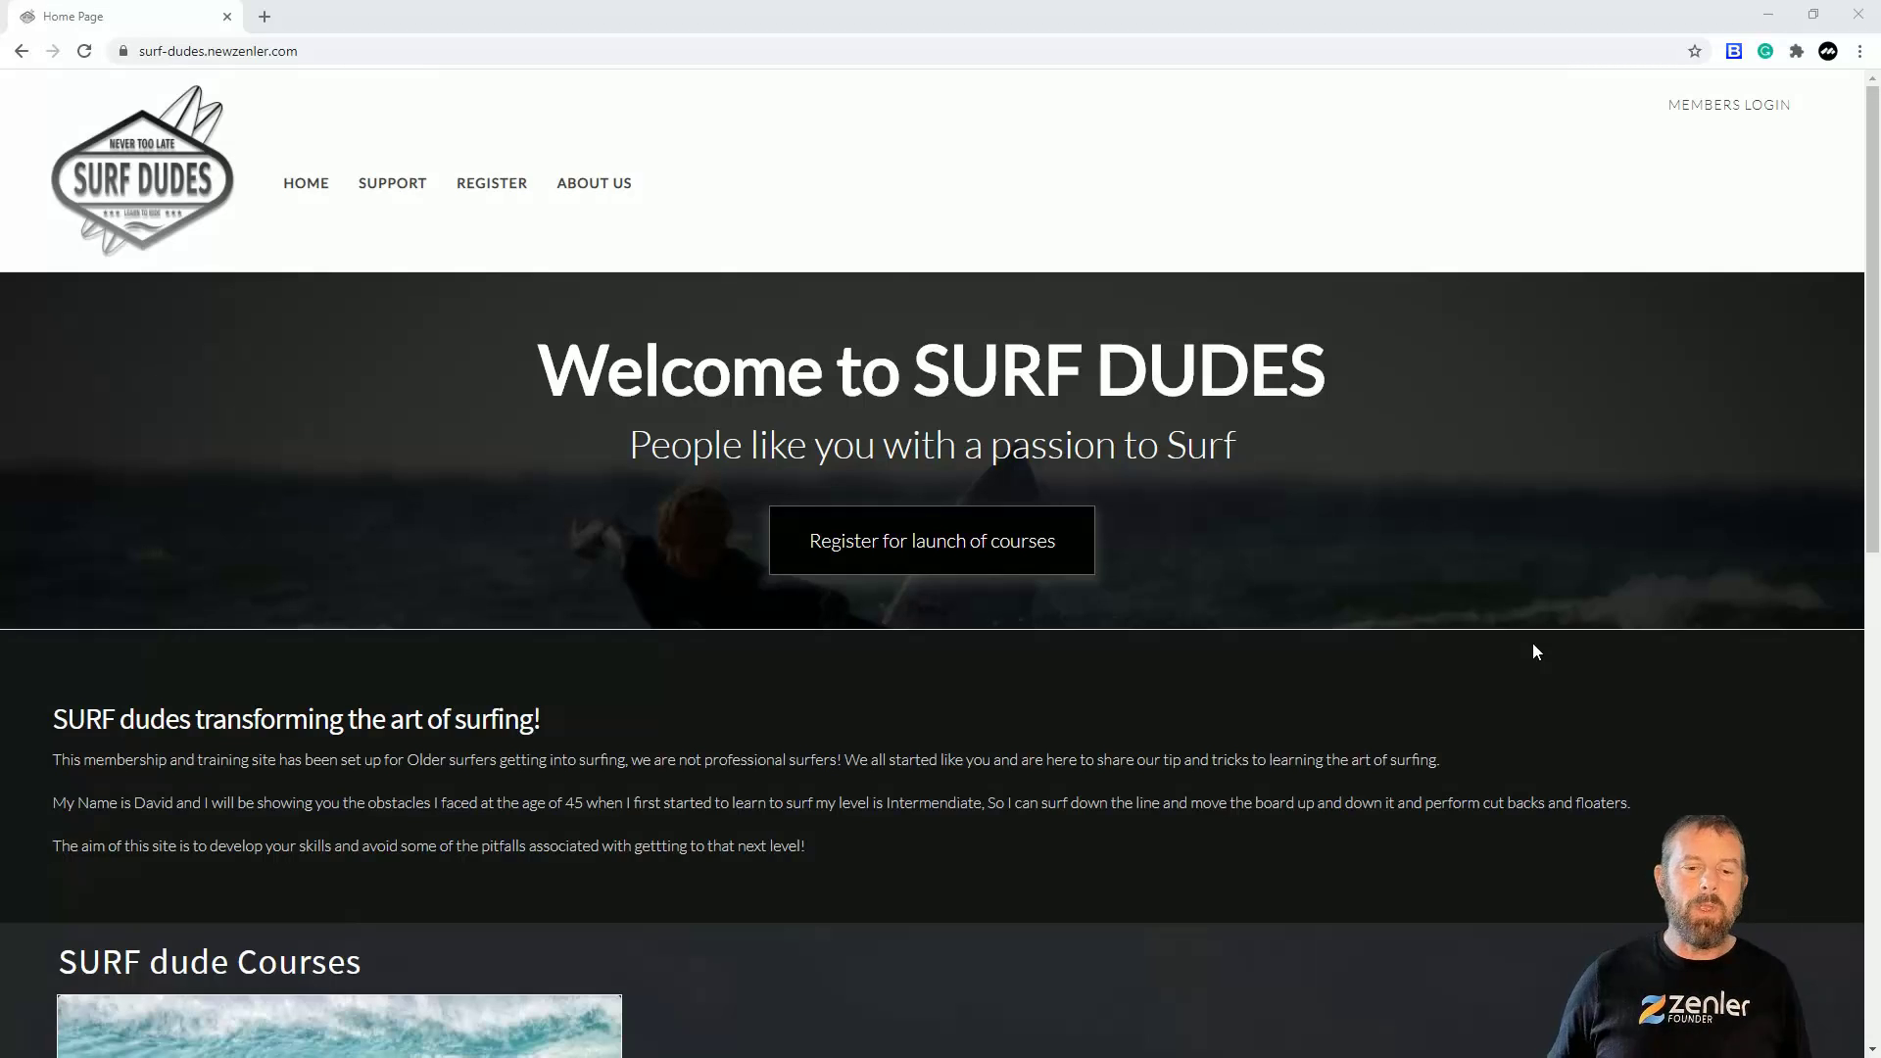
pyautogui.scroll(-5, 1341, 549)
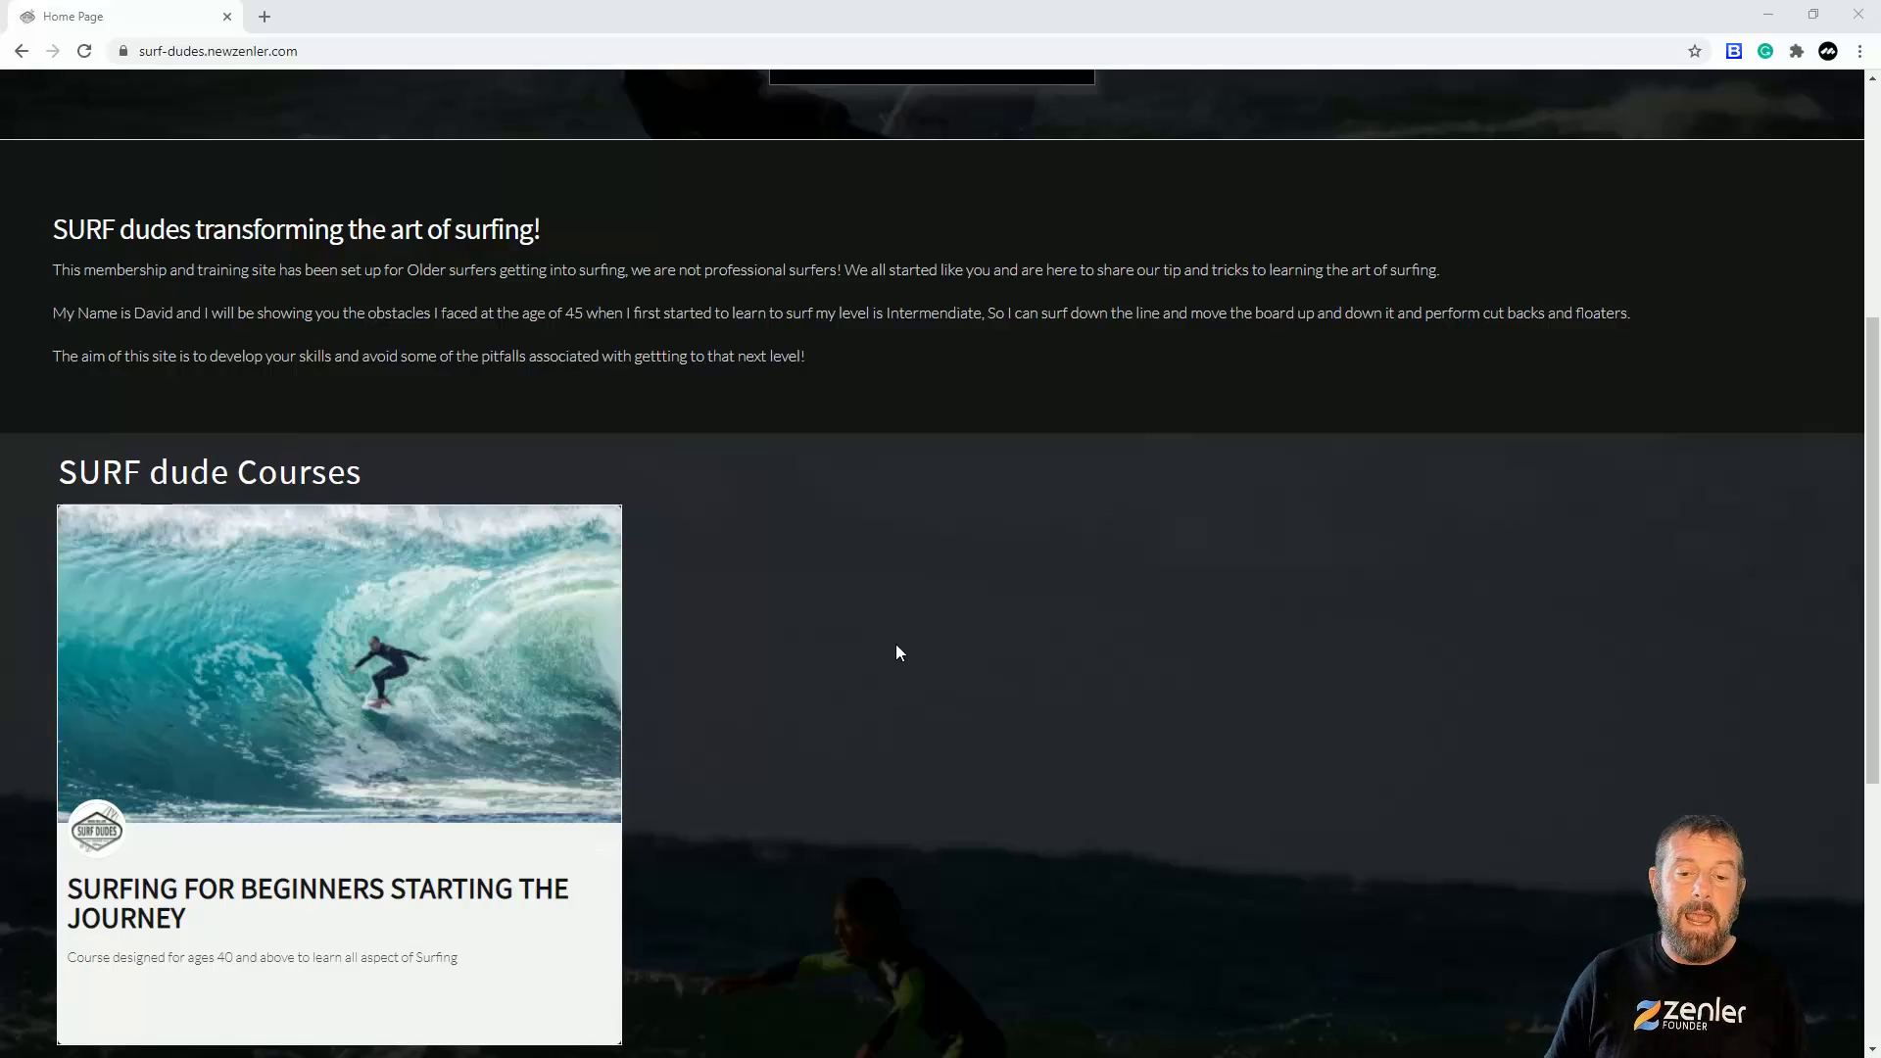
pyautogui.scroll(4, 877, 638)
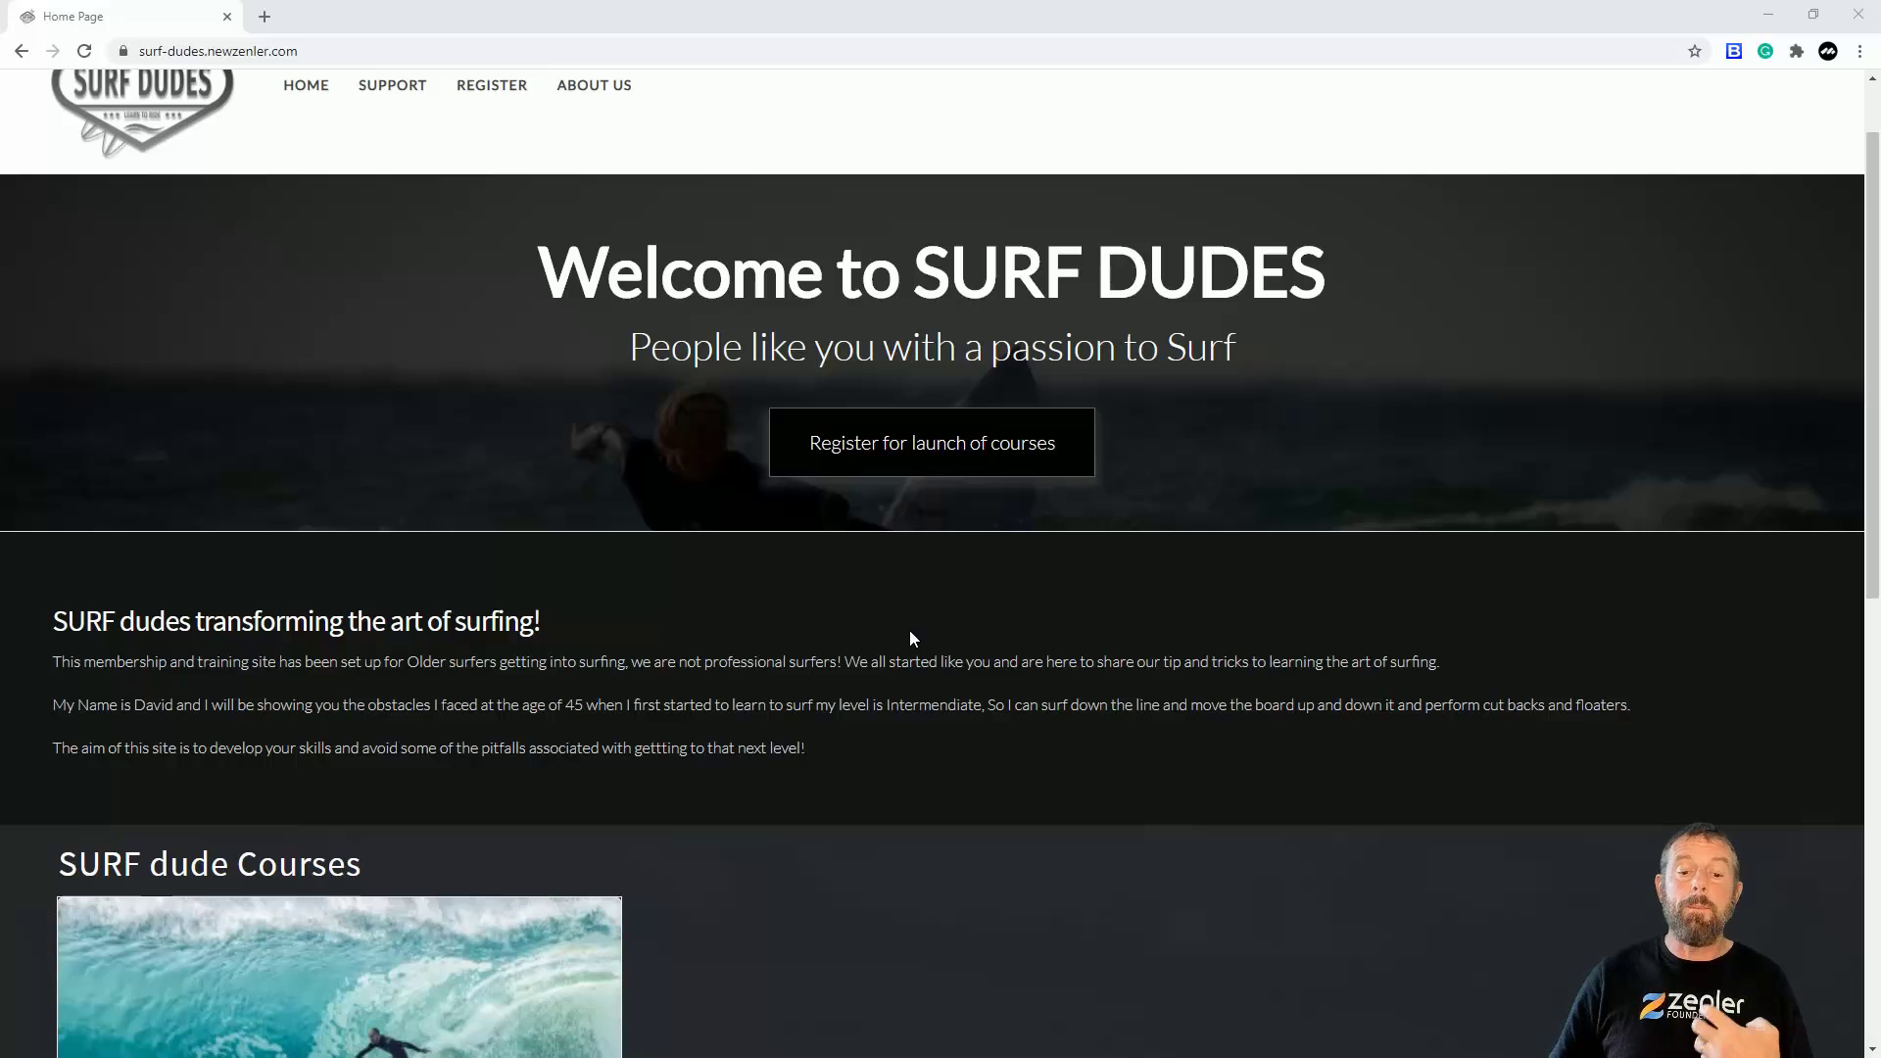
pyautogui.scroll(1, 897, 661)
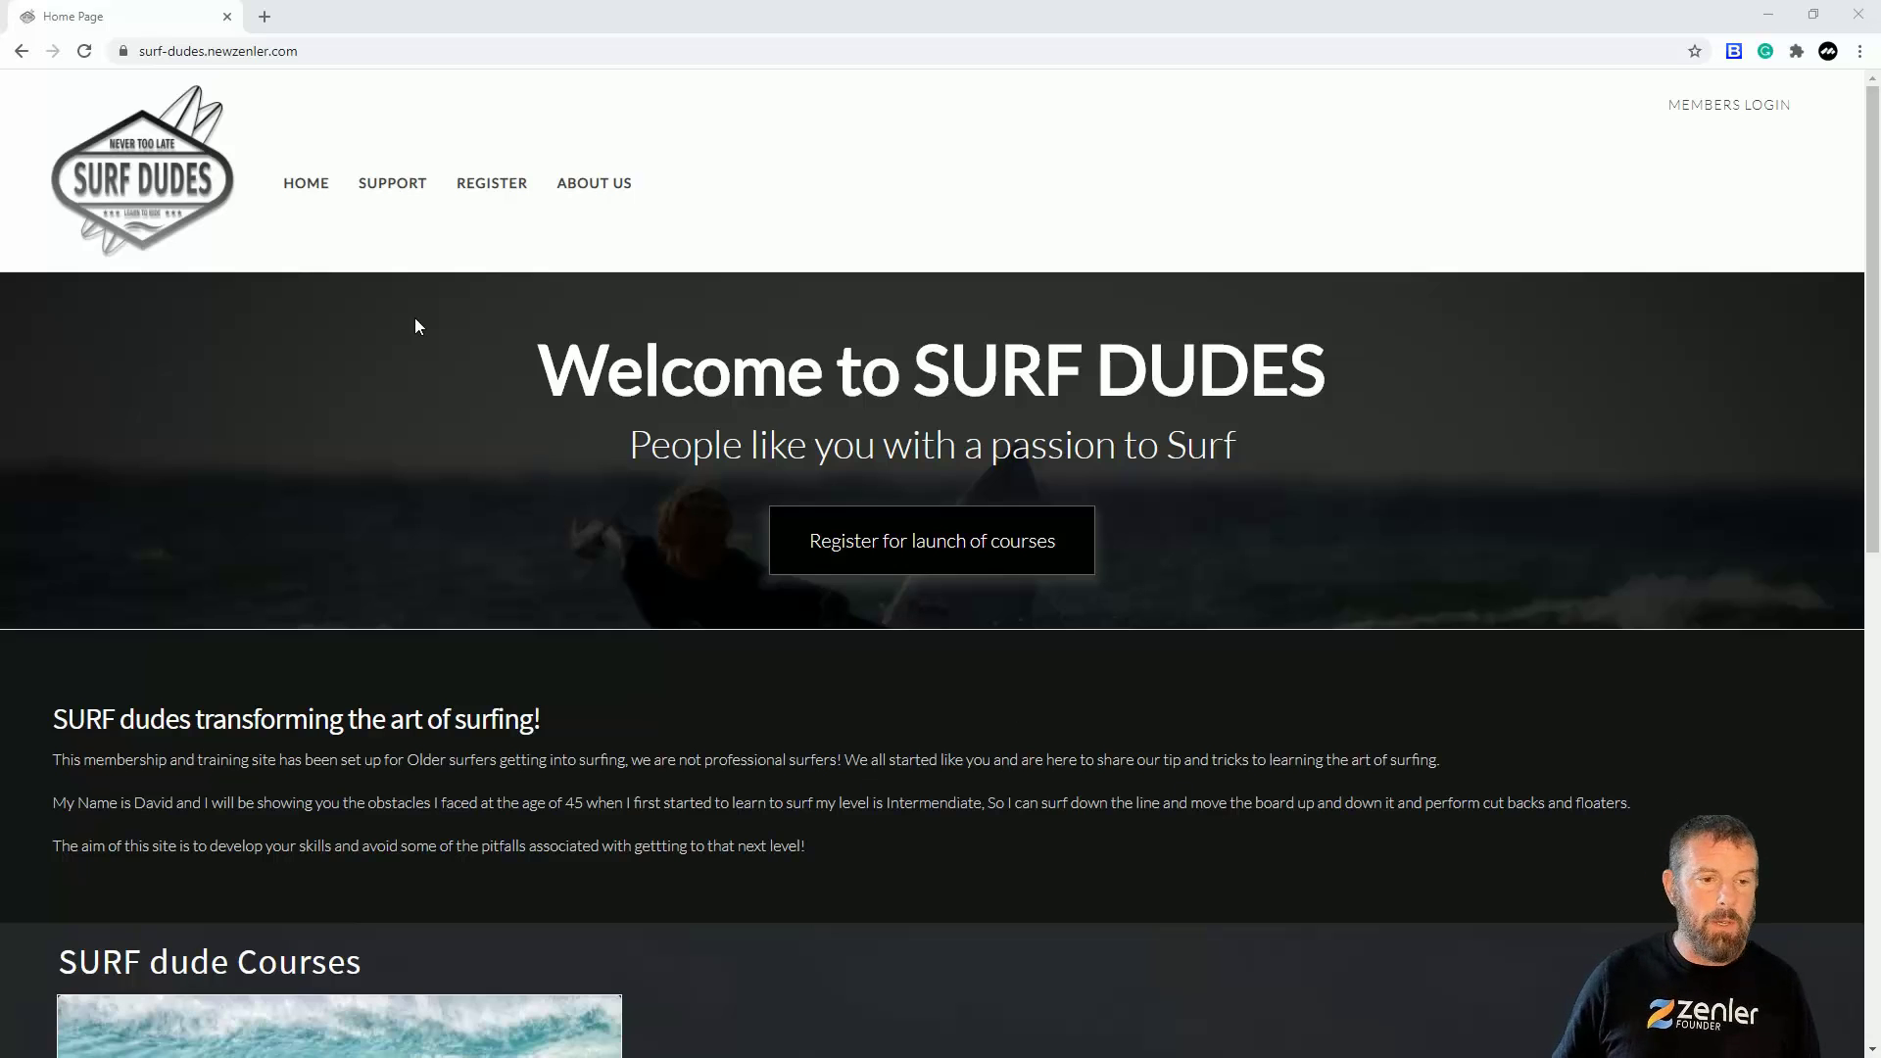
# Step: Open the site surf-dudes.newzenler.com again in a second browser tab
pyautogui.click(273, 49)
pyautogui.hotkey('ctrl', 'c')
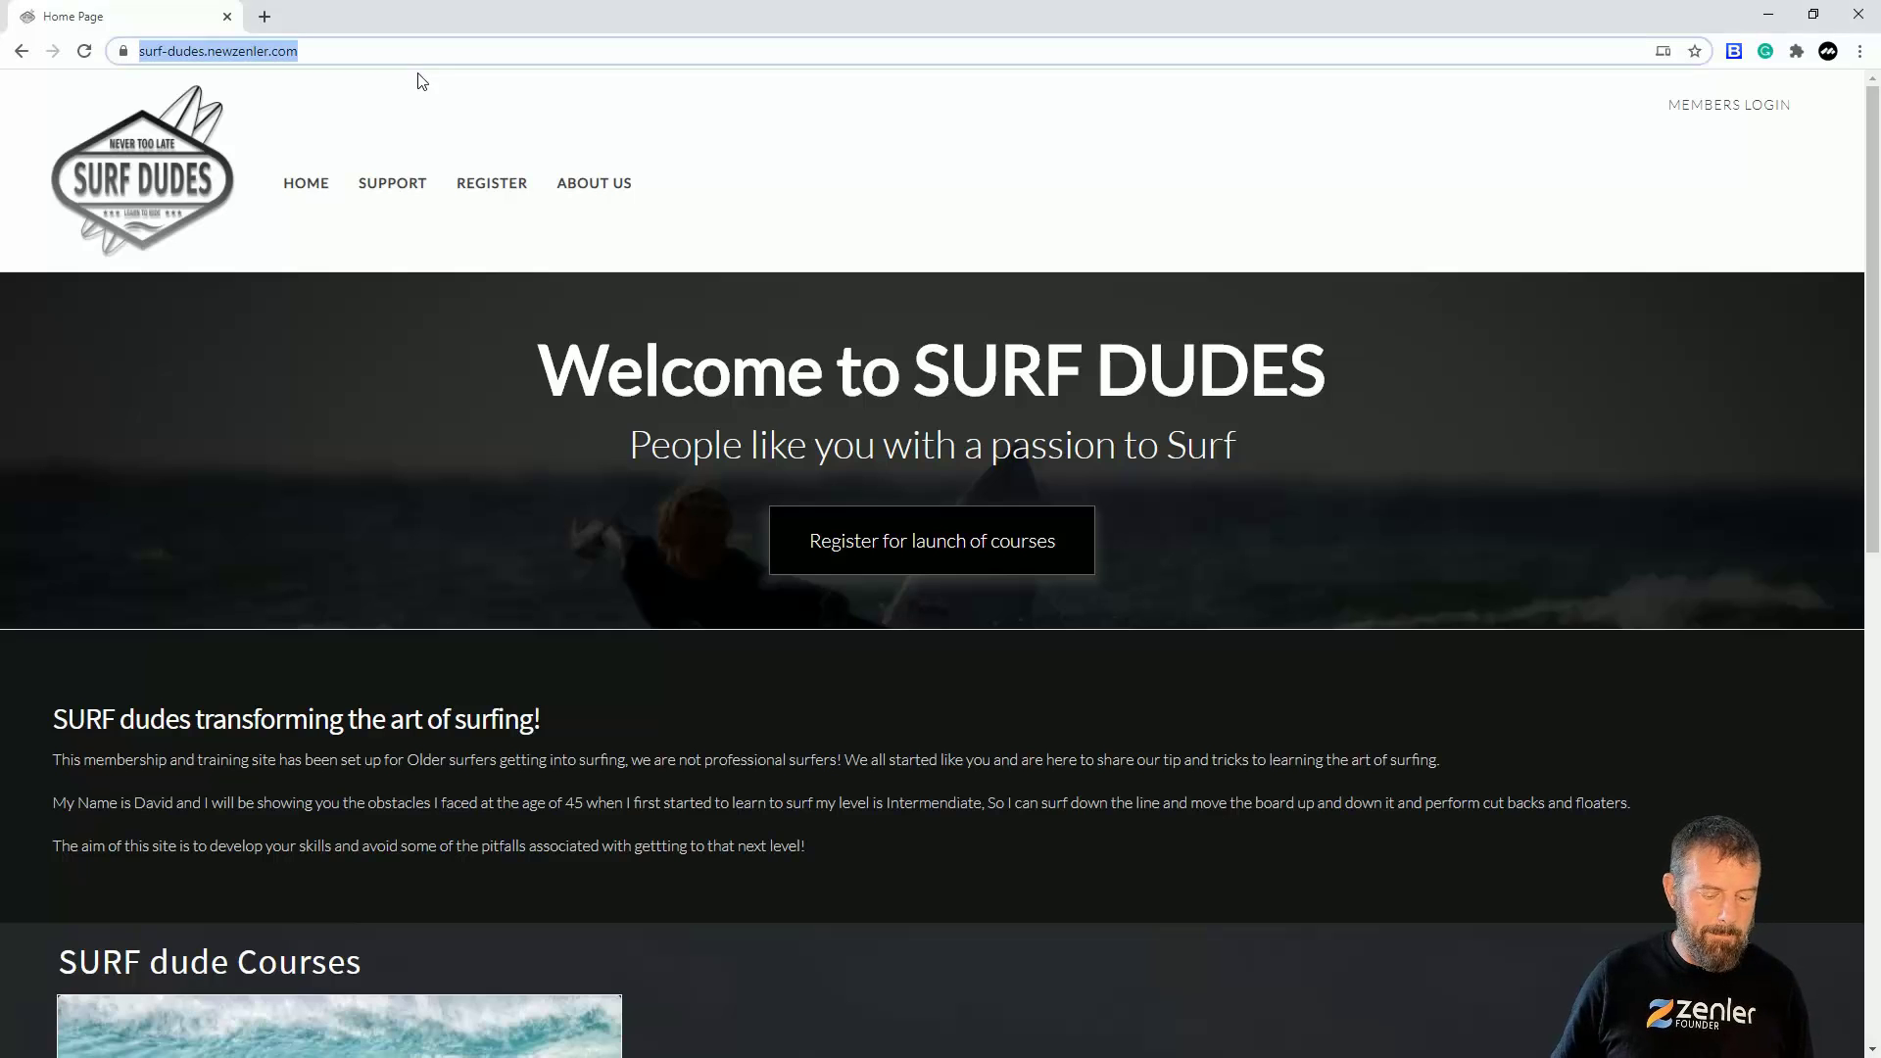
pyautogui.click(264, 16)
pyautogui.hotkey('ctrl', 'v')
pyautogui.press('Return')
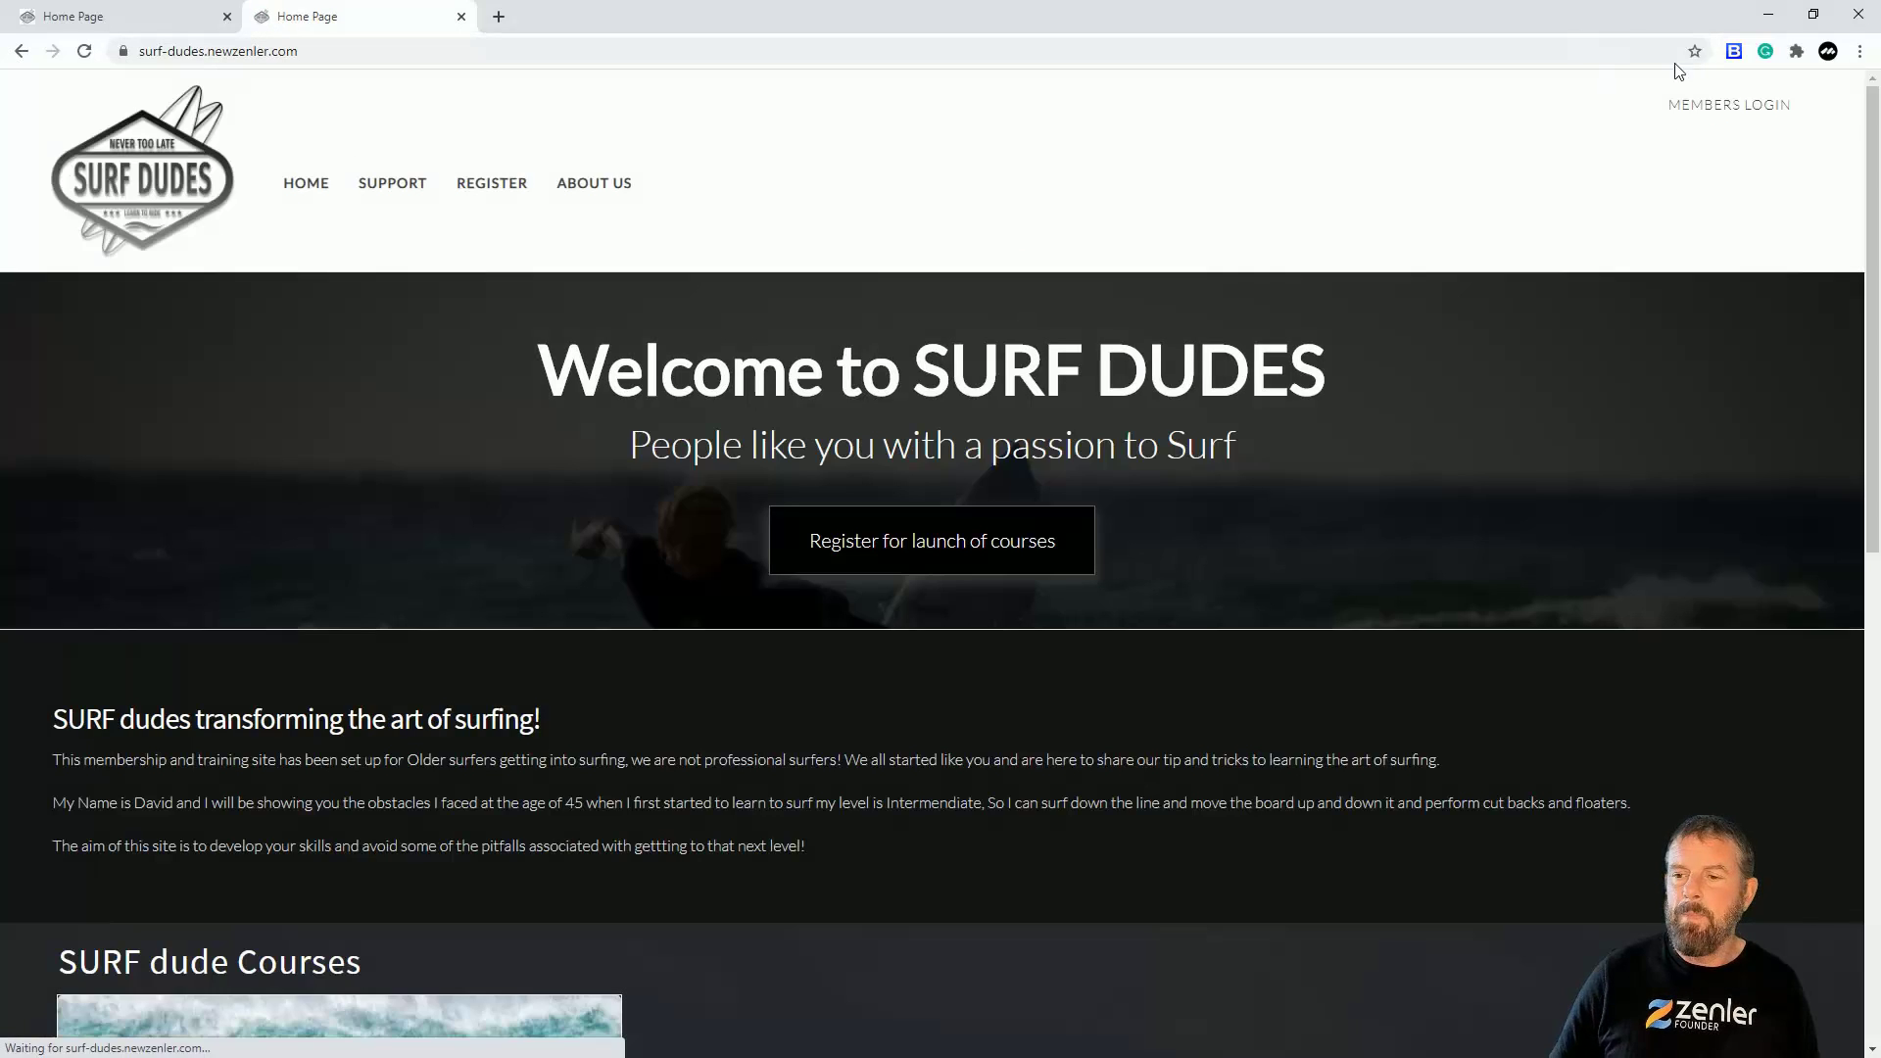
# Step: Log in to the site's admin area through the members login with the prefilled credentials
pyautogui.click(1724, 108)
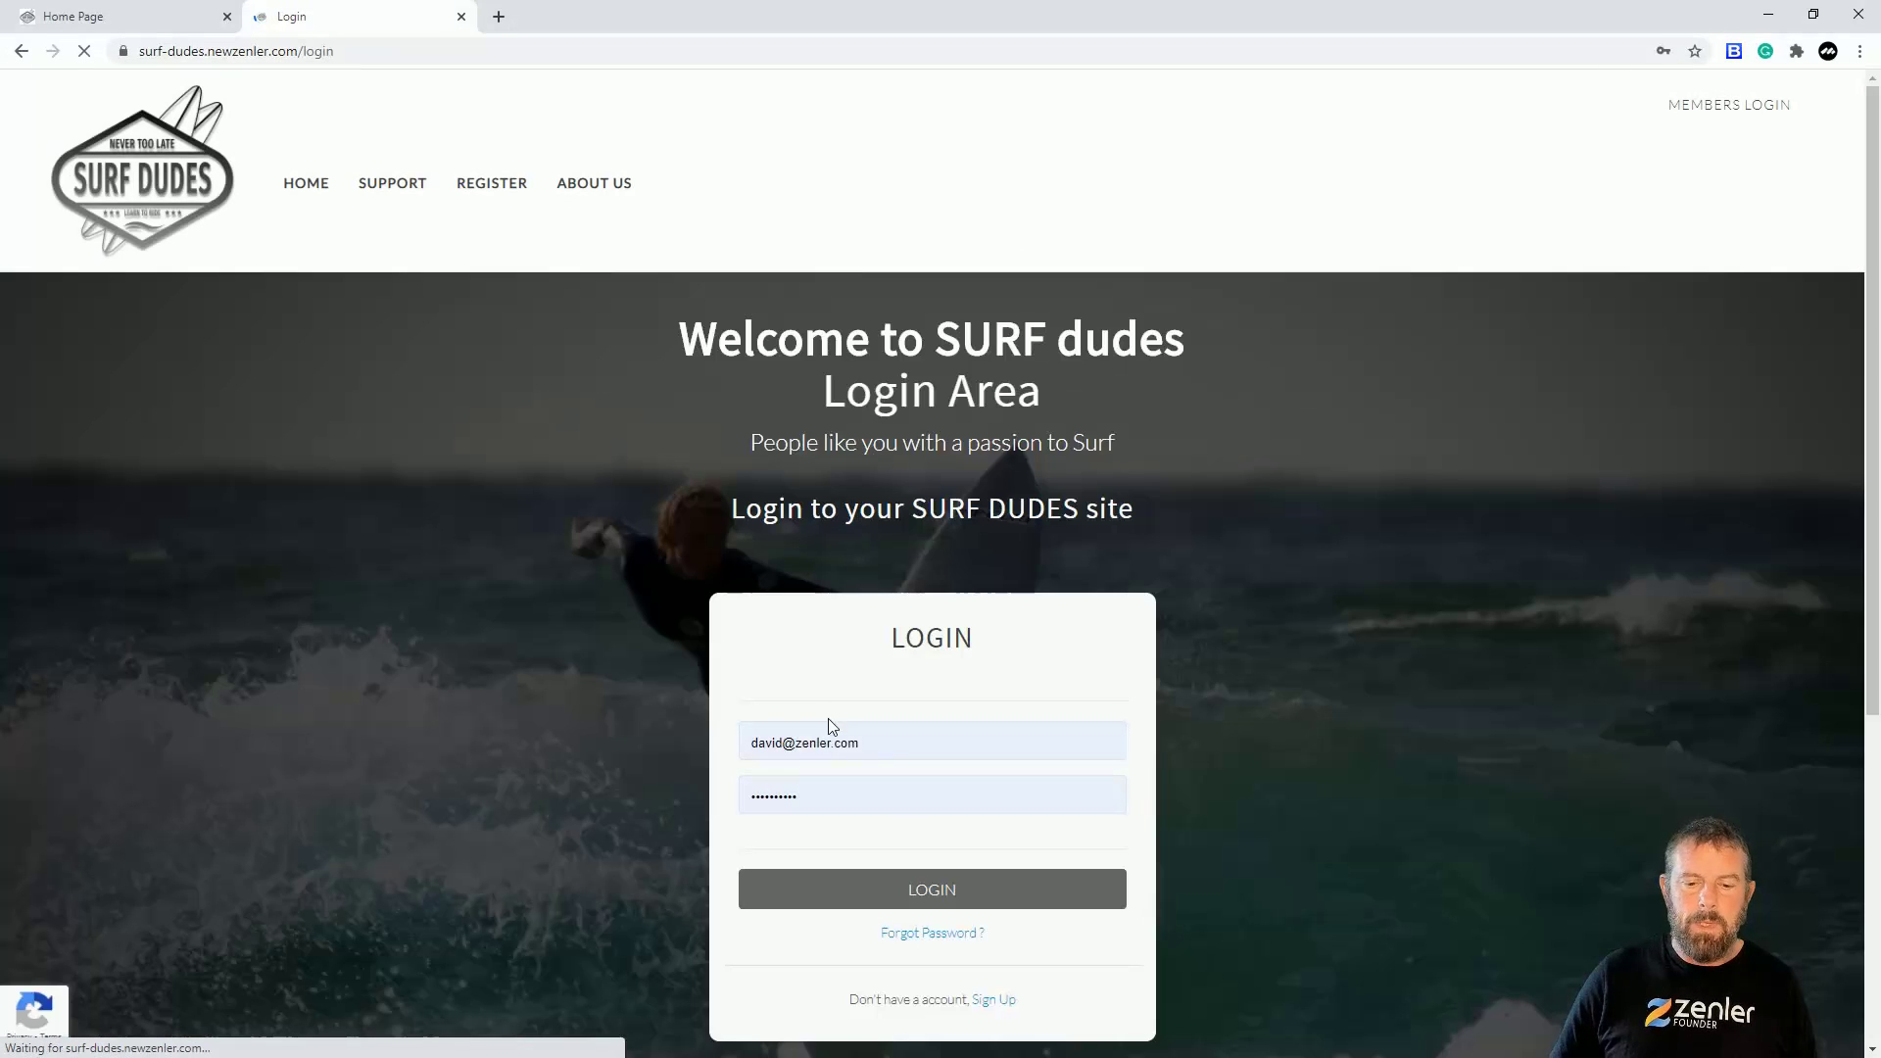
pyautogui.click(915, 890)
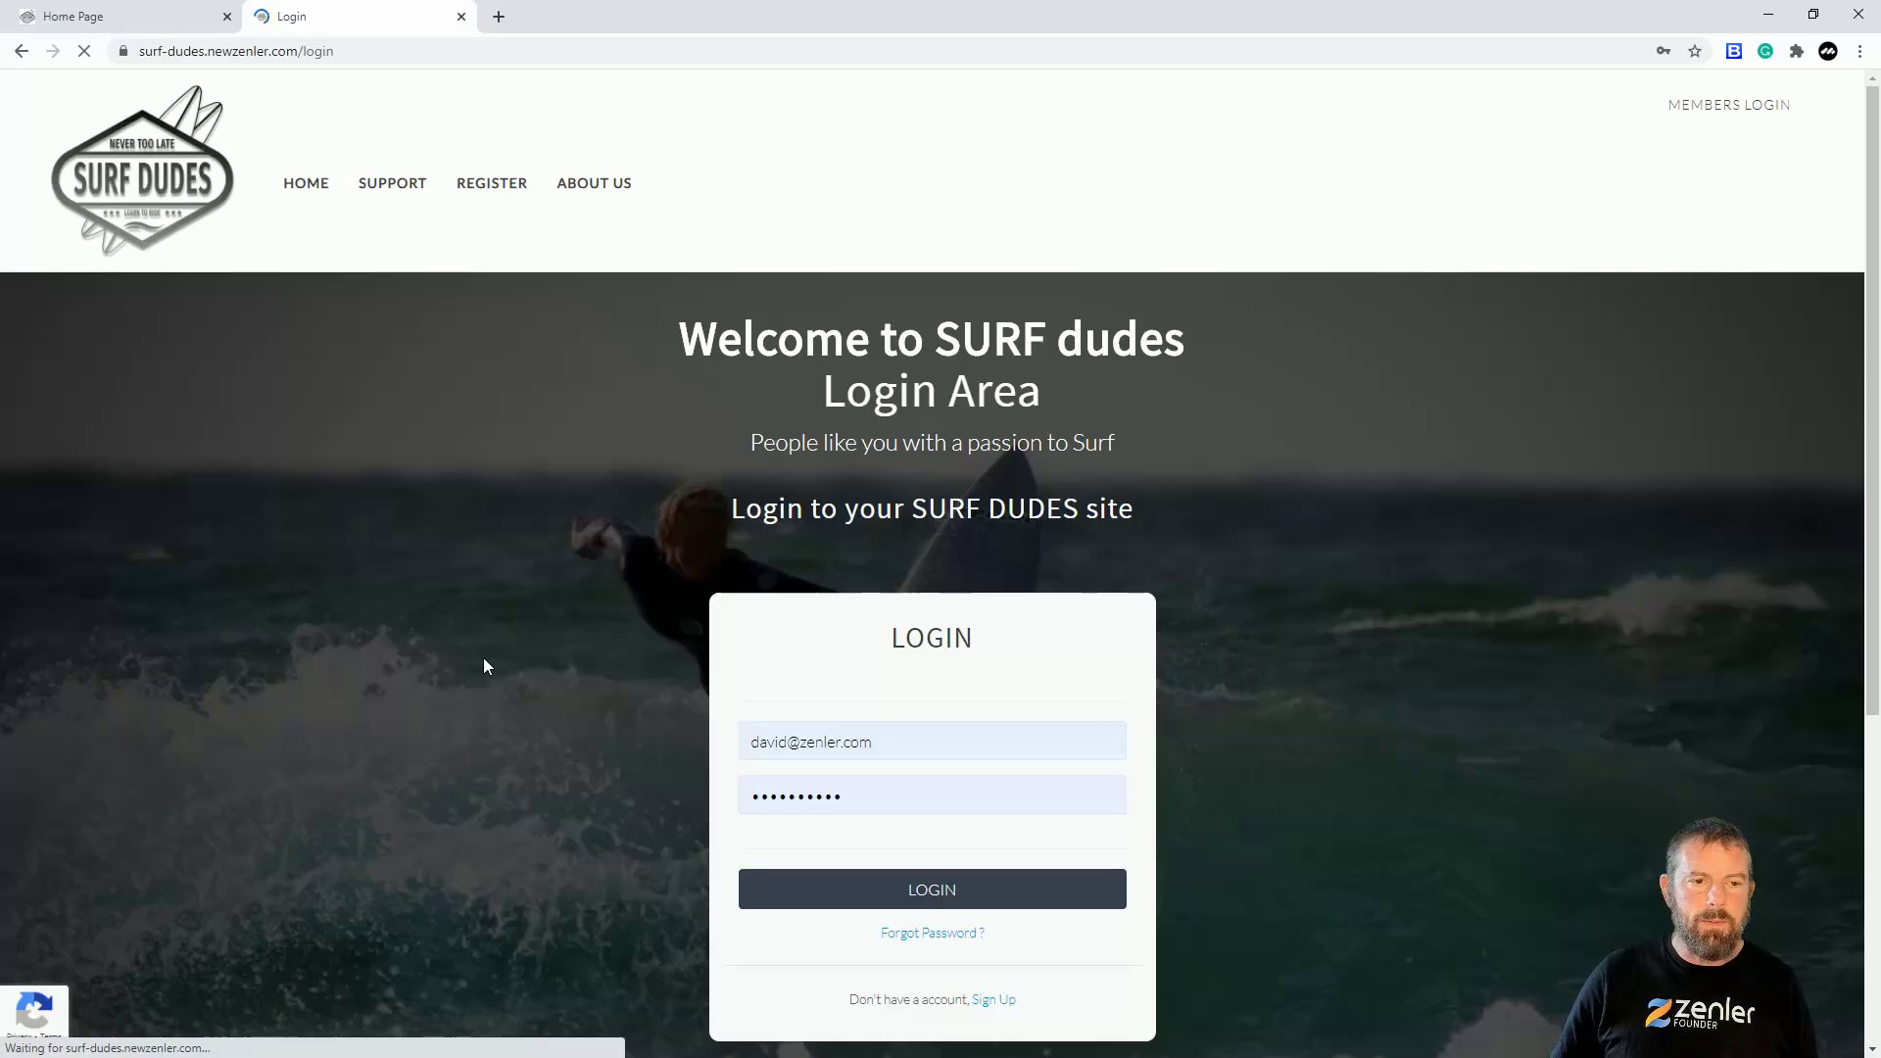
pyautogui.click(931, 890)
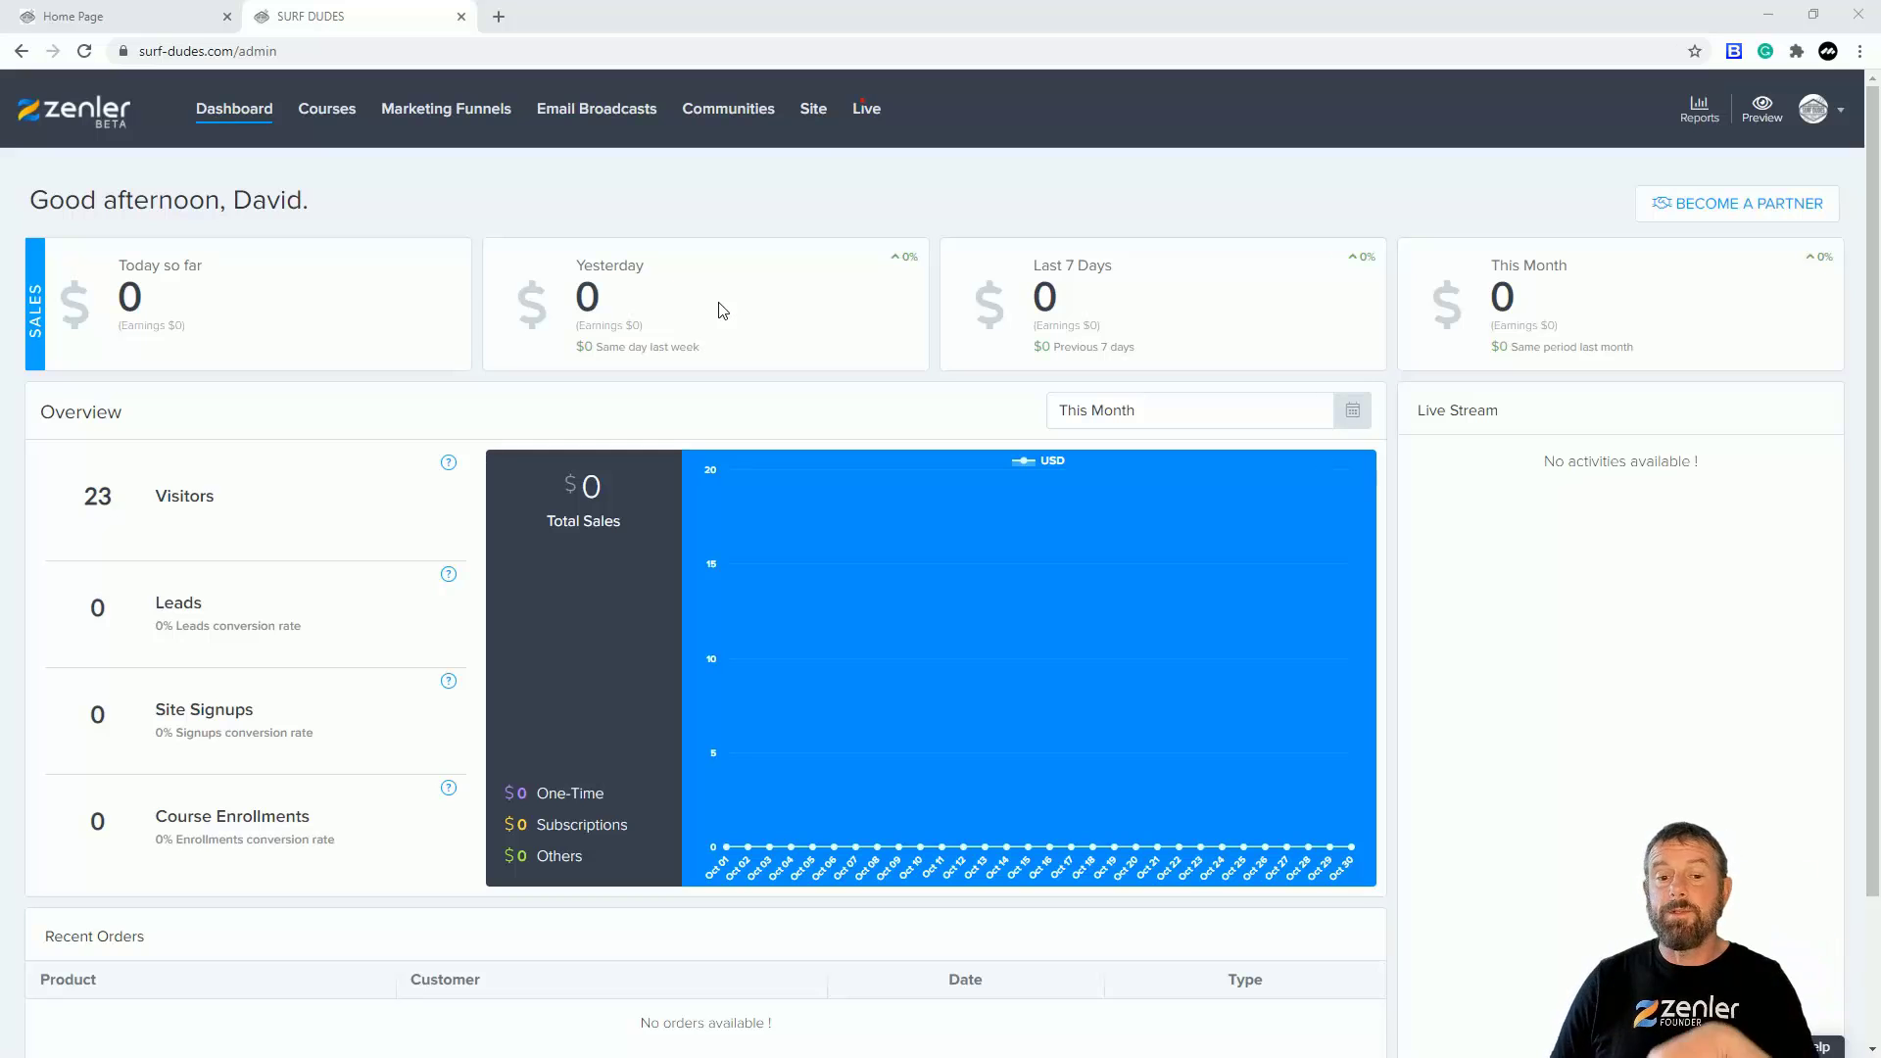
# Step: Disable the system-generated welcome emails in the site's notification settings
pyautogui.click(816, 111)
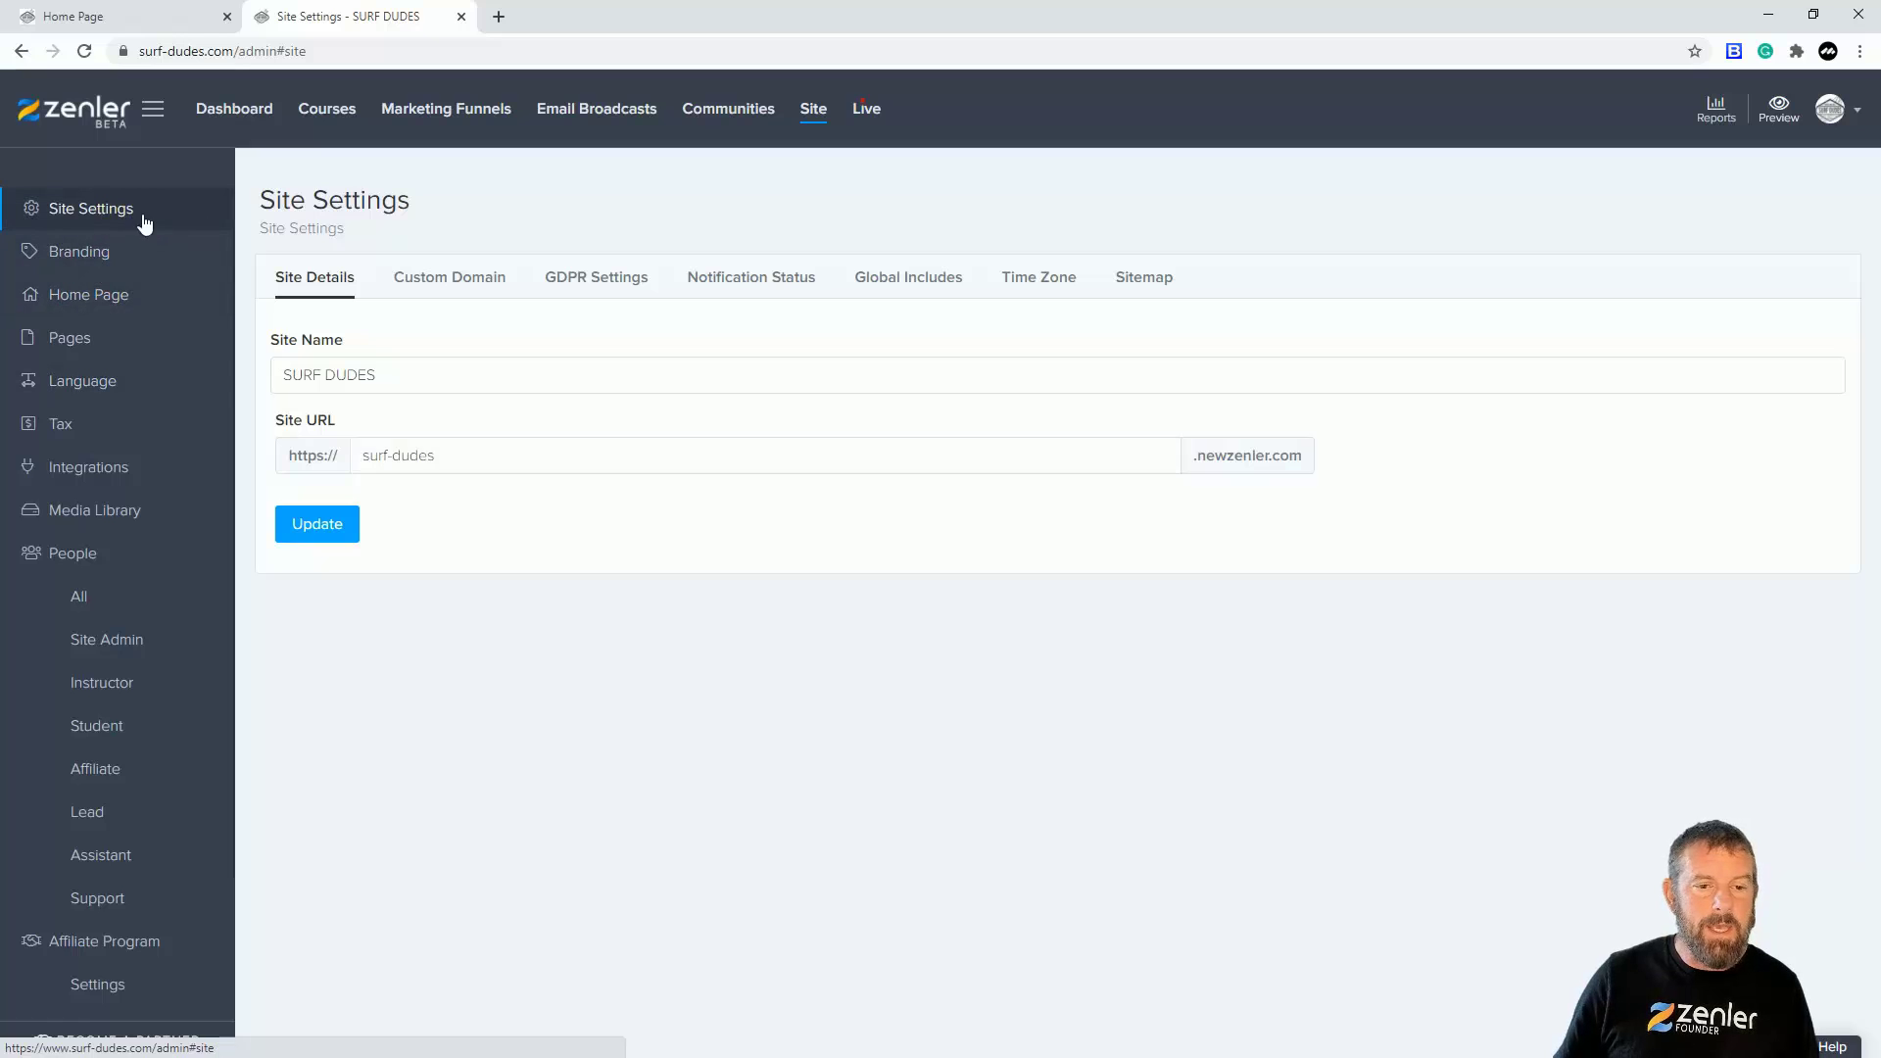
pyautogui.click(728, 277)
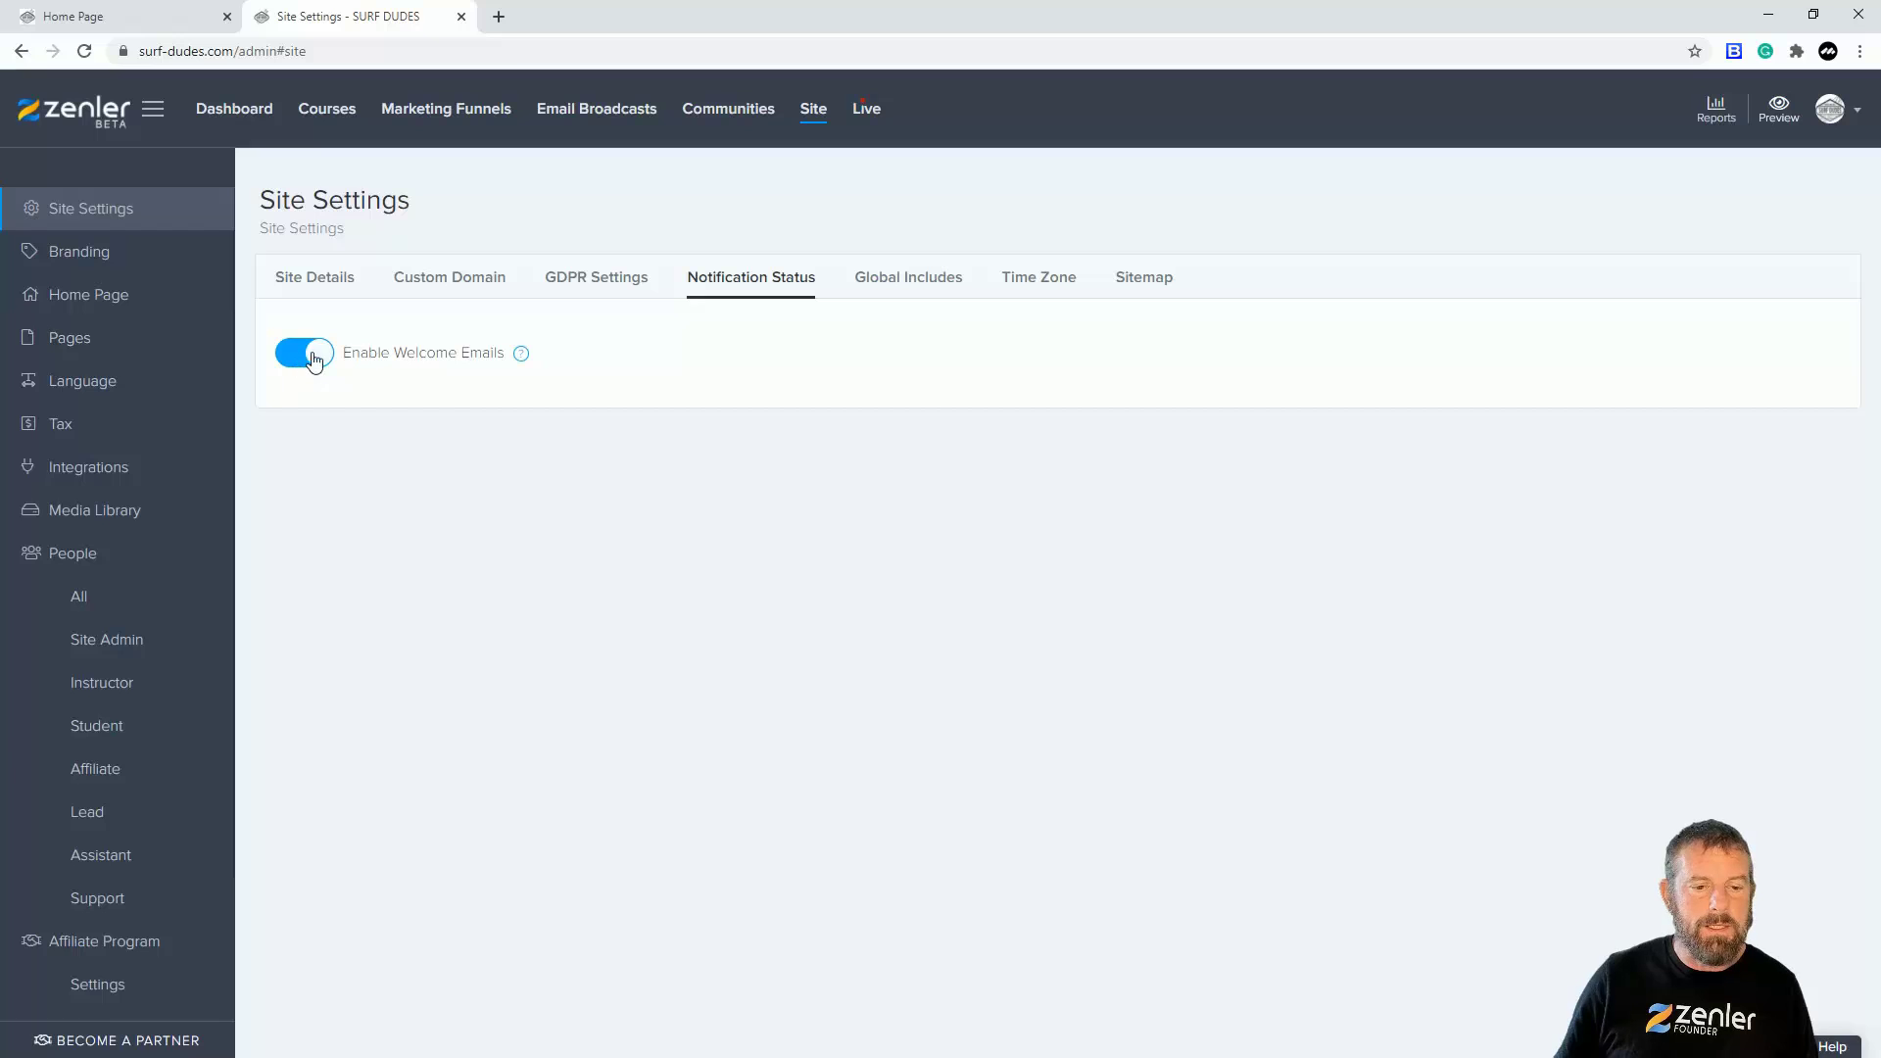
pyautogui.moveTo(522, 358)
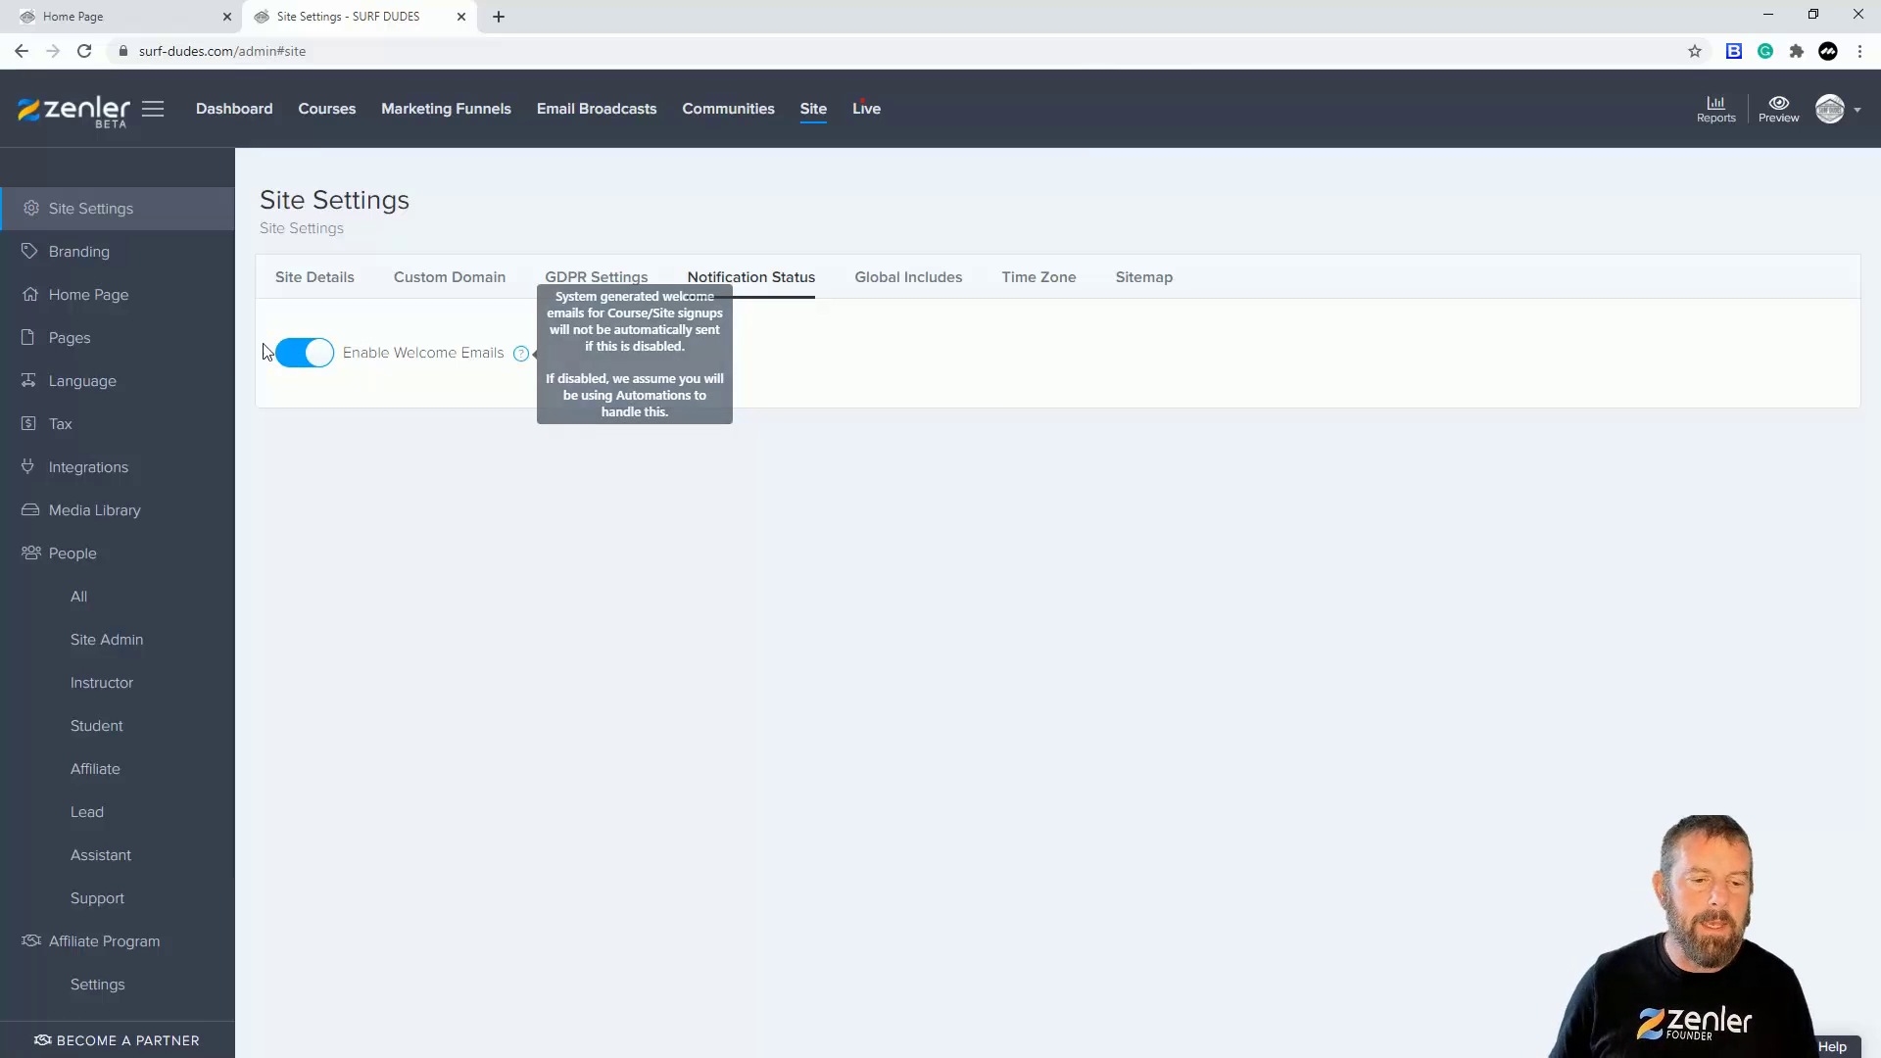
pyautogui.click(315, 353)
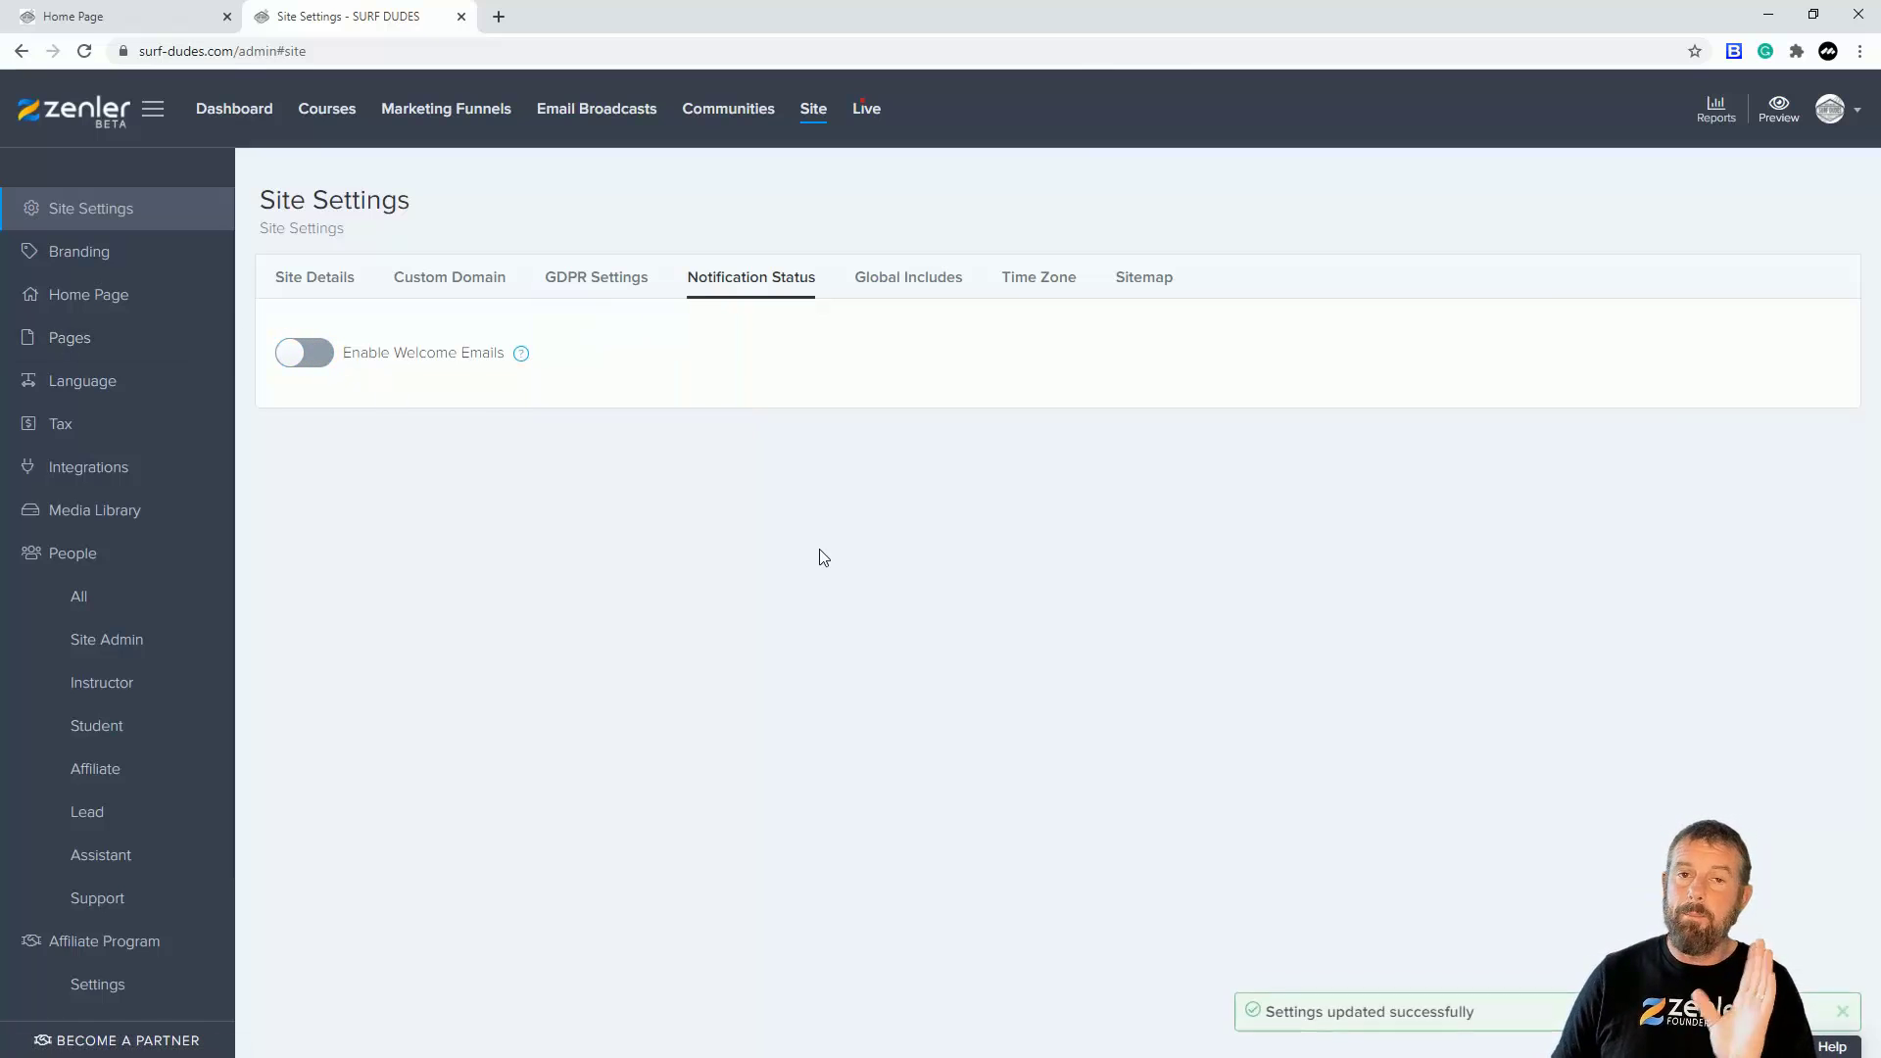
# Step: Open the automation settings of the course "Surfing for beginners starting the Journey"
pyautogui.click(347, 115)
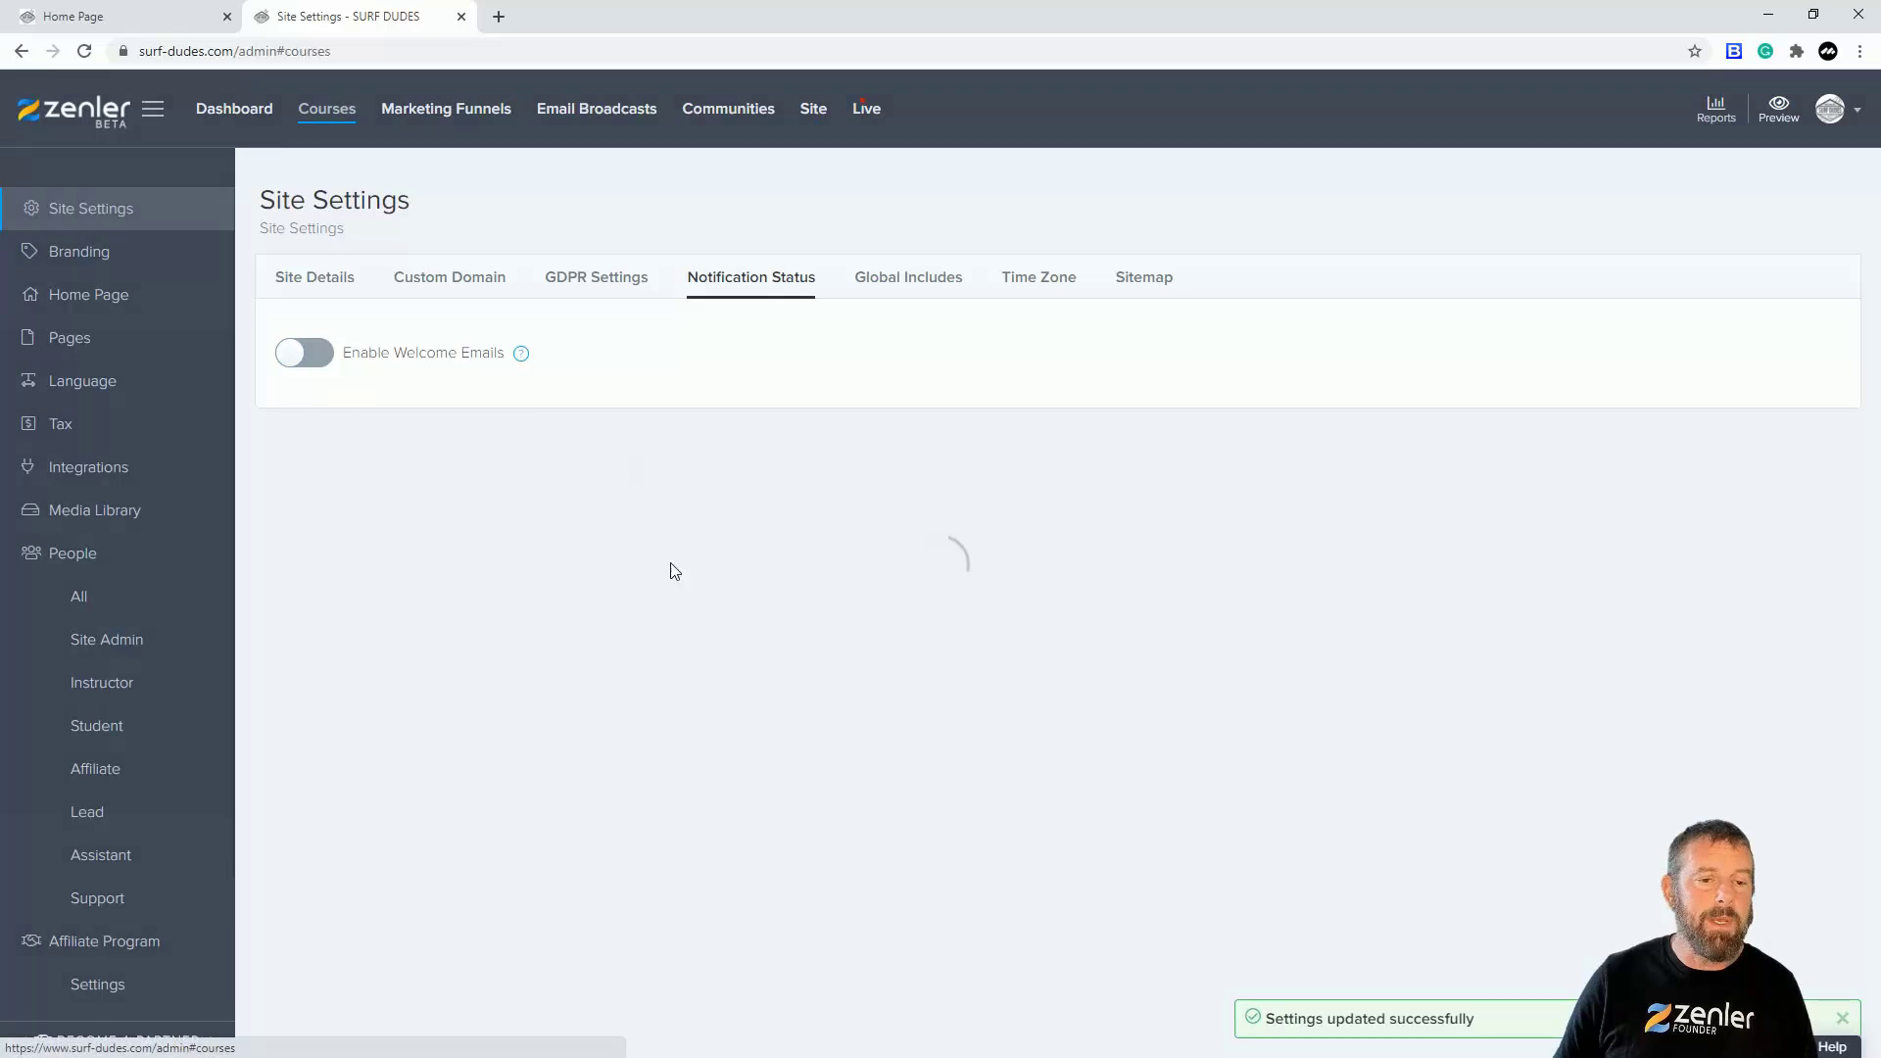
pyautogui.click(795, 615)
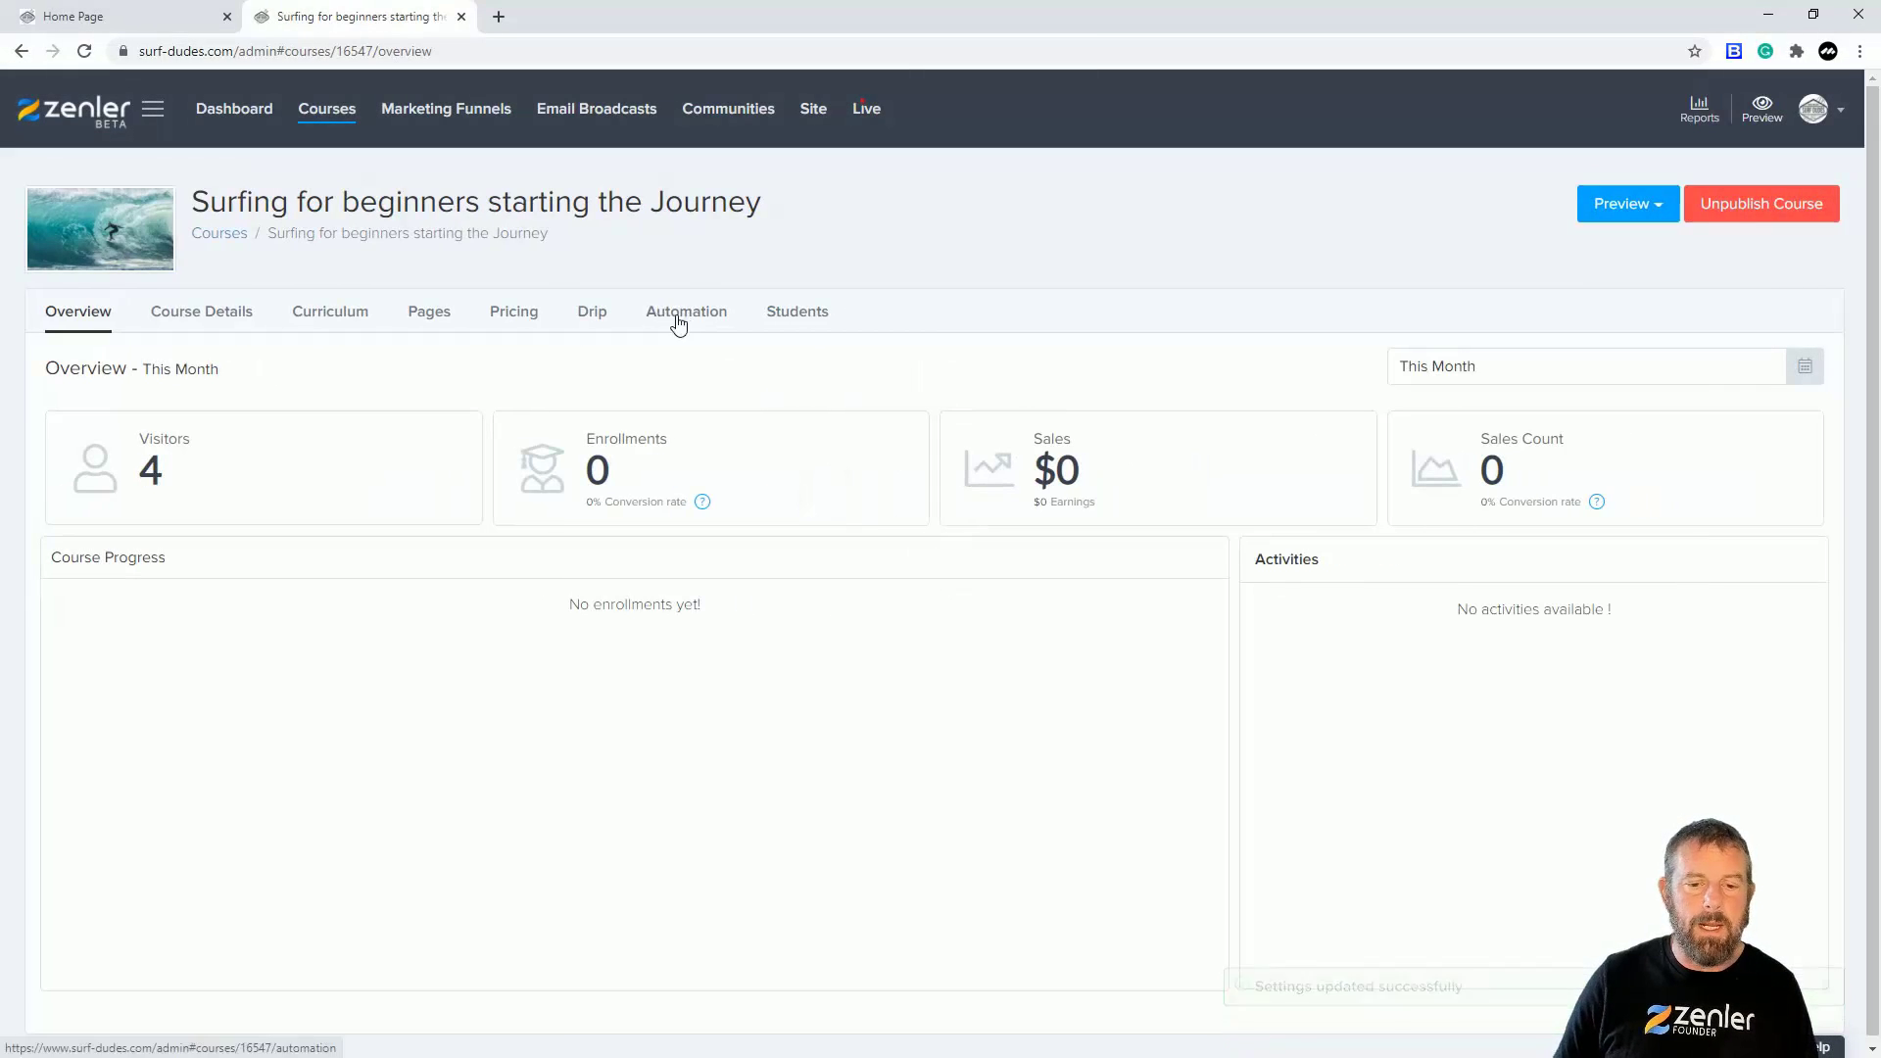
pyautogui.click(683, 315)
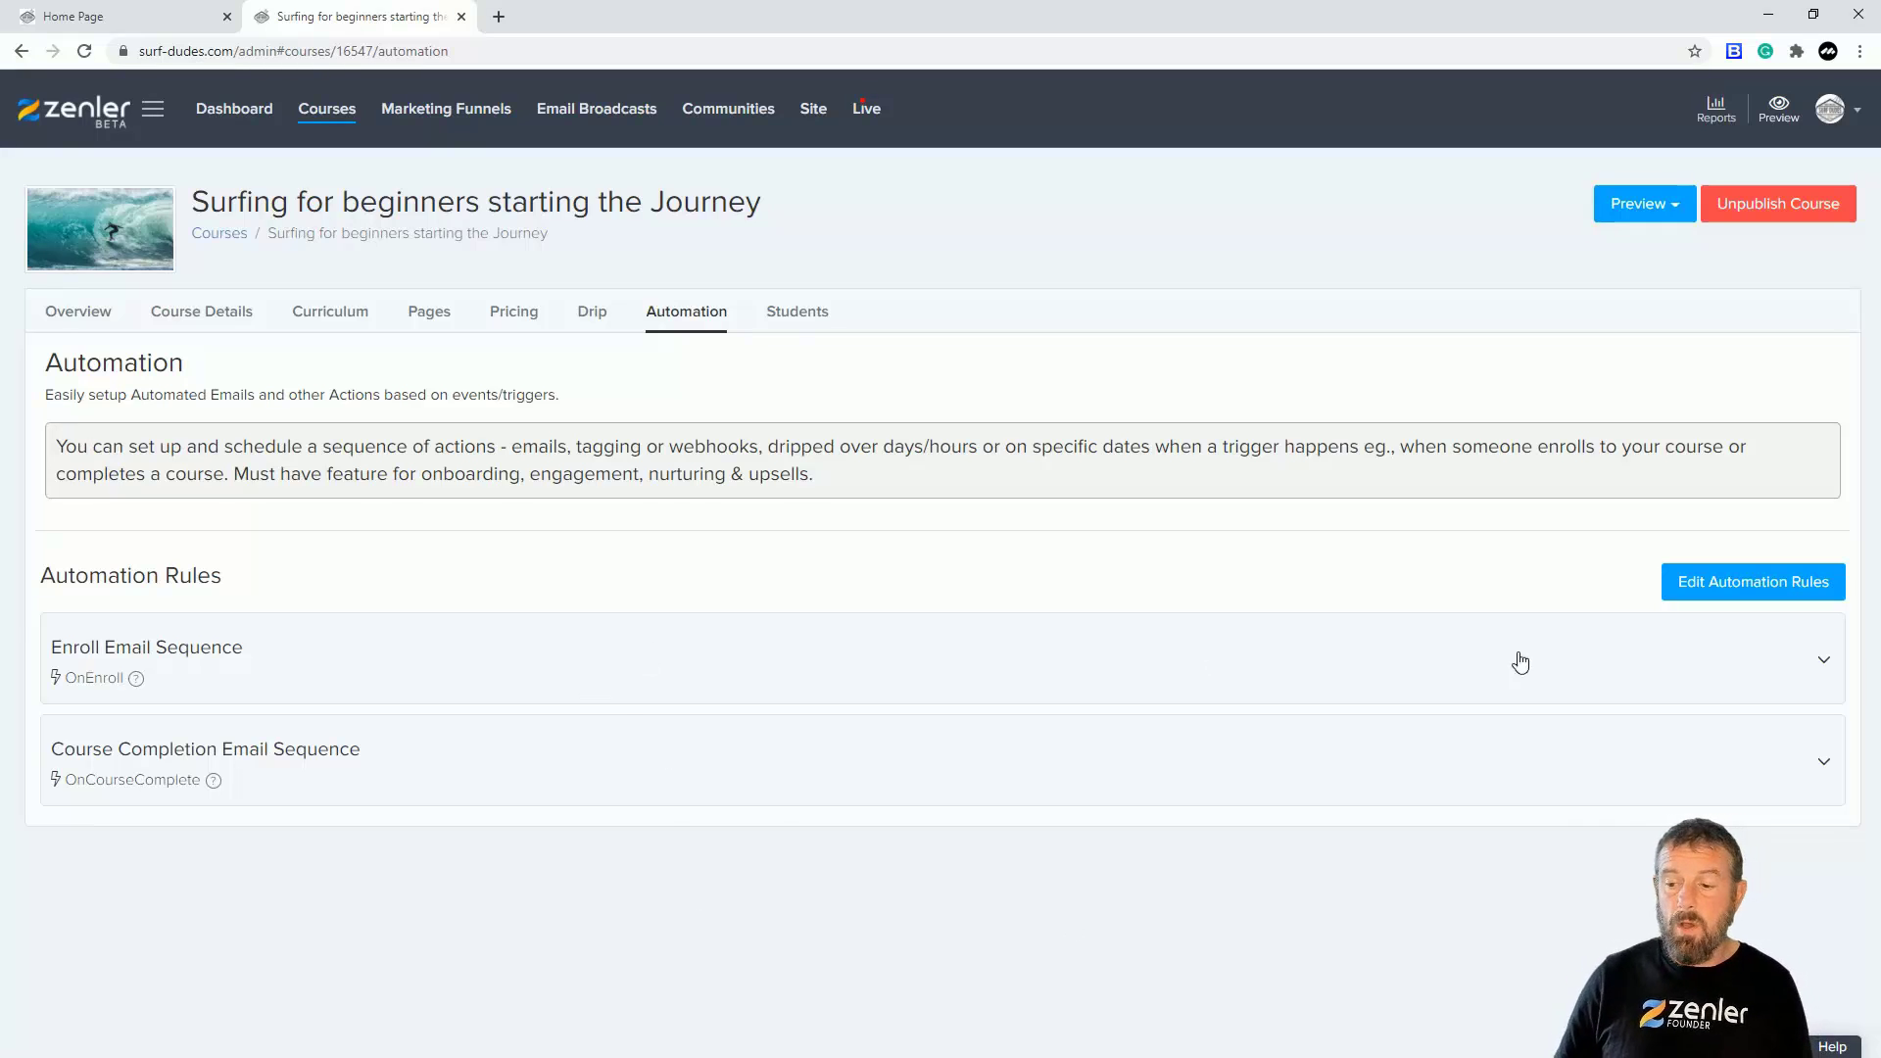
# Step: Expand the Enroll Email Sequence rule and open its Access Instructions Email action for editing
pyautogui.click(1819, 667)
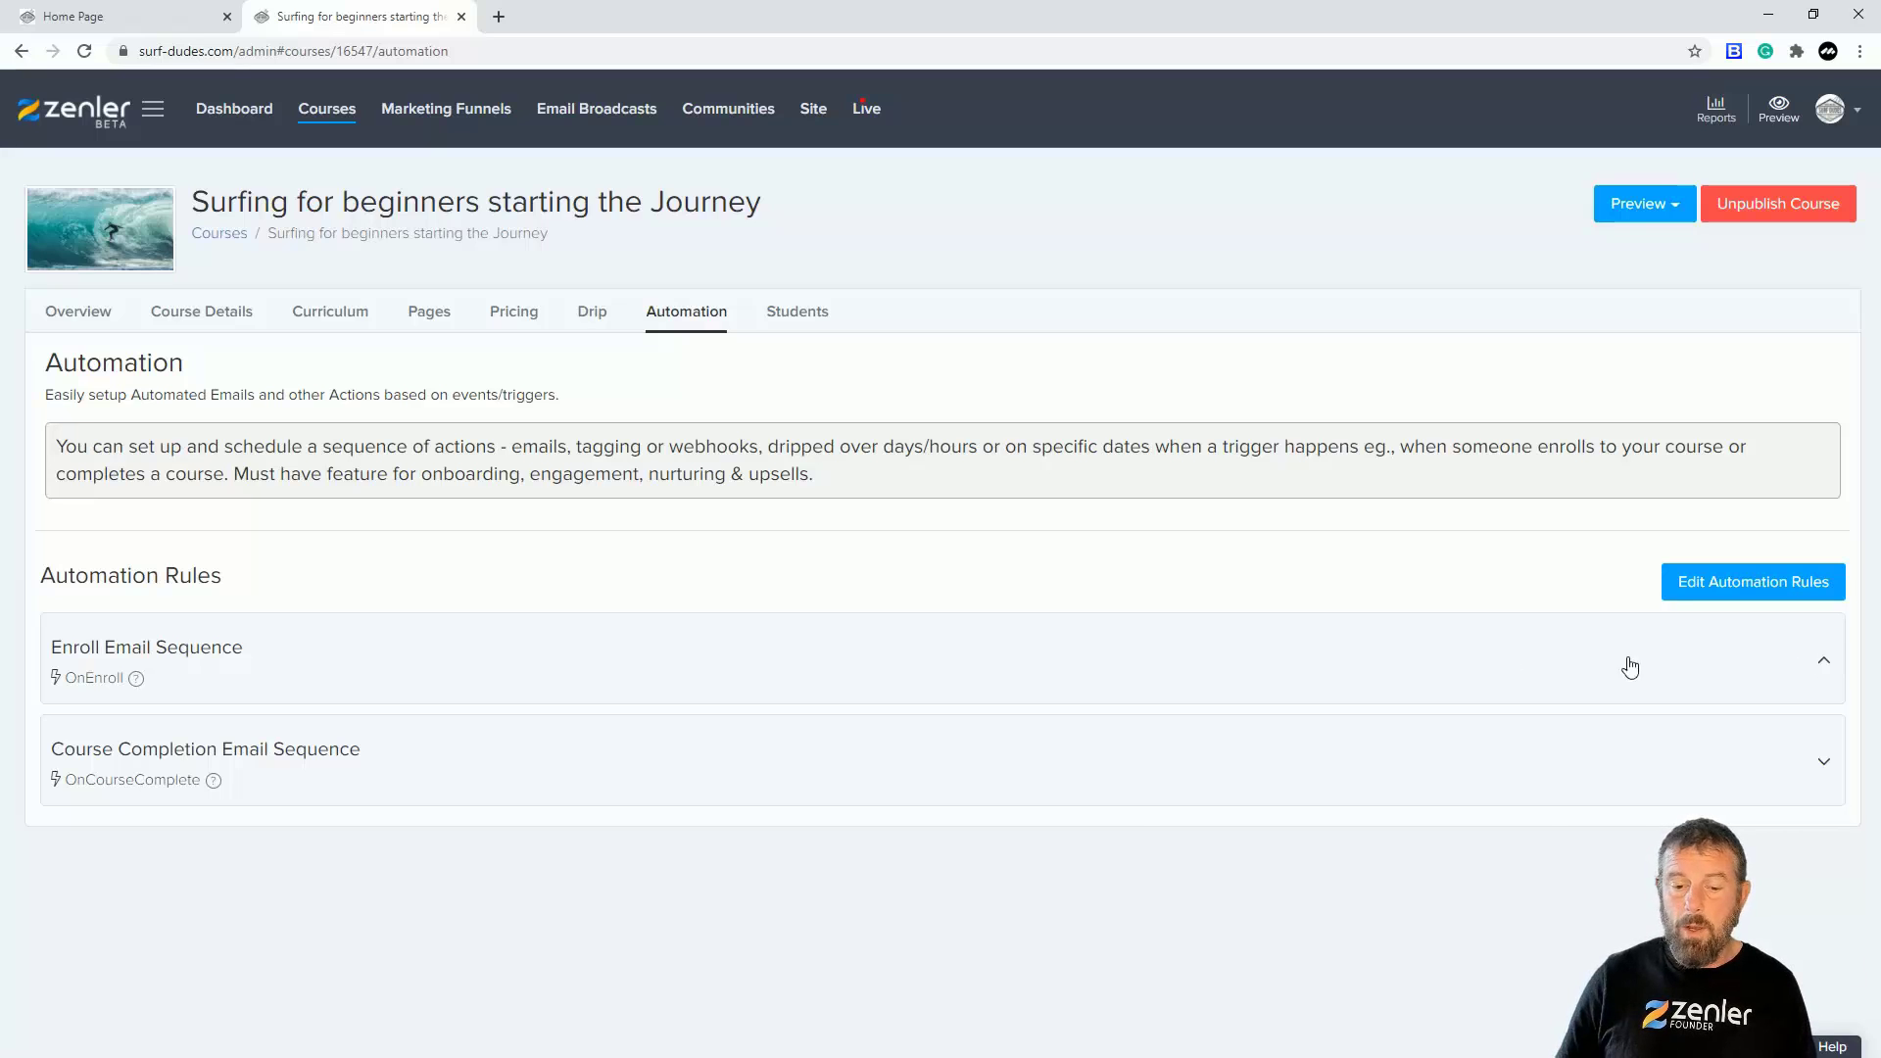
pyautogui.scroll(-1, 920, 654)
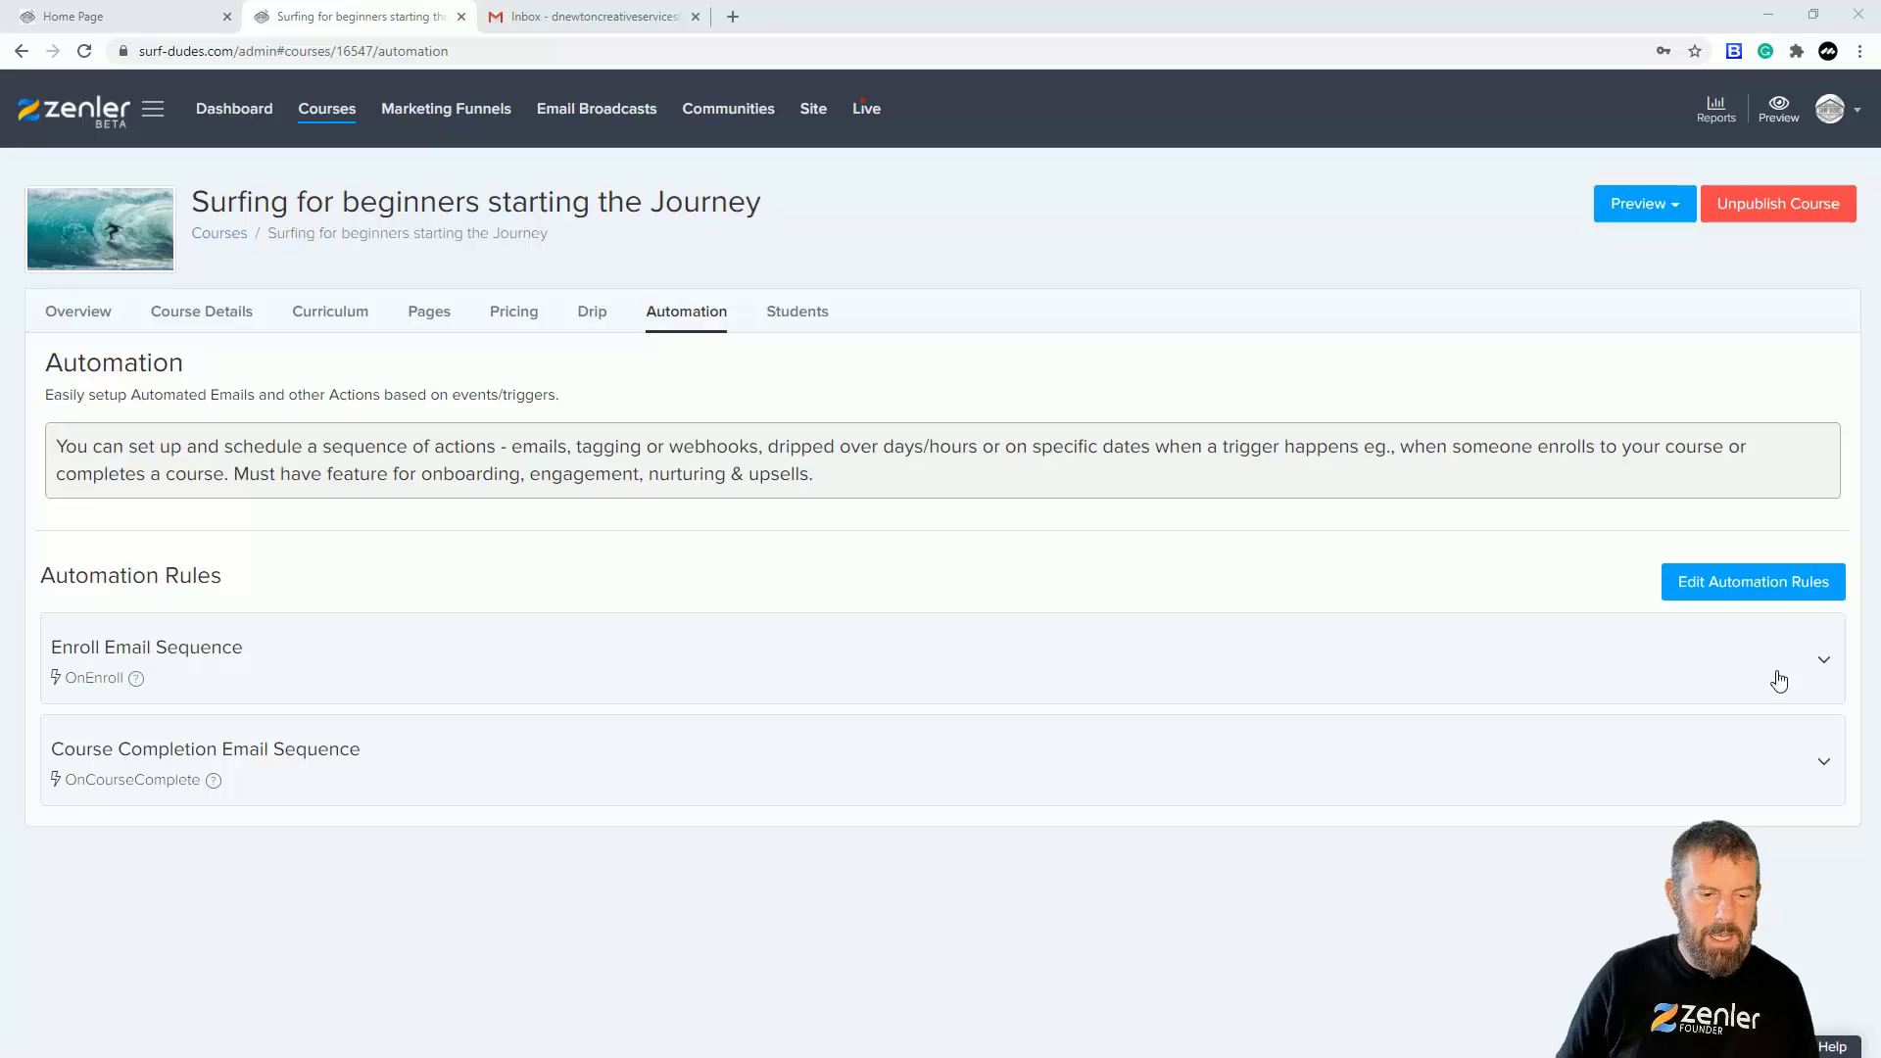
pyautogui.click(1811, 661)
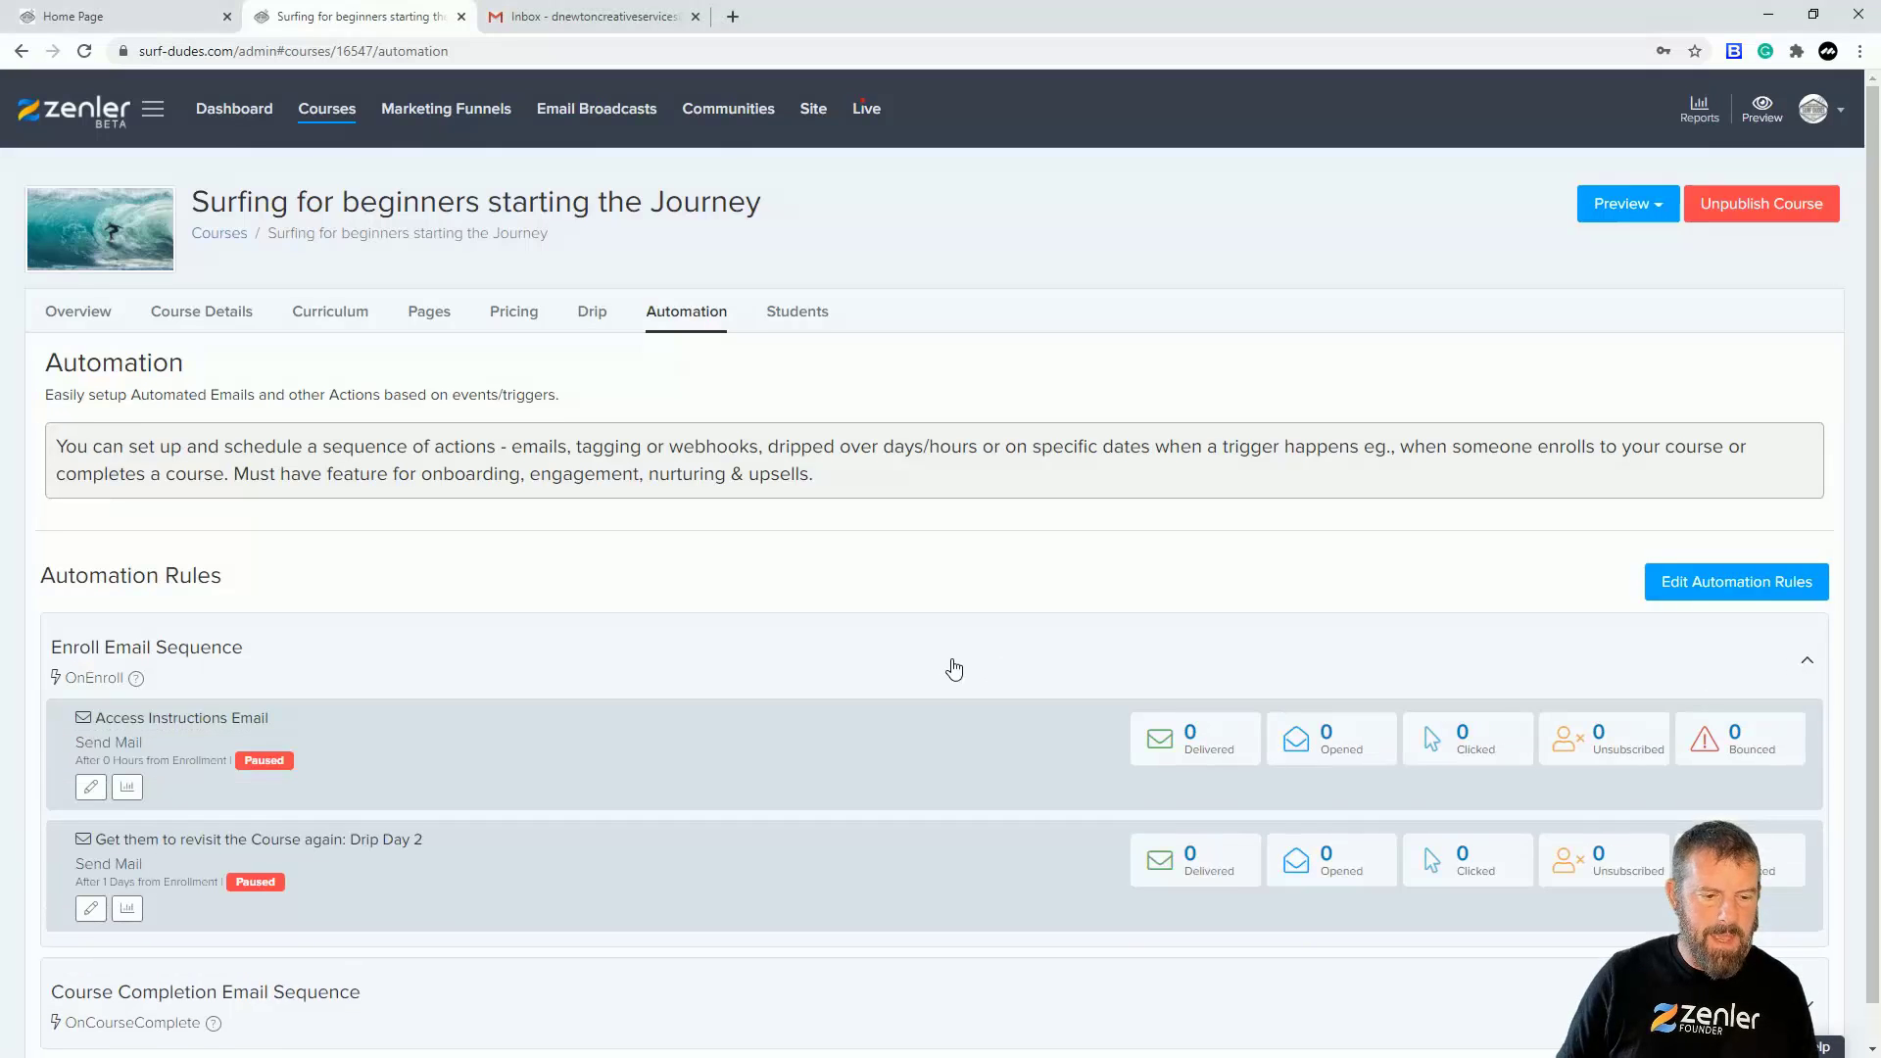
pyautogui.scroll(-1, 768, 650)
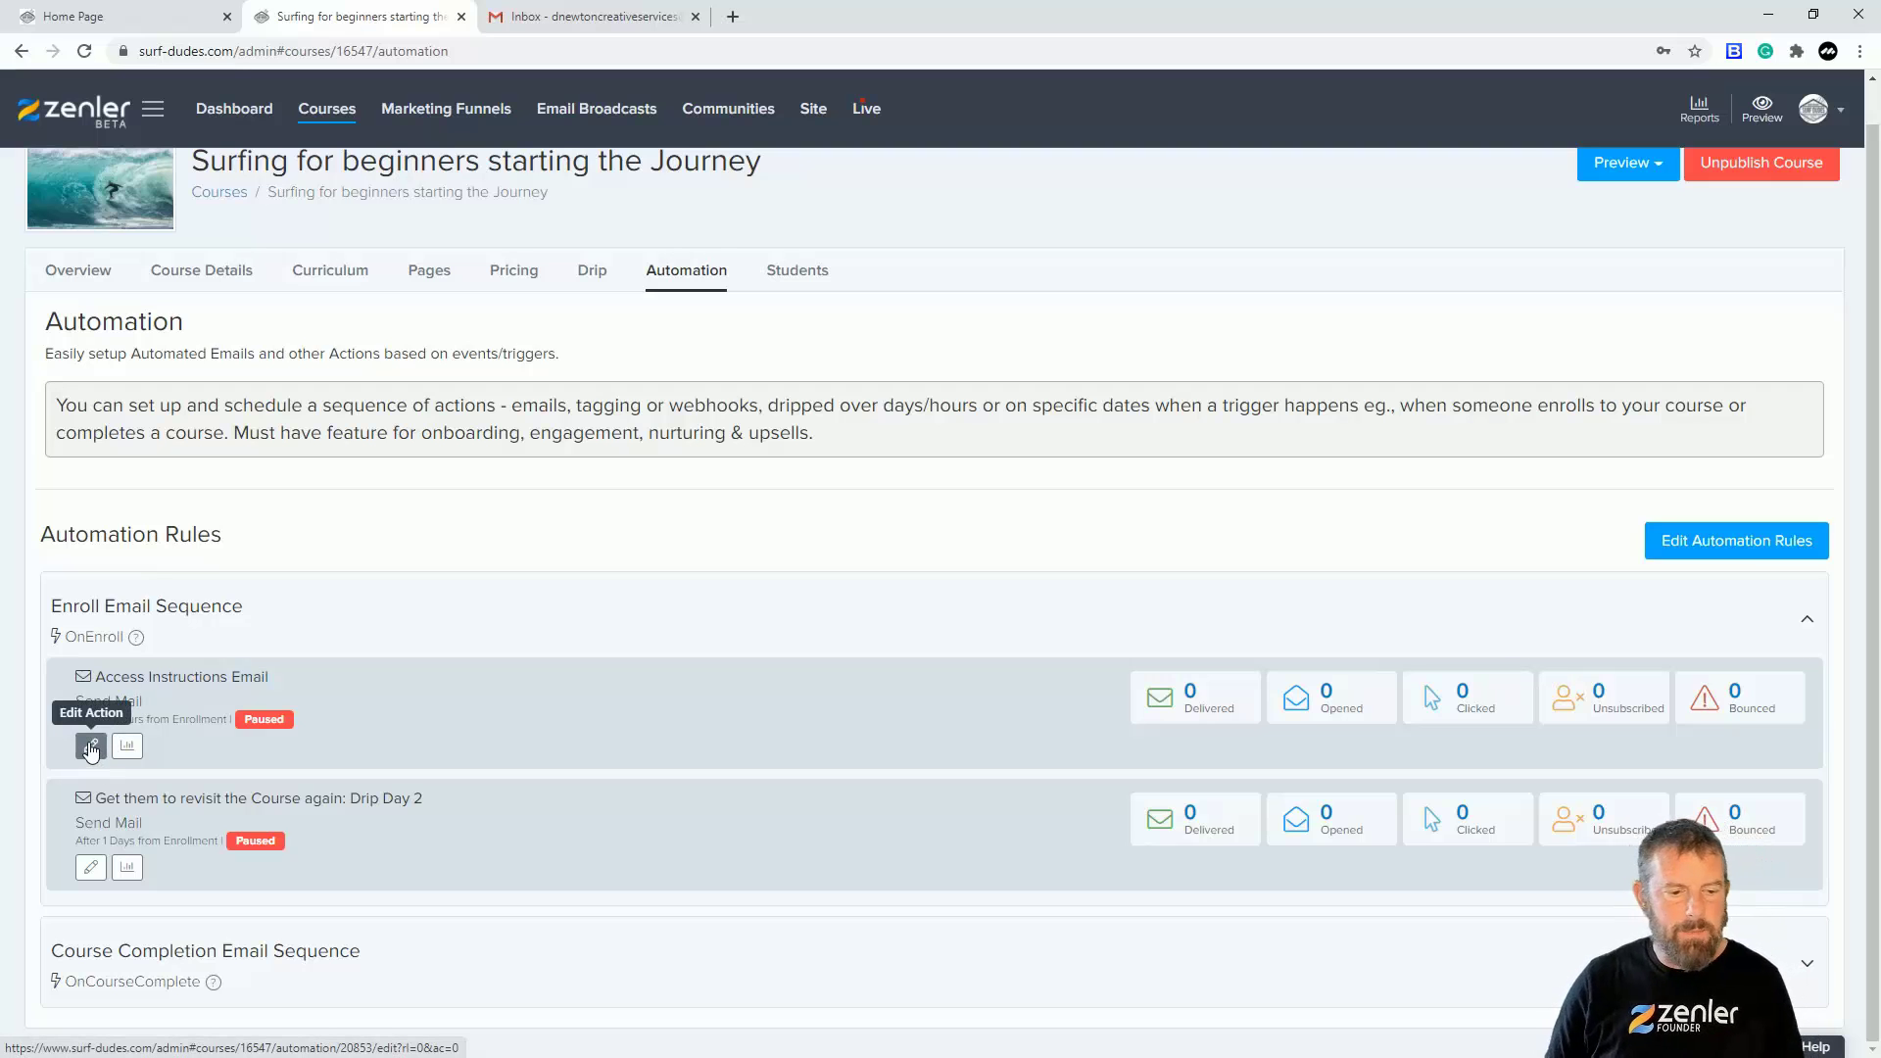
pyautogui.click(91, 748)
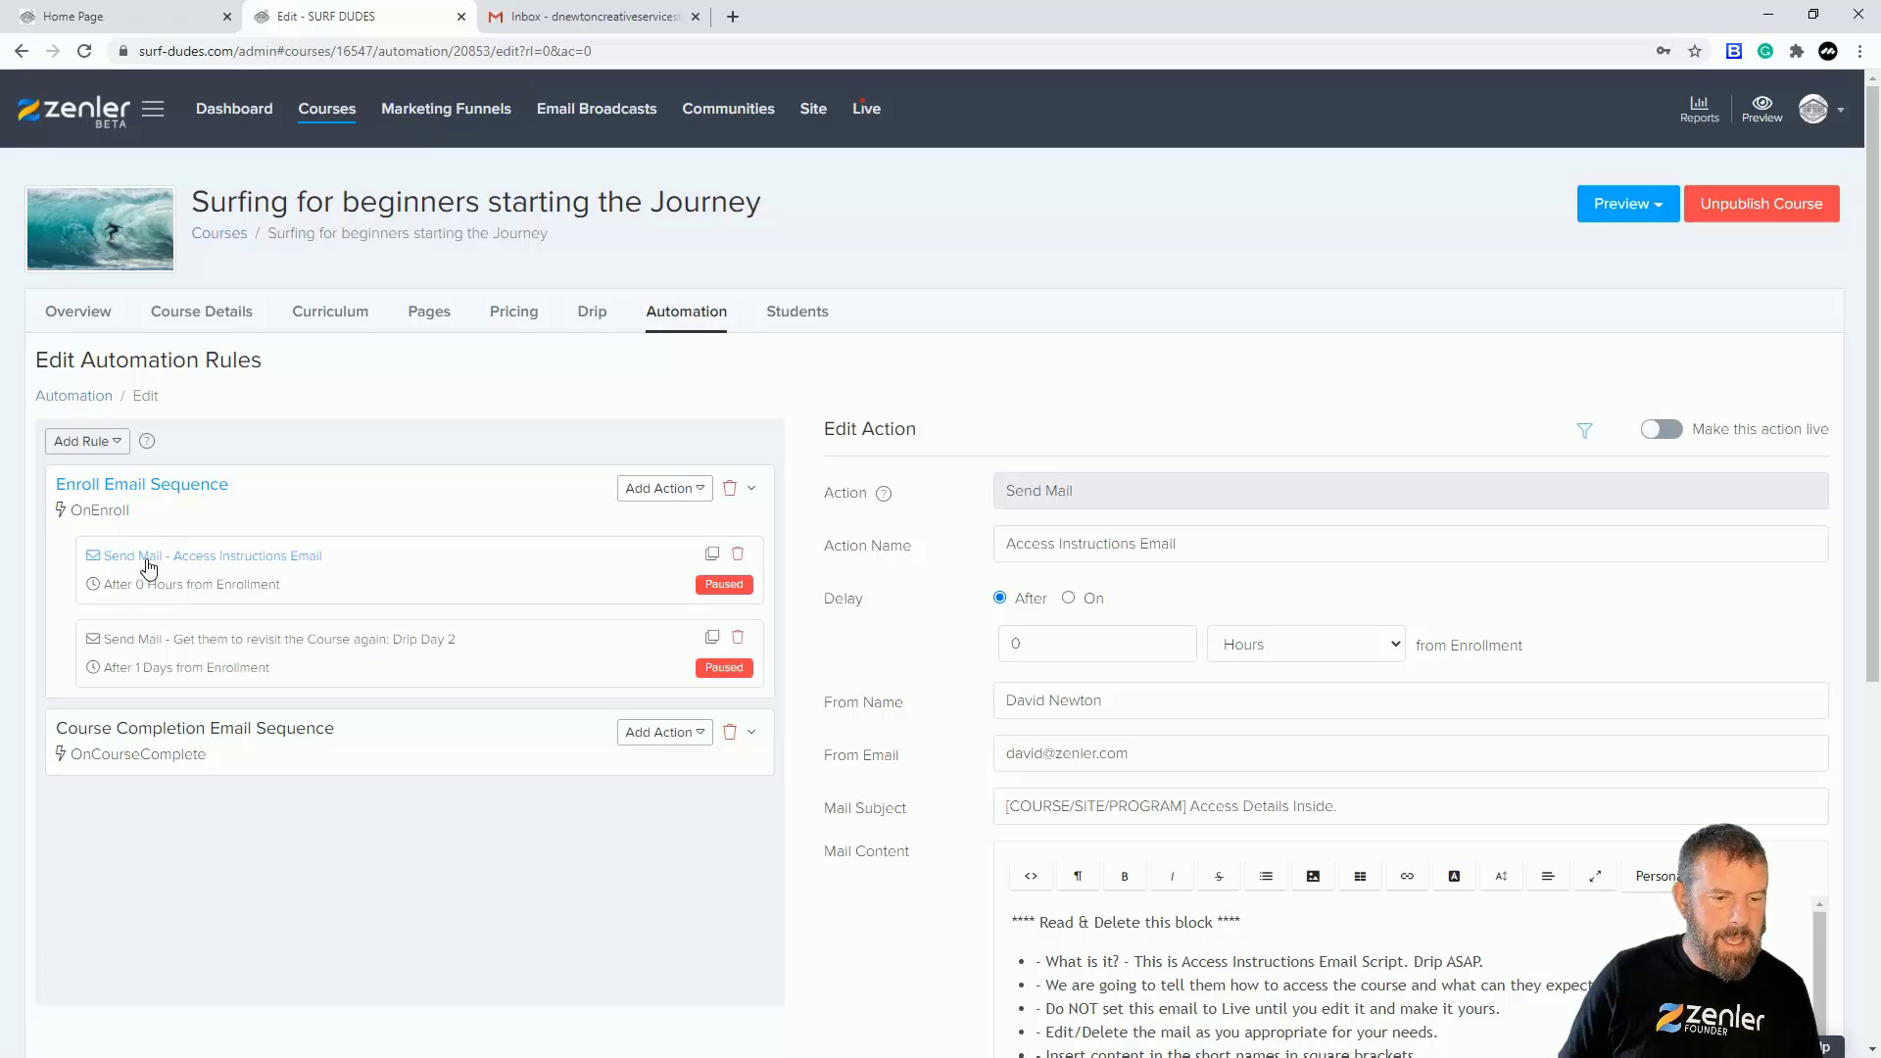
# Step: Delete the action "Get them to revisit the Course again: Drip Day 2" and reopen the Access Instructions Email action
pyautogui.click(320, 662)
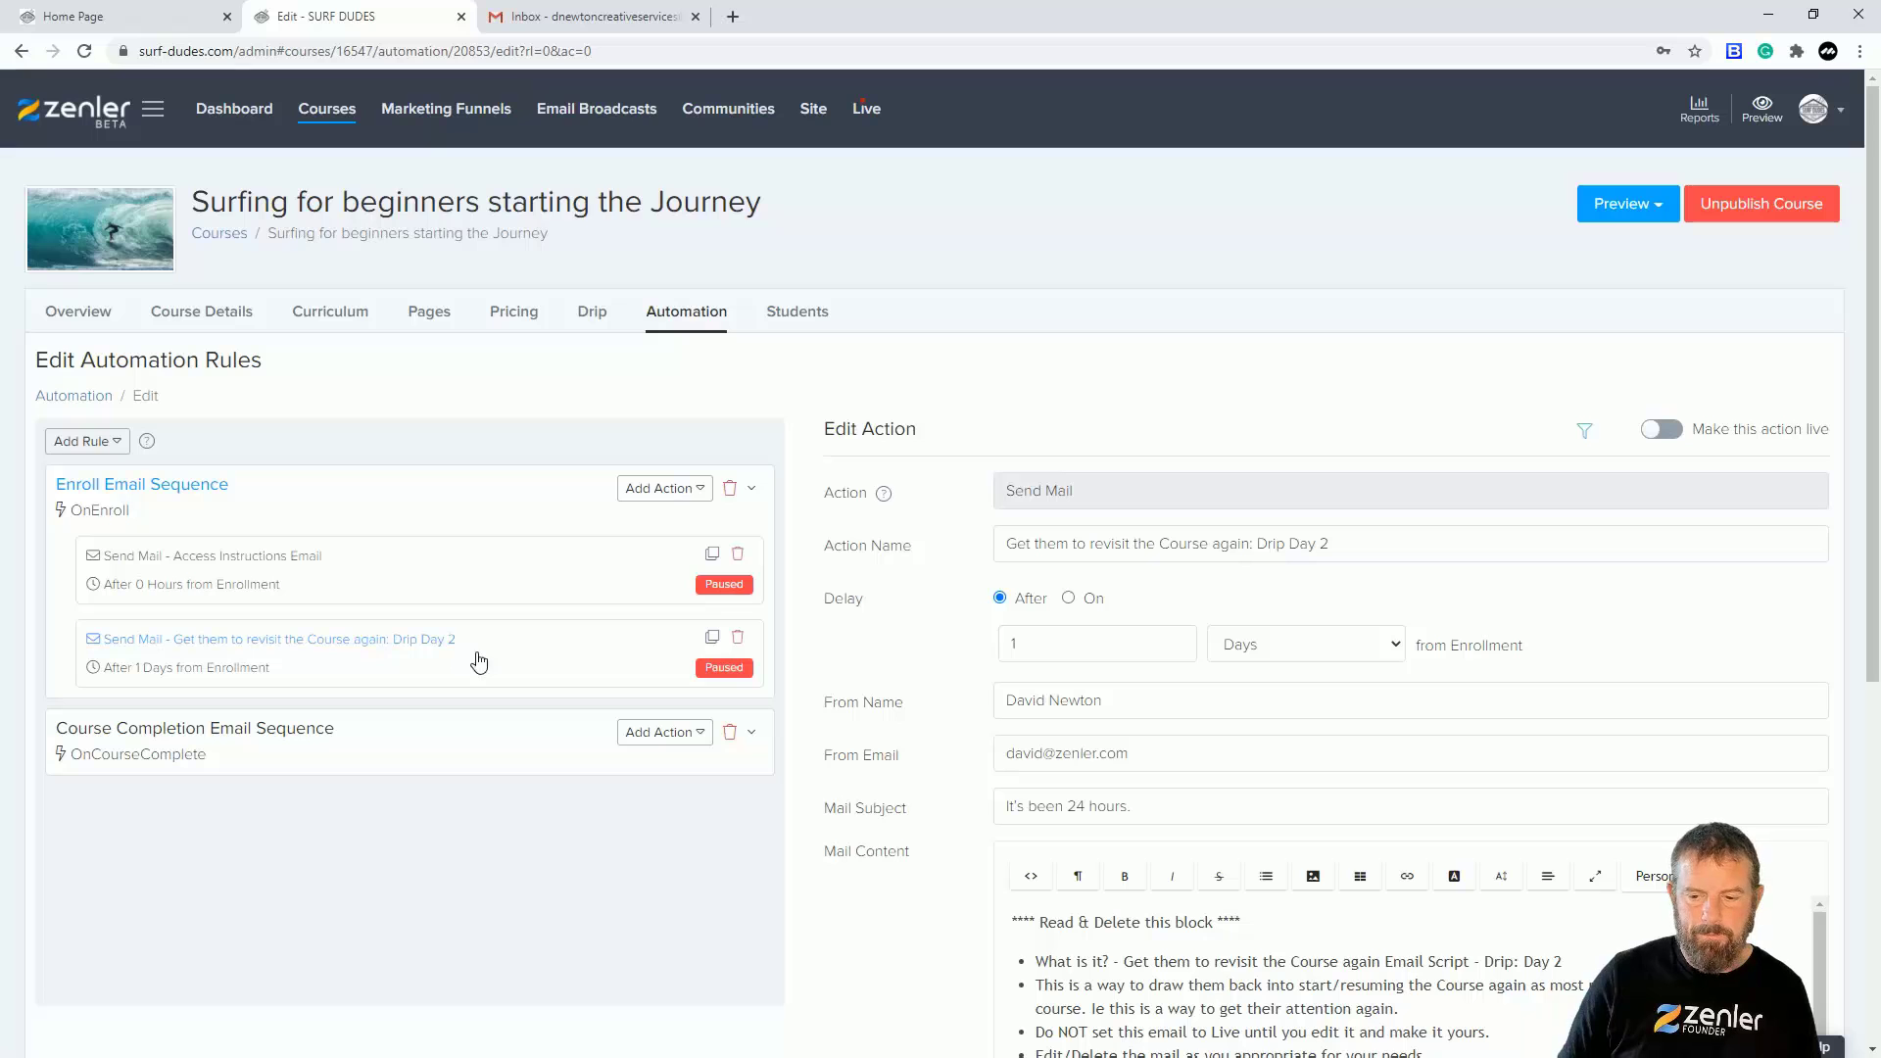
pyautogui.moveTo(1224, 545); pyautogui.dragTo(1330, 546)
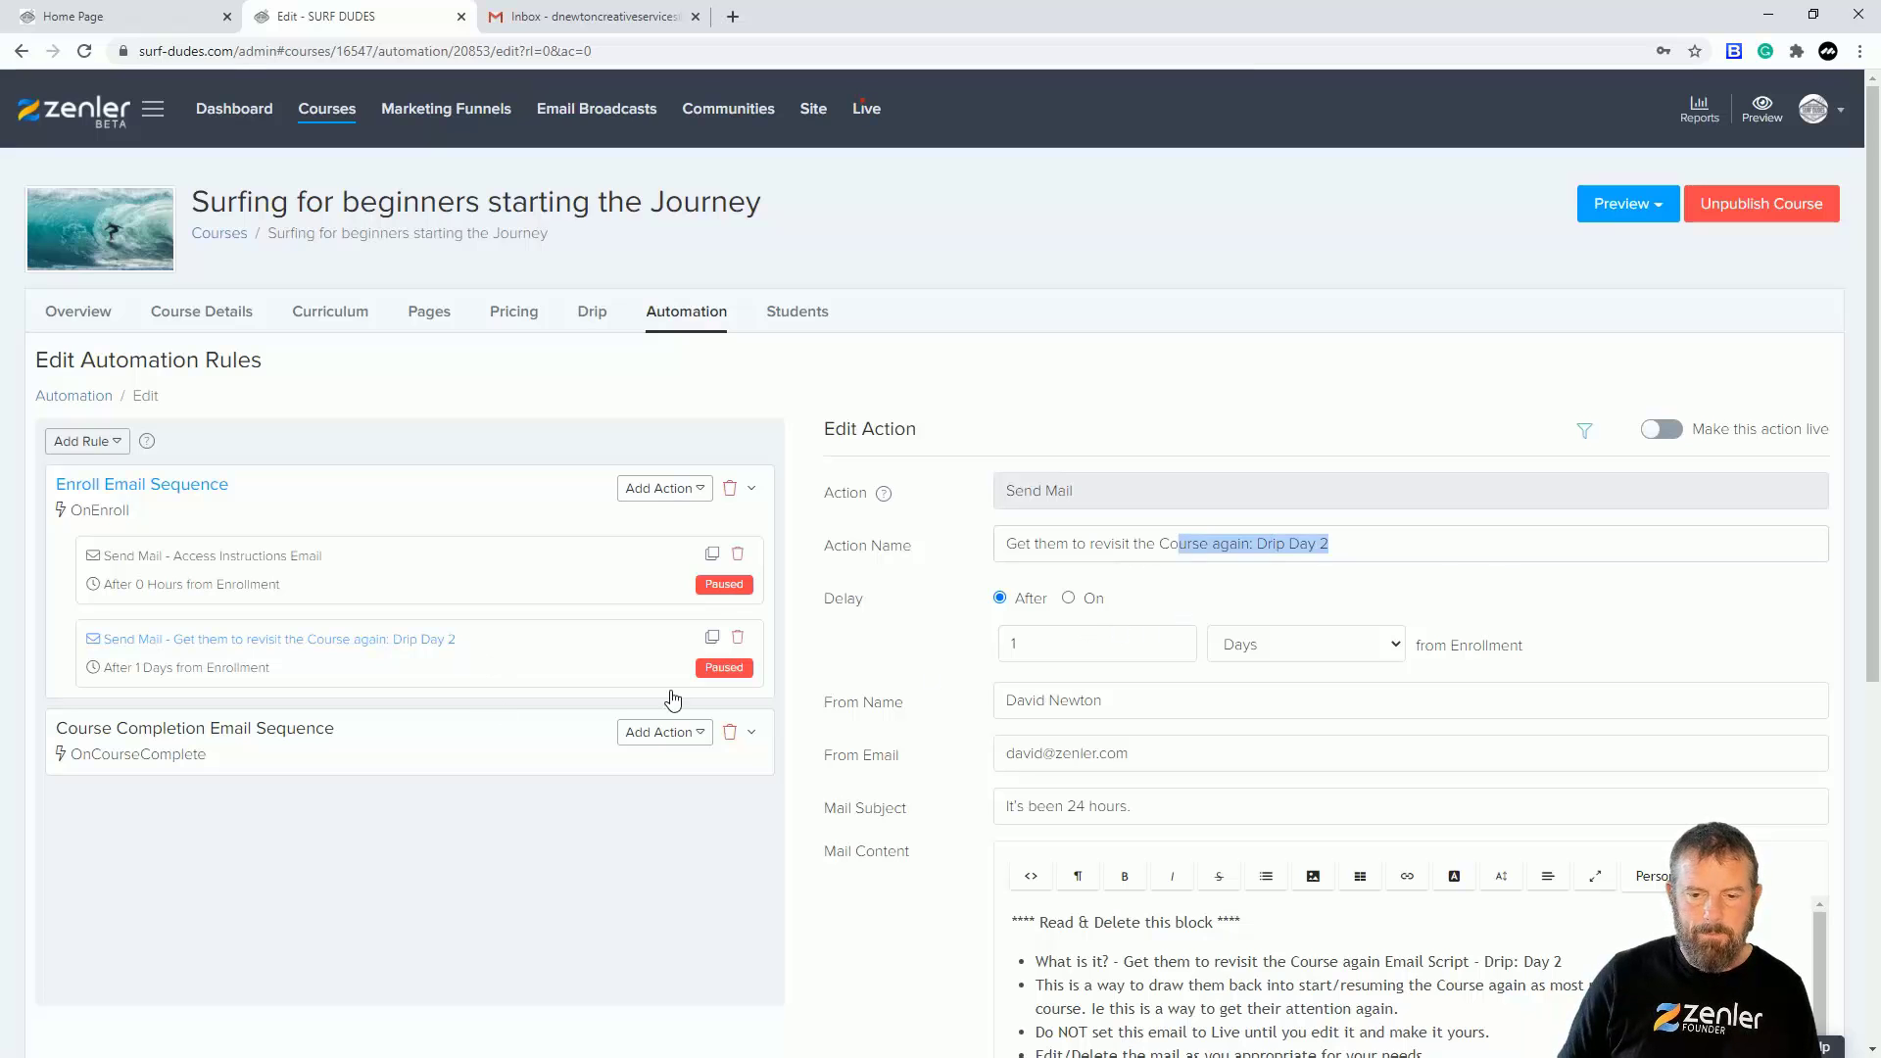
pyautogui.click(478, 668)
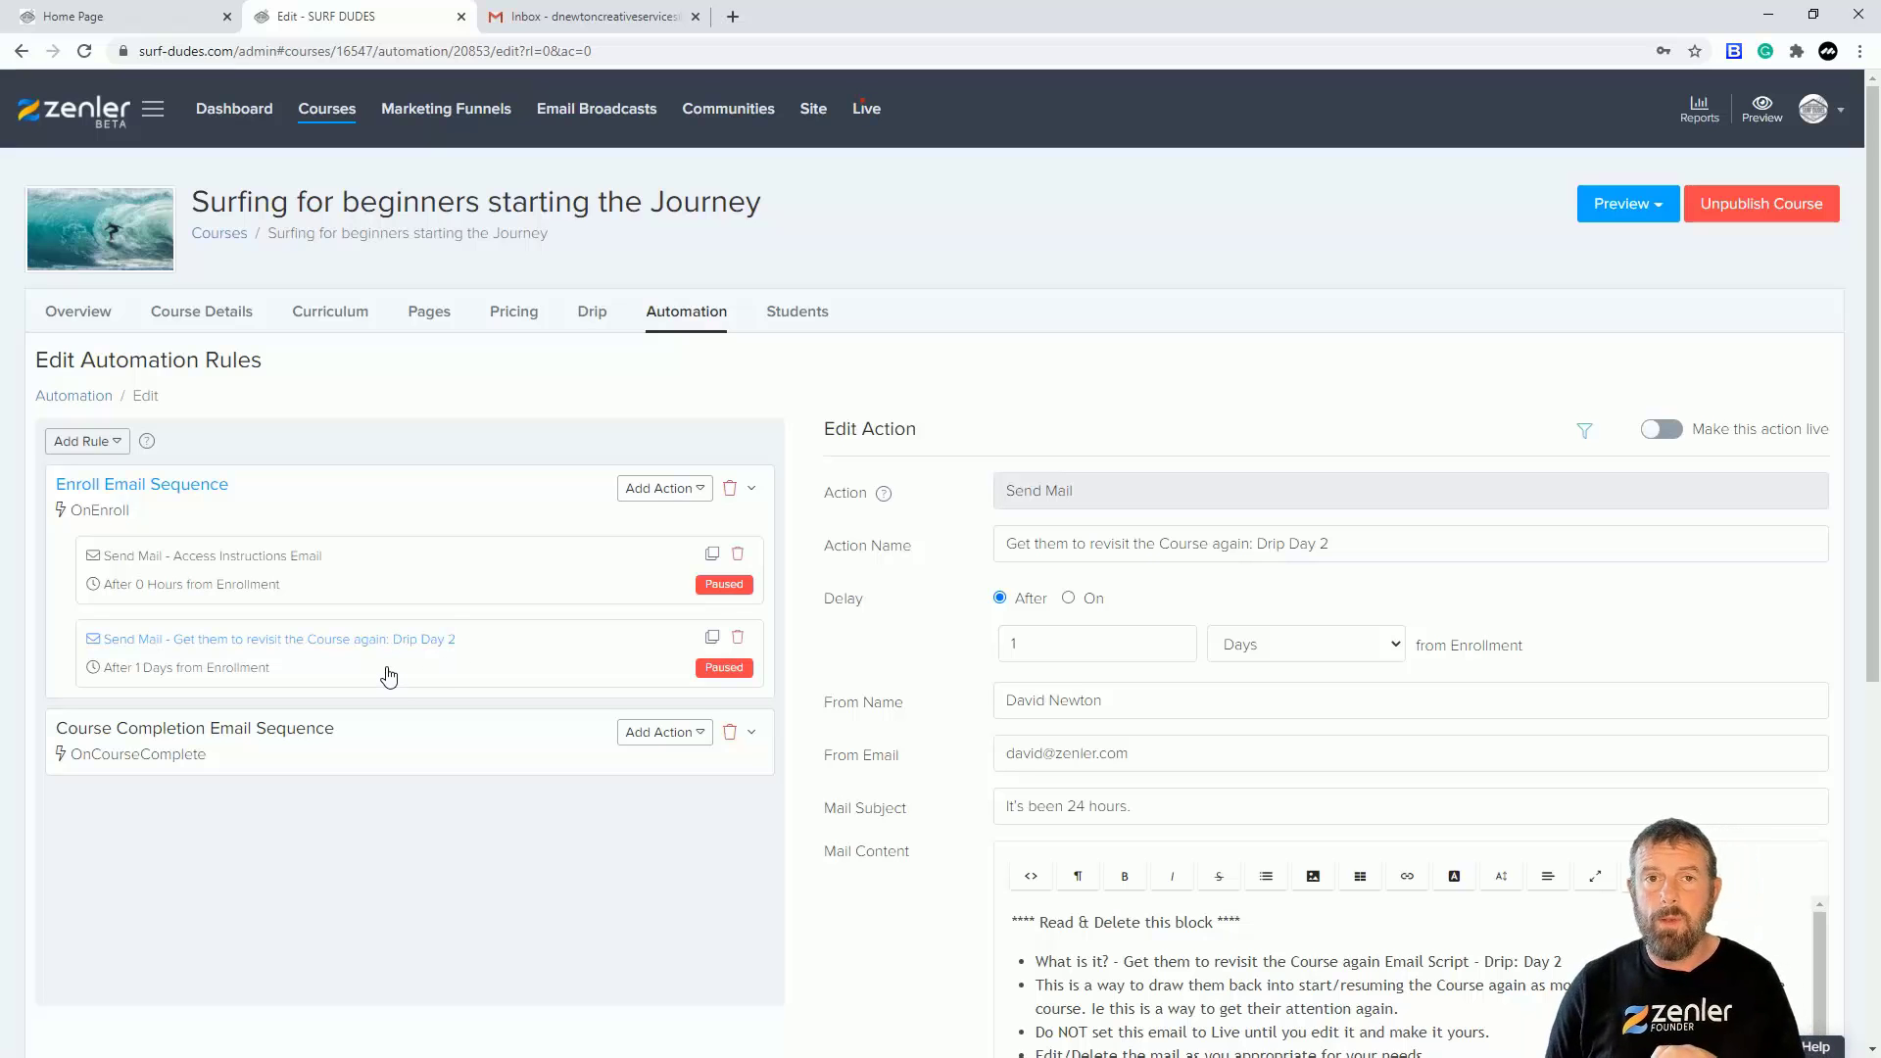
pyautogui.click(738, 643)
pyautogui.click(999, 713)
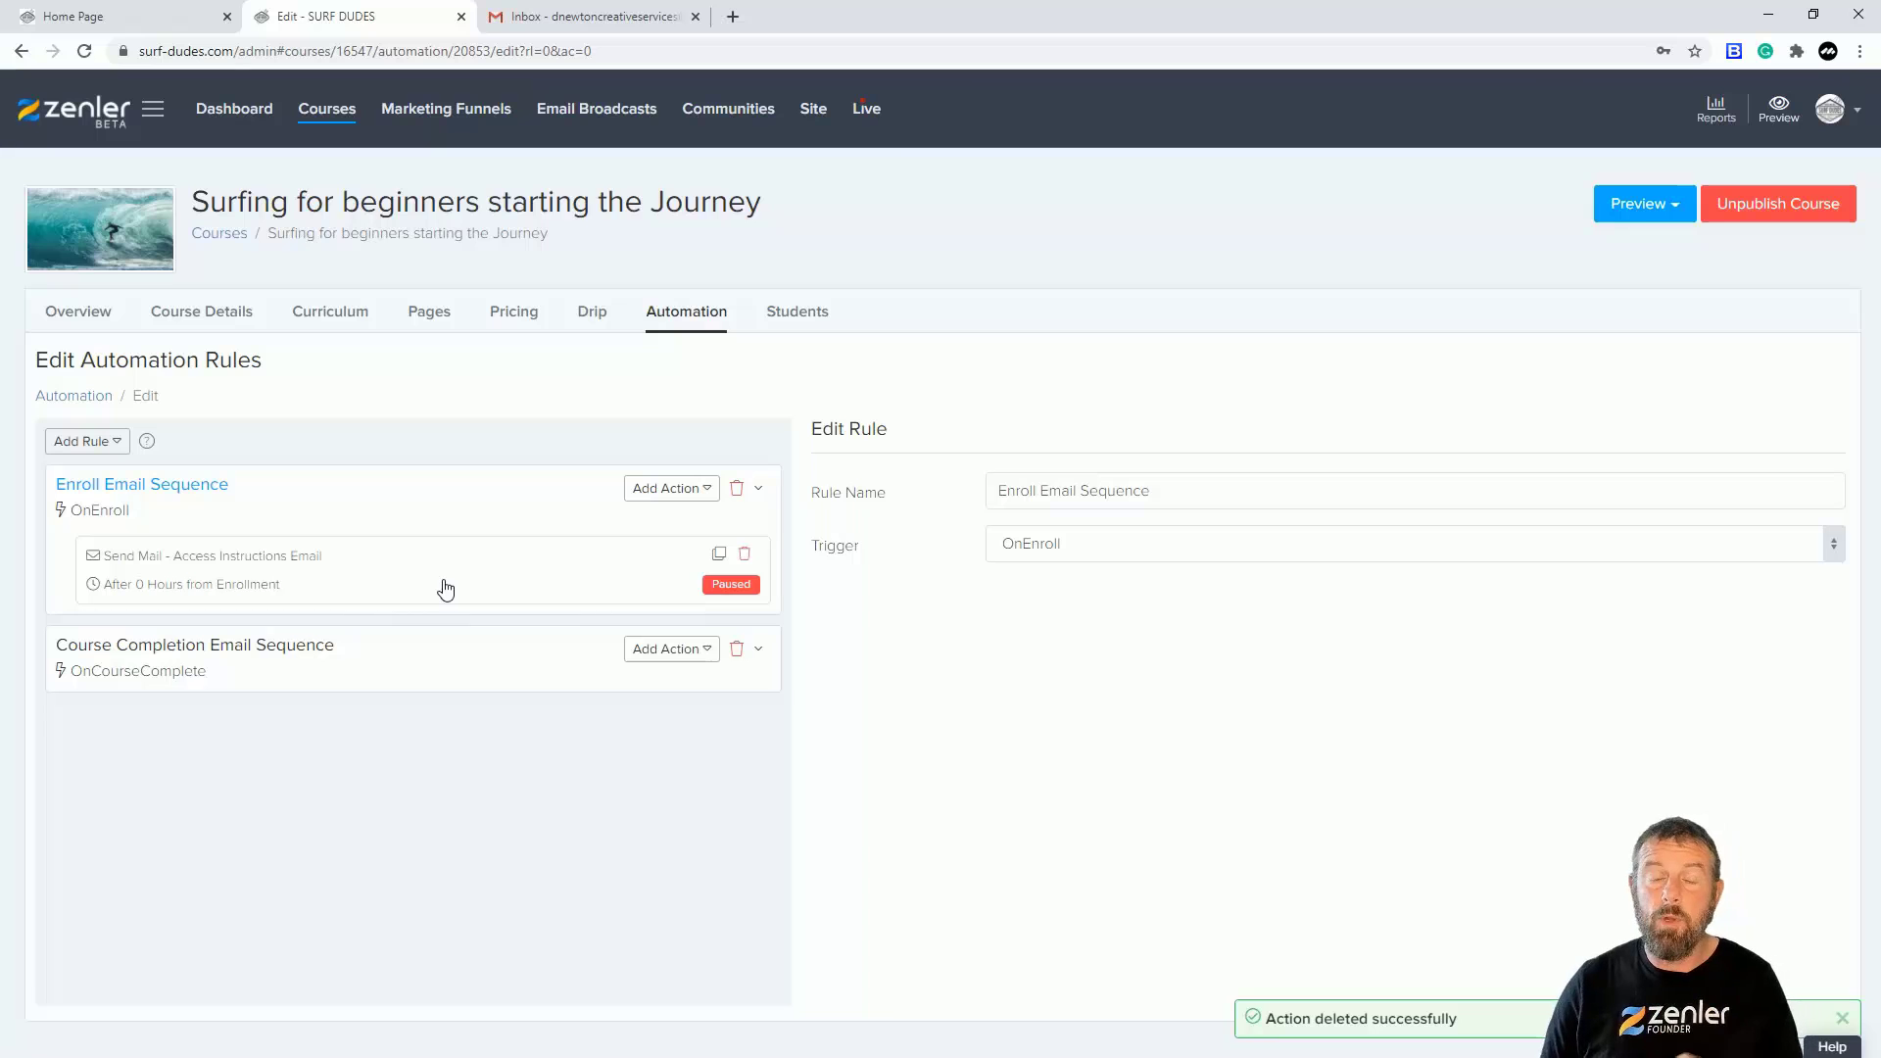
pyautogui.click(380, 580)
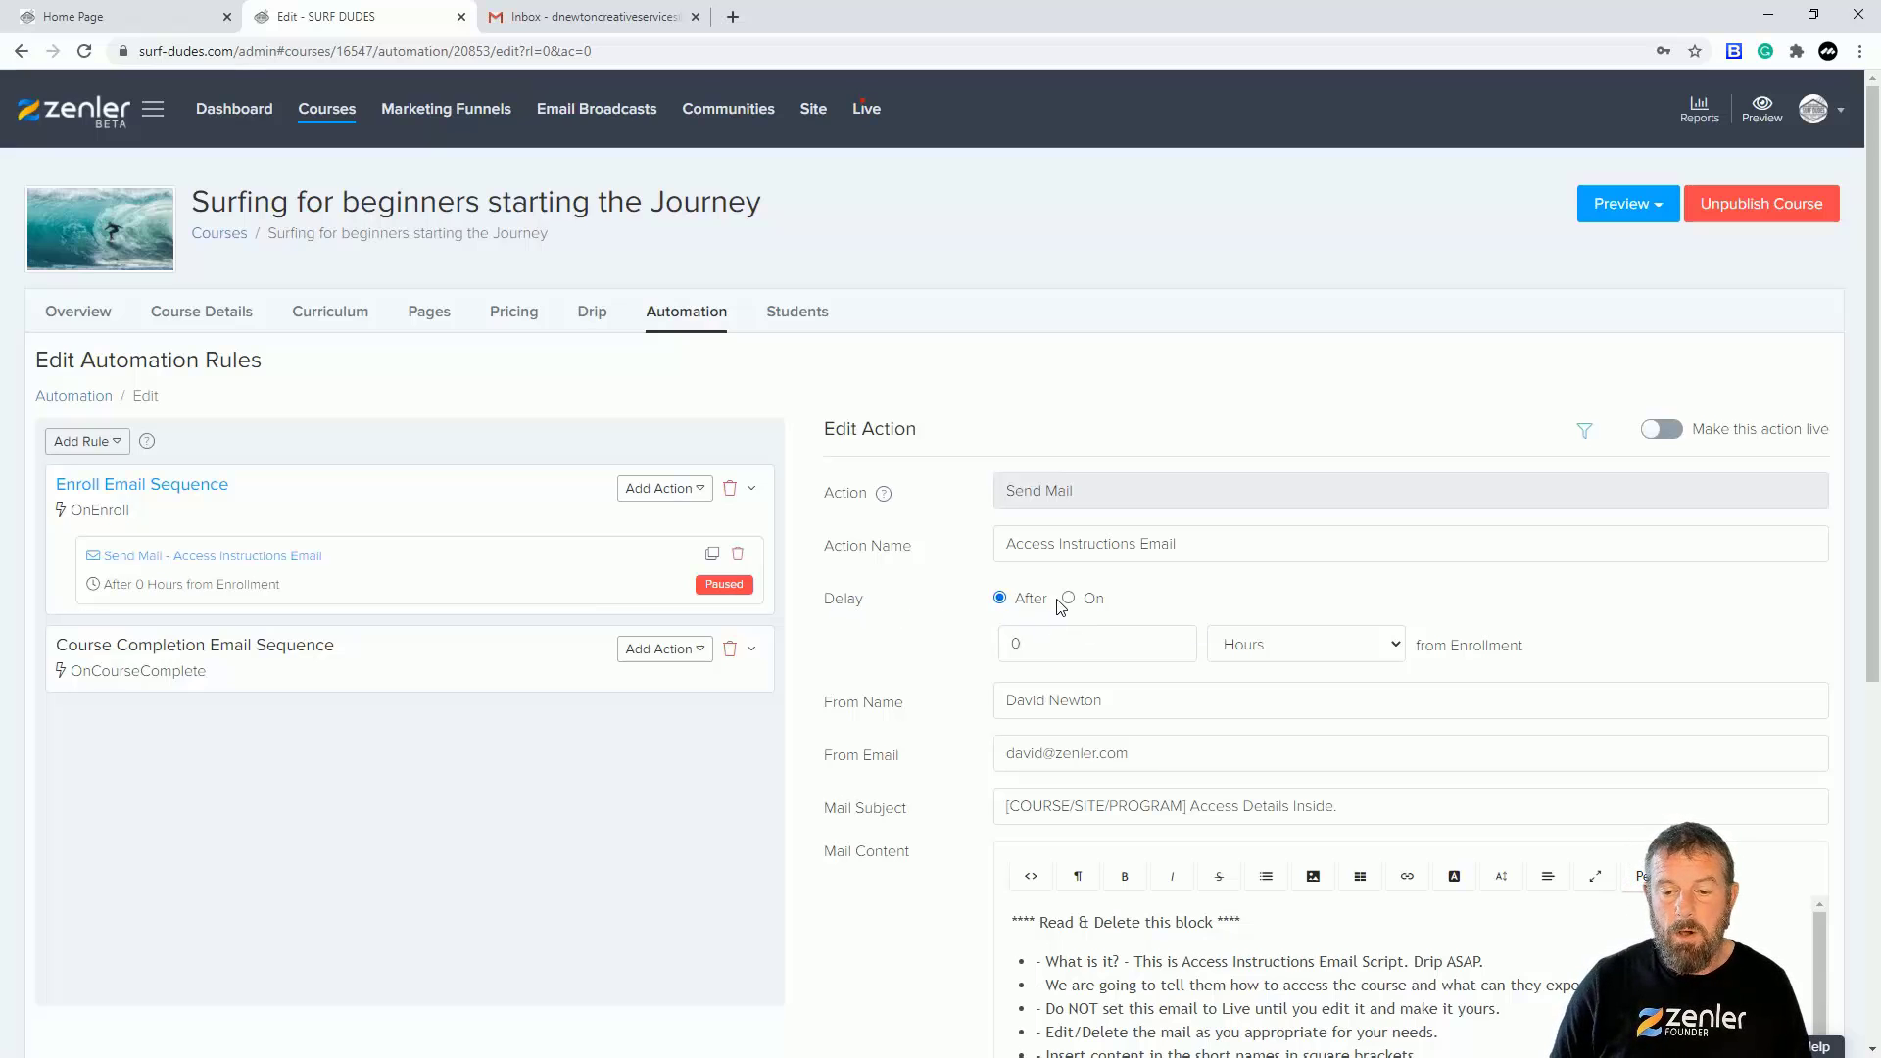
# Step: Try out the Access Instructions Email's delay options, including a 1-hour delay and sending on a specific date and time
pyautogui.click(1176, 639)
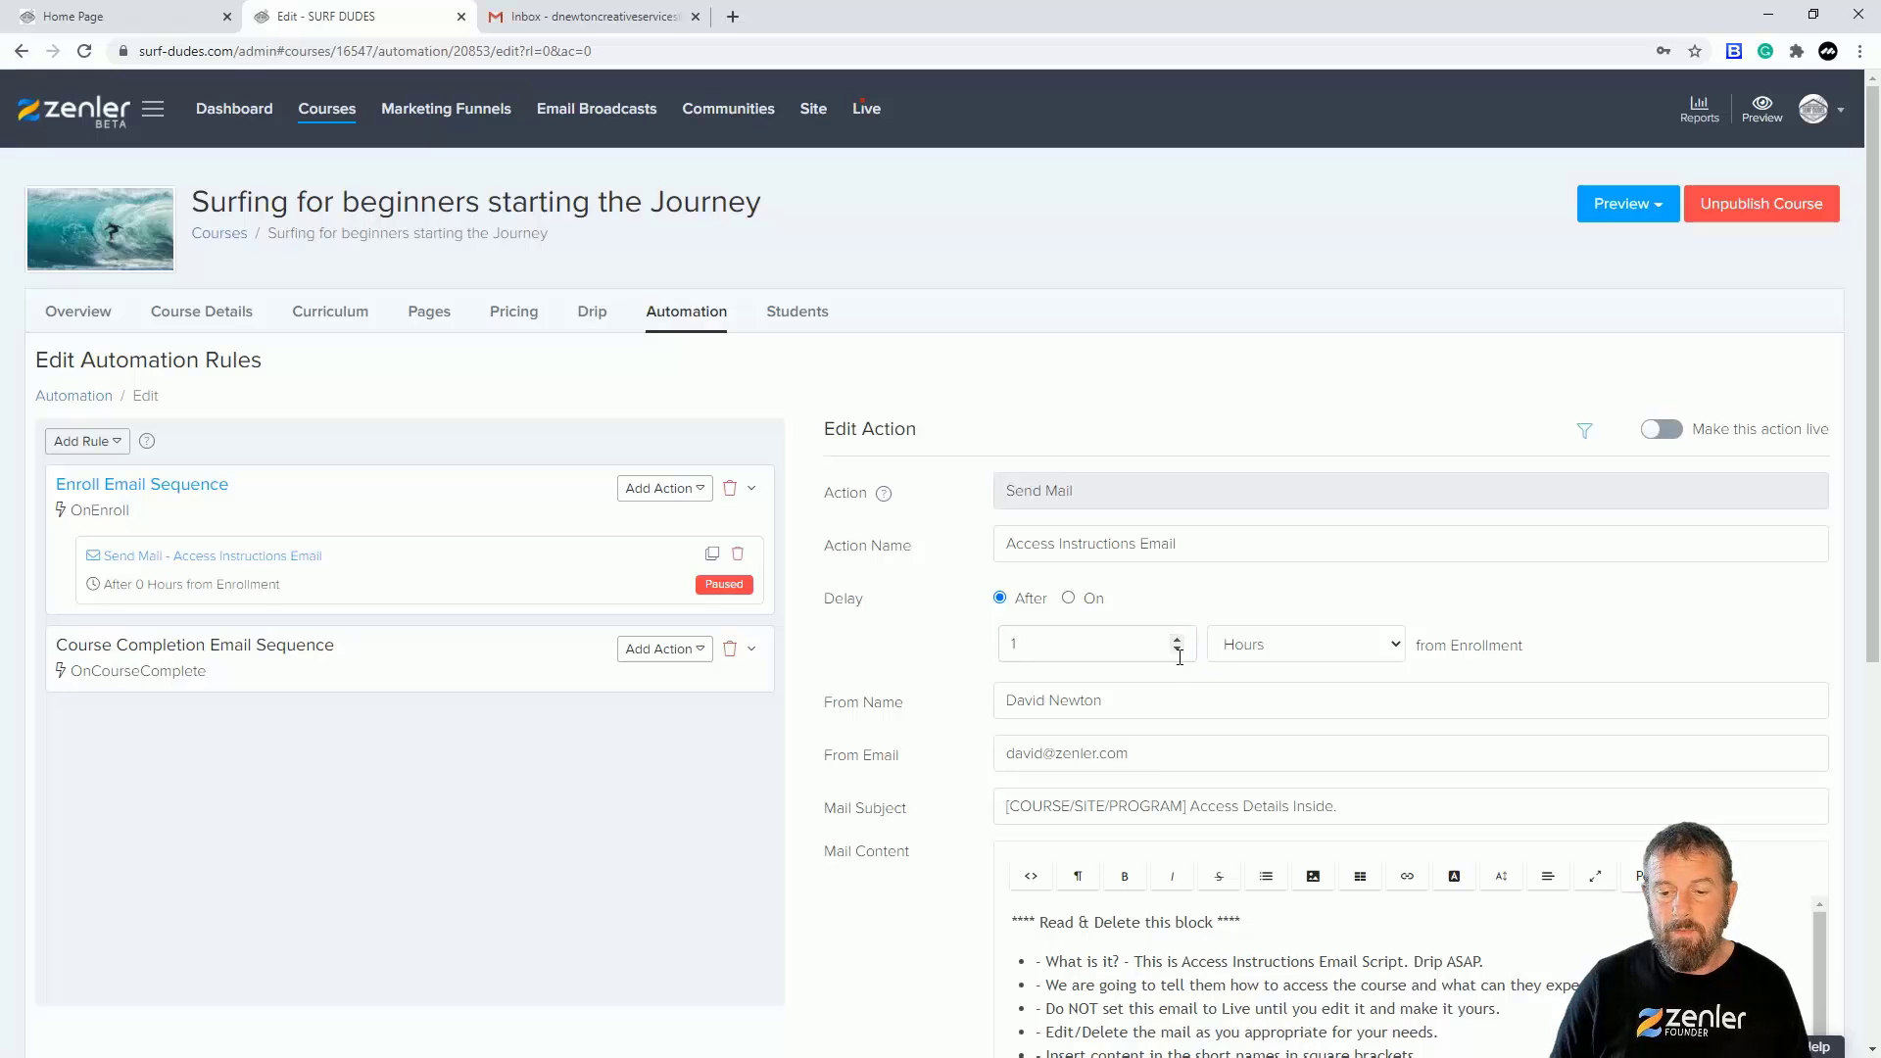
pyautogui.click(1177, 651)
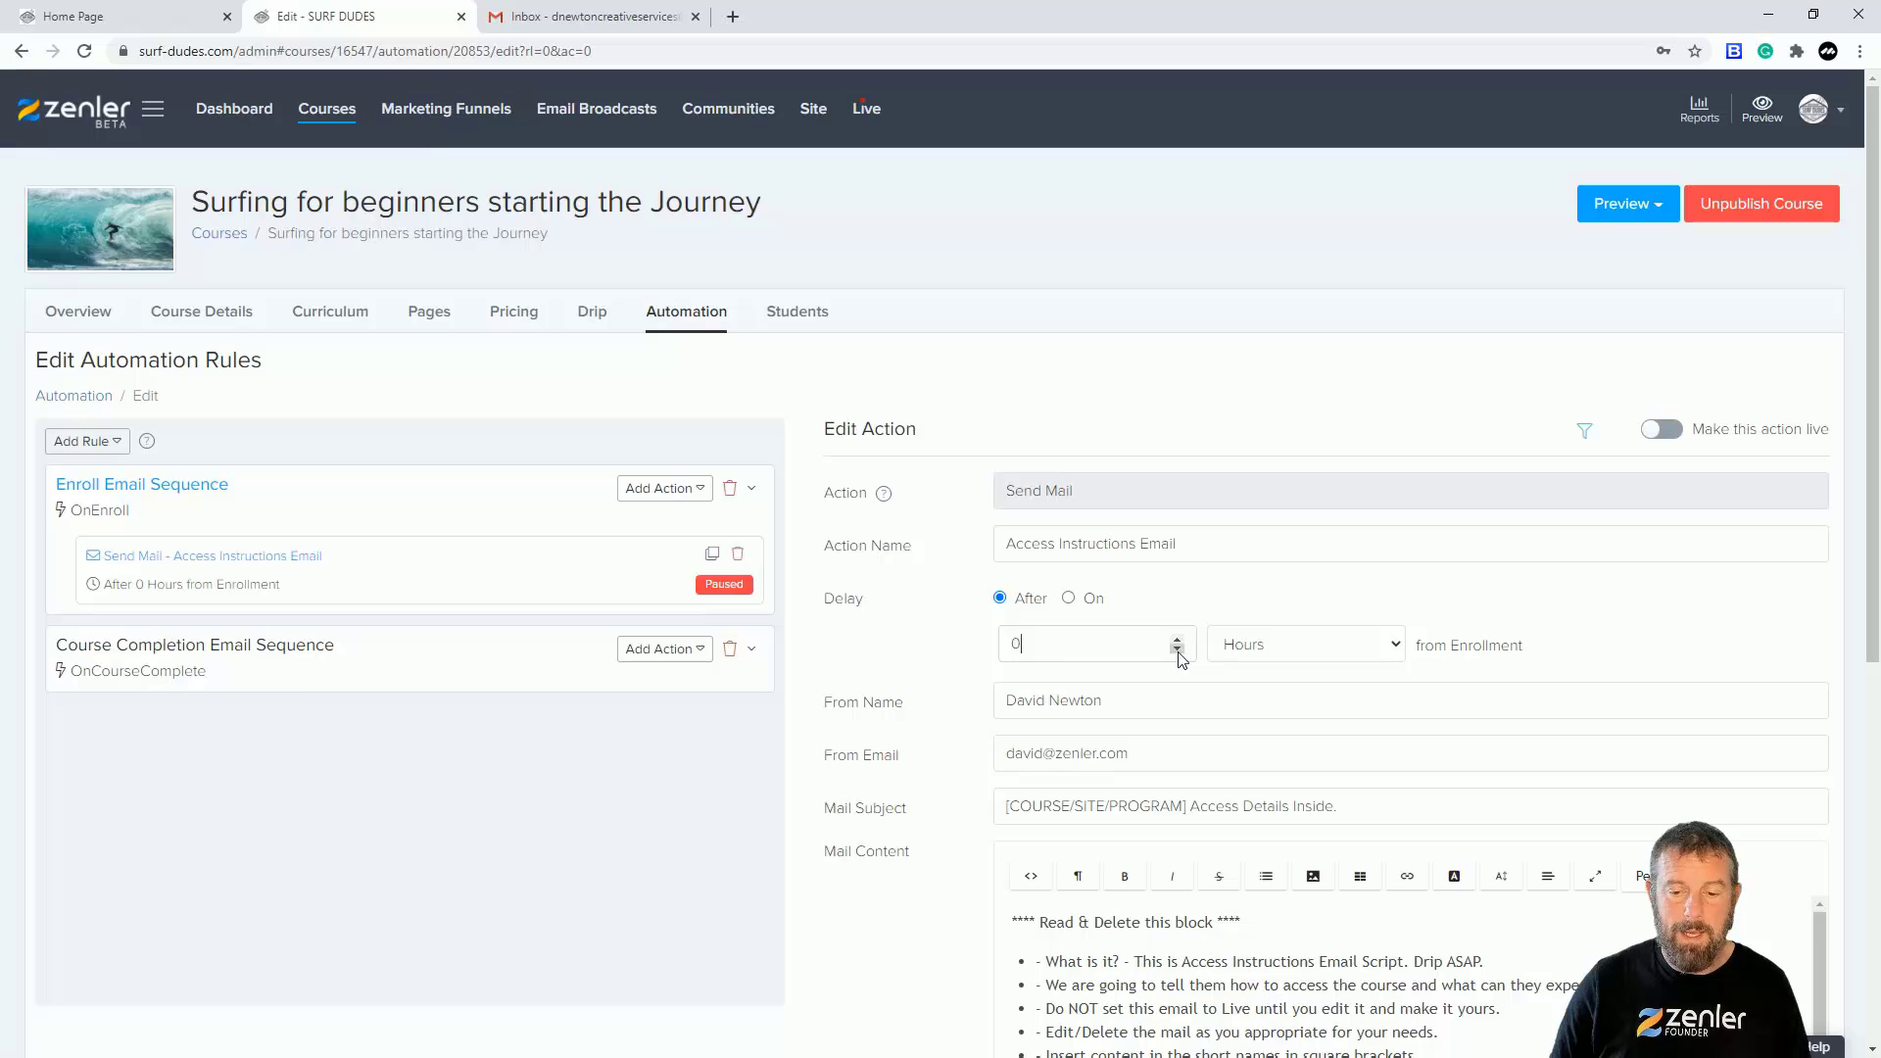
pyautogui.click(1396, 653)
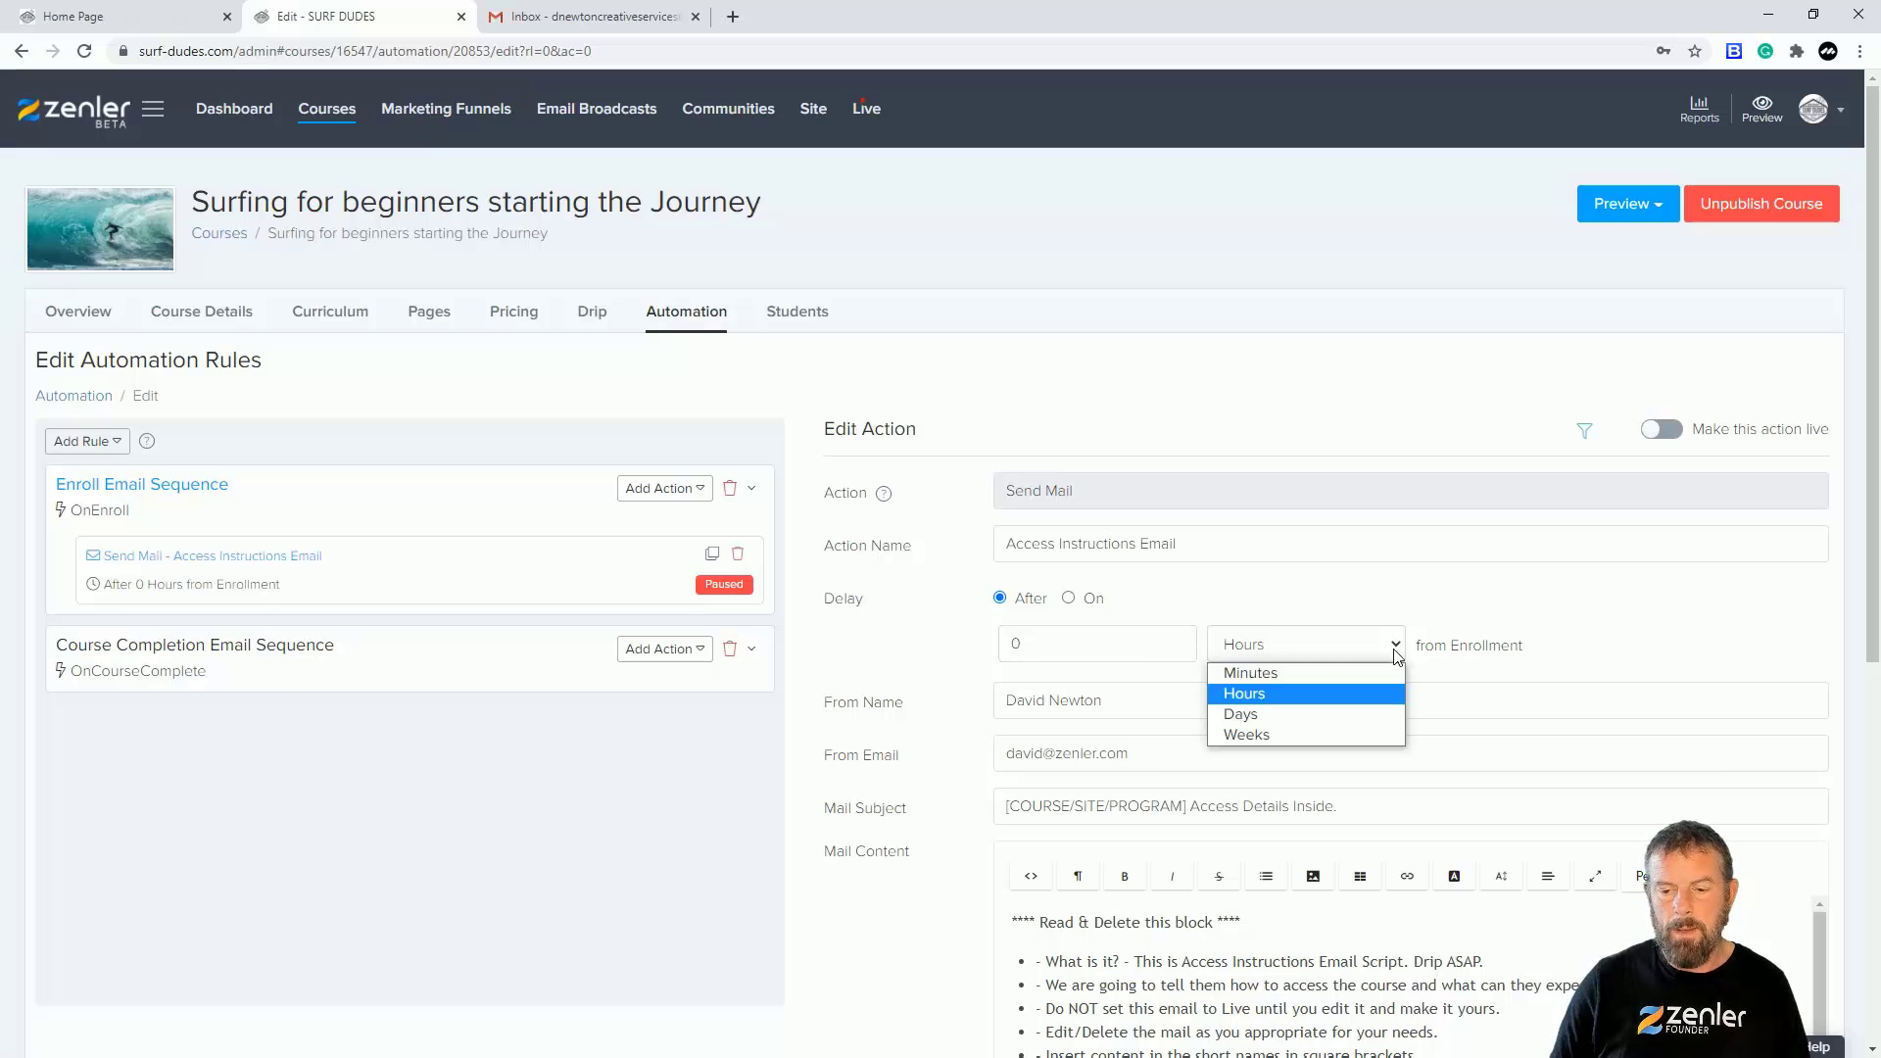
pyautogui.click(1435, 589)
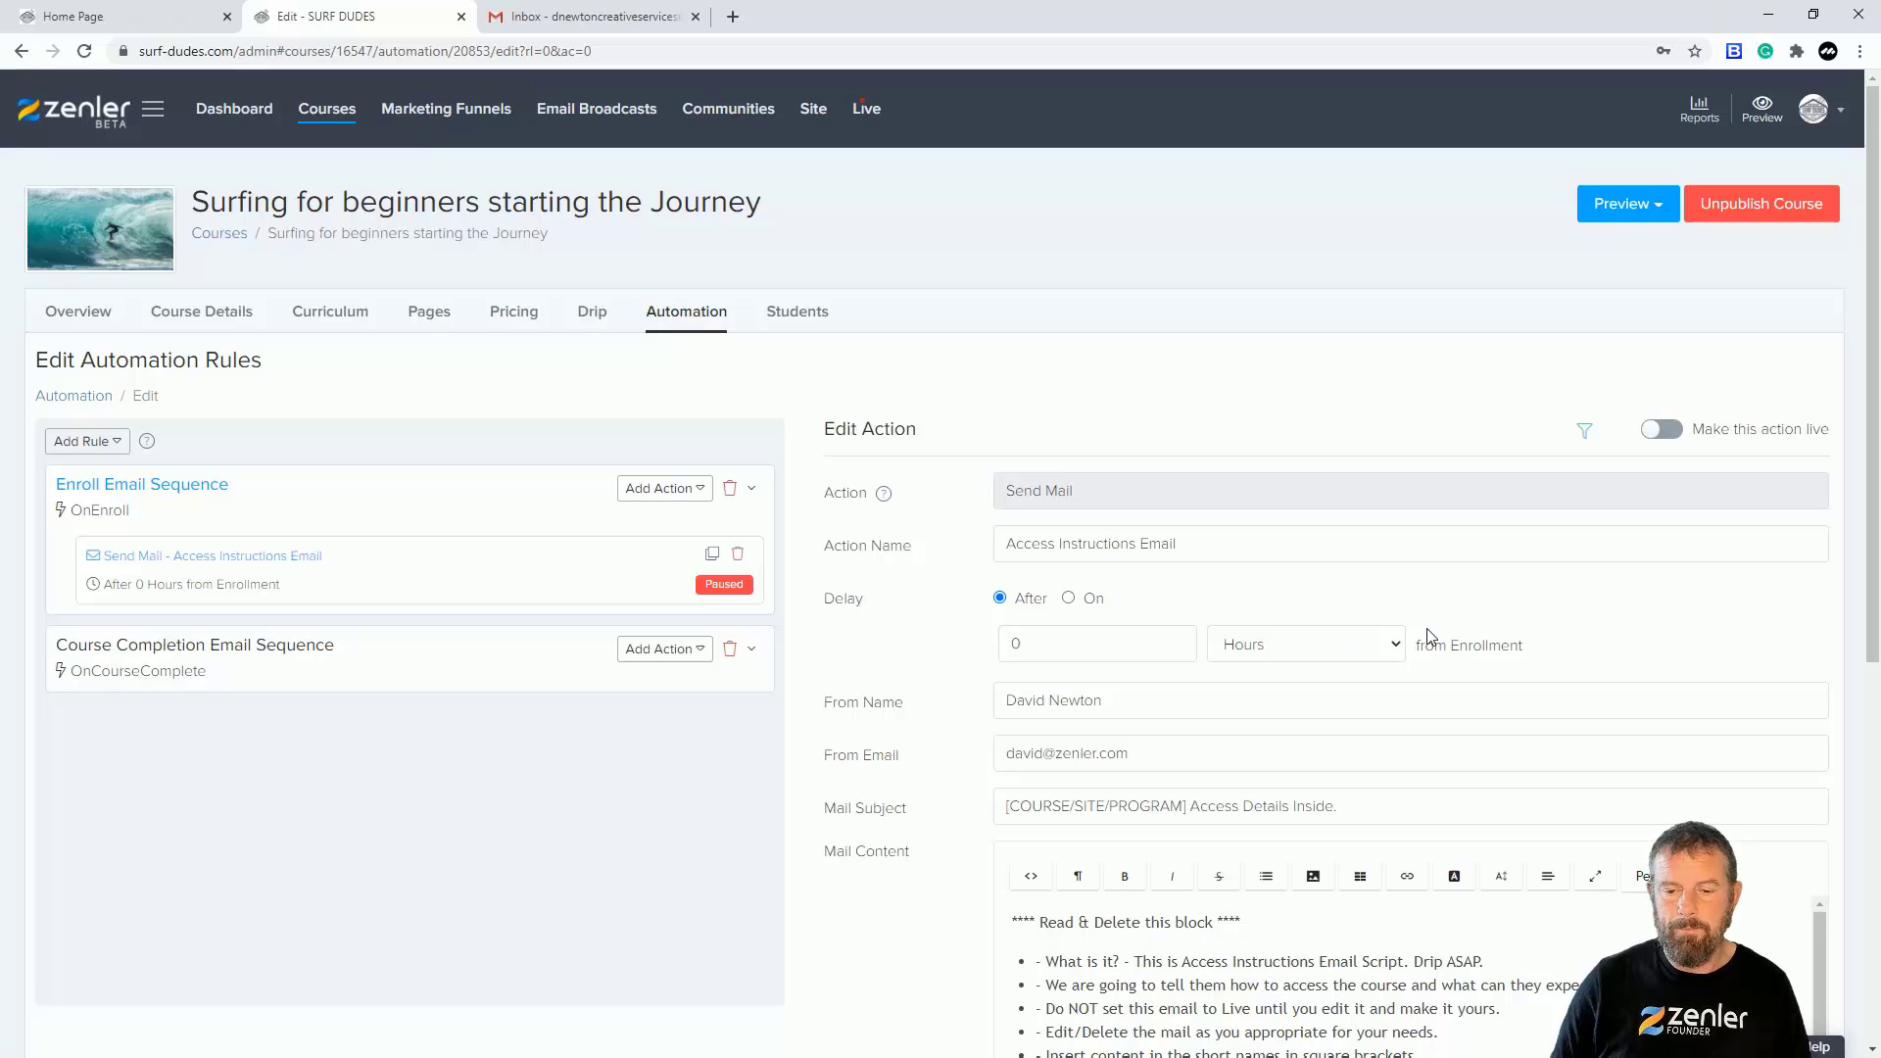
pyautogui.click(1069, 599)
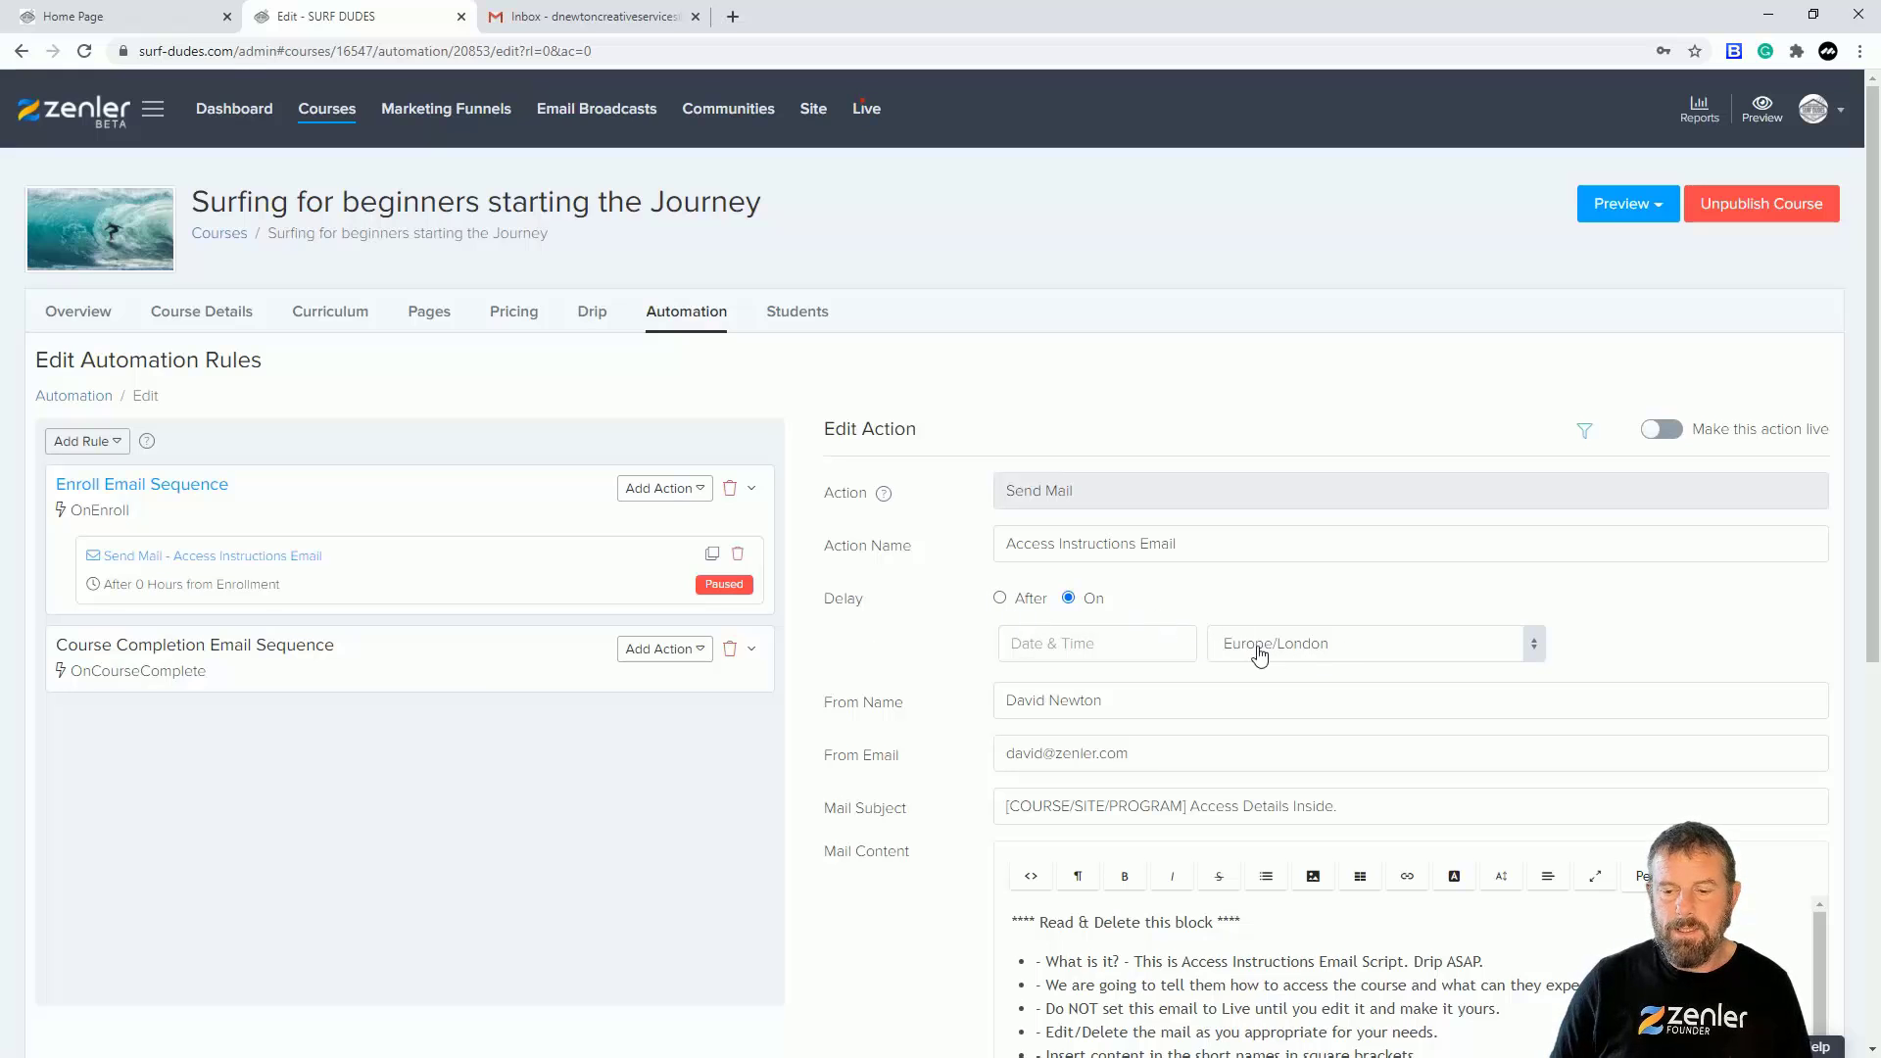
pyautogui.click(999, 598)
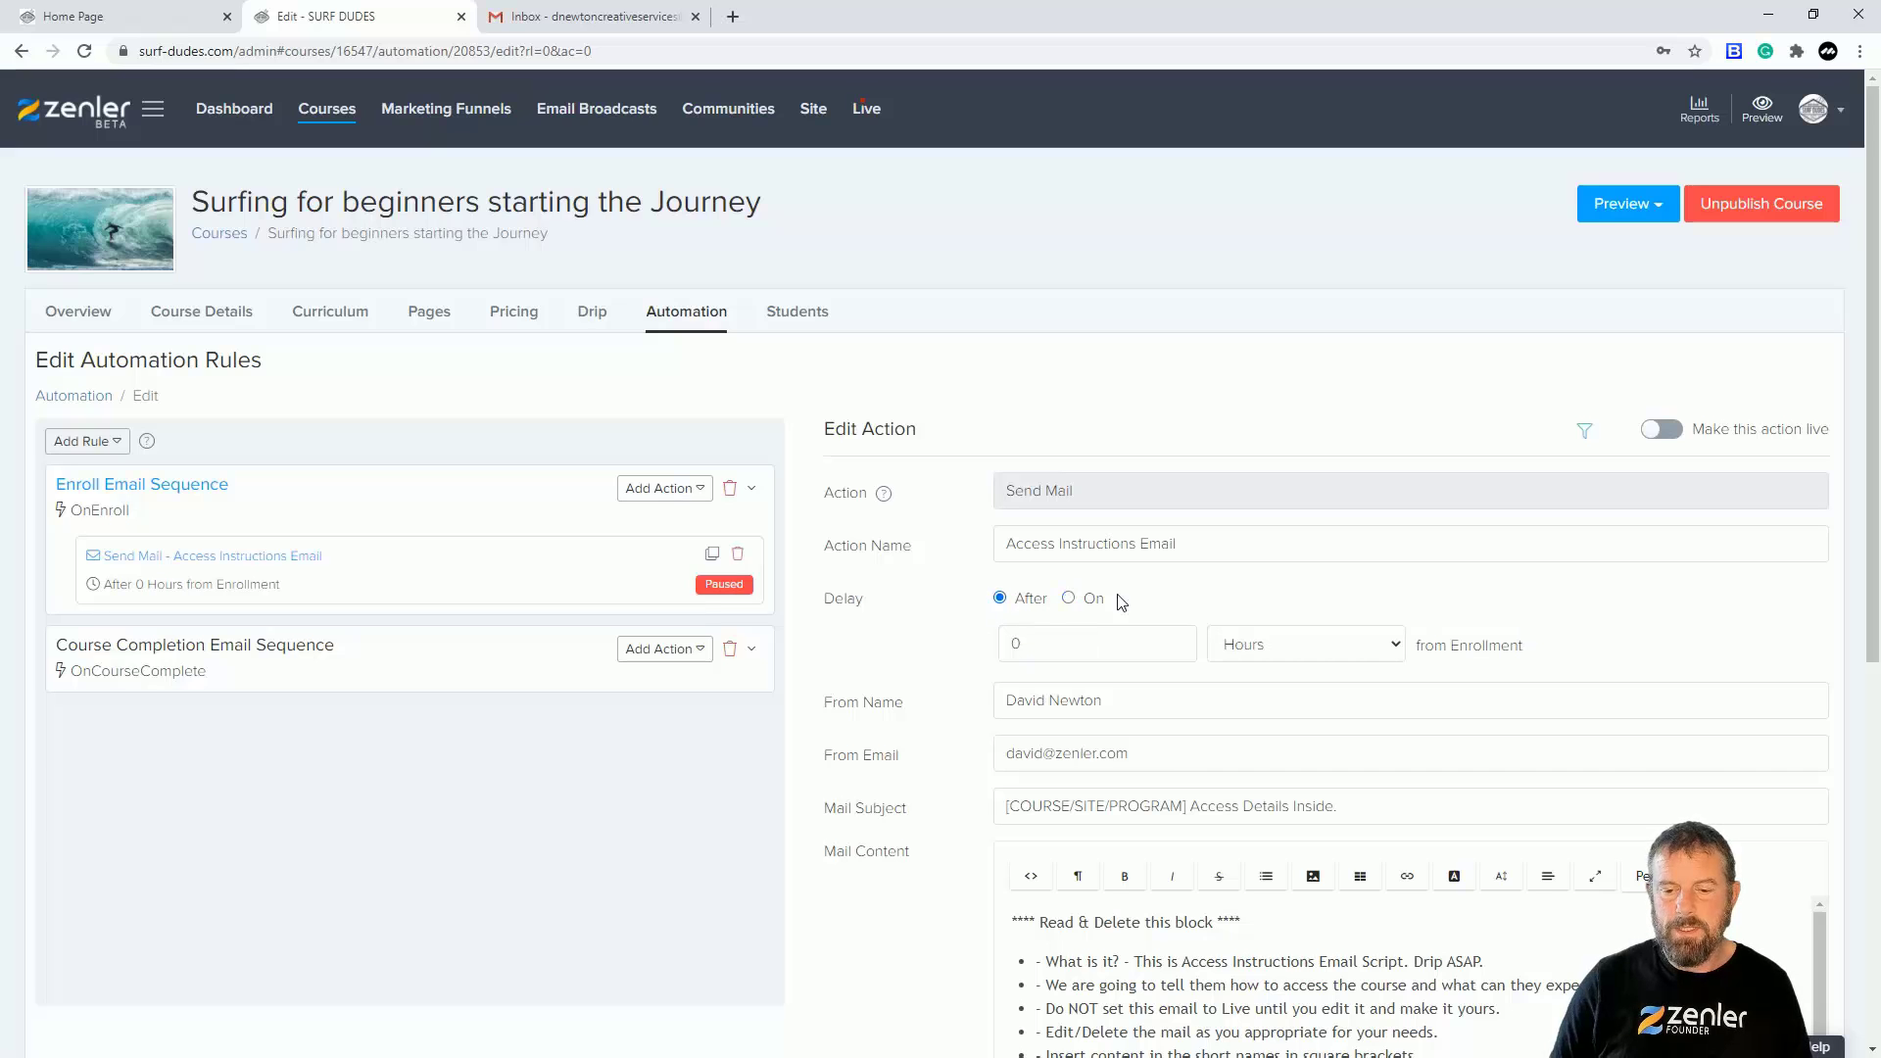
# Step: Set the Access Instructions Email's From Name to SURF DUDES and select its From Email address
pyautogui.moveTo(1103, 700); pyautogui.dragTo(960, 701)
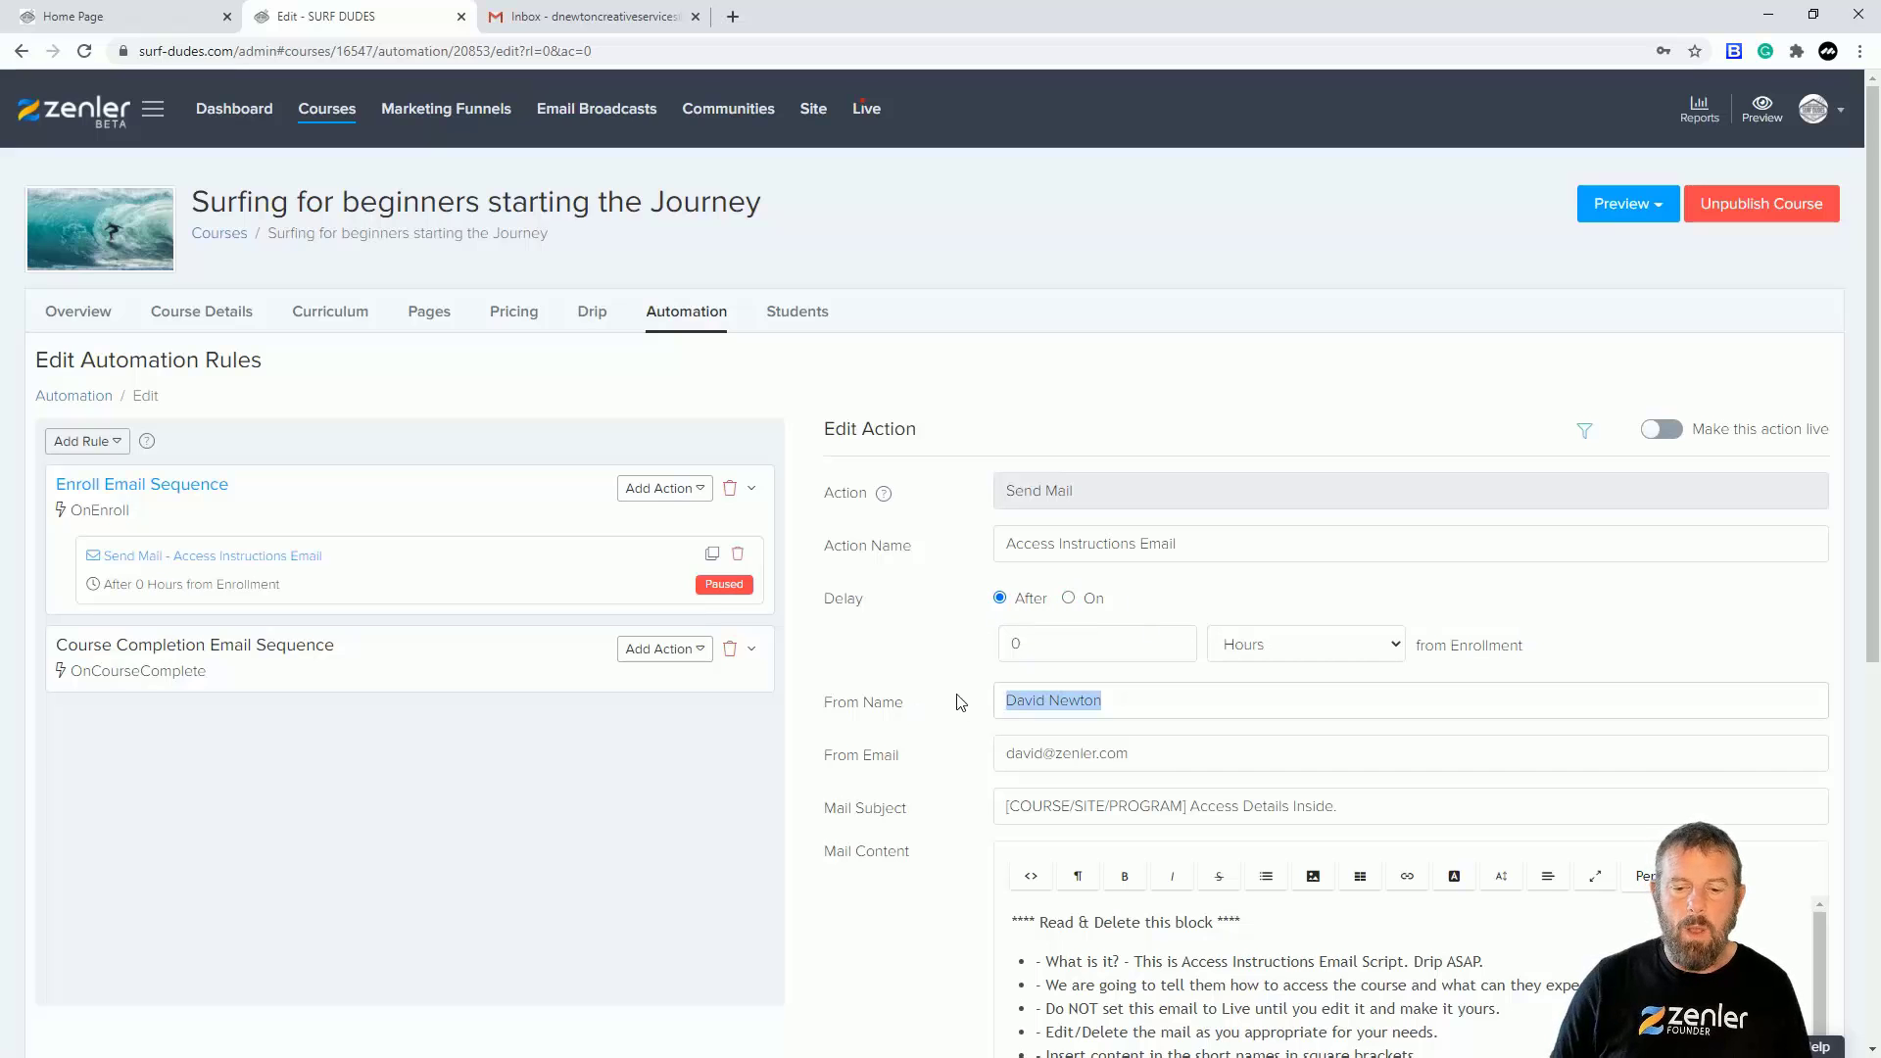
pyautogui.write('S')
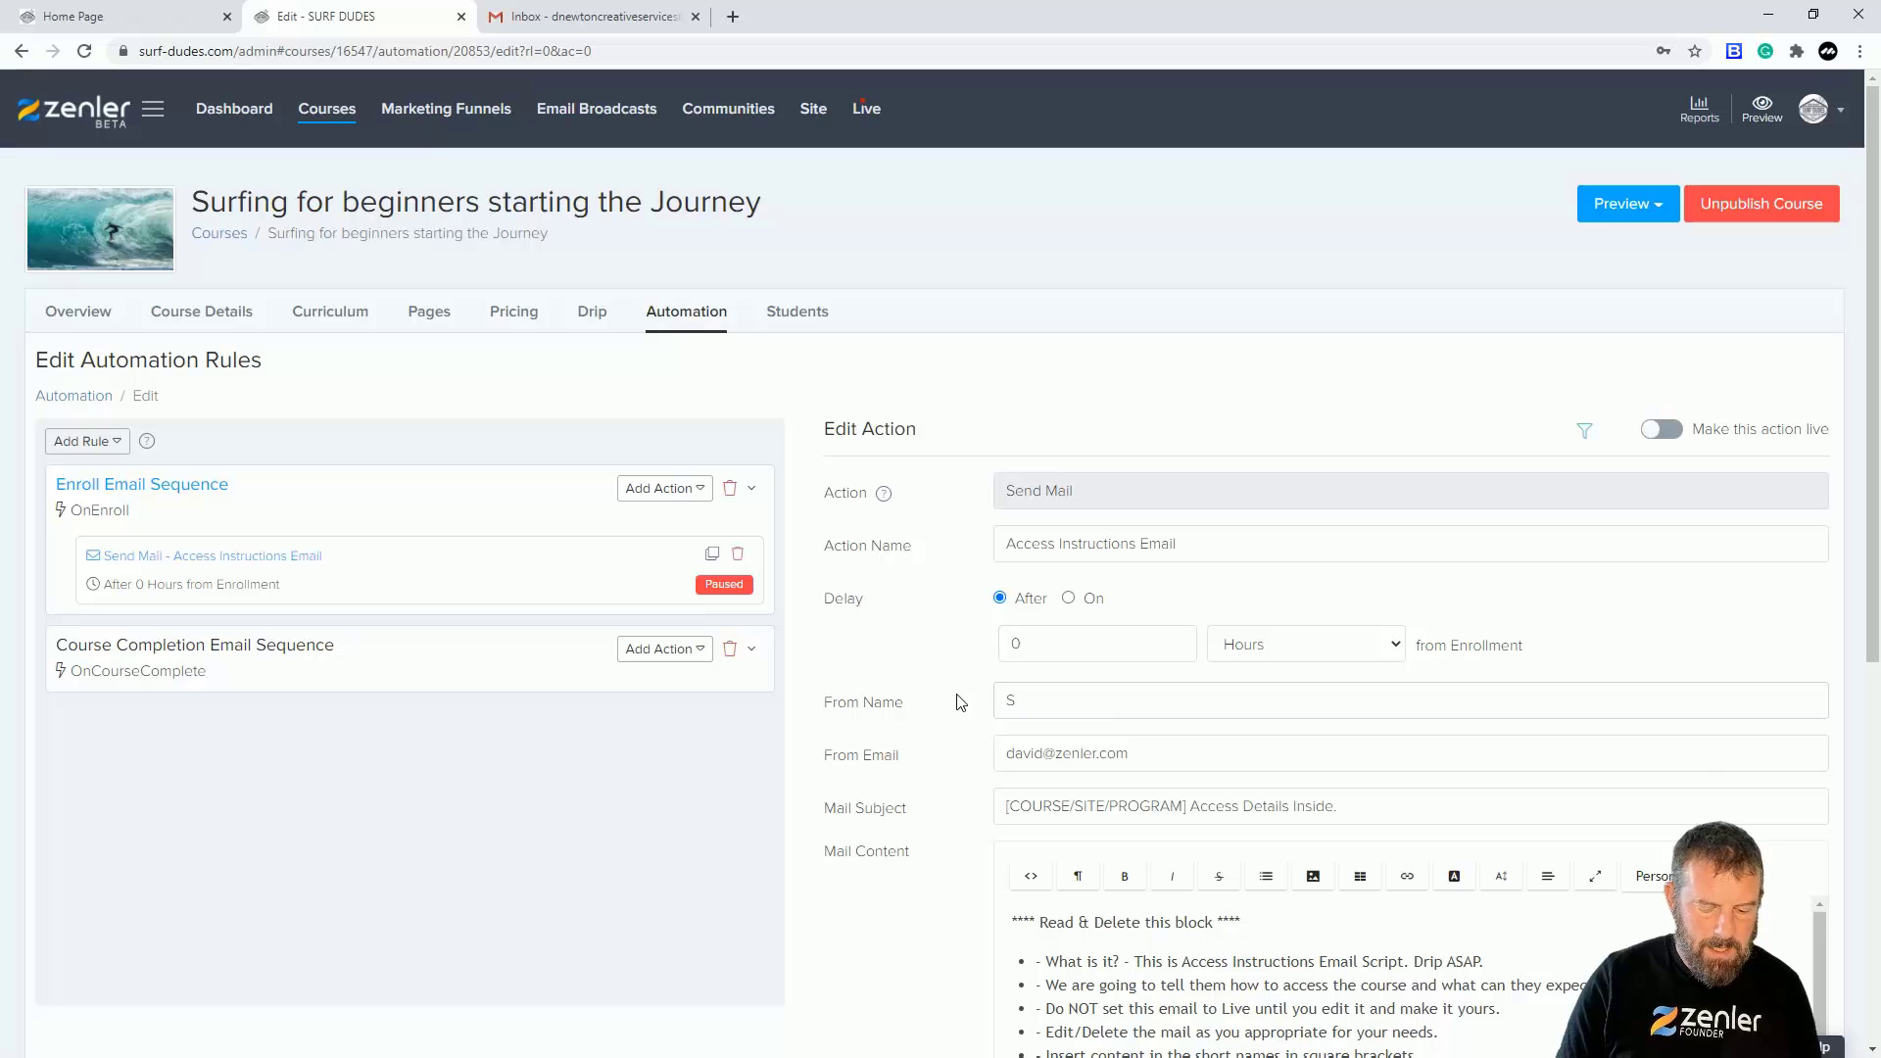
pyautogui.write('URF DUDES')
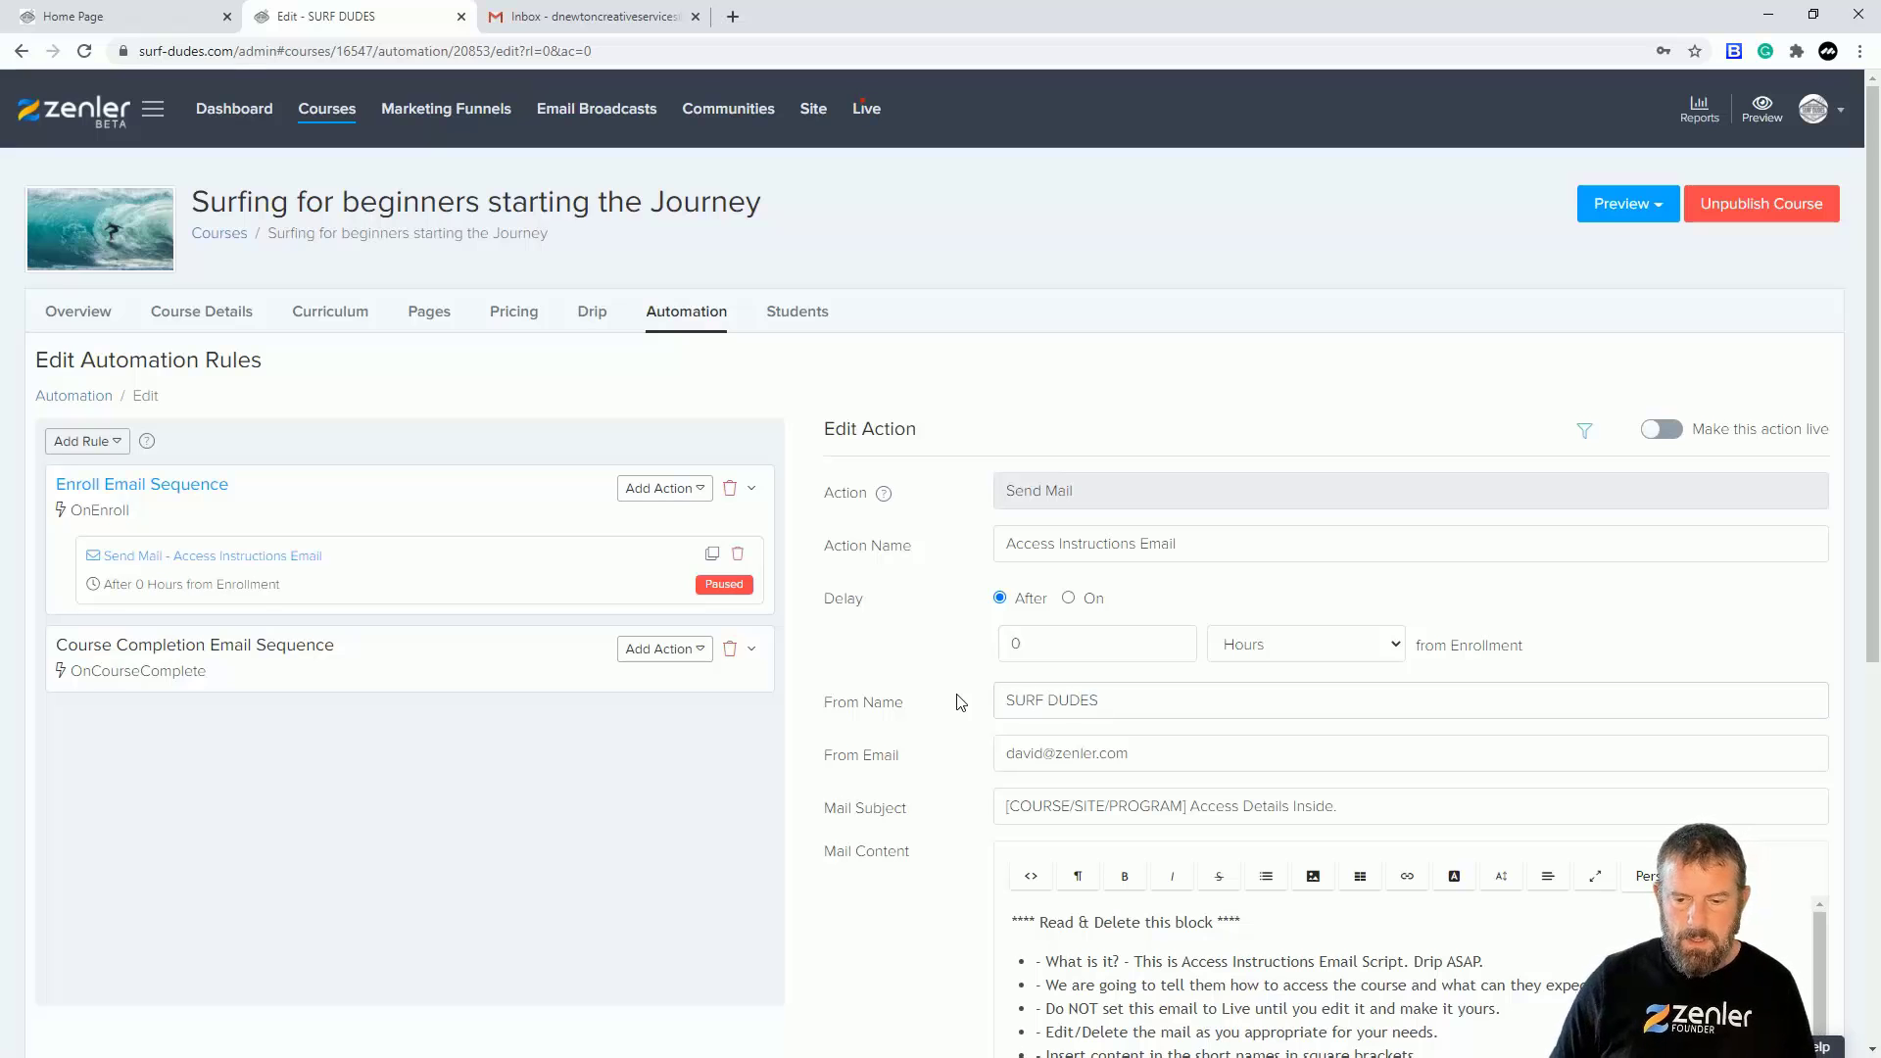
pyautogui.moveTo(1149, 751); pyautogui.dragTo(985, 760)
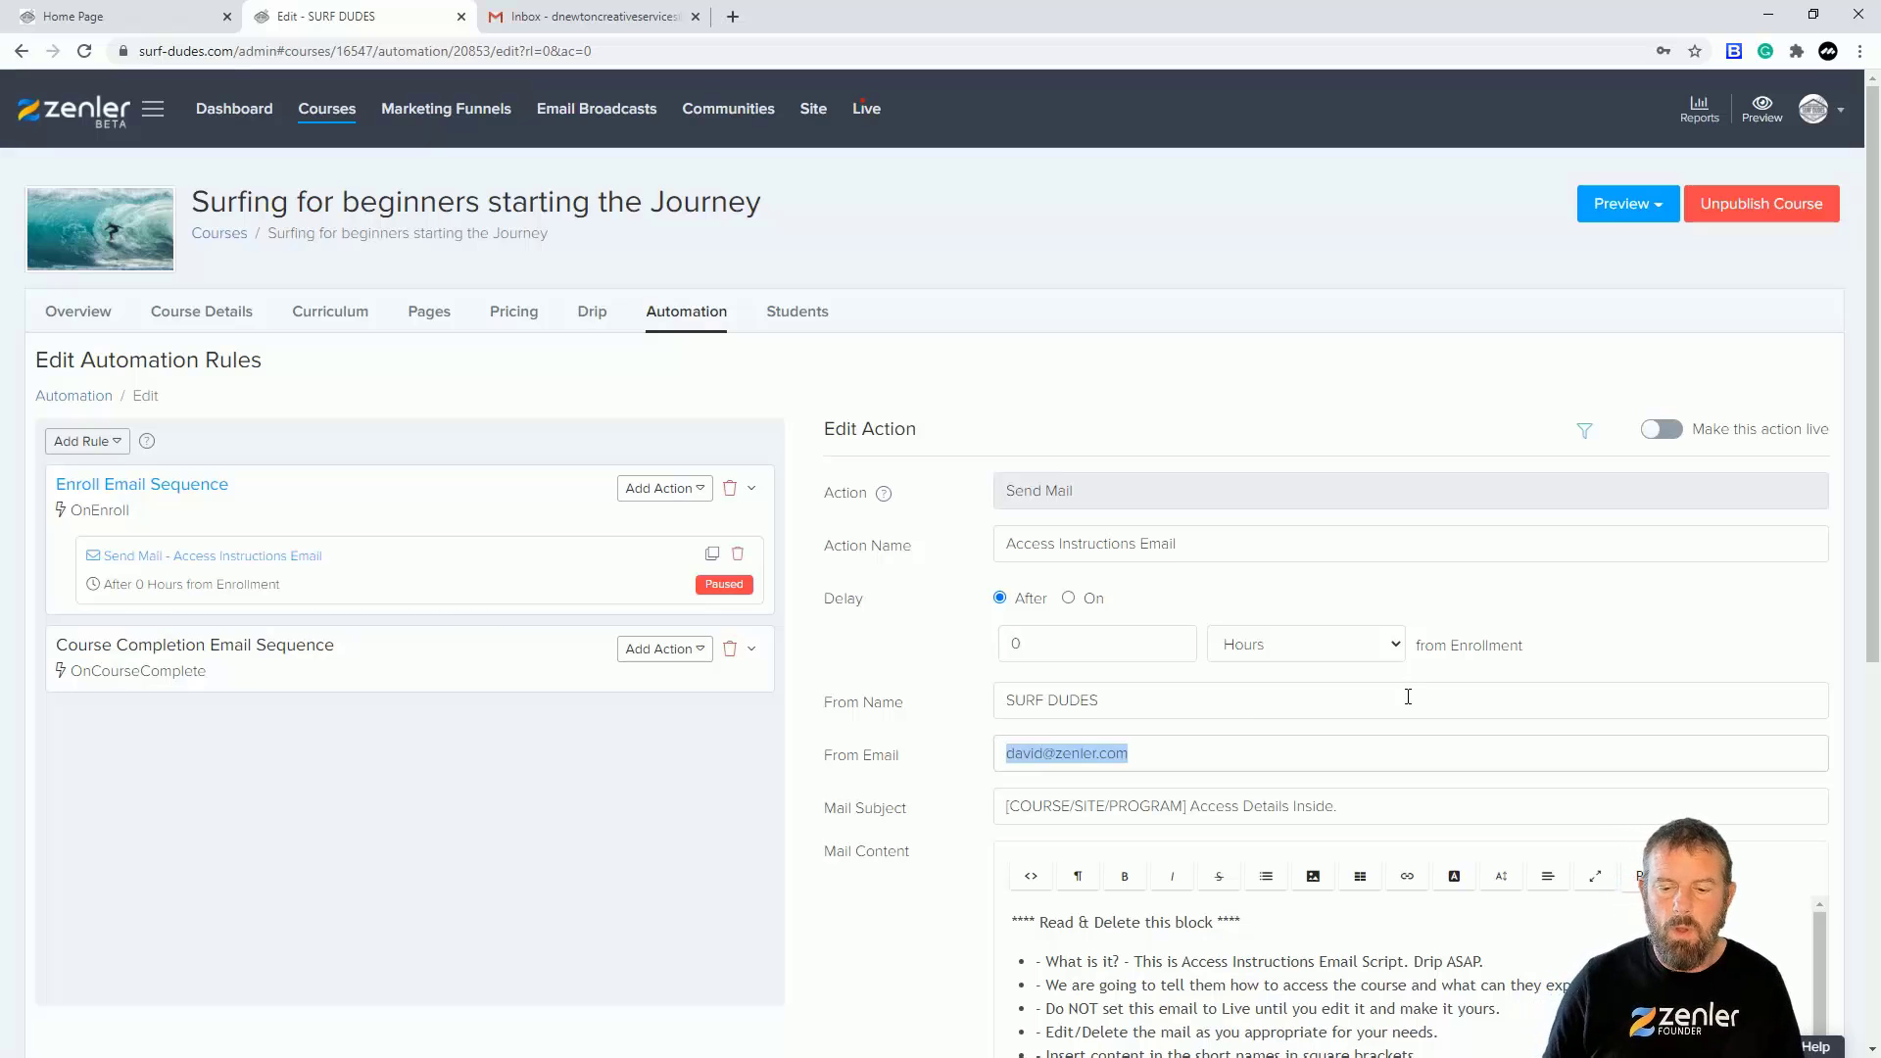
# Step: Open the beginners' surfing course page from the Surf Dudes home page and copy its title, "Surfing for beginners starting the Journey"
pyautogui.scroll(-2, 1214, 648)
pyautogui.click(1152, 615)
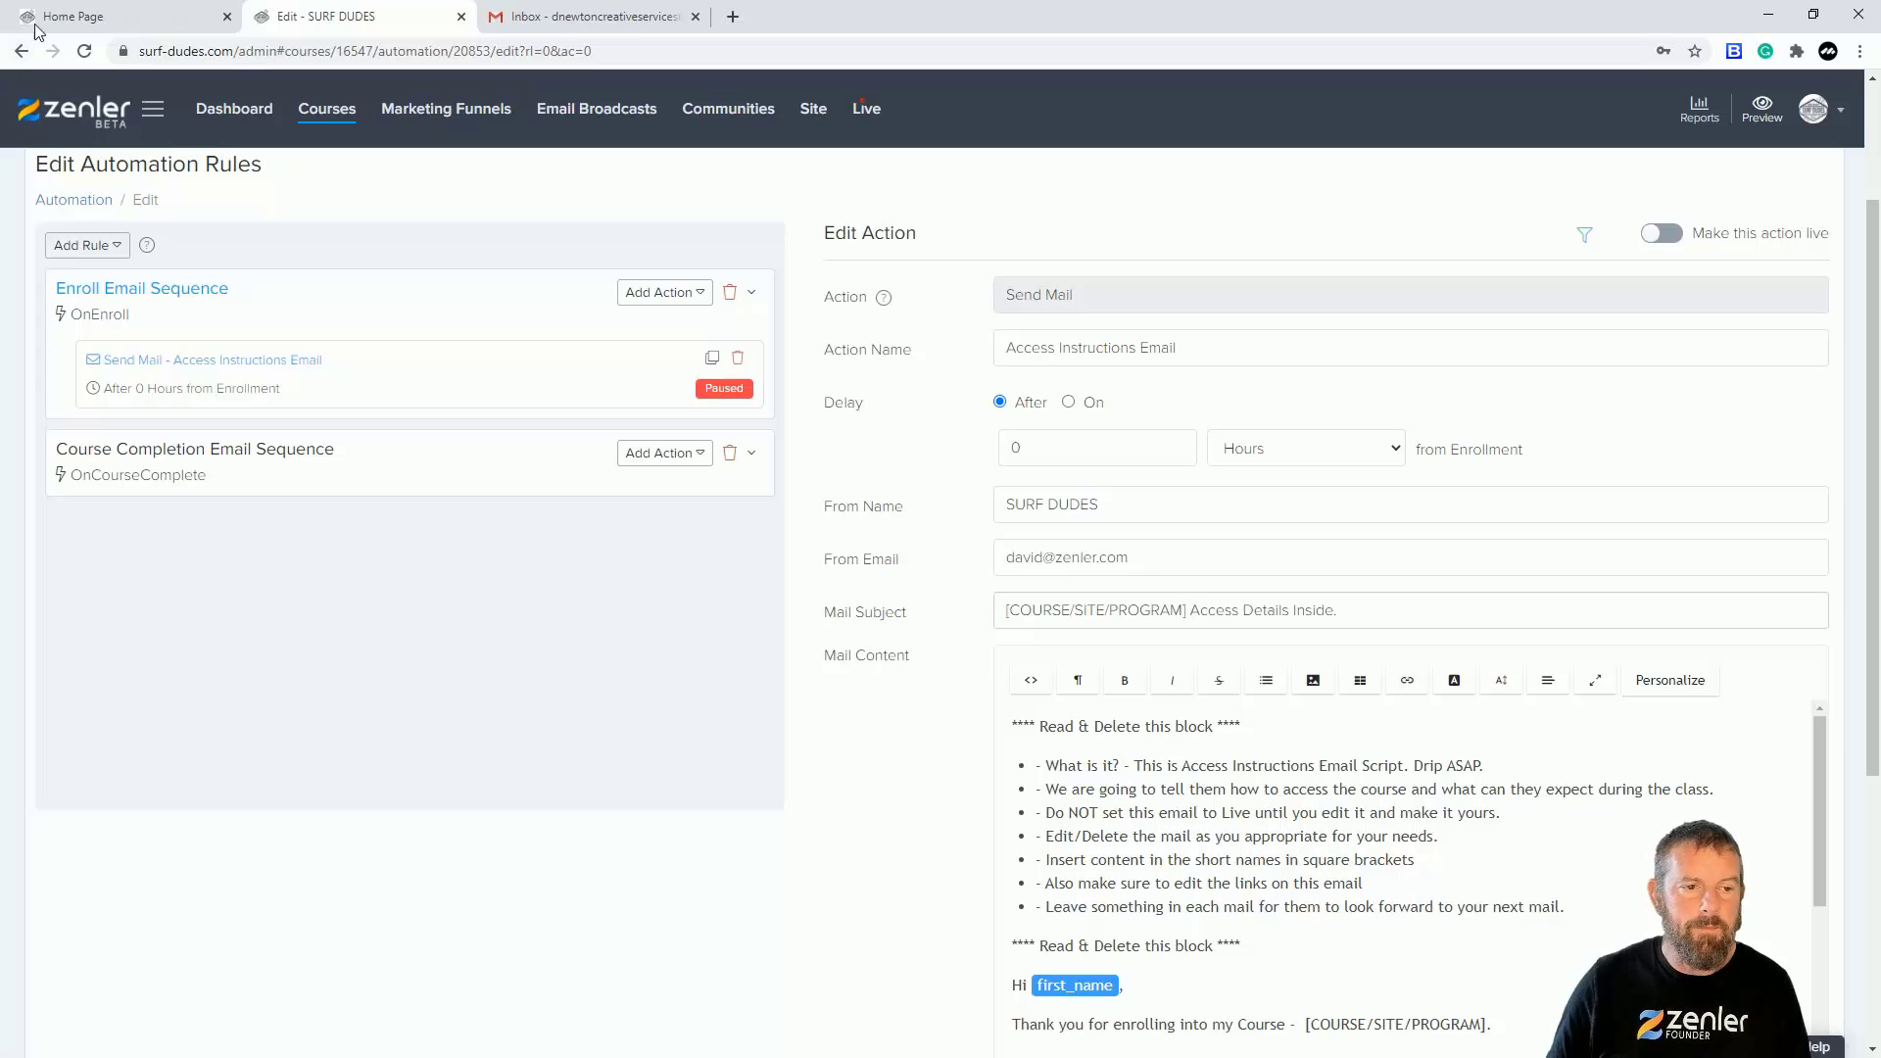
pyautogui.click(91, 20)
pyautogui.scroll(-4, 458, 289)
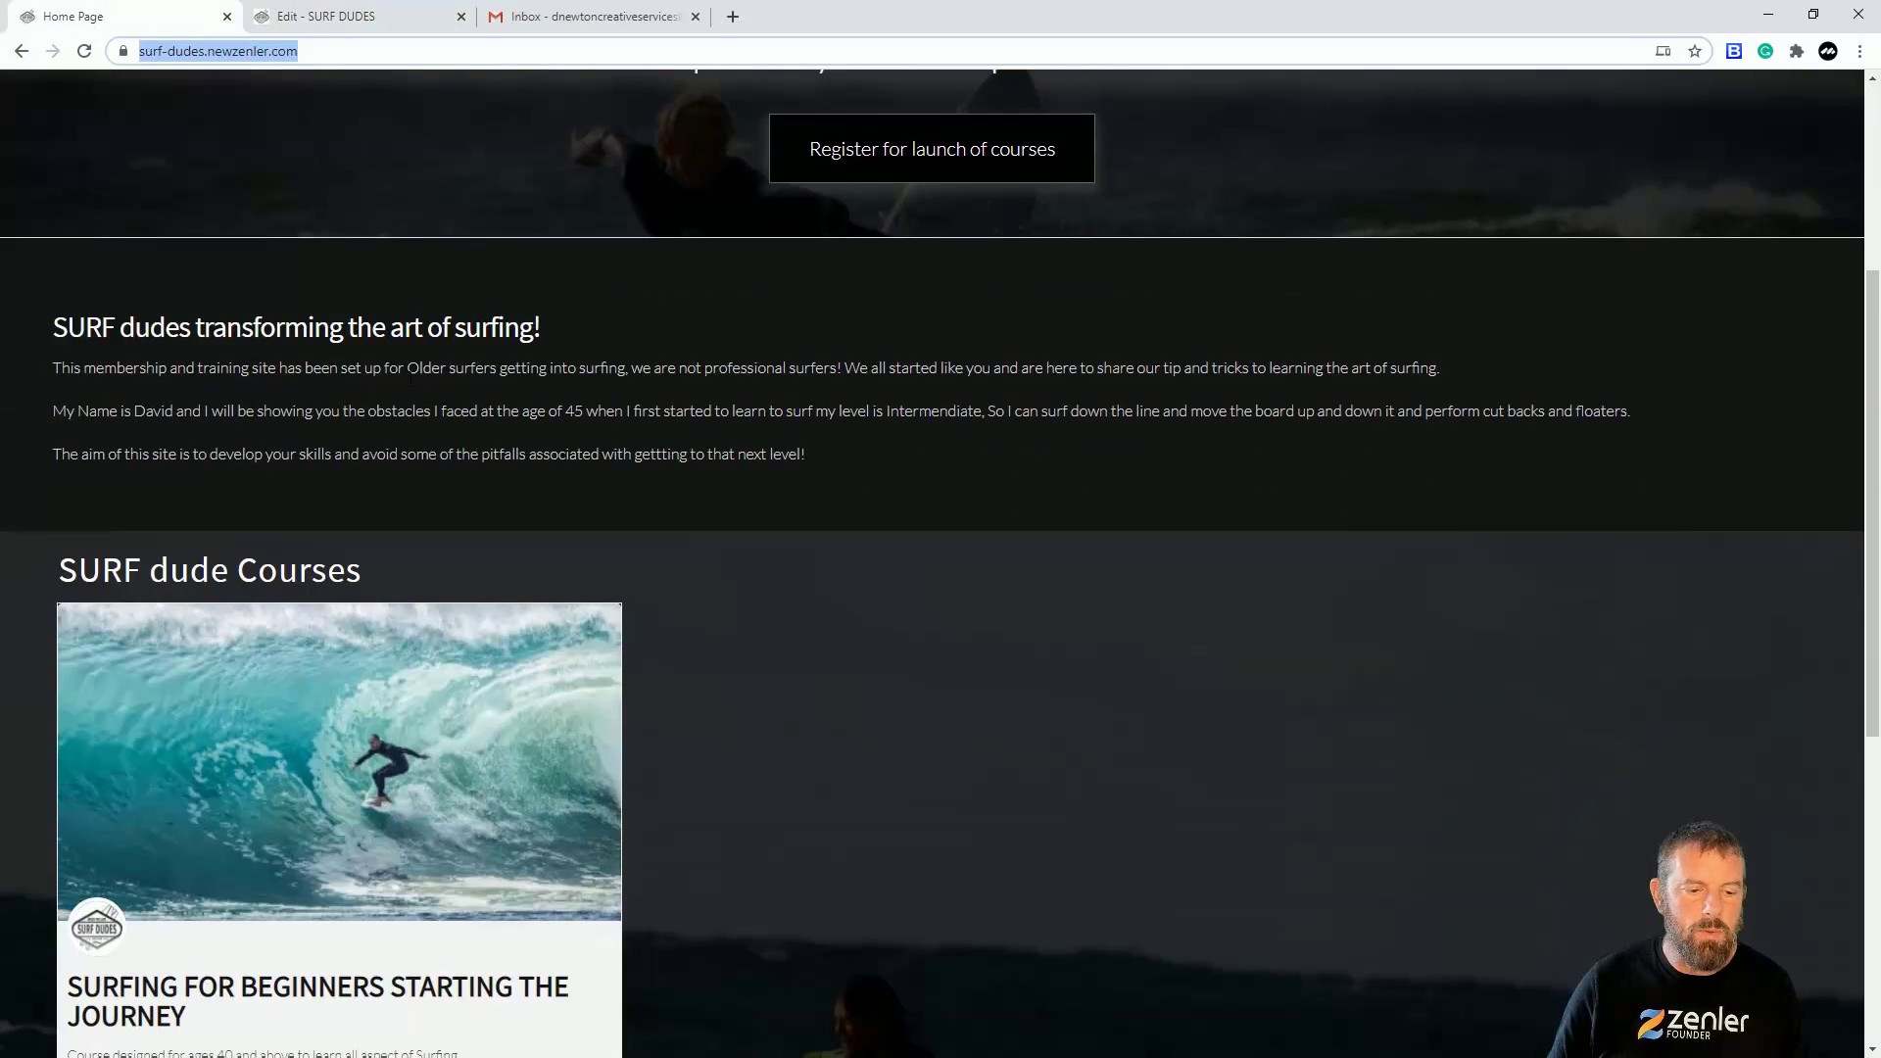
pyautogui.scroll(-4, 211, 637)
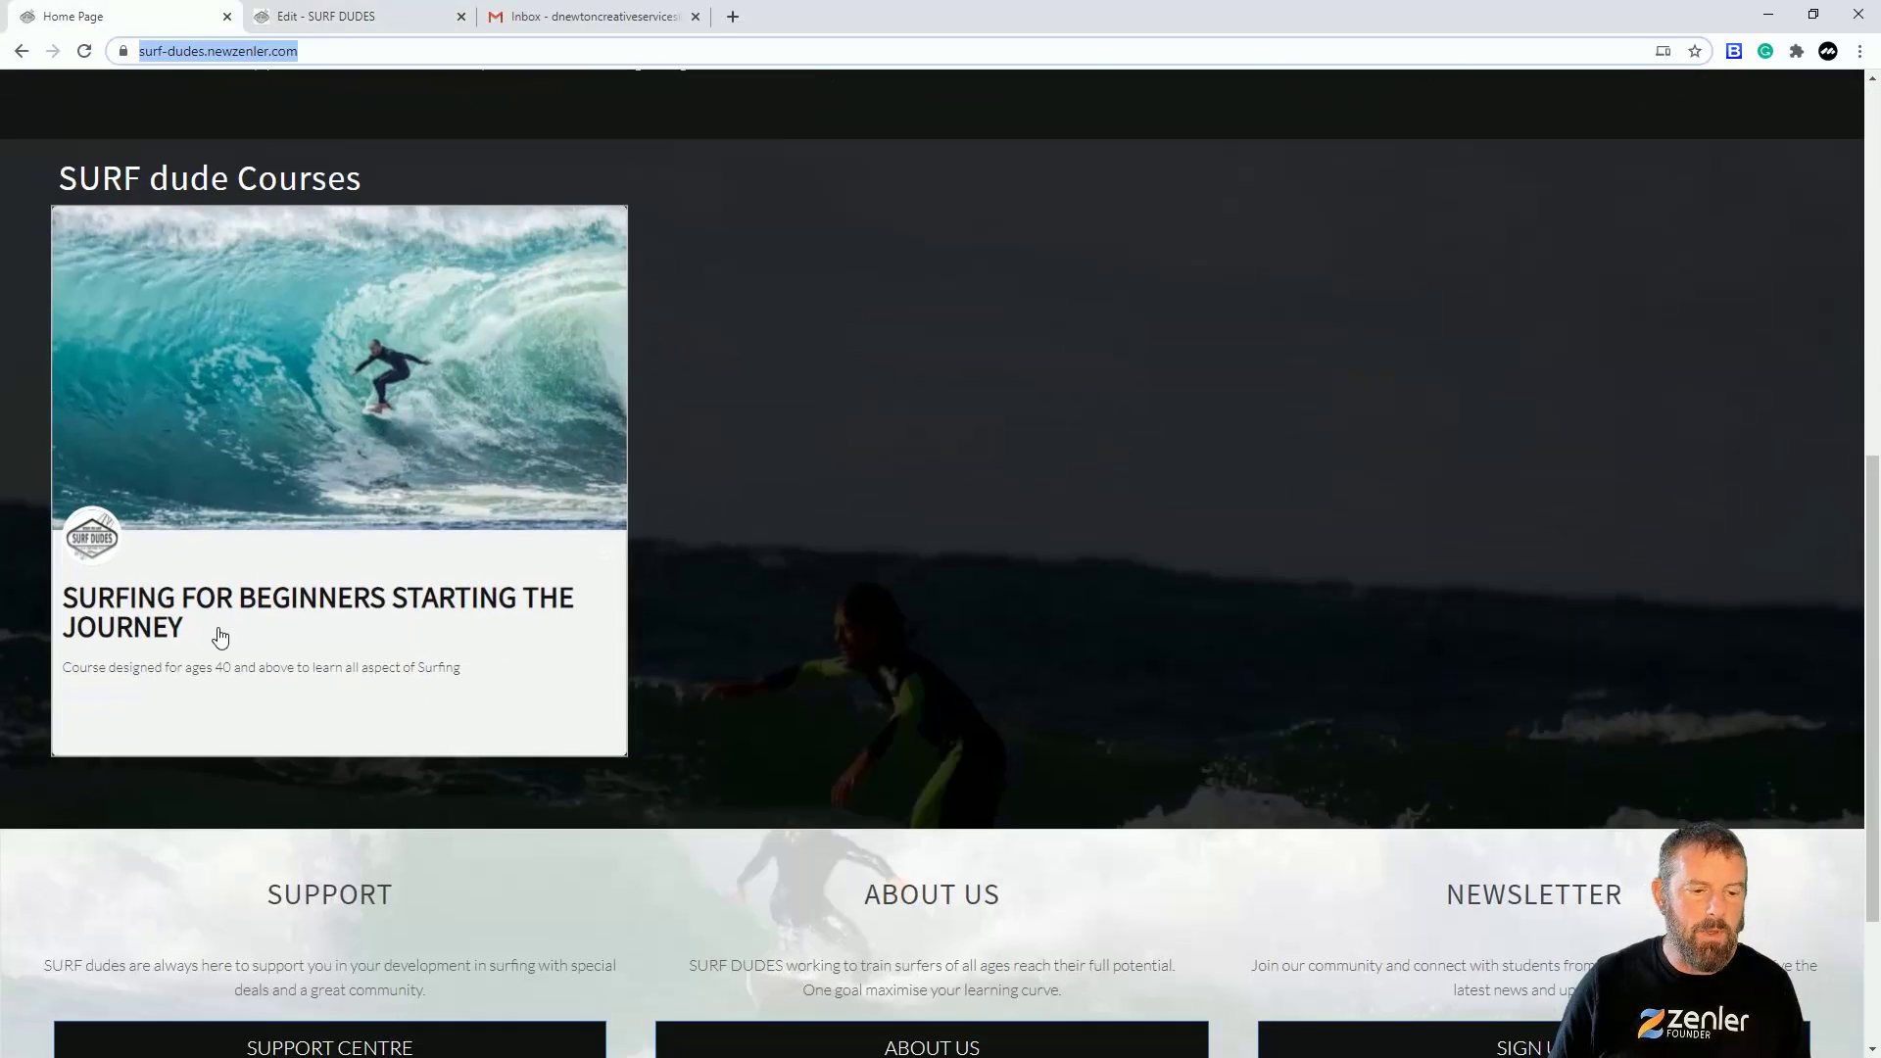
pyautogui.click(80, 615)
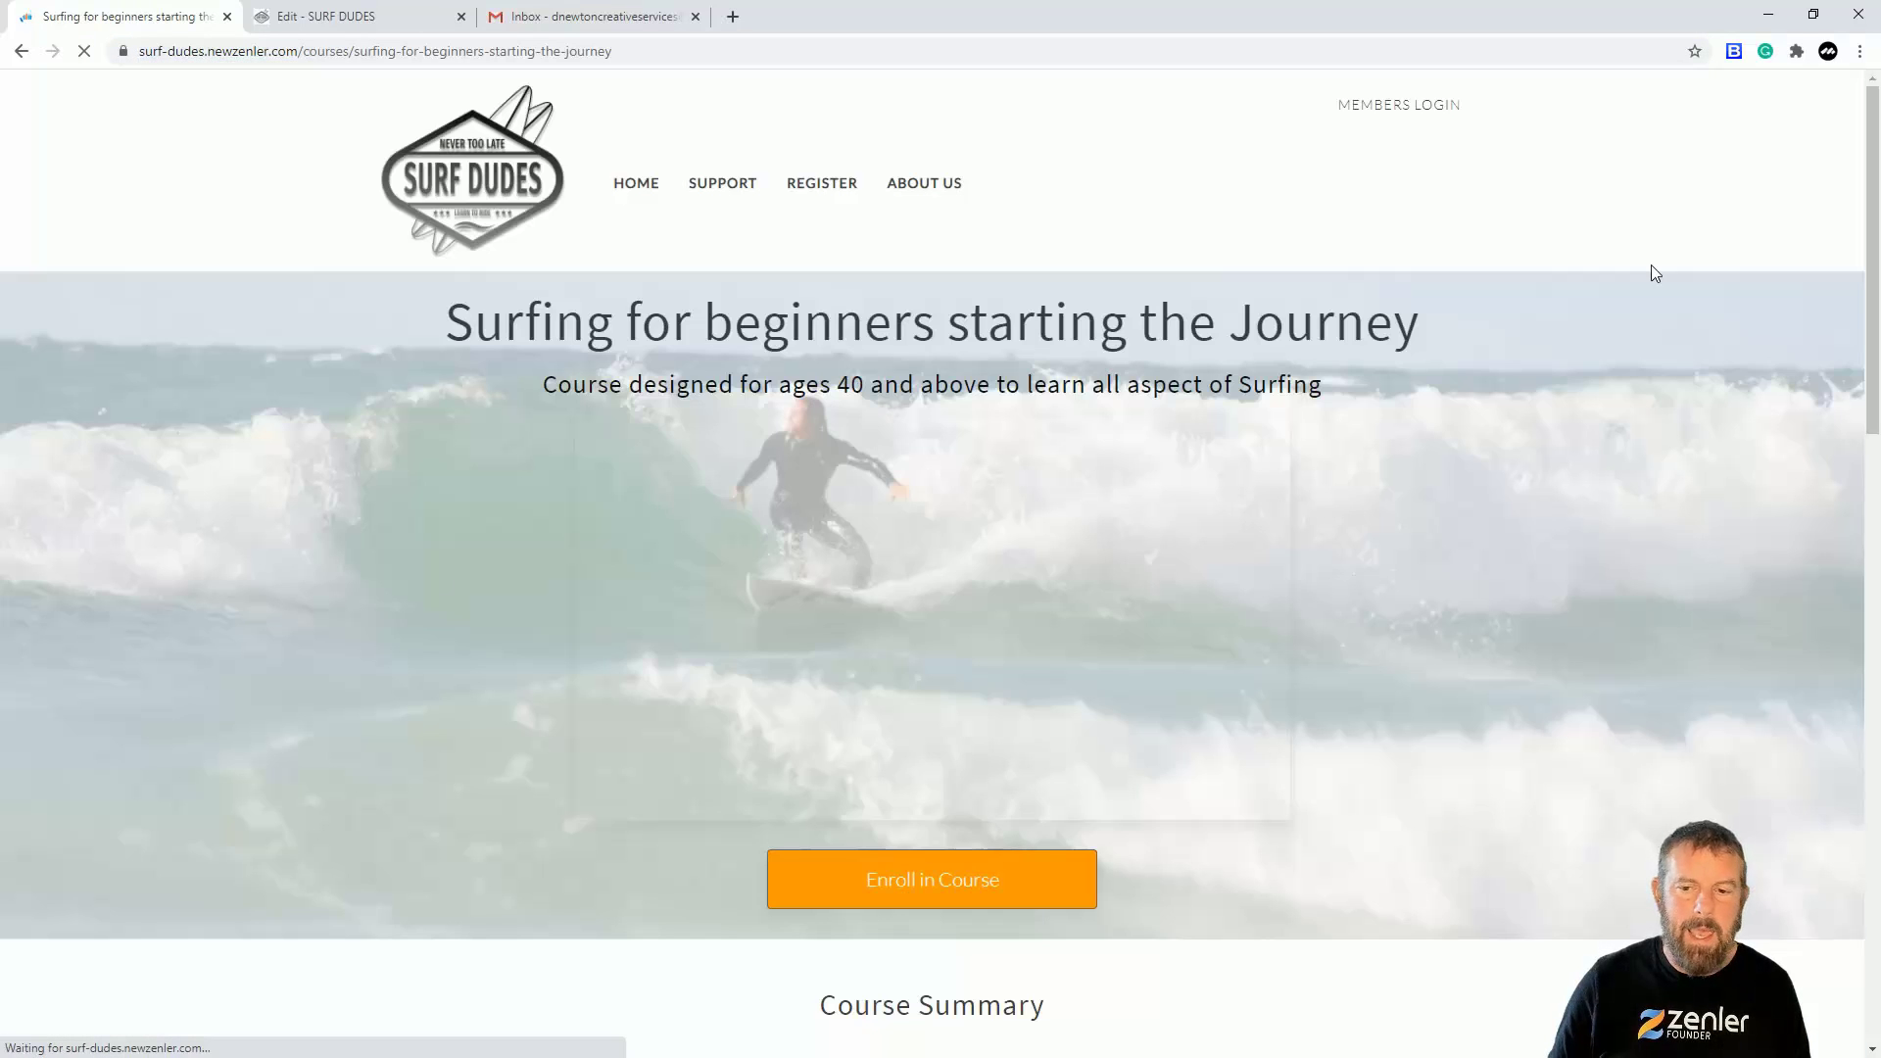
pyautogui.moveTo(1421, 337); pyautogui.dragTo(448, 322)
pyautogui.hotkey('ctrl', 'c')
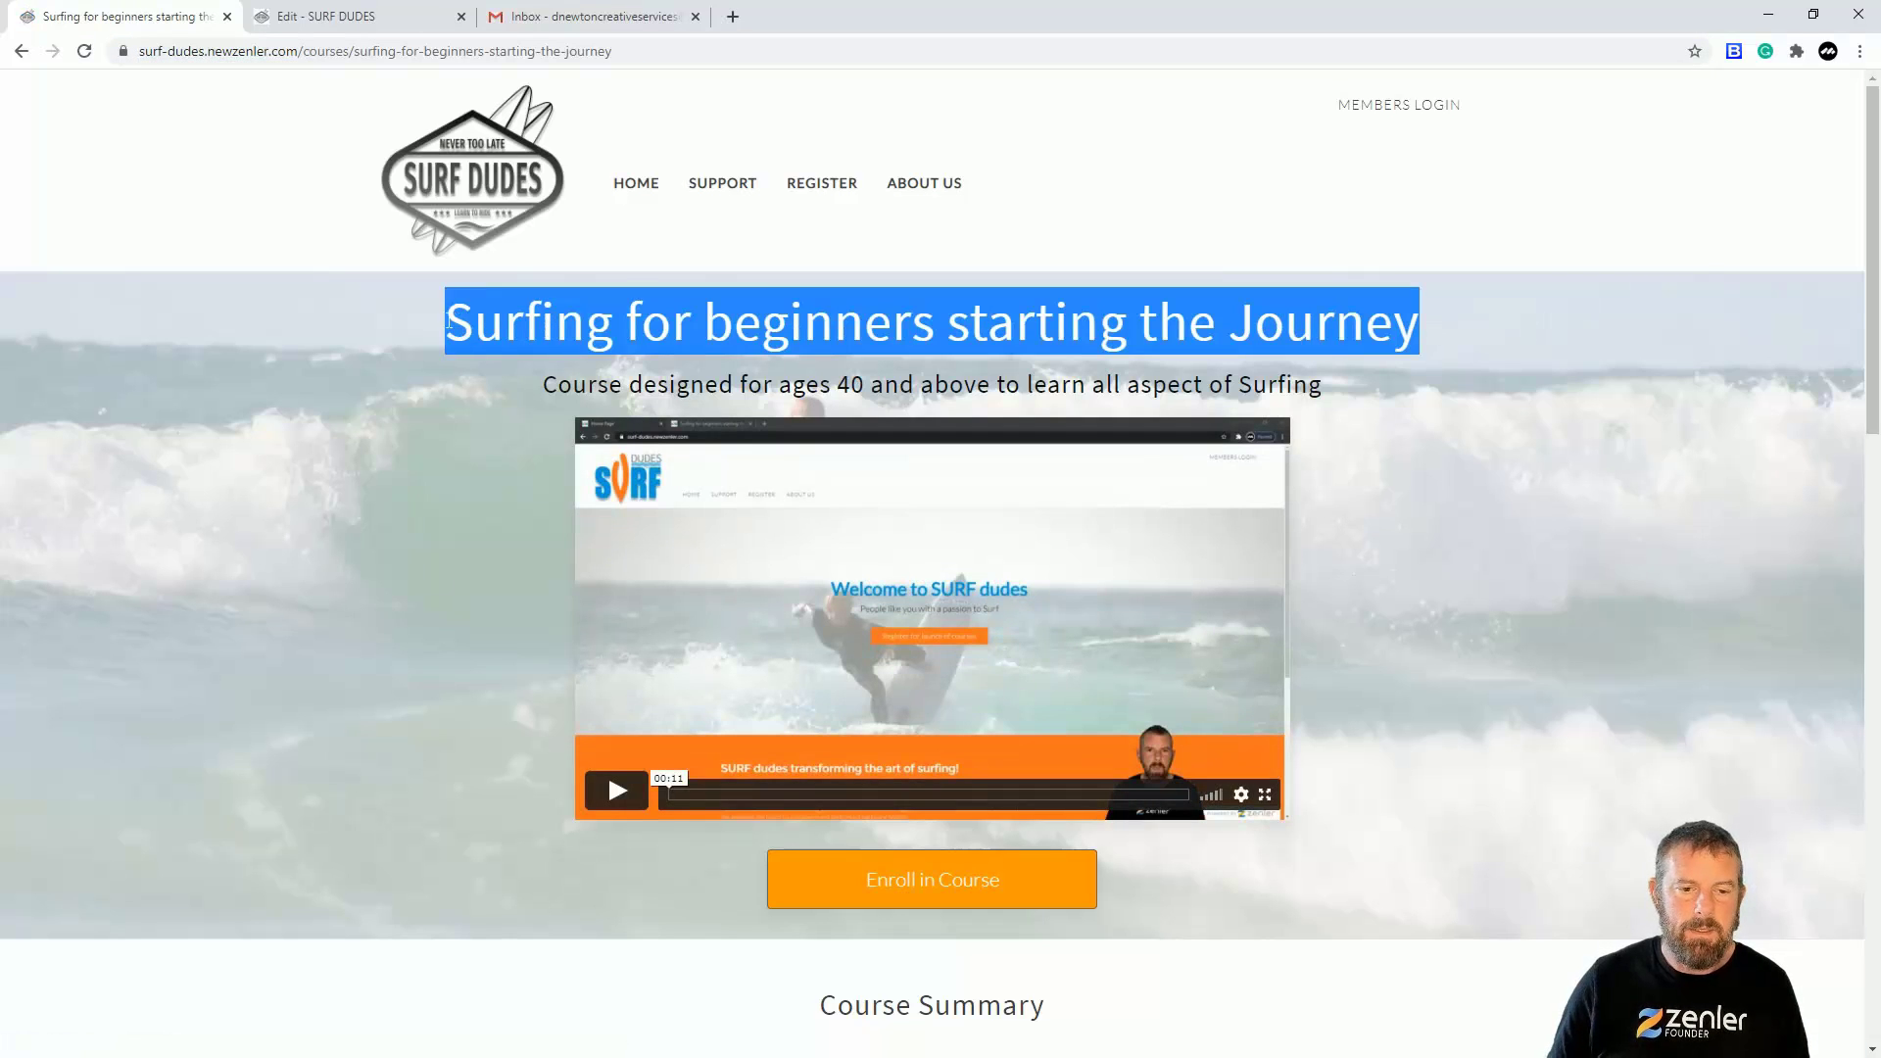
# Step: Set the Access Instructions Email's Mail Subject to "Welcome to Surfing for beginners starting the Journey - Course Information", reusing the copied course title
pyautogui.click(524, 15)
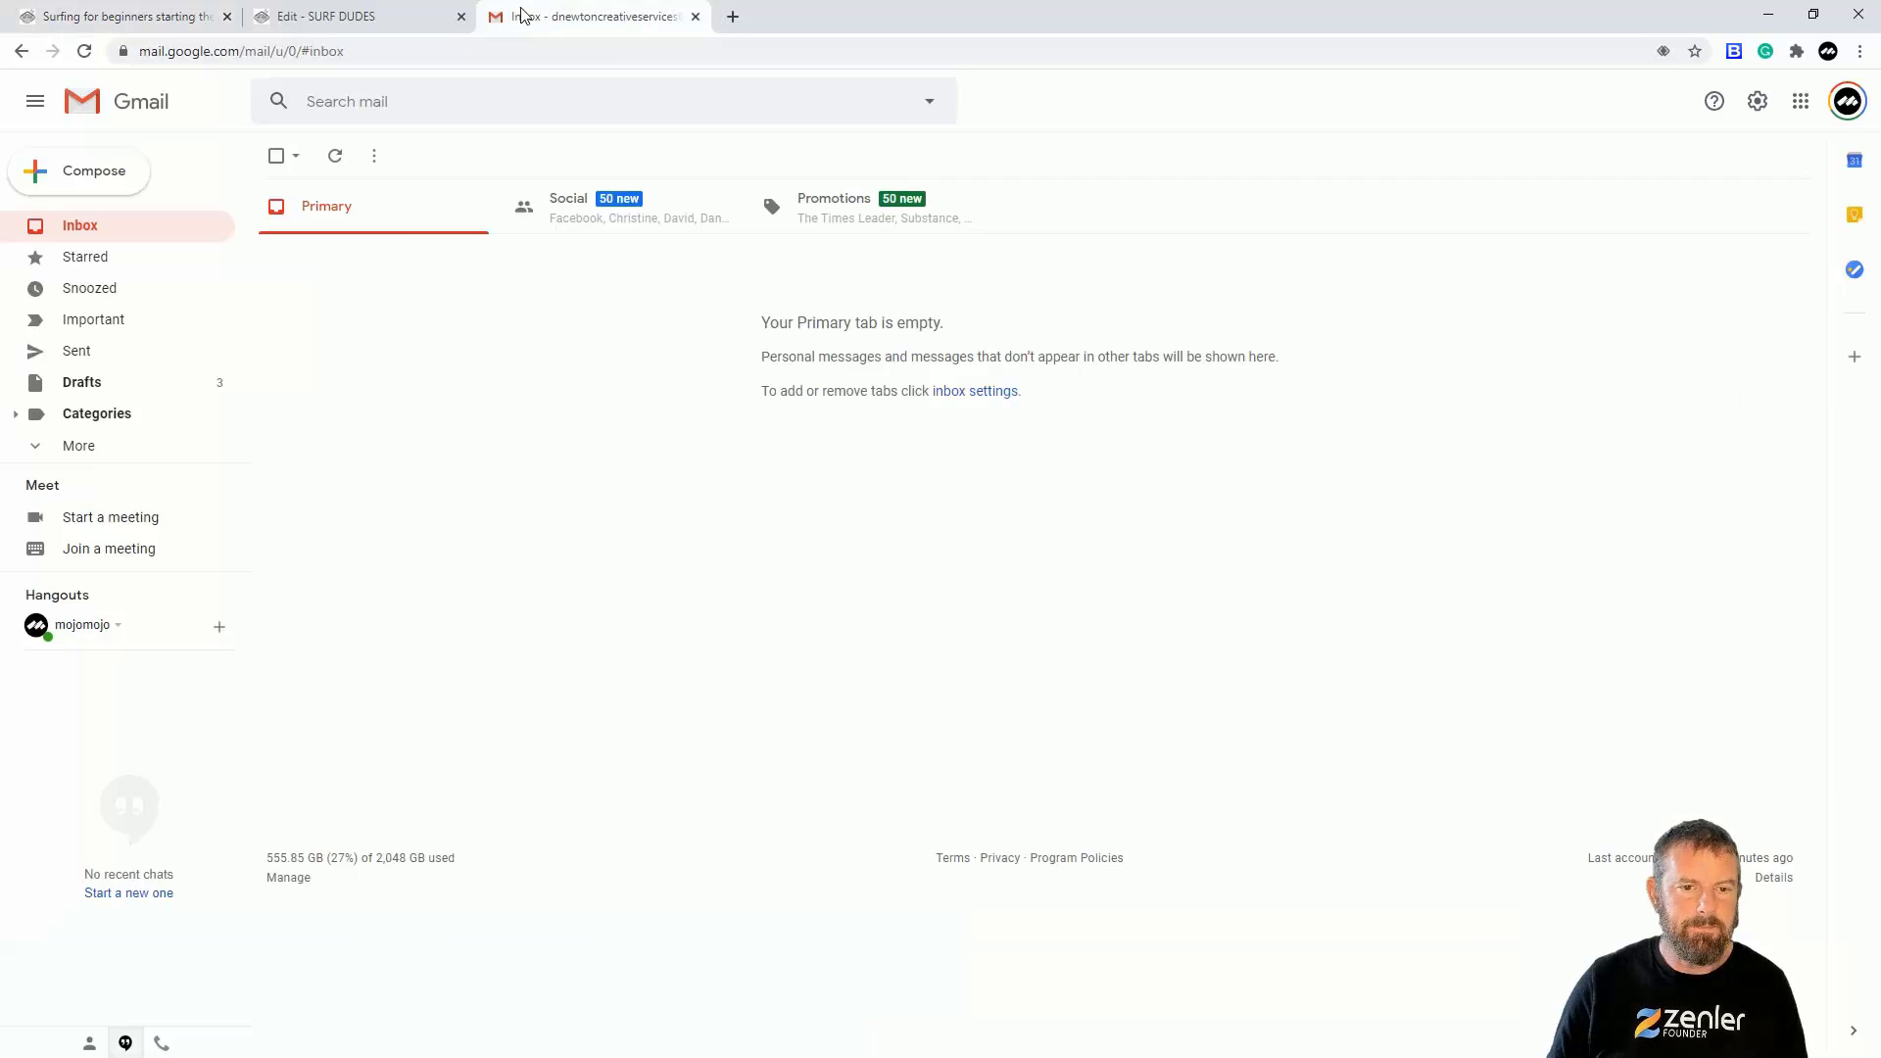
pyautogui.click(343, 20)
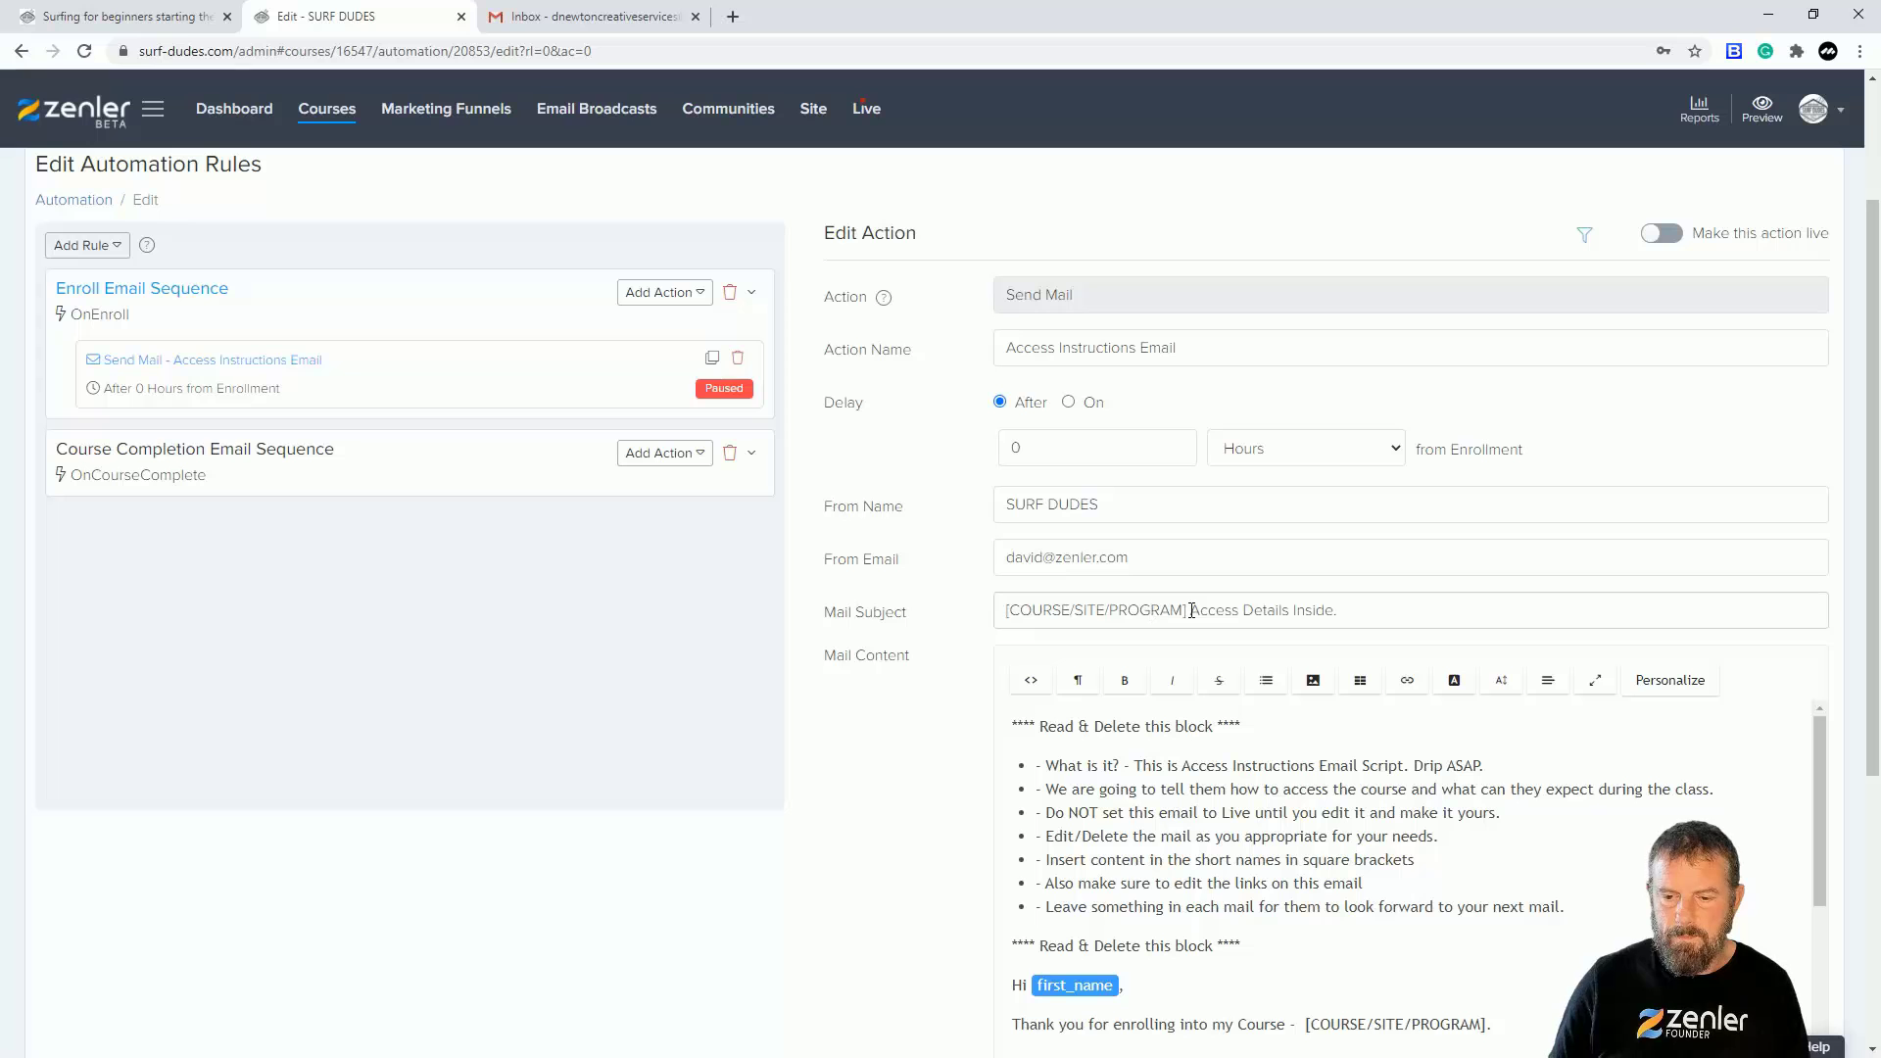
pyautogui.moveTo(1191, 610); pyautogui.dragTo(833, 621)
pyautogui.write('Welcome to')
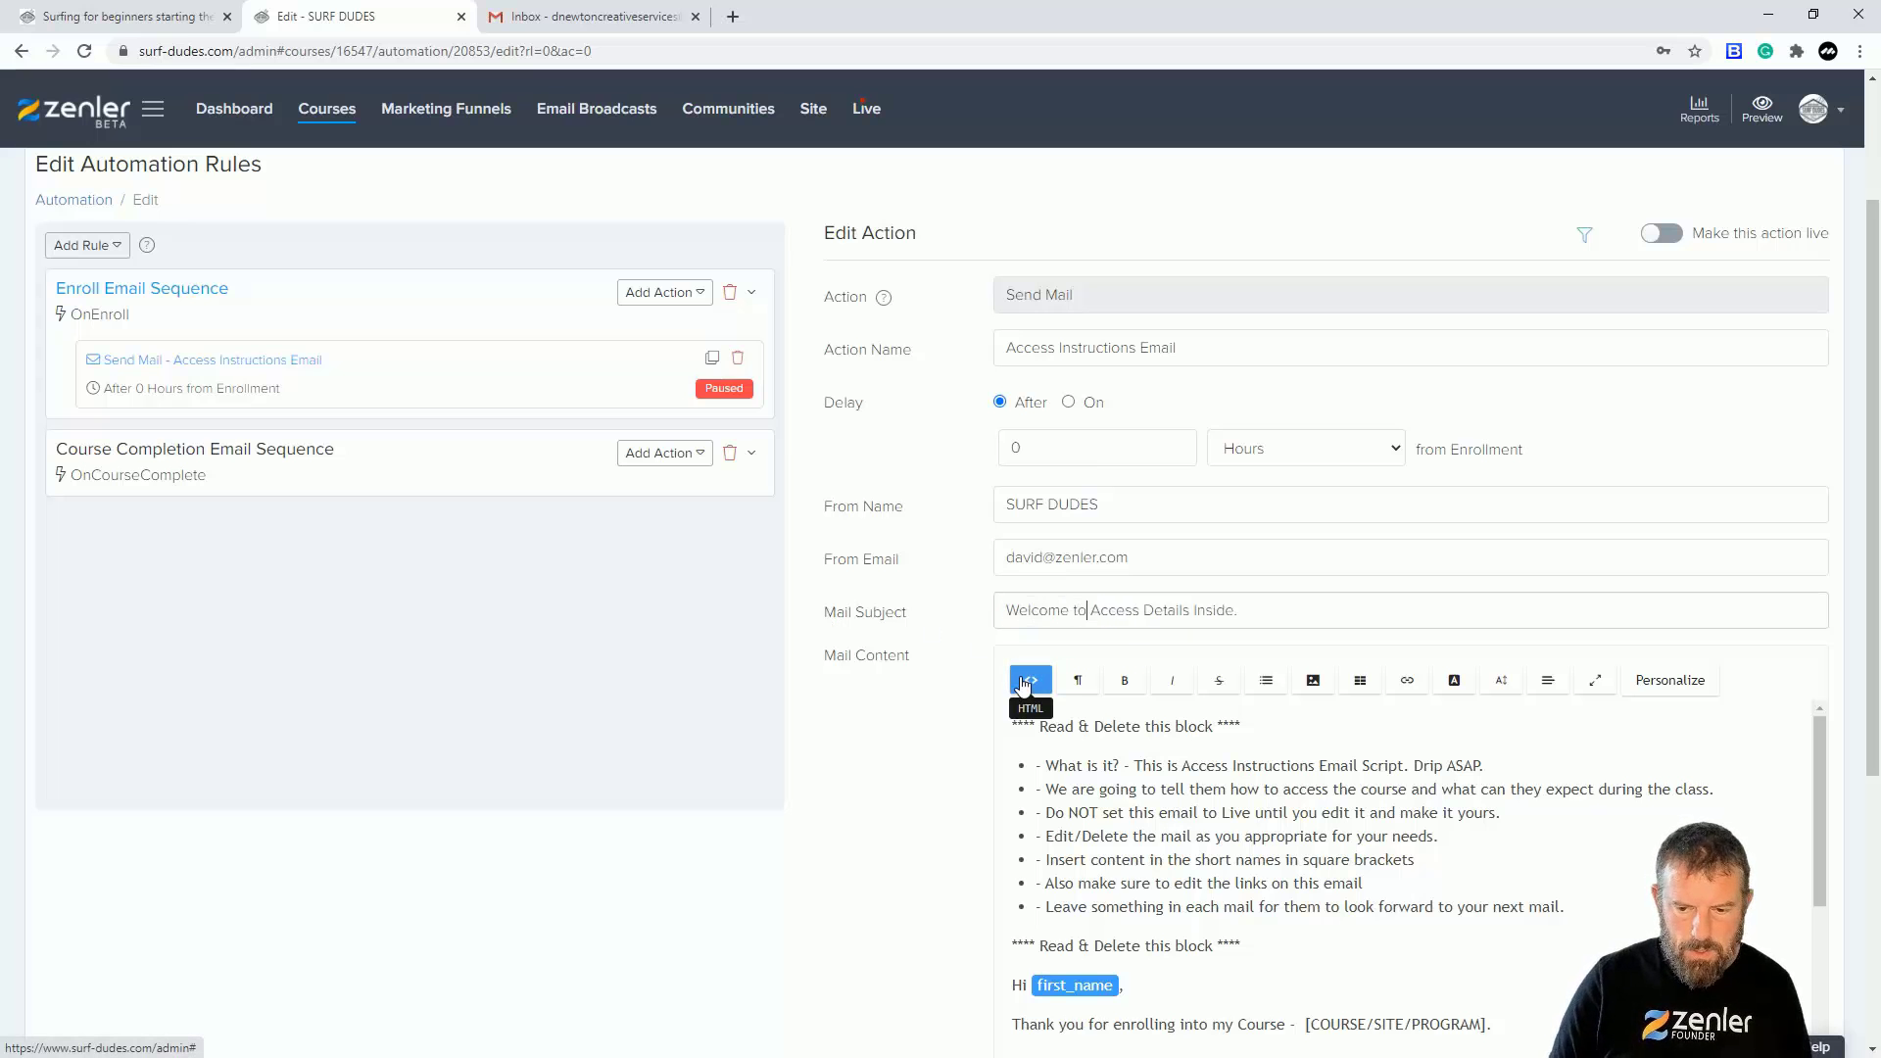
pyautogui.hotkey('ctrl', 'v')
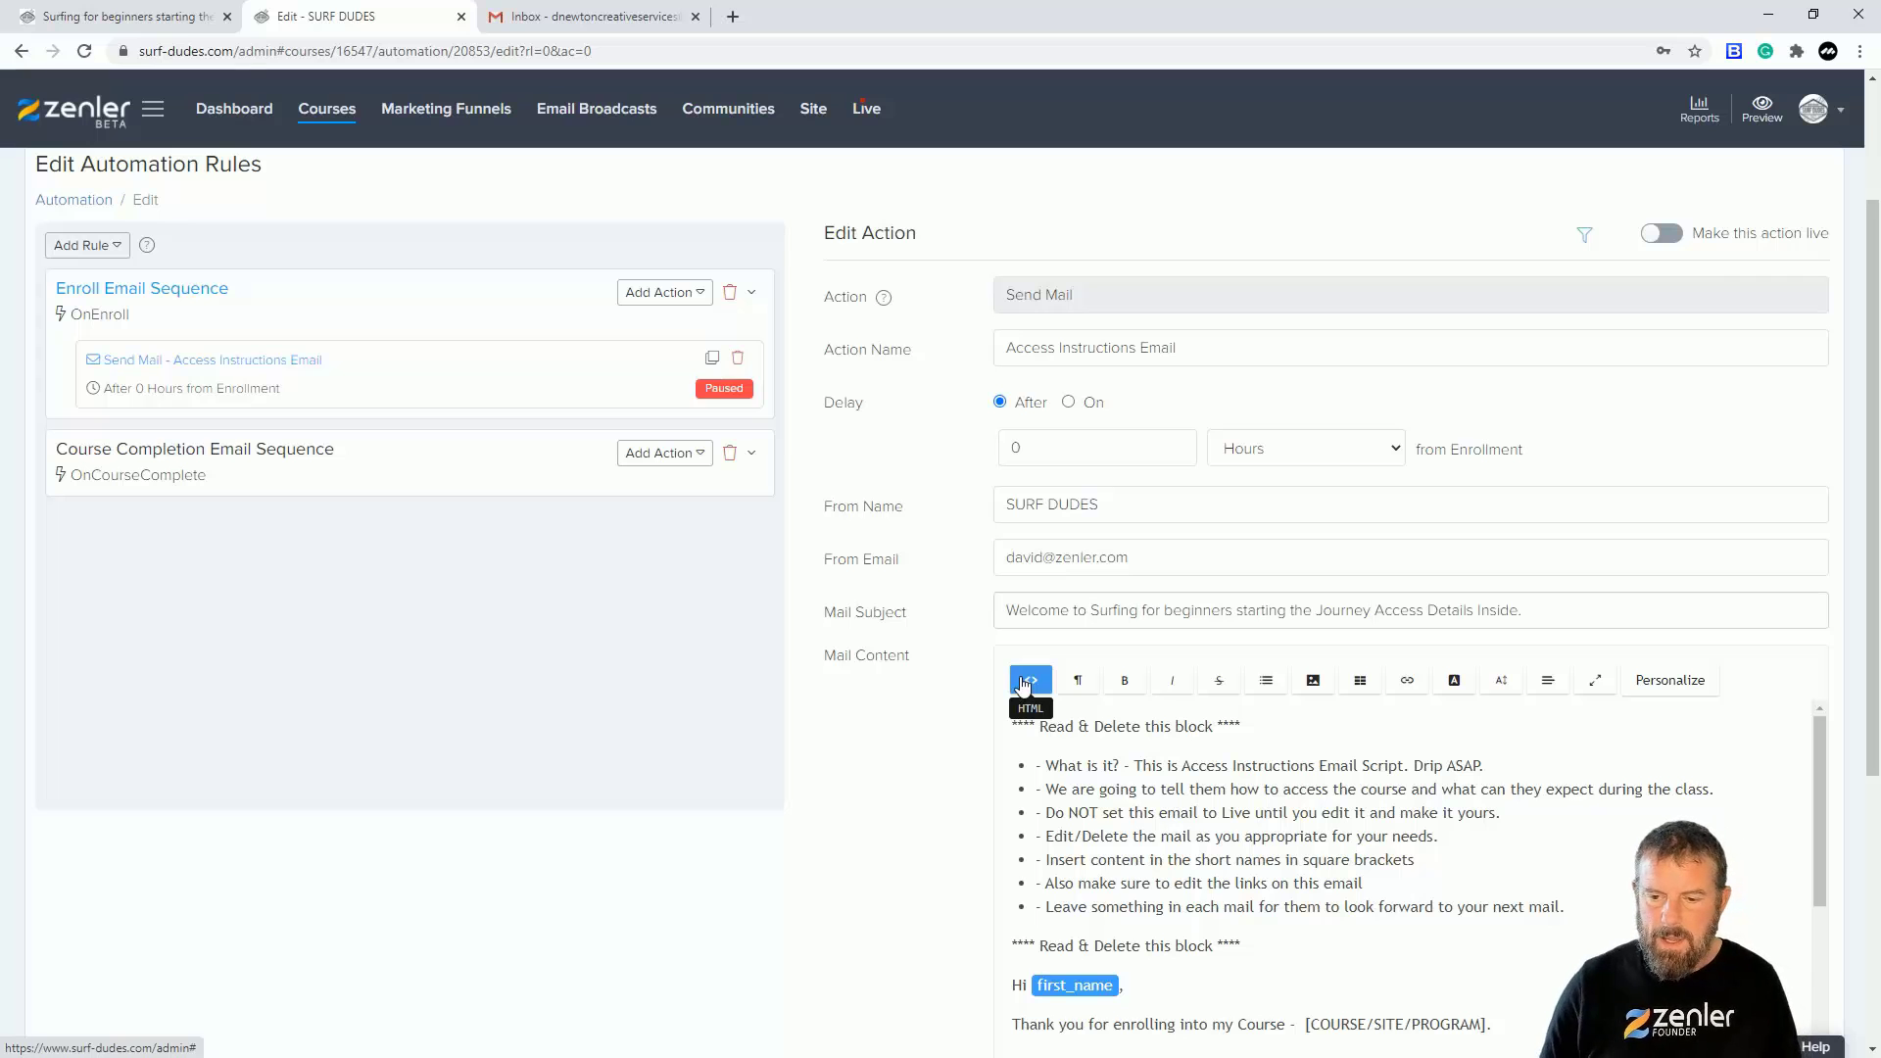
pyautogui.moveTo(1376, 609); pyautogui.dragTo(1521, 609)
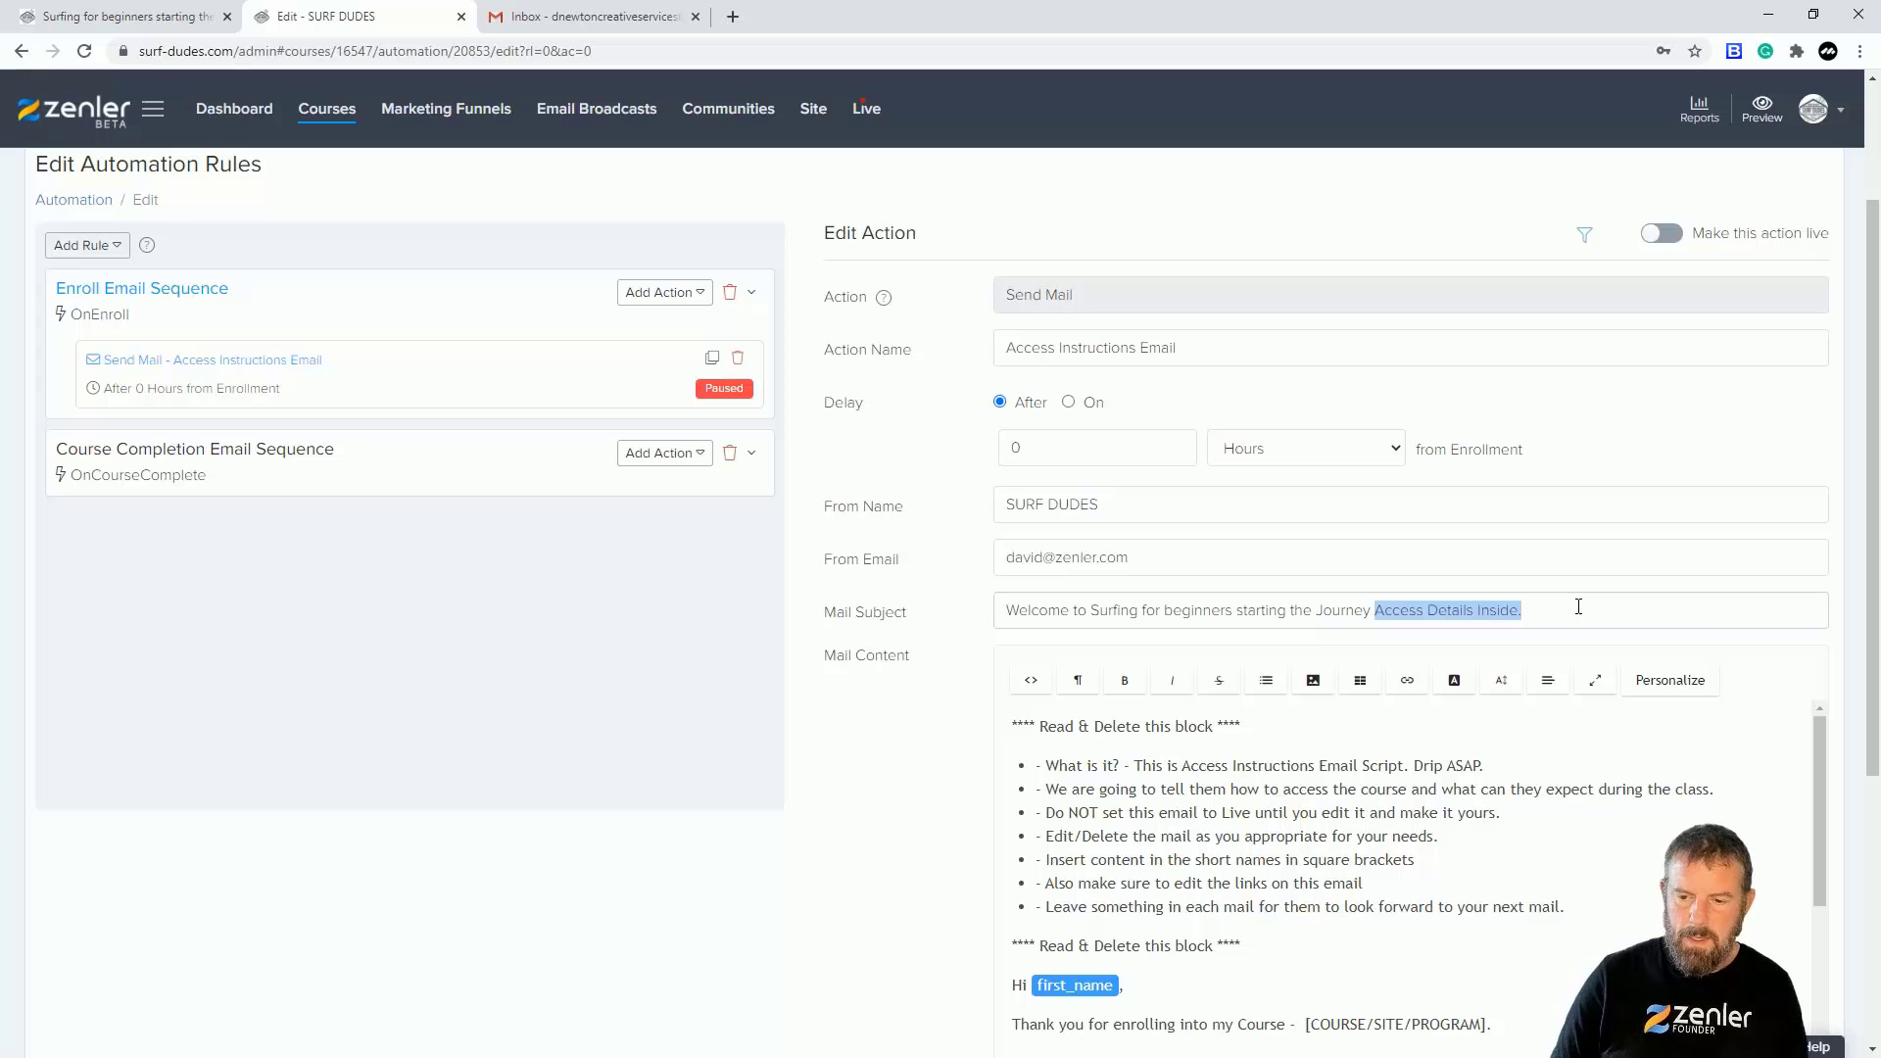
pyautogui.press('BackSpace')
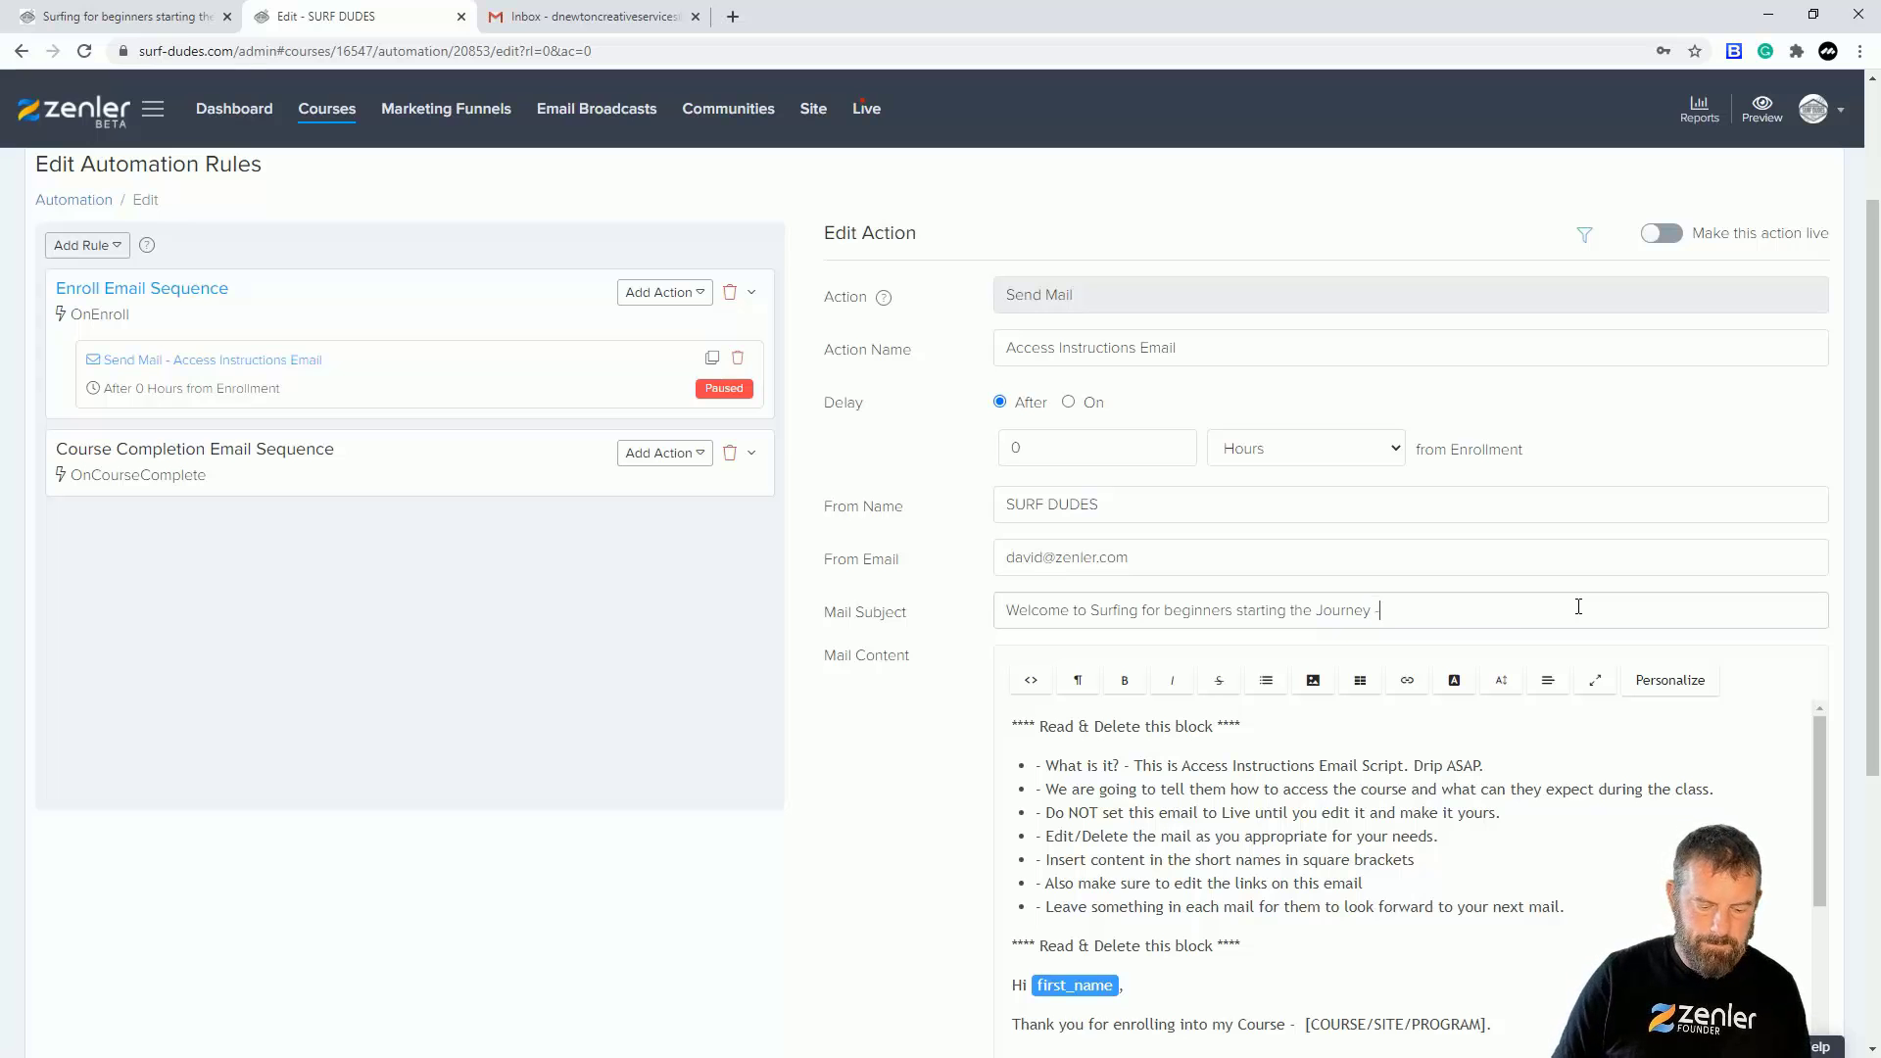
pyautogui.write('Course Information')
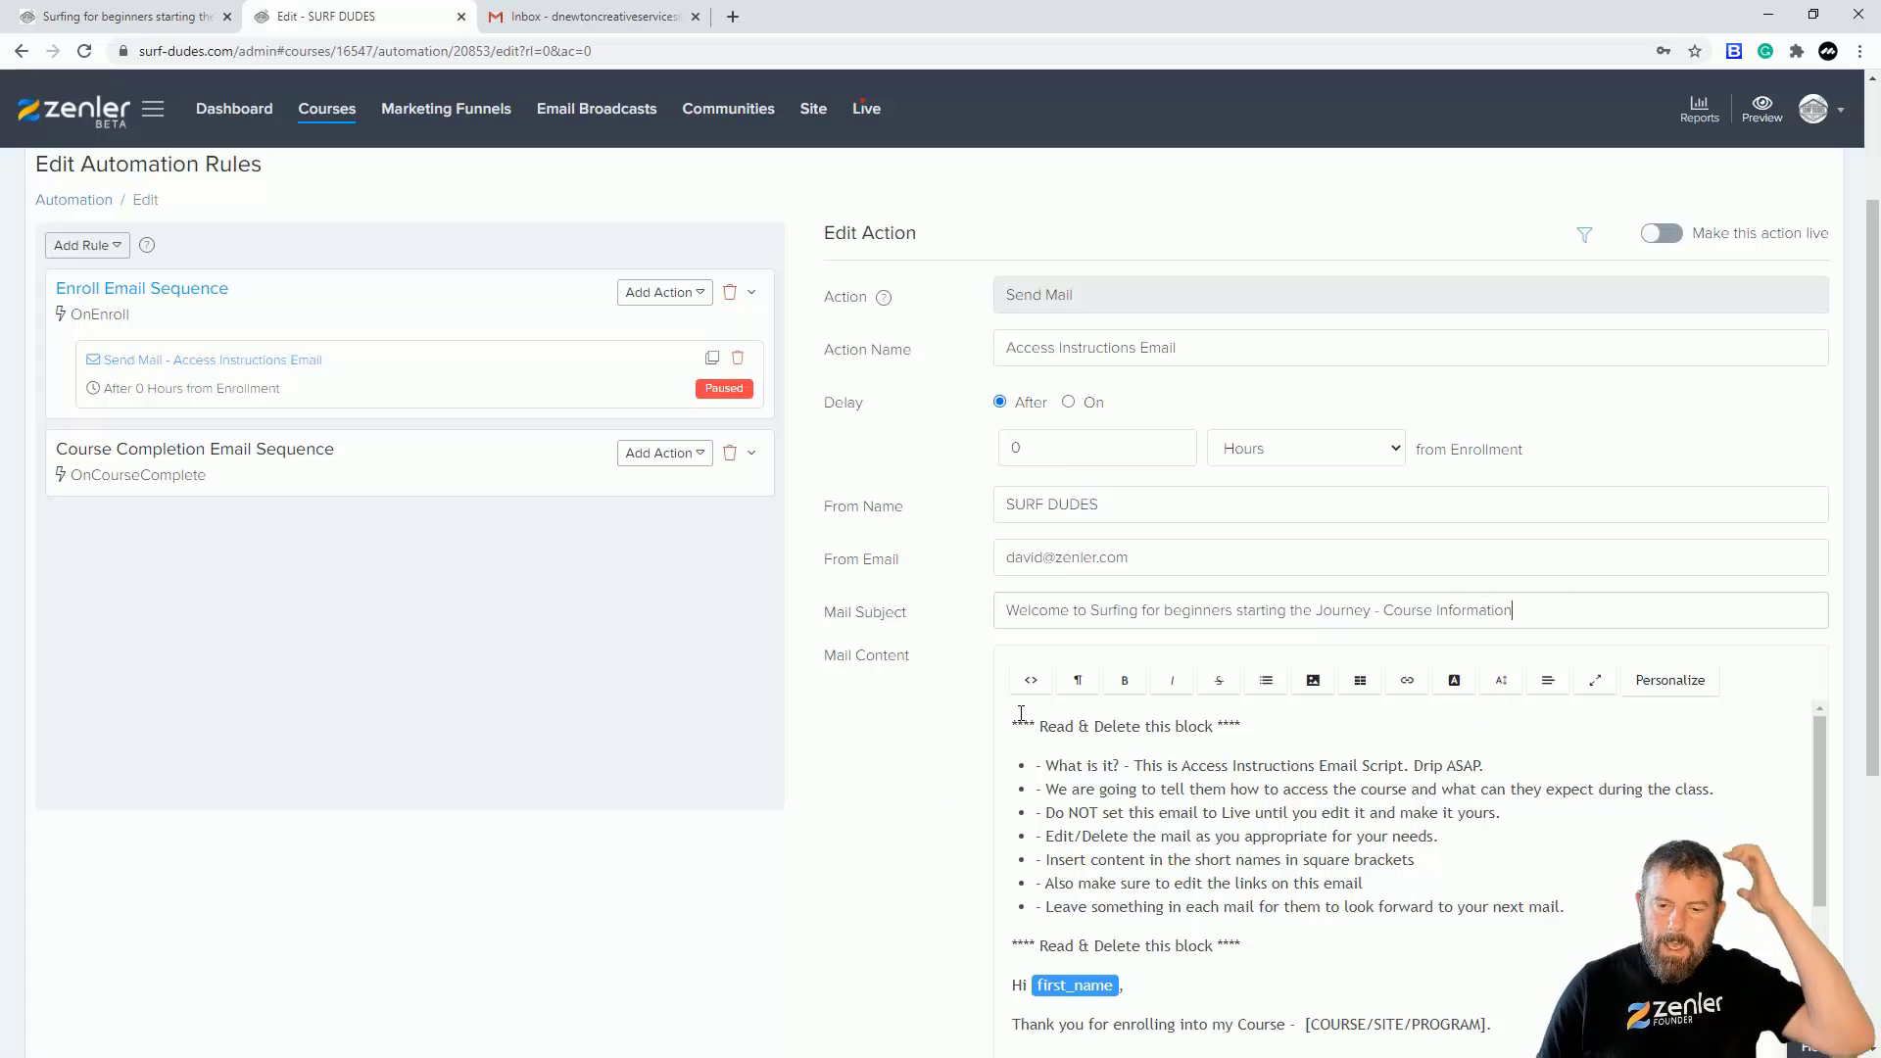
# Step: Examine the default mail content from its instruction block to the signature, and the personalization fields available for it
pyautogui.moveTo(1012, 725); pyautogui.dragTo(1333, 906)
pyautogui.scroll(-1, 1370, 860)
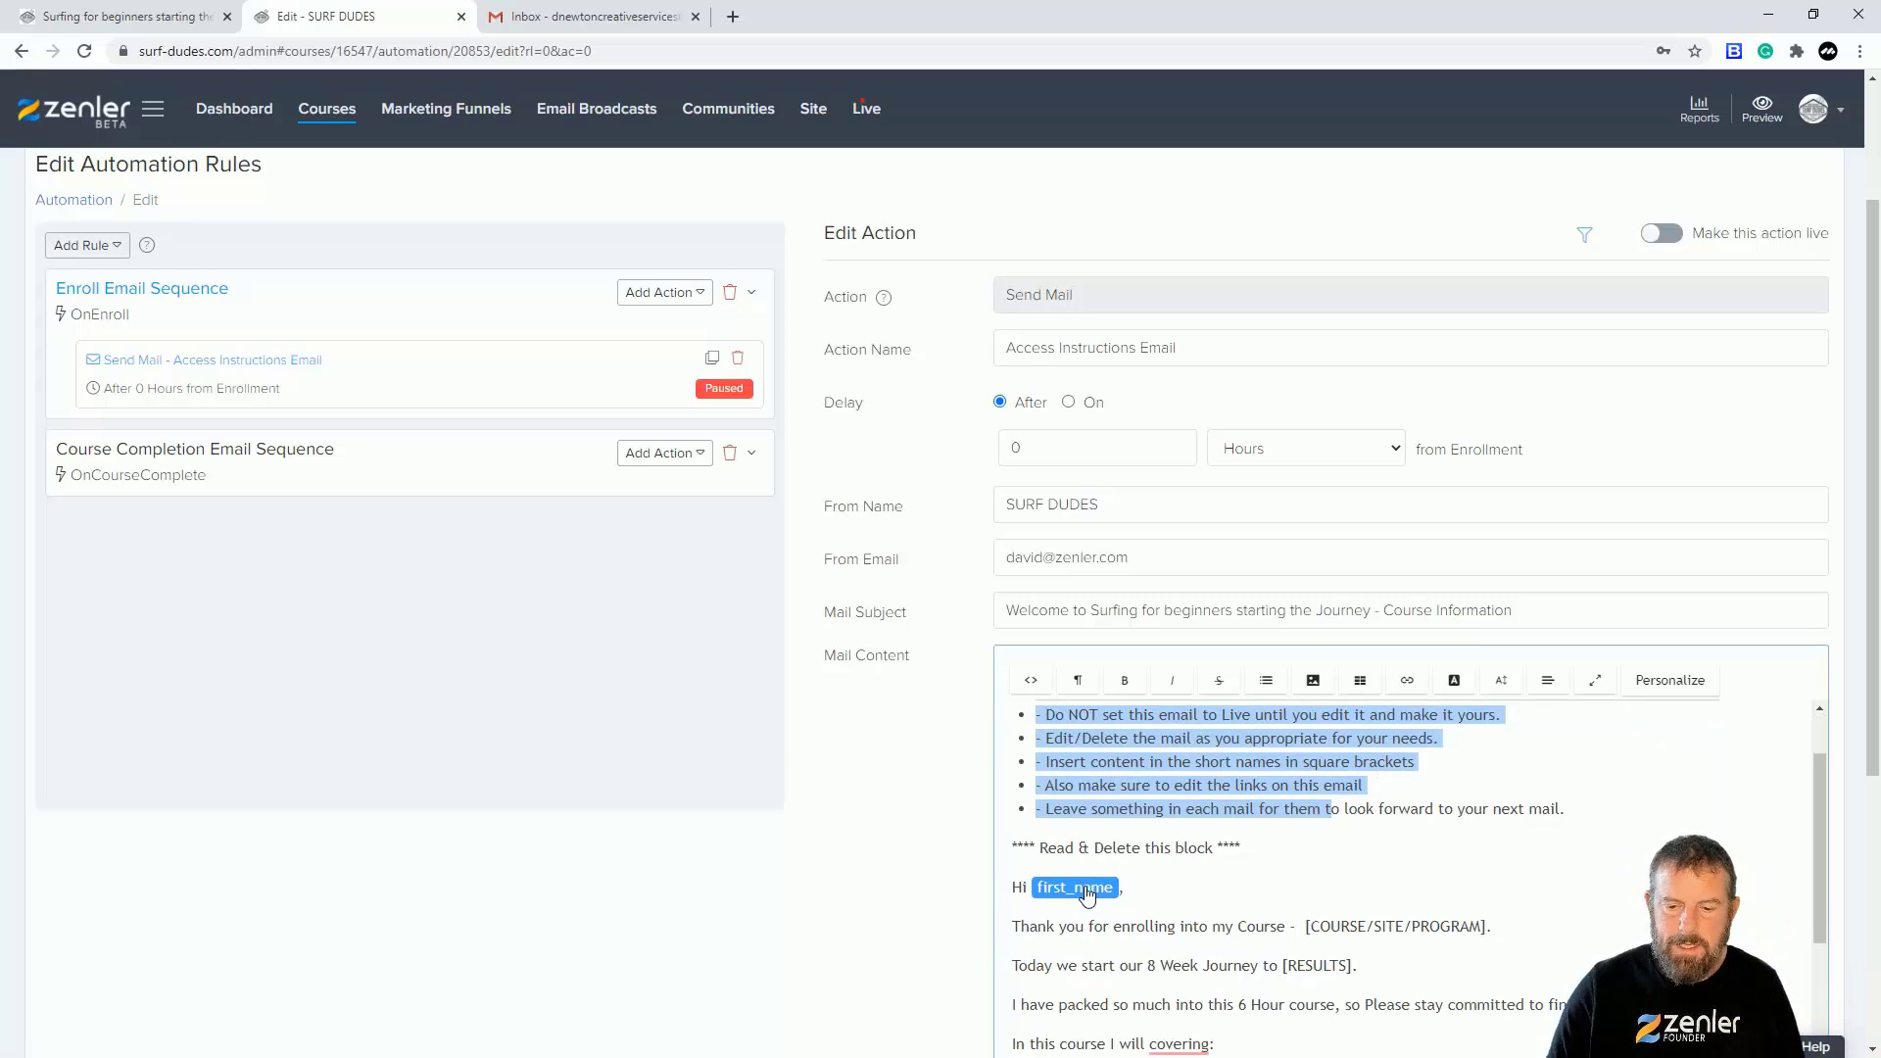
pyautogui.scroll(1, 1495, 821)
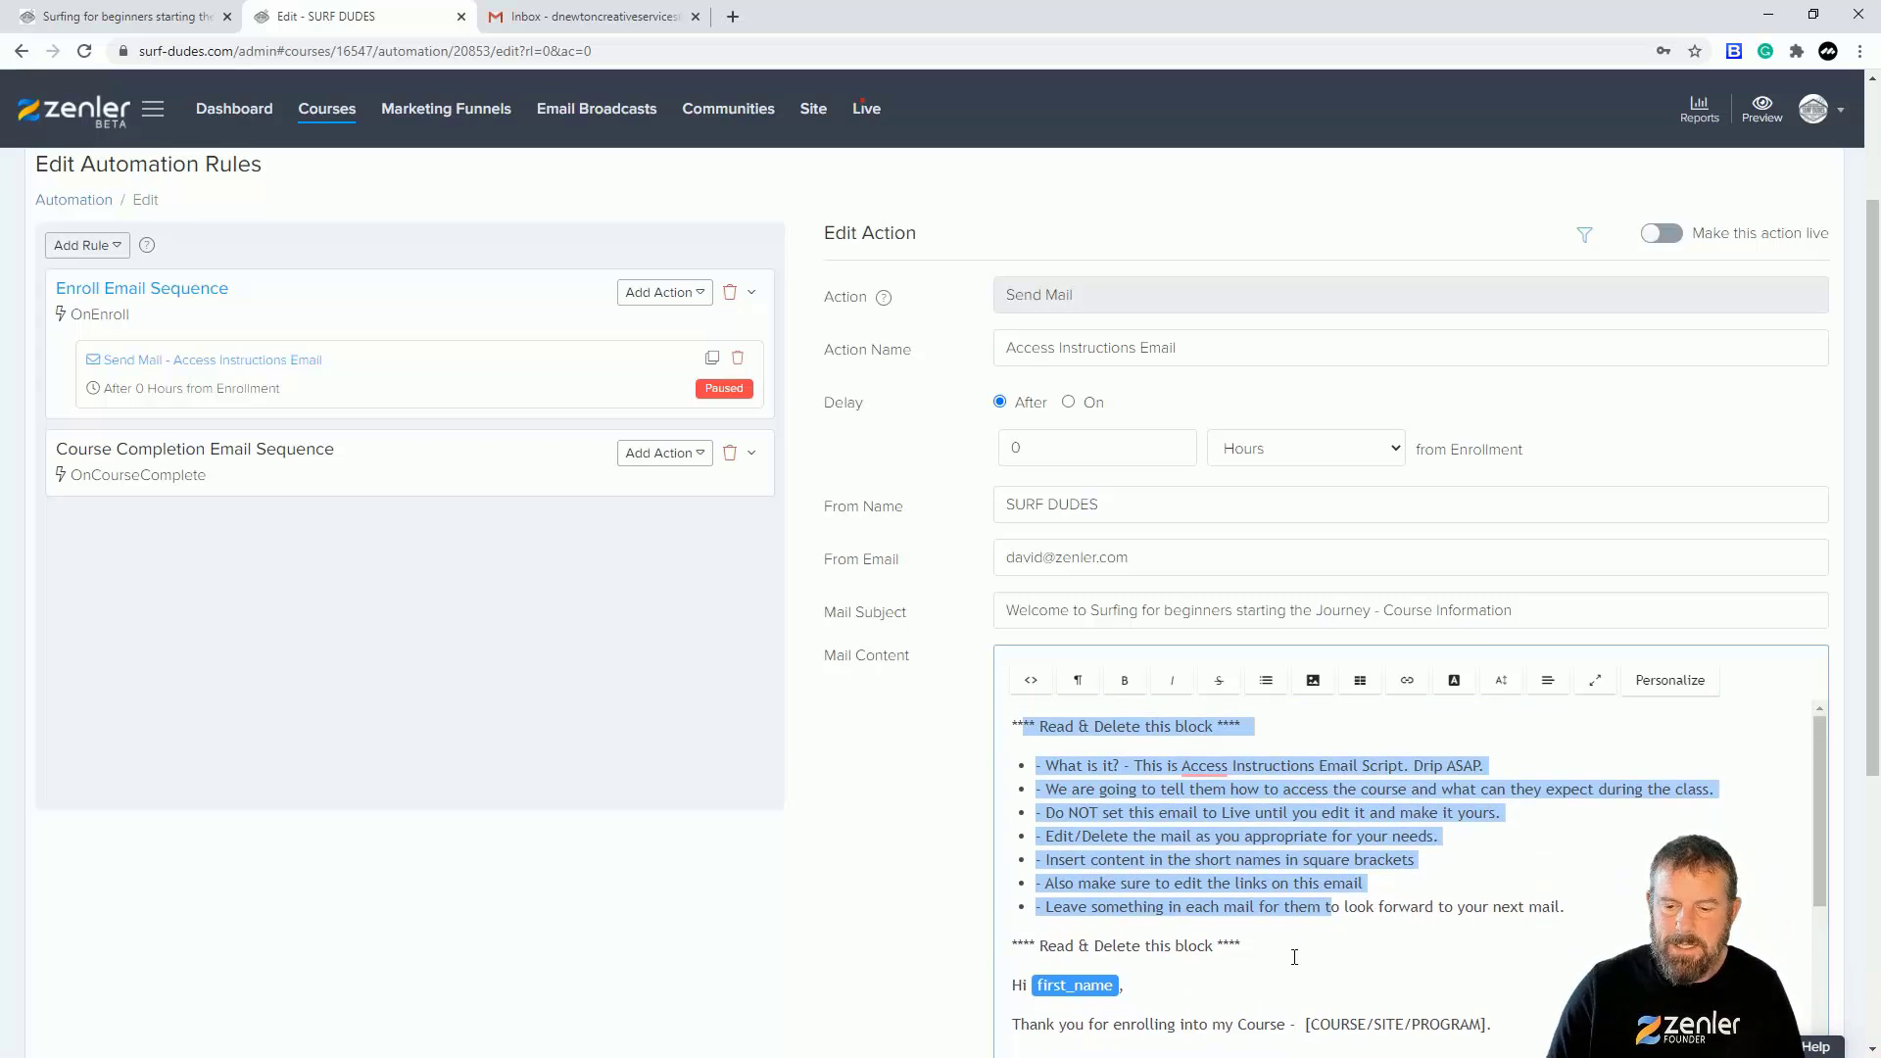
pyautogui.click(1406, 950)
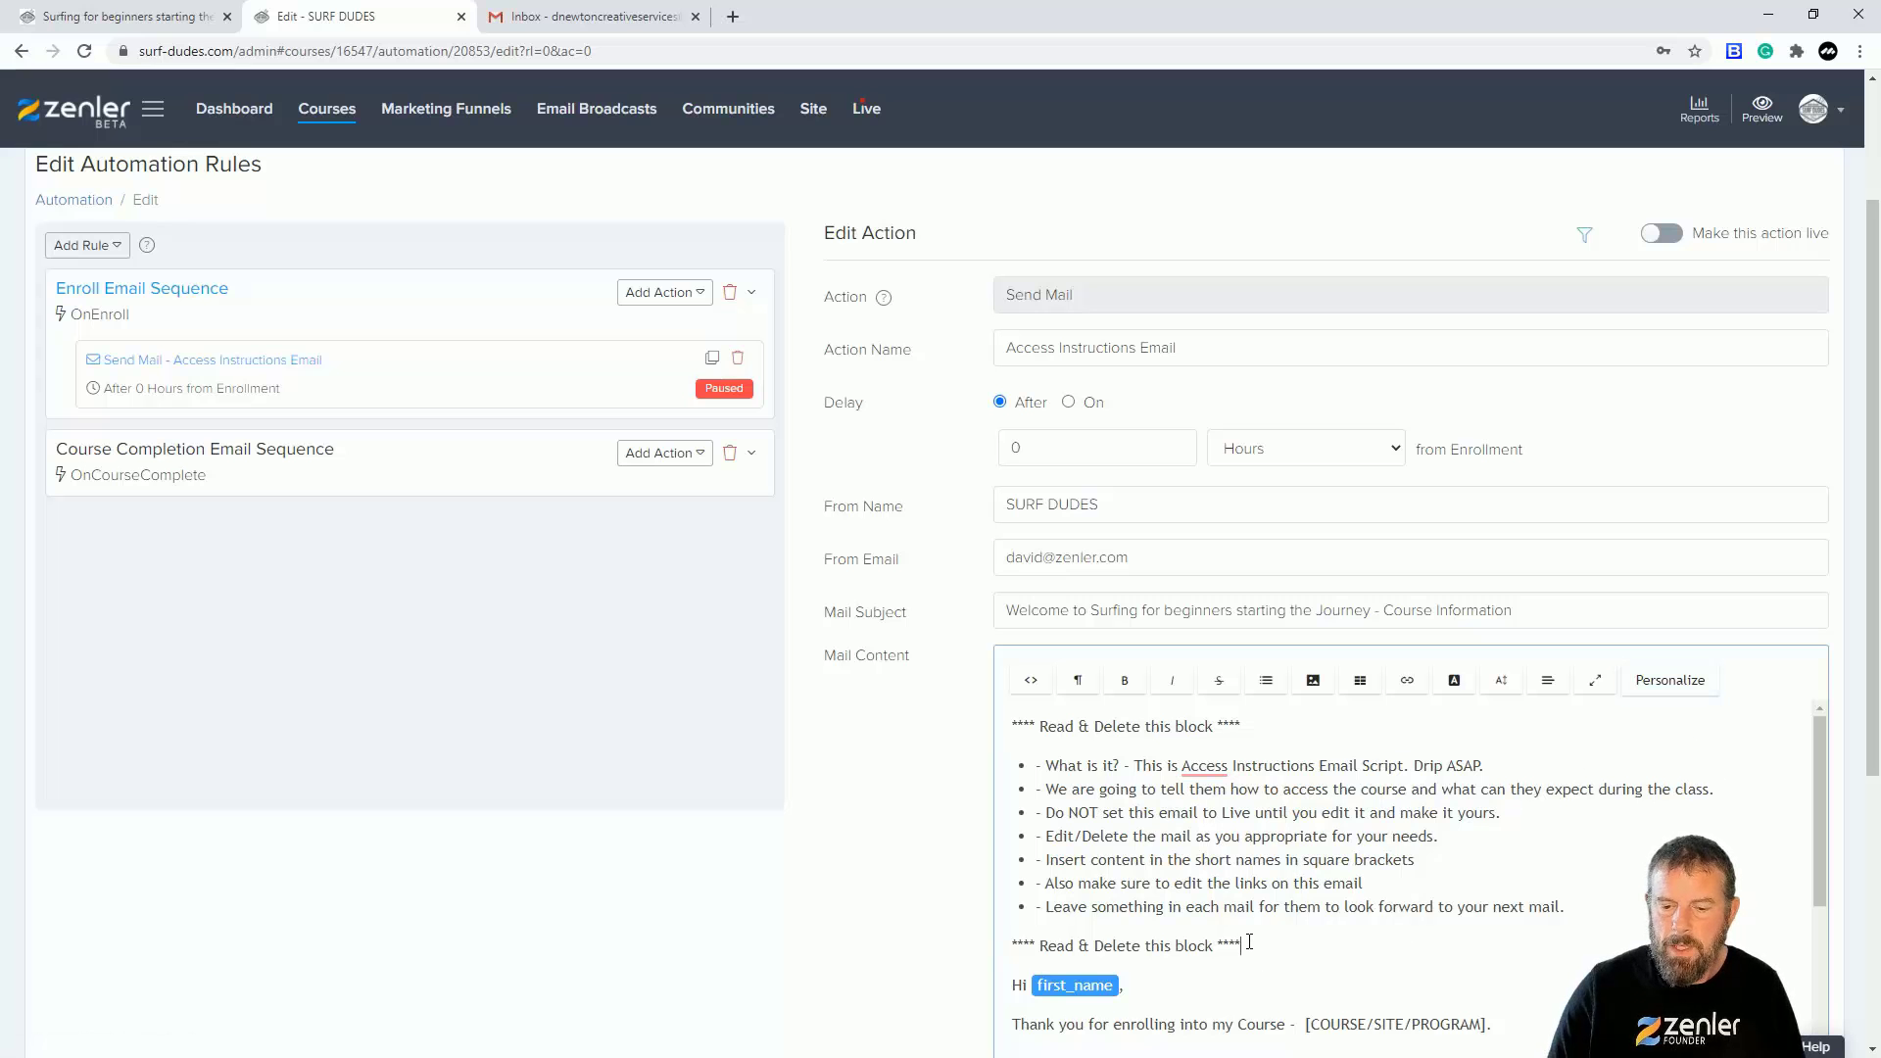
pyautogui.scroll(-2, 1320, 896)
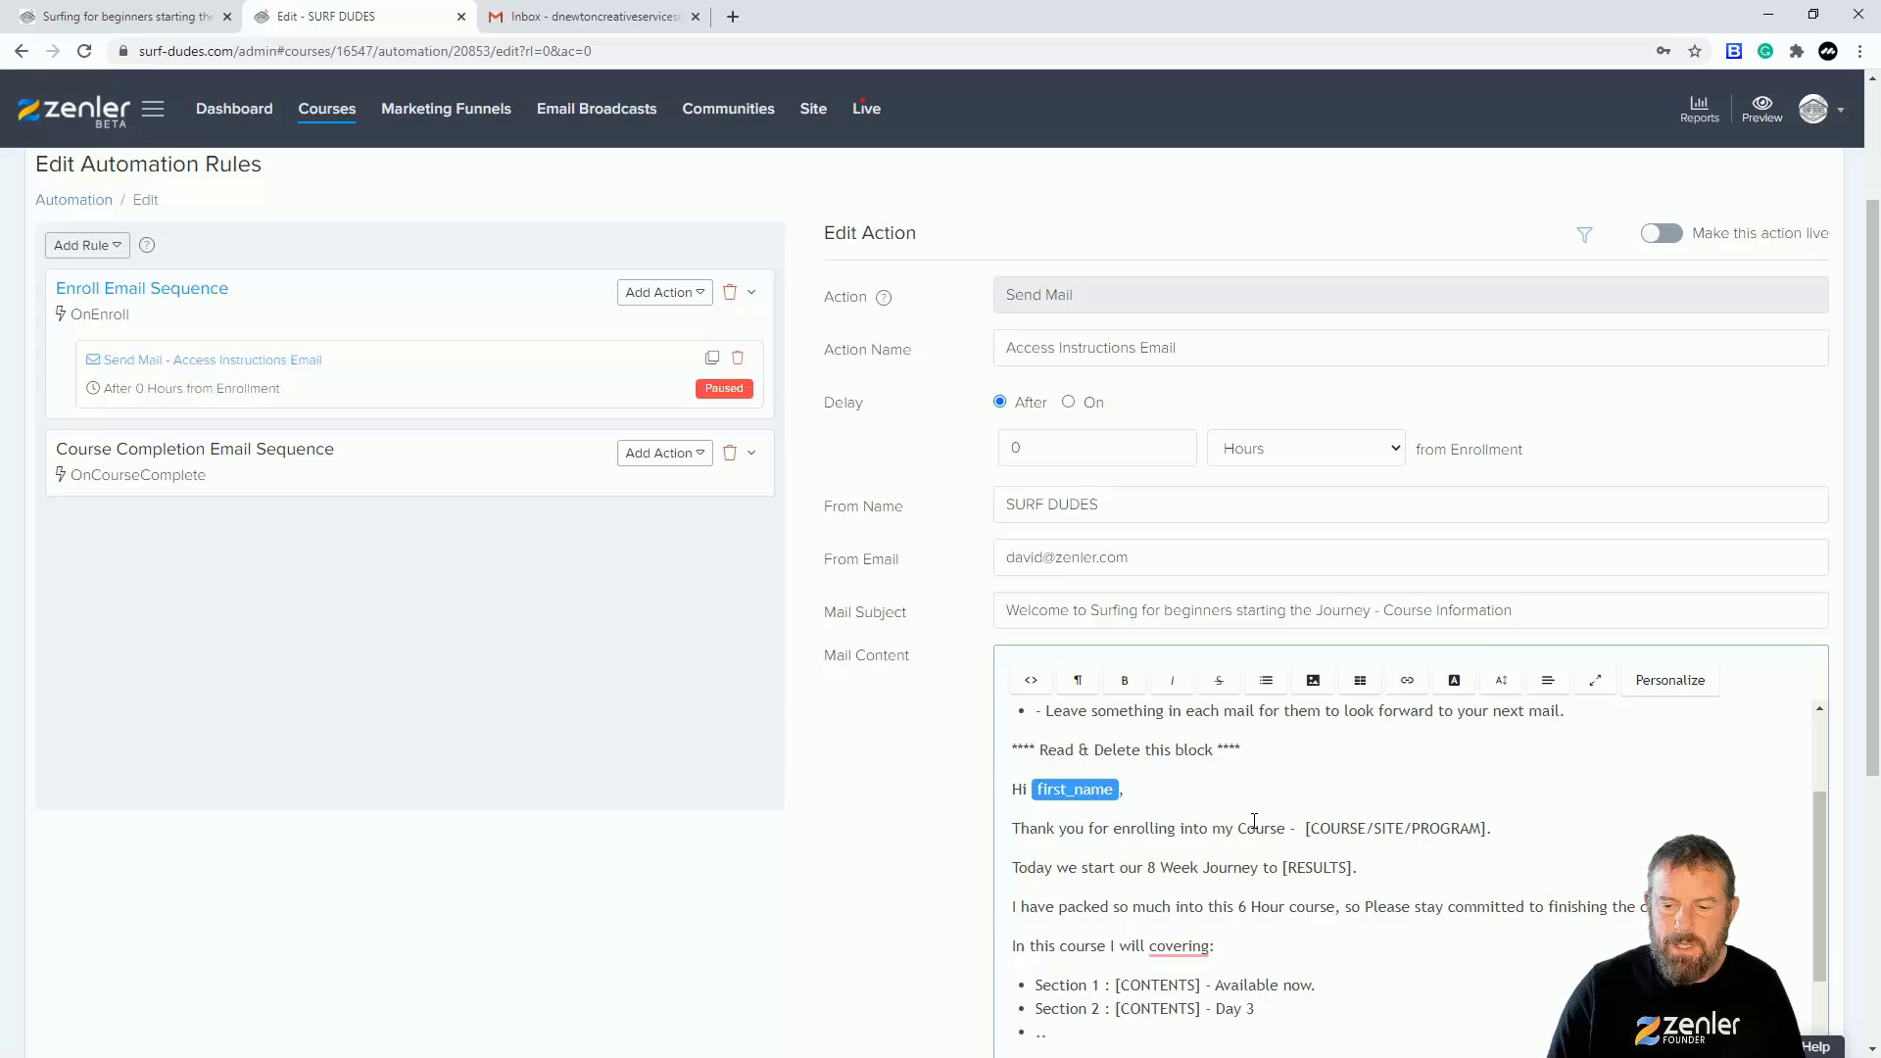
pyautogui.scroll(-8, 1254, 821)
pyautogui.scroll(-2, 1274, 842)
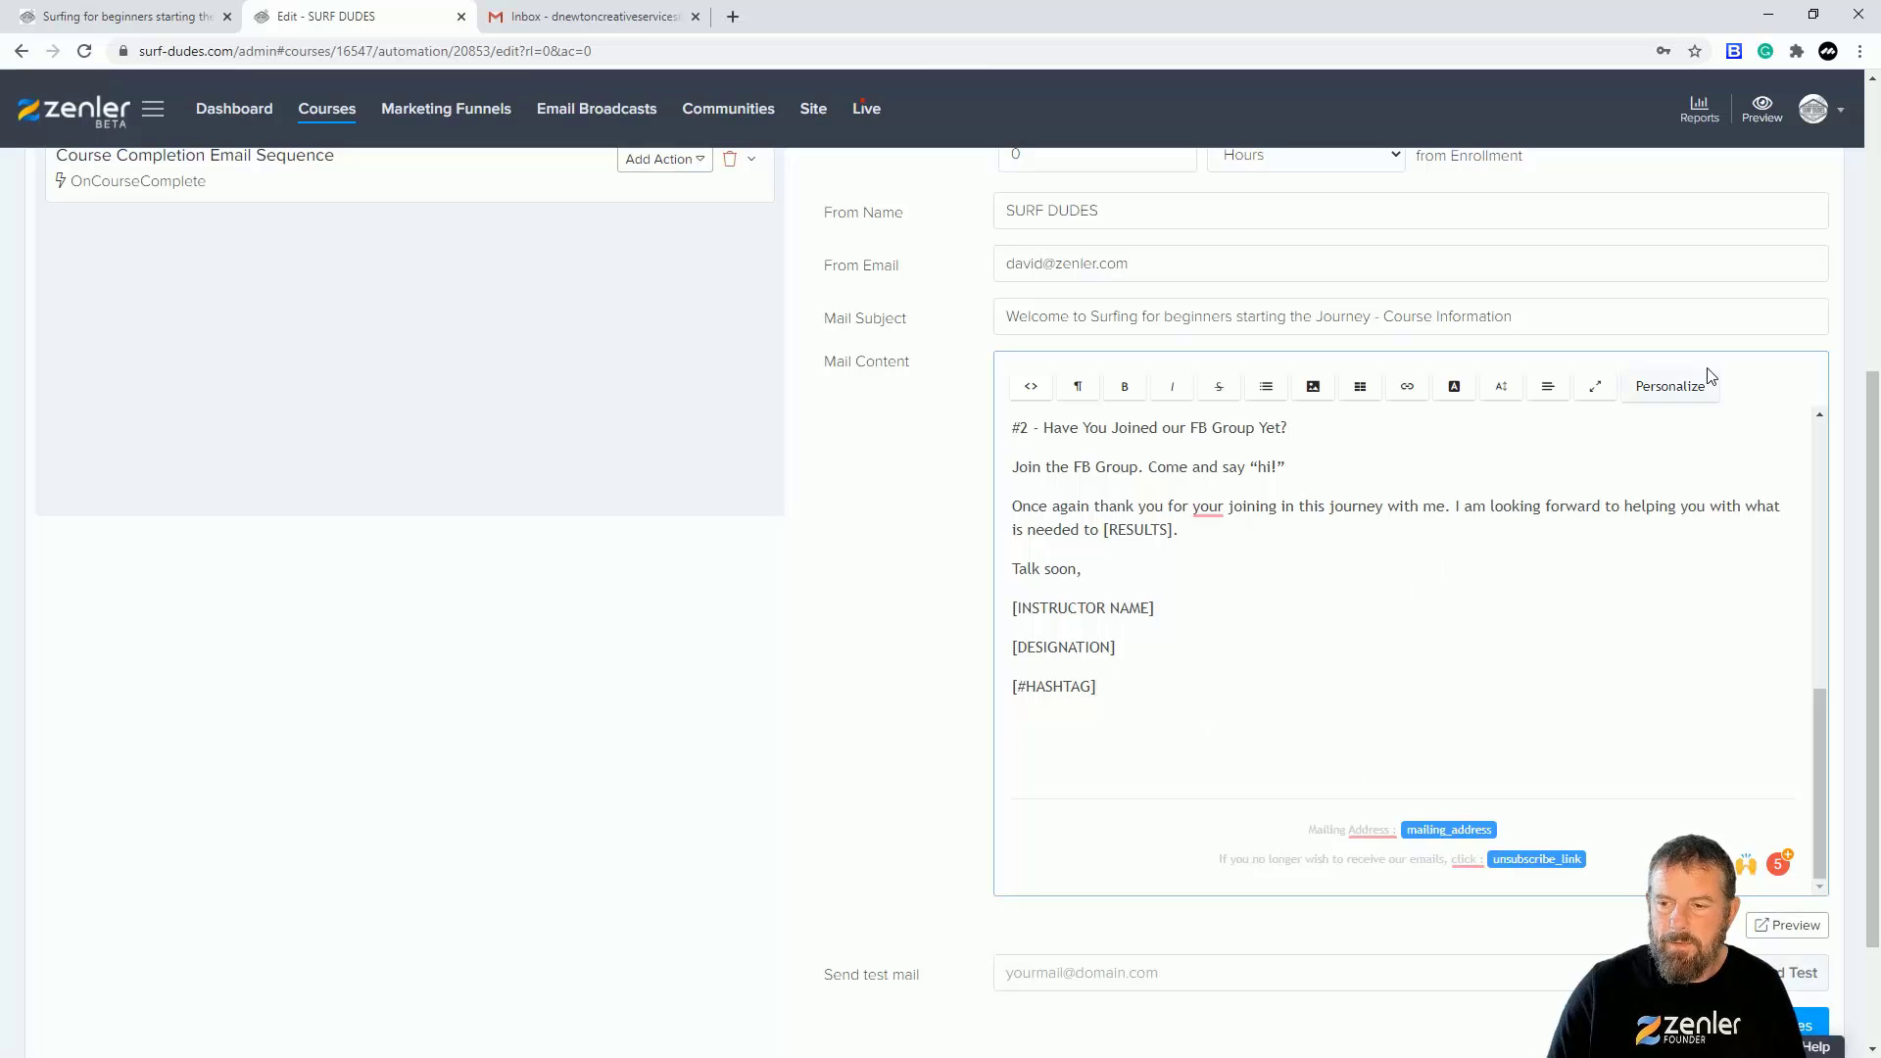
pyautogui.click(1679, 391)
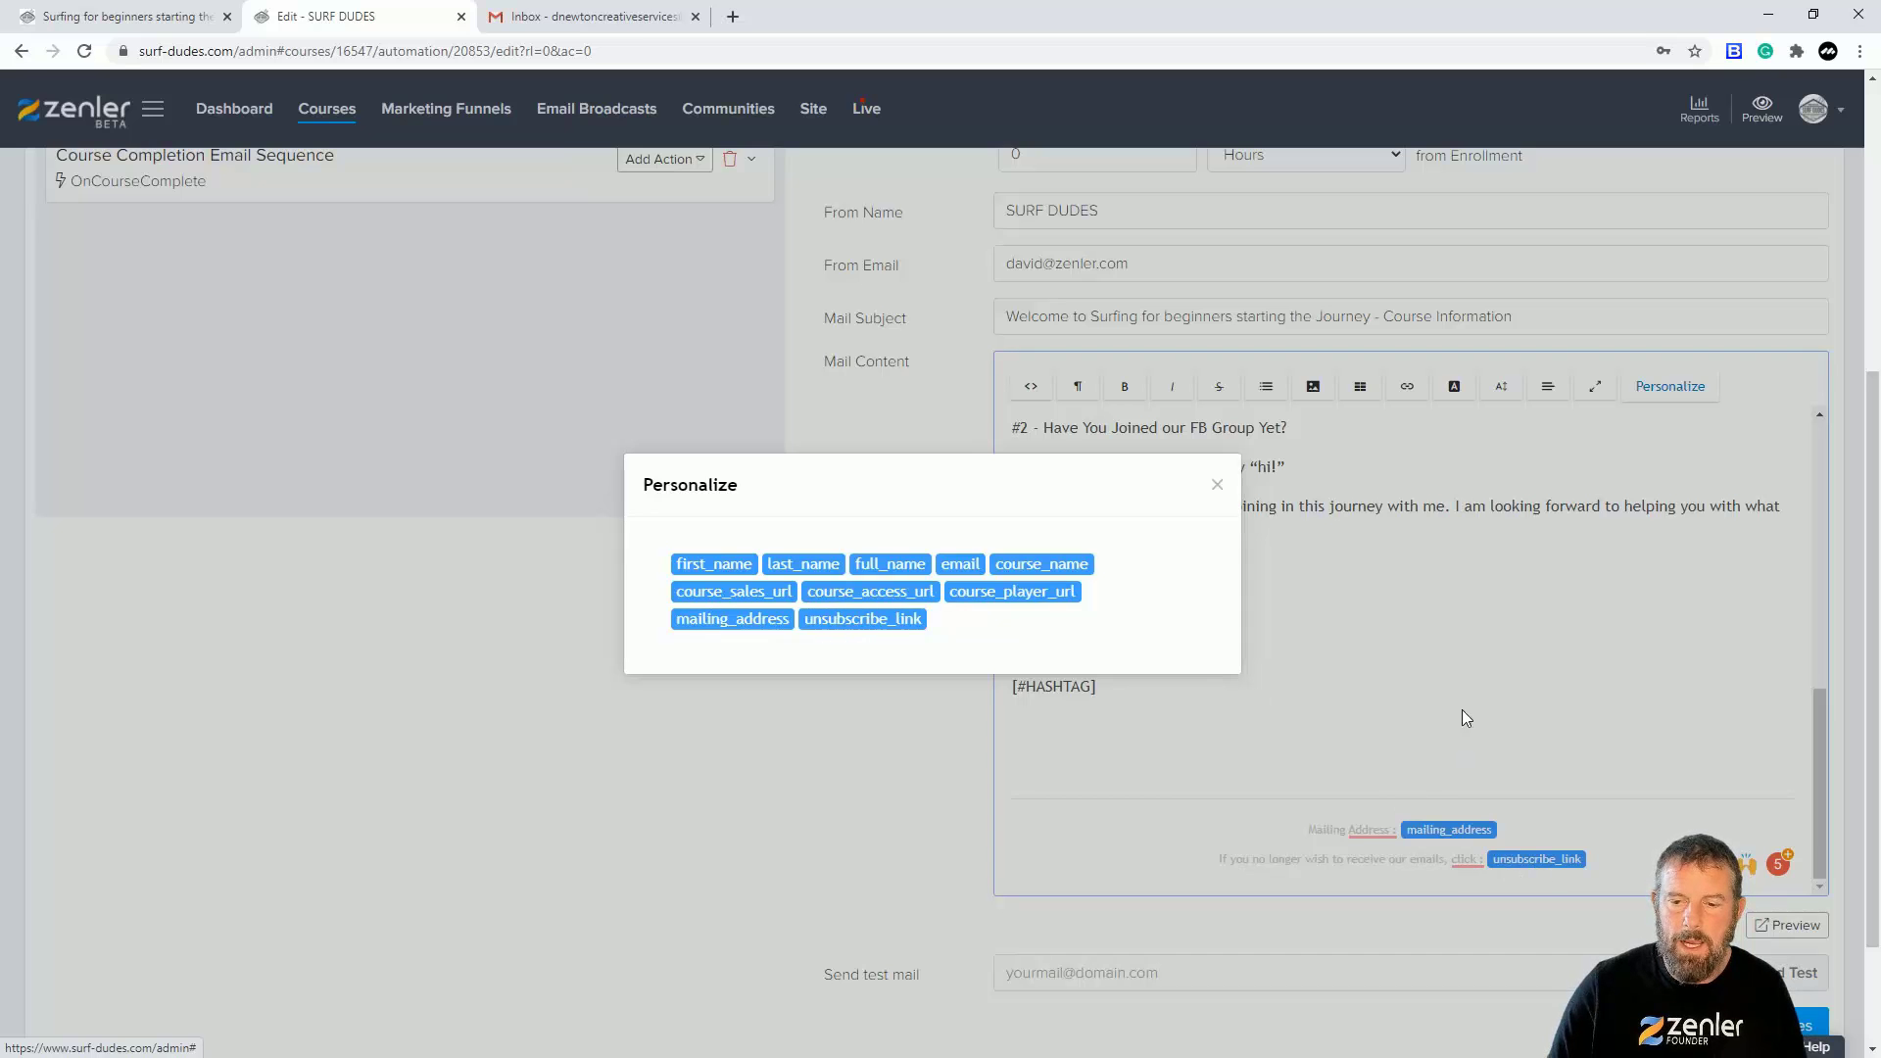
pyautogui.click(1442, 627)
pyautogui.scroll(5, 1355, 613)
pyautogui.scroll(-4, 1345, 629)
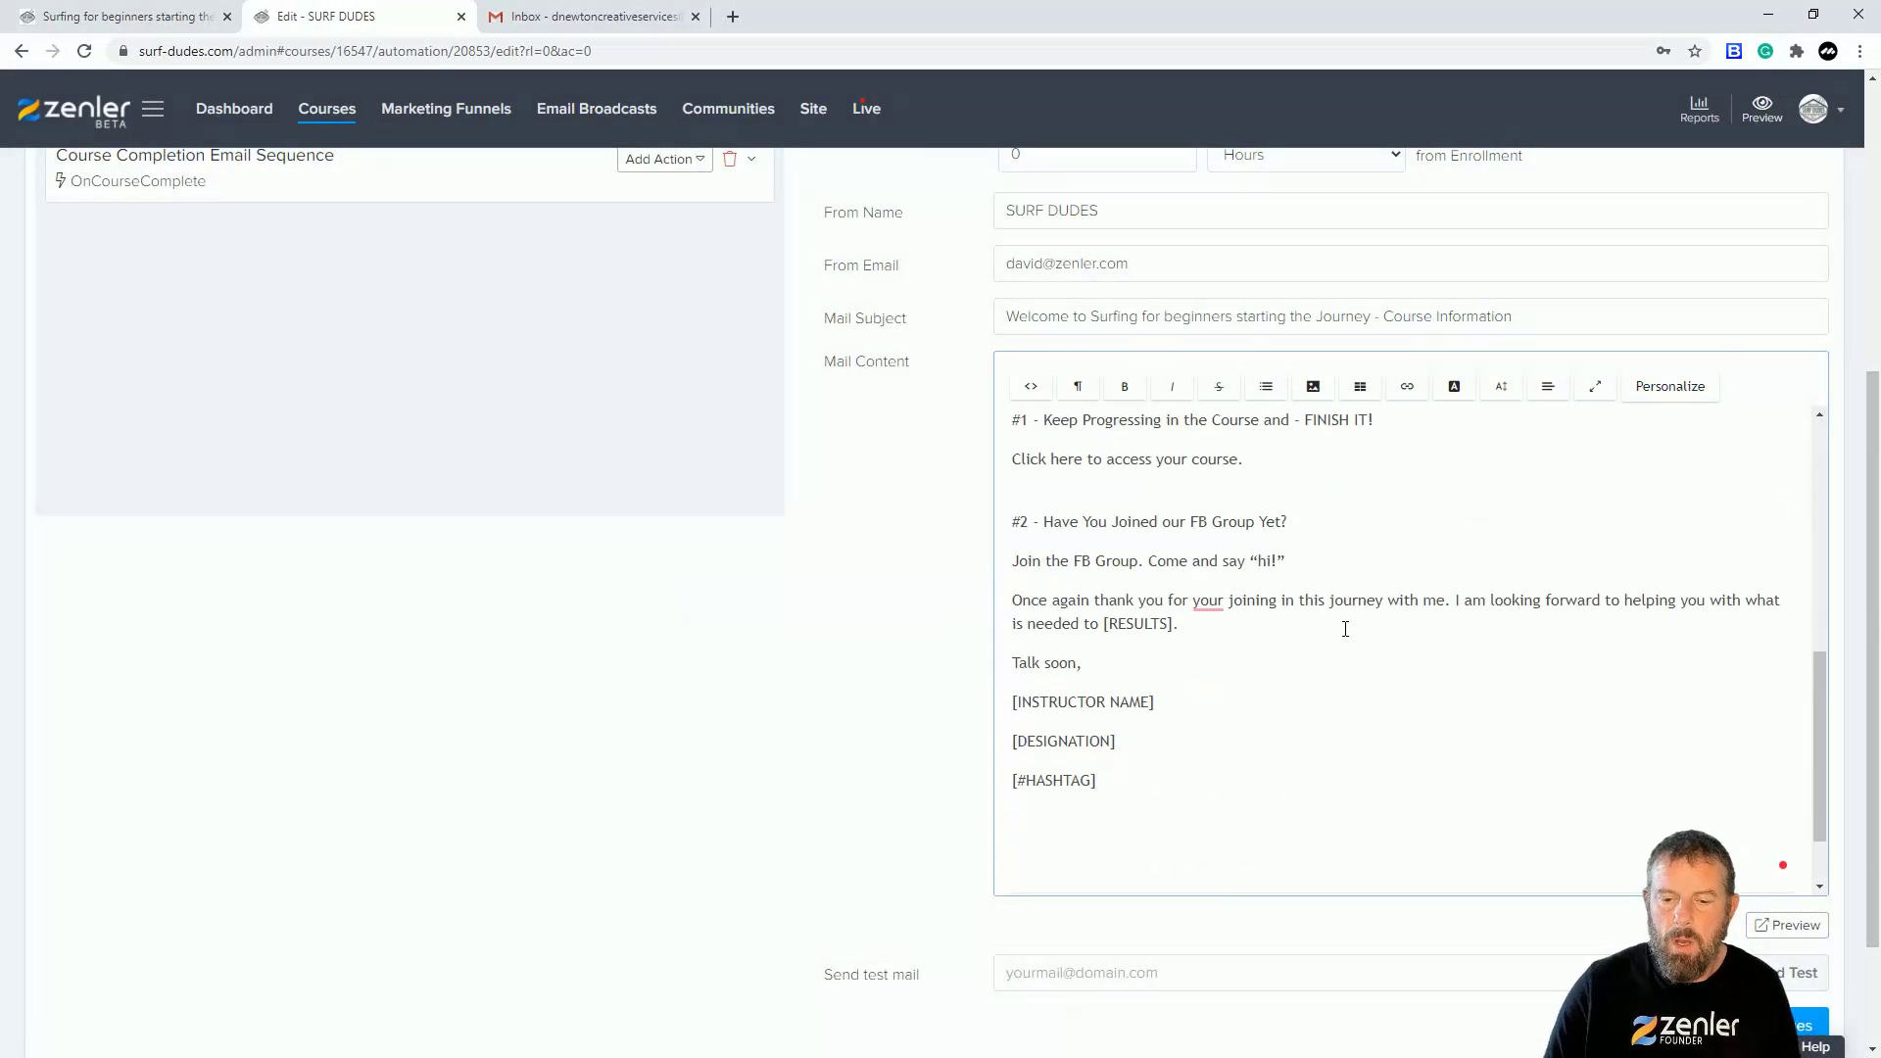
# Step: Delete the default mail text from "Today we start our 8 Week Journey" through the [#HASHTAG] signature line
pyautogui.scroll(-2, 1345, 629)
pyautogui.click(1112, 696)
pyautogui.moveTo(1124, 697); pyautogui.dragTo(1031, 653)
pyautogui.moveTo(1019, 770)
pyautogui.mouseDown()
pyautogui.moveTo(1010, 740)
pyautogui.moveTo(1010, 764)
pyautogui.mouseUp()
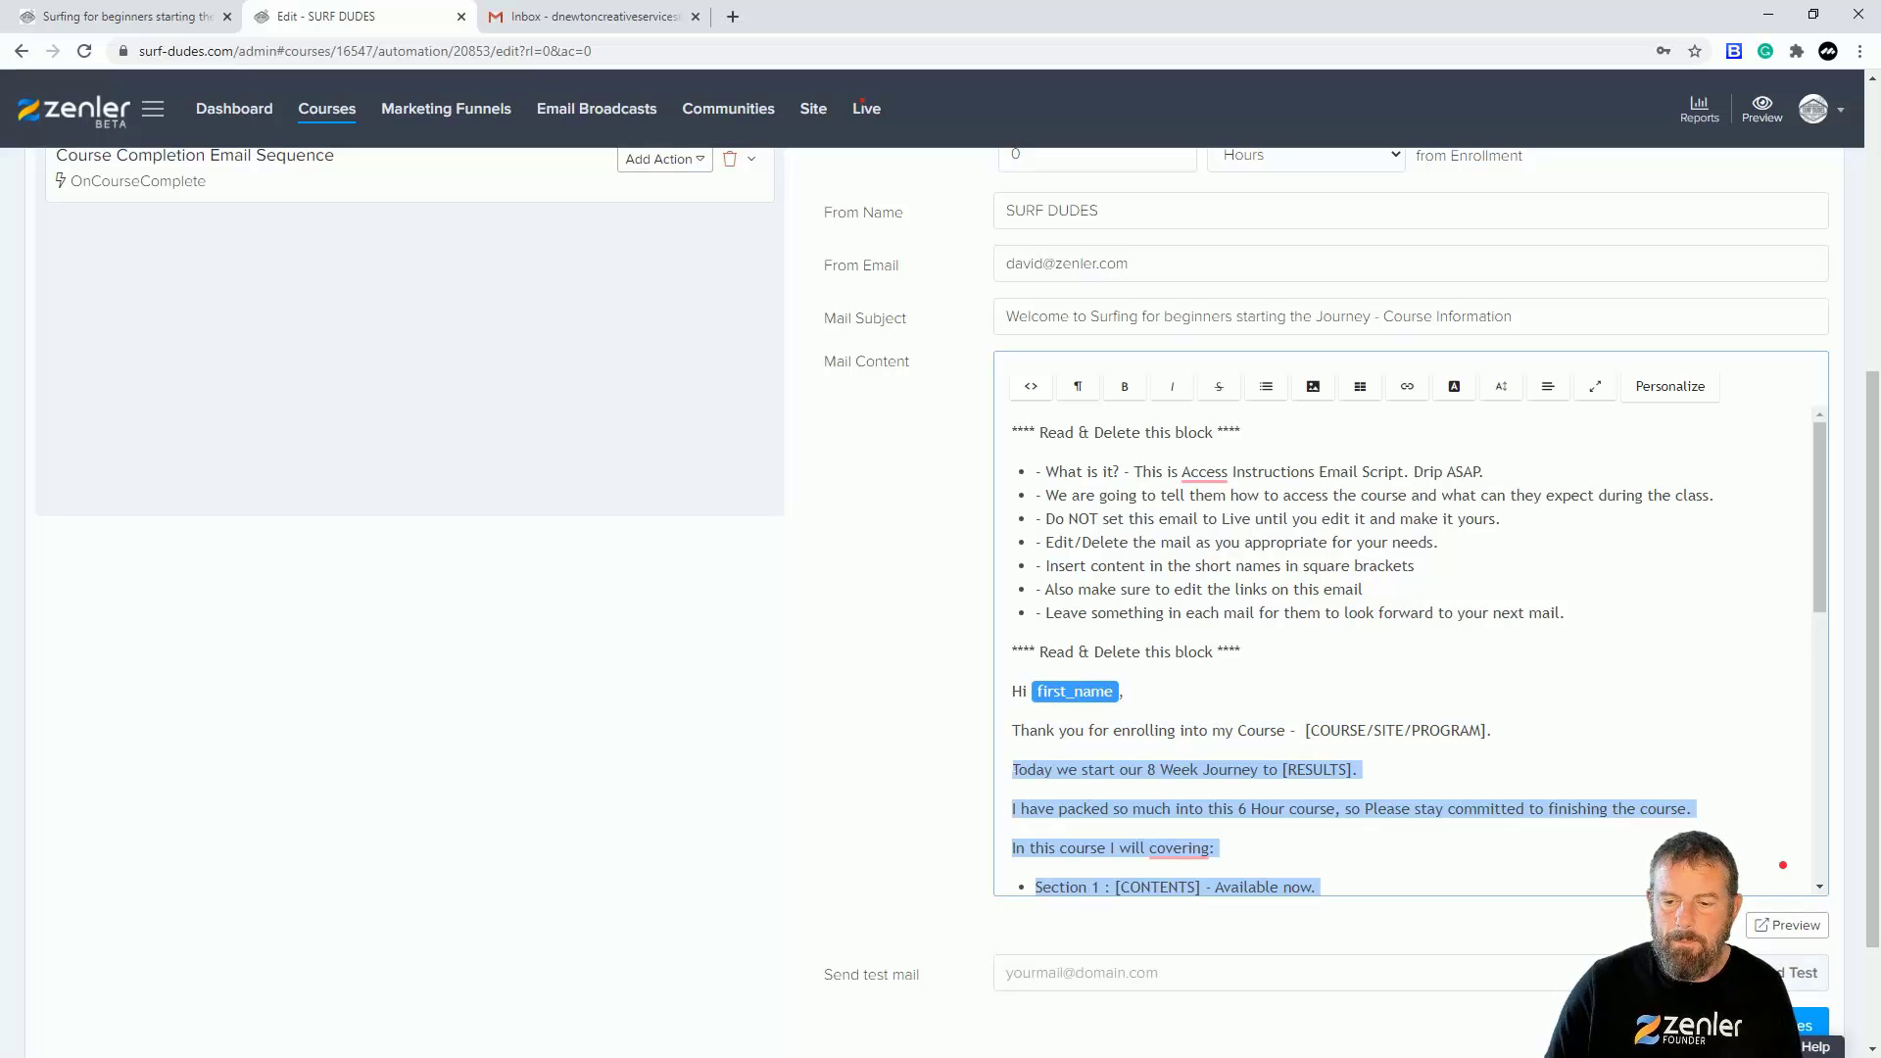
pyautogui.press('Delete')
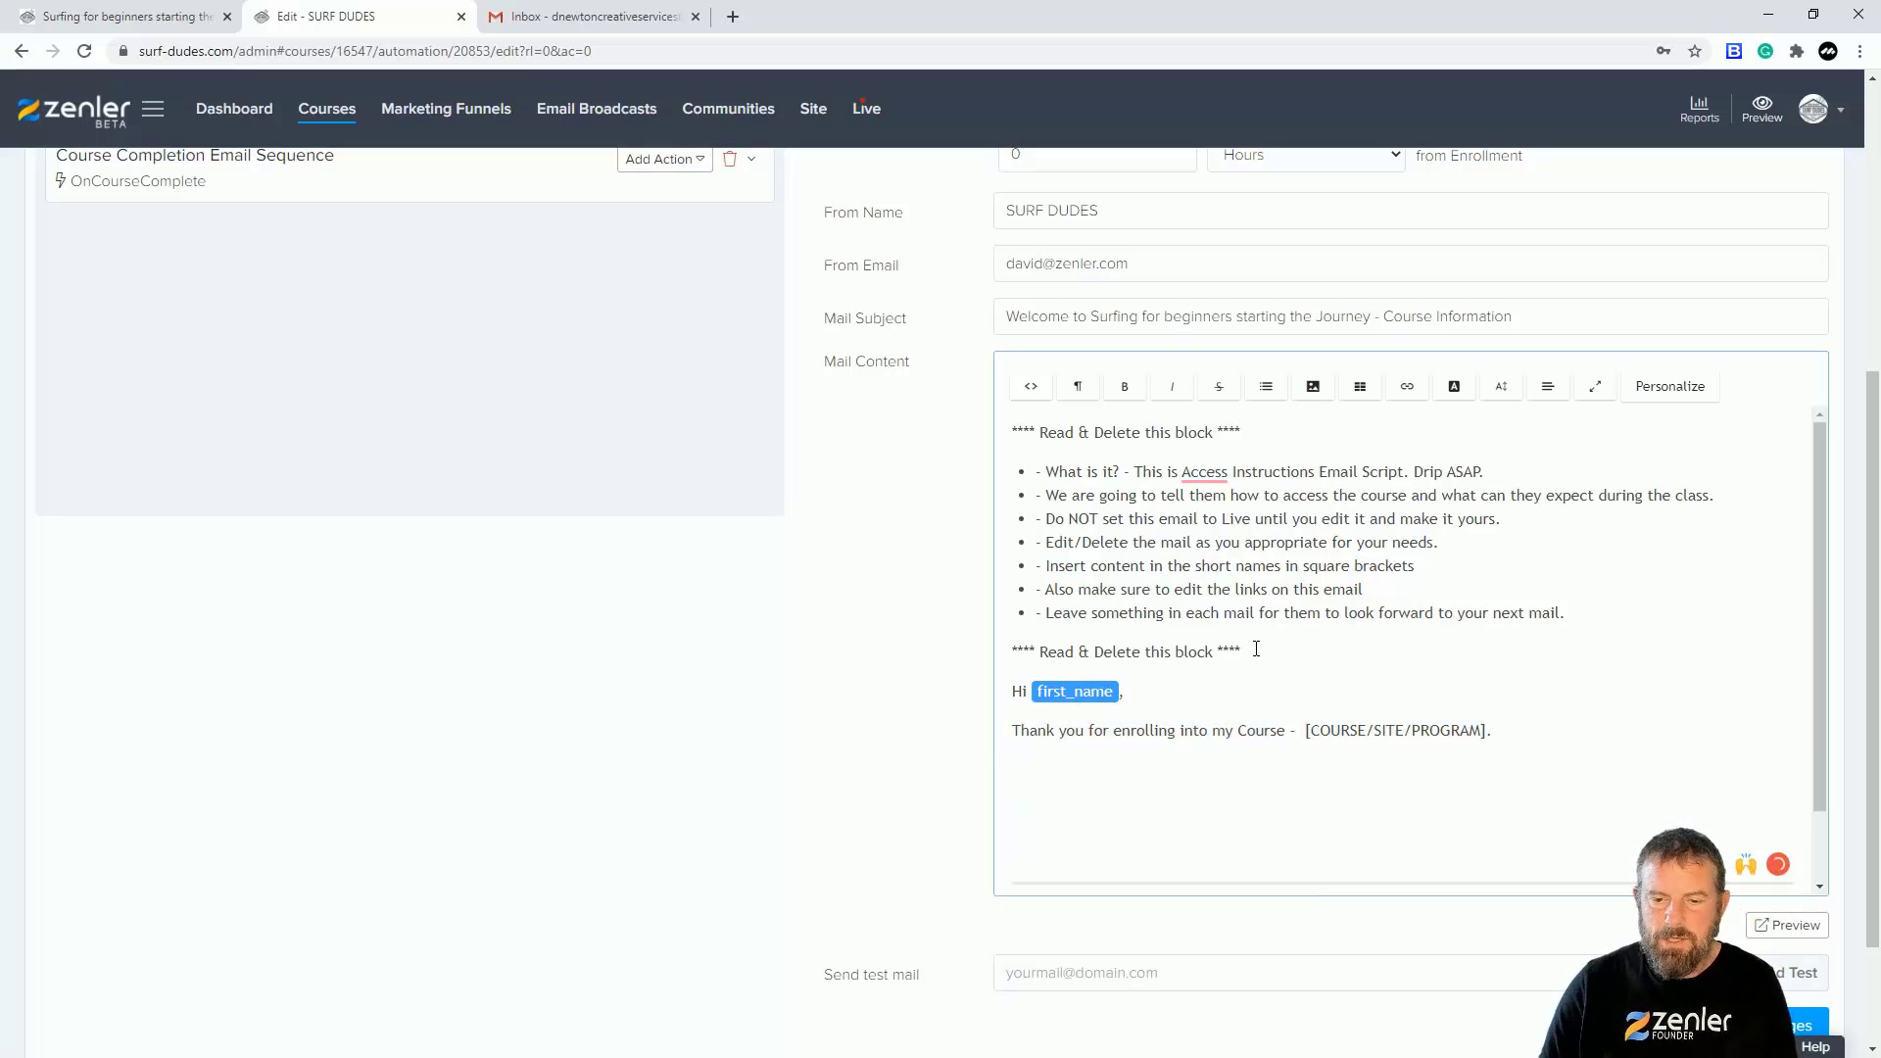
# Step: Delete the "Read & Delete this block" instructions and the empty line above the greeting
pyautogui.moveTo(1255, 650); pyautogui.dragTo(960, 438)
pyautogui.press('Delete')
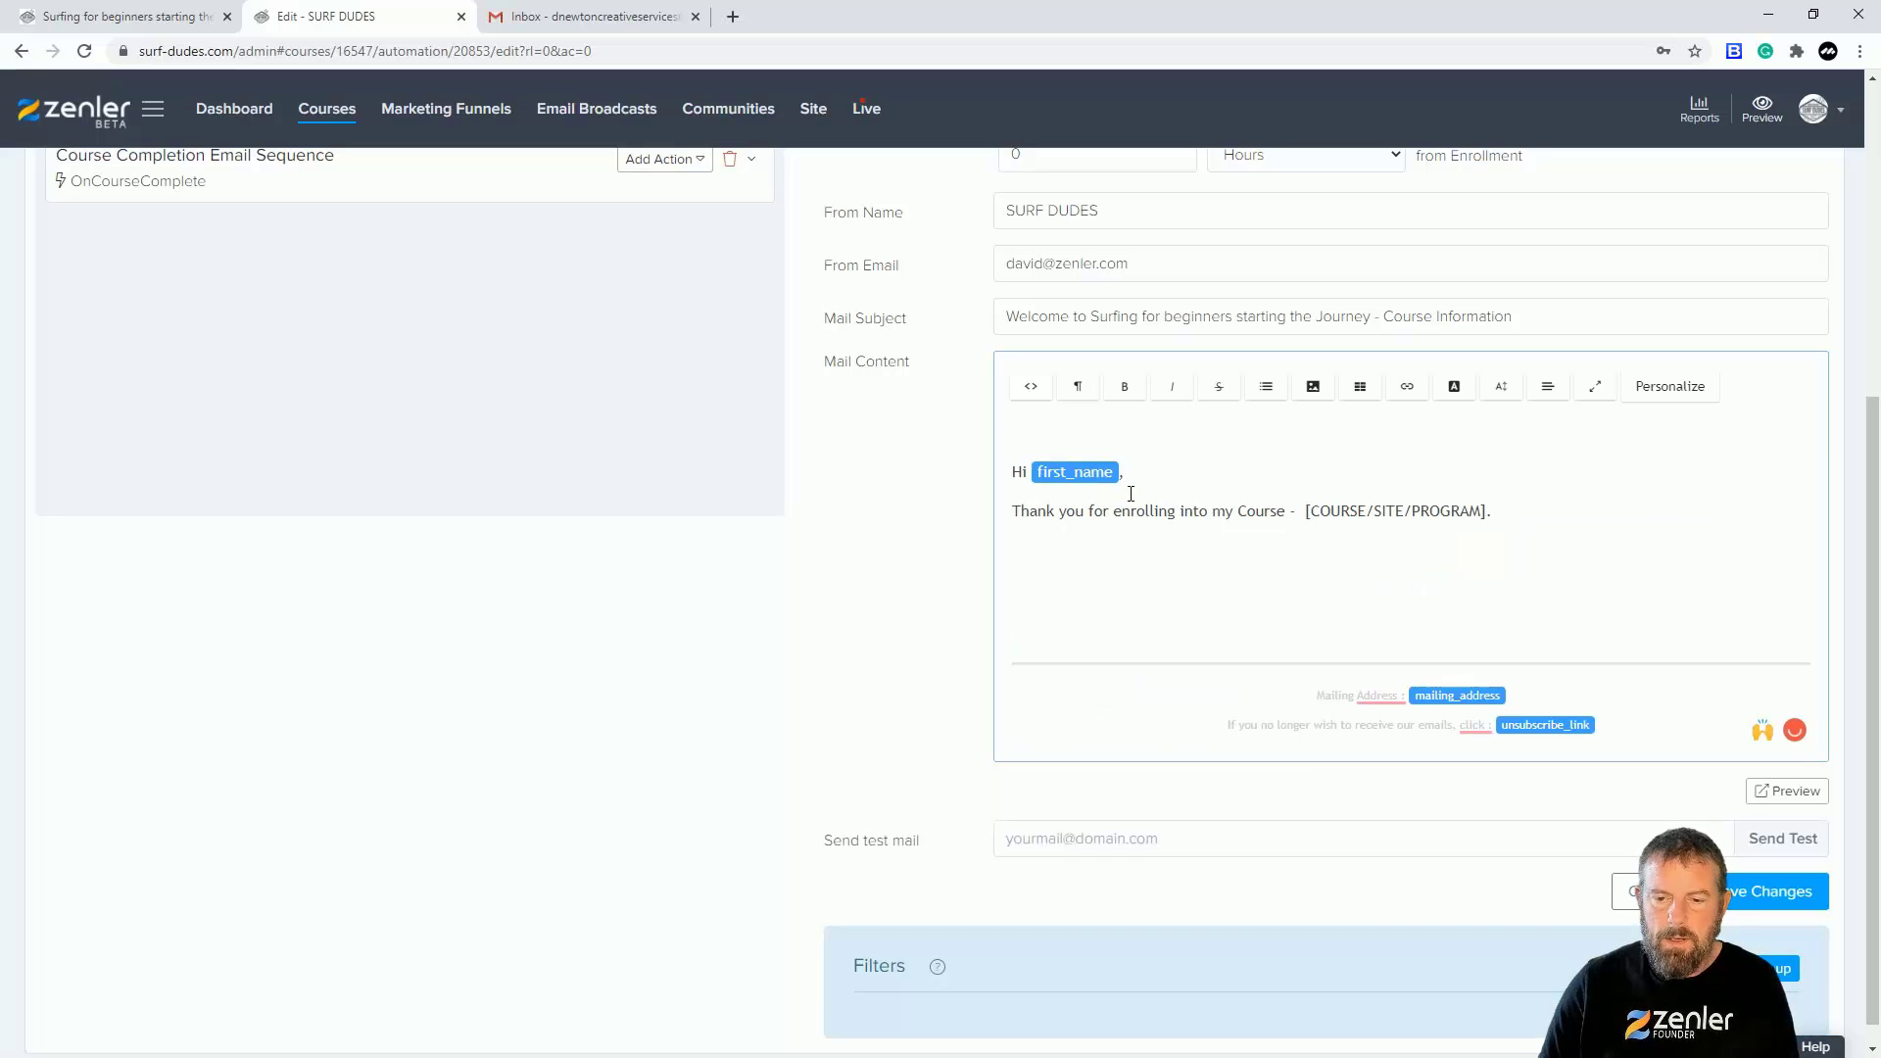
pyautogui.click(1009, 471)
pyautogui.press('BackSpace')
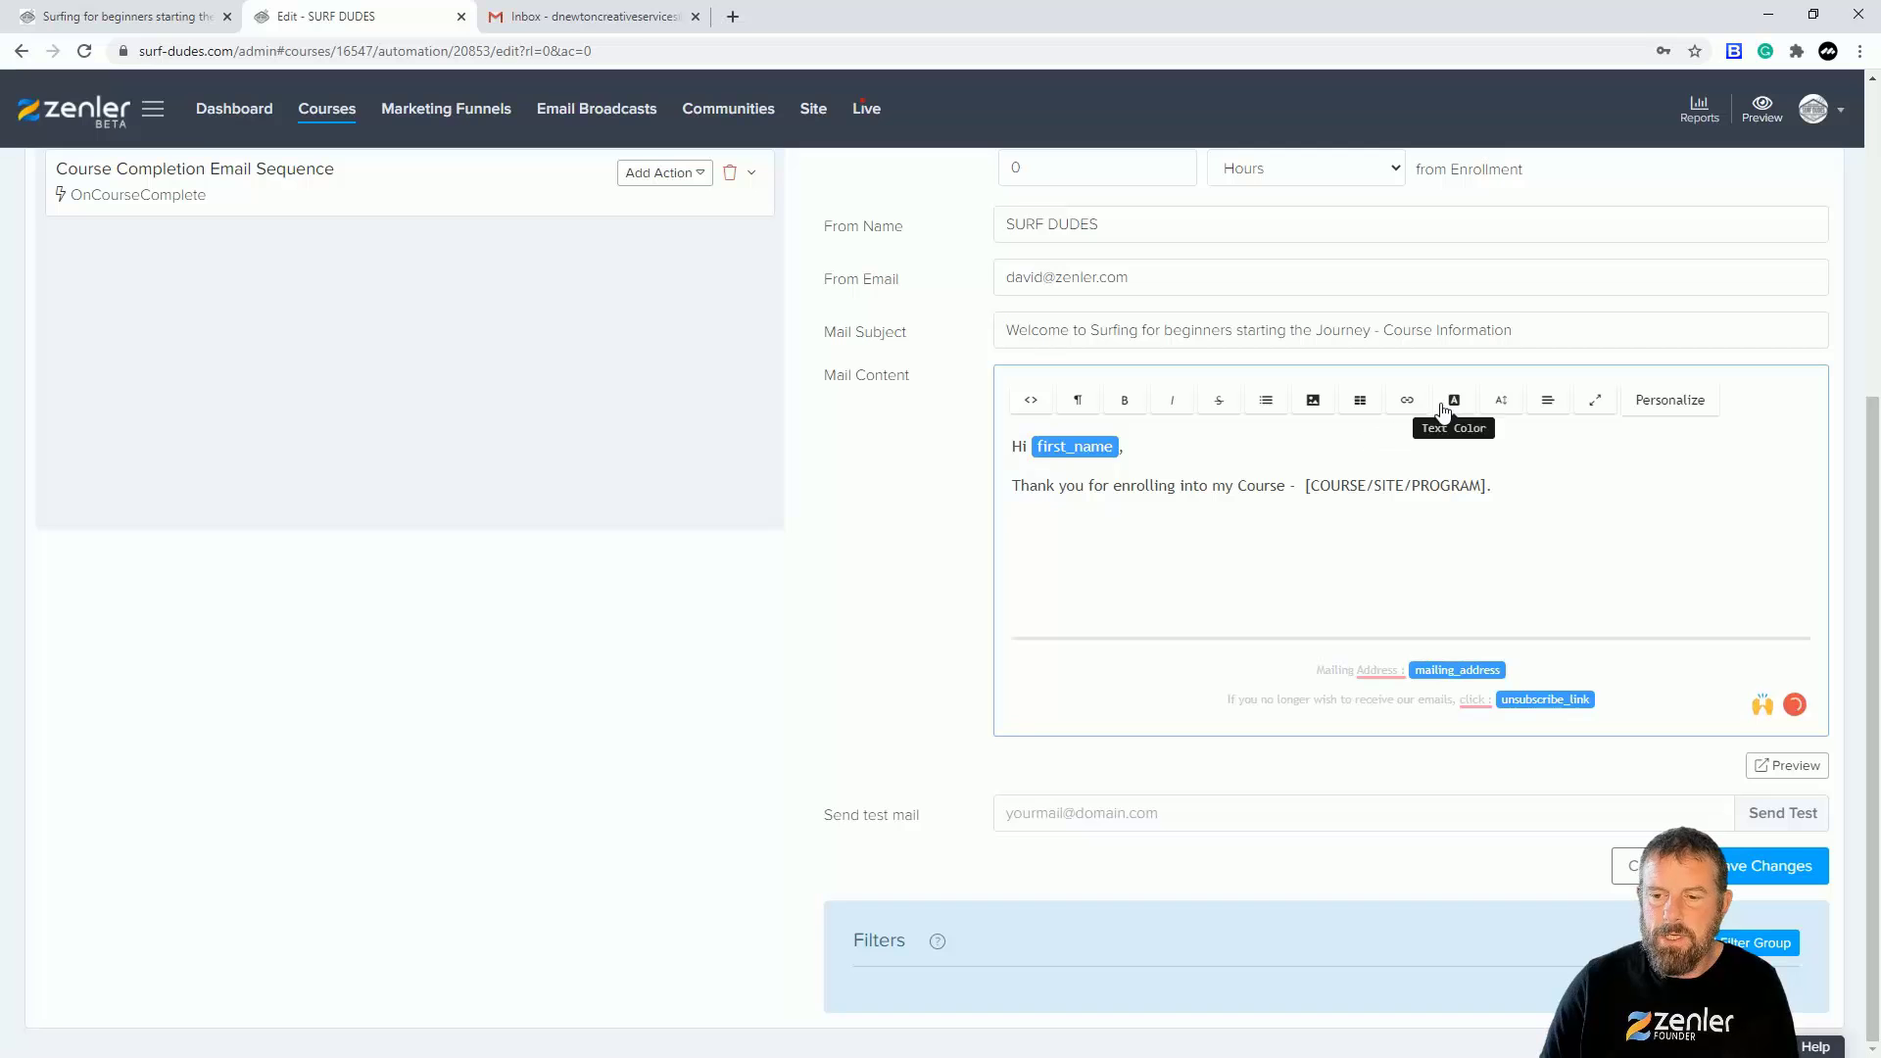
# Step: Insert the existing Surf Dudes logo image above the greeting in the mail content
pyautogui.click(1313, 404)
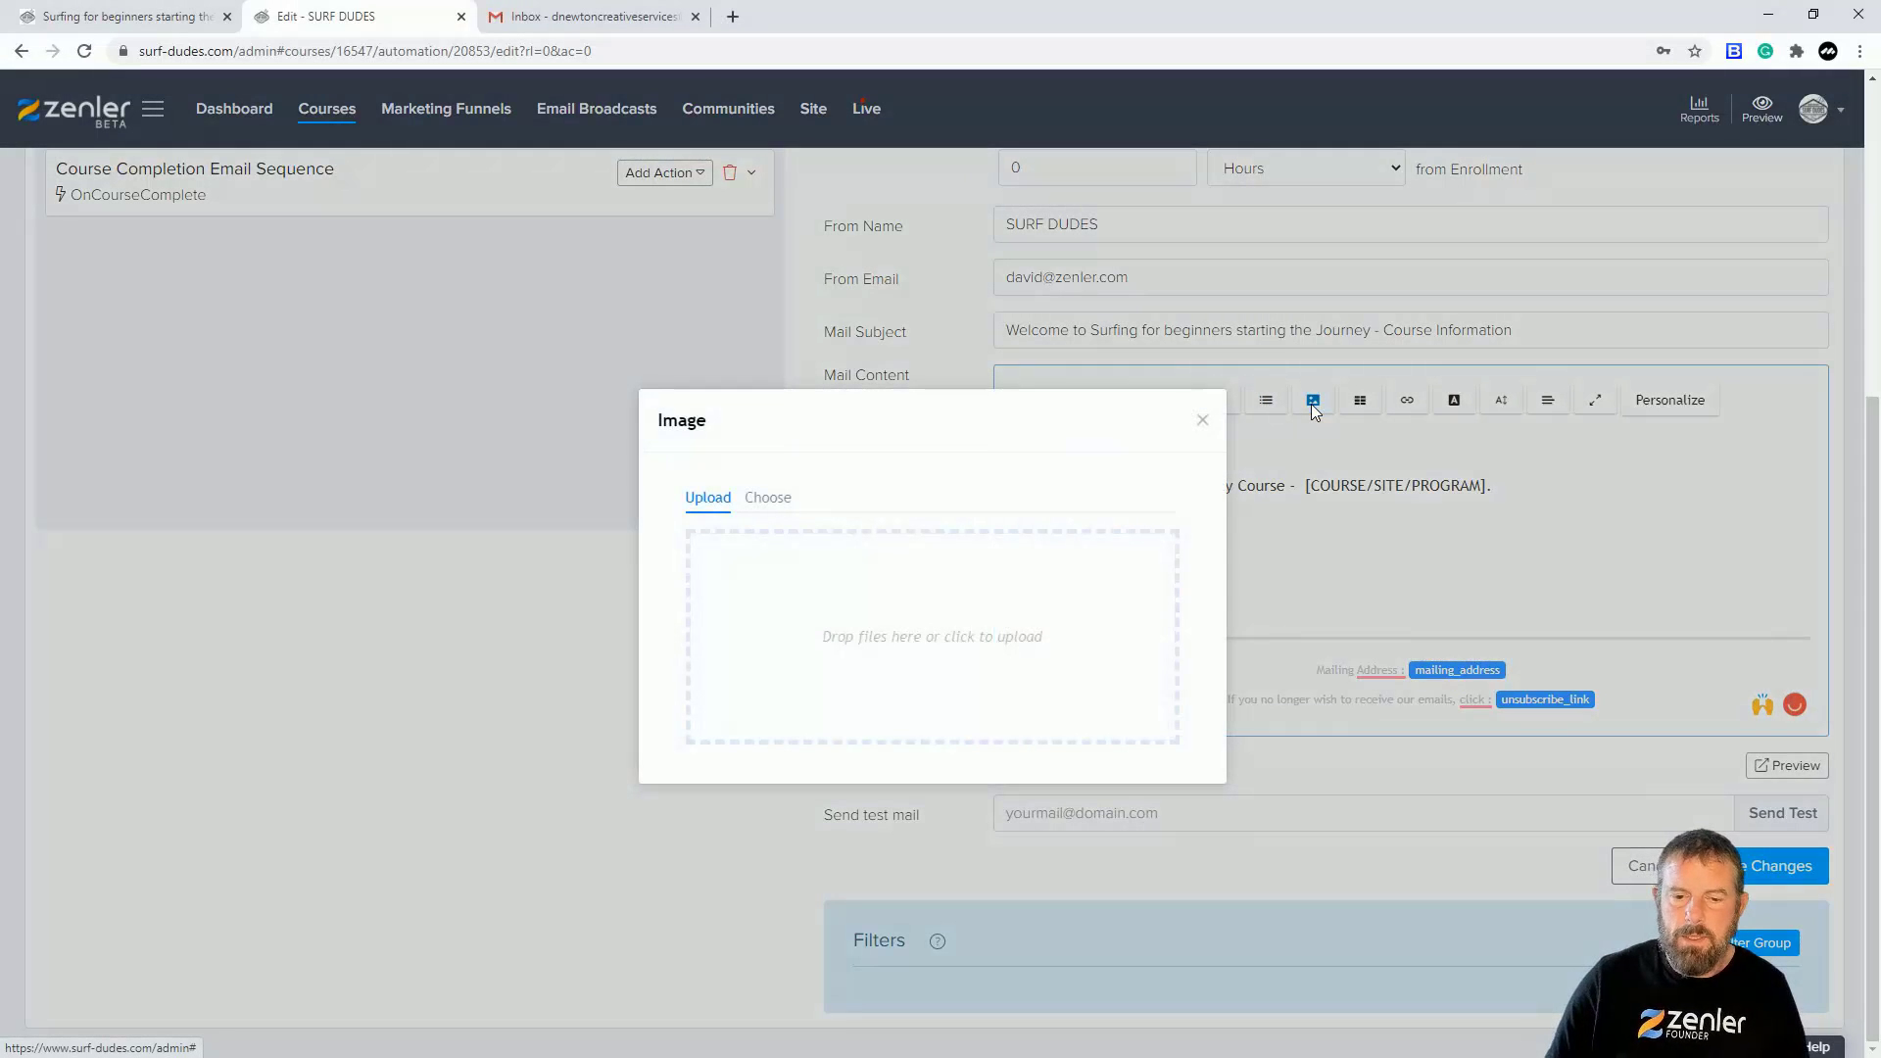
pyautogui.click(766, 501)
pyautogui.click(768, 583)
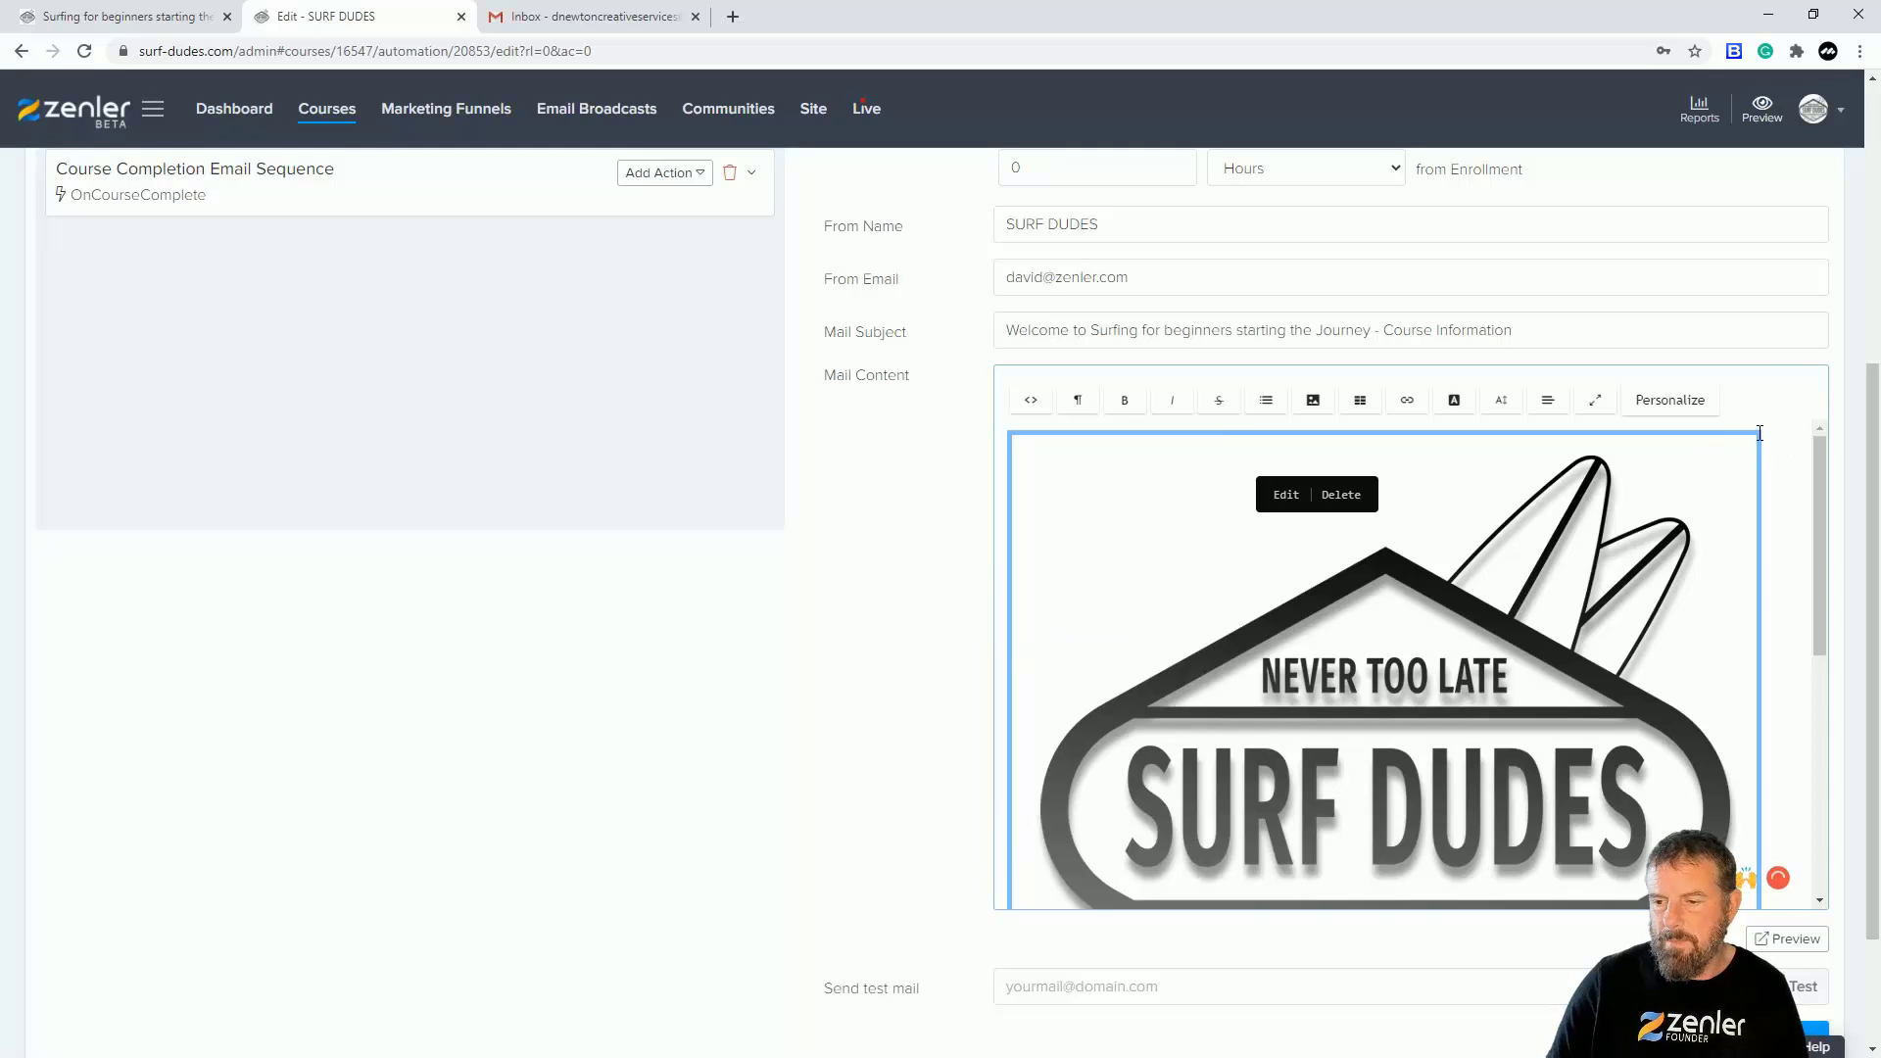
# Step: Shrink the Surf Dudes logo in the mail content proportionally to about 30% of its inserted width
pyautogui.click(1758, 437)
pyautogui.click(1729, 463)
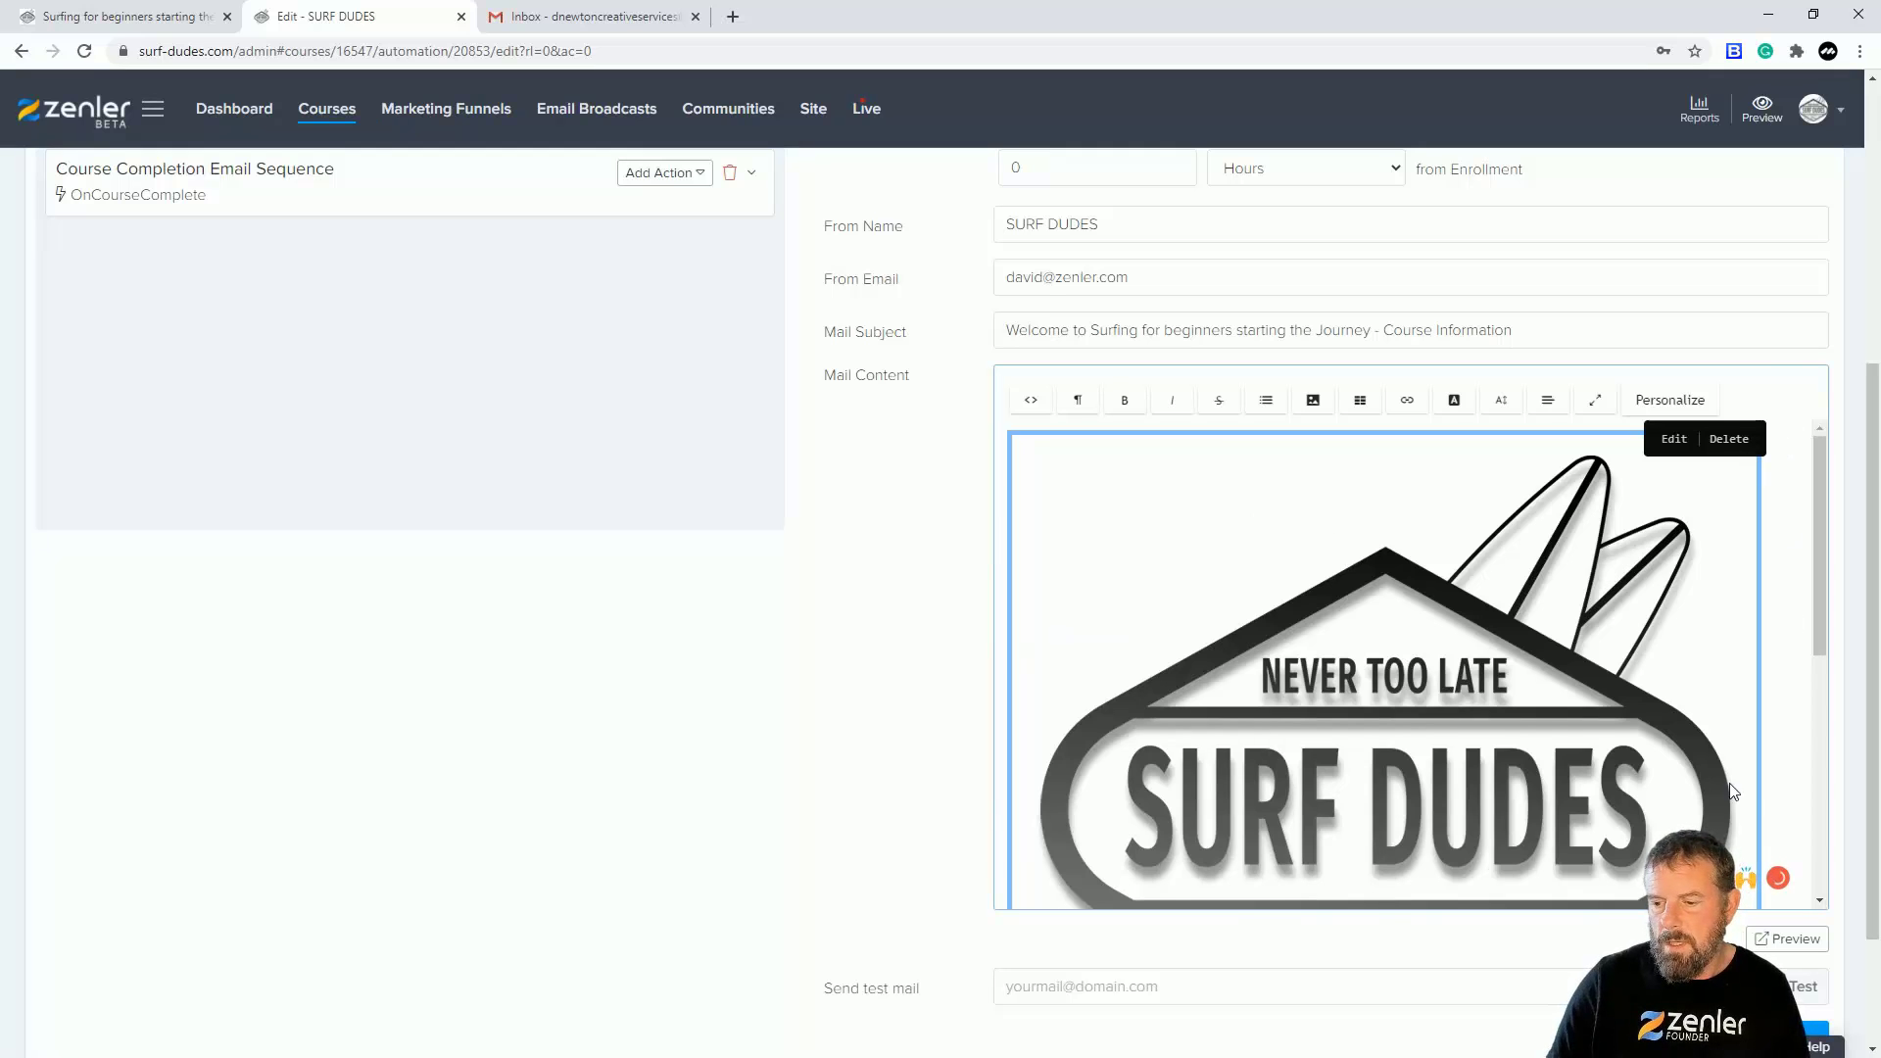
pyautogui.scroll(-2, 1733, 792)
pyautogui.scroll(-2, 1683, 768)
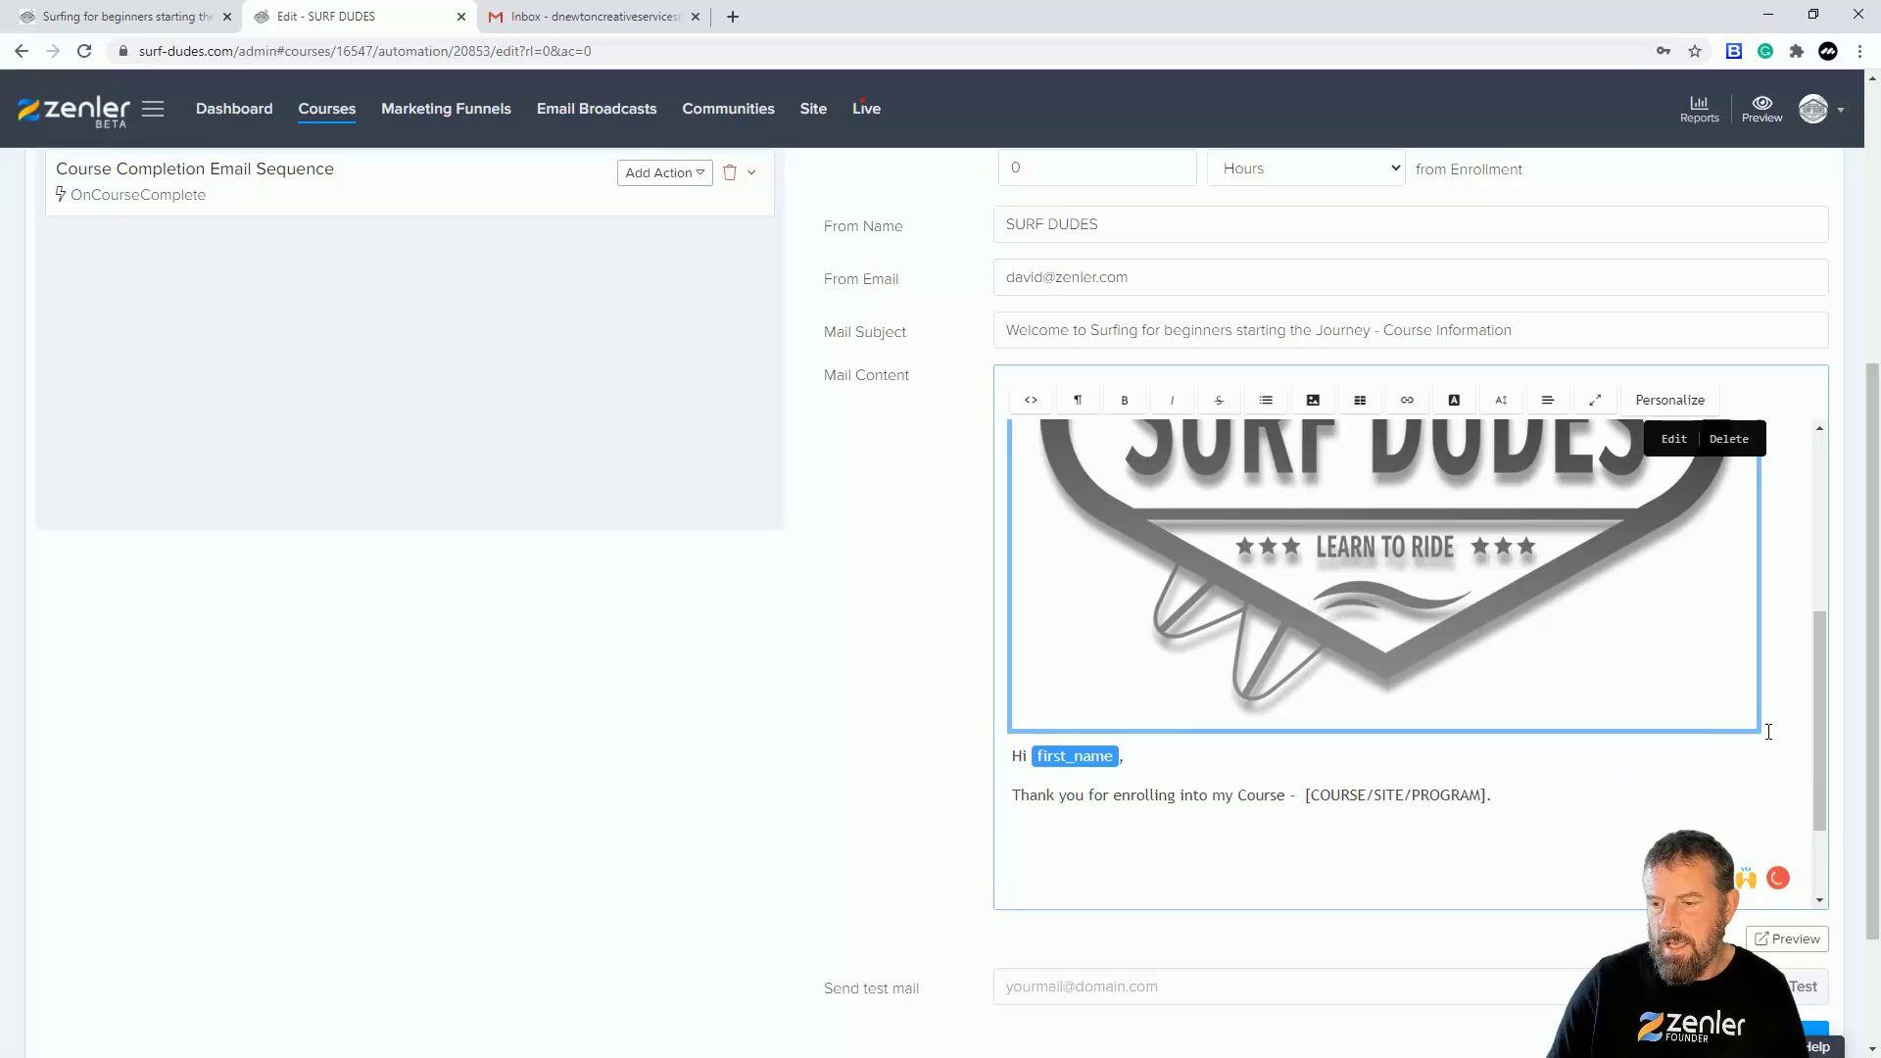
pyautogui.moveTo(1755, 727); pyautogui.dragTo(1702, 696)
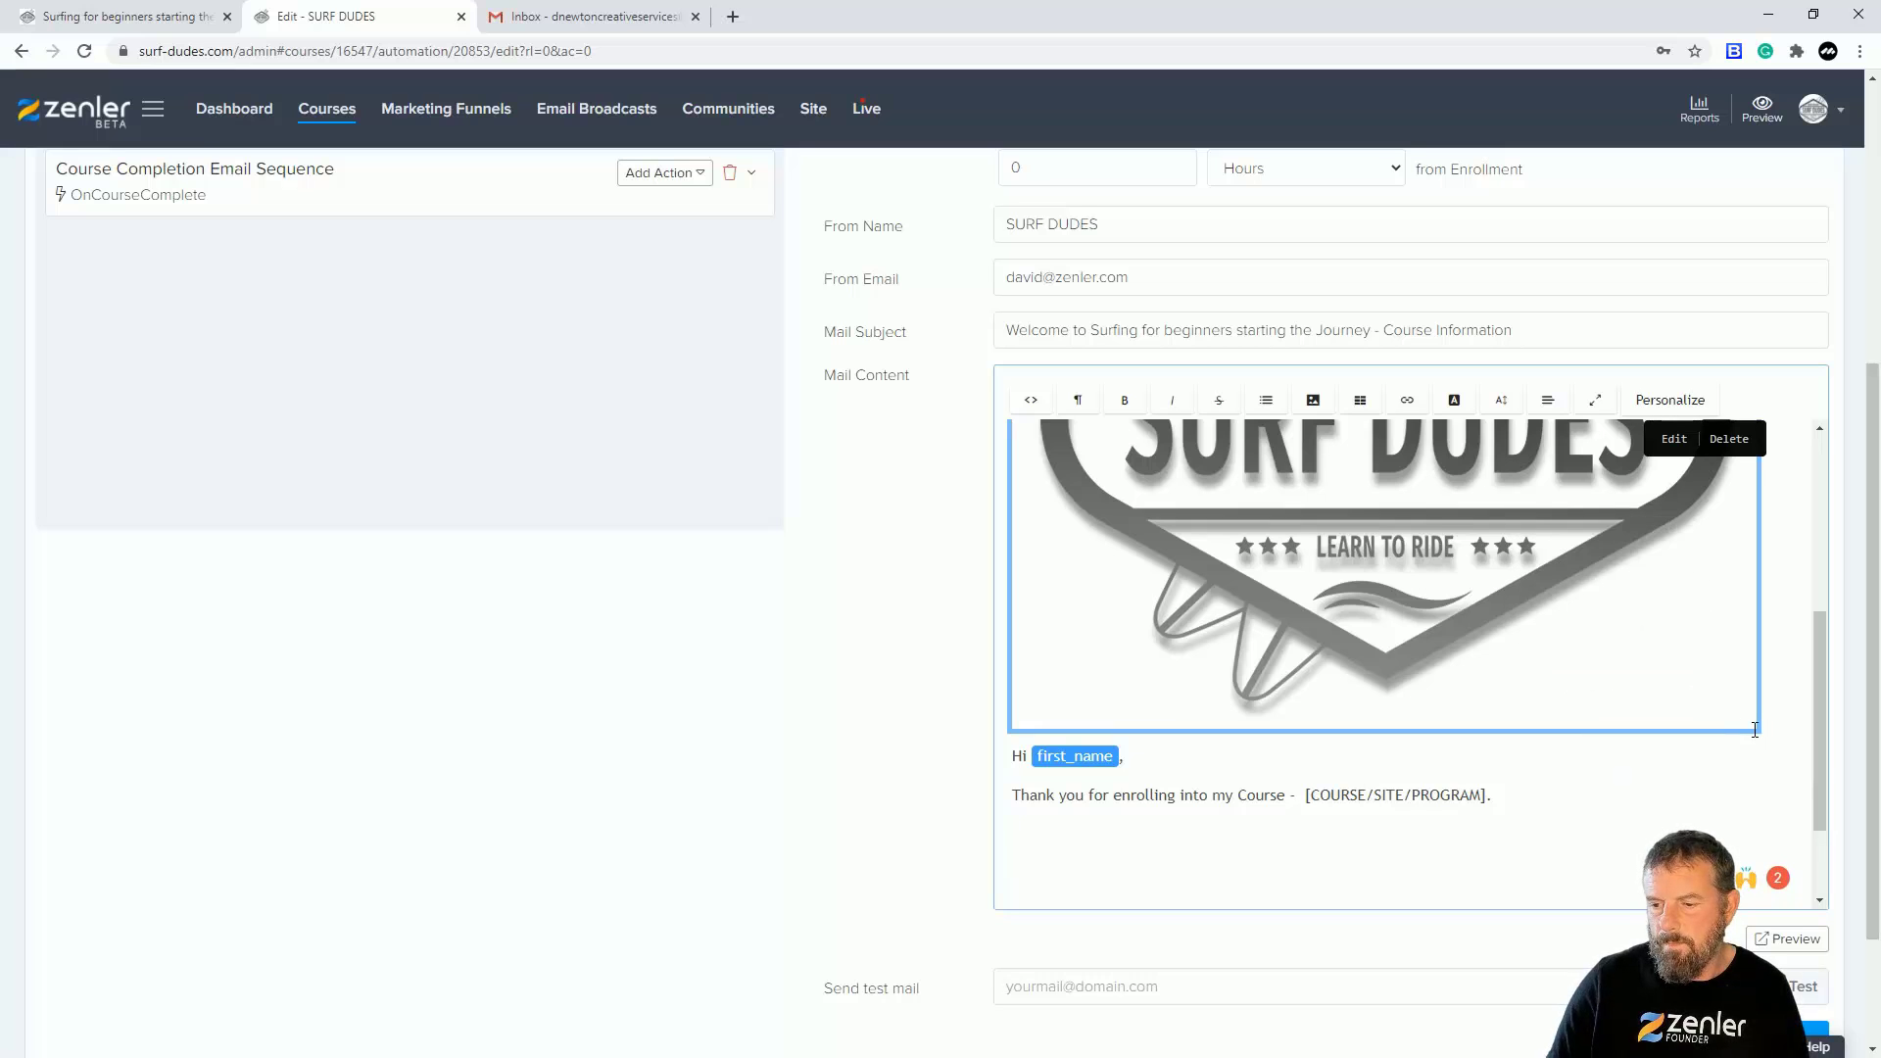
pyautogui.click(1708, 643)
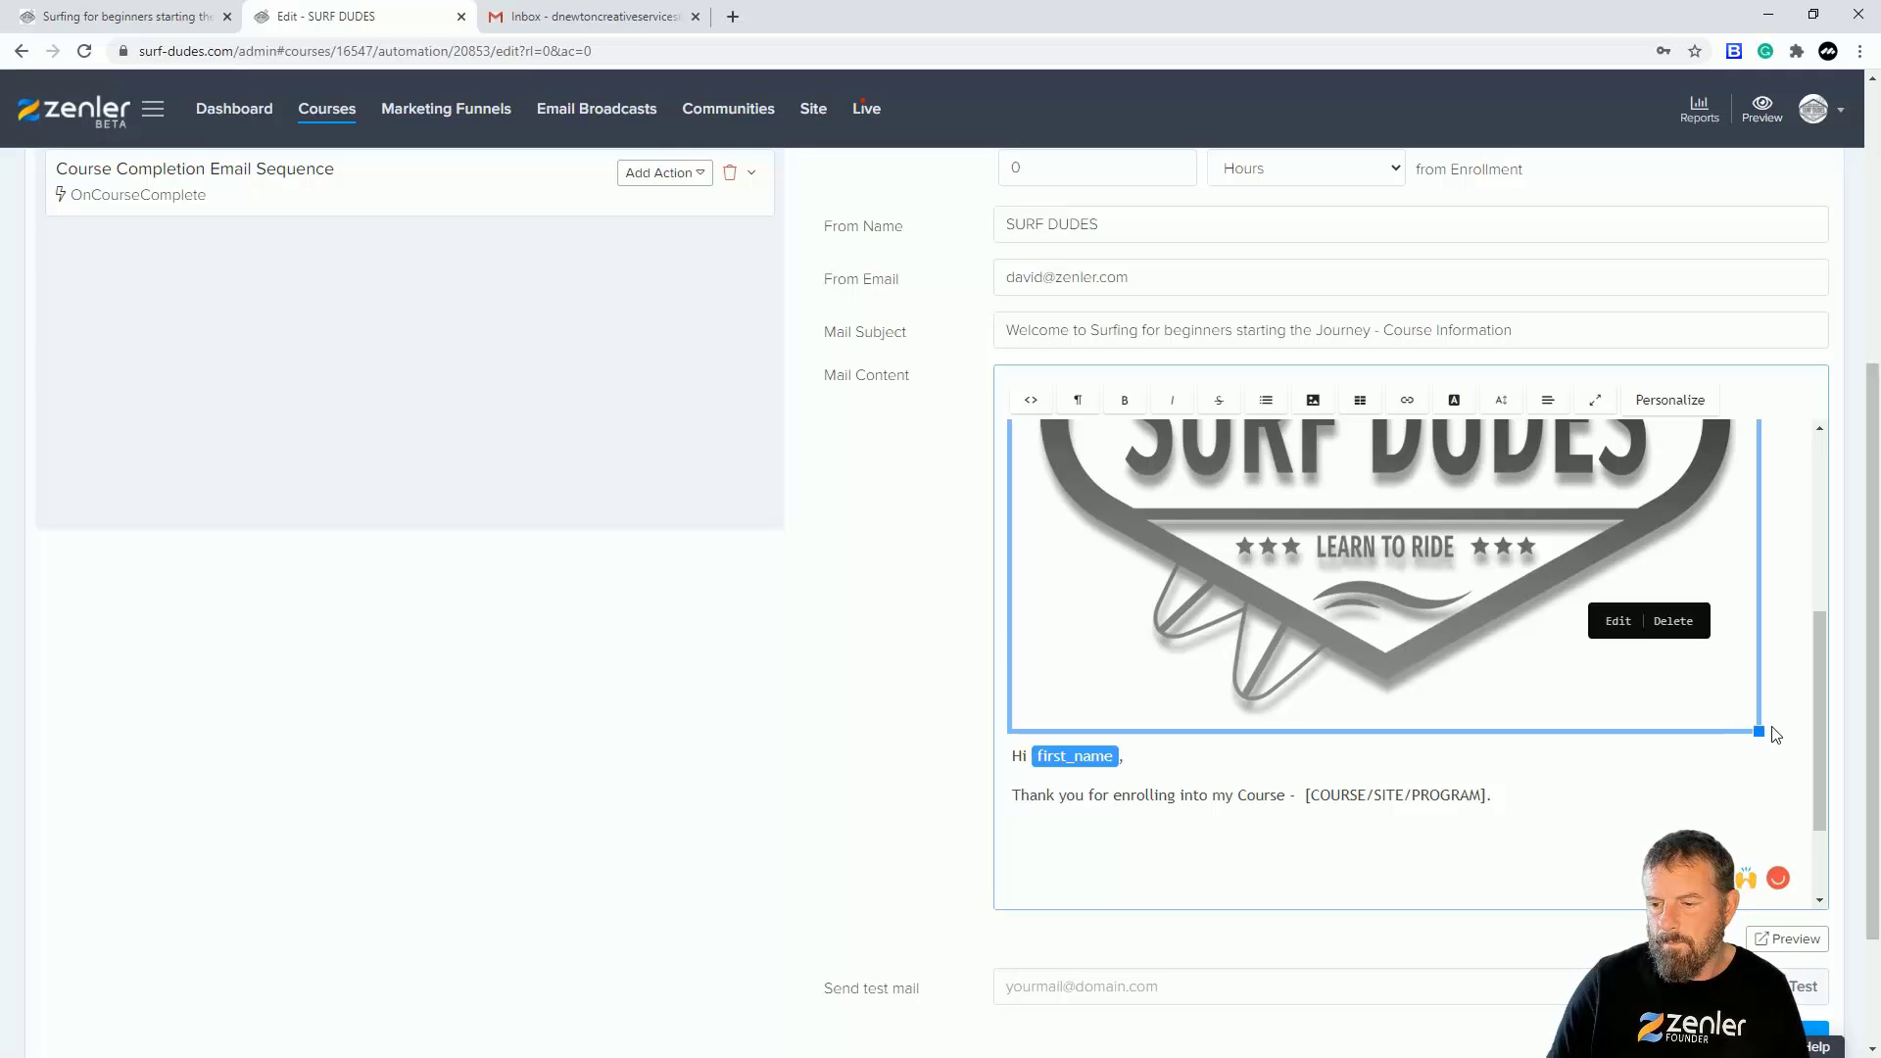
pyautogui.moveTo(1760, 730); pyautogui.dragTo(1490, 595)
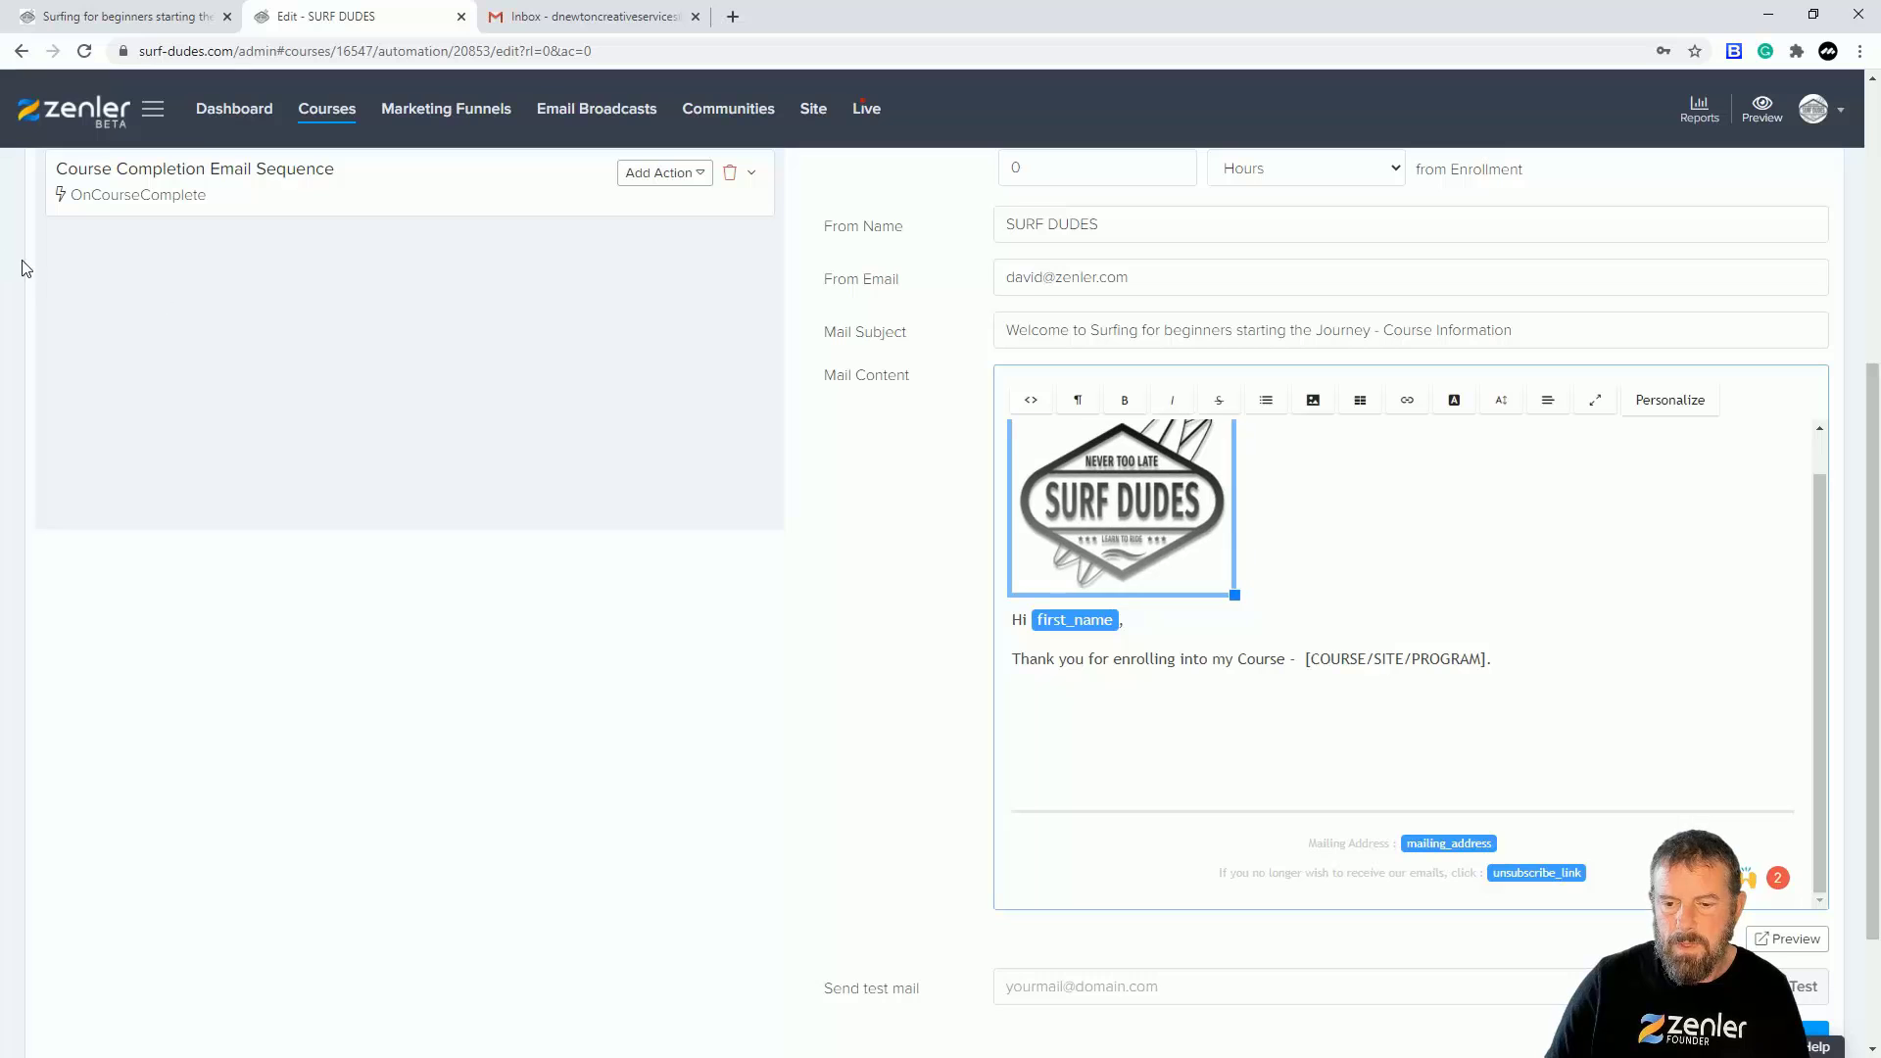
pyautogui.click(1234, 577)
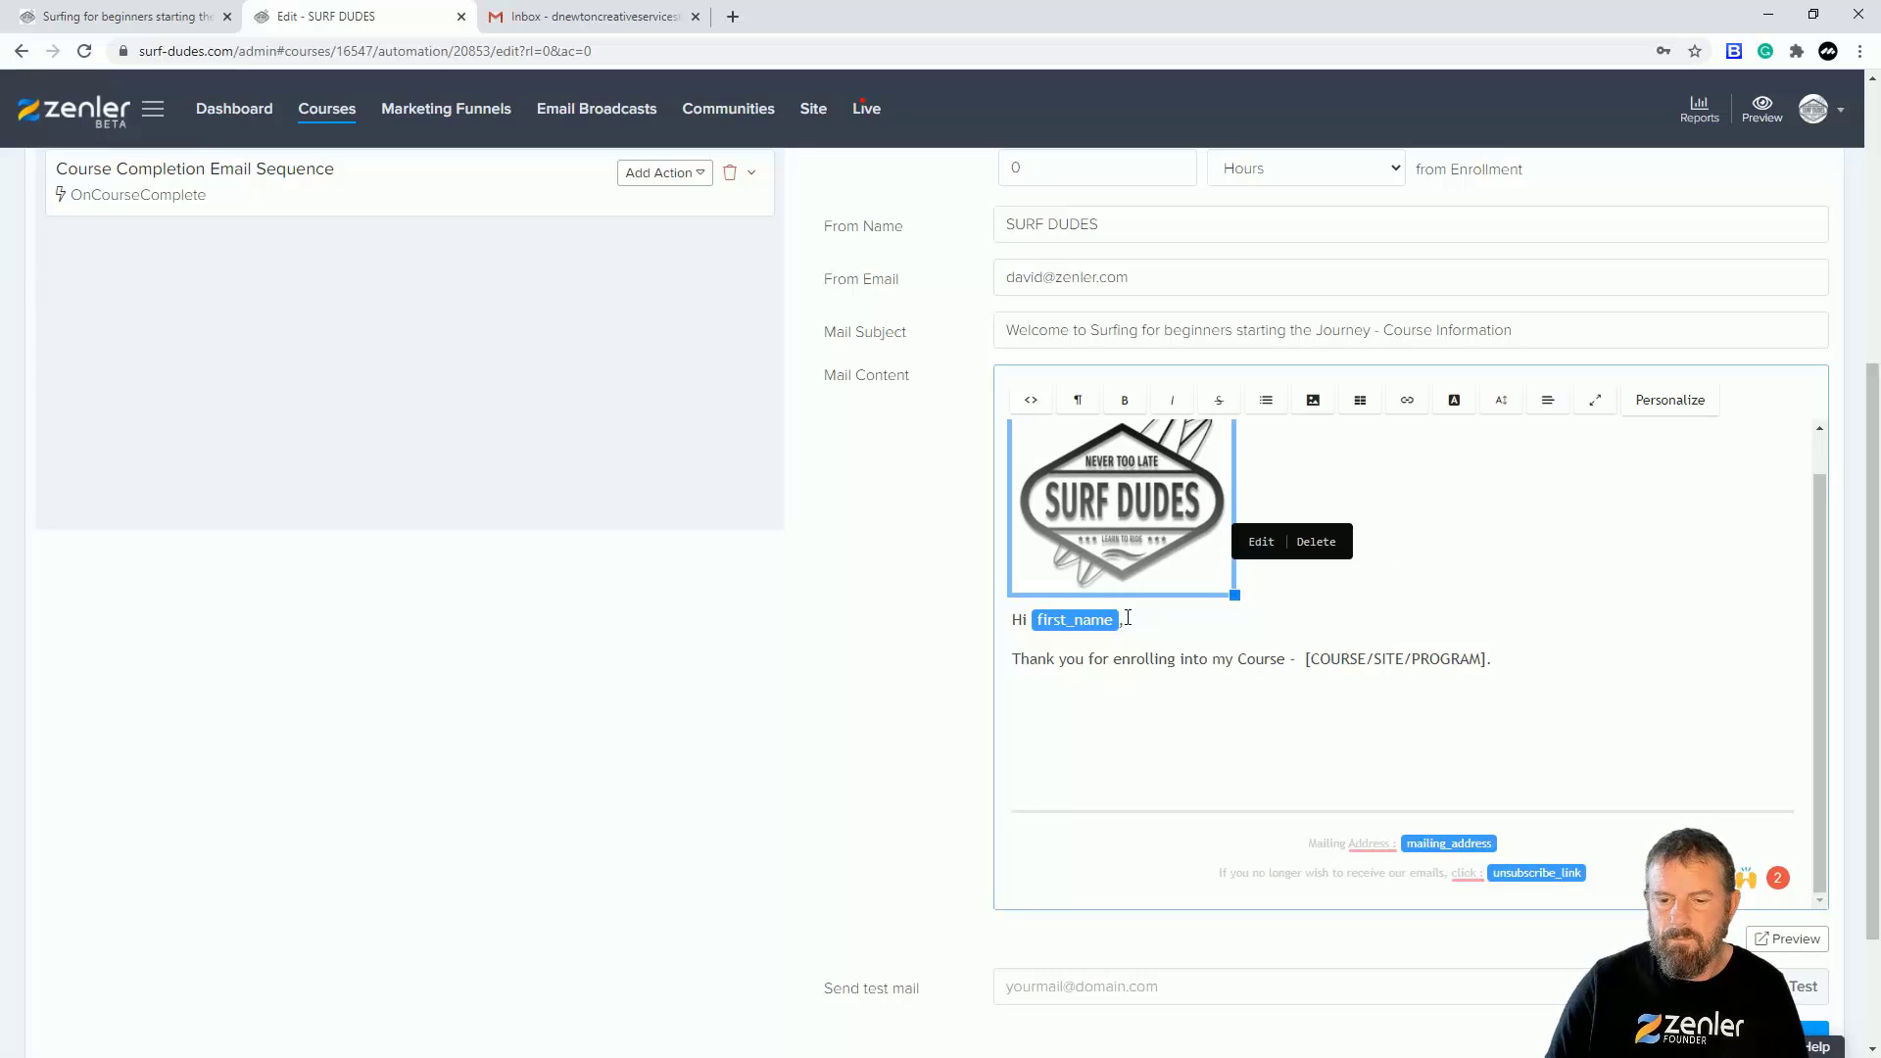
# Step: Replace "Hi" before the first_name field with "Welcome"
pyautogui.click(1124, 619)
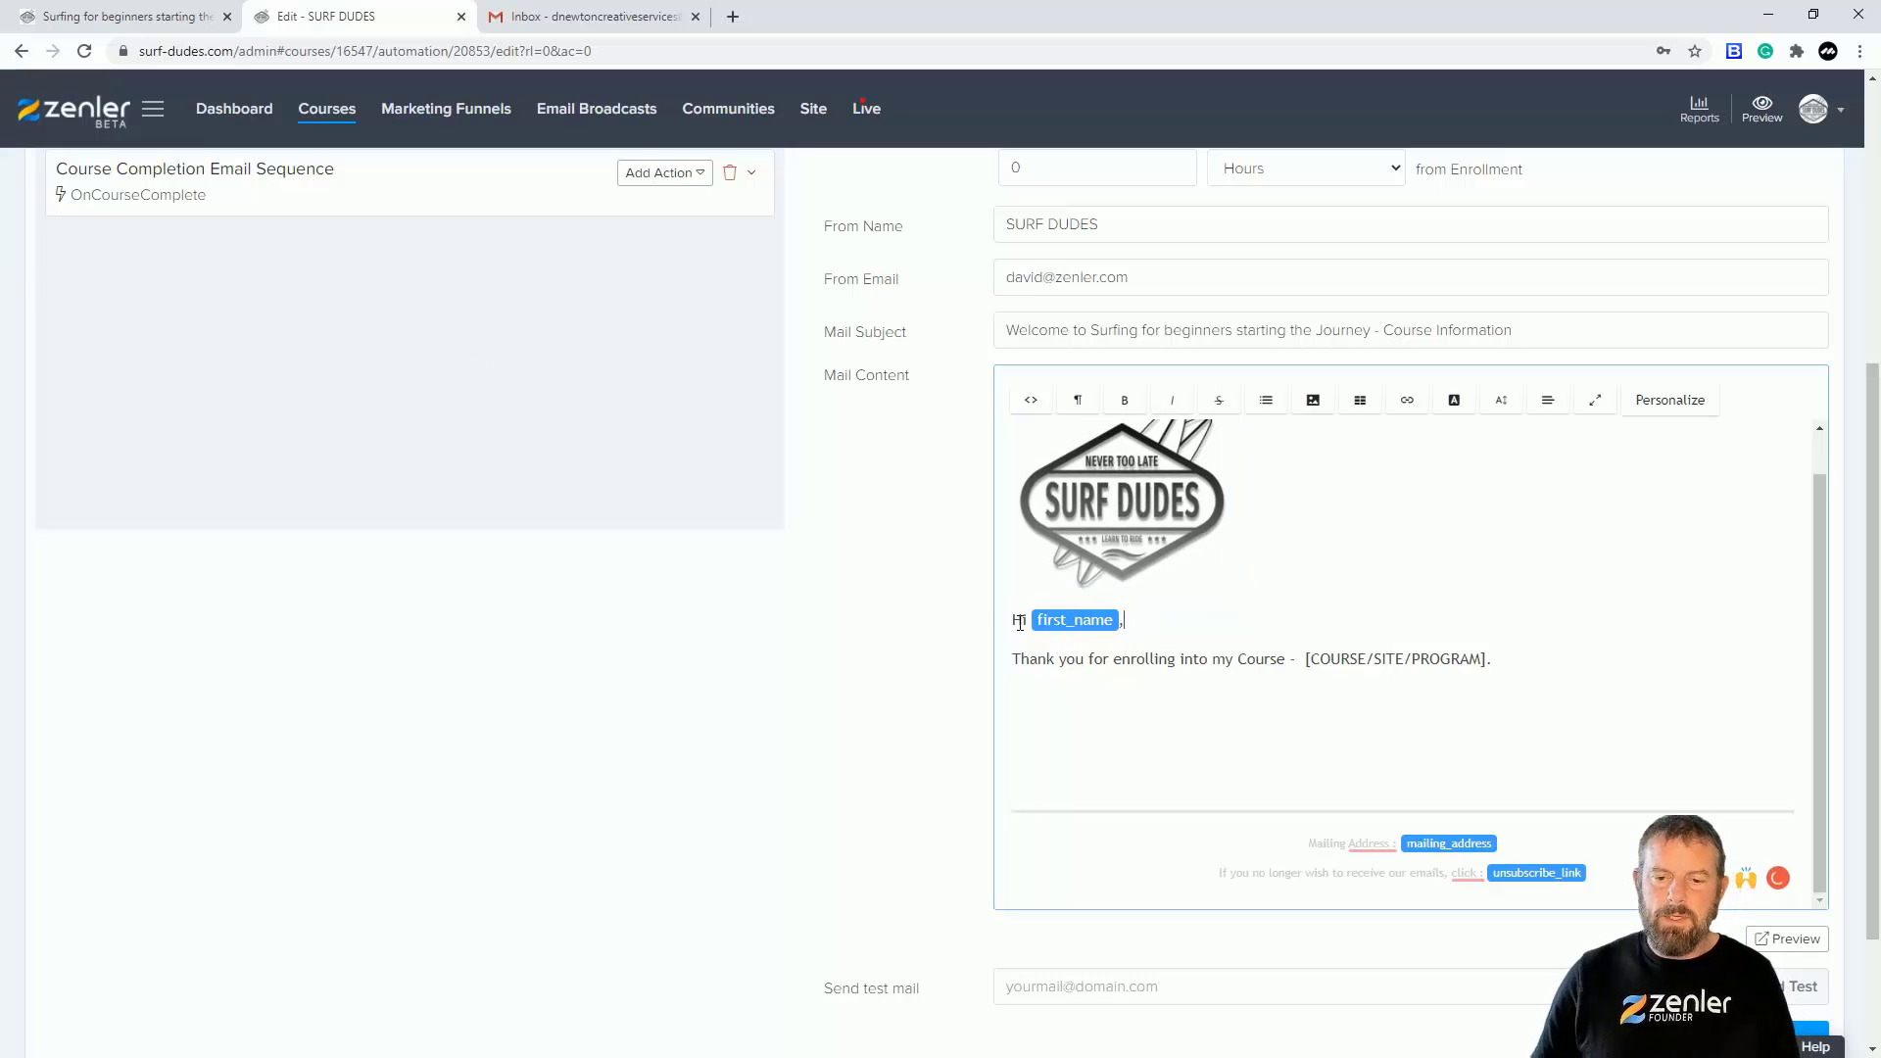
pyautogui.moveTo(1031, 618); pyautogui.dragTo(1013, 619)
pyautogui.write('Welcome')
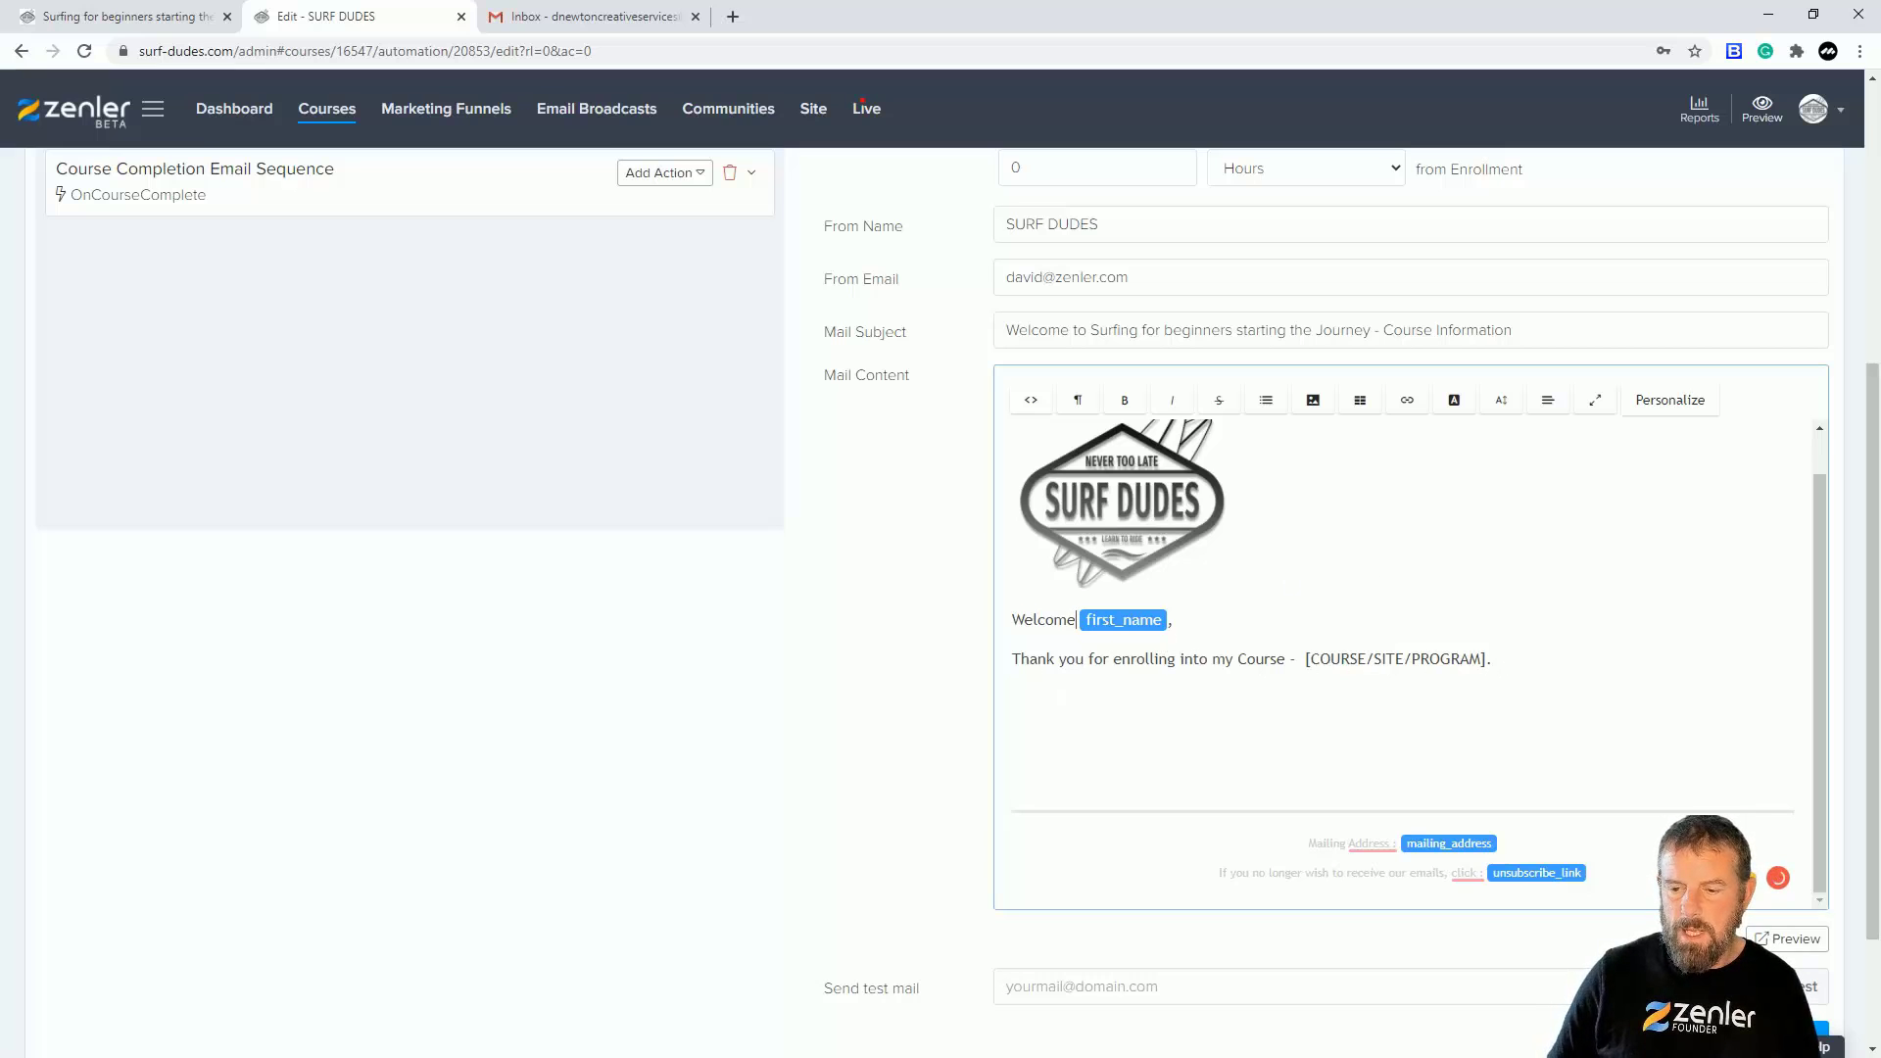
# Step: Replace the [COURSE/SITE/PROGRAM] placeholder with the course_name field and add the line "Please login and start your Journey:" below it
pyautogui.moveTo(1492, 659); pyautogui.dragTo(1306, 658)
pyautogui.click(1663, 401)
pyautogui.click(1041, 564)
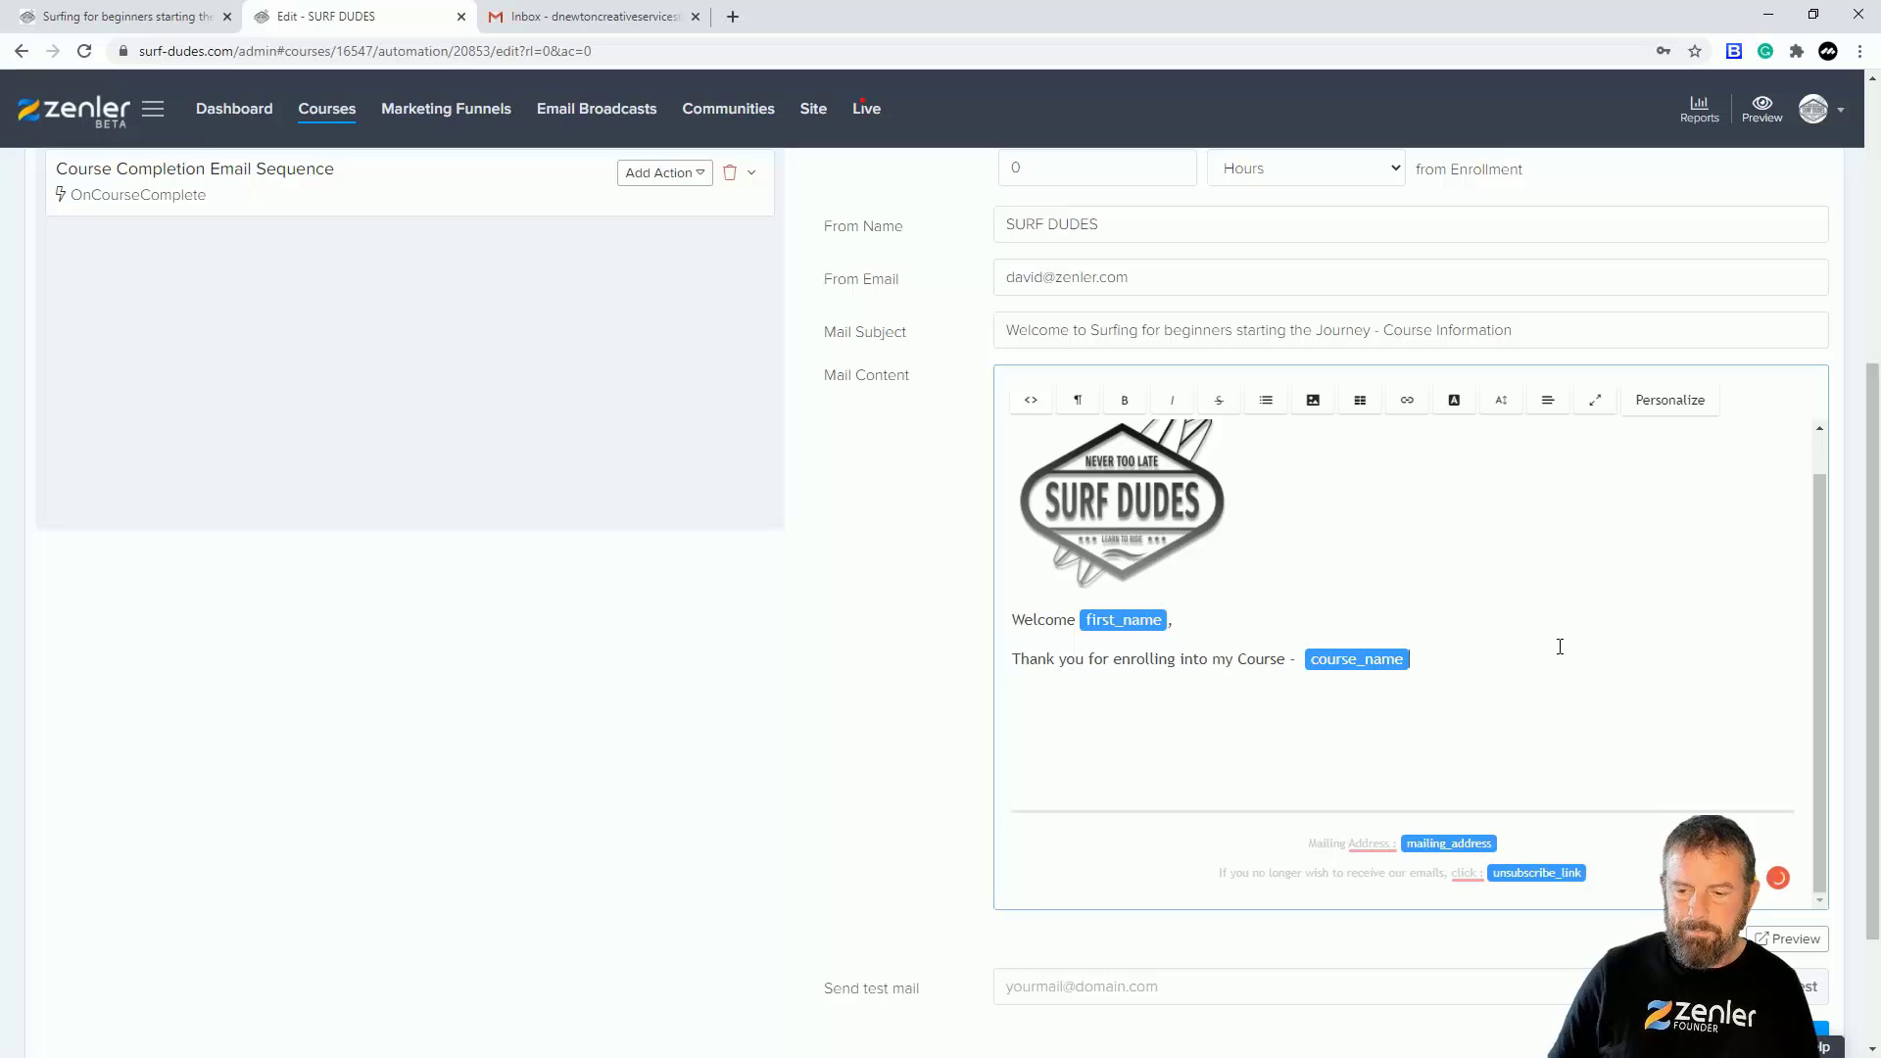
pyautogui.press('Return')
pyautogui.write('Please login and start your Journey :')
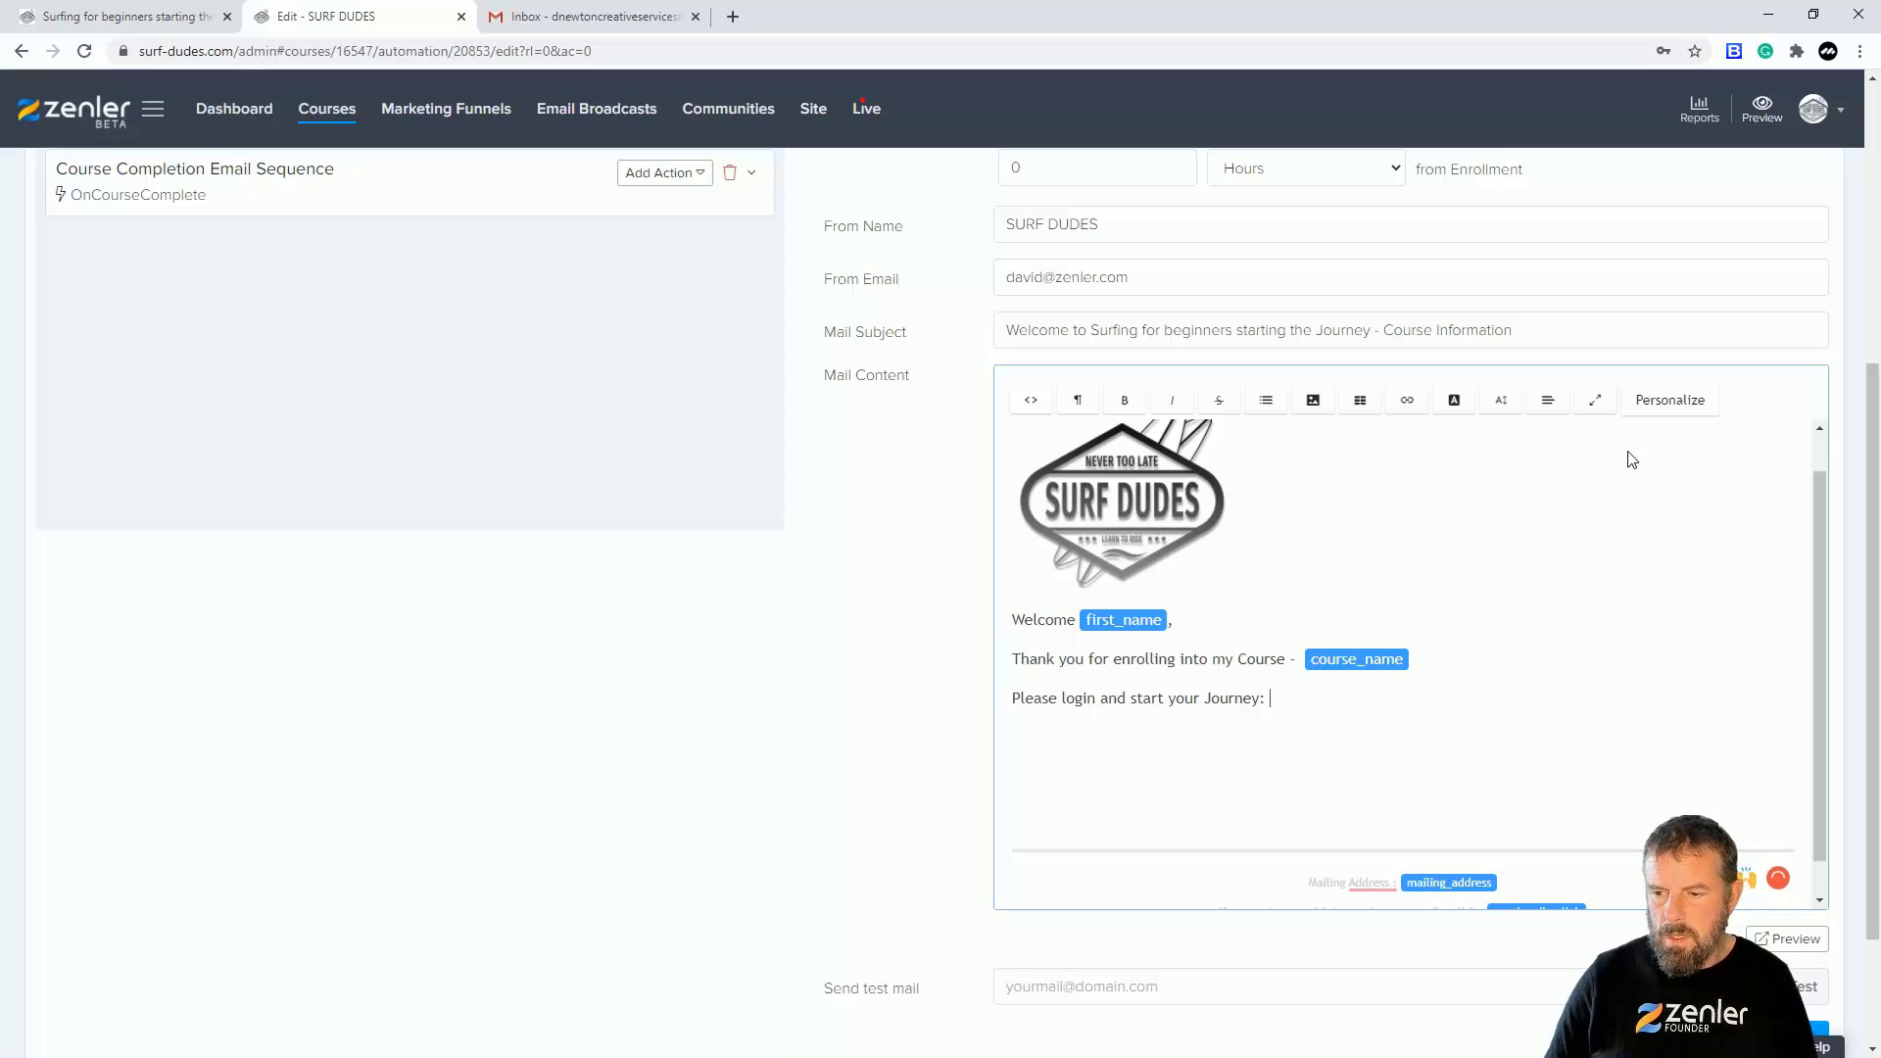
# Step: Insert the course_access_url field after "Please login and start your Journey:" and start a new line below it
pyautogui.click(1660, 408)
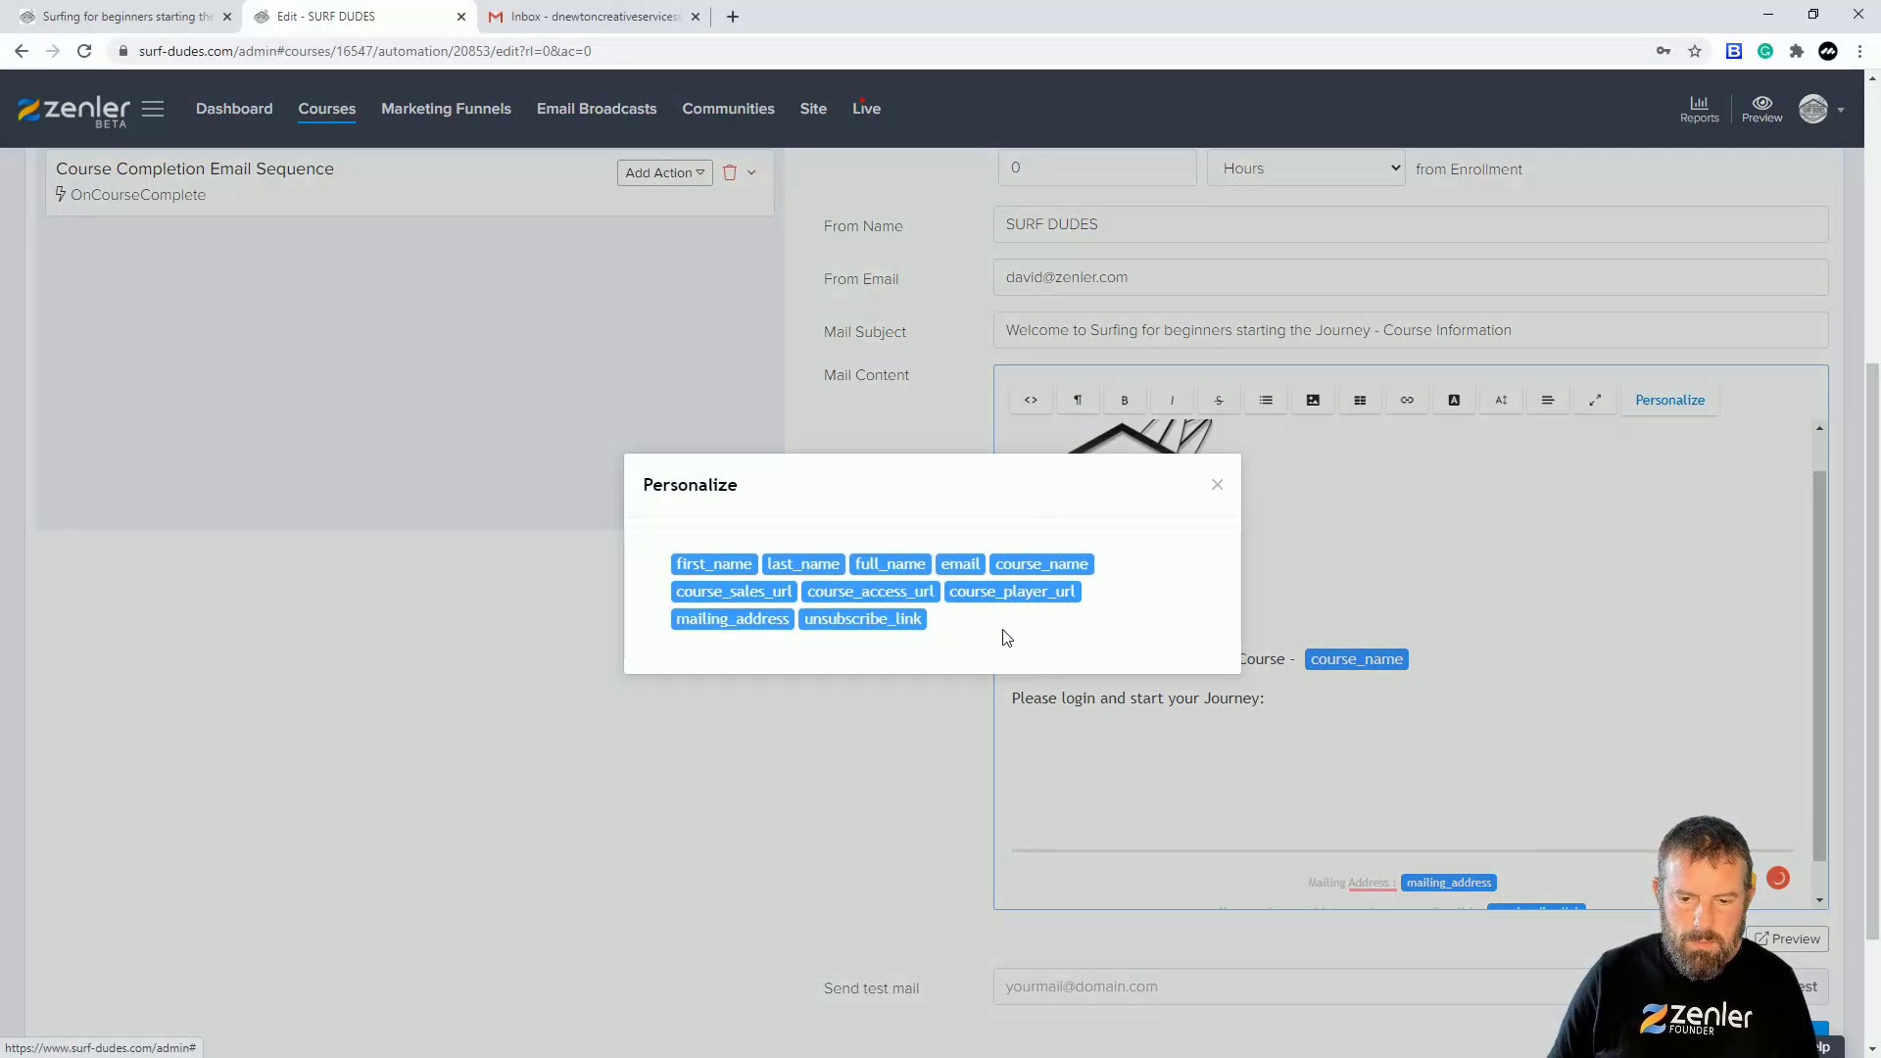
pyautogui.click(849, 594)
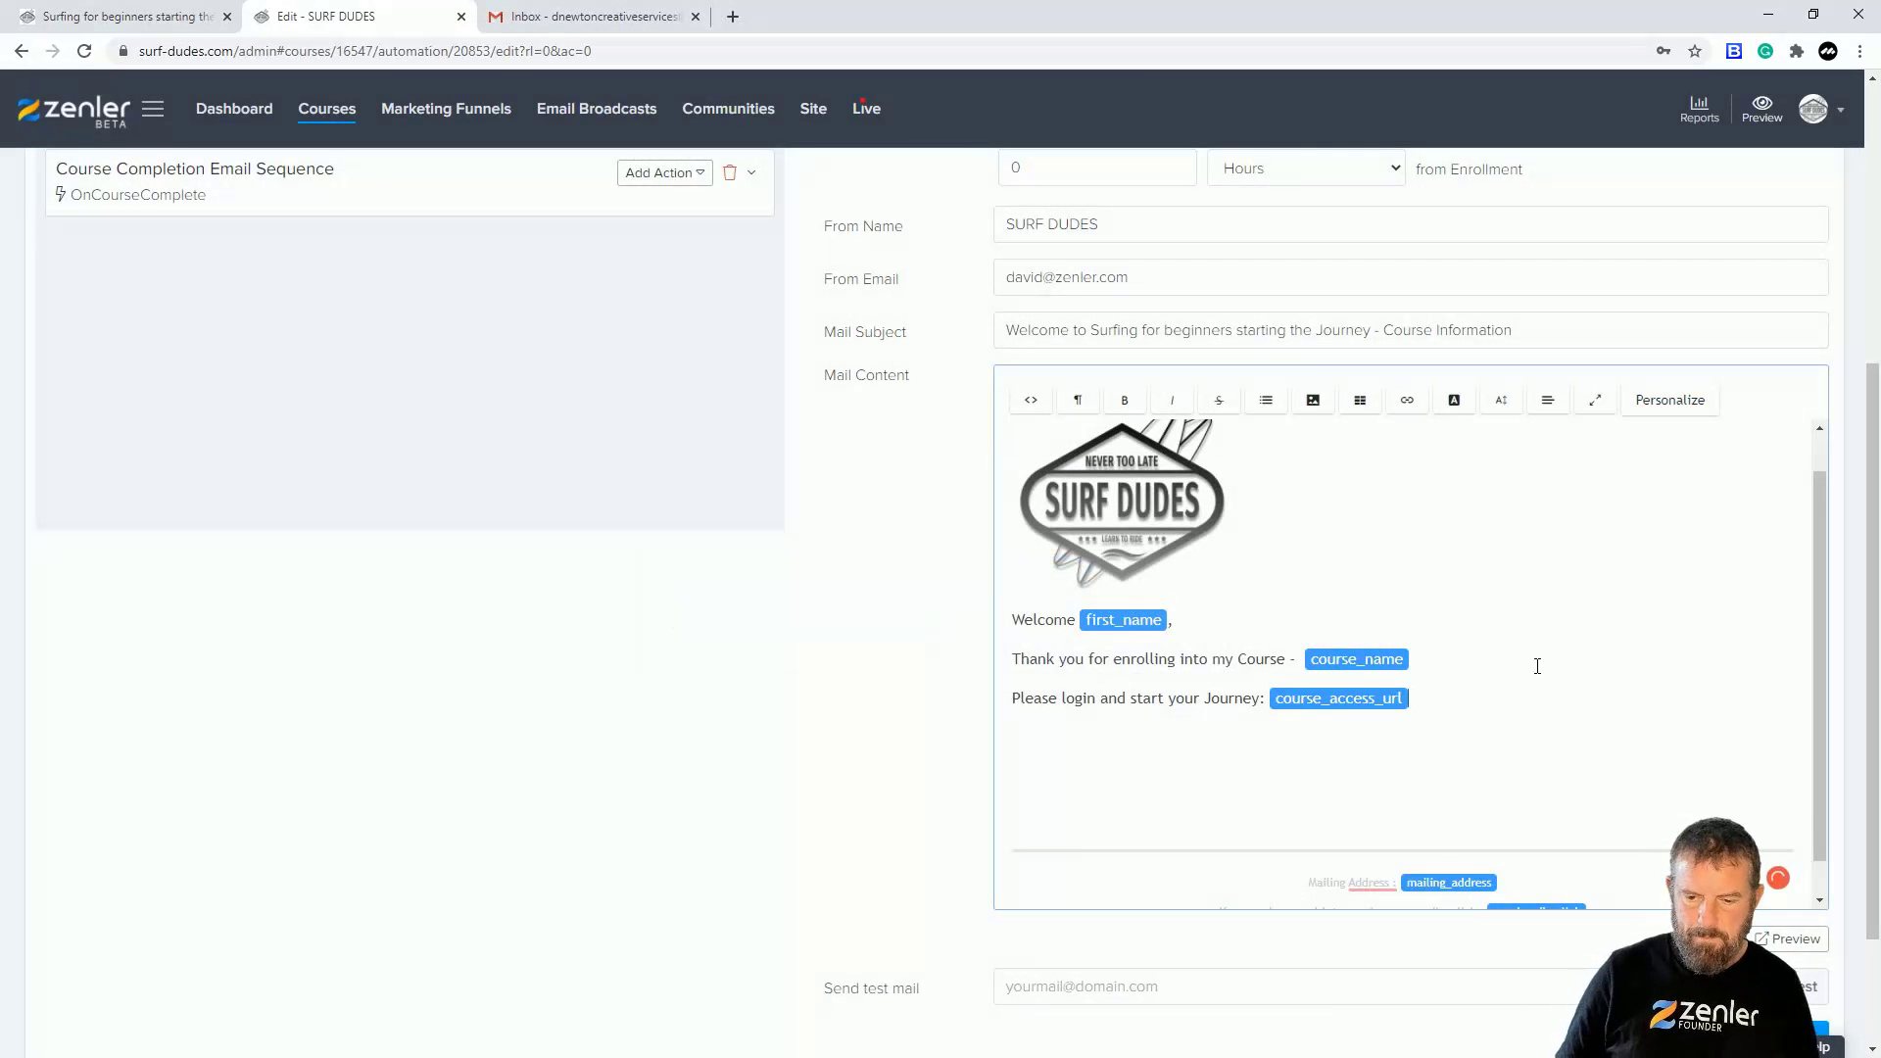
pyautogui.press('Return')
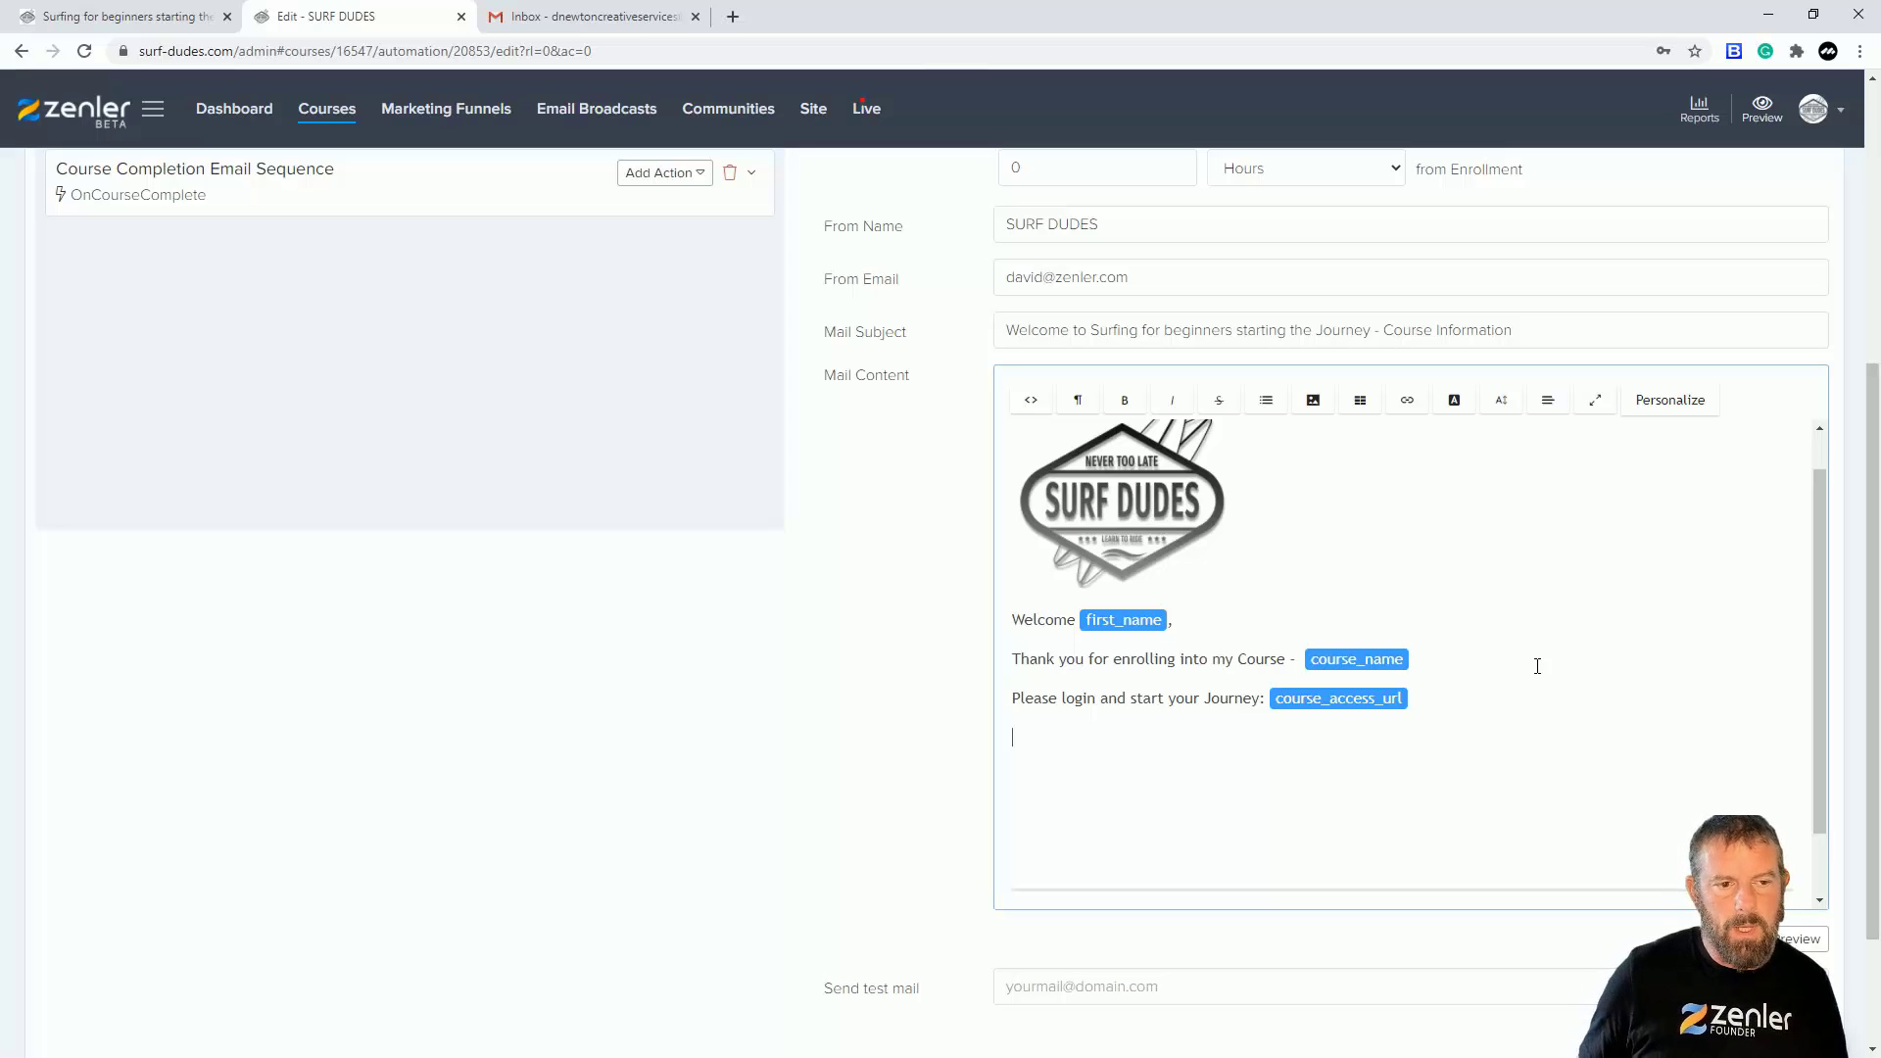
# Step: Open the Surf Dudes site's Support page and copy its web address
pyautogui.click(172, 17)
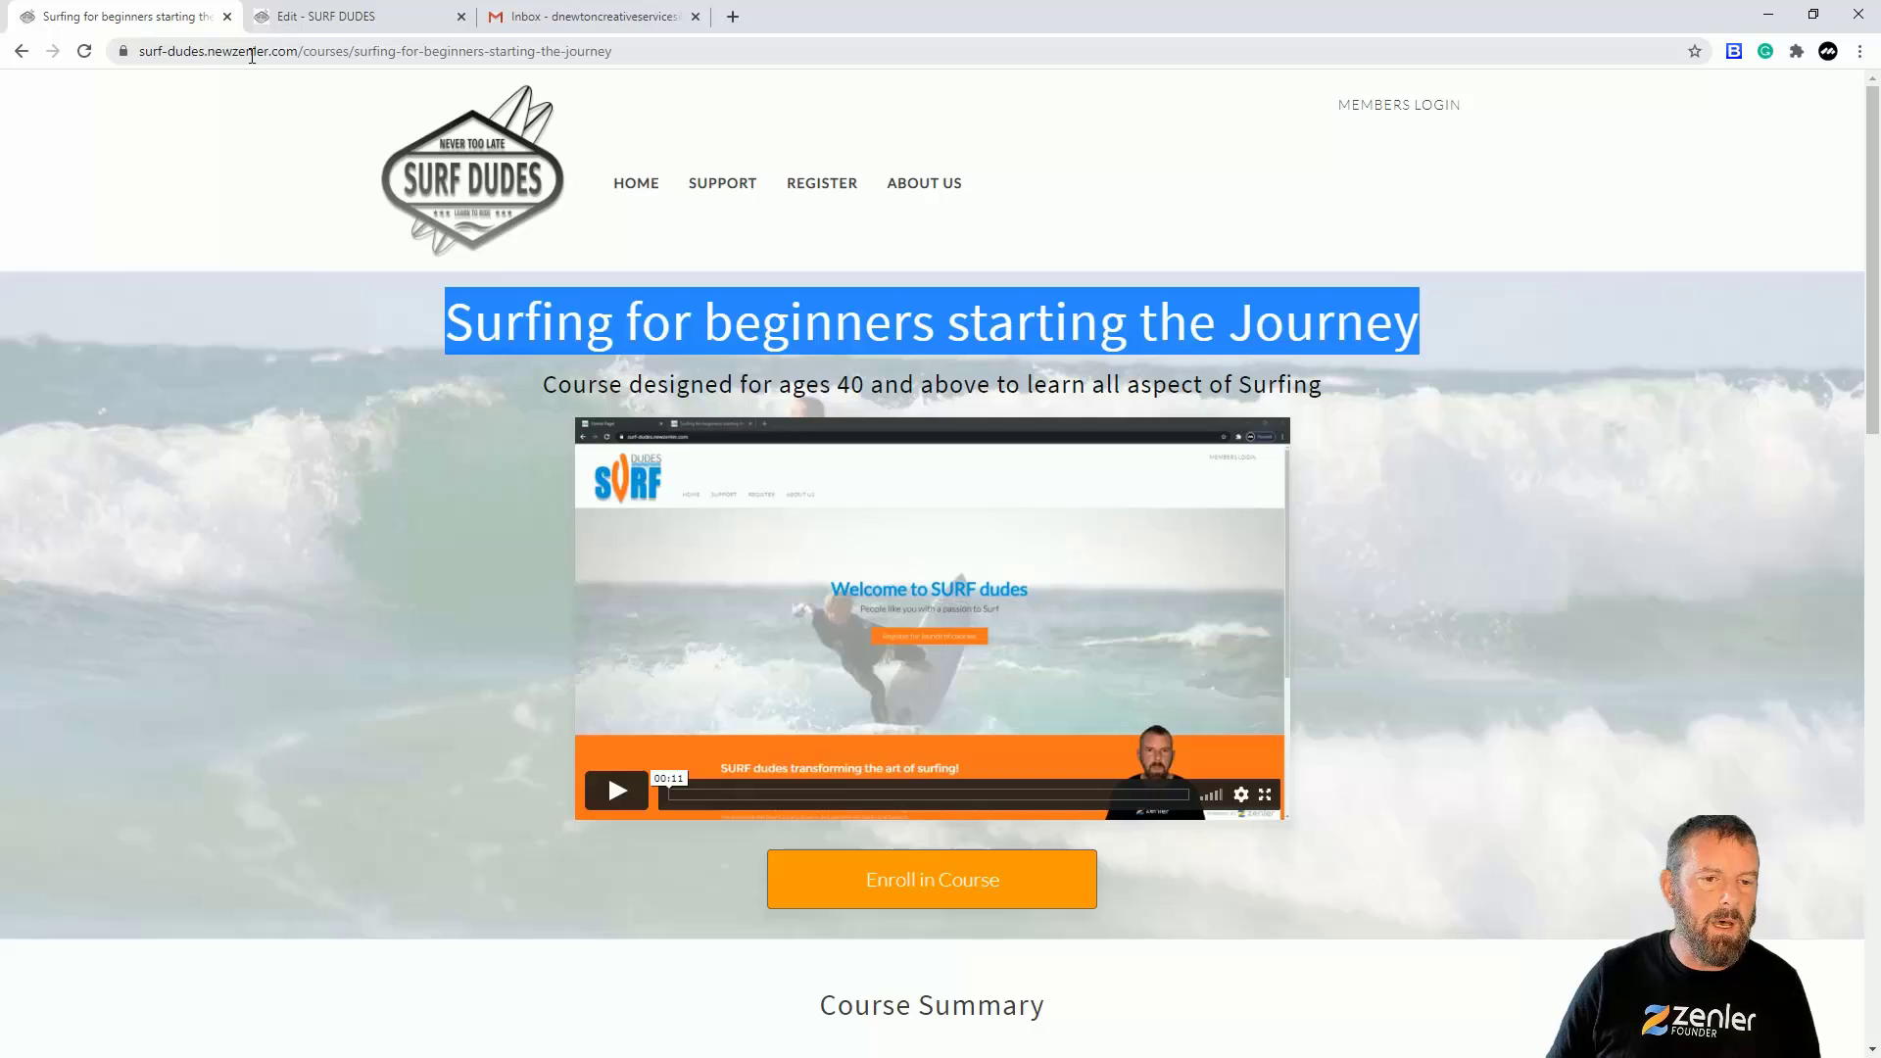
pyautogui.click(252, 49)
pyautogui.click(760, 201)
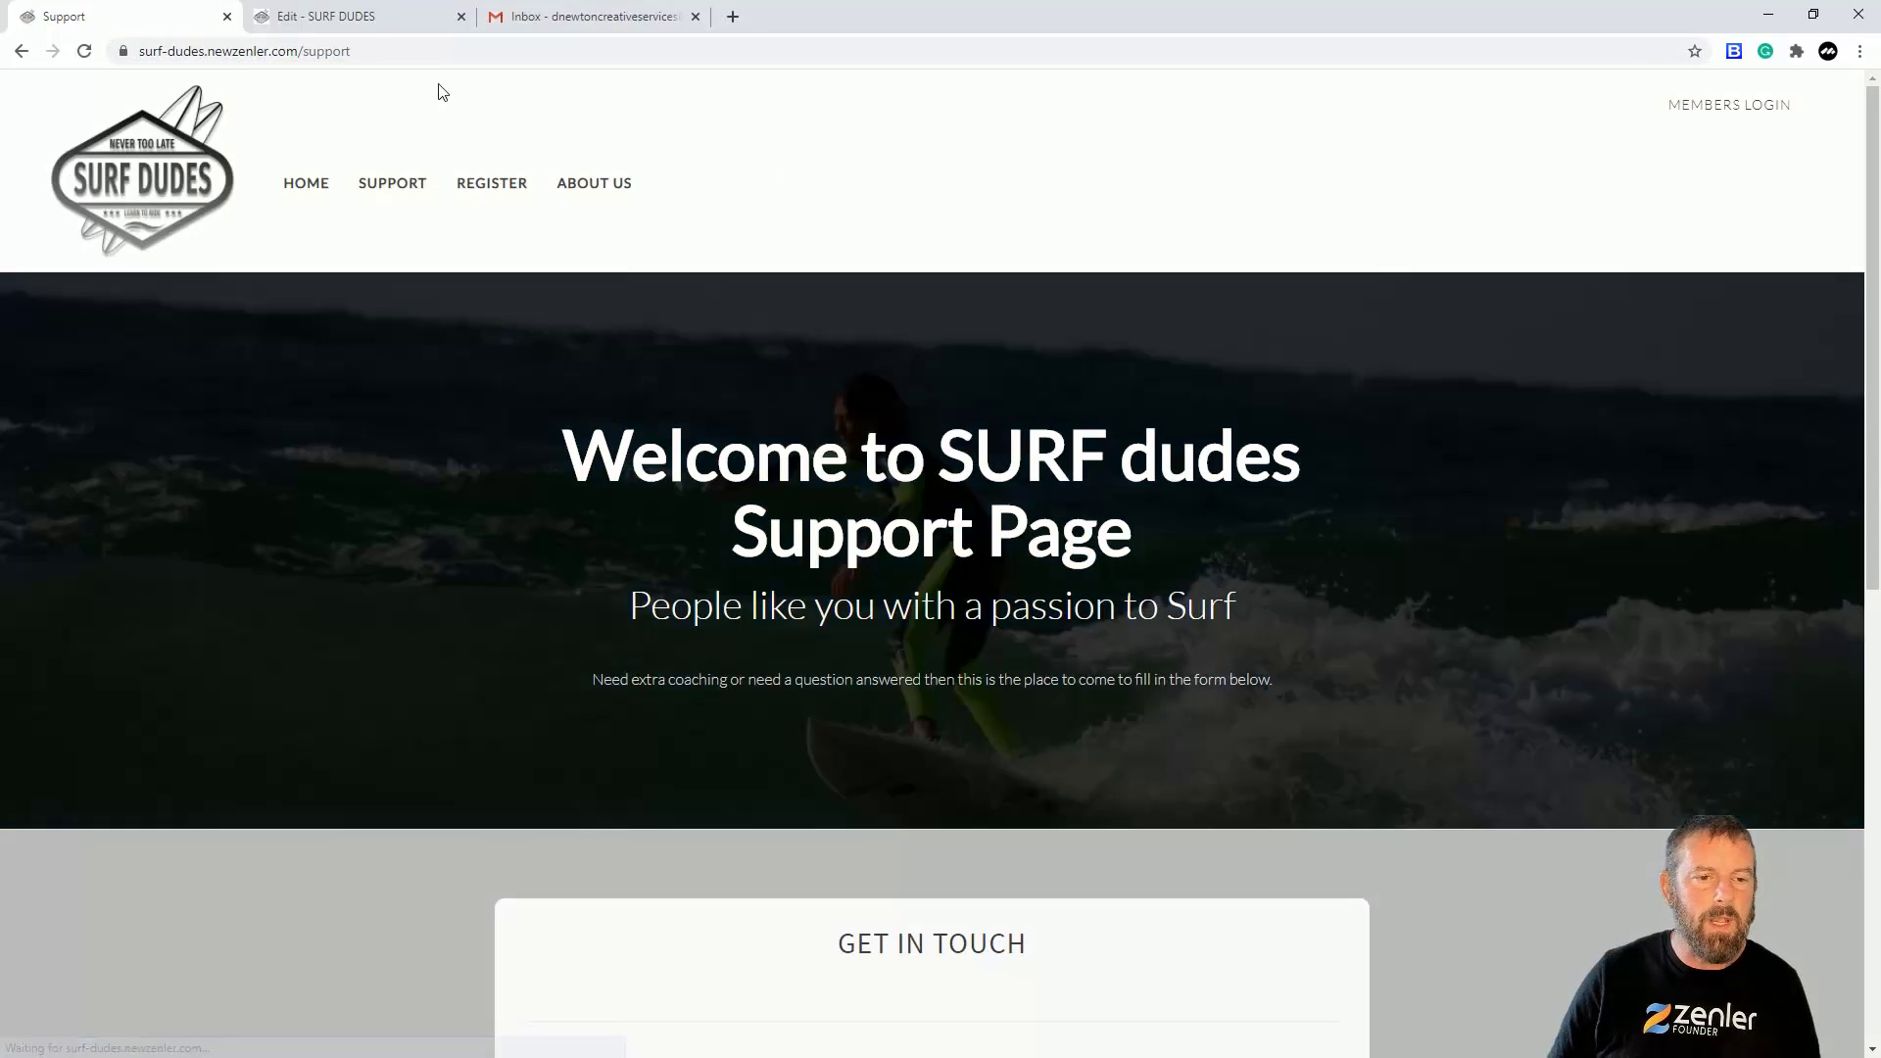
pyautogui.click(342, 51)
pyautogui.hotkey('ctrl', 'c')
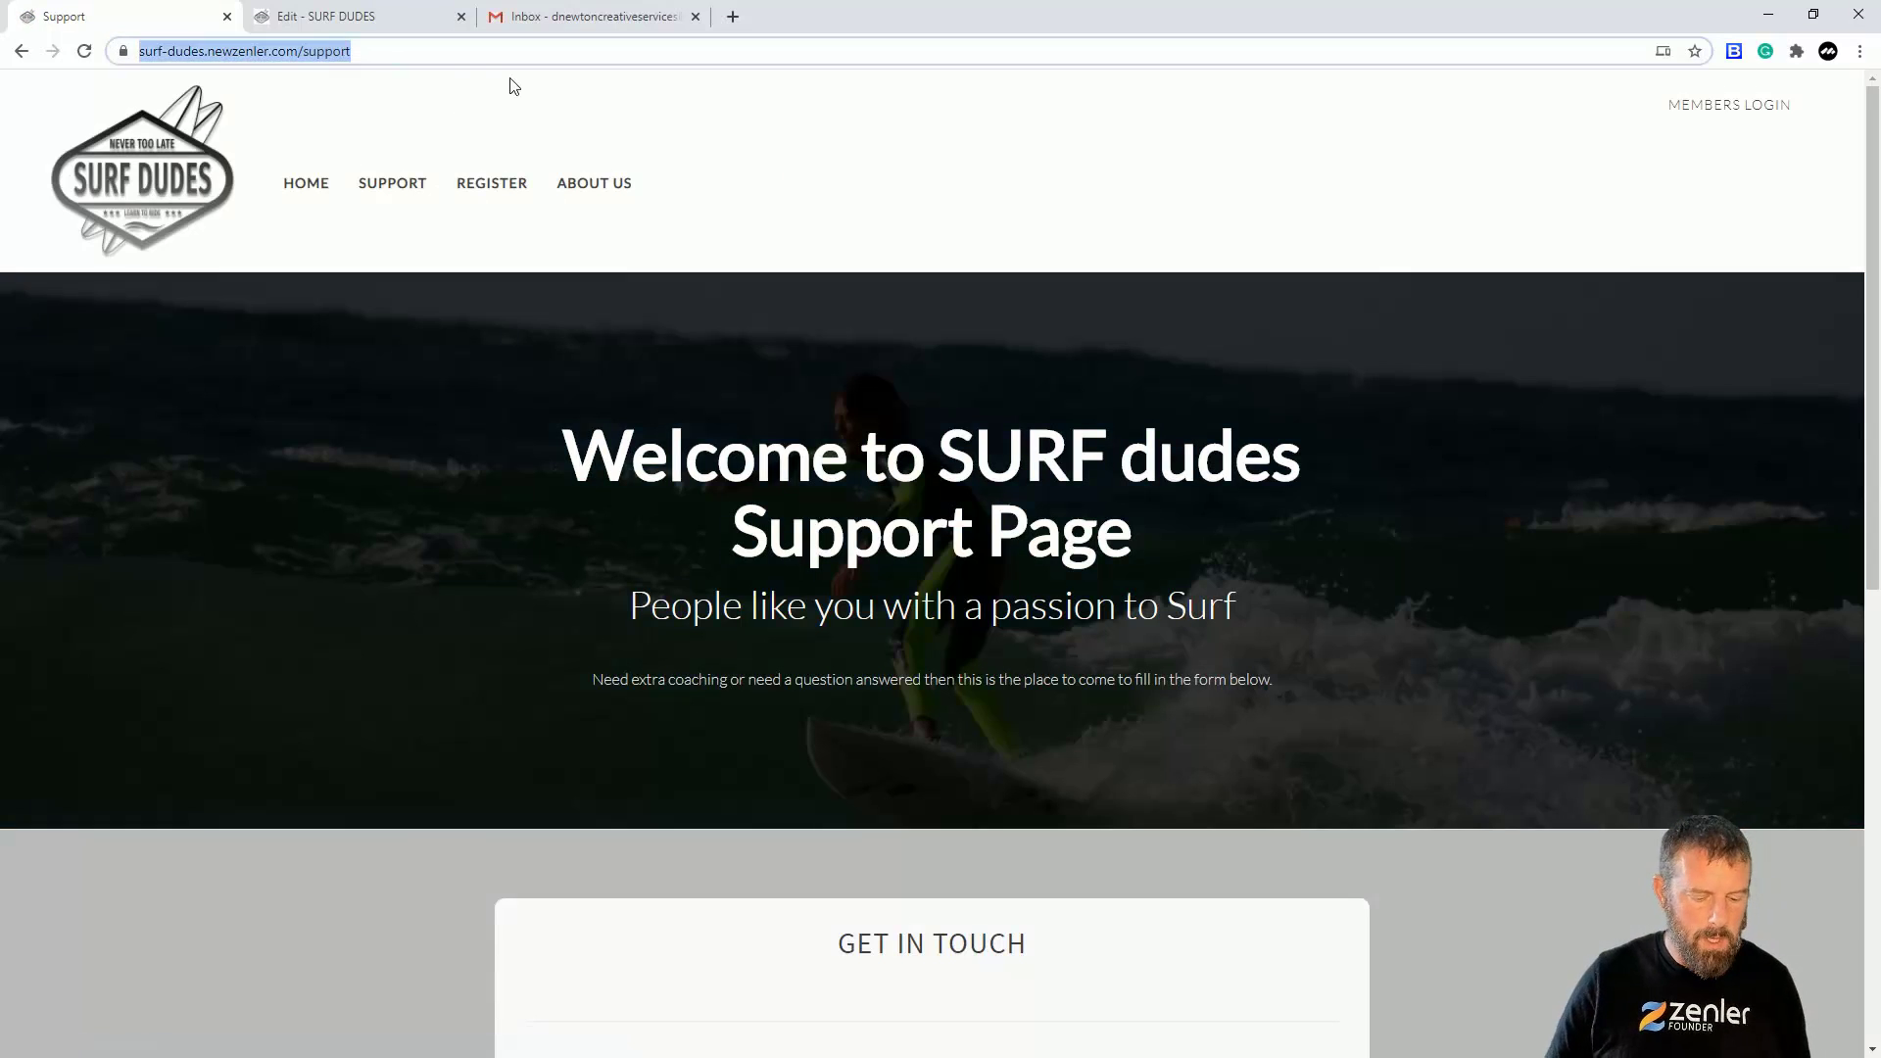
# Step: Back in the email editor, add the line "If you need any help contact support - Click Here" below the login line
pyautogui.click(387, 21)
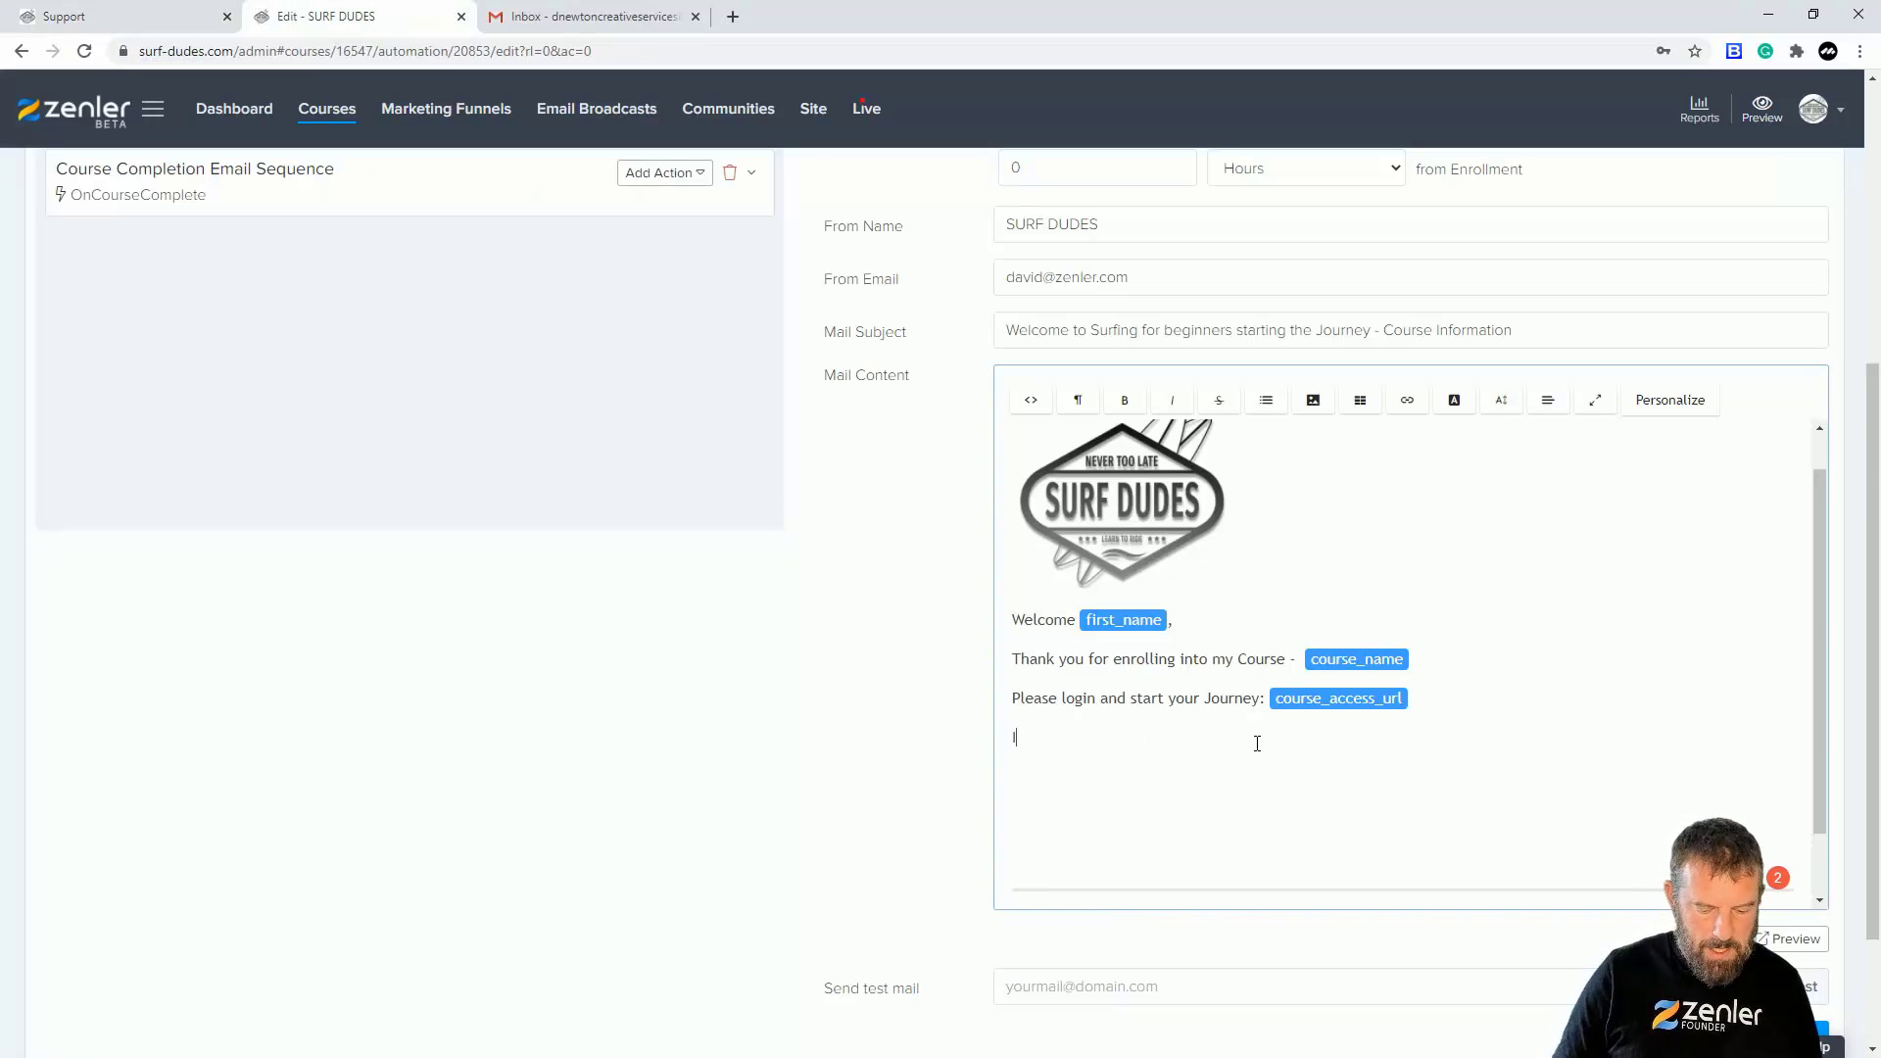
pyautogui.write('you need ')
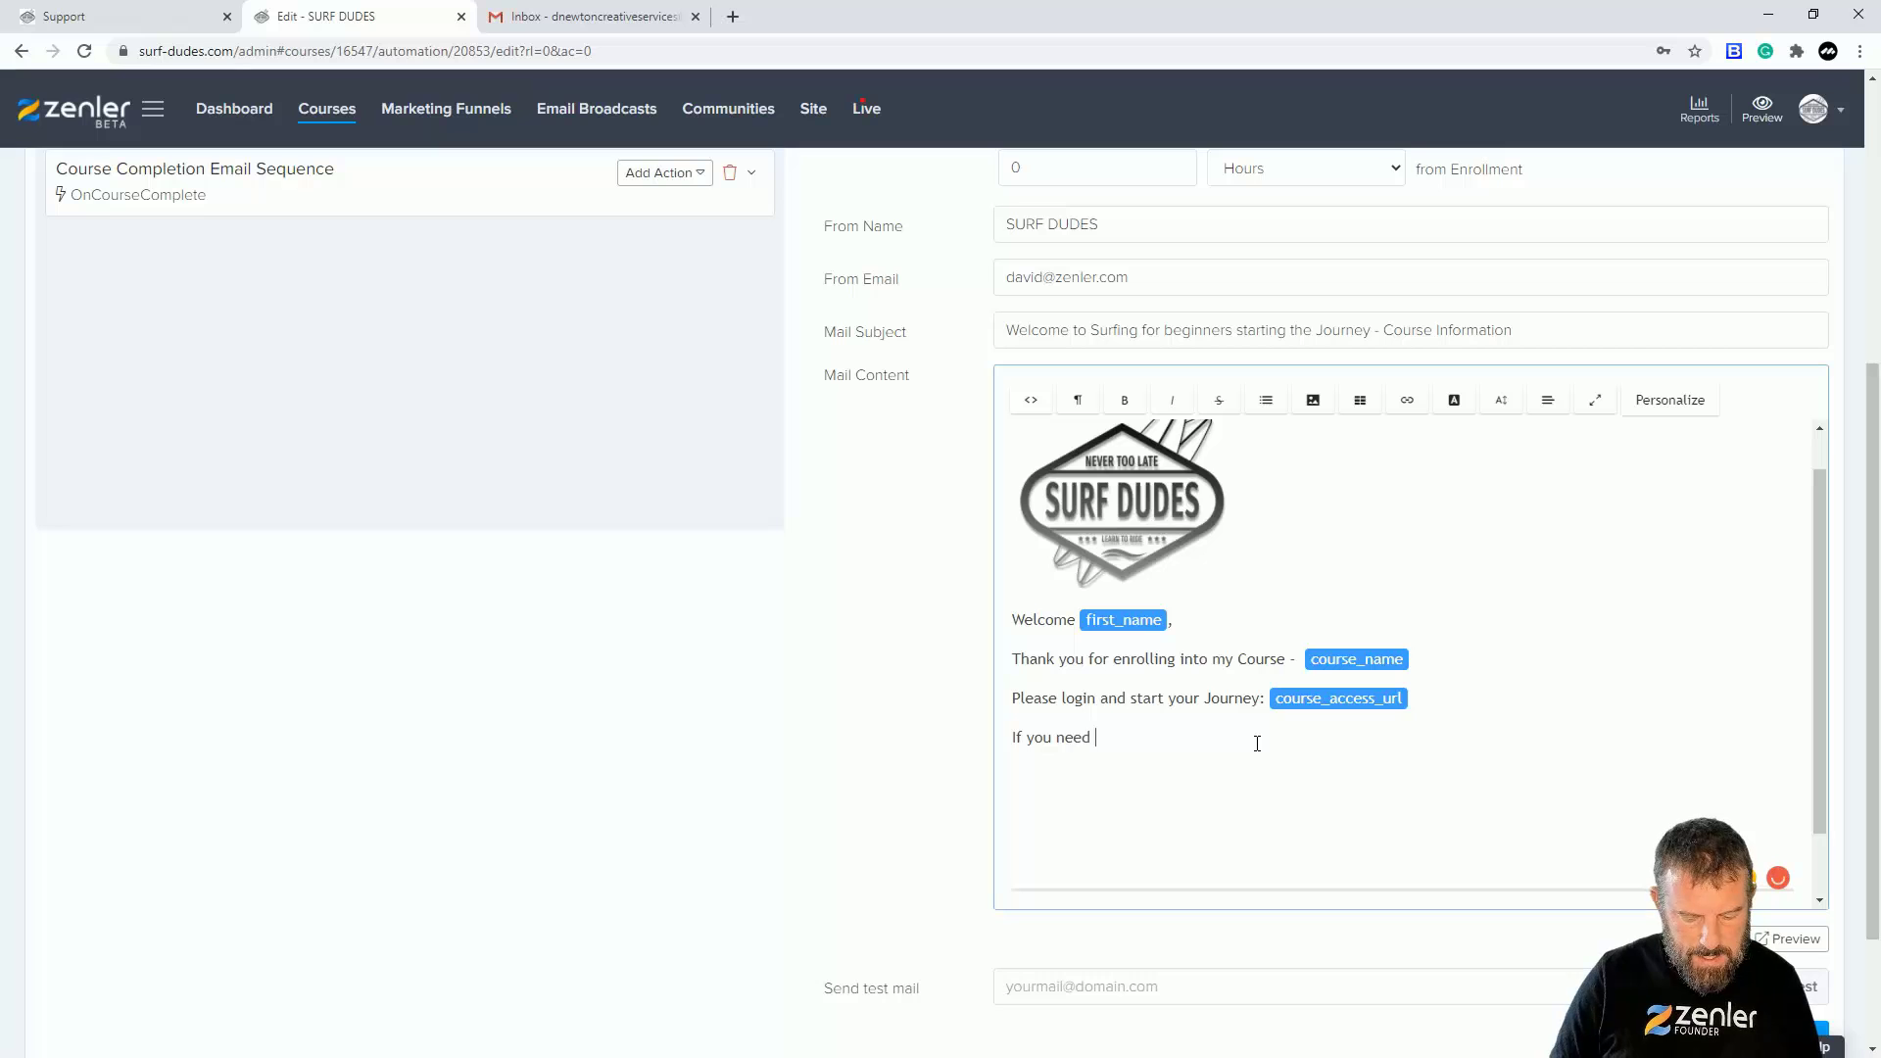
pyautogui.write('any help c')
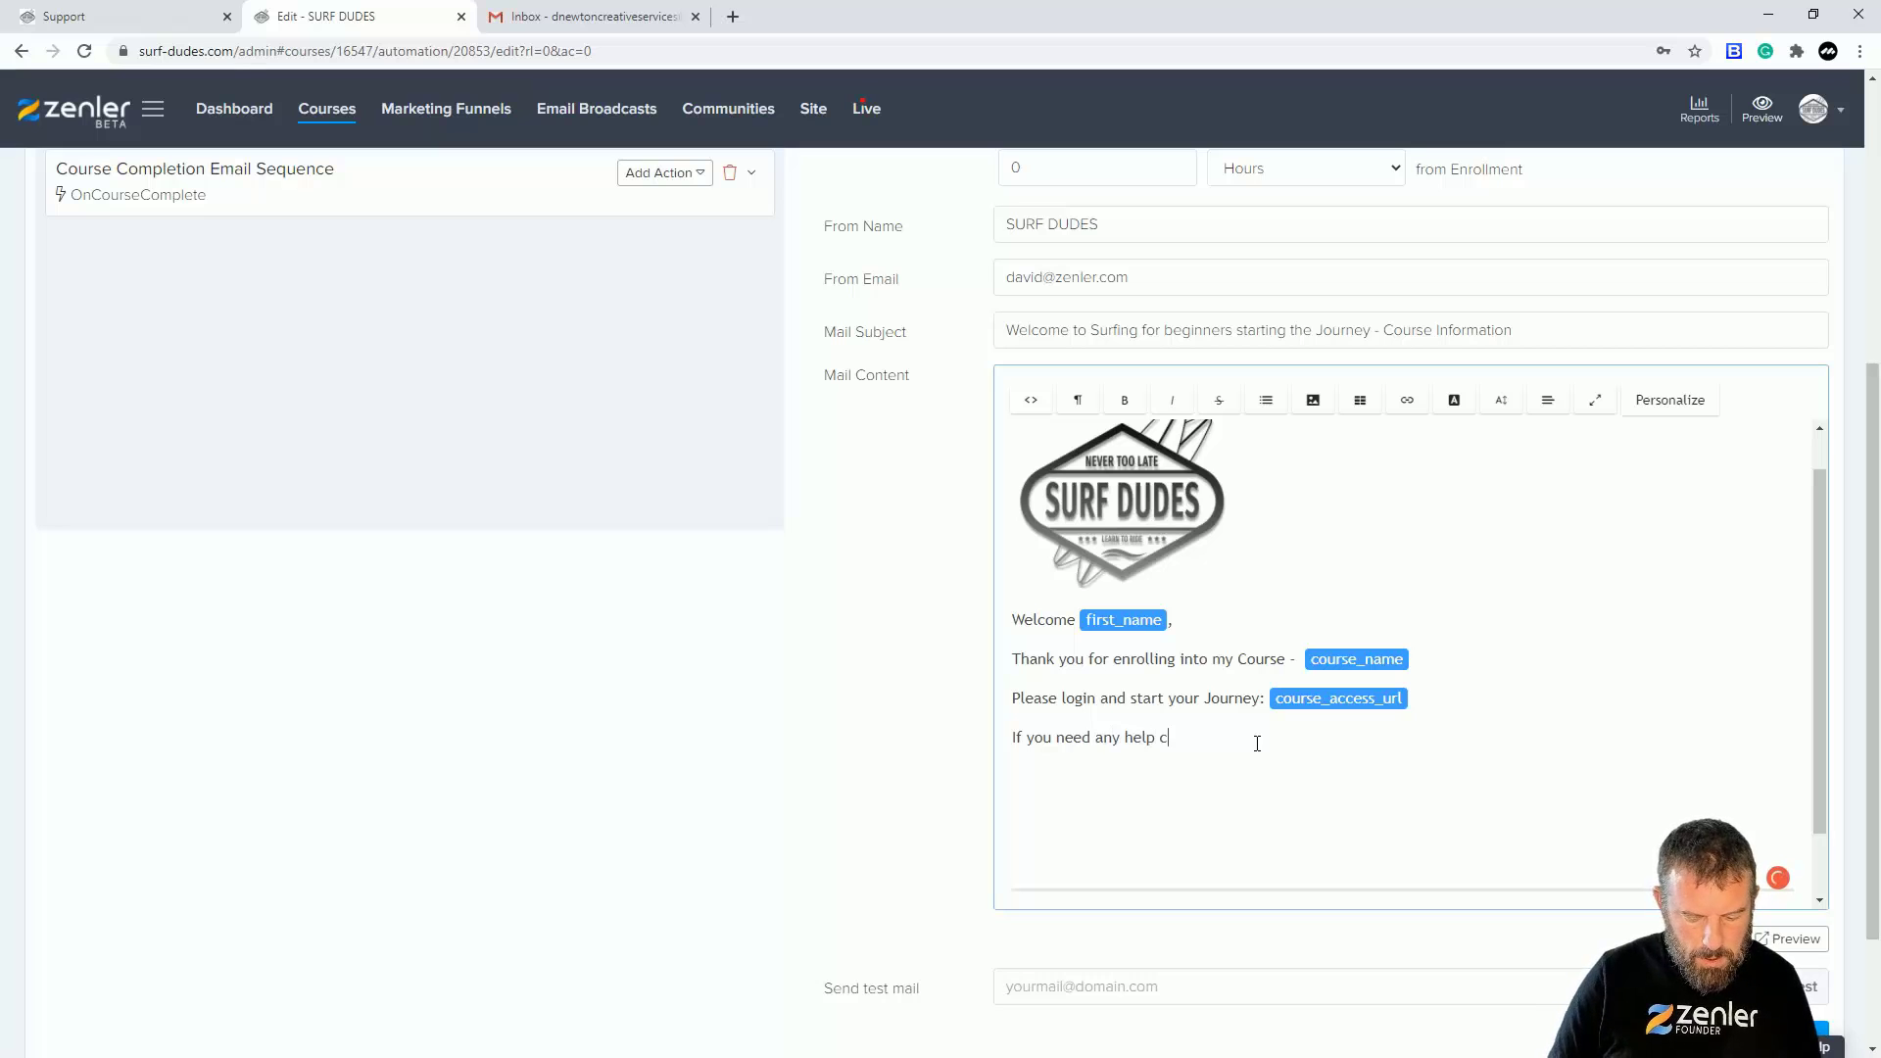
pyautogui.write('ontact support')
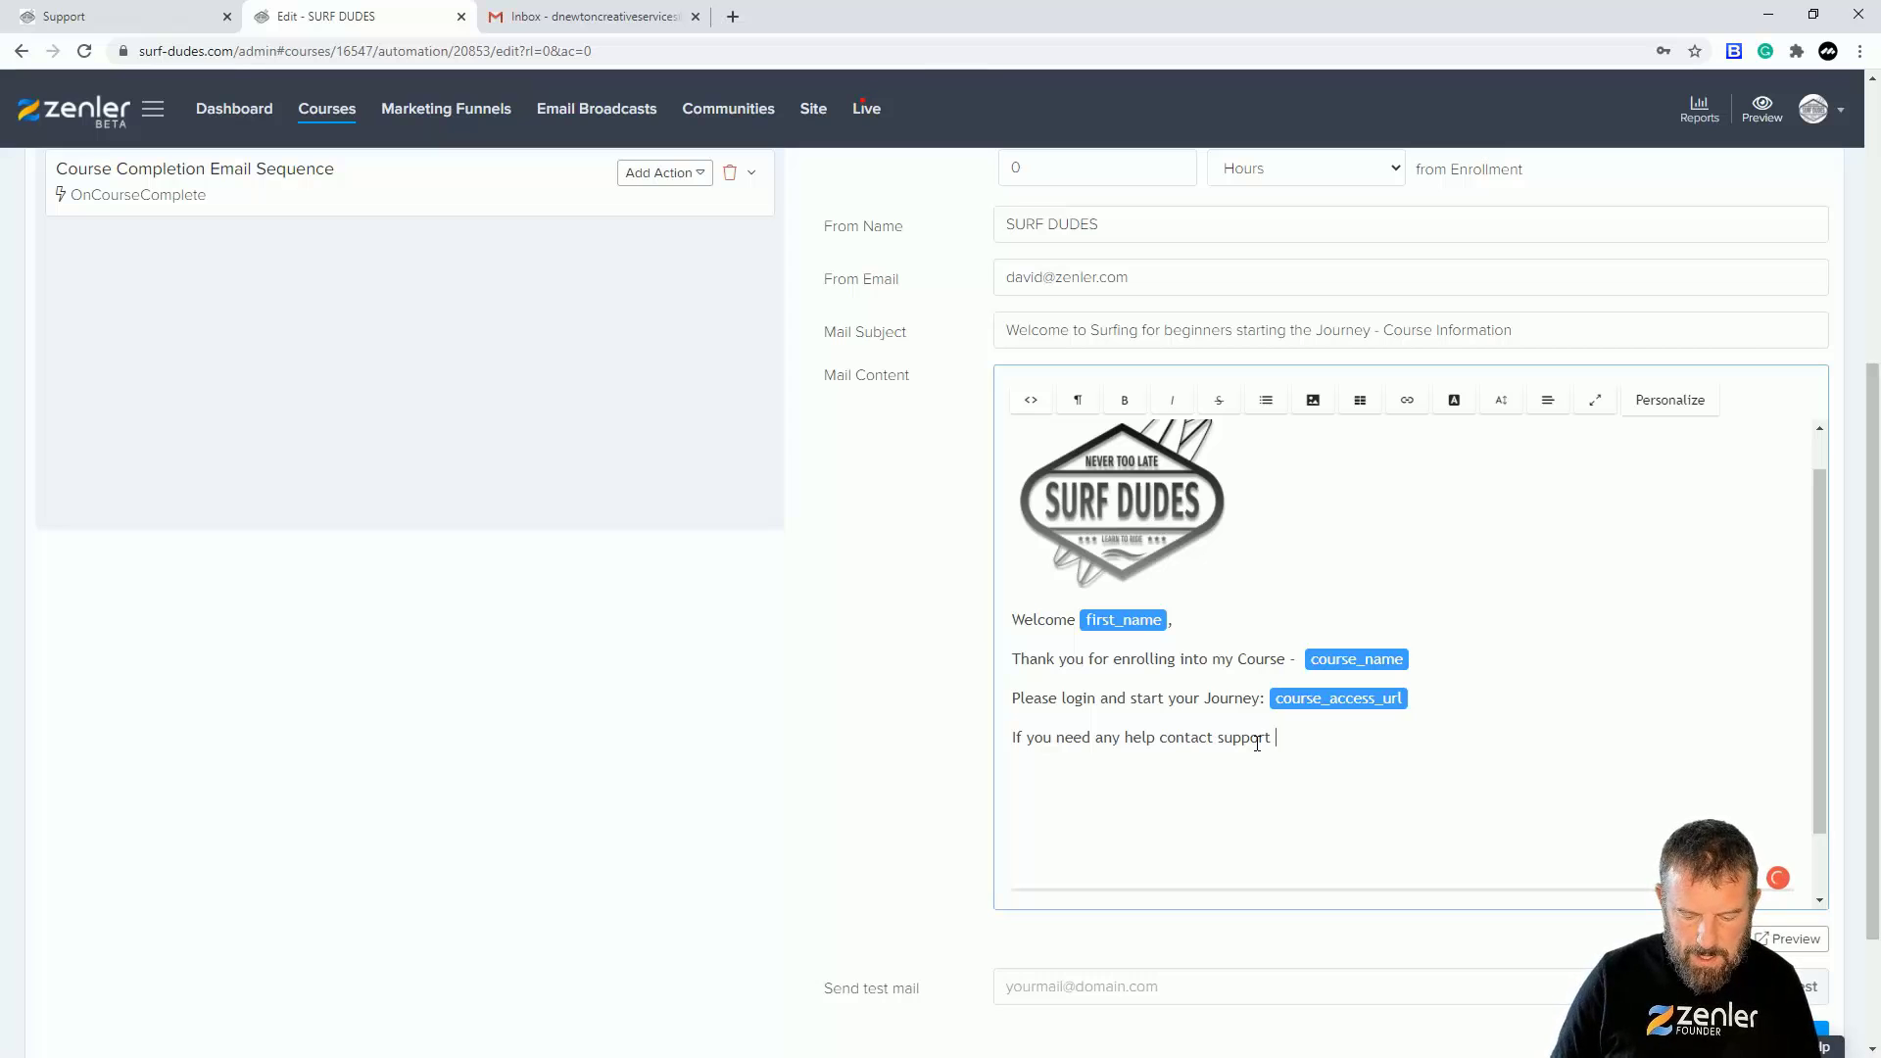
pyautogui.write('- Click Here')
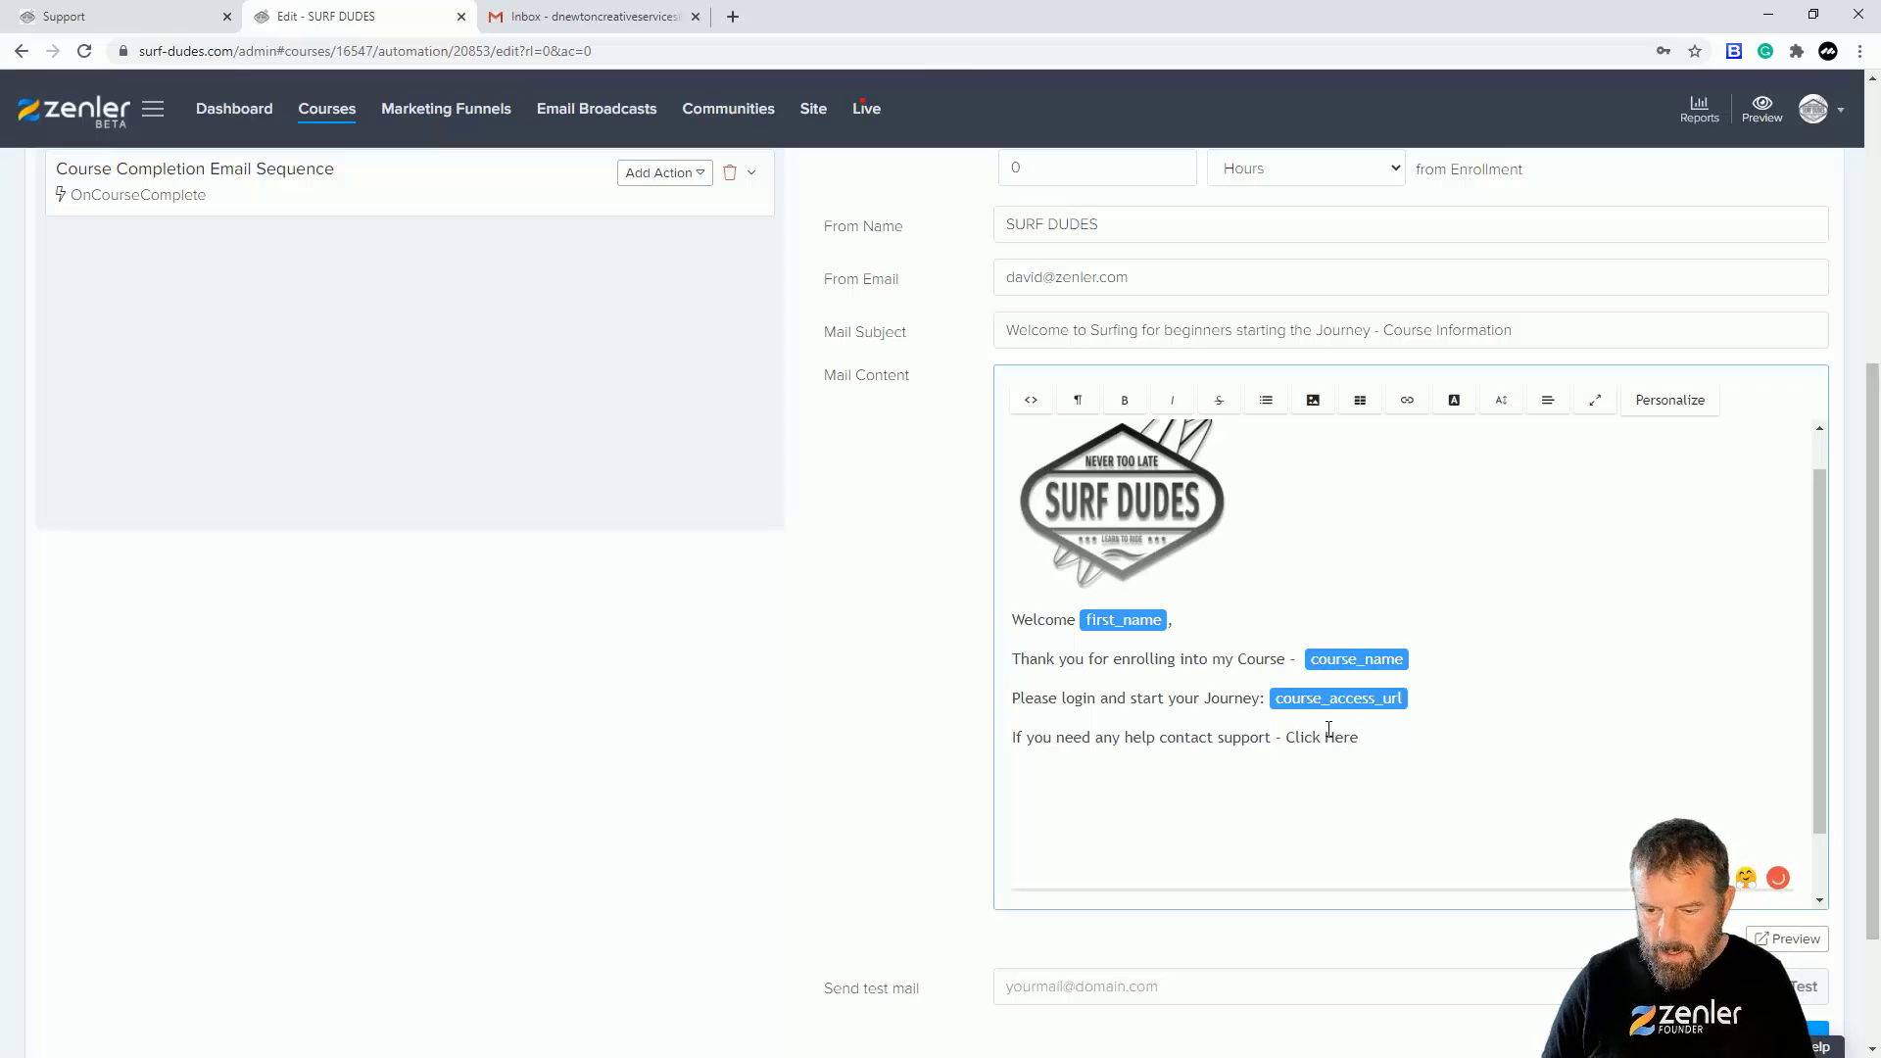
pyautogui.hotkey('shift', 'Left')
pyautogui.hotkey('shift', 'Left')
pyautogui.hotkey('shift', 'Left')
pyautogui.hotkey('shift', 'Left')
pyautogui.hotkey('shift', 'Left')
pyautogui.hotkey('shift', 'Left')
pyautogui.hotkey('shift', 'Left')
pyautogui.hotkey('shift', 'Left')
pyautogui.hotkey('shift', 'Left')
pyautogui.hotkey('shift', 'Left')
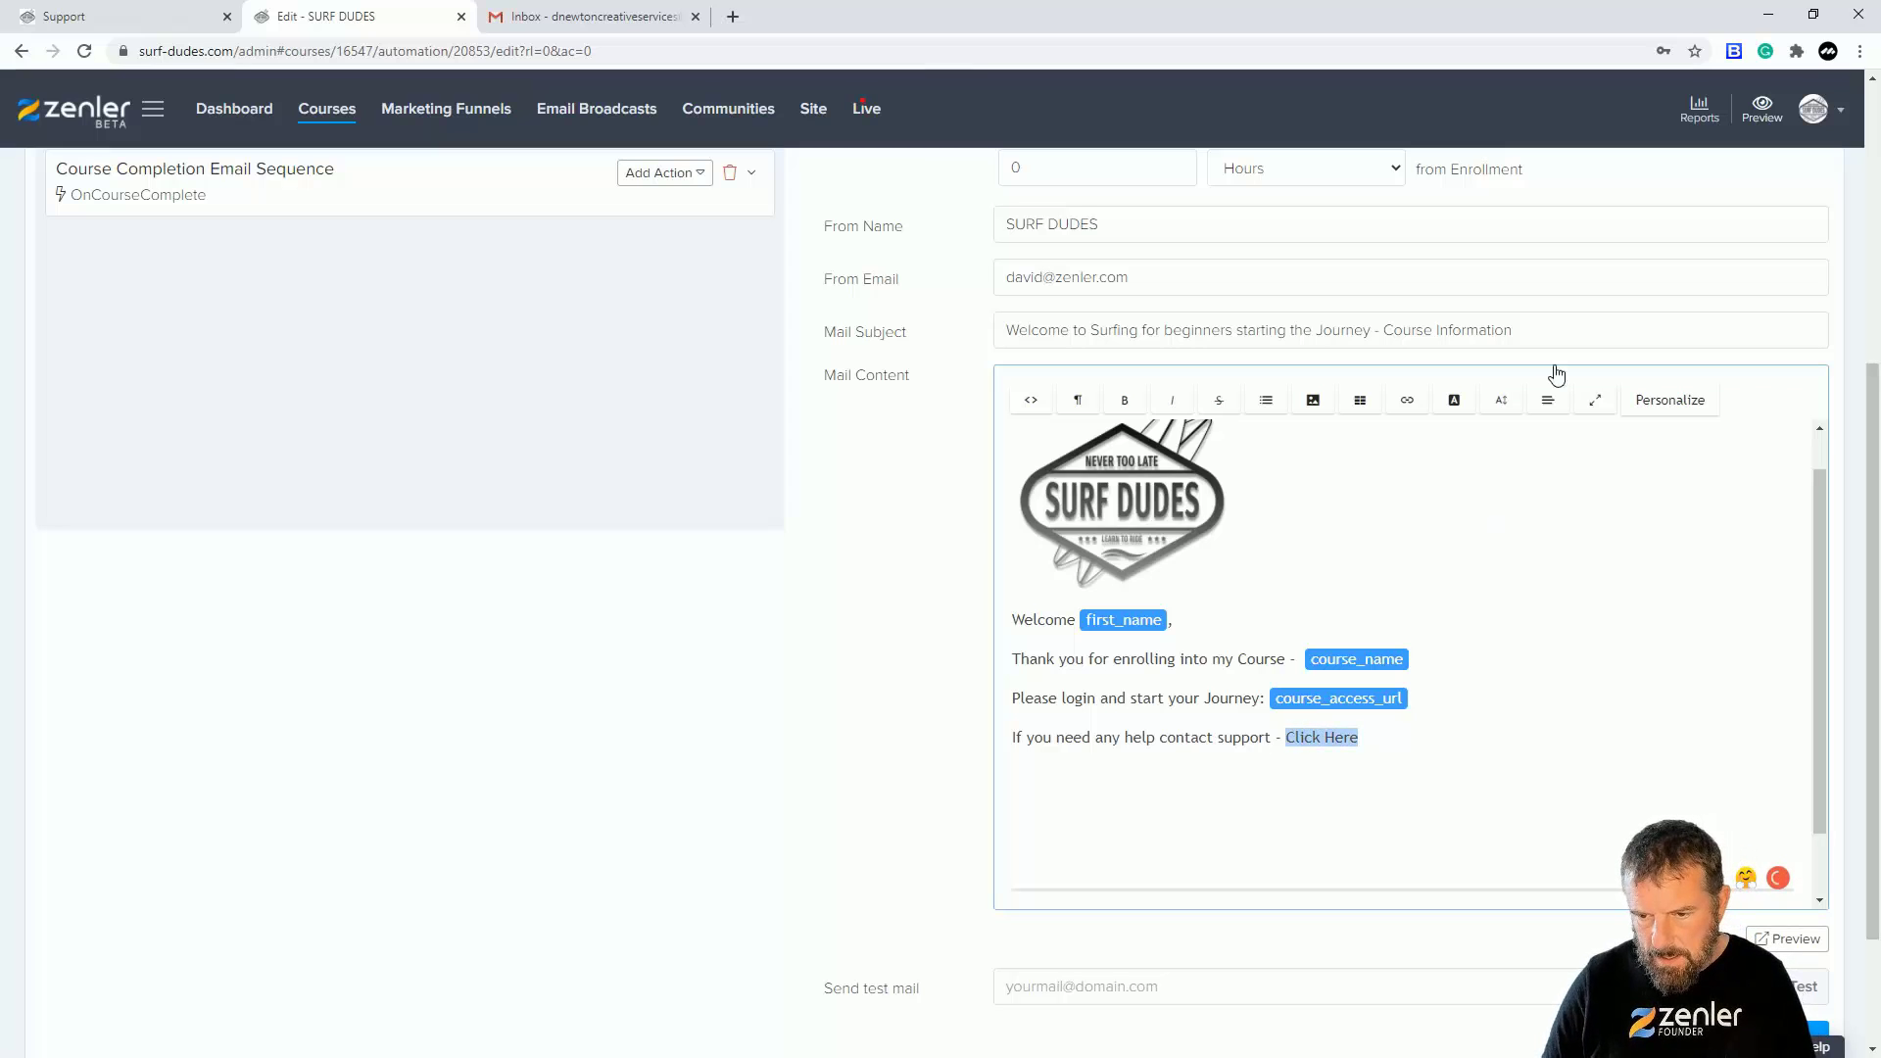
pyautogui.click(1418, 405)
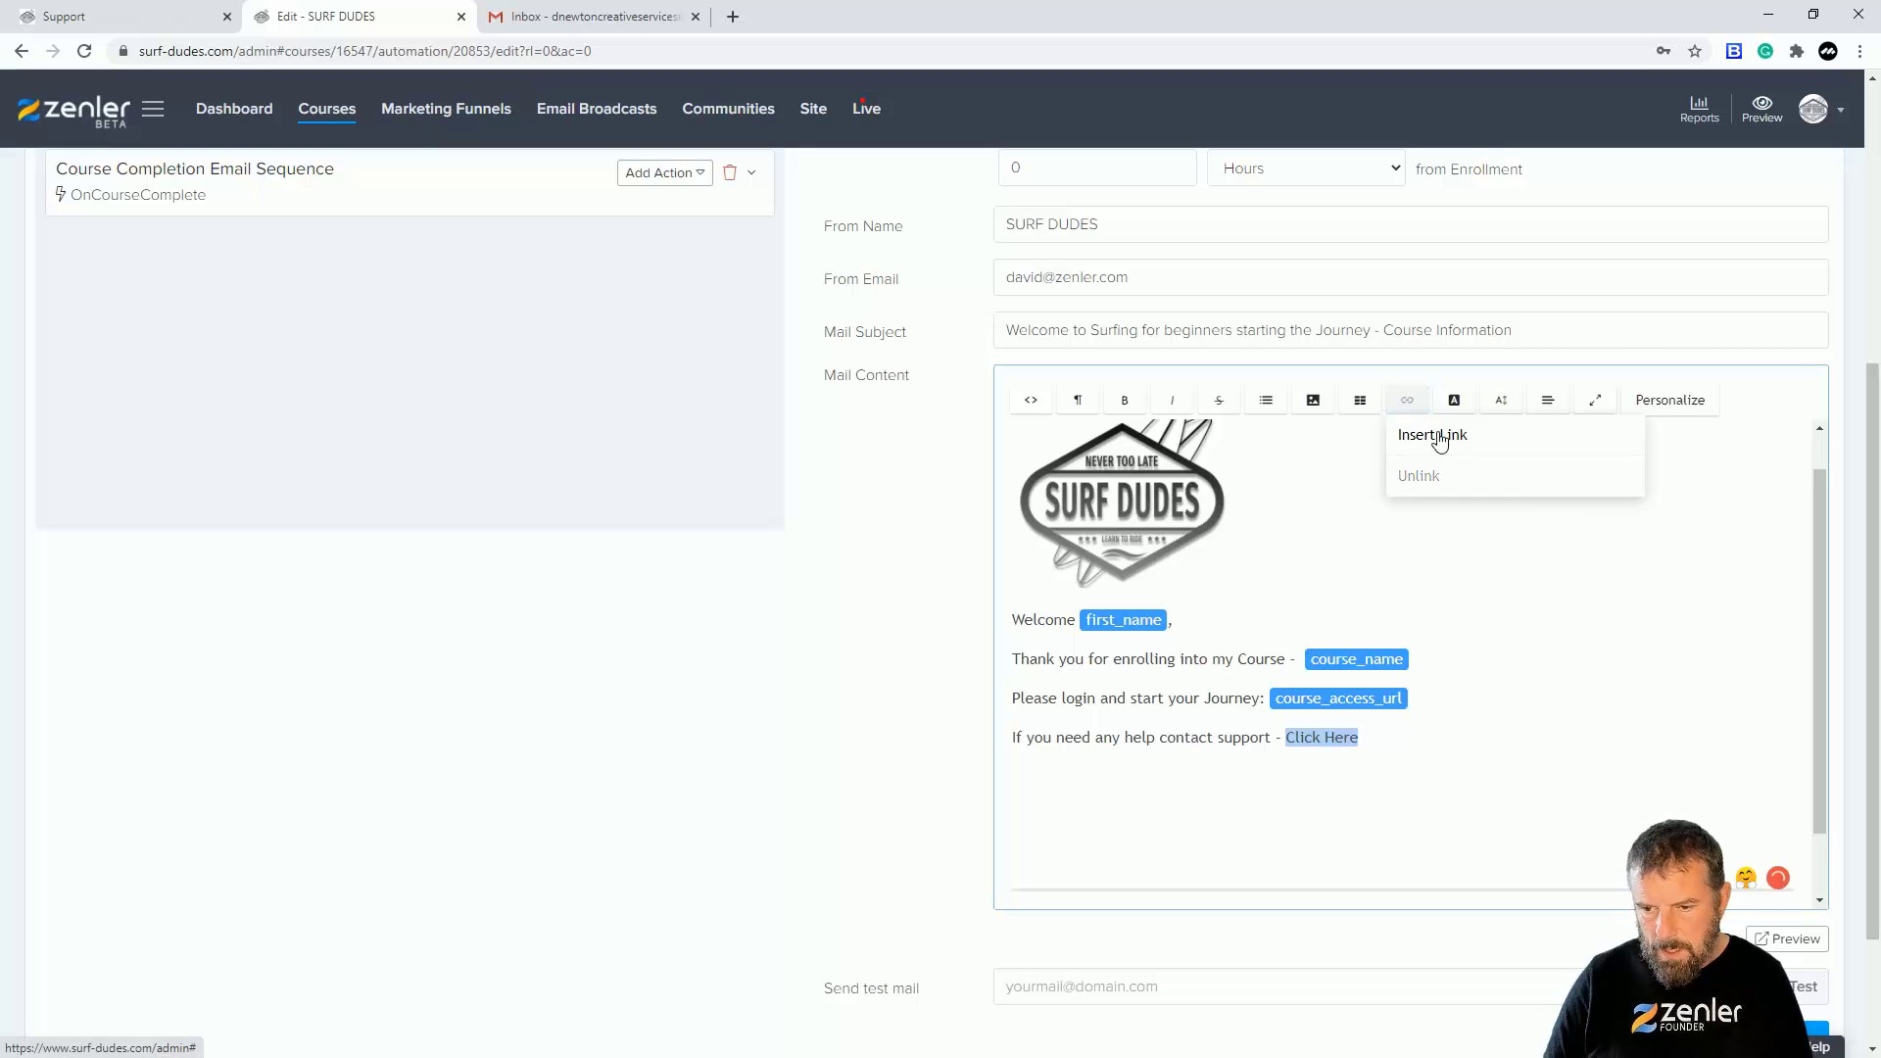
pyautogui.click(1423, 439)
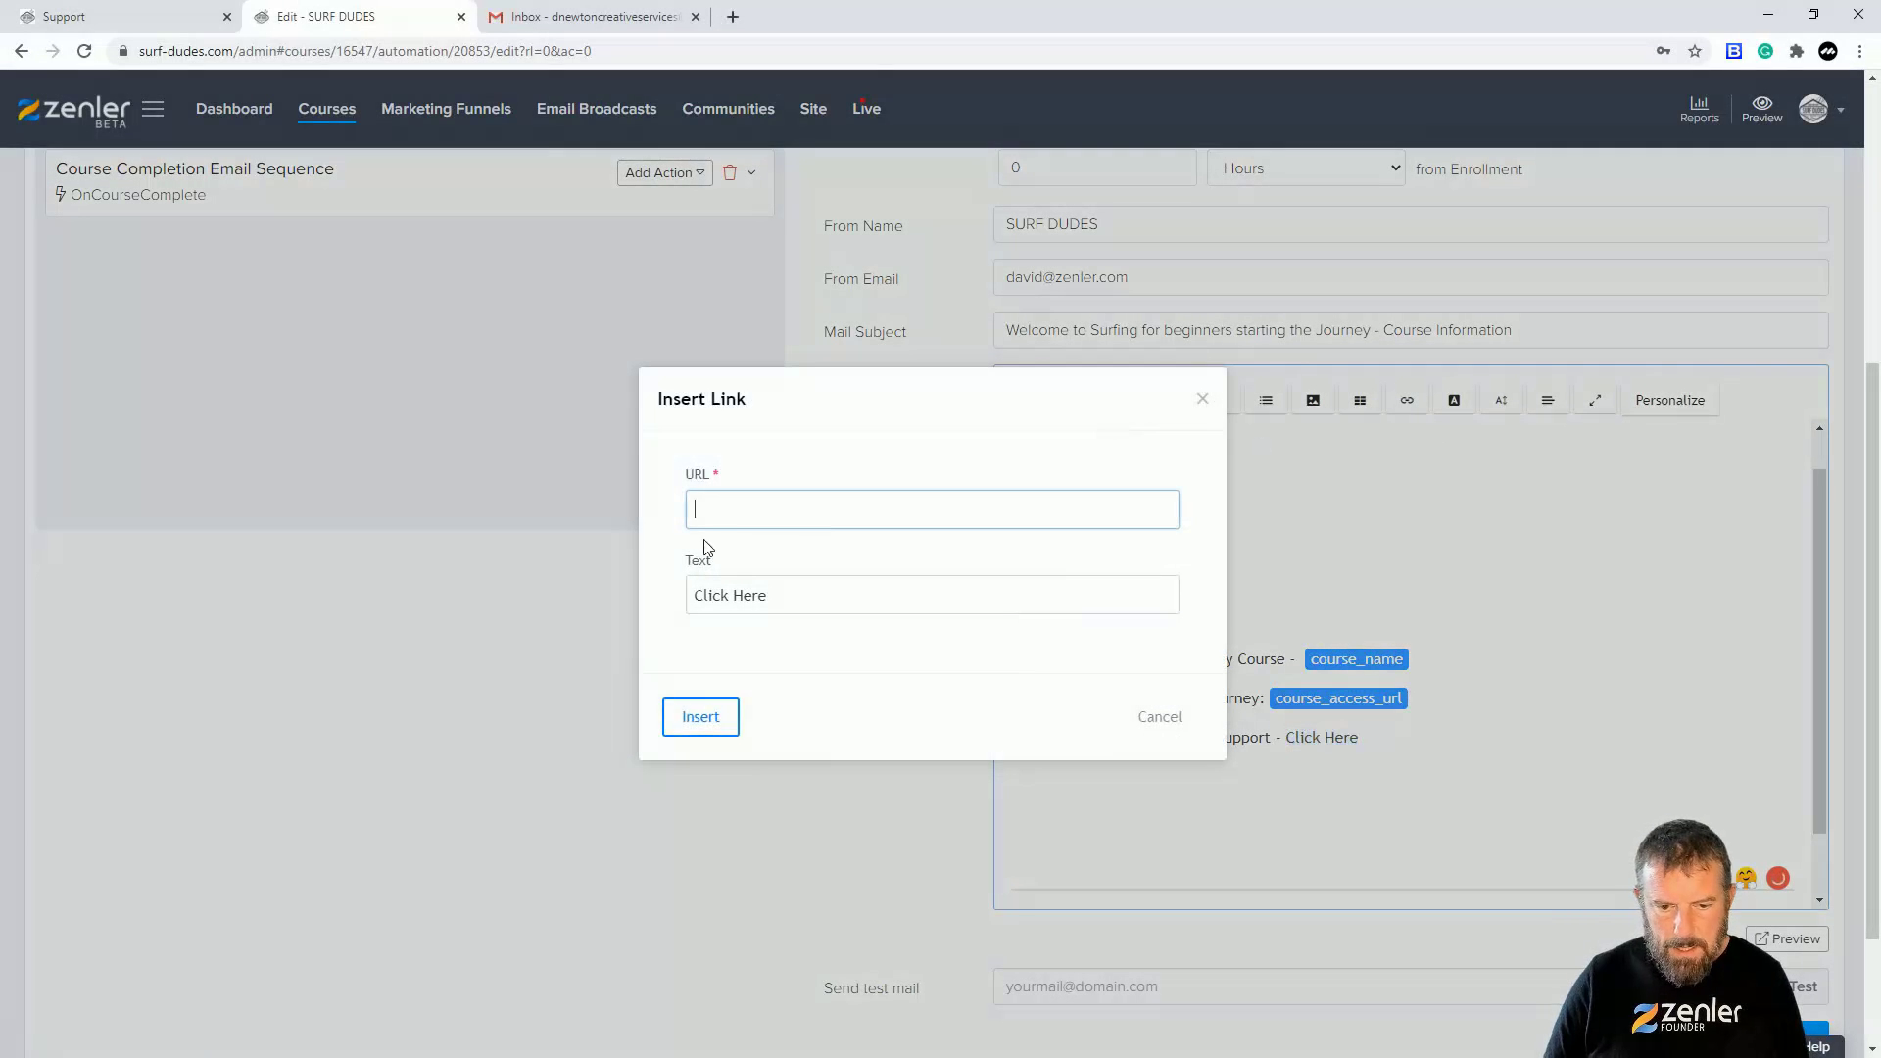
pyautogui.click(716, 508)
pyautogui.hotkey('ctrl', 'v')
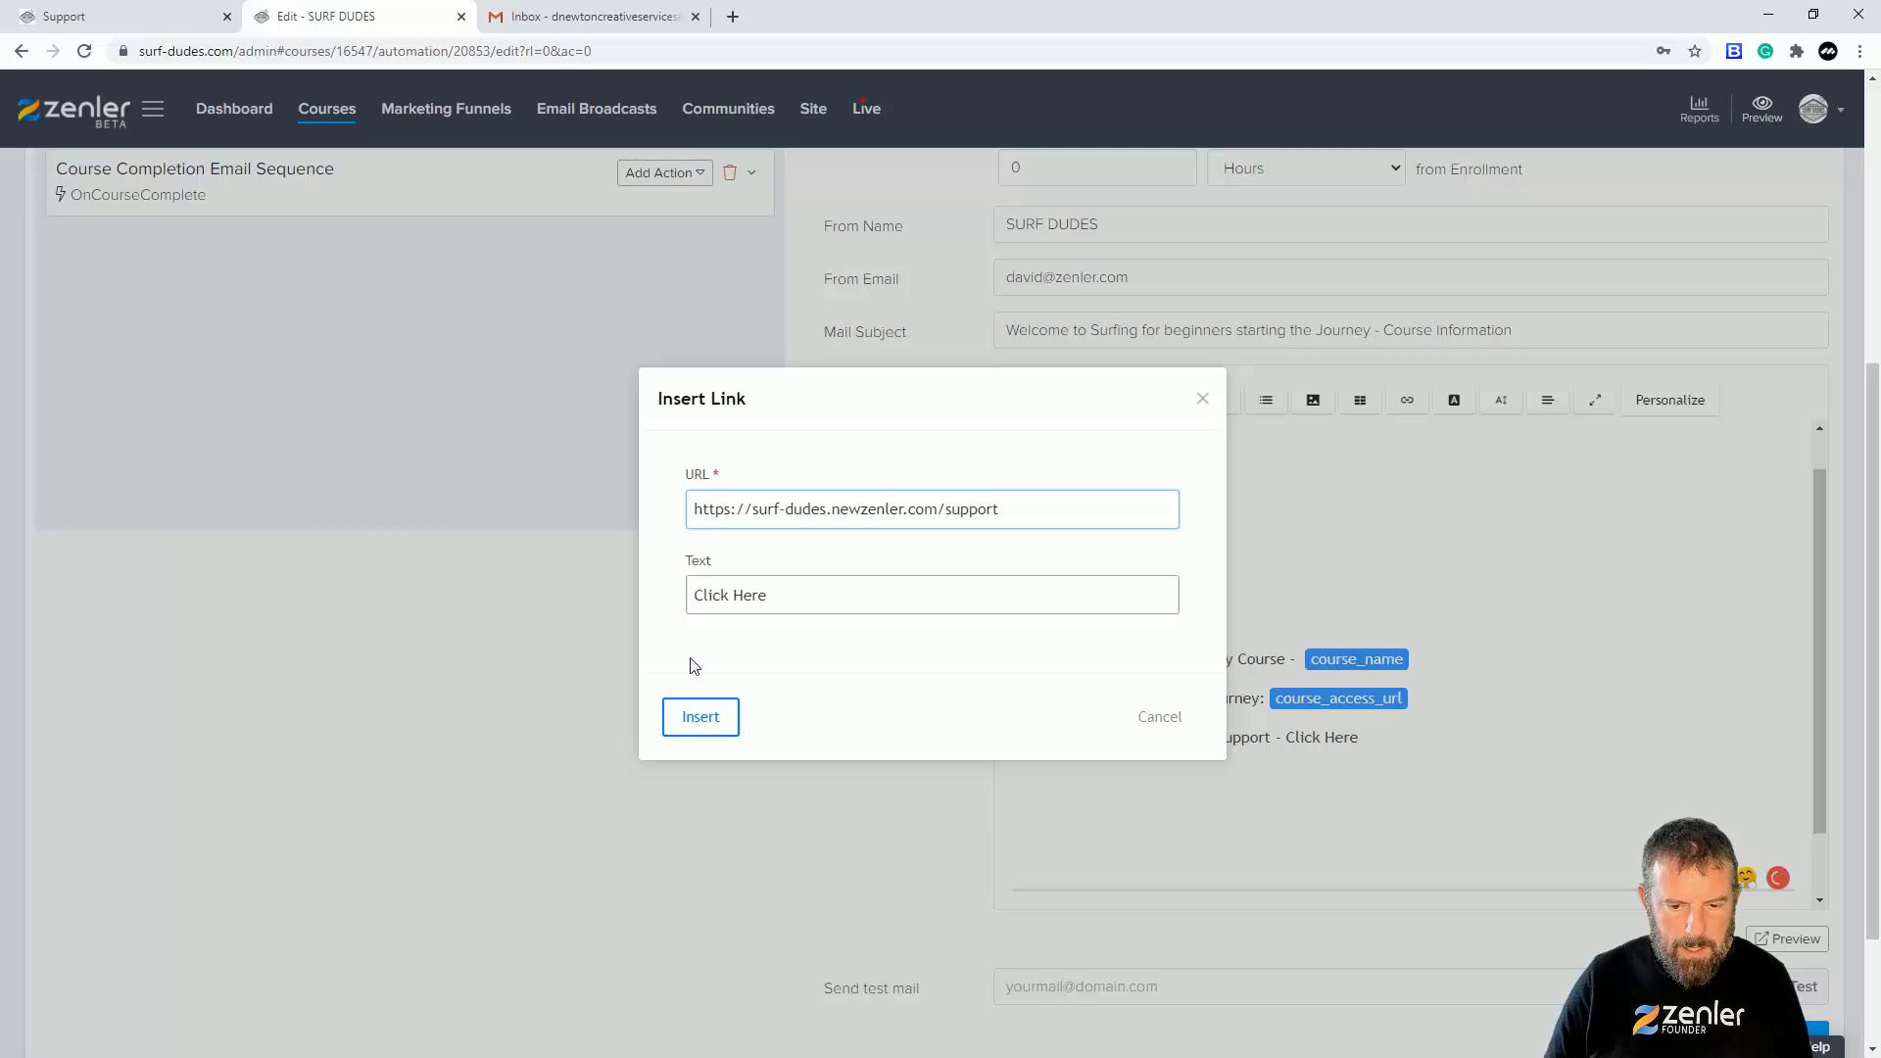
pyautogui.click(699, 723)
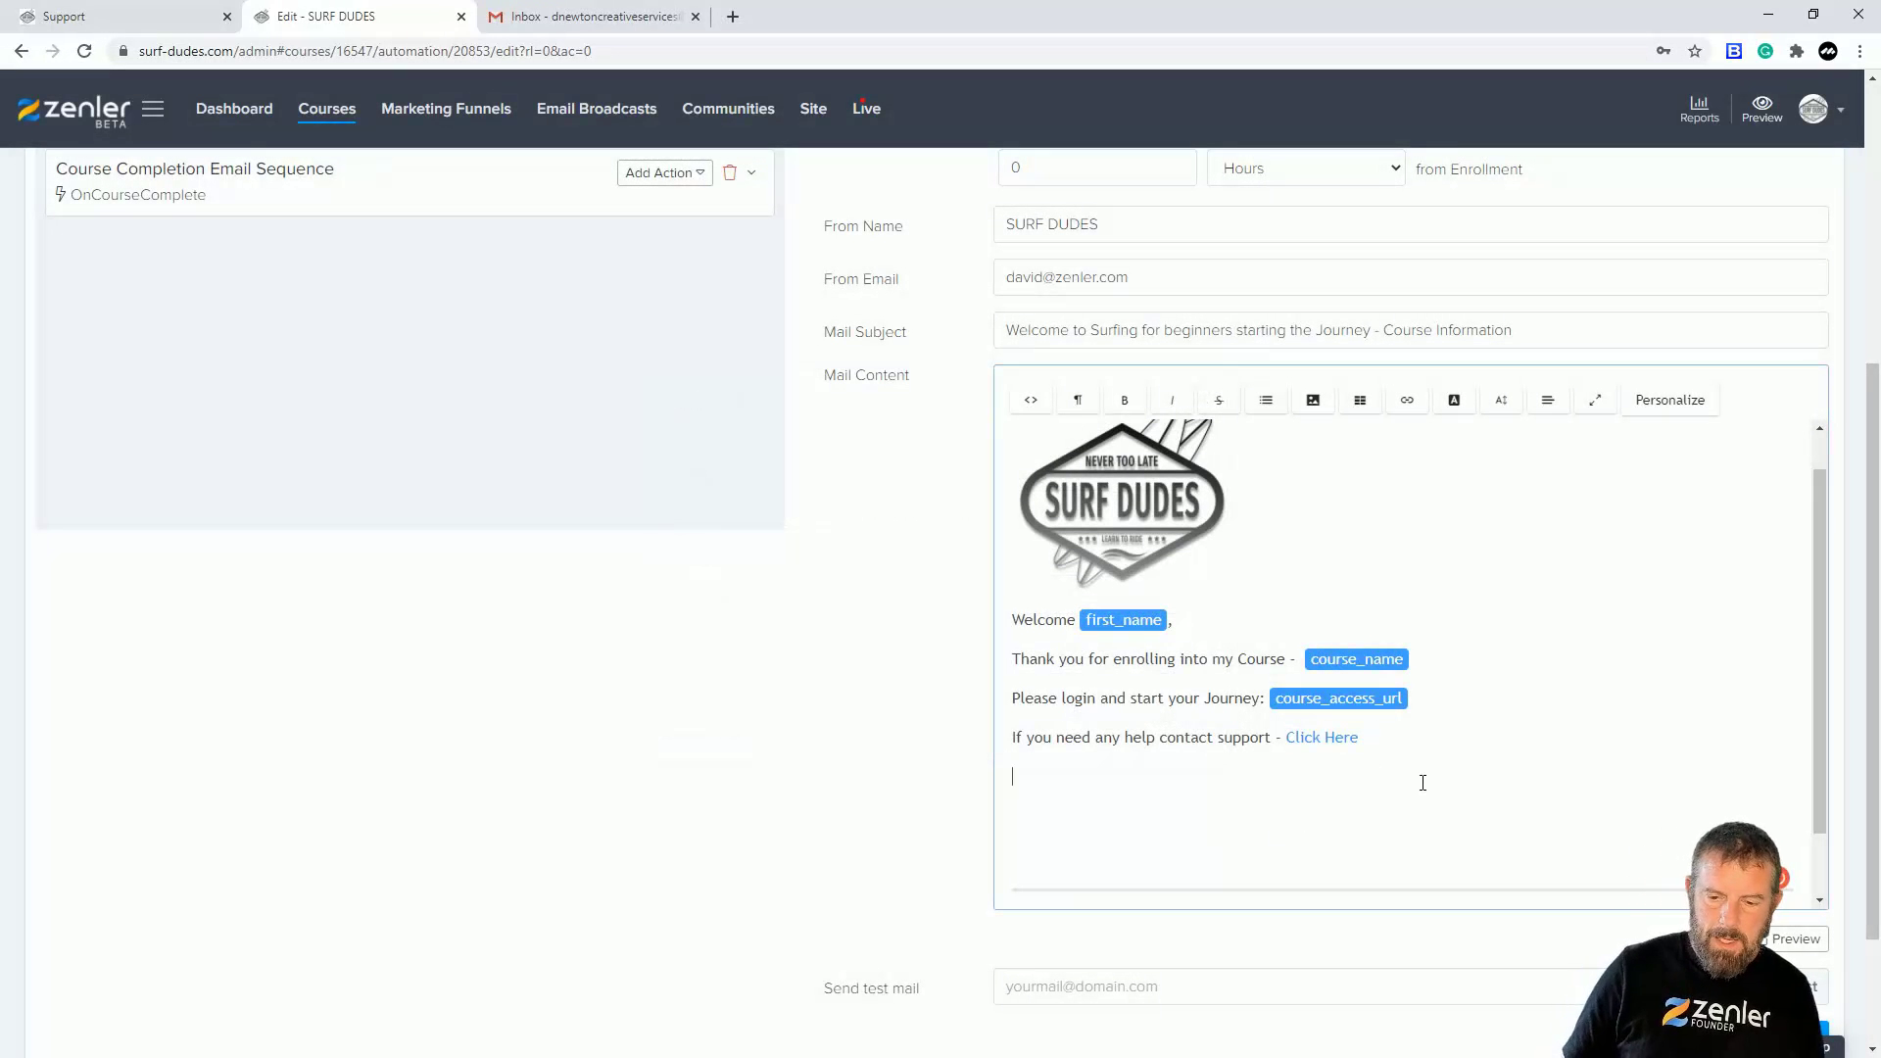
# Step: Add the sign-off "All the best" with the sender's first name, and "SURF DUDES" on the line below
pyautogui.write('ll the')
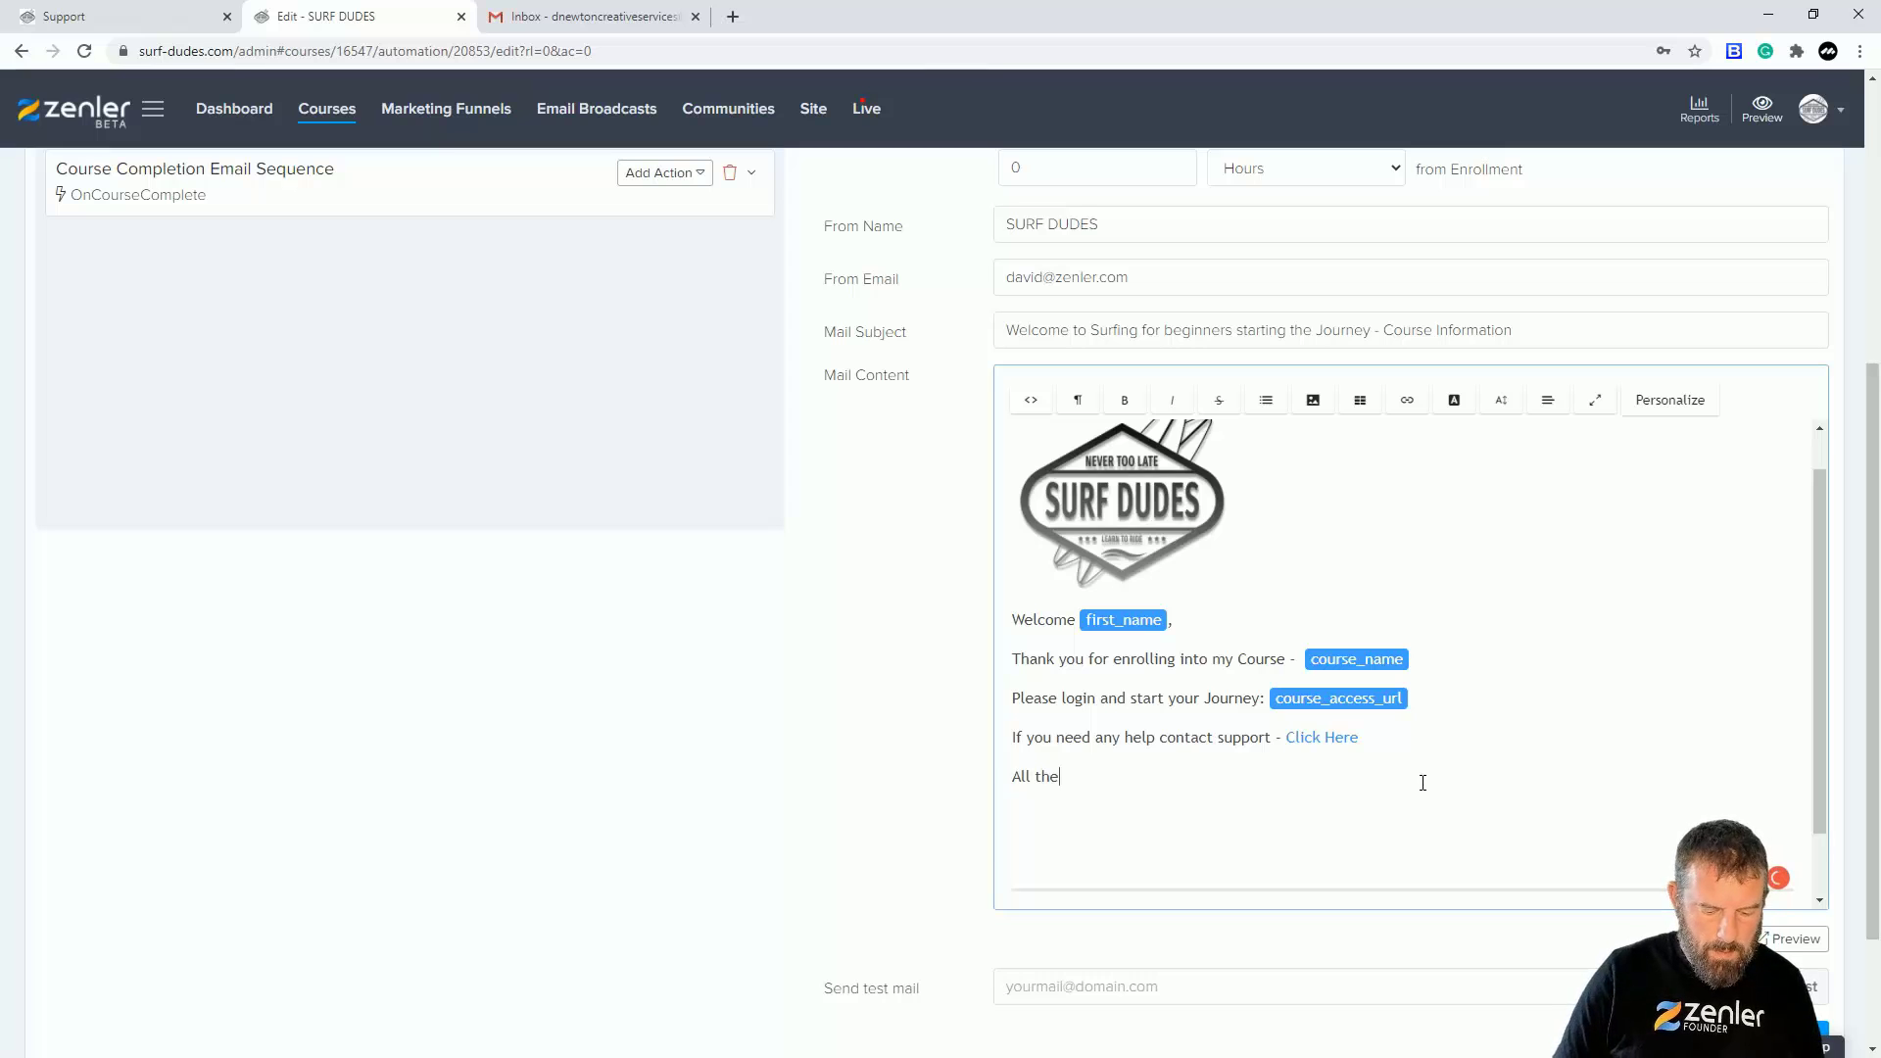
pyautogui.write(' best David')
pyautogui.press('Return')
pyautogui.write('Surf')
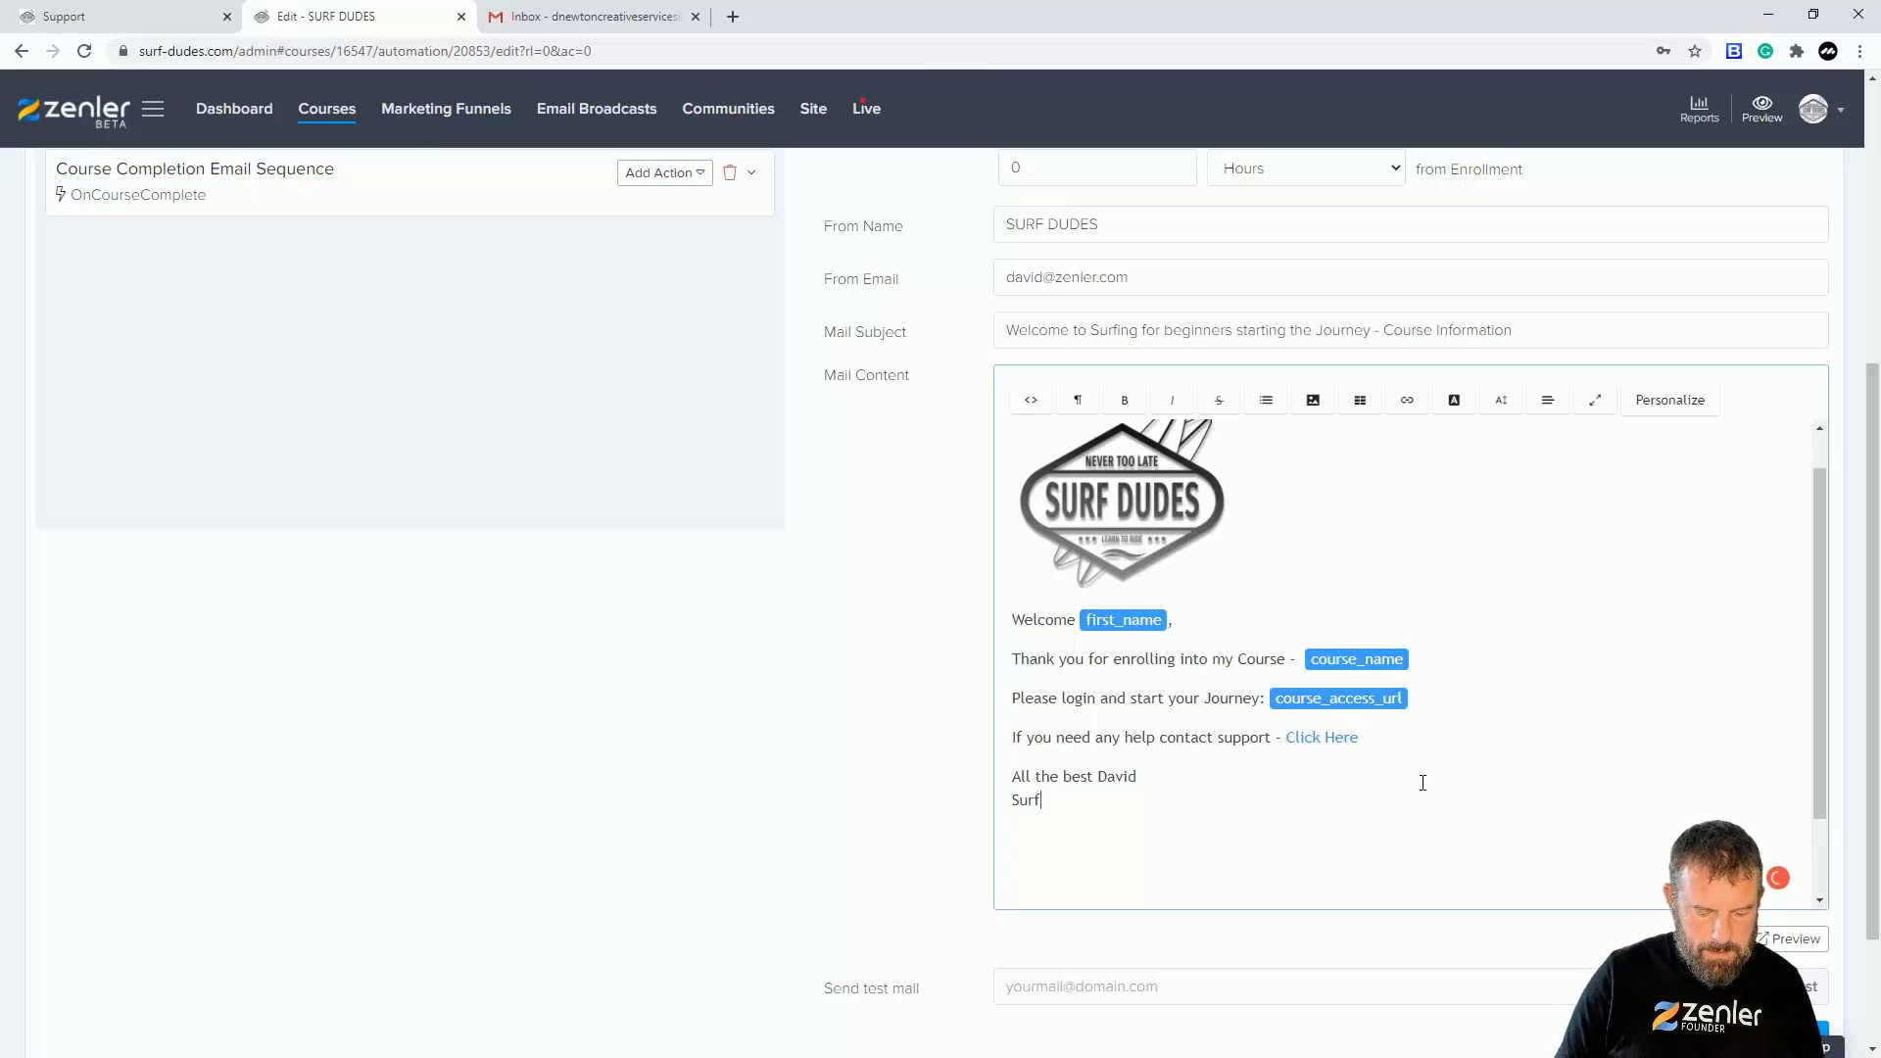
pyautogui.write('URF ')
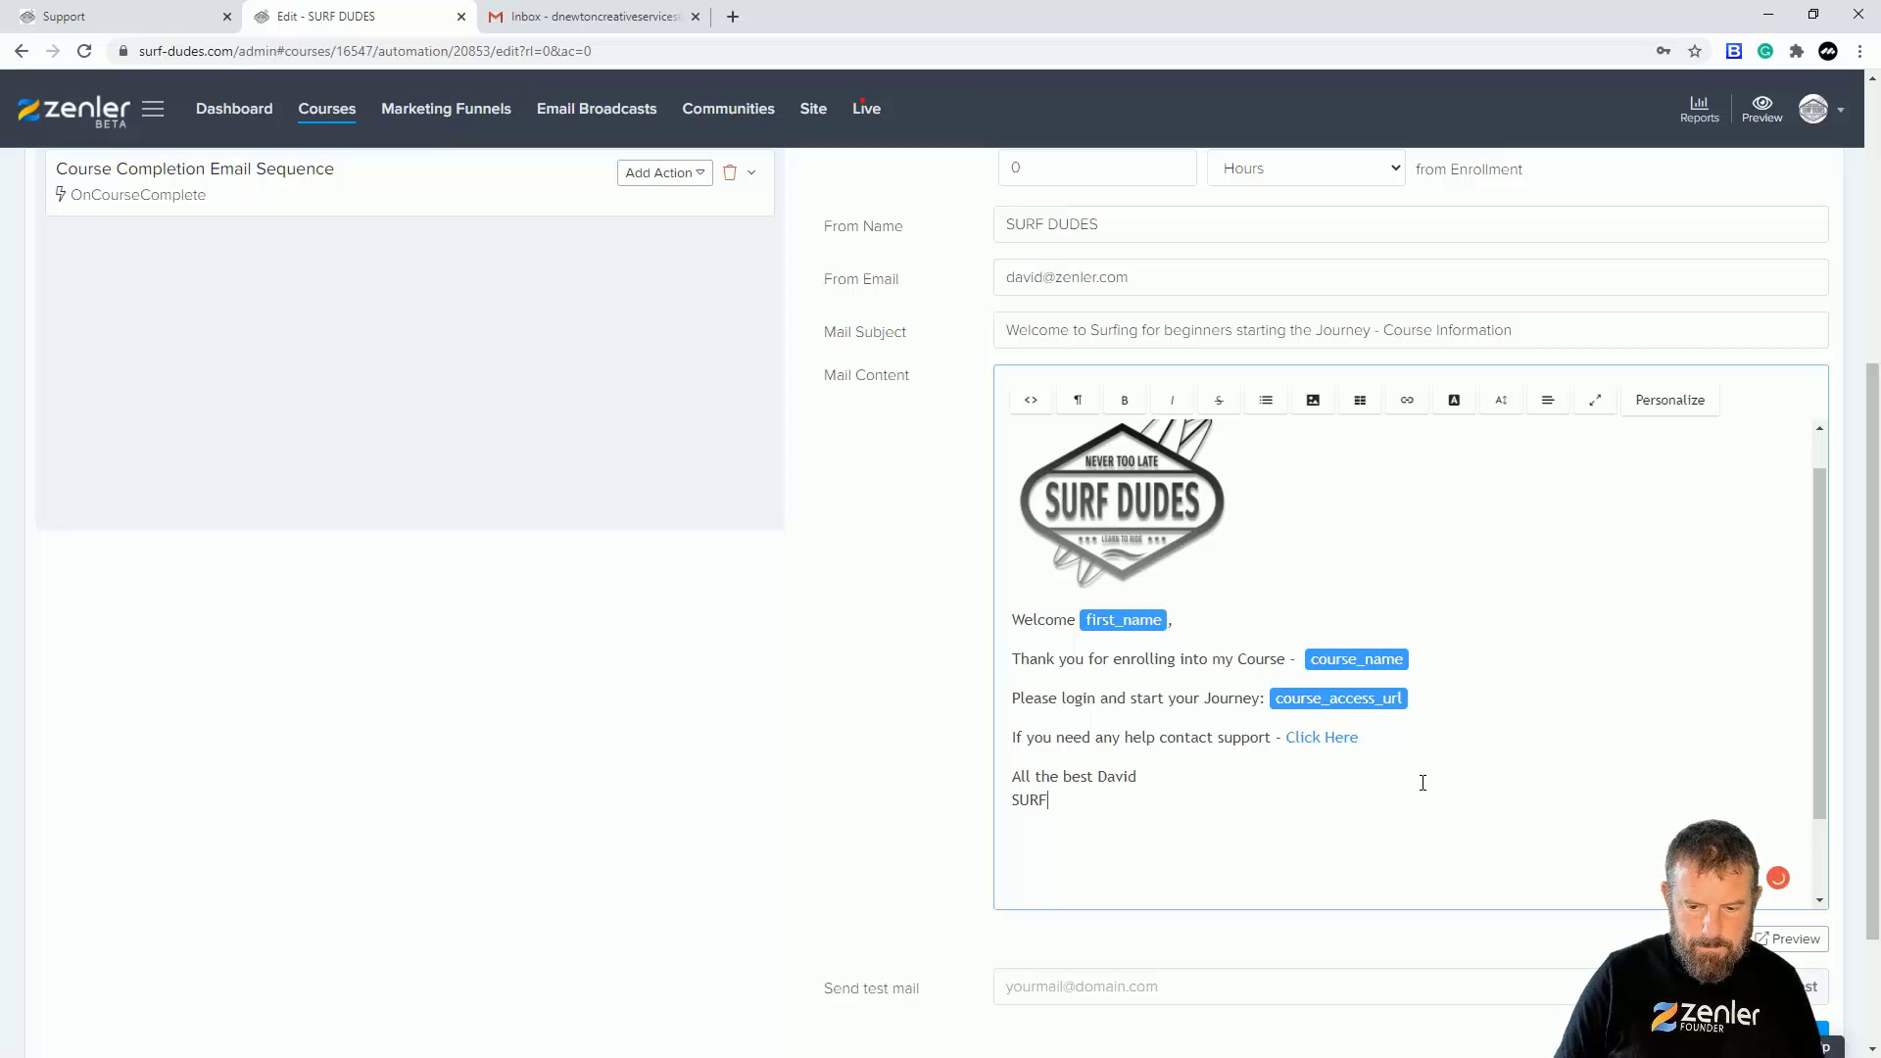
pyautogui.write('DUDES')
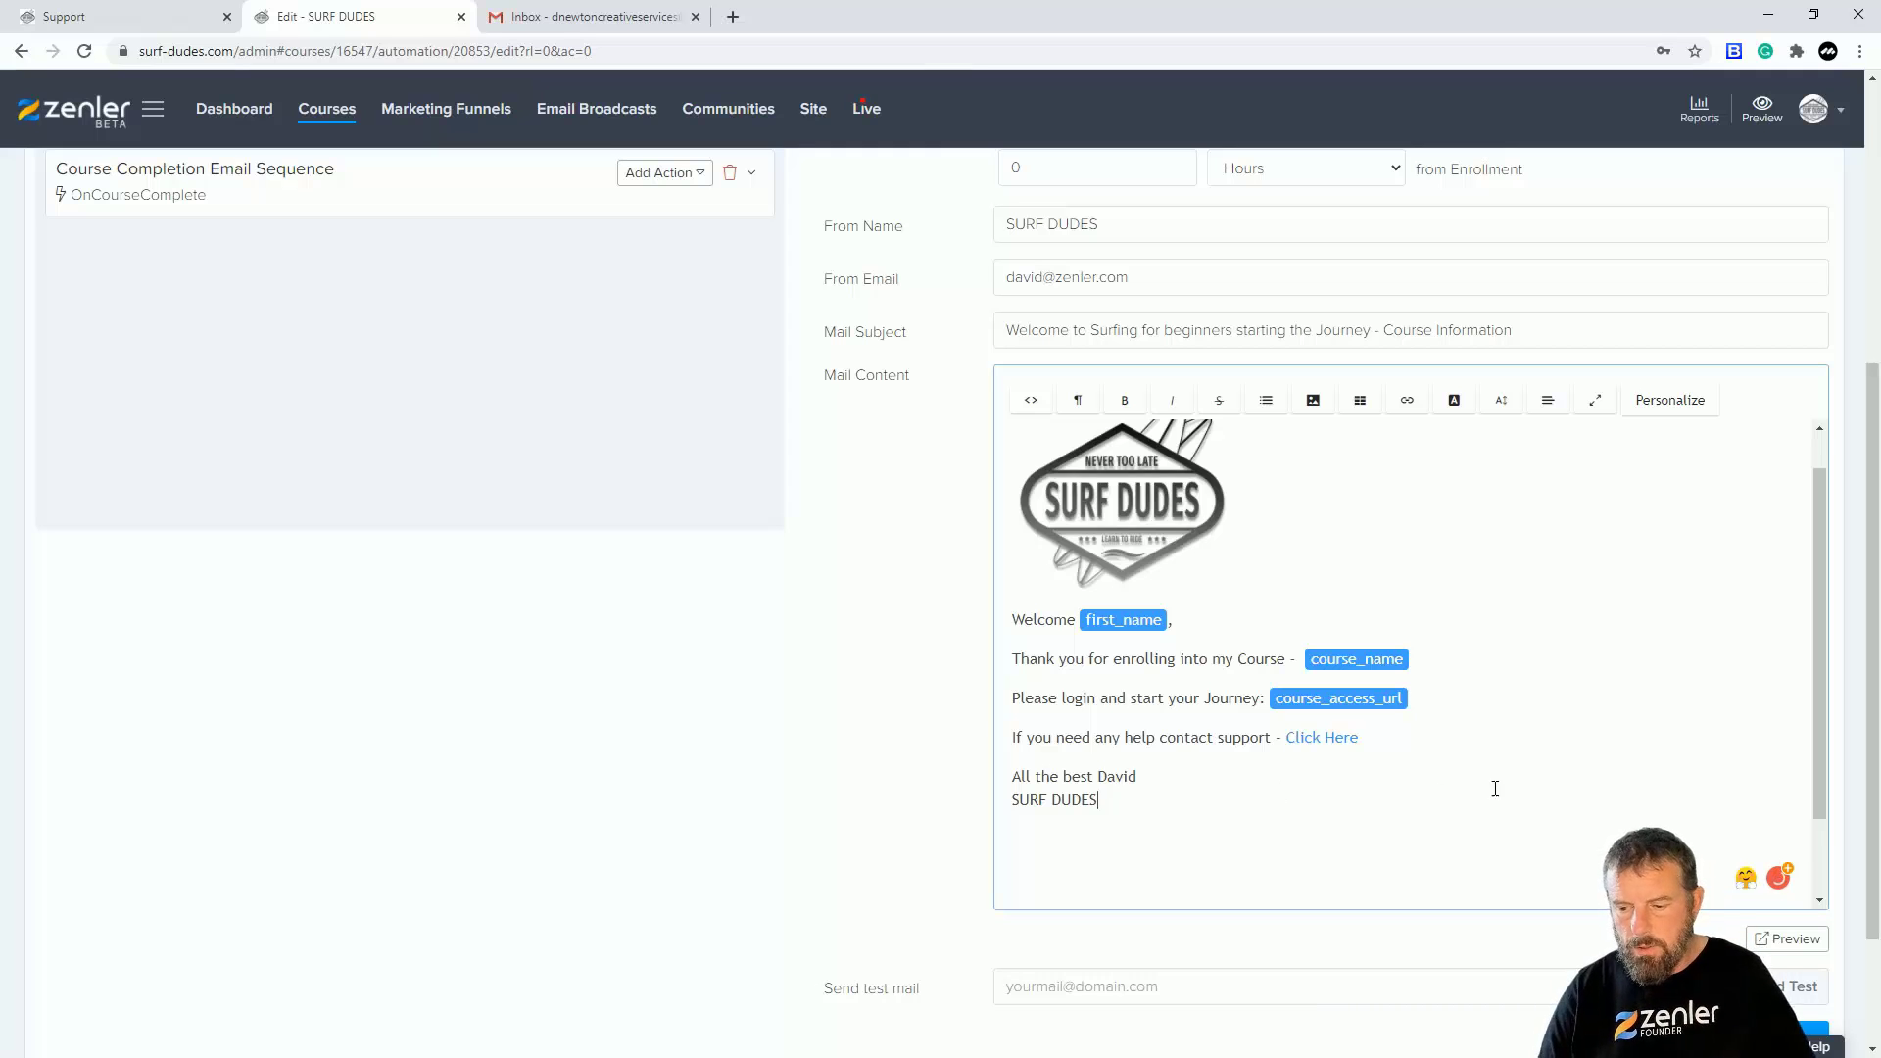
# Step: Save the Access Instructions Email and make it live without applying the changes to already enrolled students
pyautogui.scroll(-2, 1624, 830)
pyautogui.scroll(-2, 1773, 949)
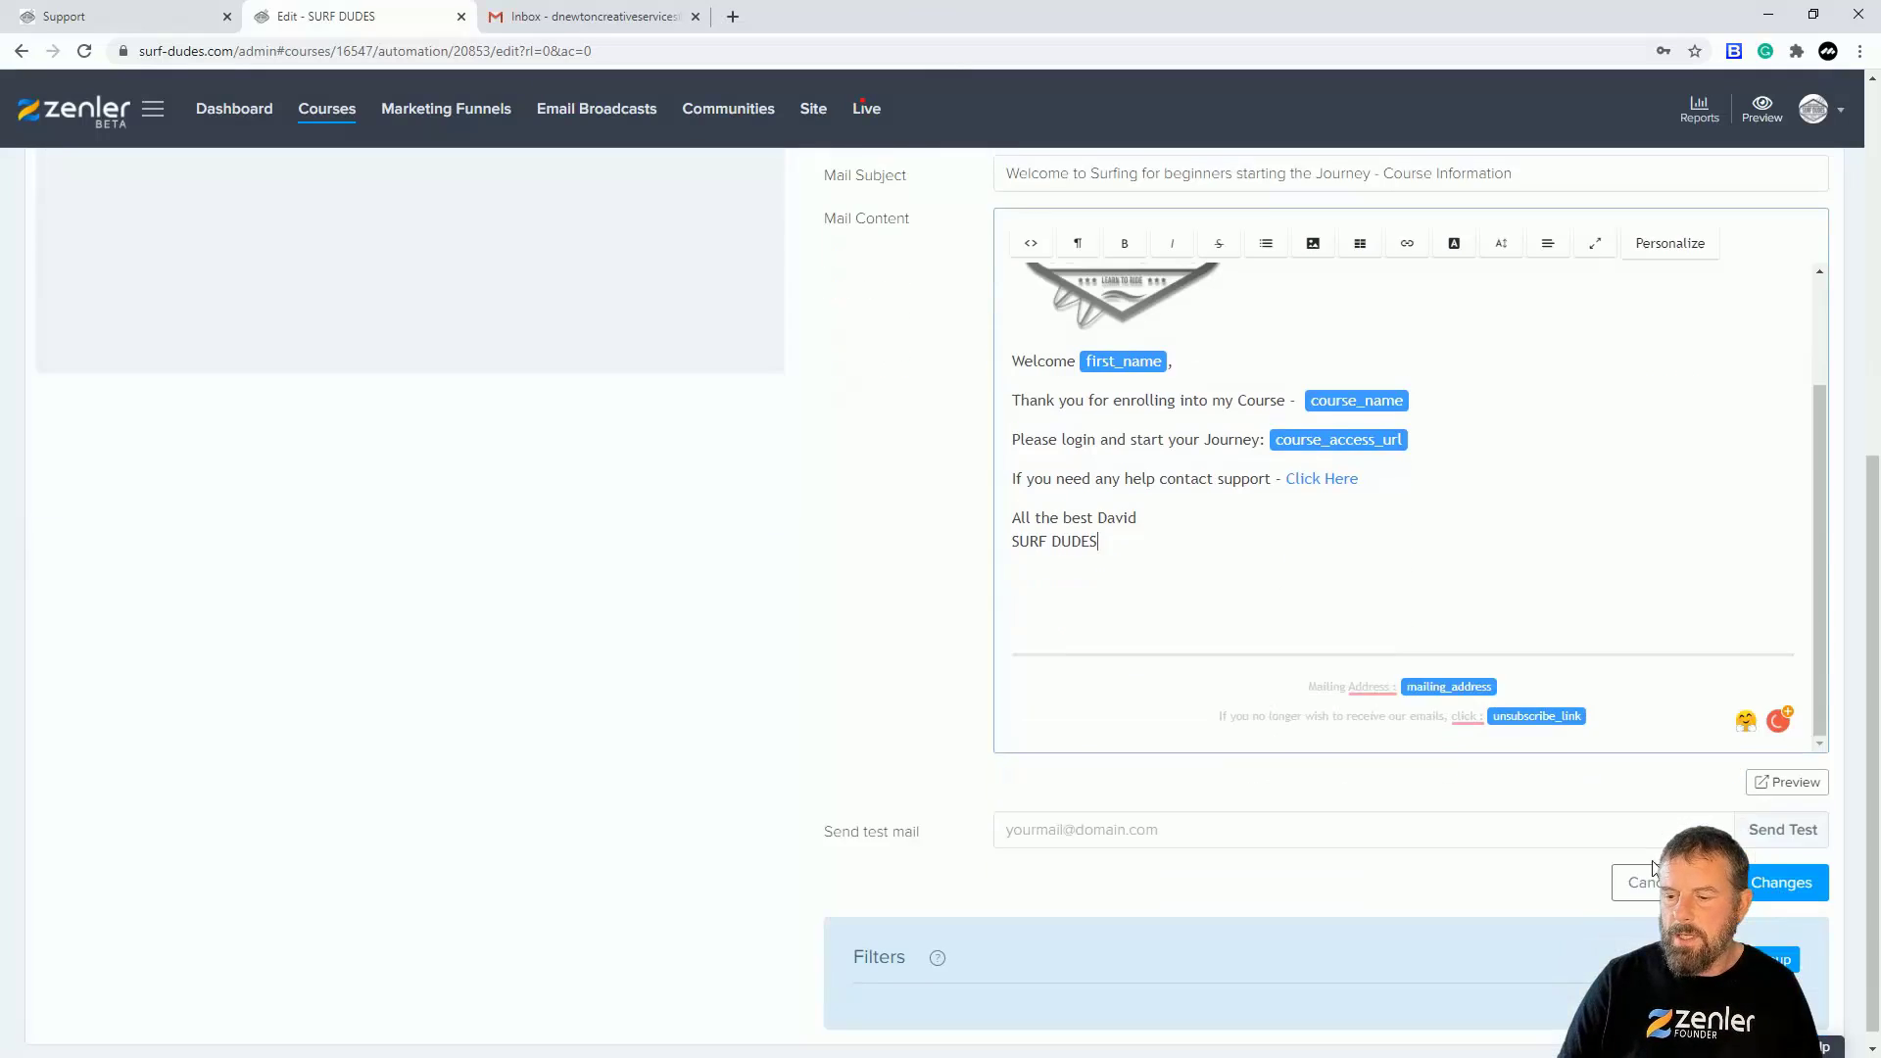
pyautogui.click(1782, 866)
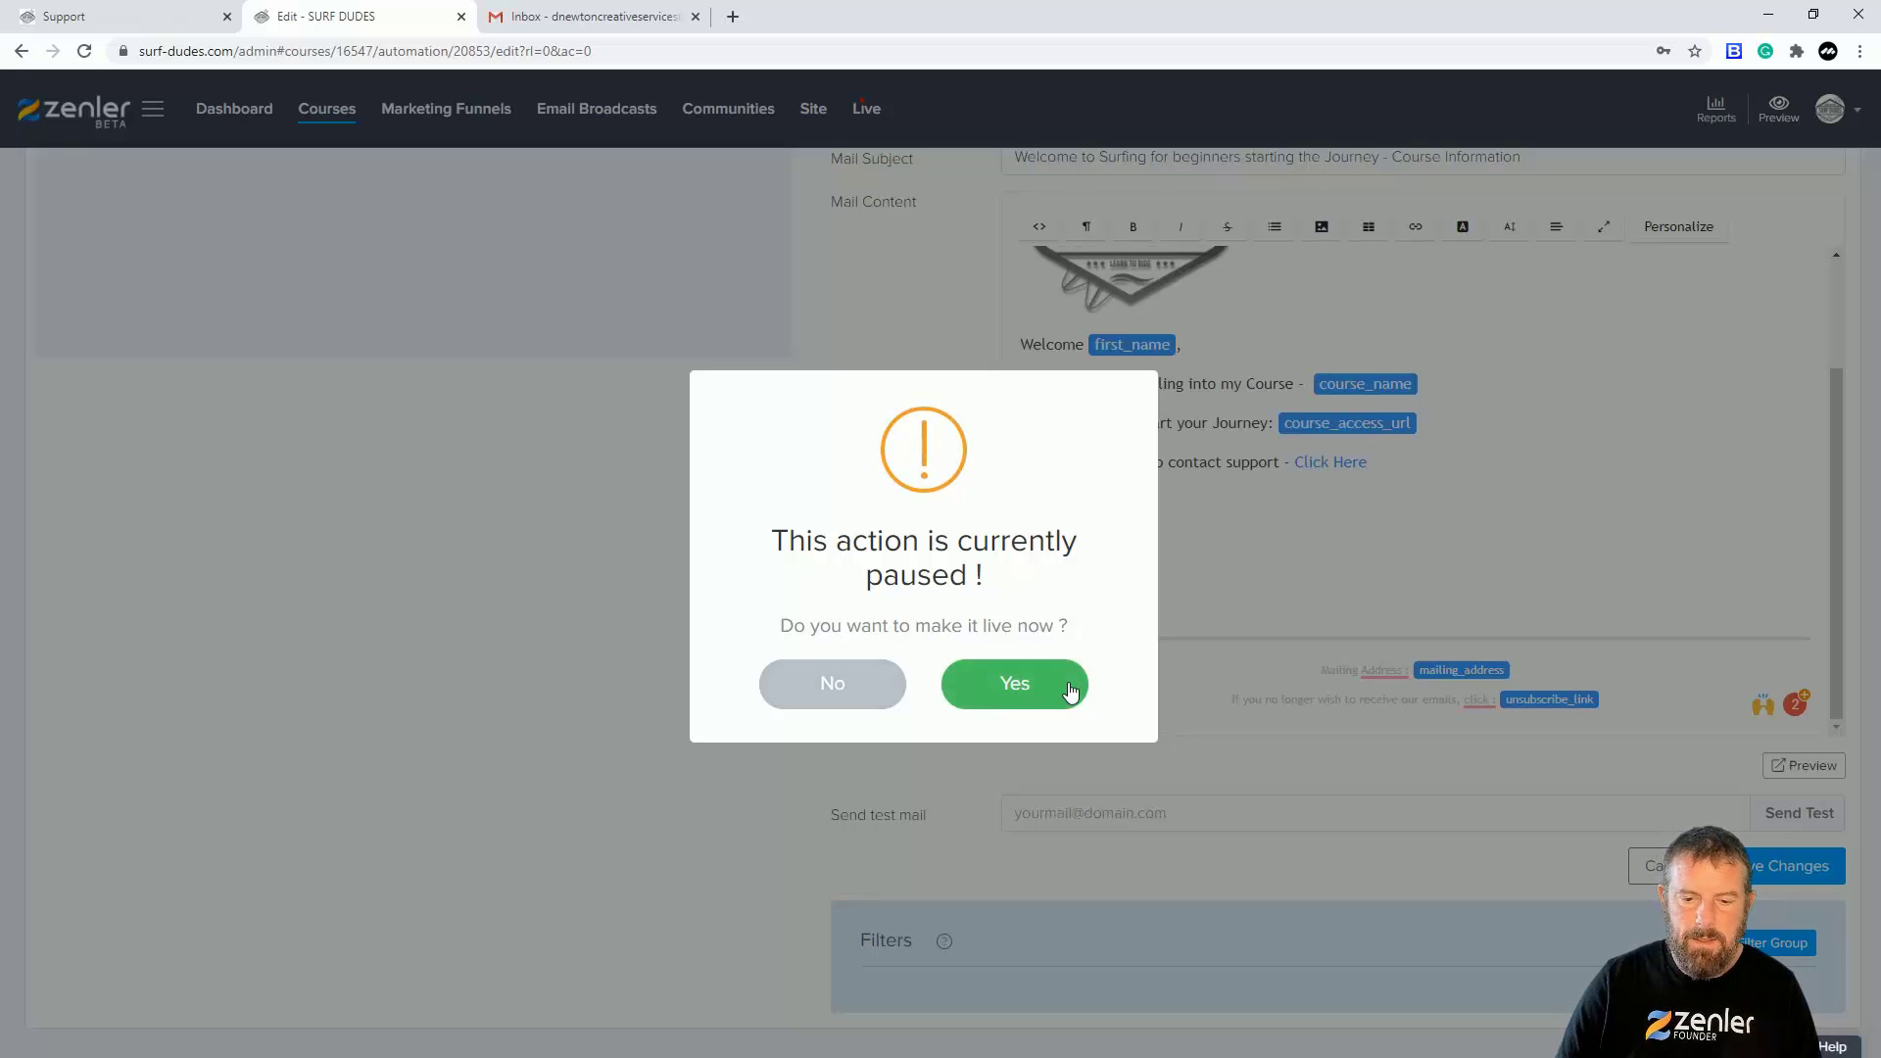
pyautogui.click(1019, 691)
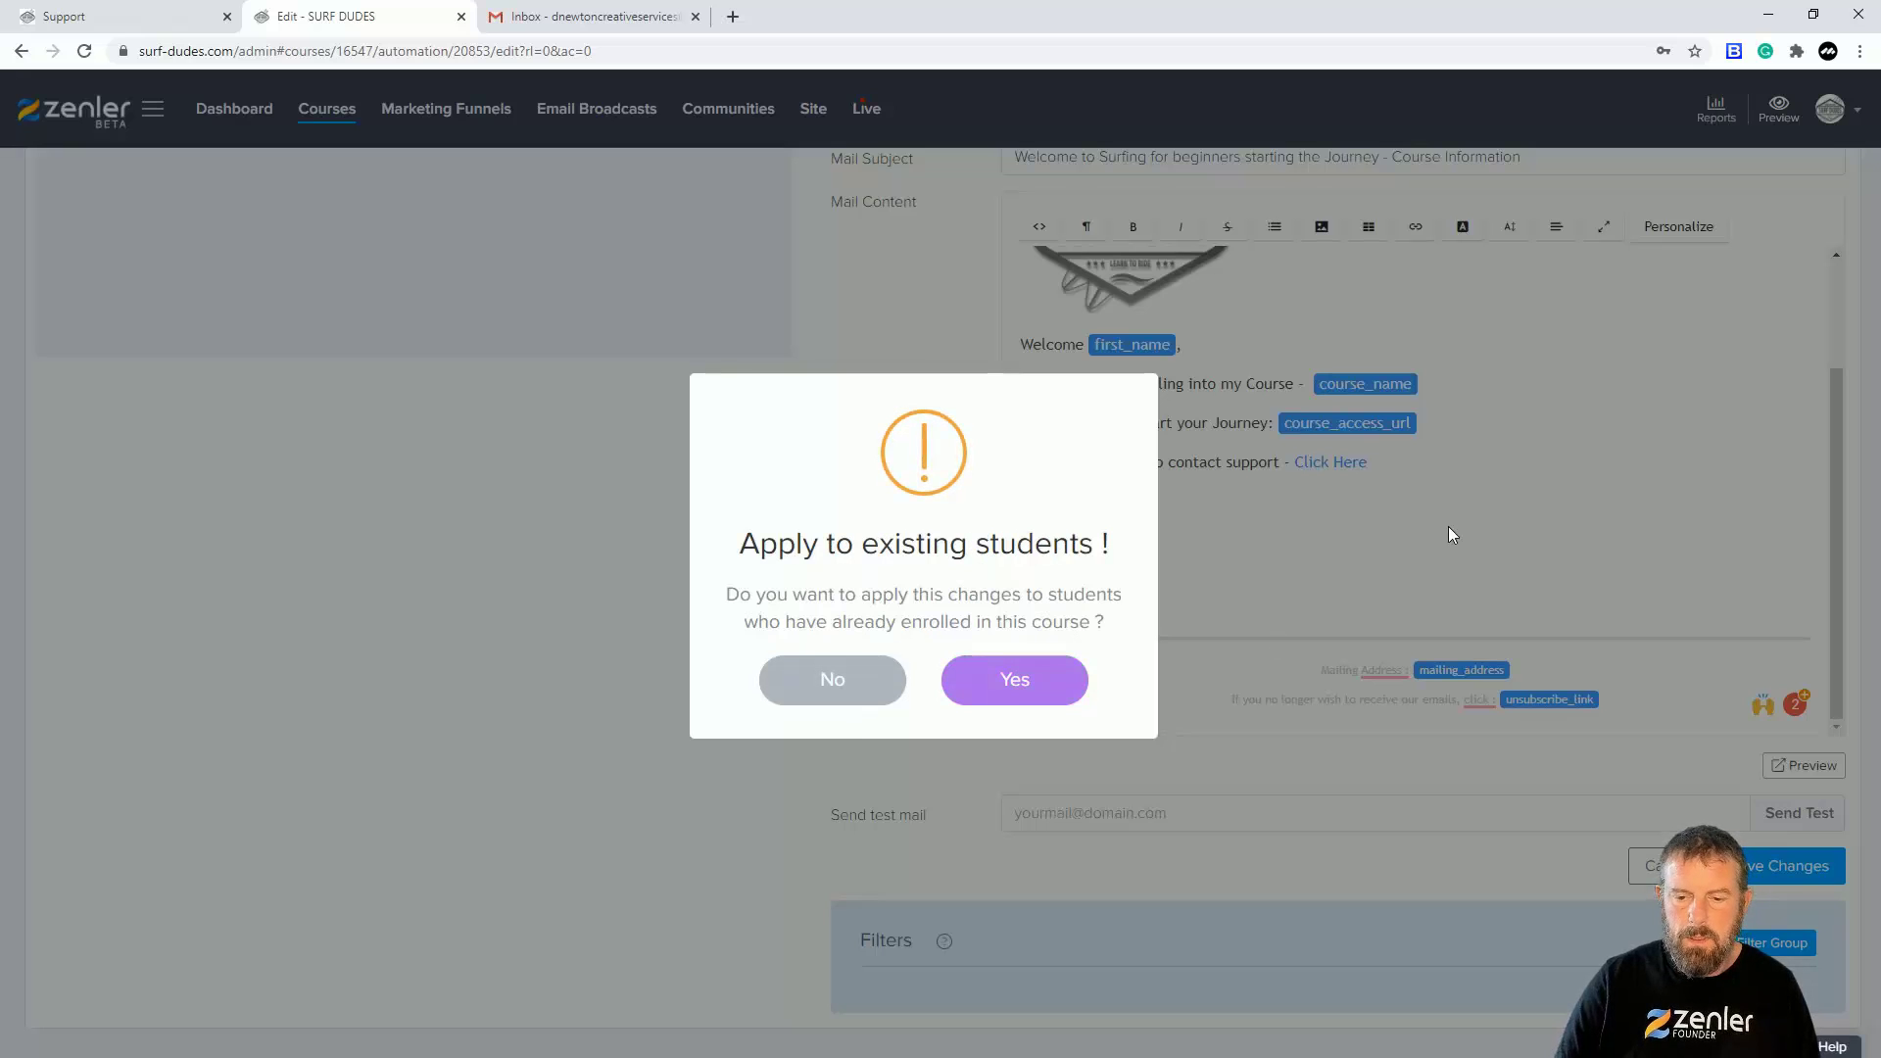
pyautogui.click(842, 685)
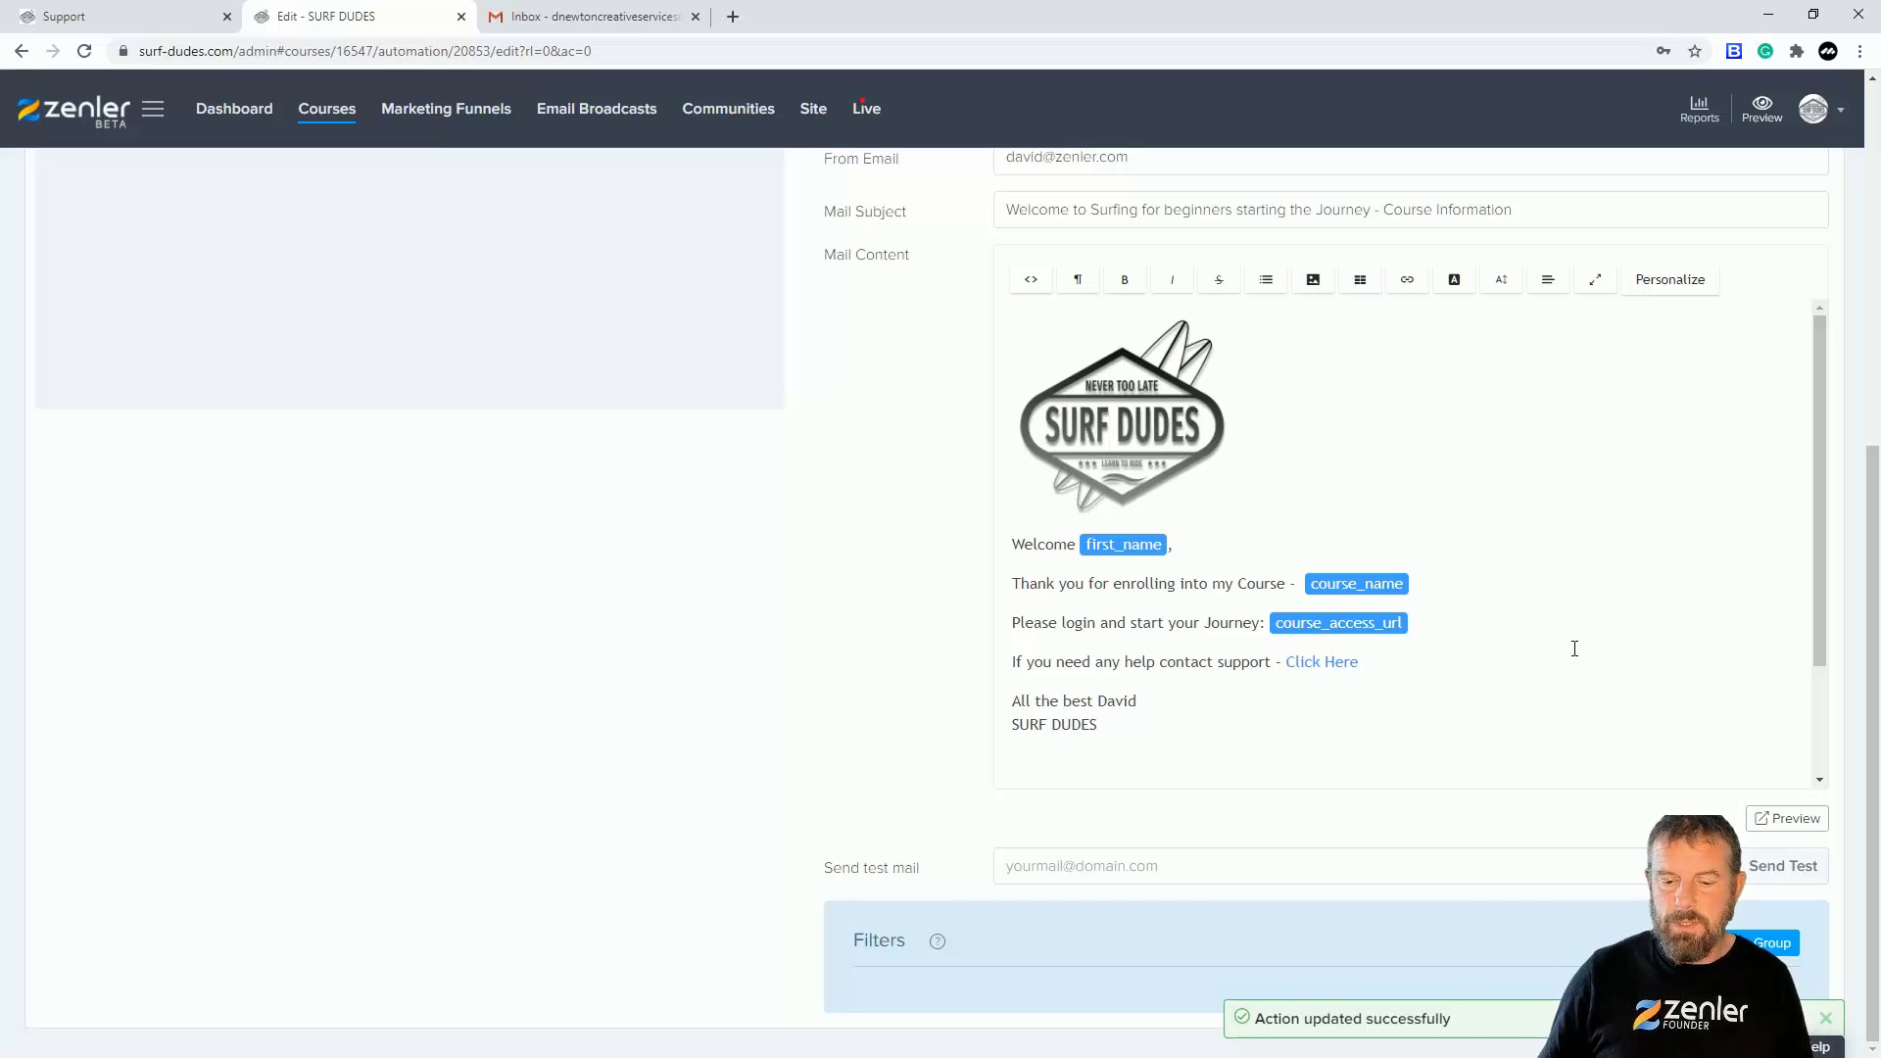
# Step: Open the Send Mail - Course Completion action of the Course Completion Email Sequence for editing
pyautogui.scroll(4, 1574, 647)
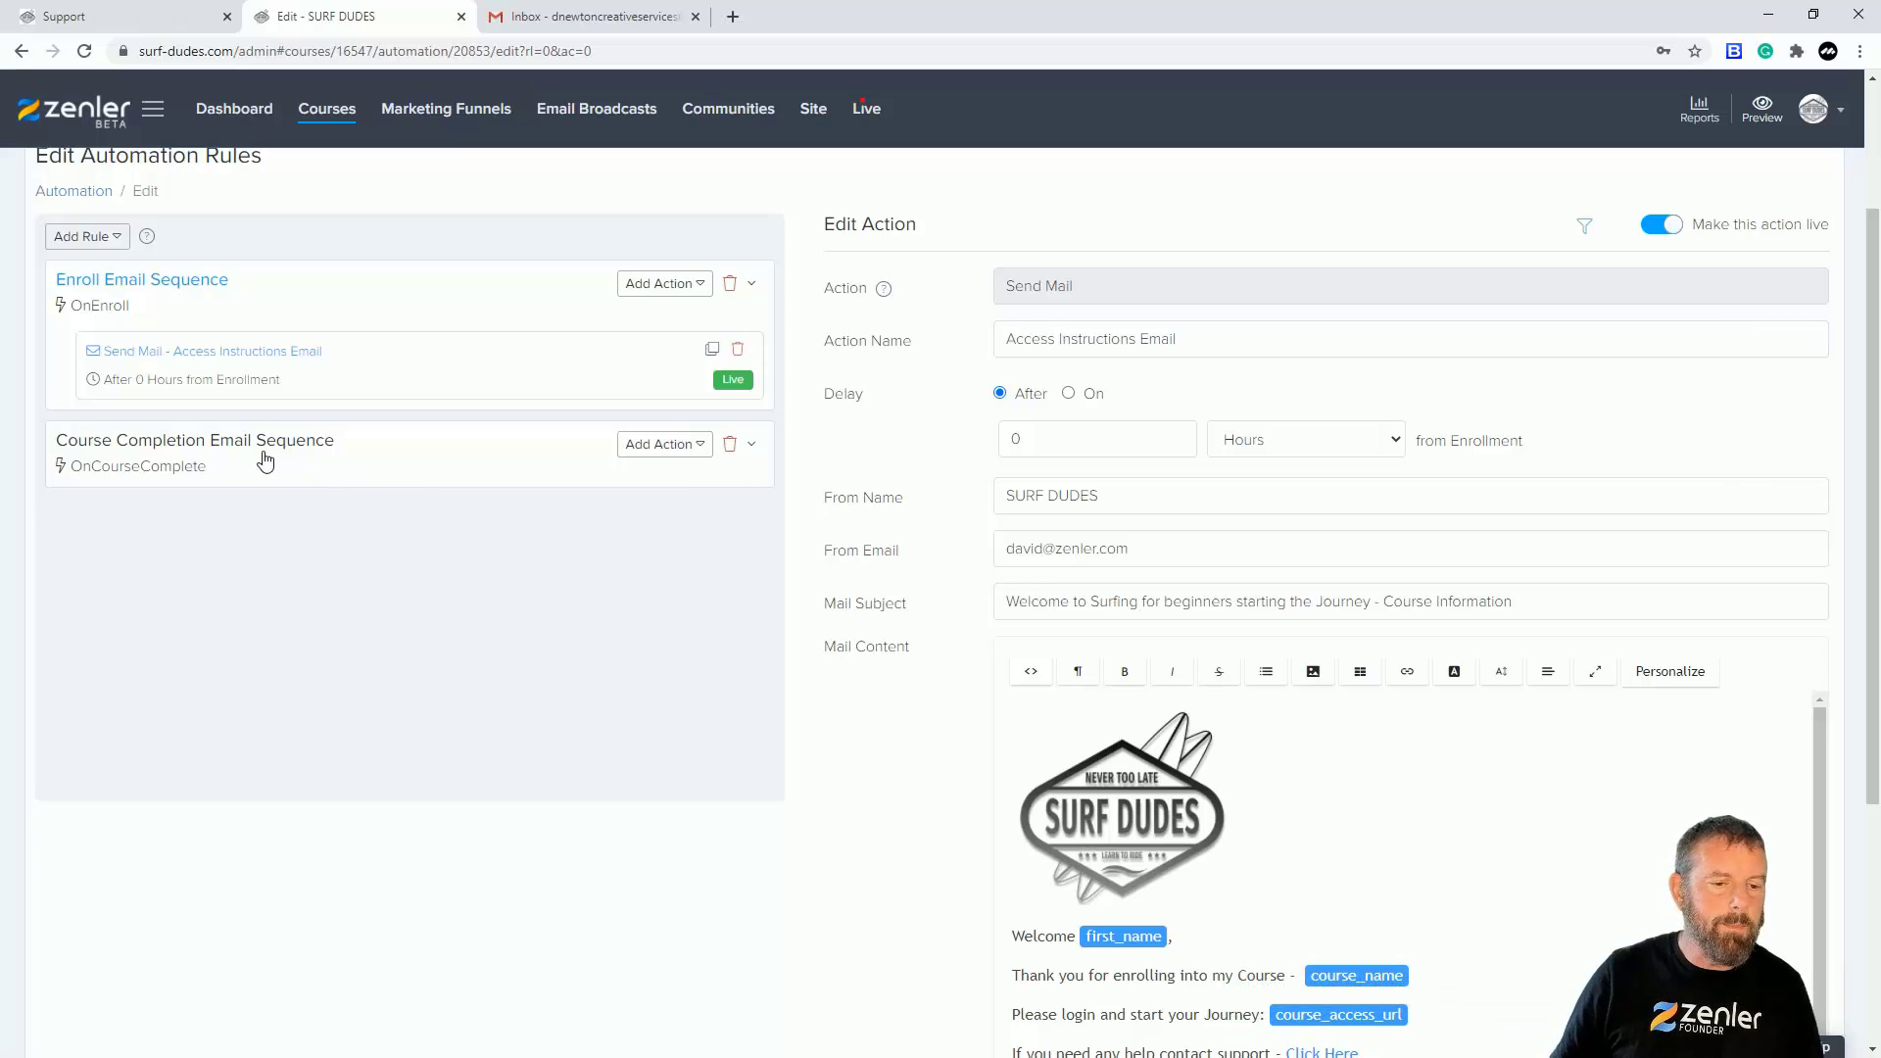
pyautogui.click(273, 442)
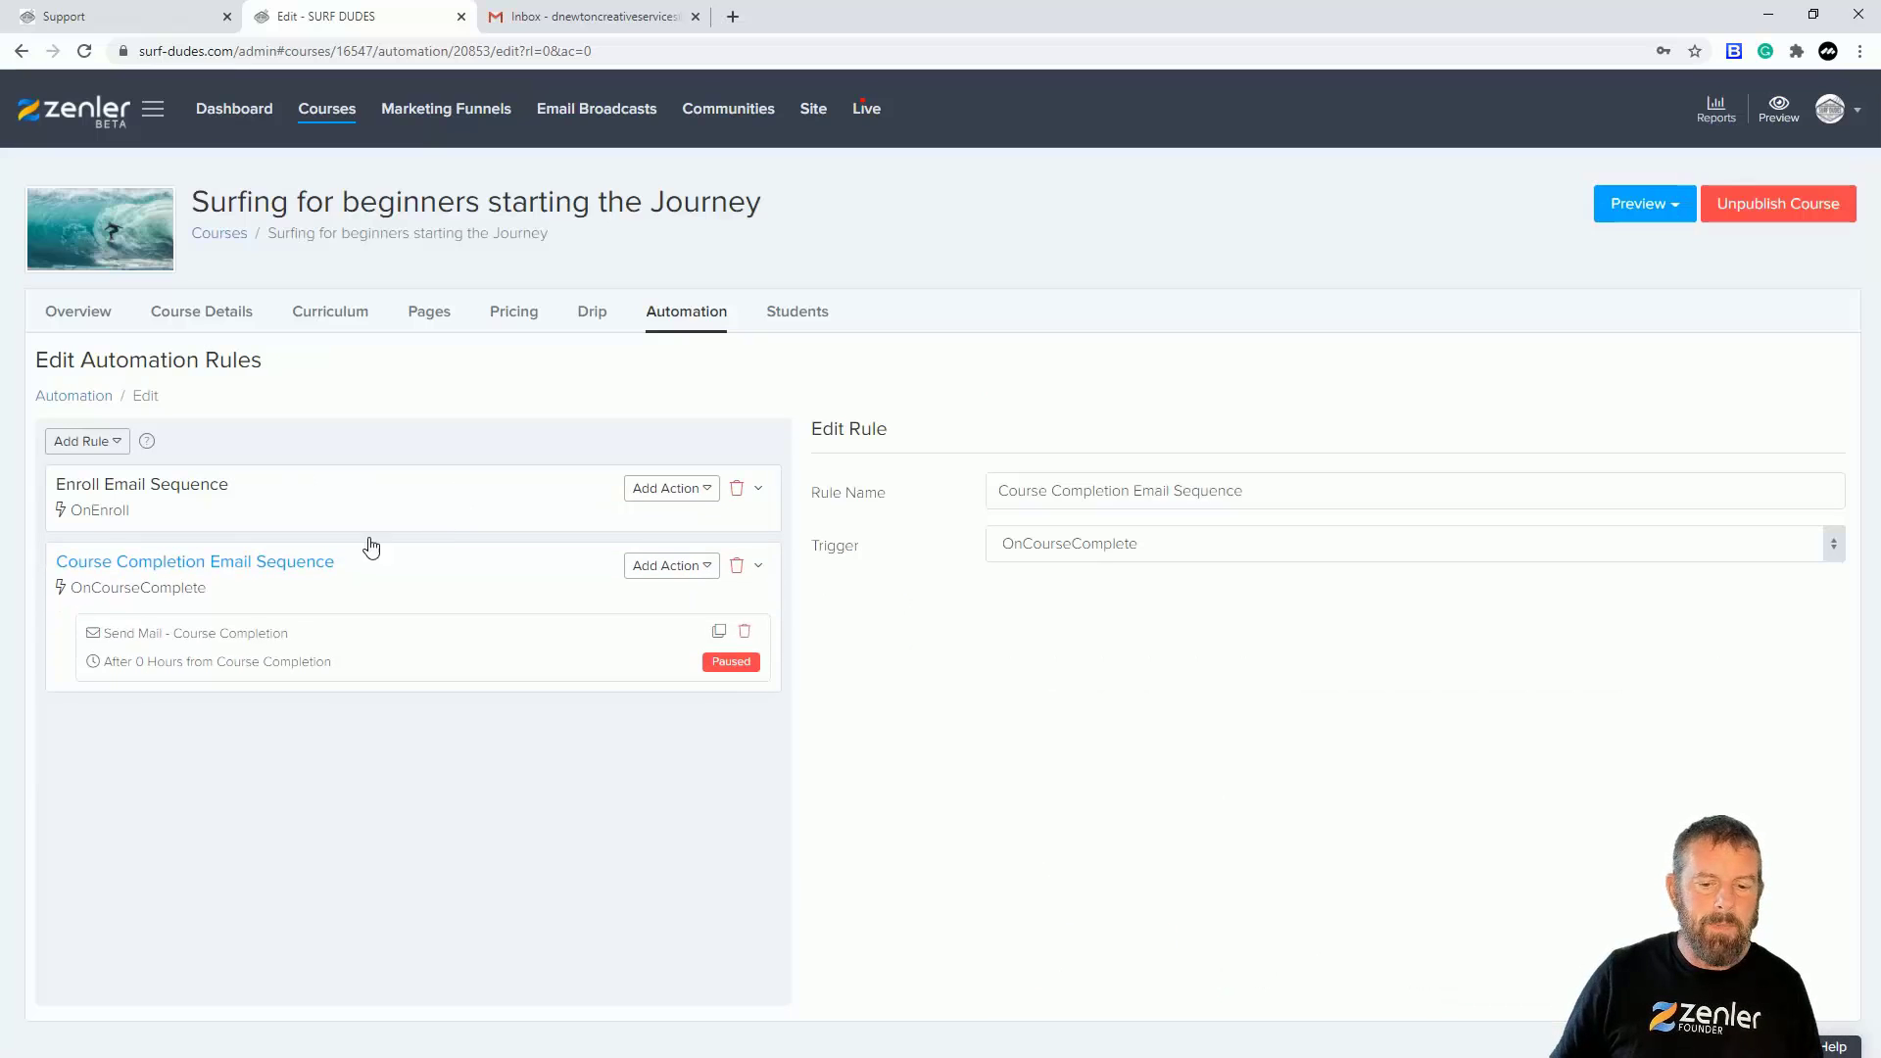
pyautogui.click(399, 647)
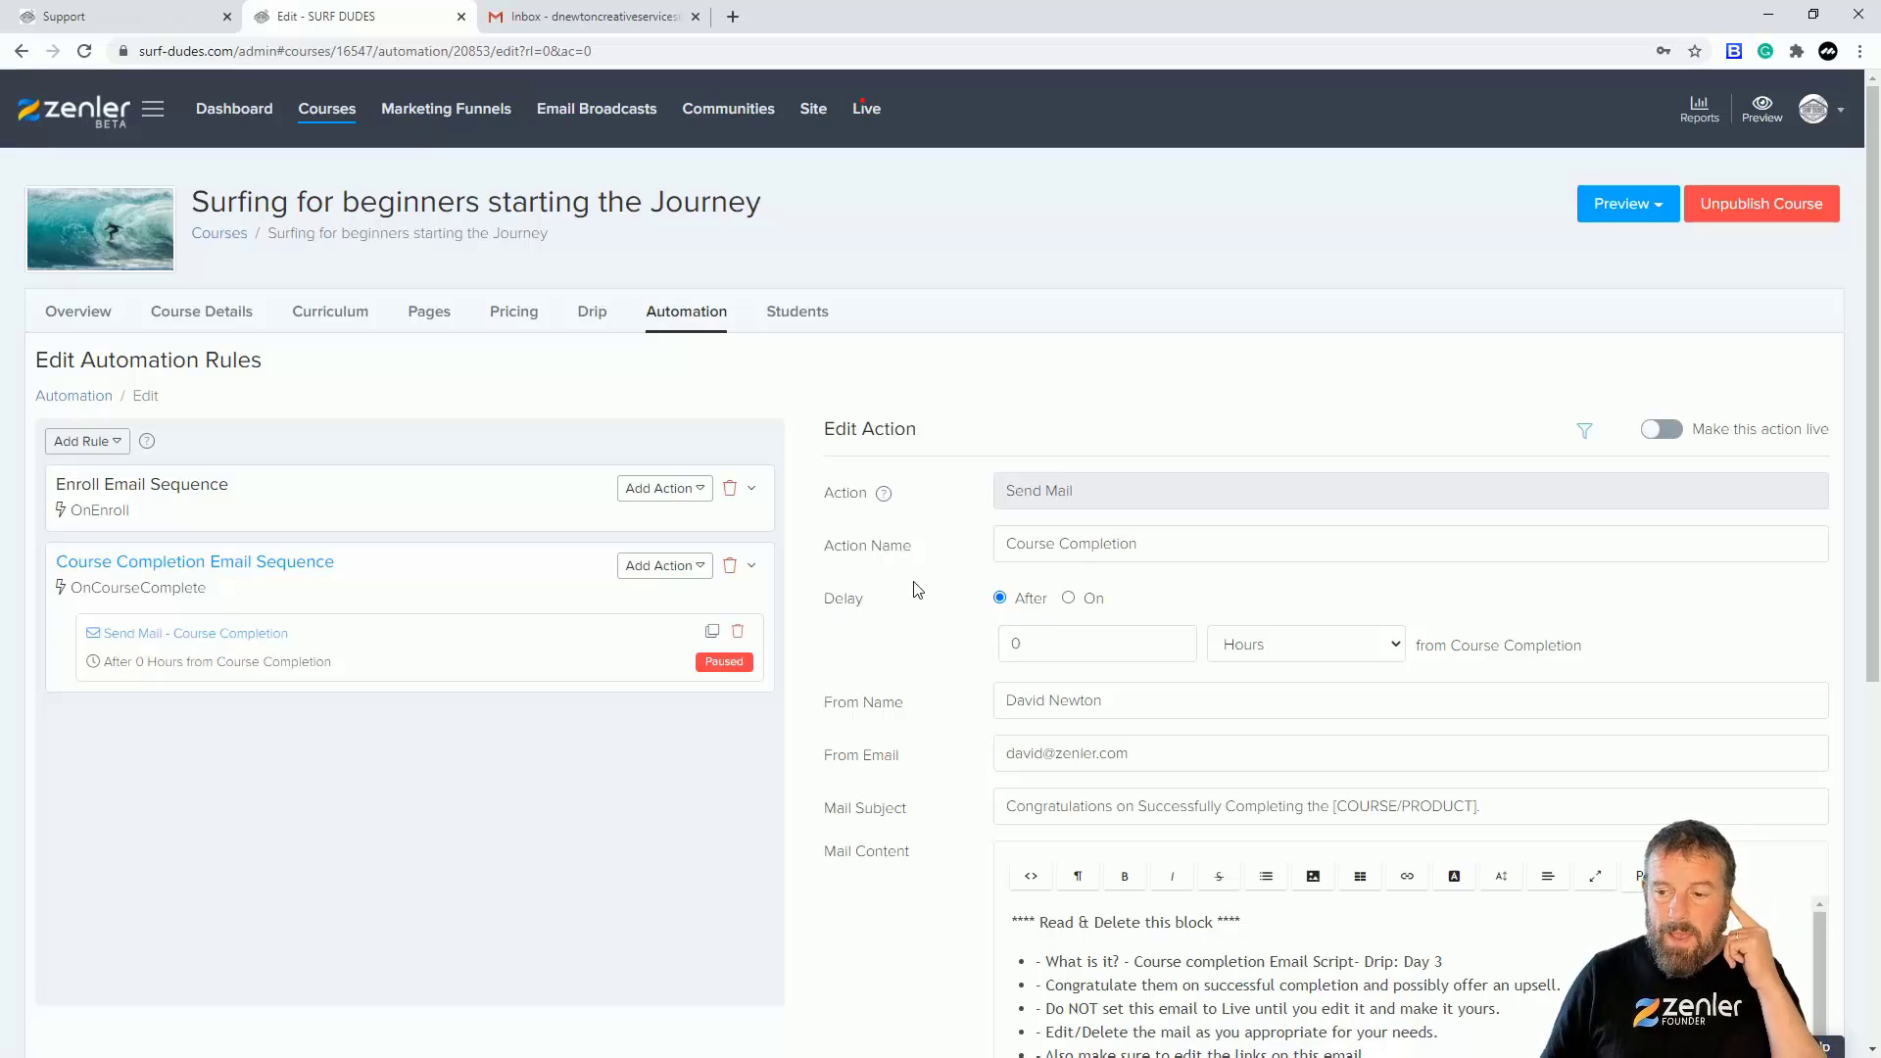
pyautogui.scroll(-5, 928, 583)
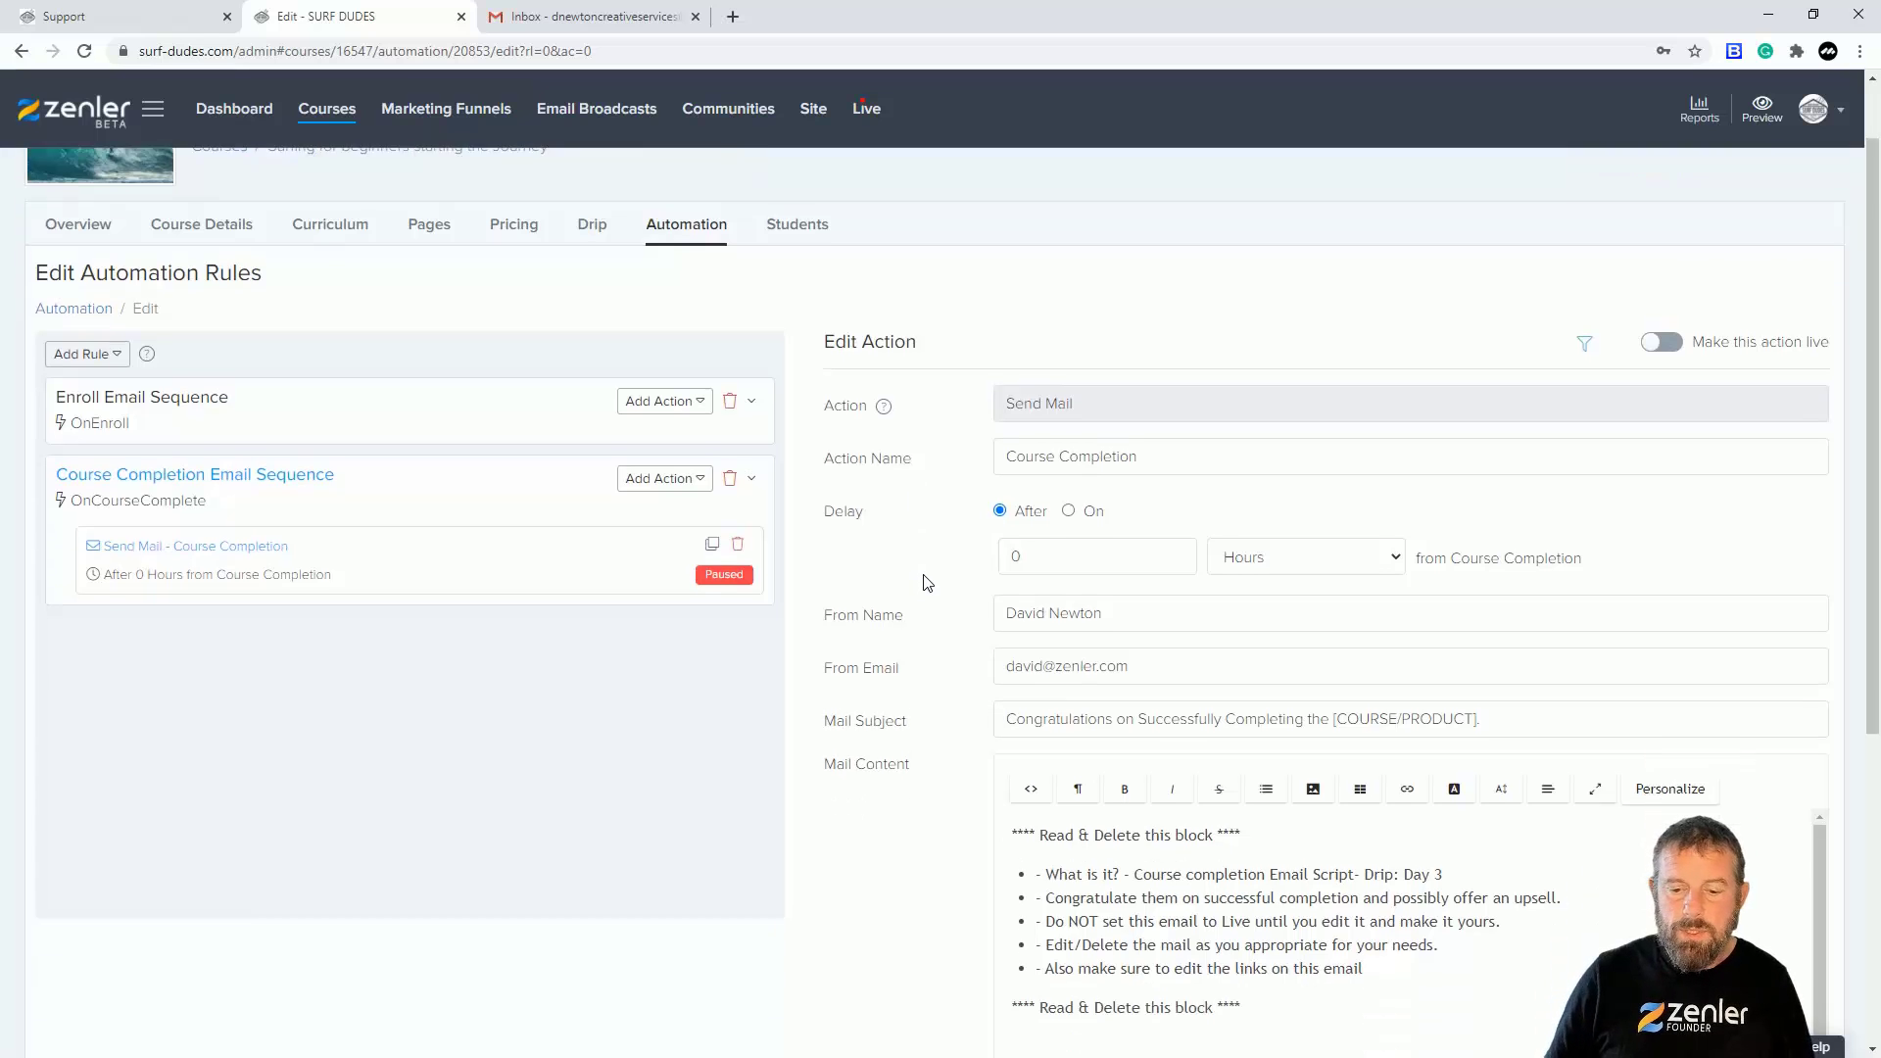
pyautogui.scroll(5, 928, 583)
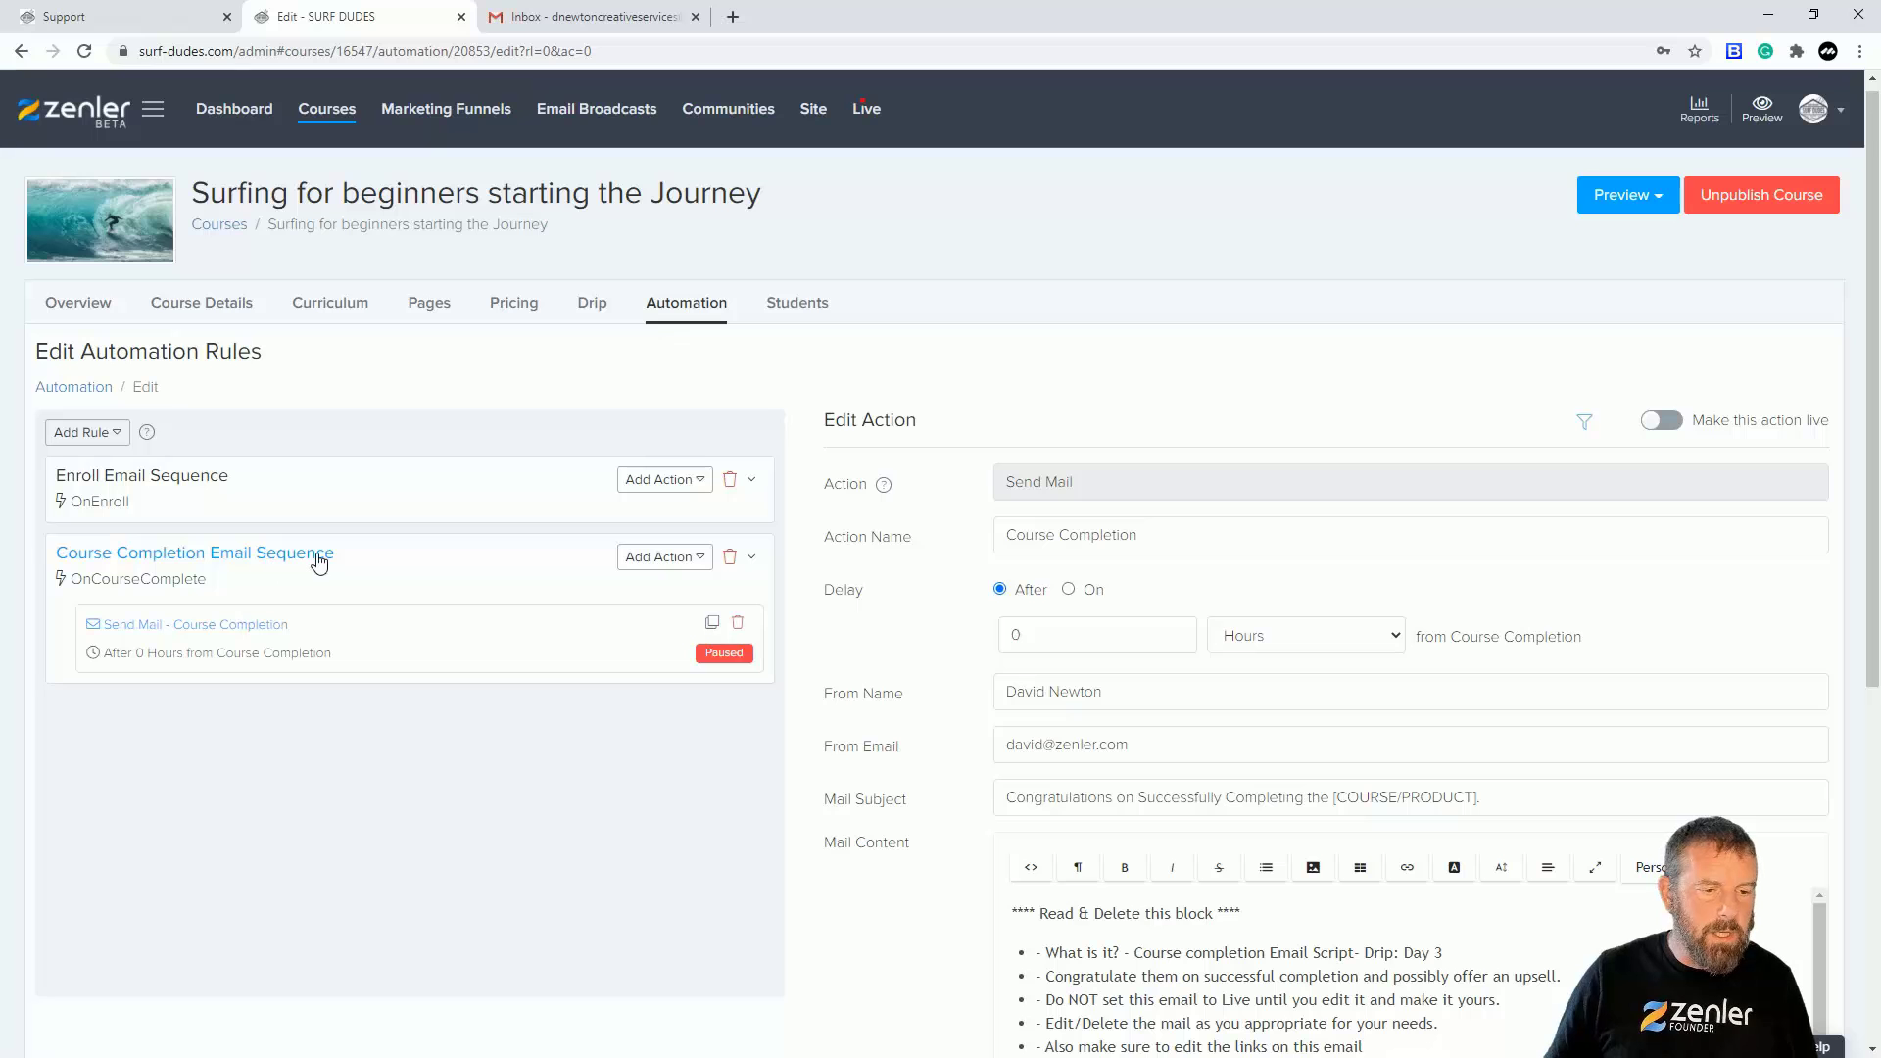
# Step: Replace the whole default mail content of the Course Completion email with "Congratualtions you have completed the course"
pyautogui.scroll(-3, 1079, 737)
pyautogui.click(1282, 710)
pyautogui.scroll(-4, 1234, 777)
pyautogui.moveTo(1117, 933); pyautogui.dragTo(991, 635)
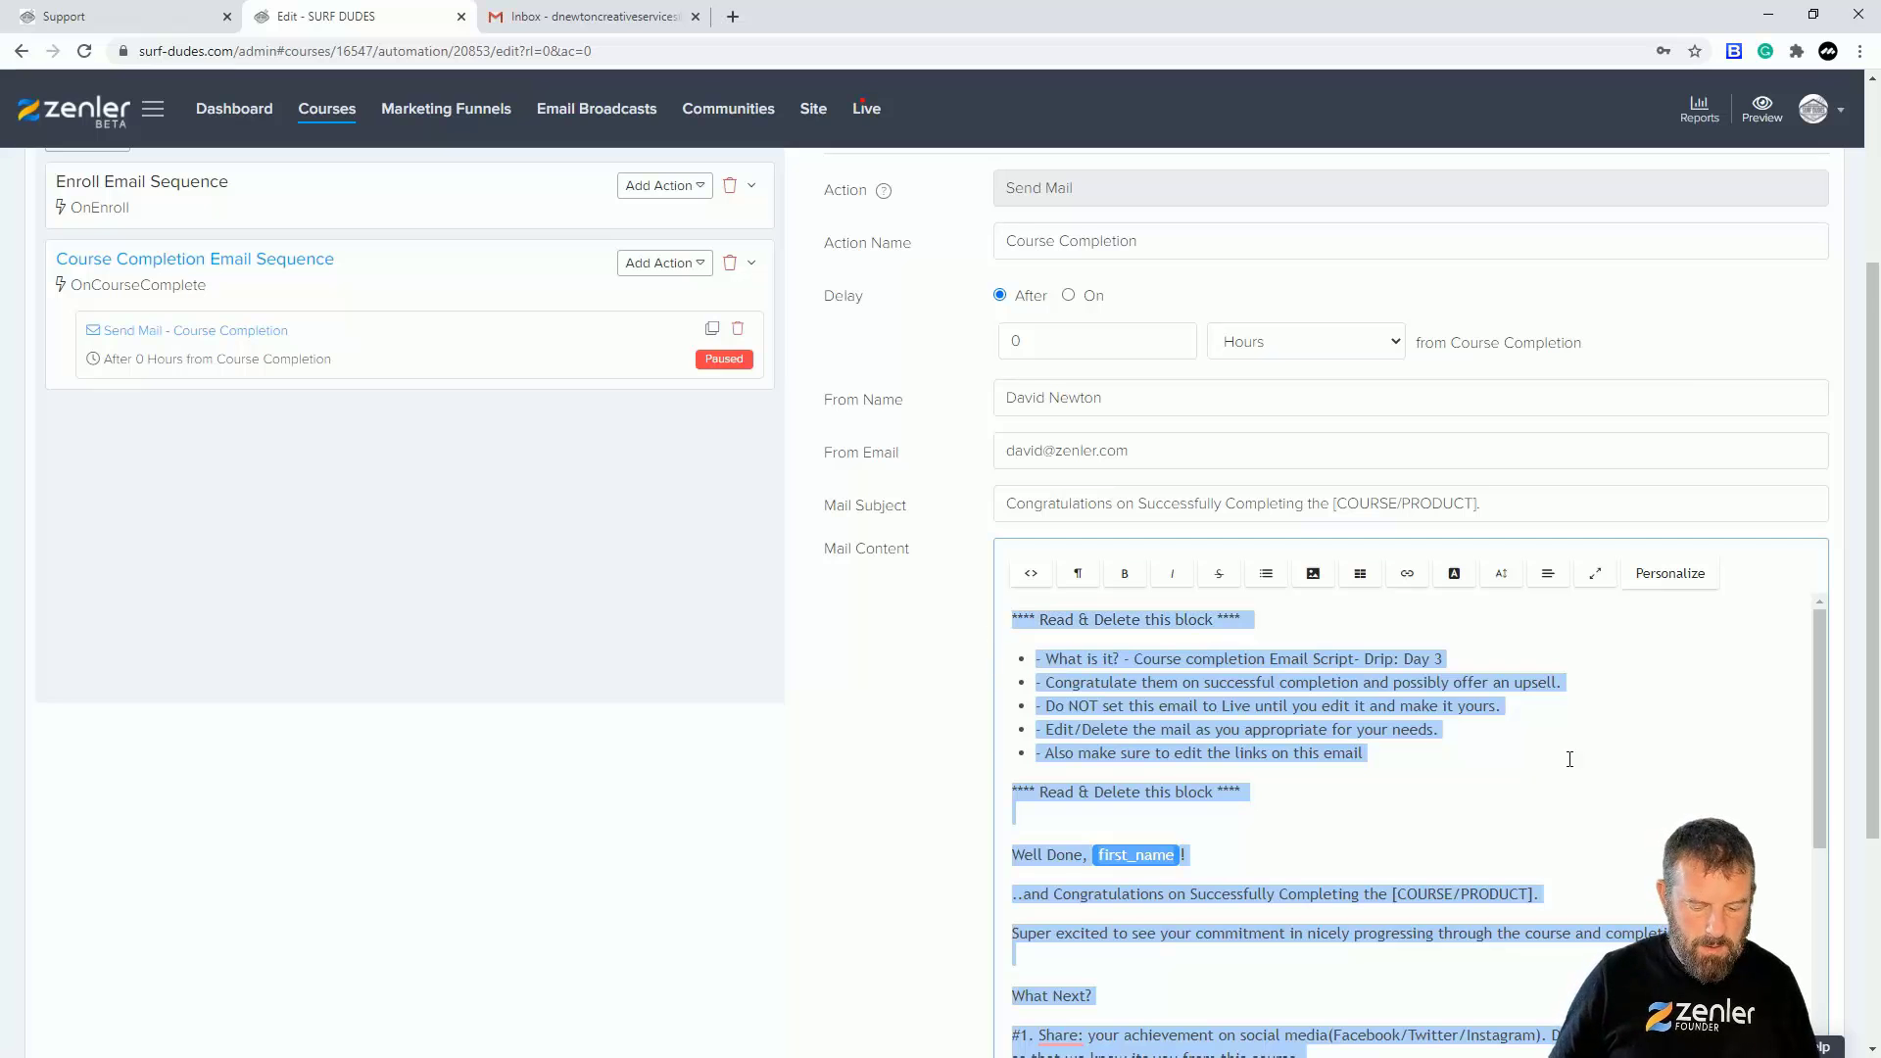
pyautogui.write('Congratualtions')
pyautogui.write('you')
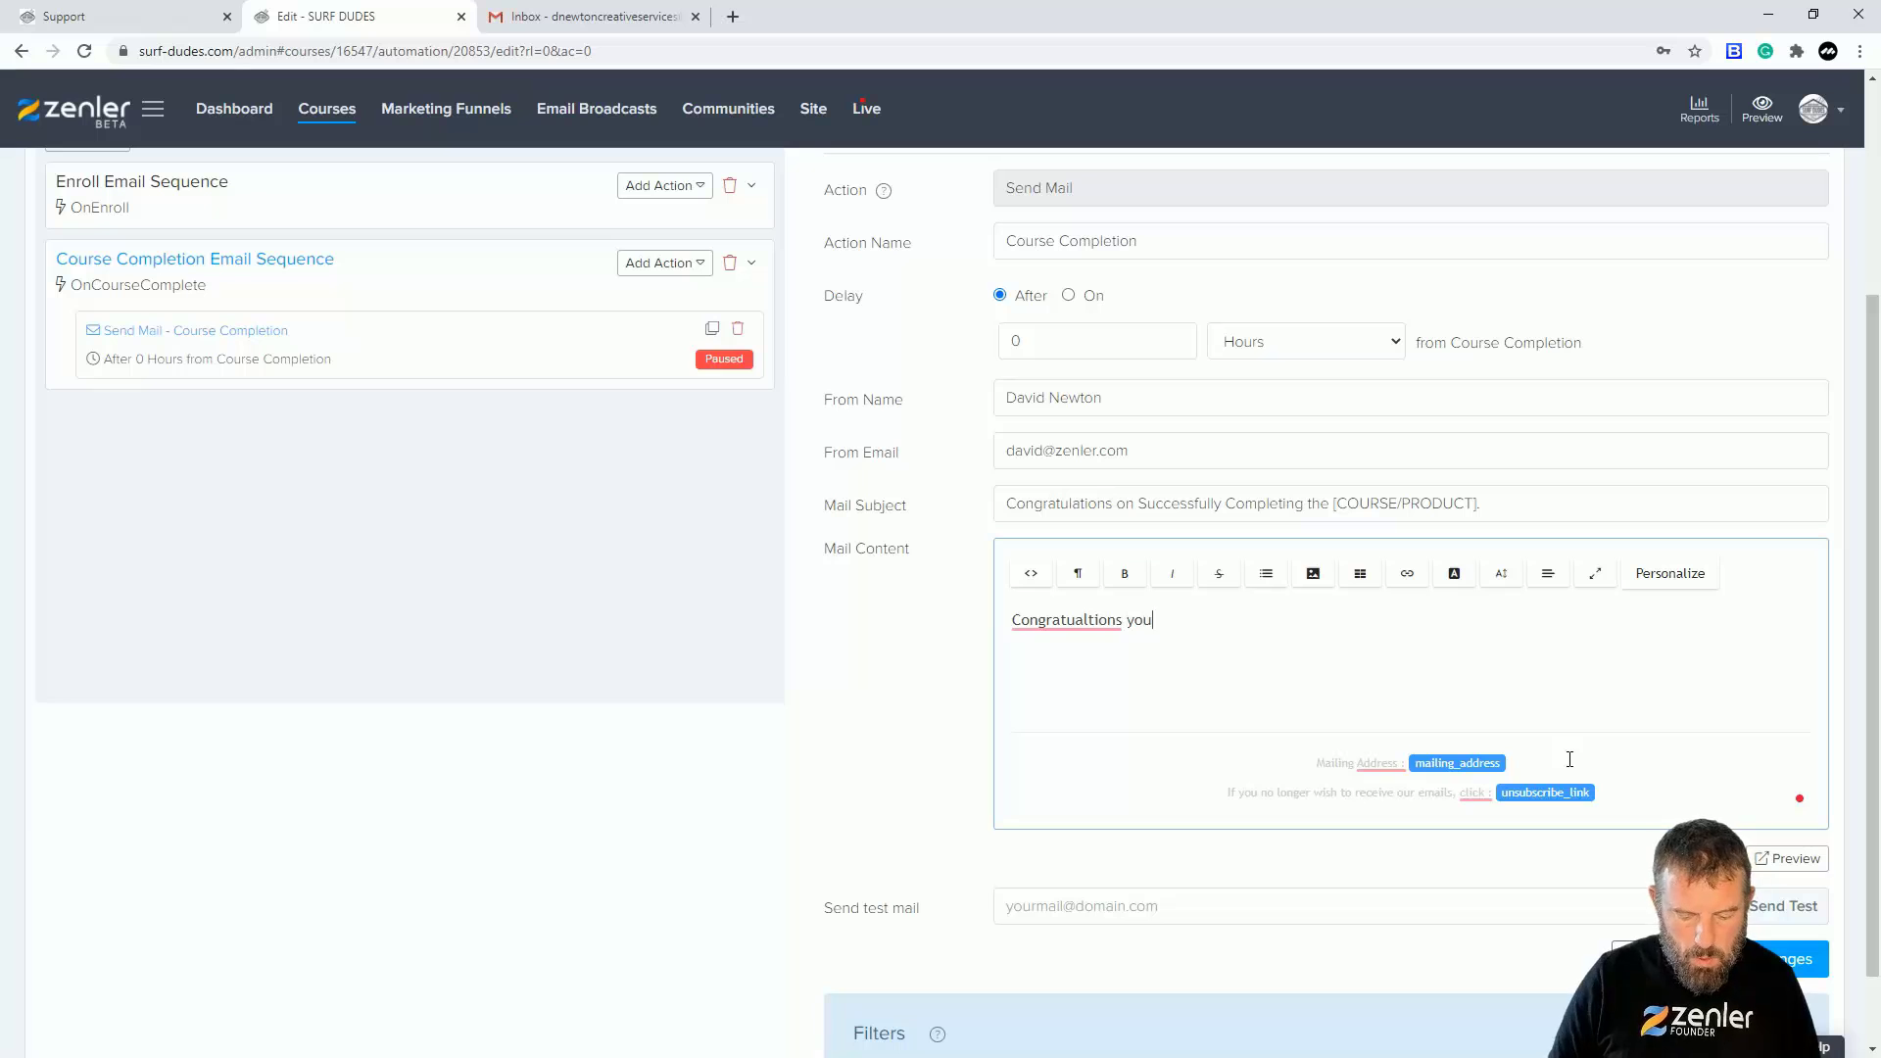
pyautogui.write(' have compl')
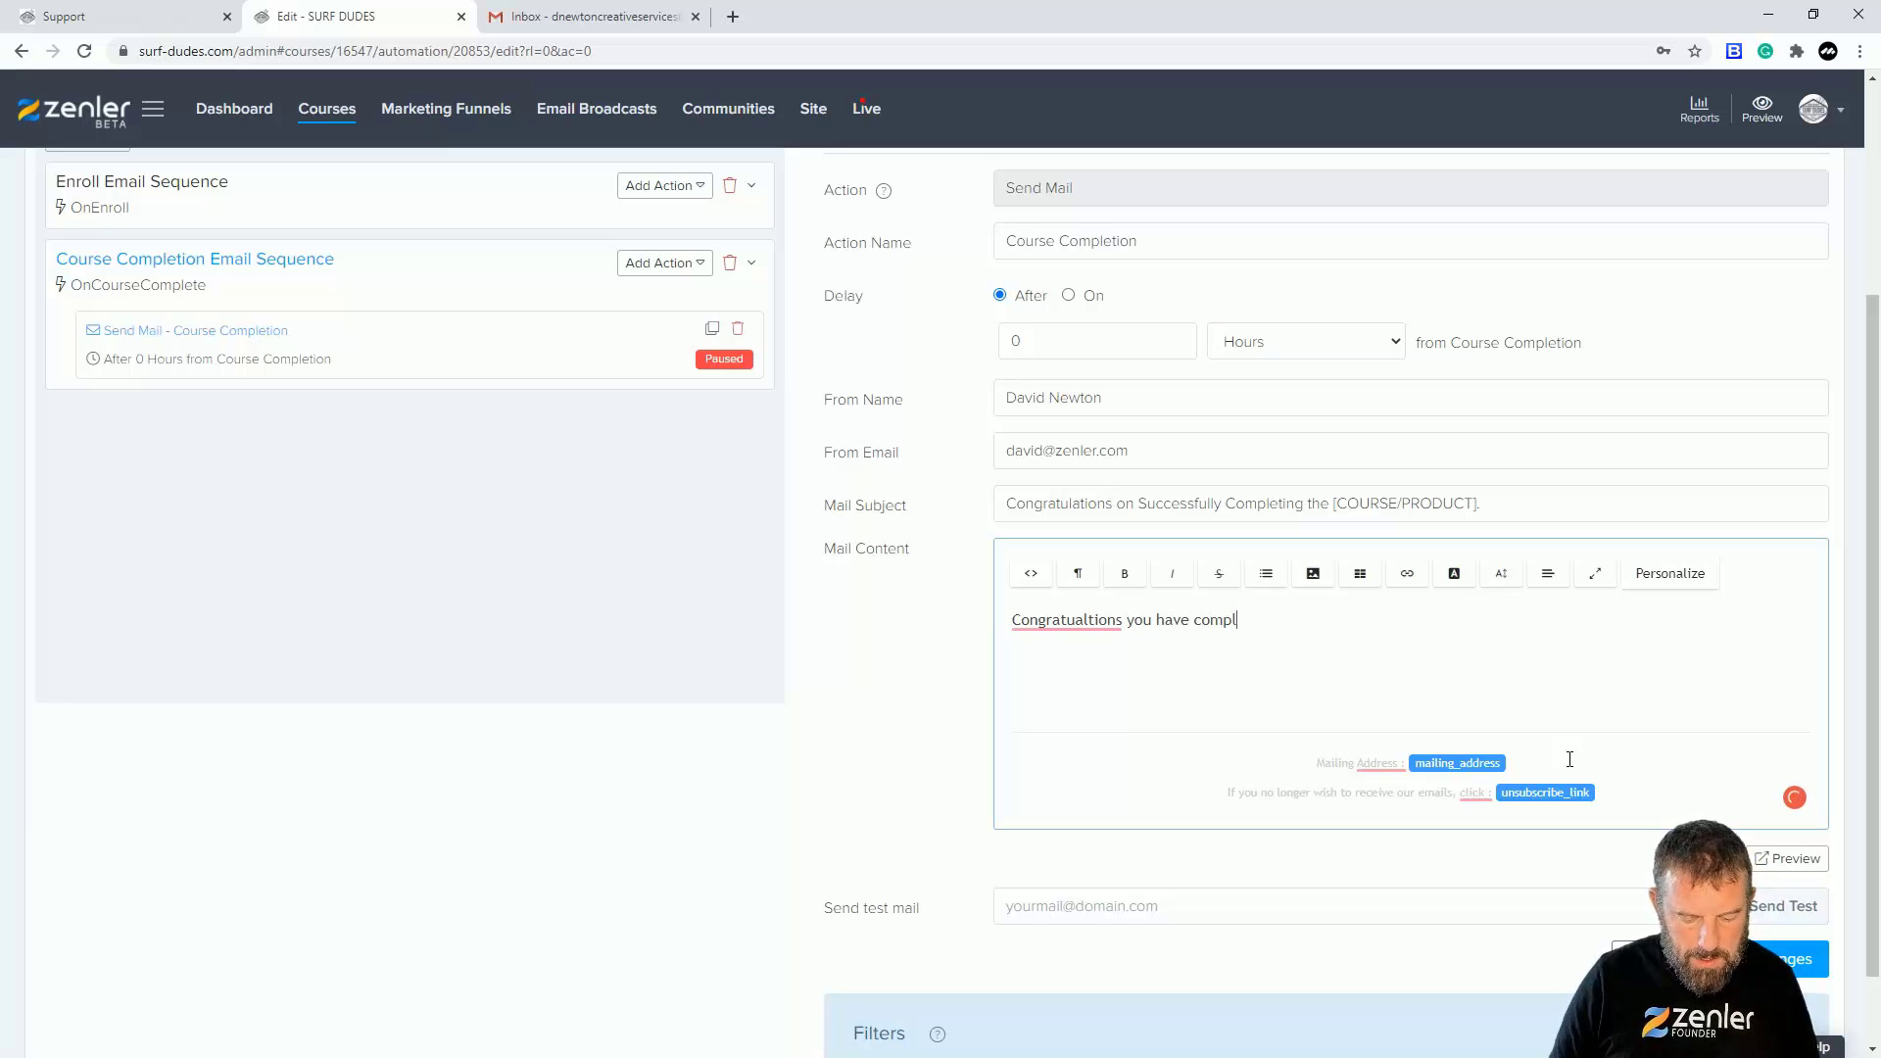
pyautogui.write('eted the course')
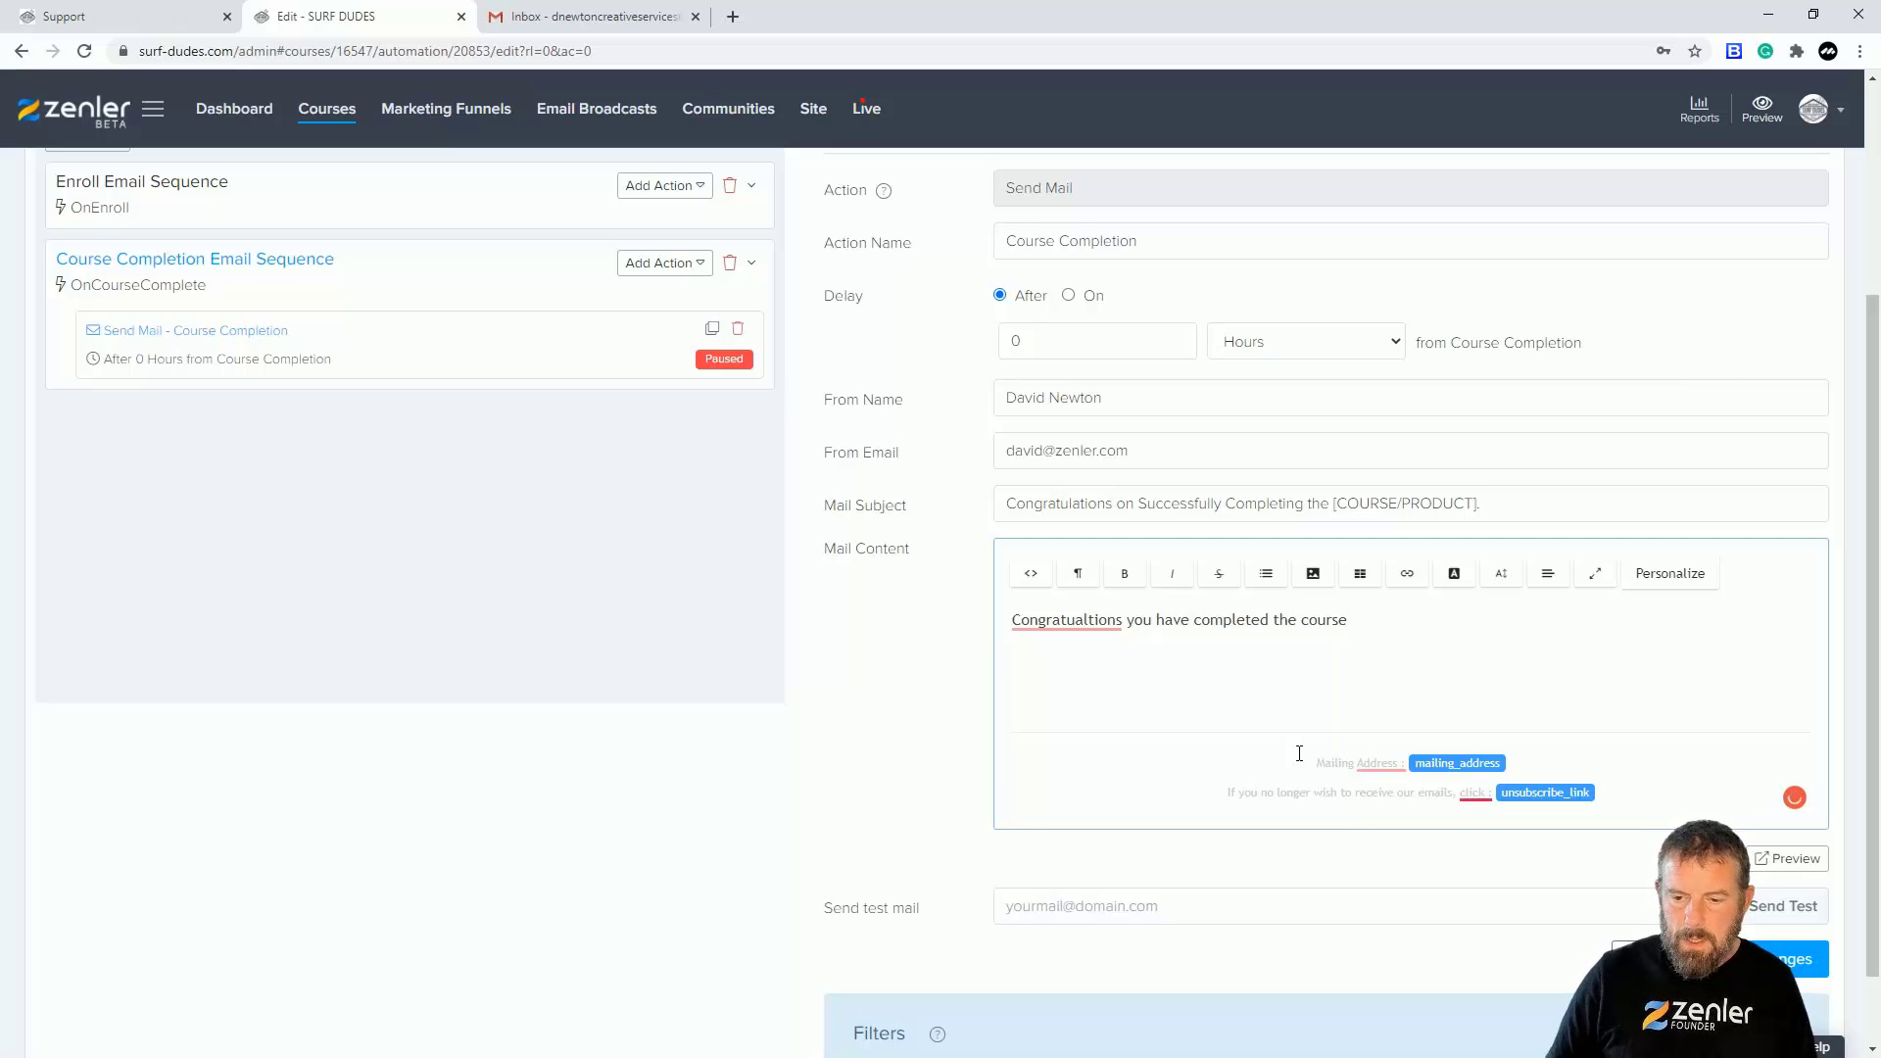
# Step: Insert the full_name personalization field after "Congratualtions" in the Course Completion mail content
pyautogui.click(1126, 620)
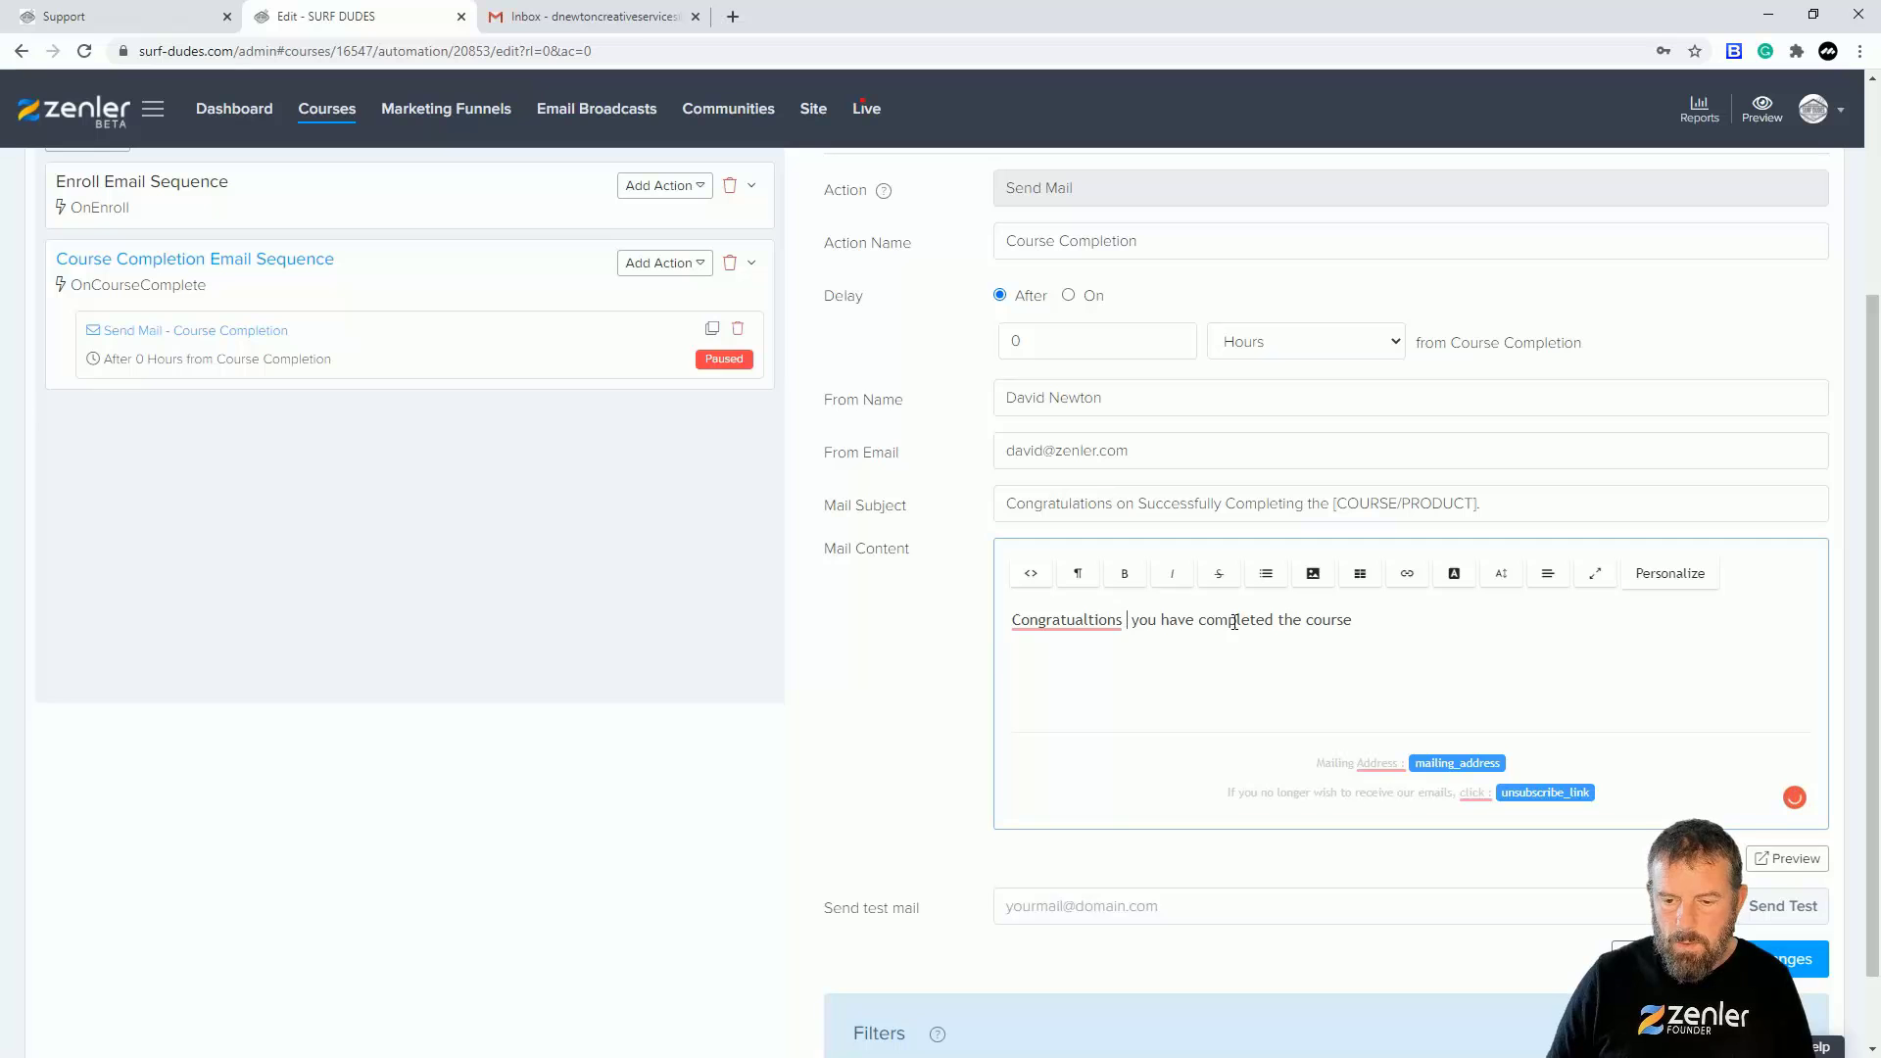
pyautogui.click(1653, 574)
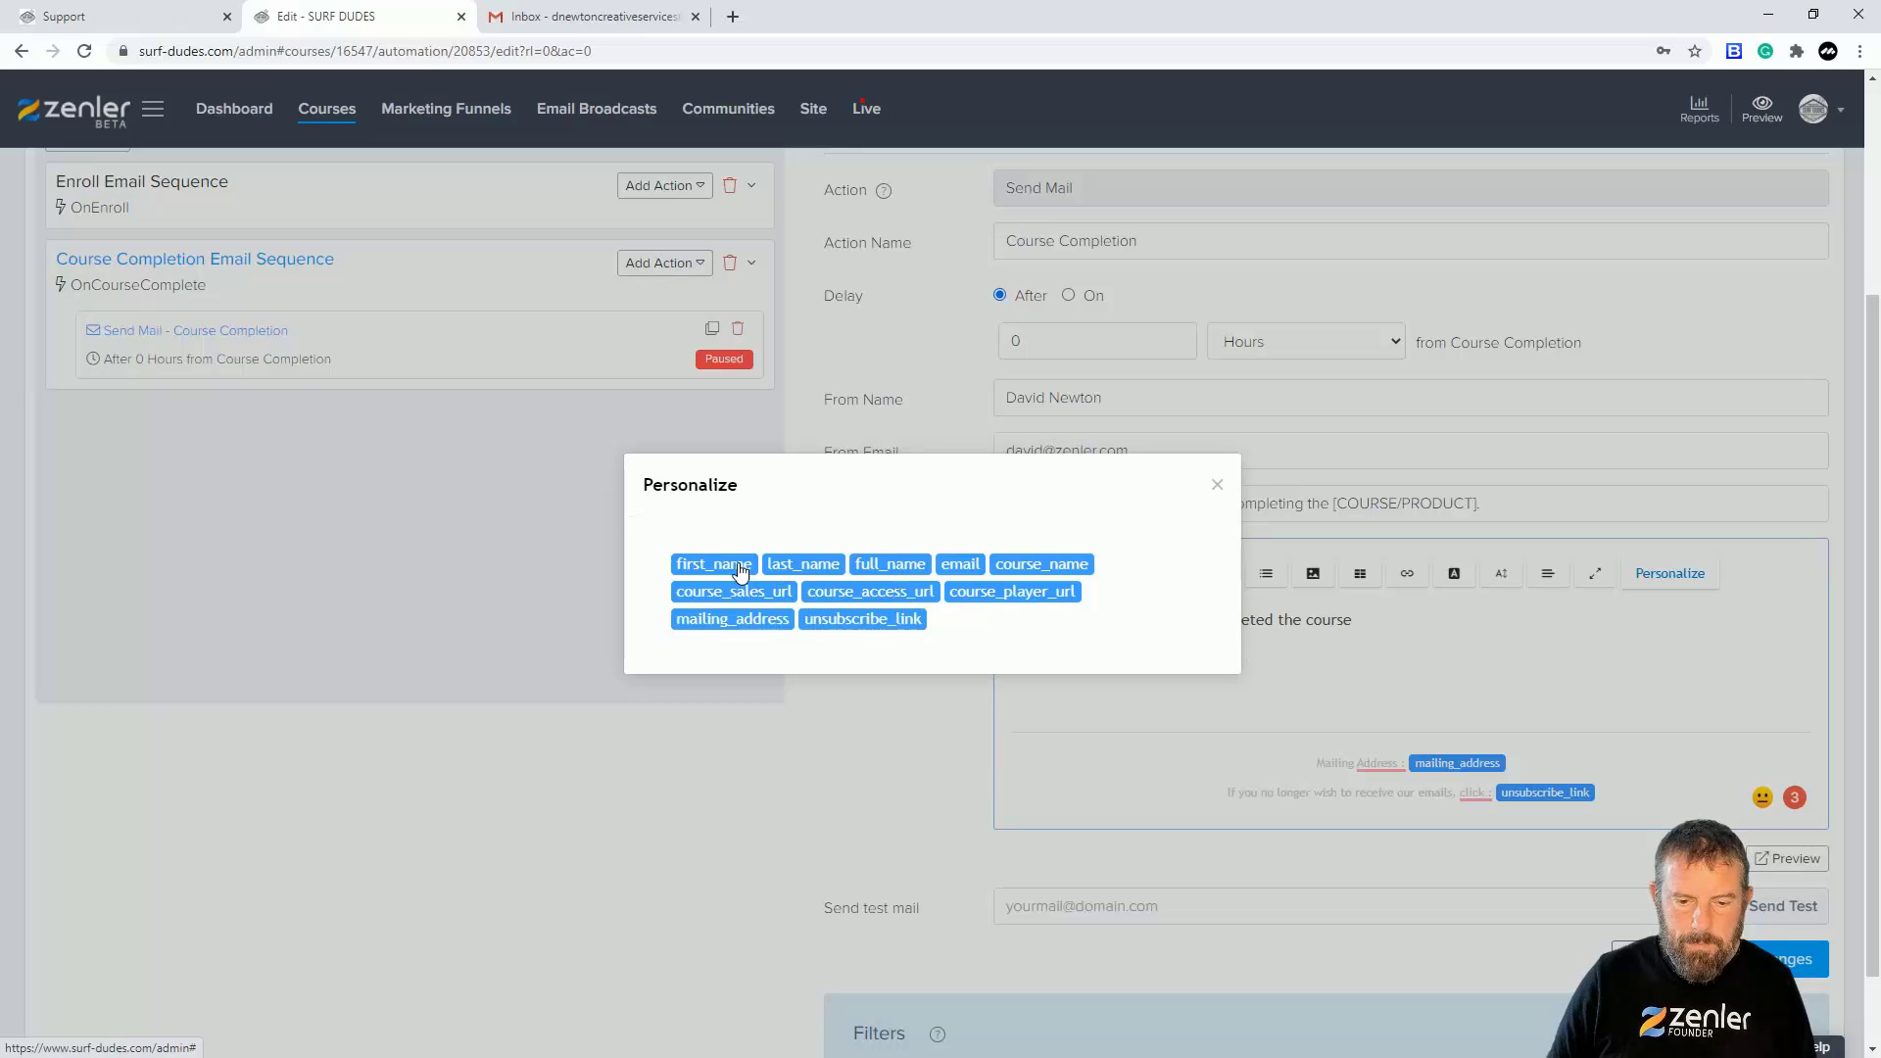
pyautogui.click(886, 576)
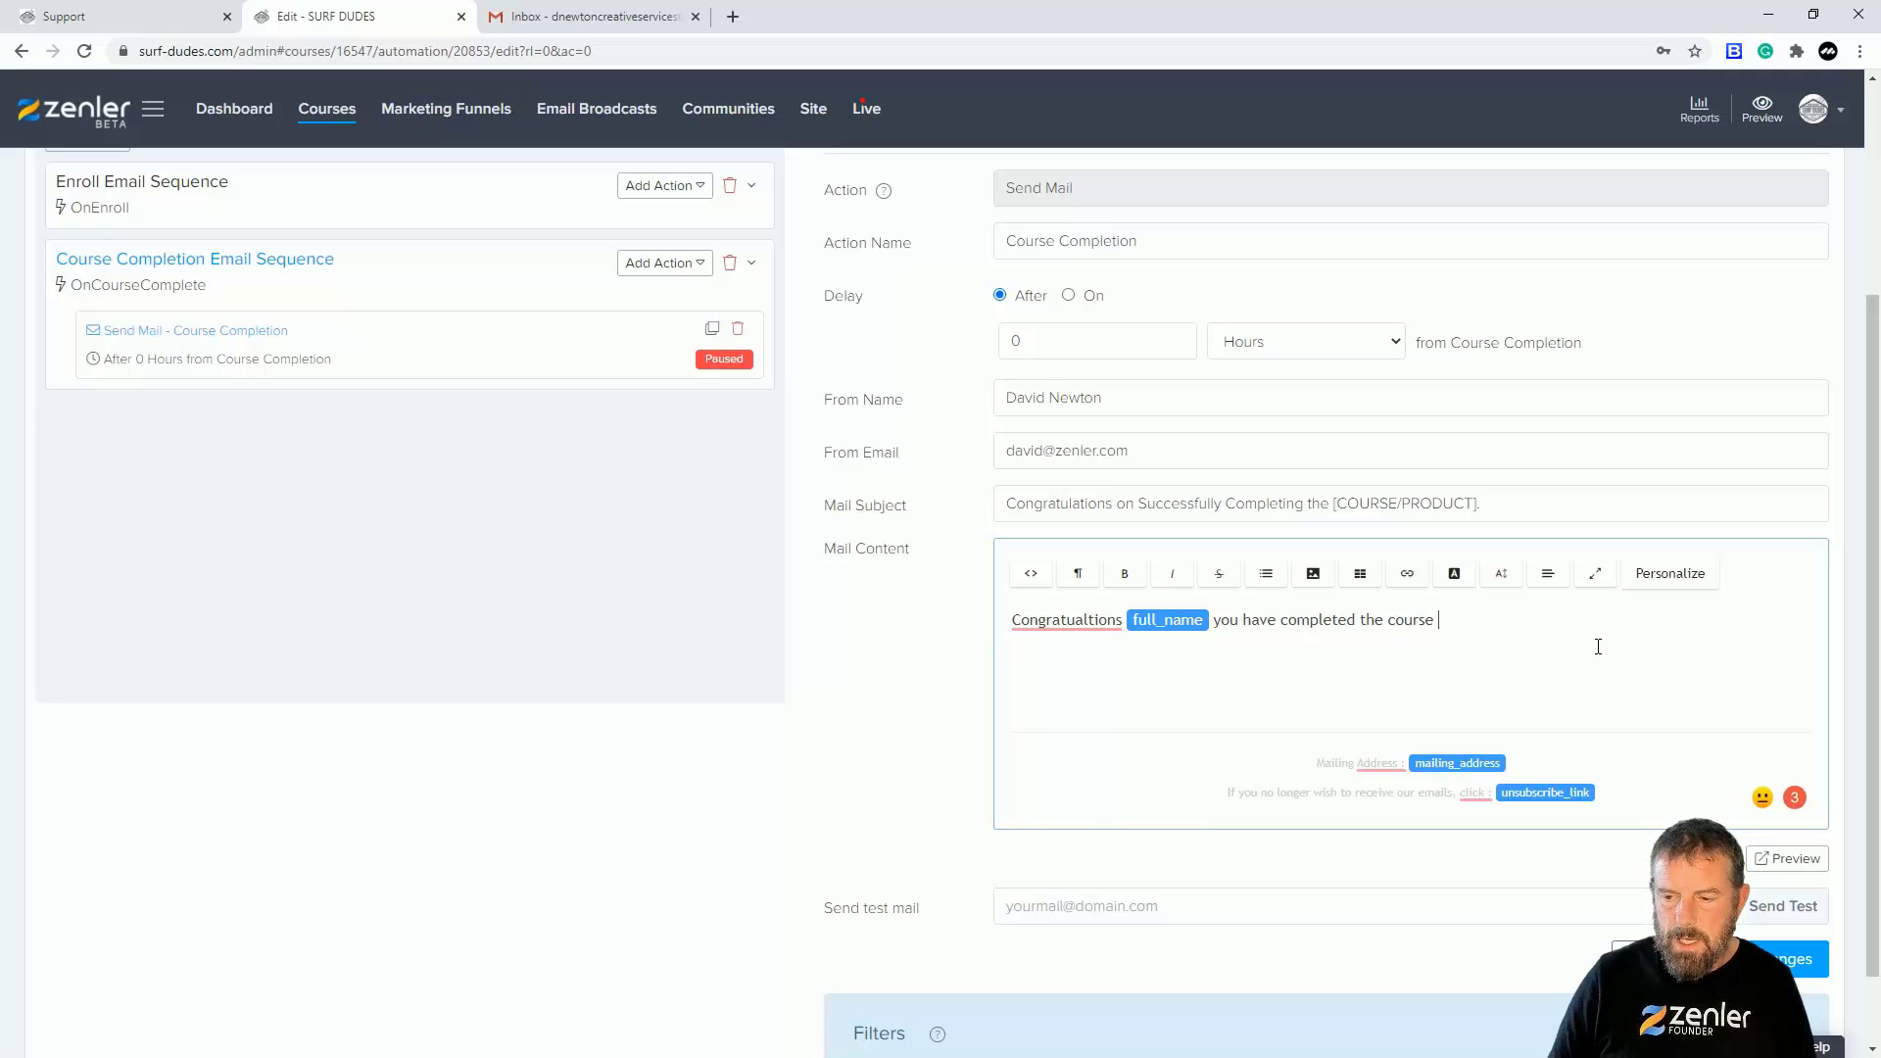
# Step: Insert the course_name personalization field at the end of the congratulations sentence and enclose it in double quotation marks
pyautogui.click(1670, 573)
pyautogui.click(1039, 566)
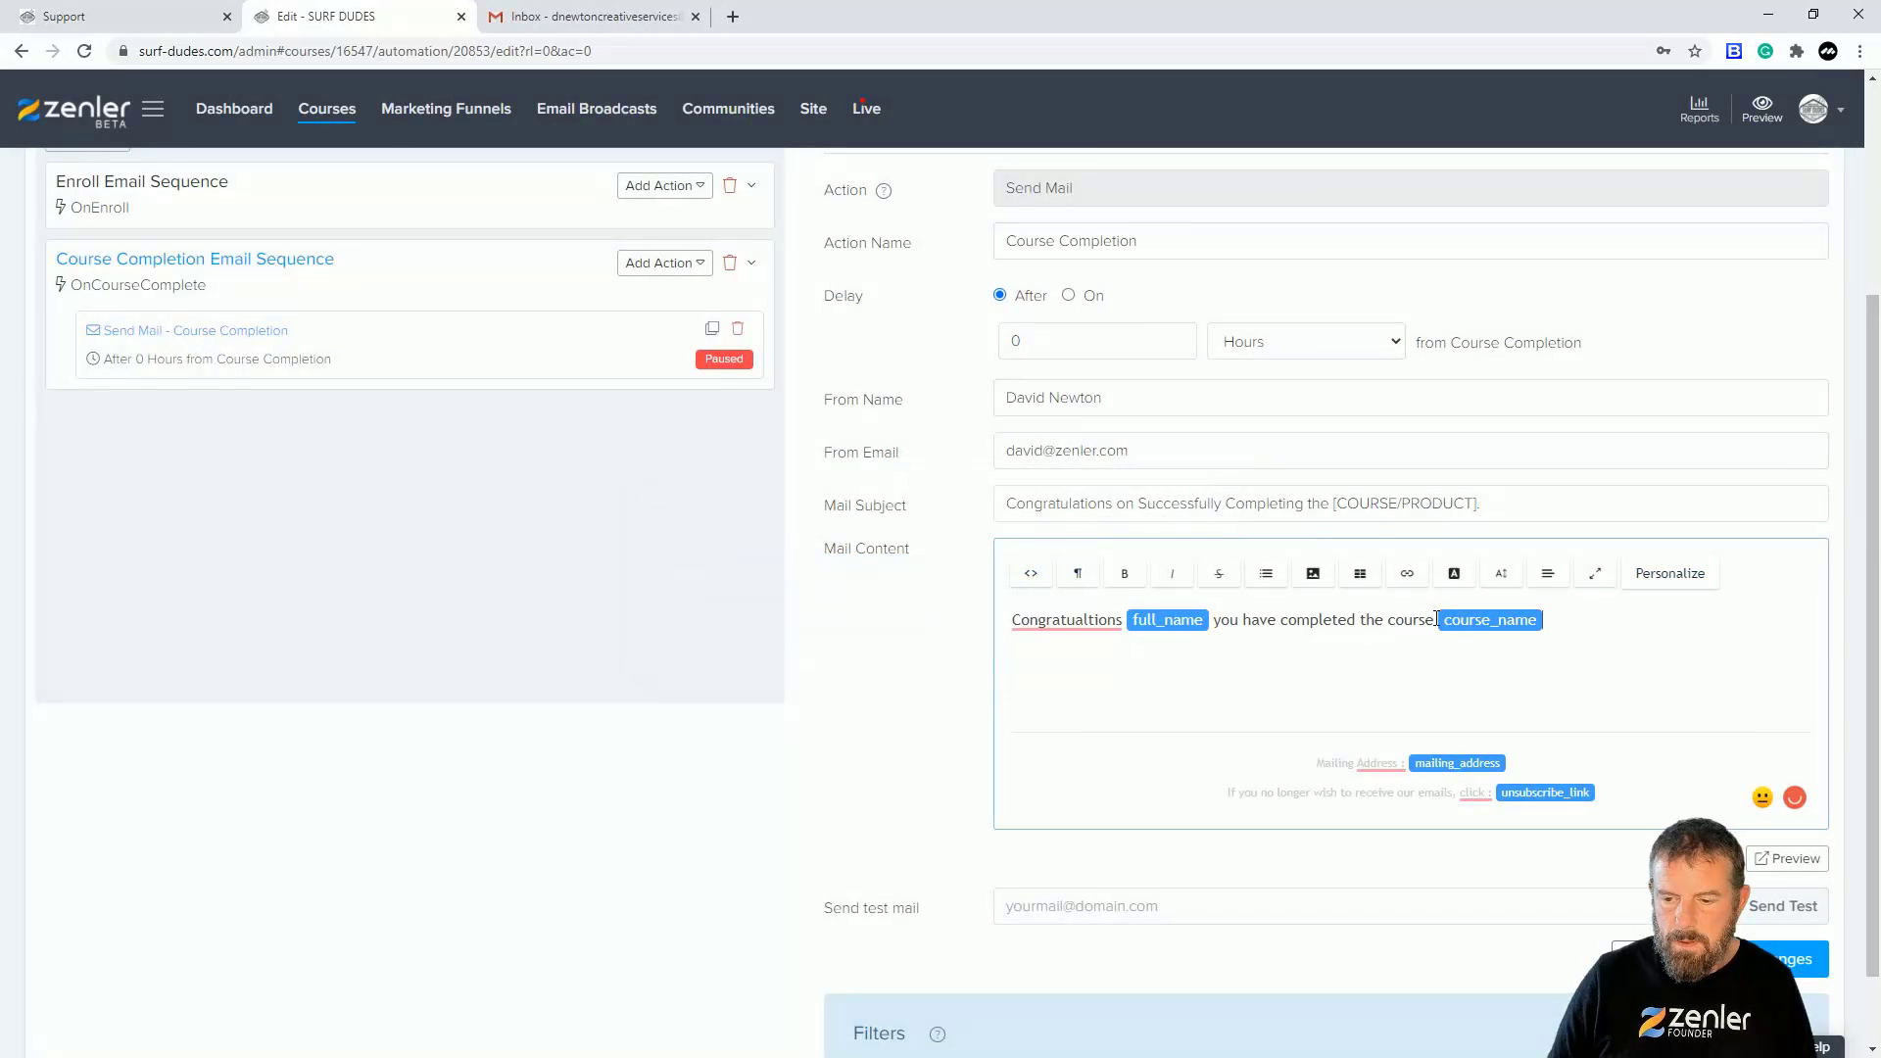
pyautogui.press('Right')
pyautogui.press('Left')
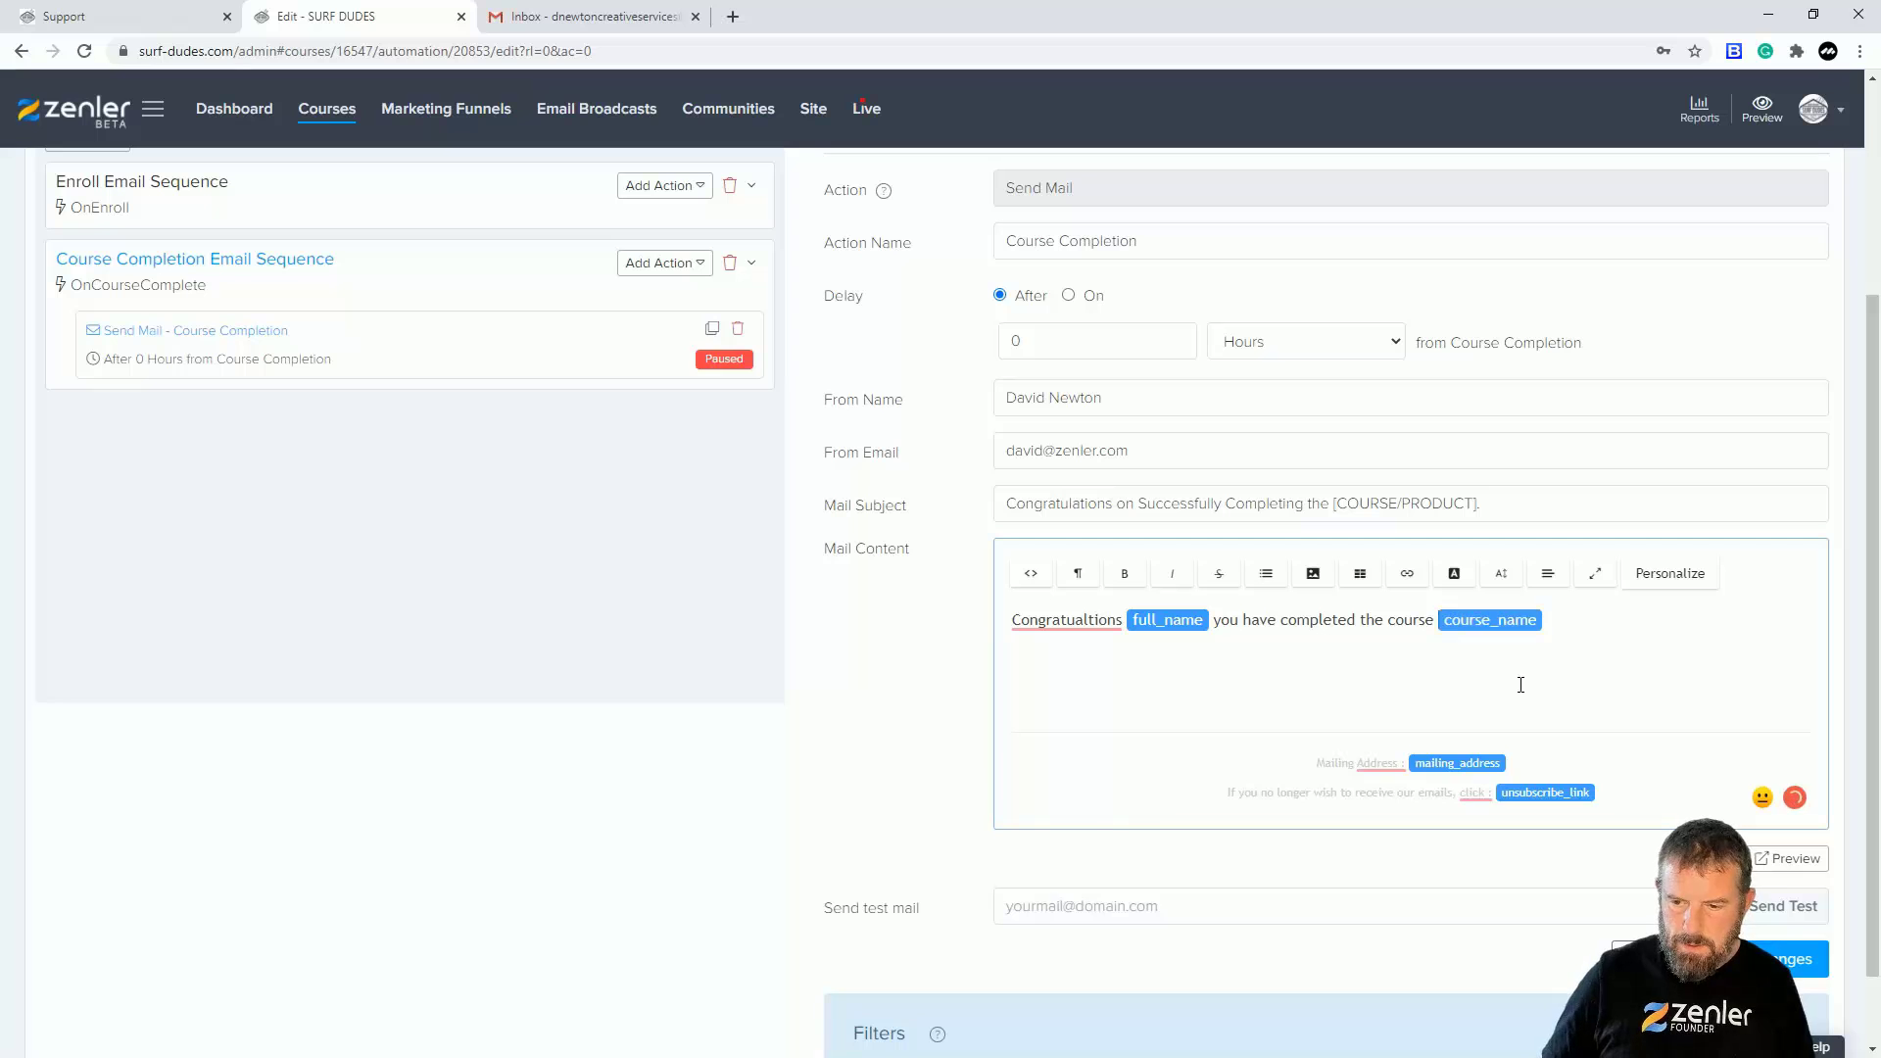
pyautogui.write('"')
pyautogui.click(1594, 635)
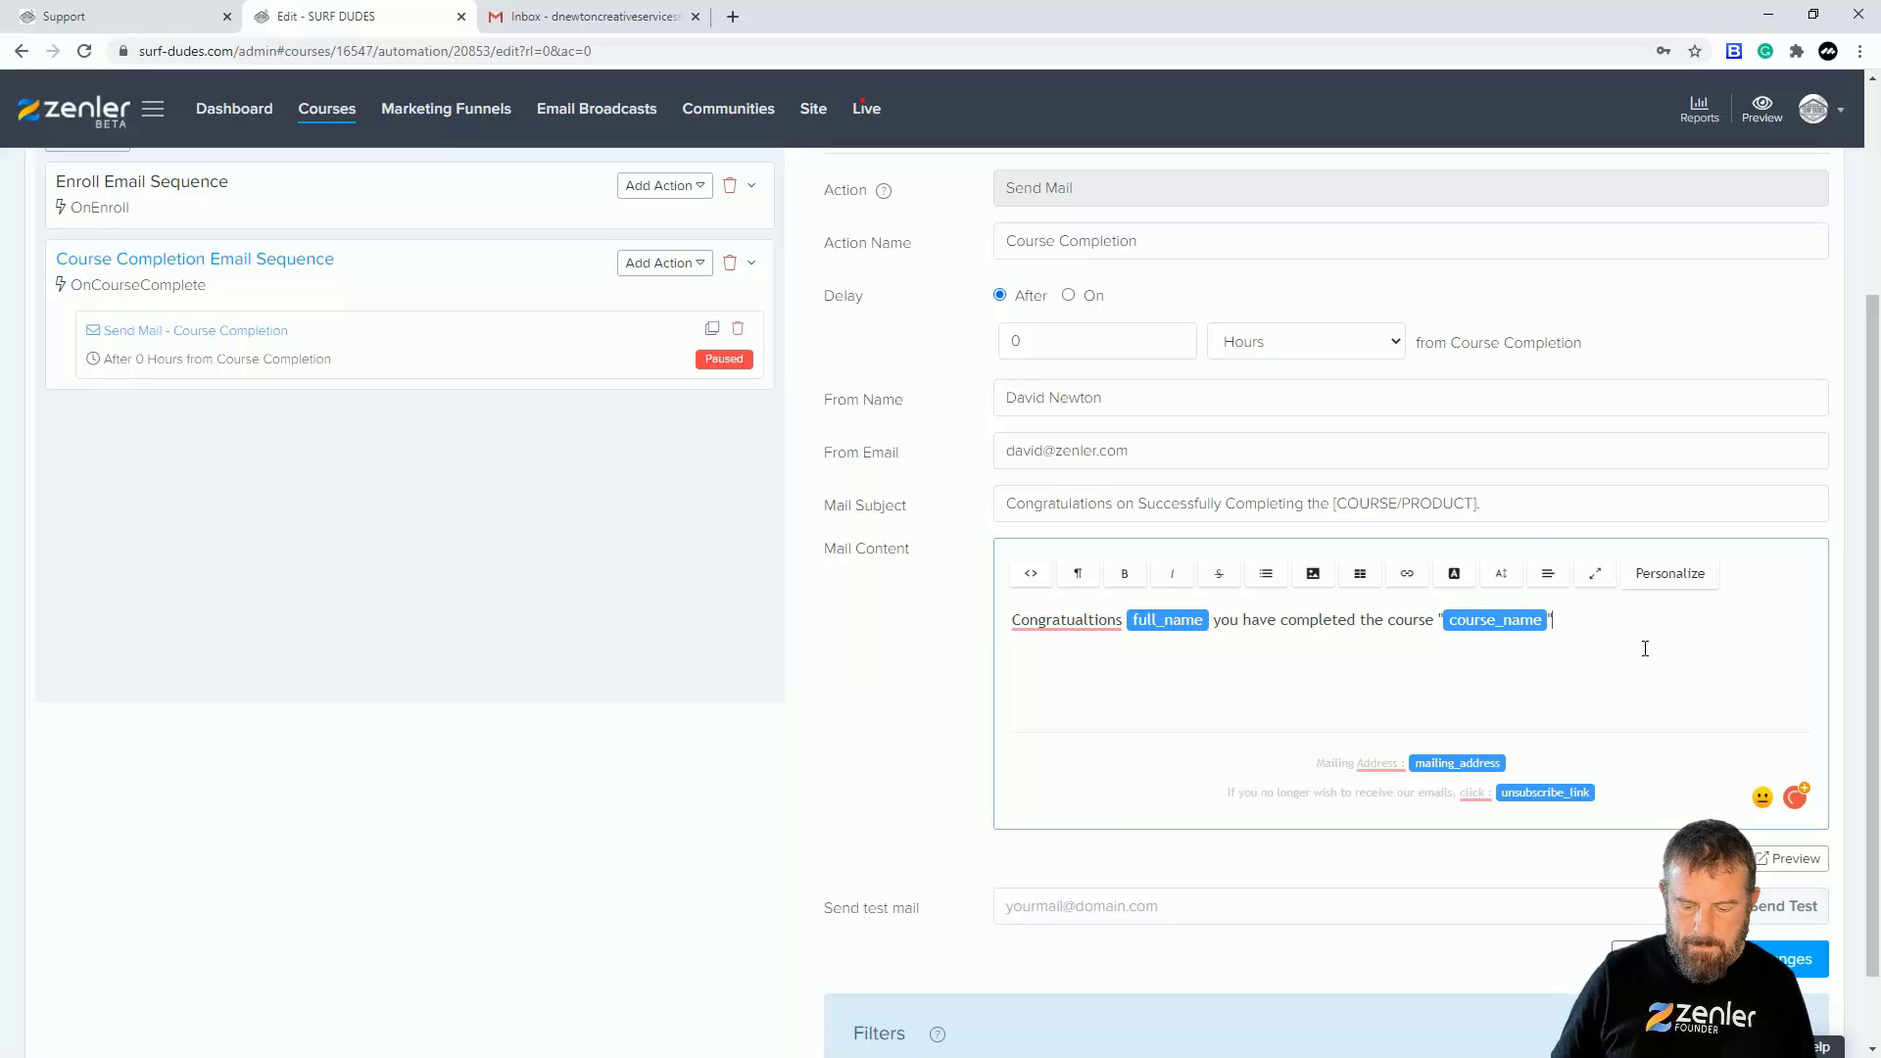
# Step: End the congratulations sentence with a full stop and add the line "Make sure you download the certificate." below it
pyautogui.press('Return')
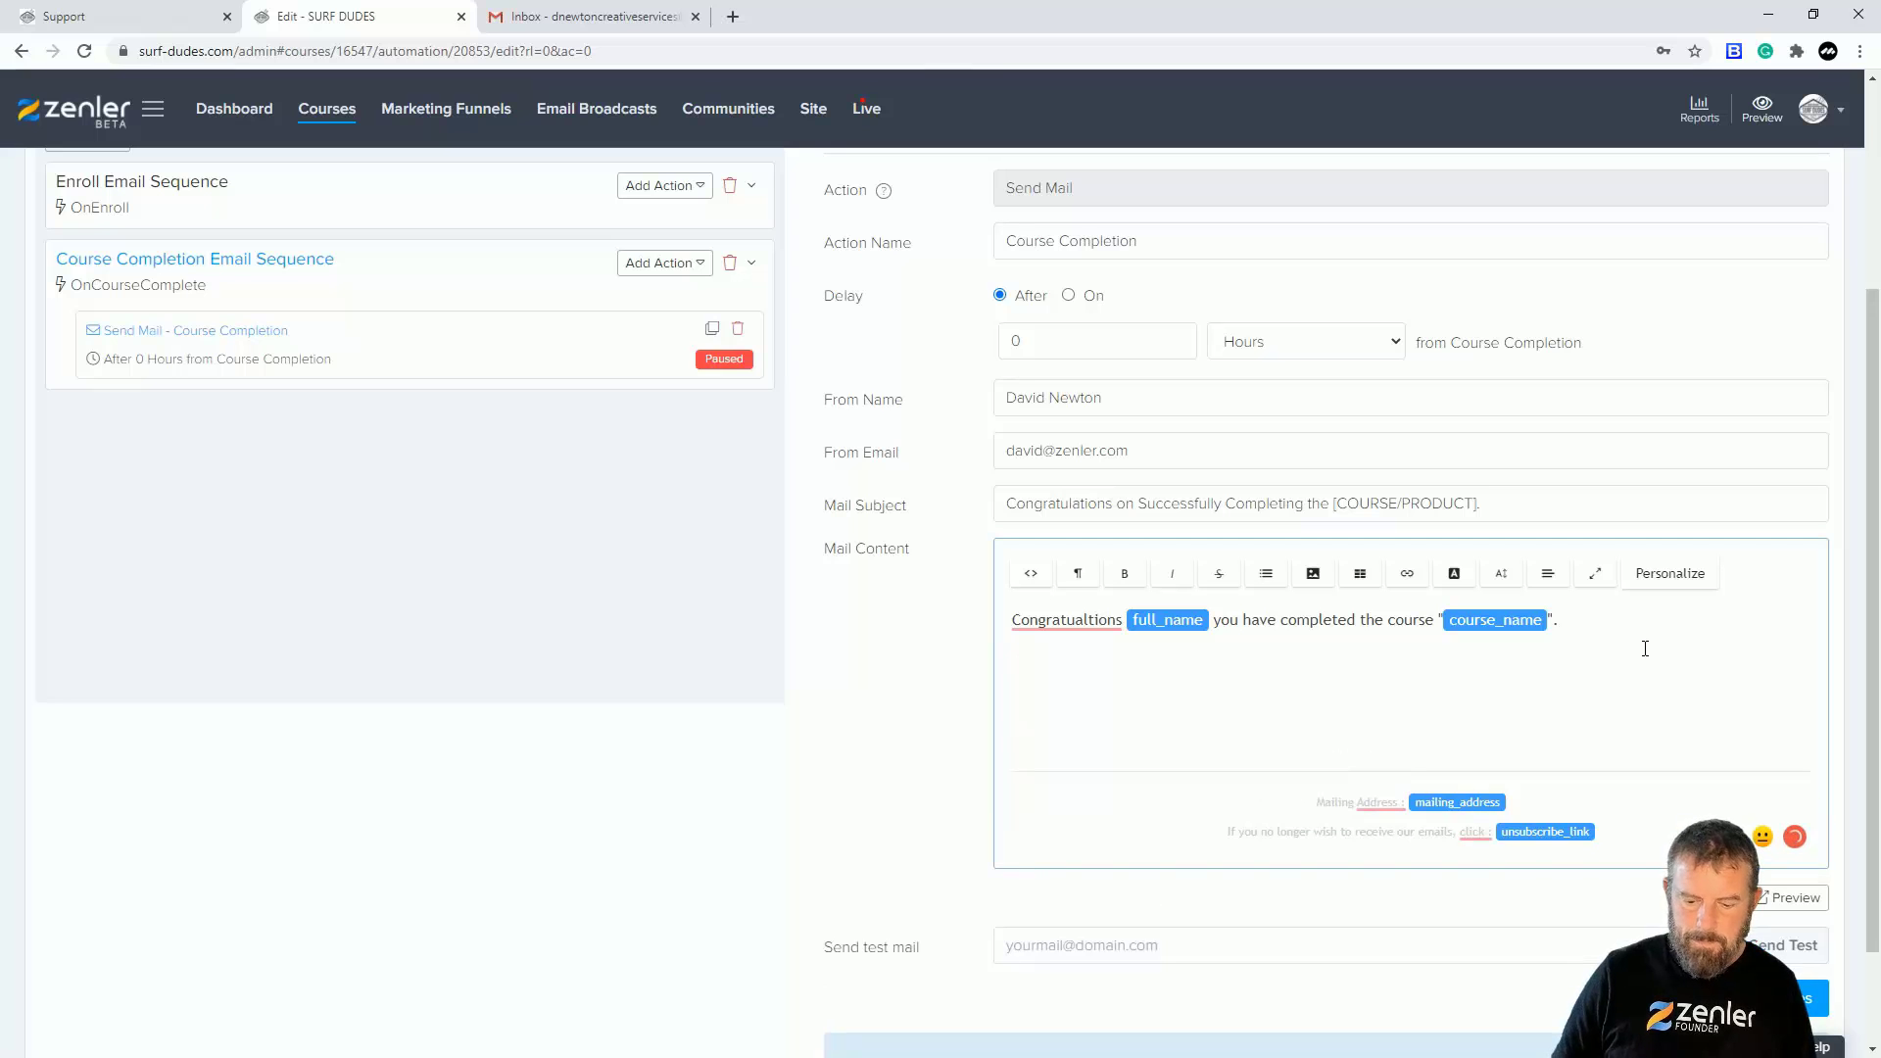
pyautogui.write('Make sure')
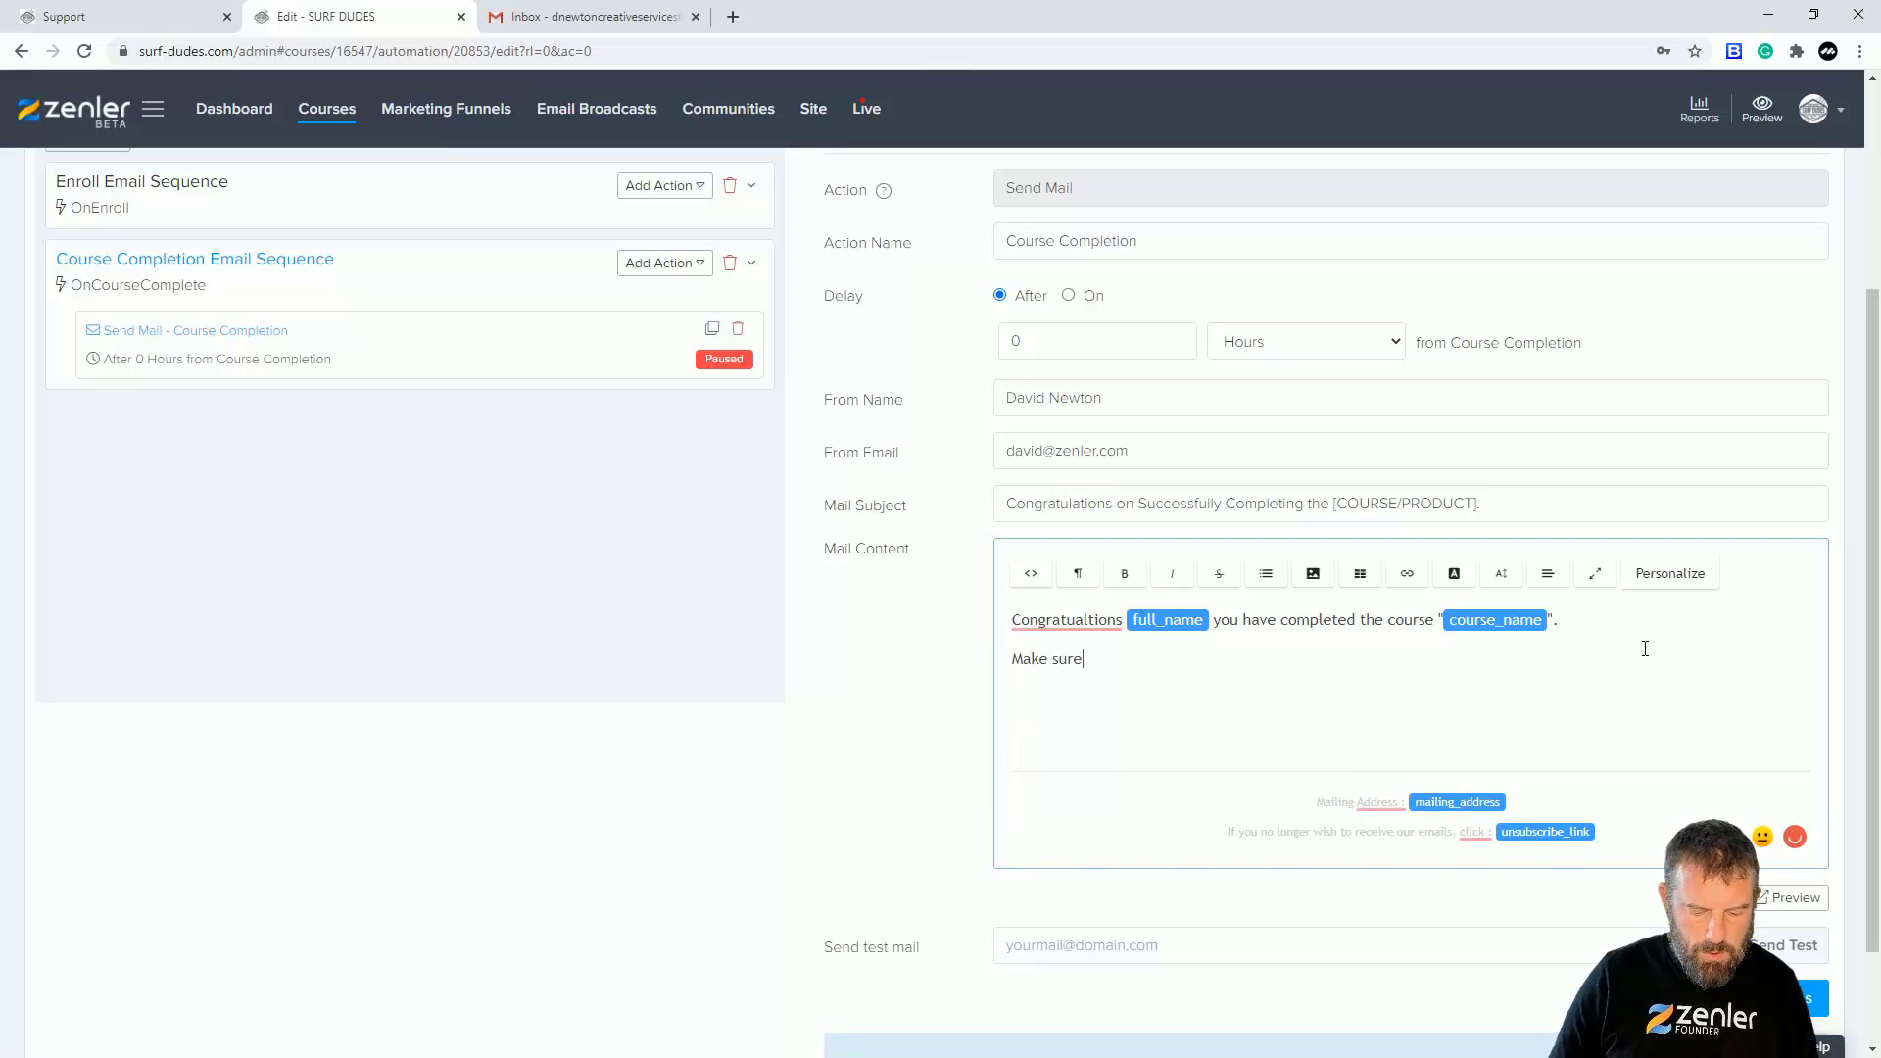
pyautogui.write(' you down')
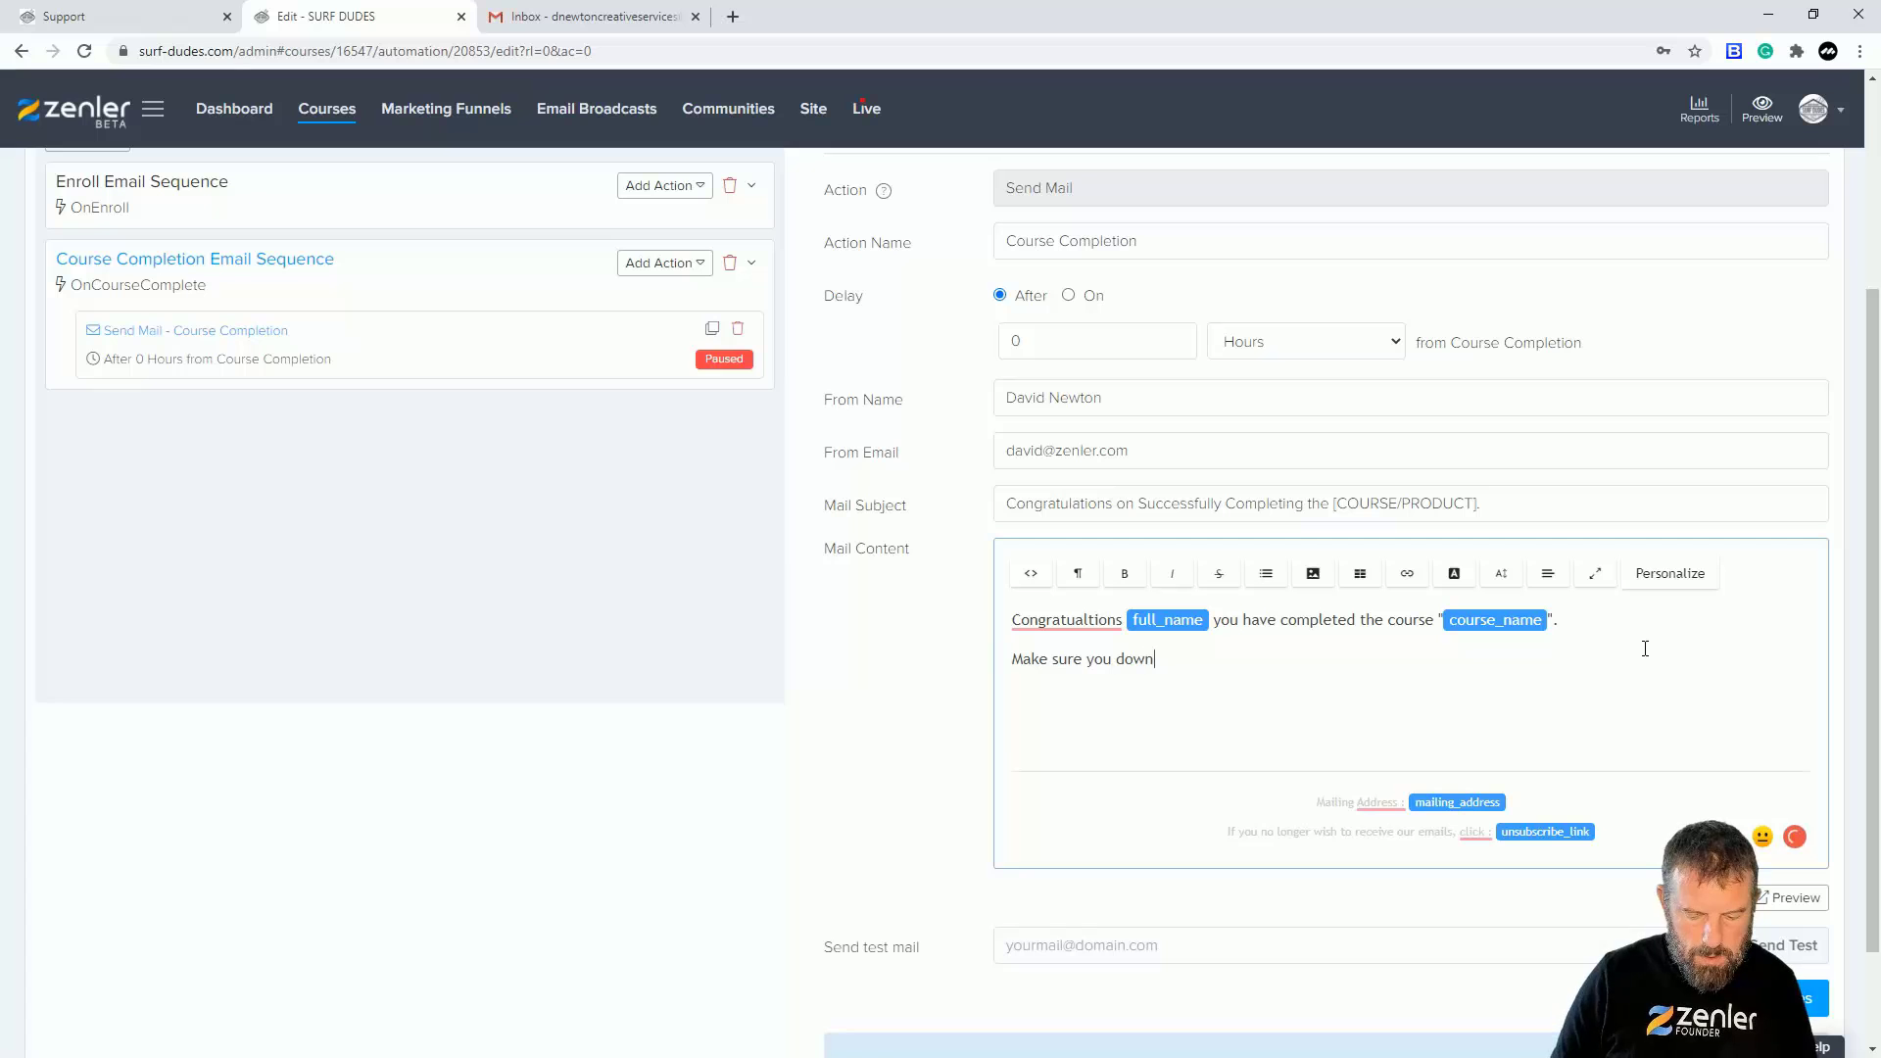
pyautogui.write('load the cer')
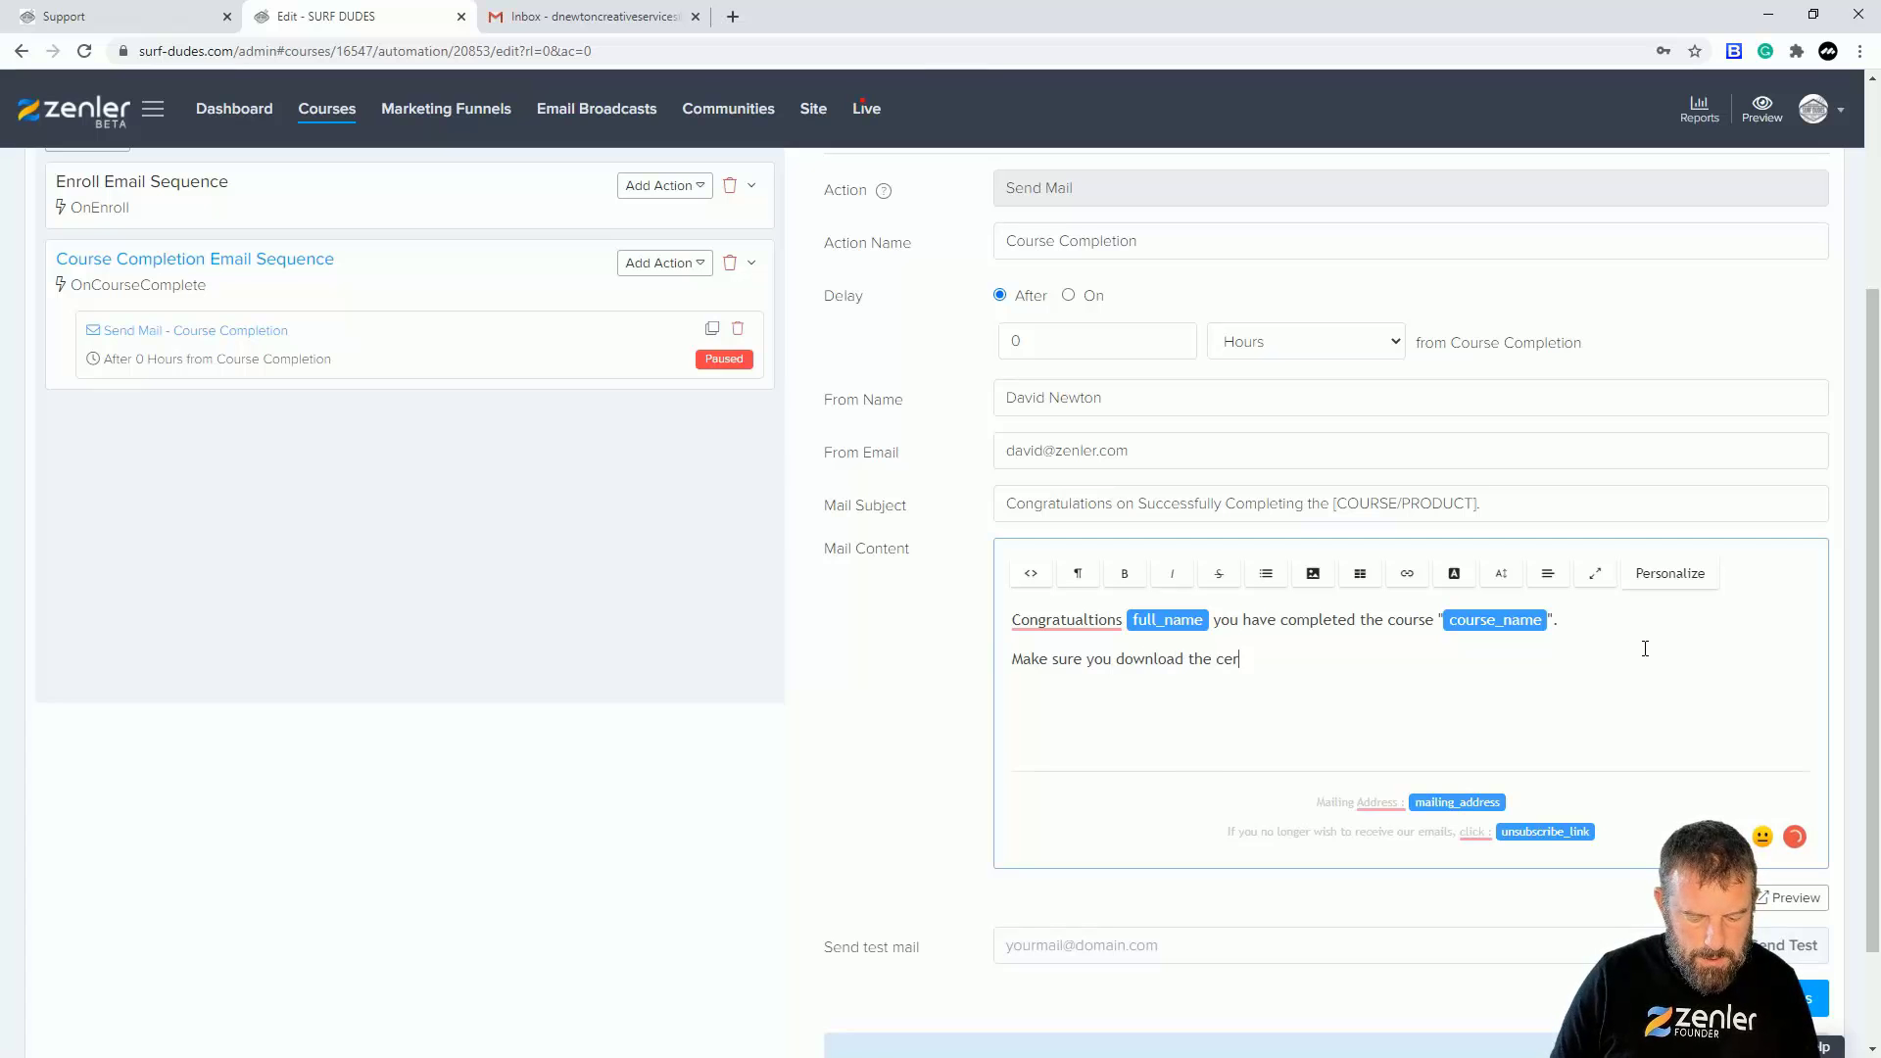
pyautogui.write('tificate')
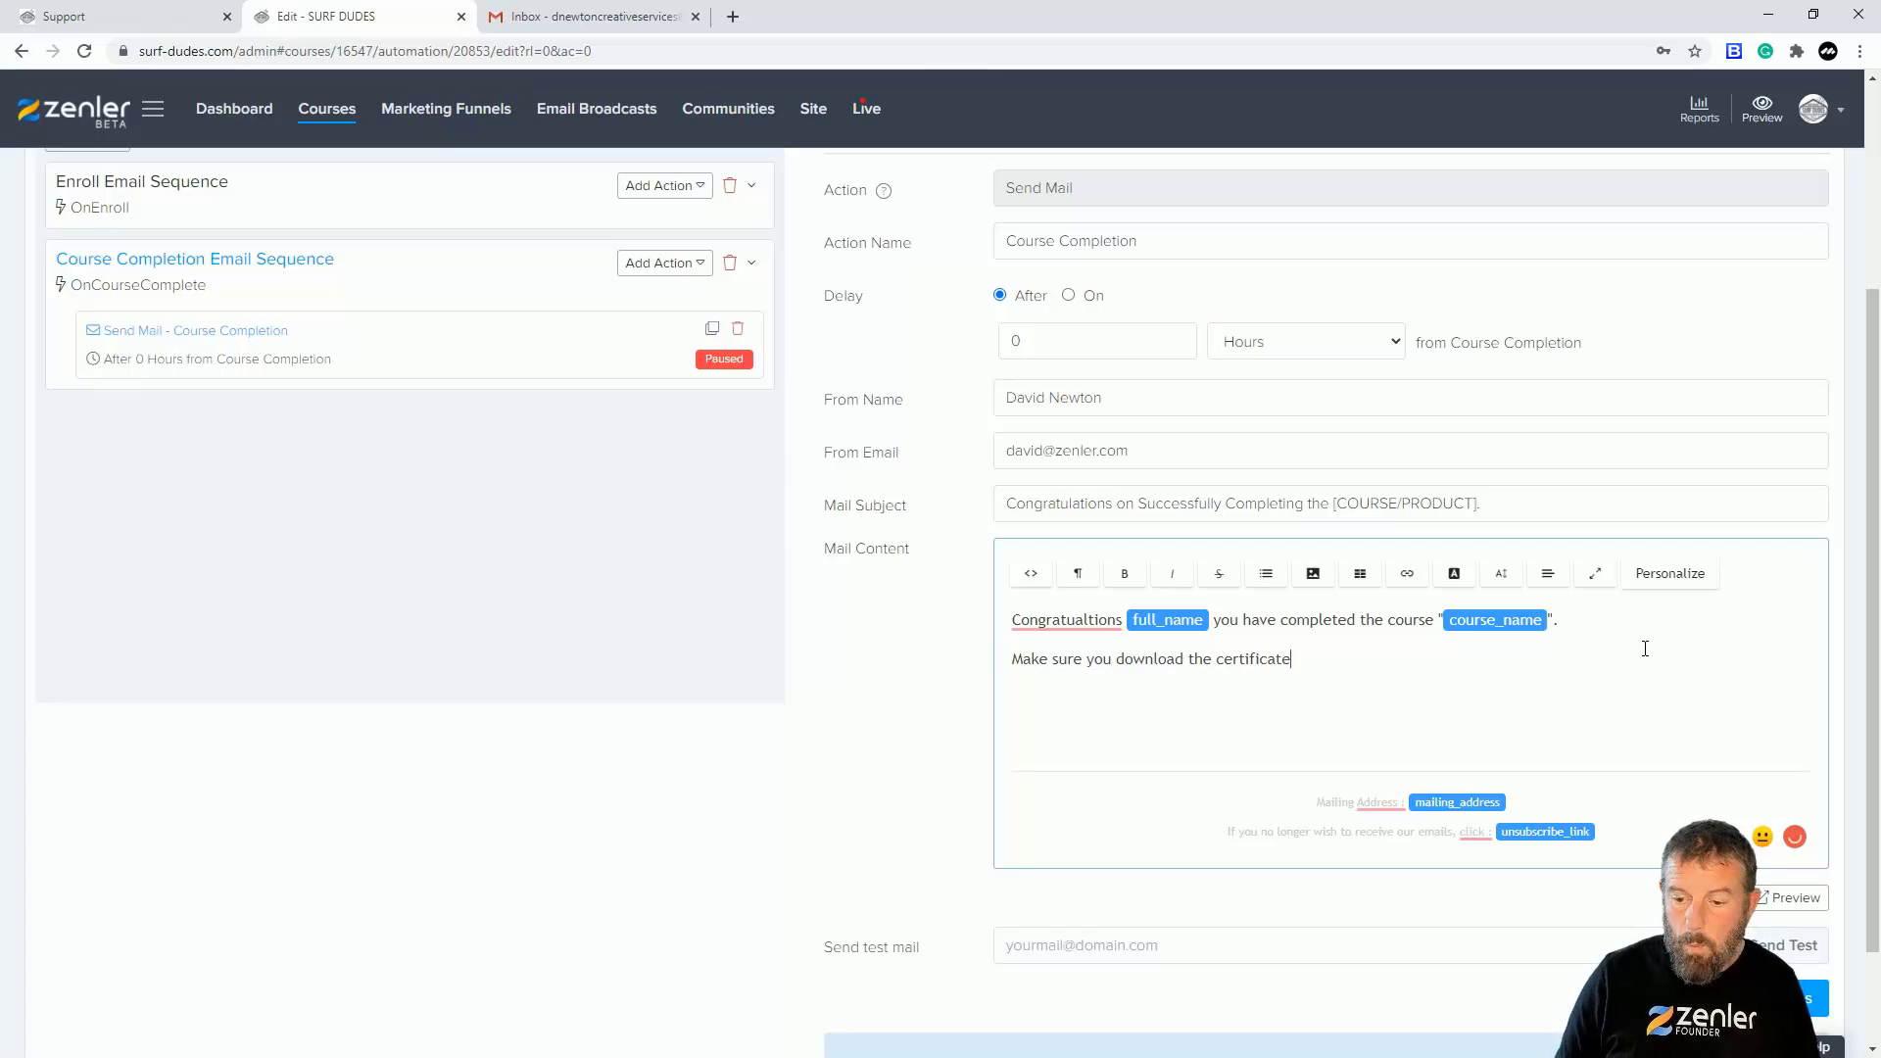
pyautogui.write('.')
# Step: Add the line "See you on the next stage of your education." below the certificate line
pyautogui.press('Return')
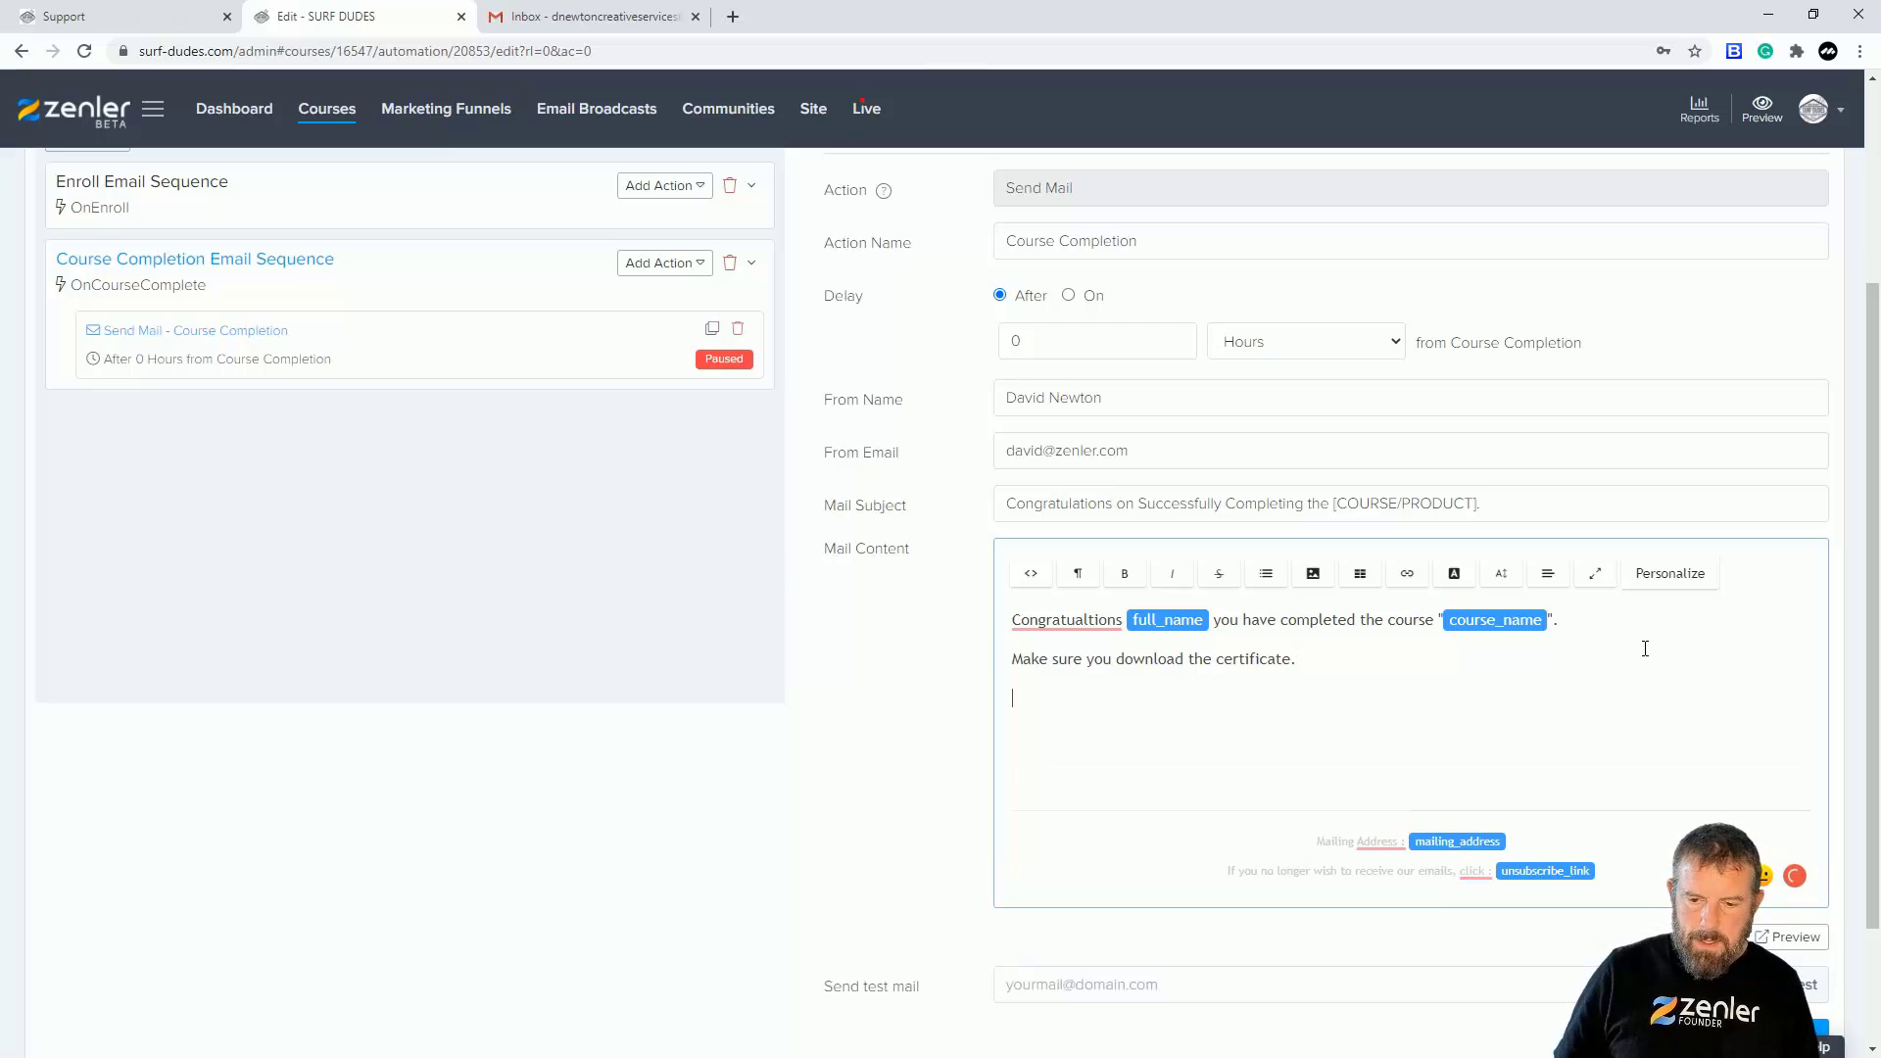
pyautogui.write('See ')
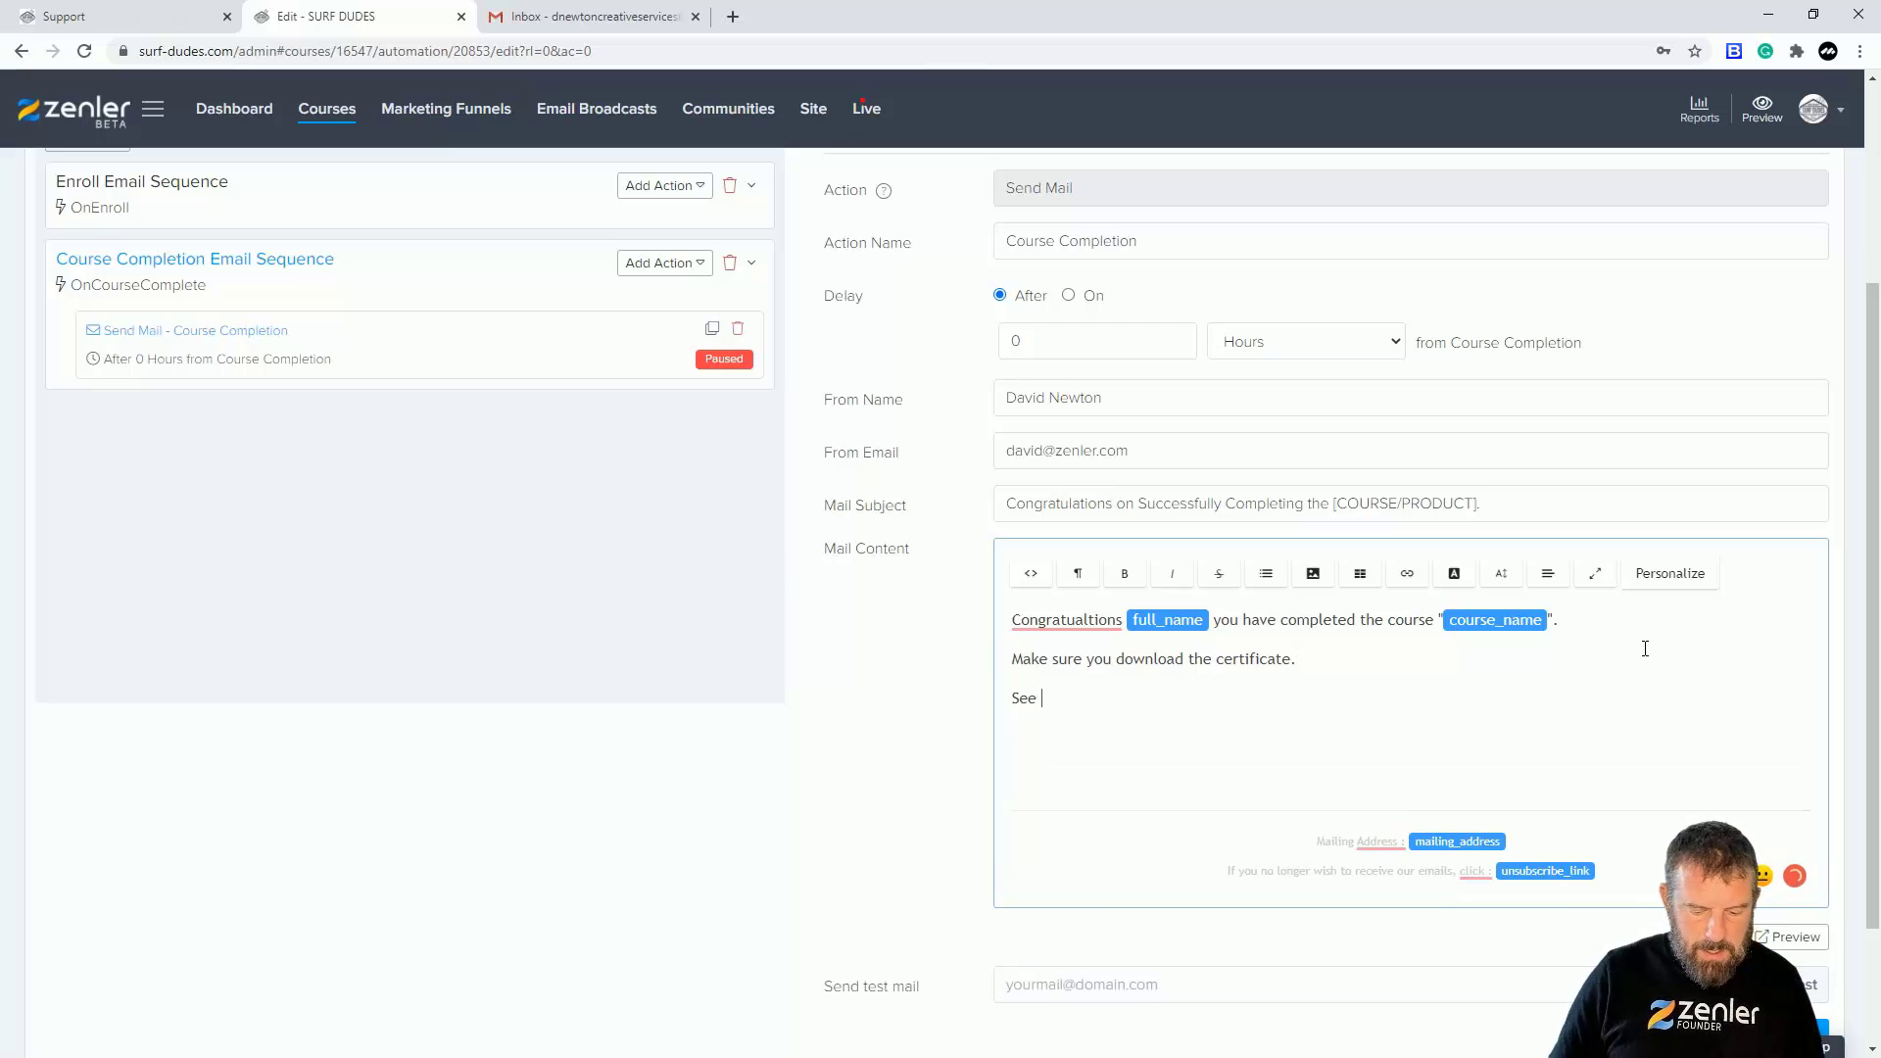
pyautogui.write('you on the ')
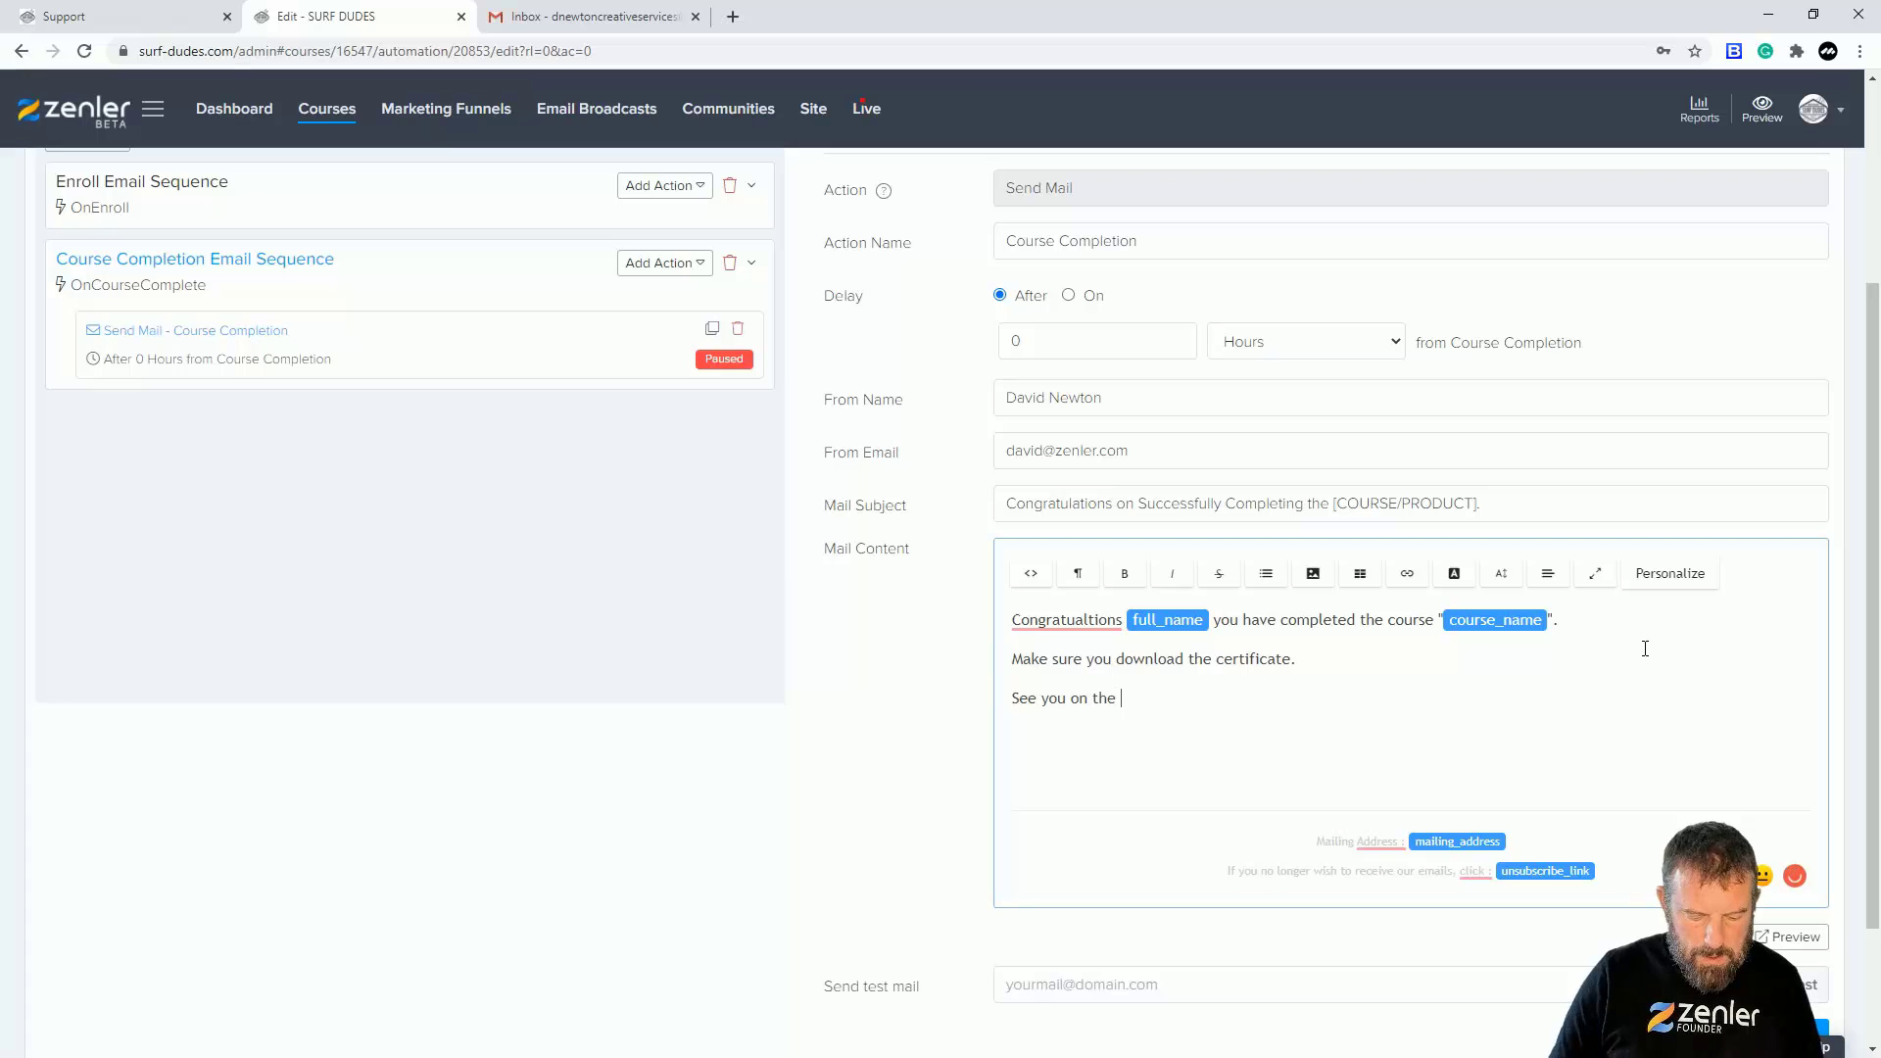
pyautogui.write('next st')
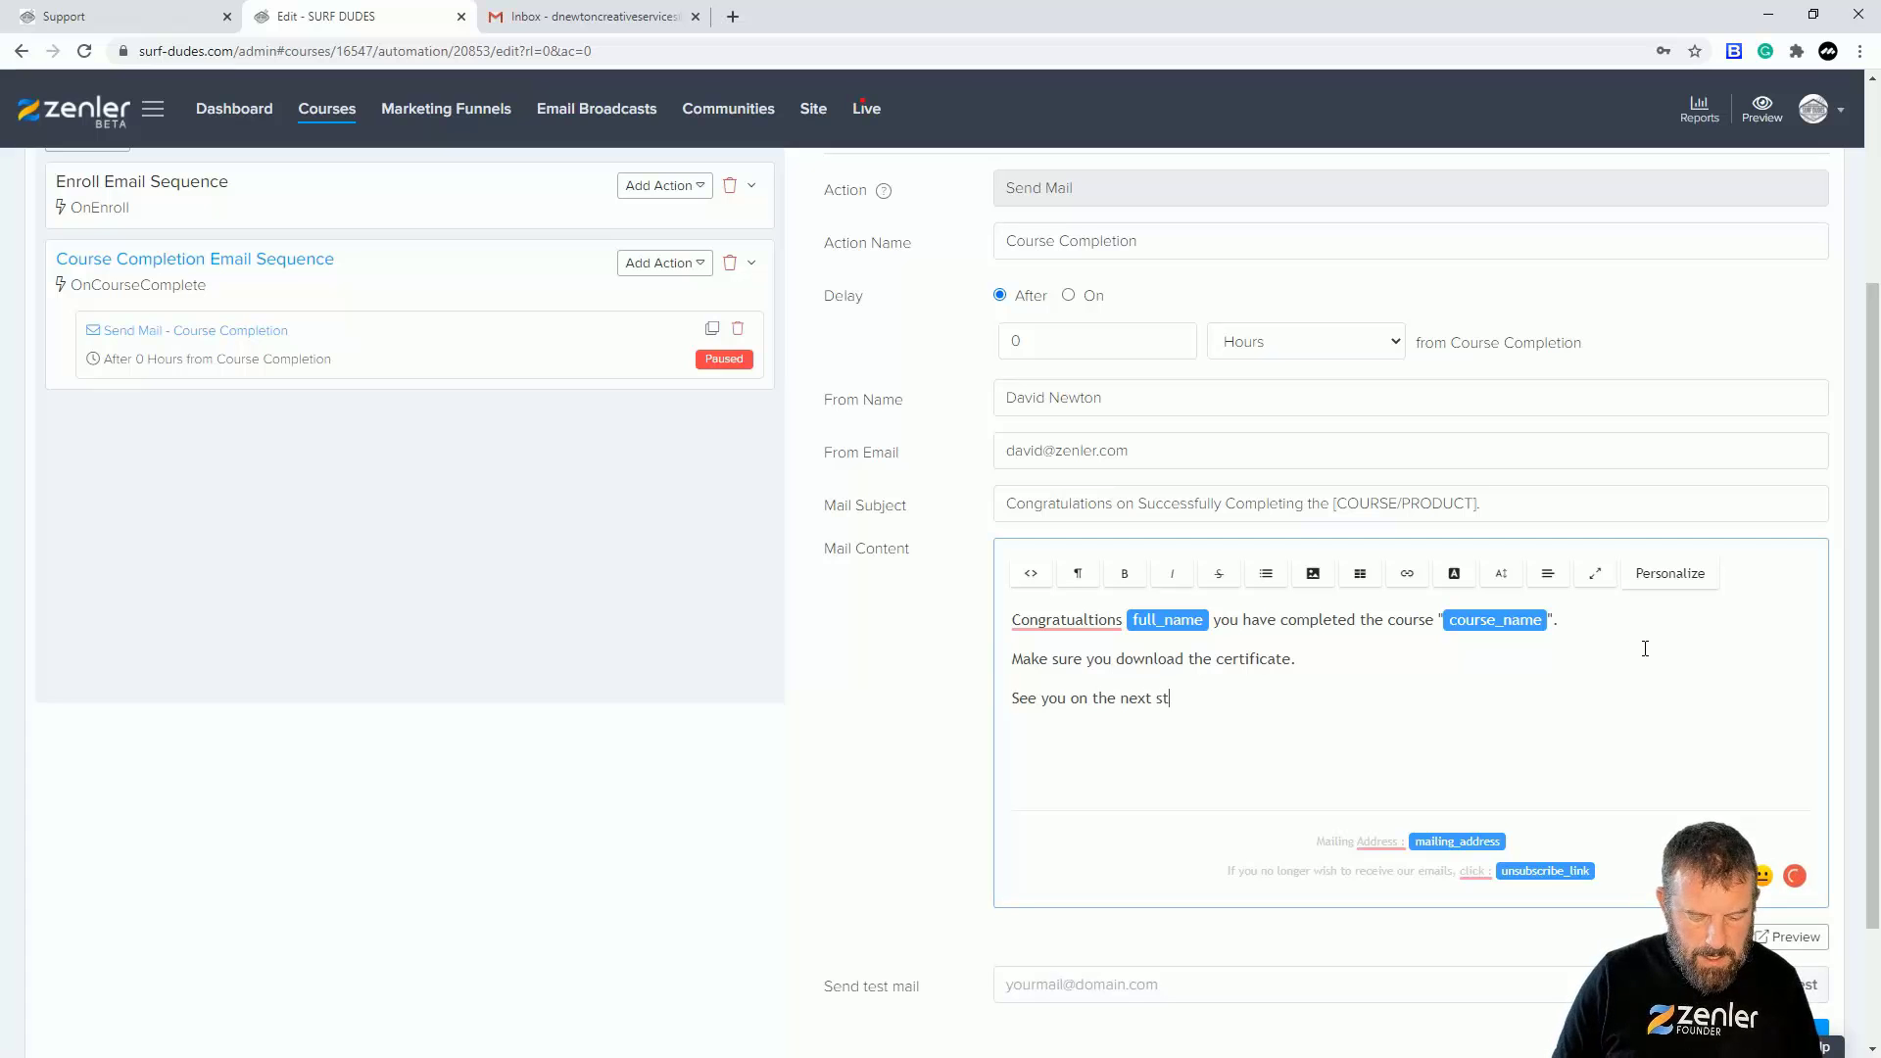
pyautogui.write('age of your education.')
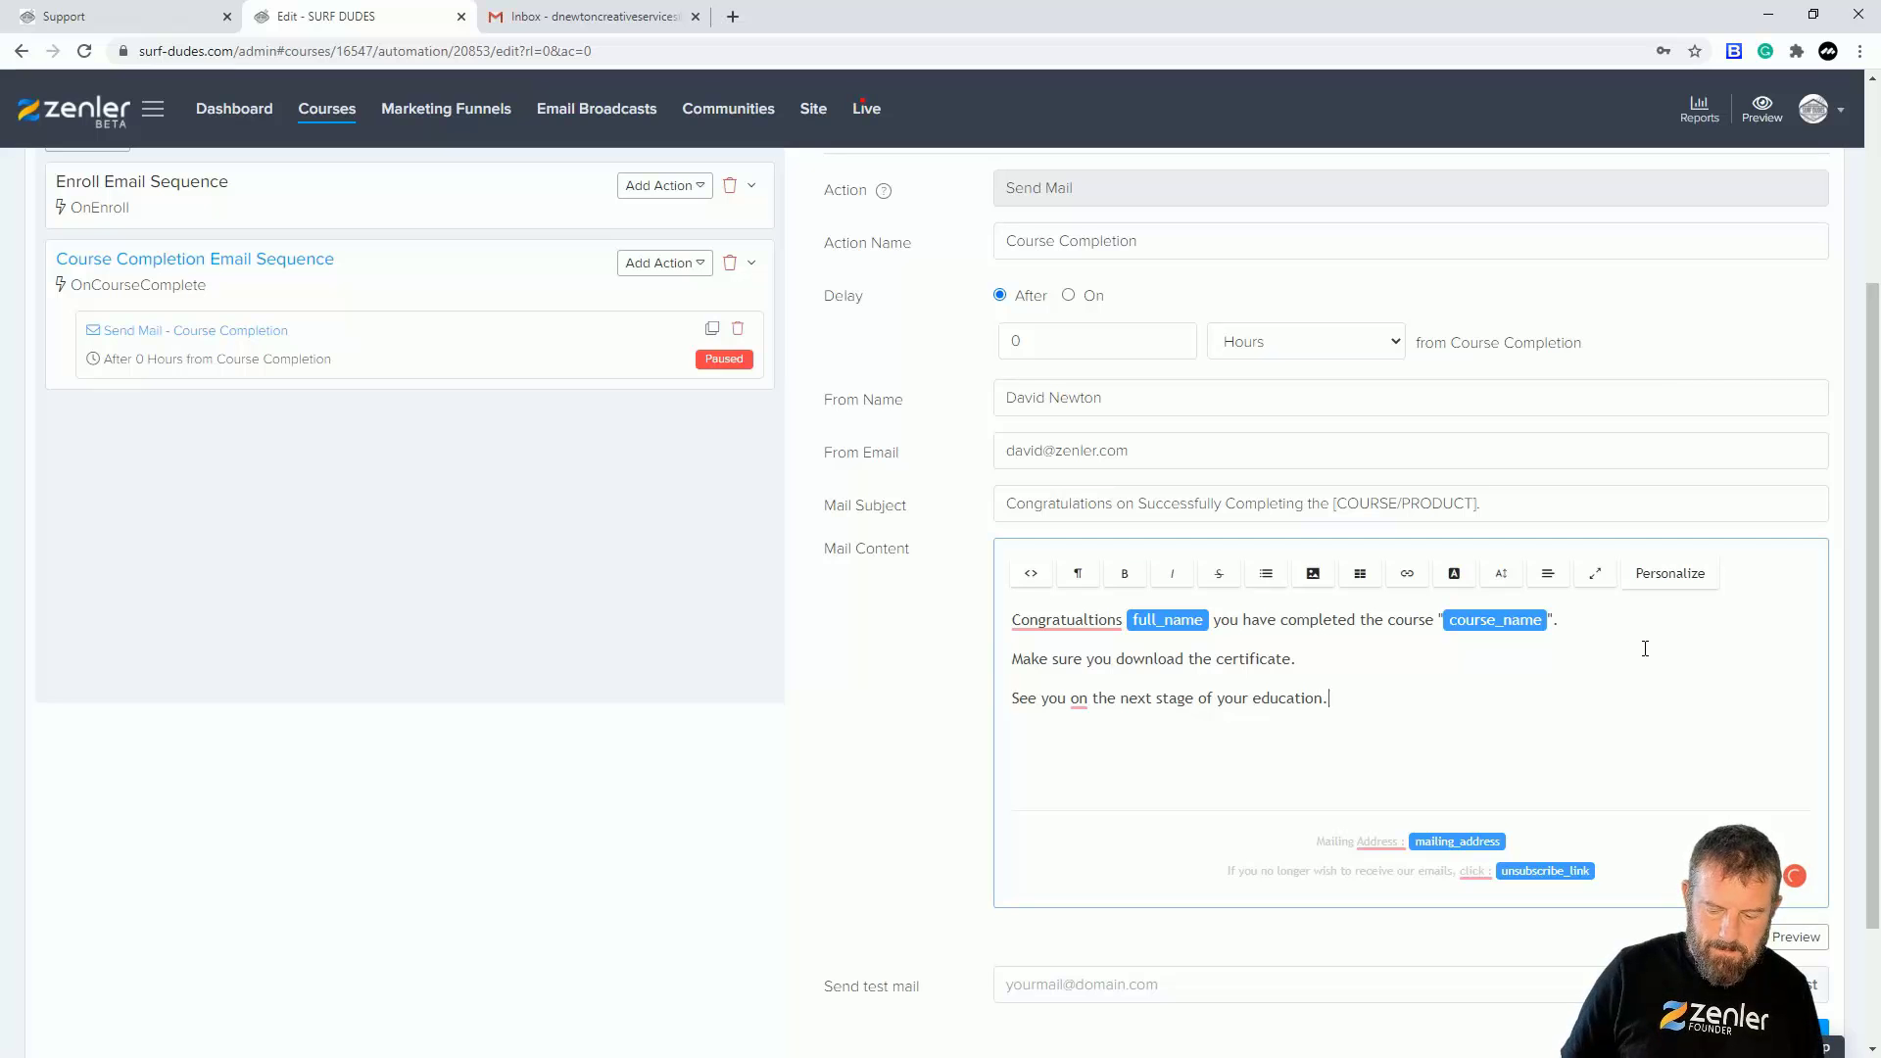
# Step: Add the line "Recommended next stage course - Click Here" below the education line
pyautogui.press('Return')
pyautogui.write('Re')
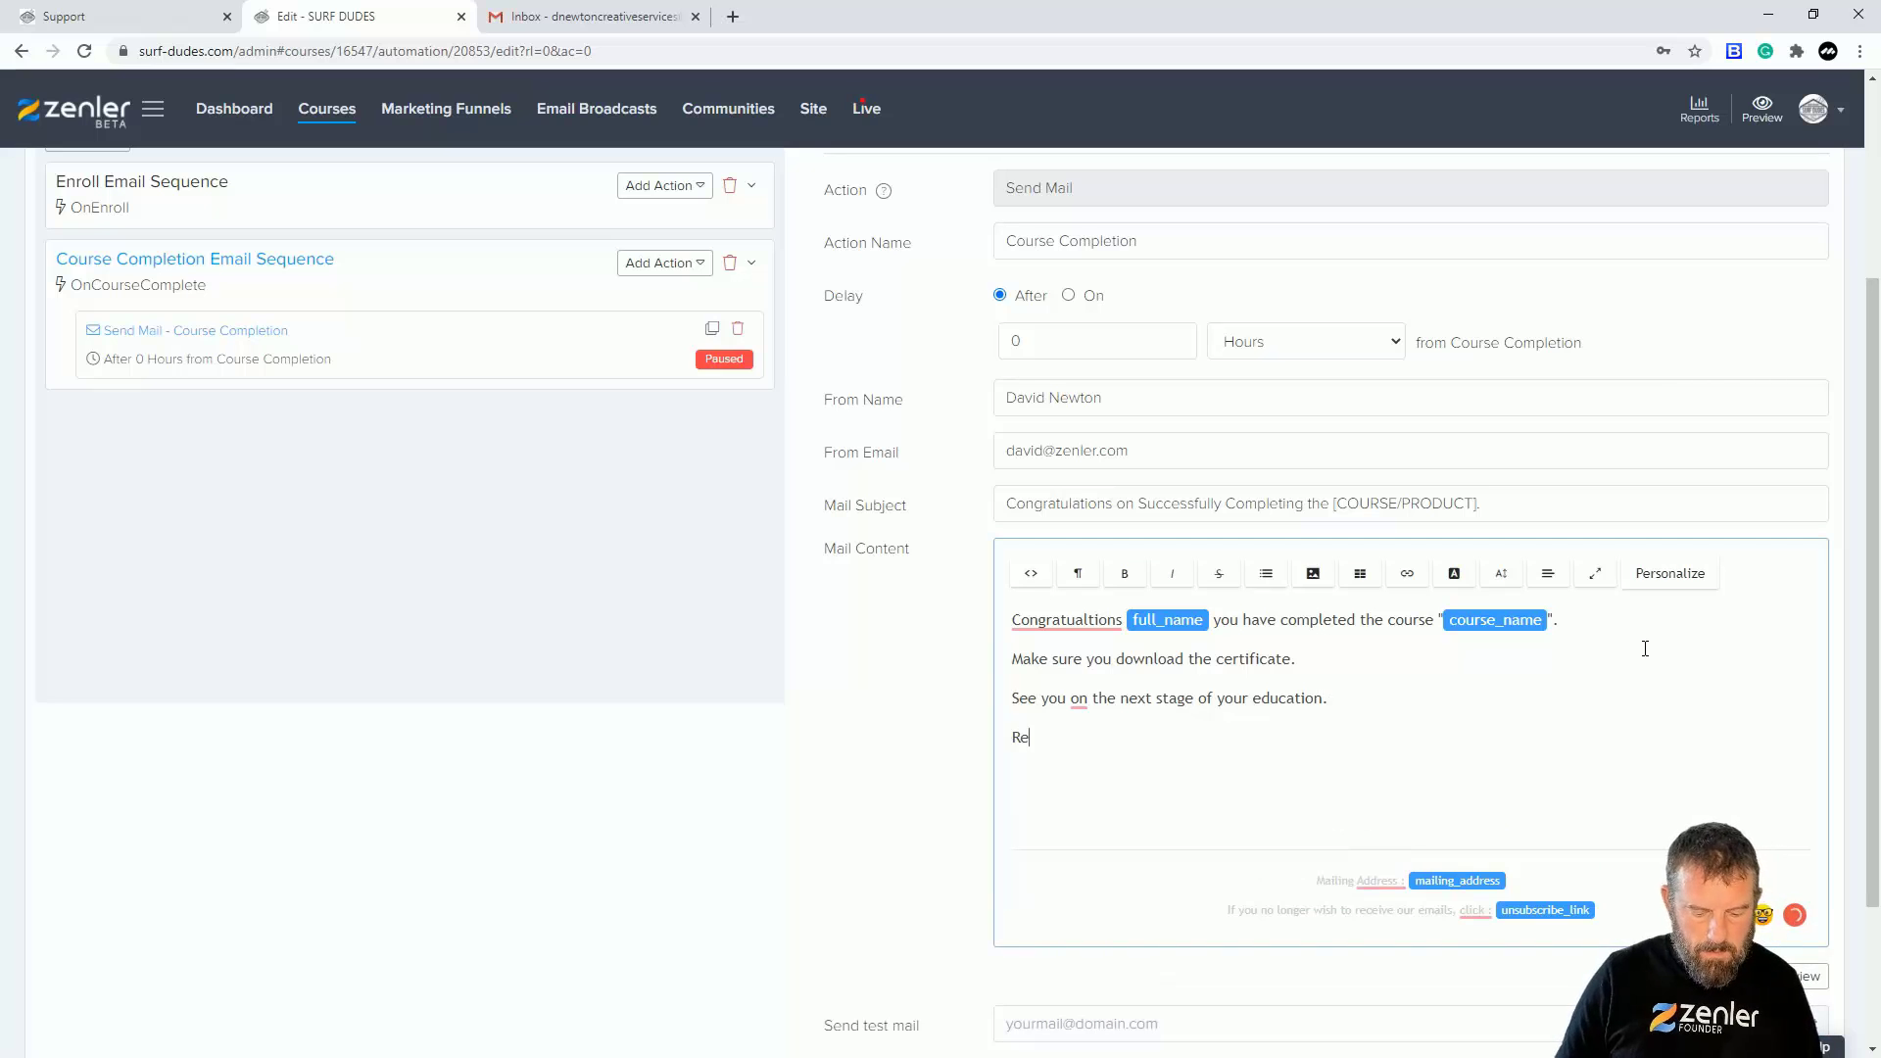
pyautogui.write('commended')
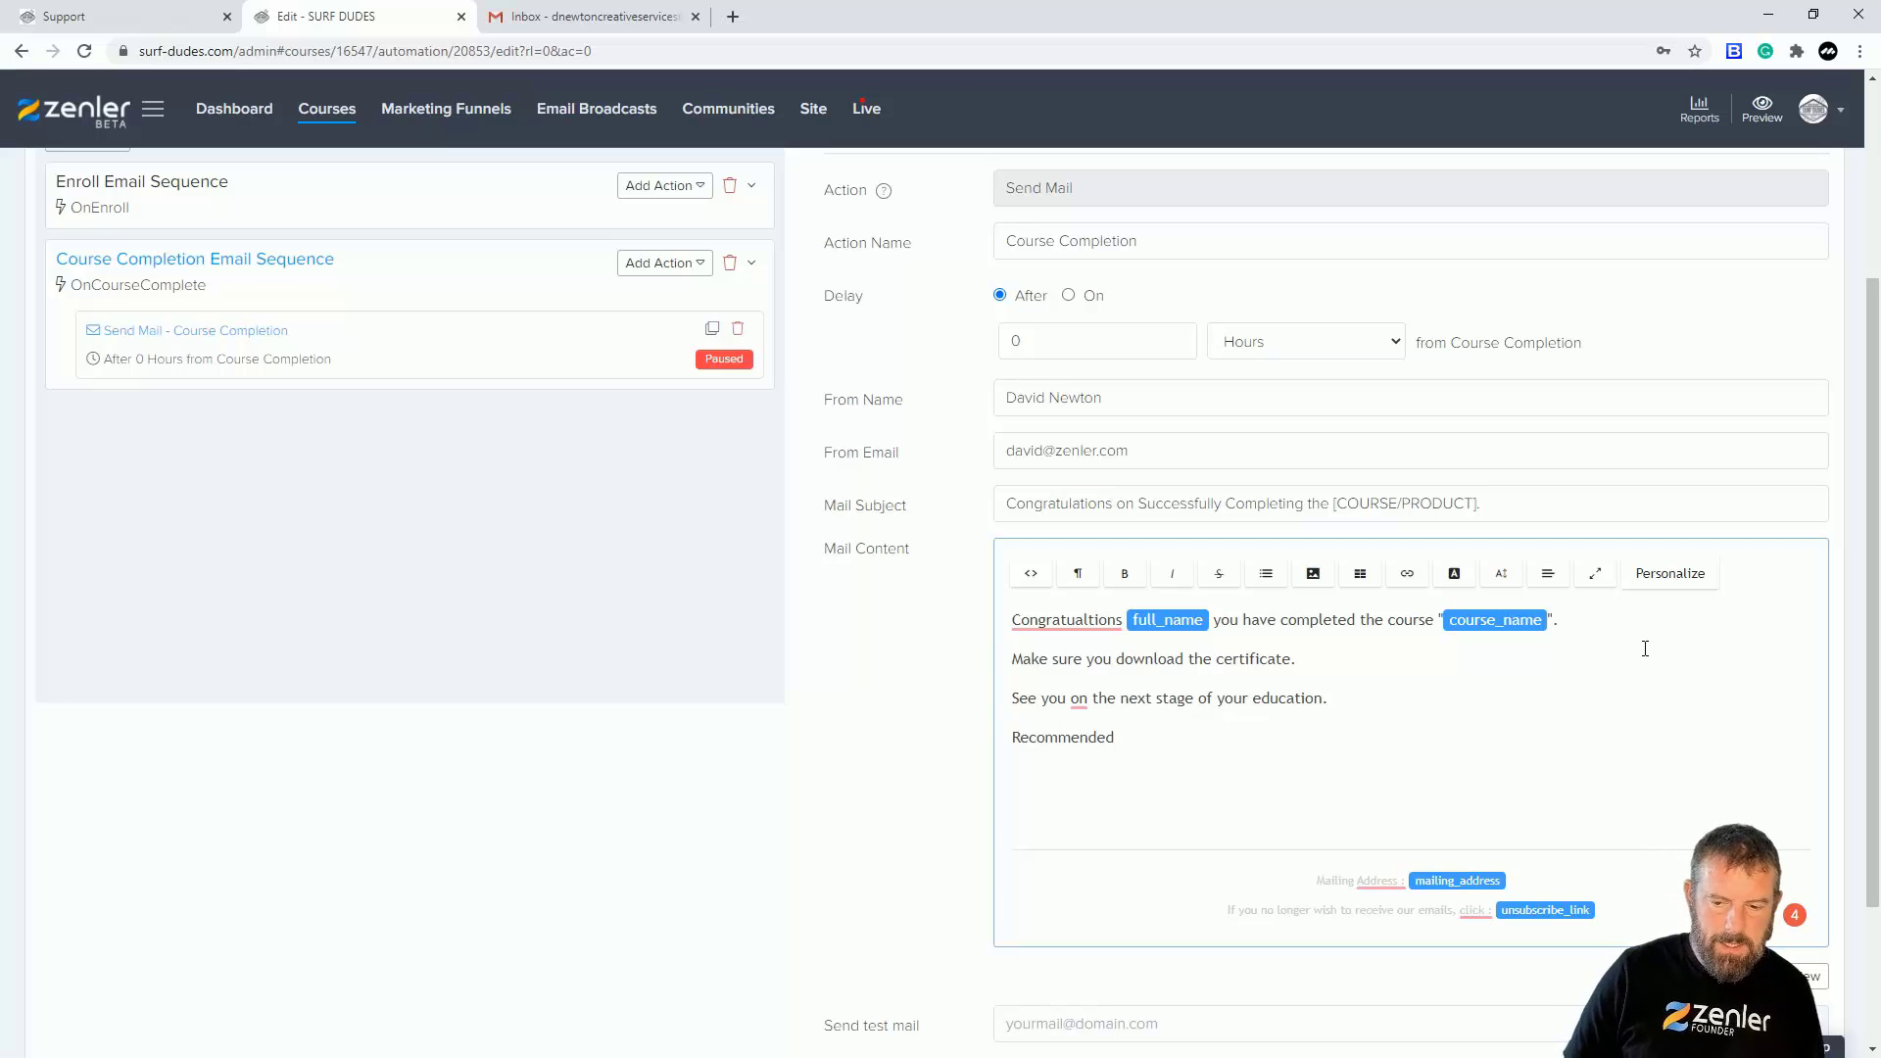
pyautogui.write(' ne')
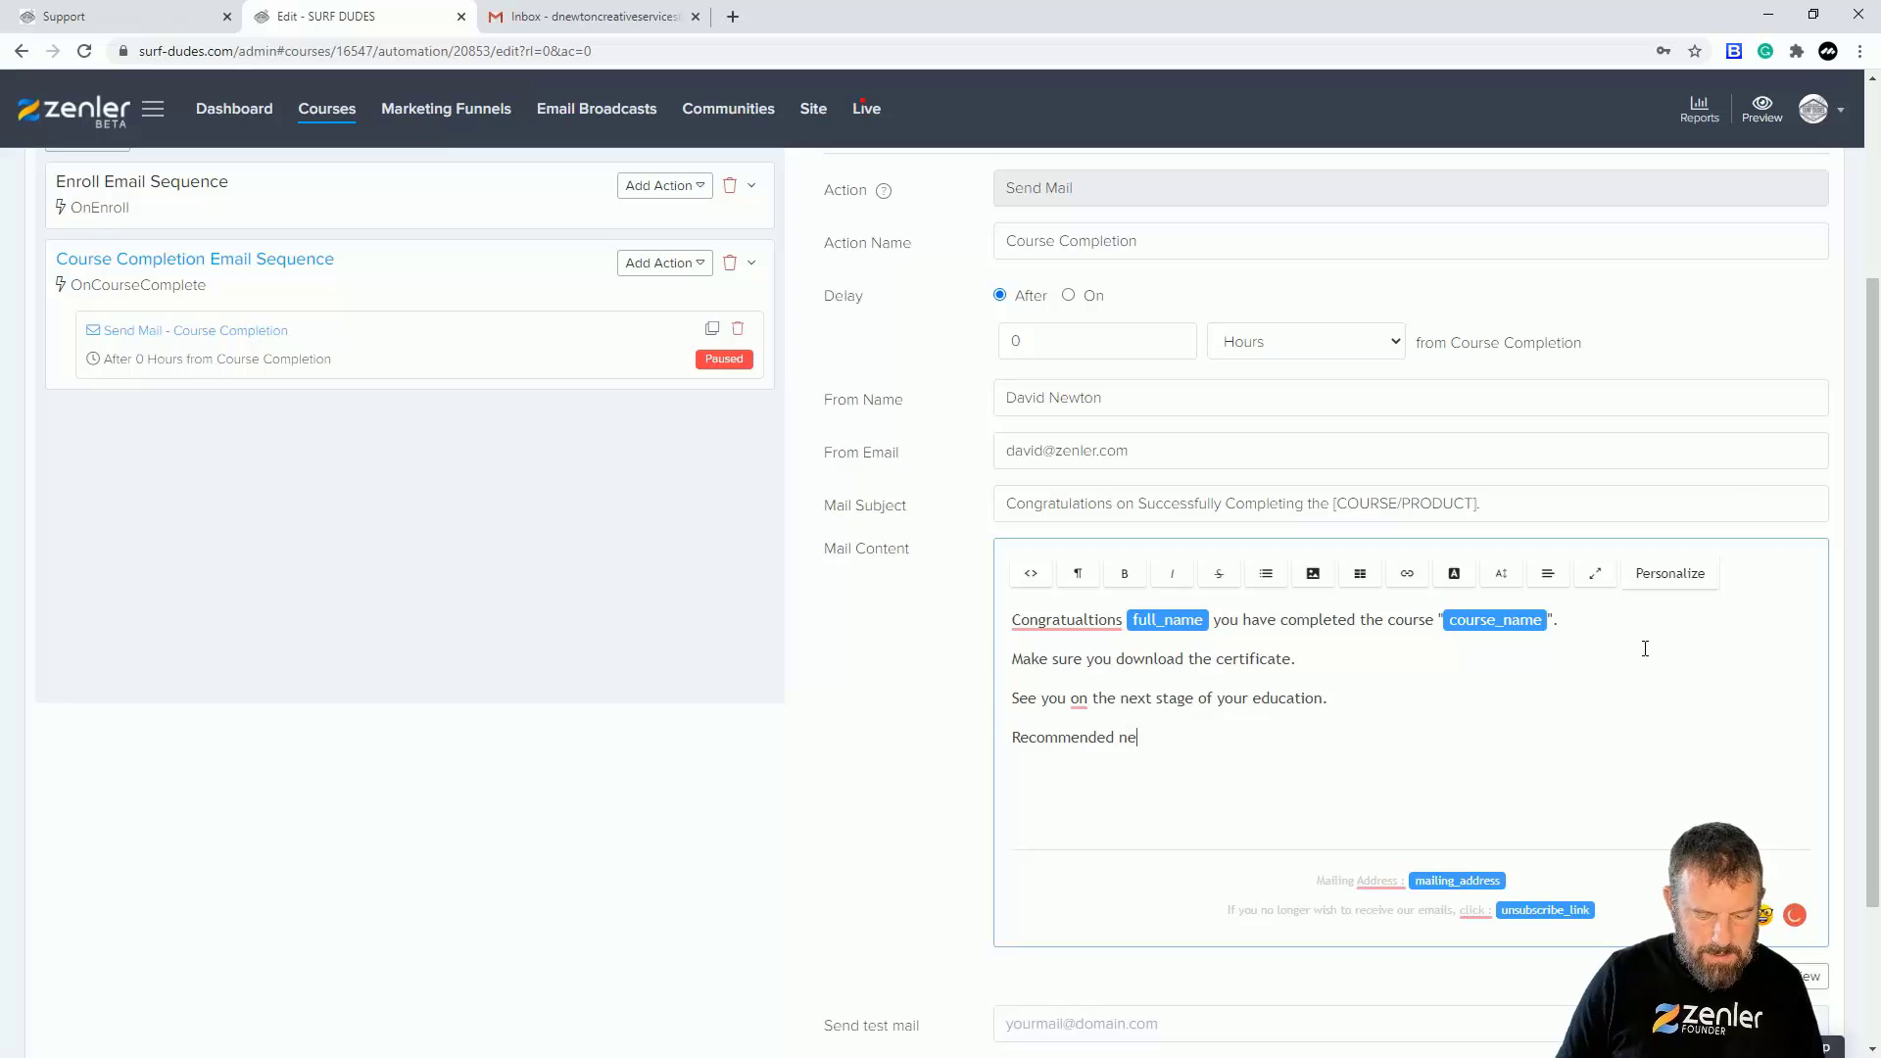
pyautogui.write('xt stage course')
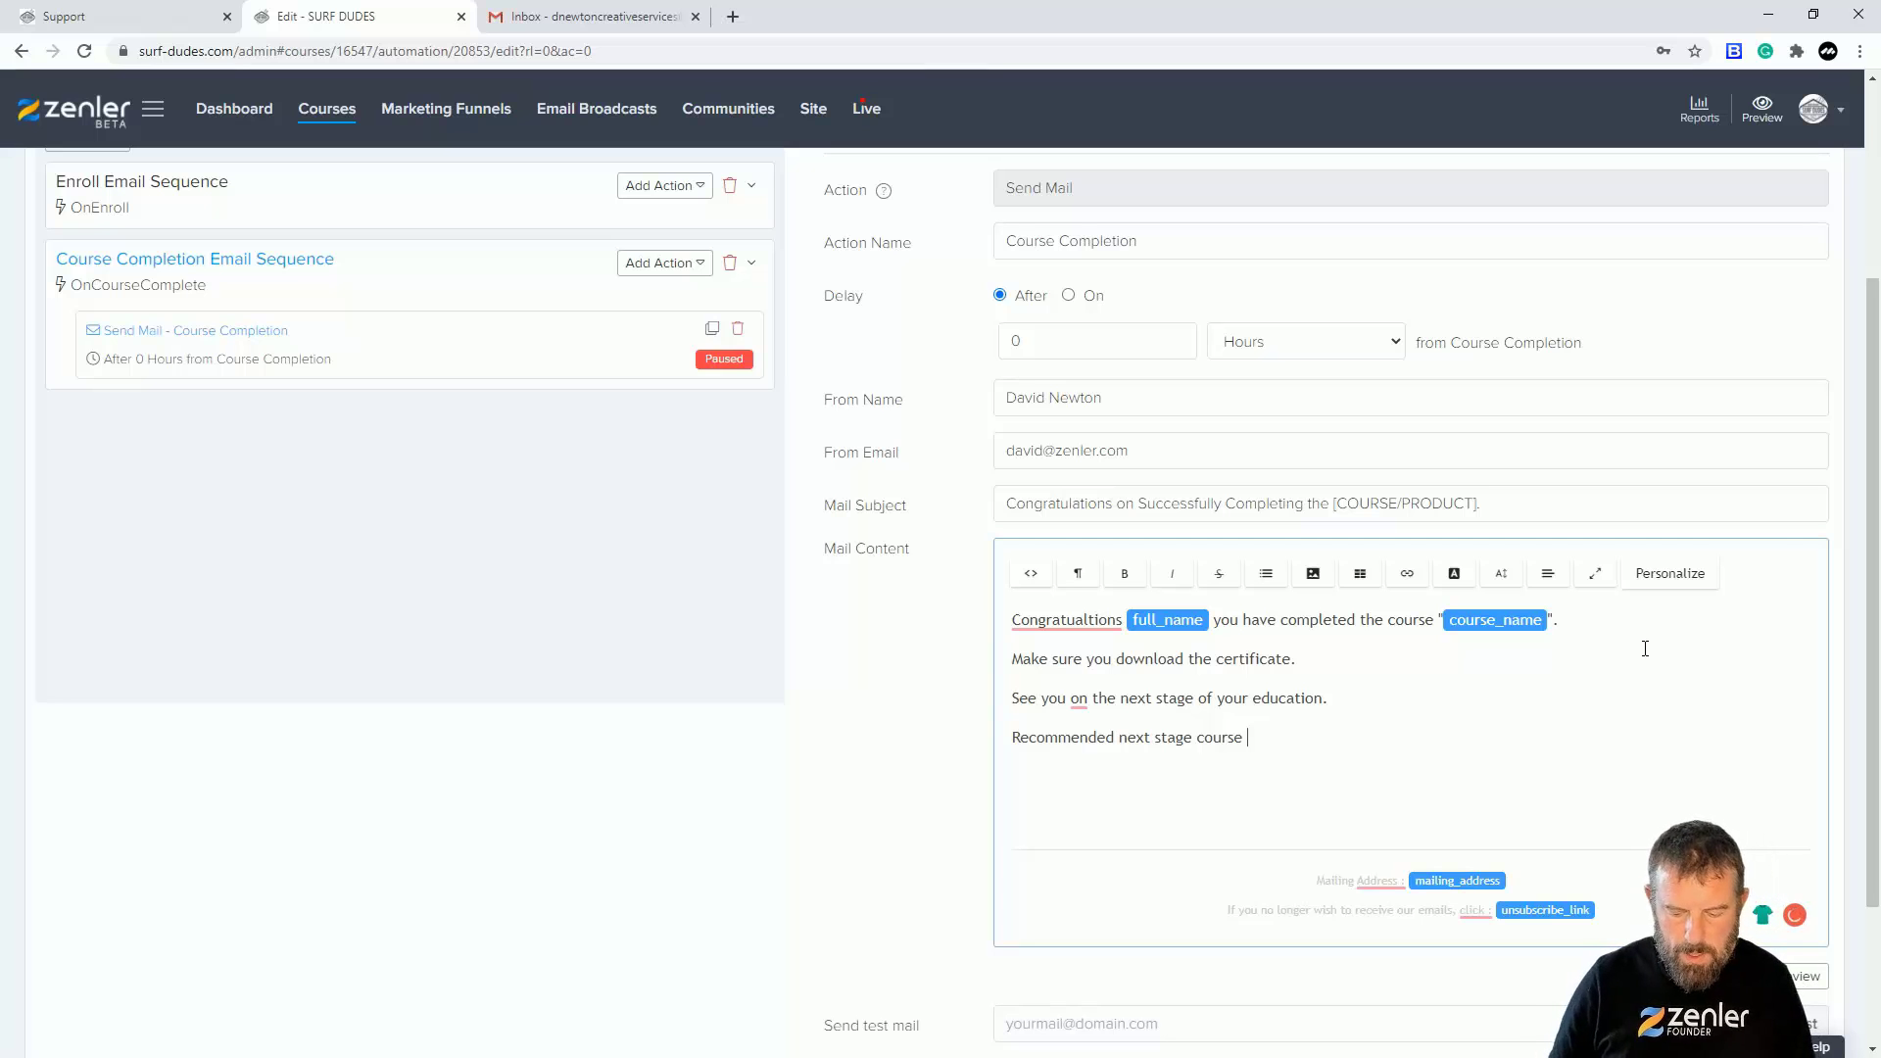
pyautogui.write(' - Click Here')
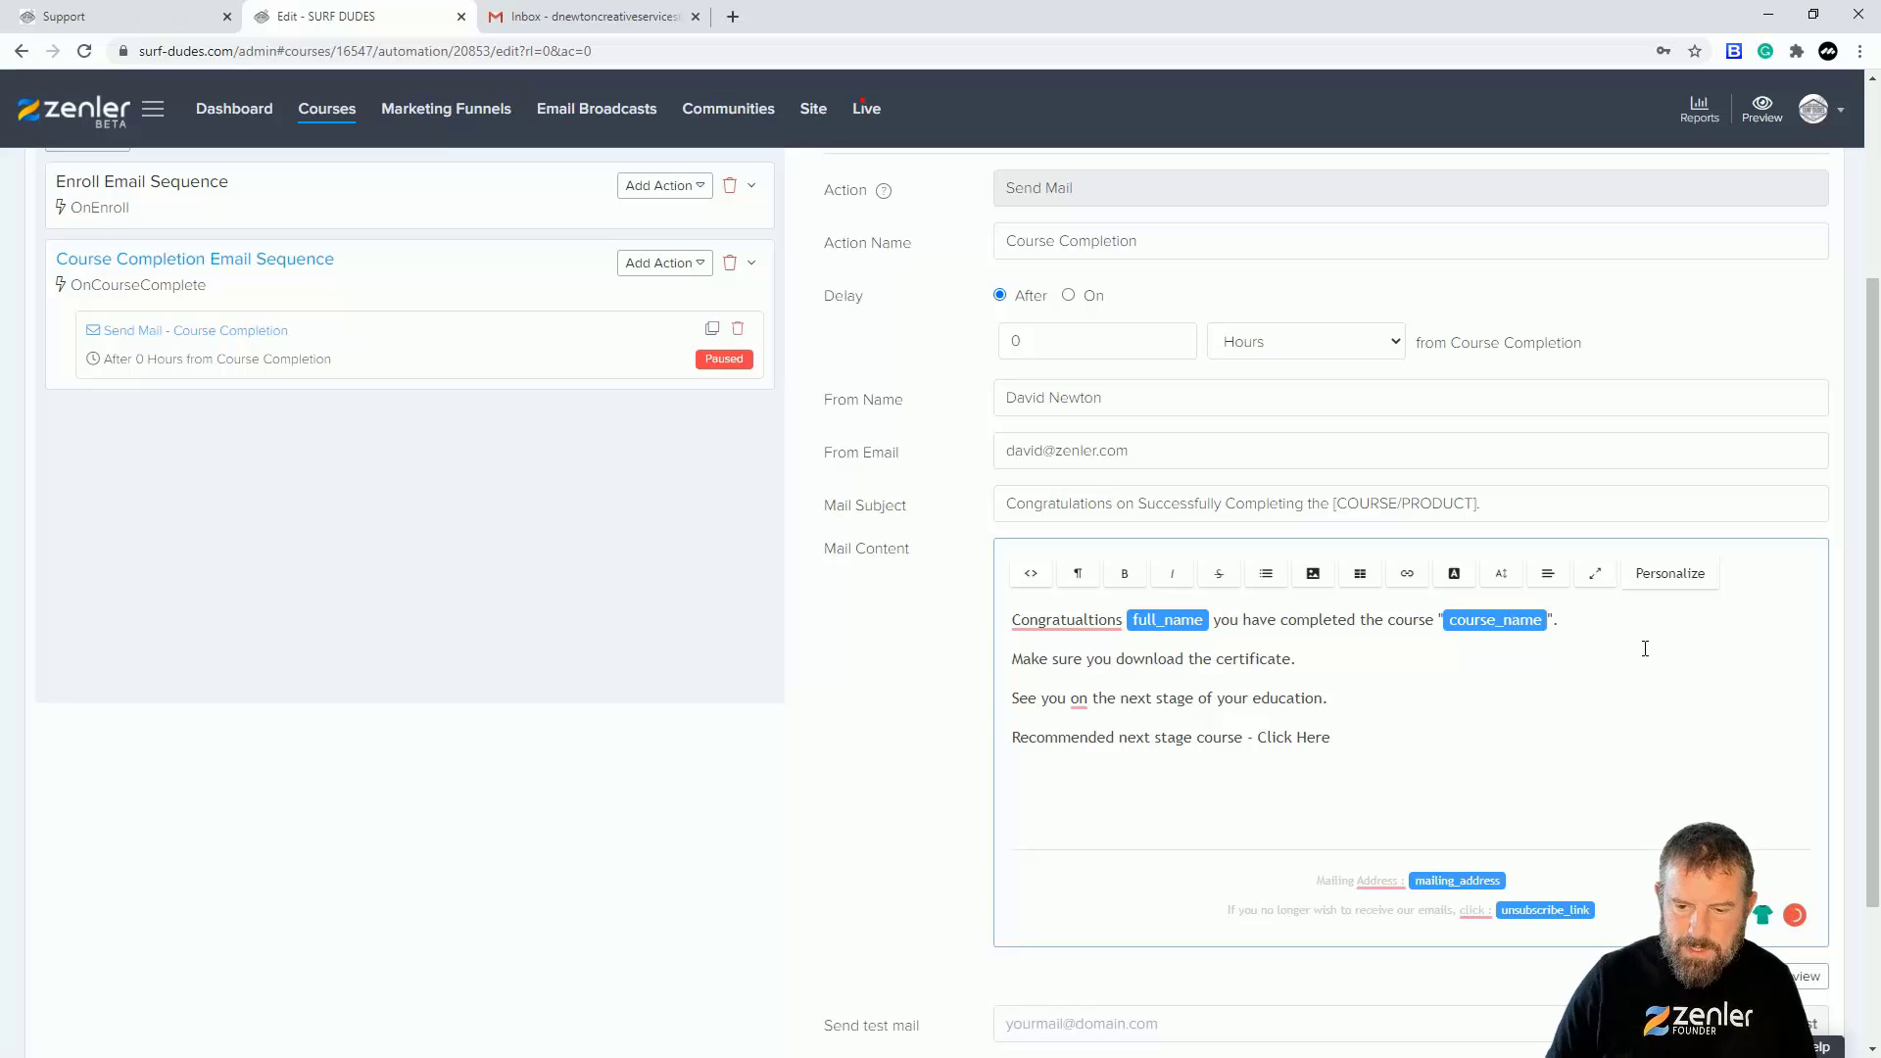
# Step: Open the "Surfing for beginners starting the Journey" course page on the Surf Dudes website and copy its URL
pyautogui.click(120, 18)
pyautogui.click(310, 199)
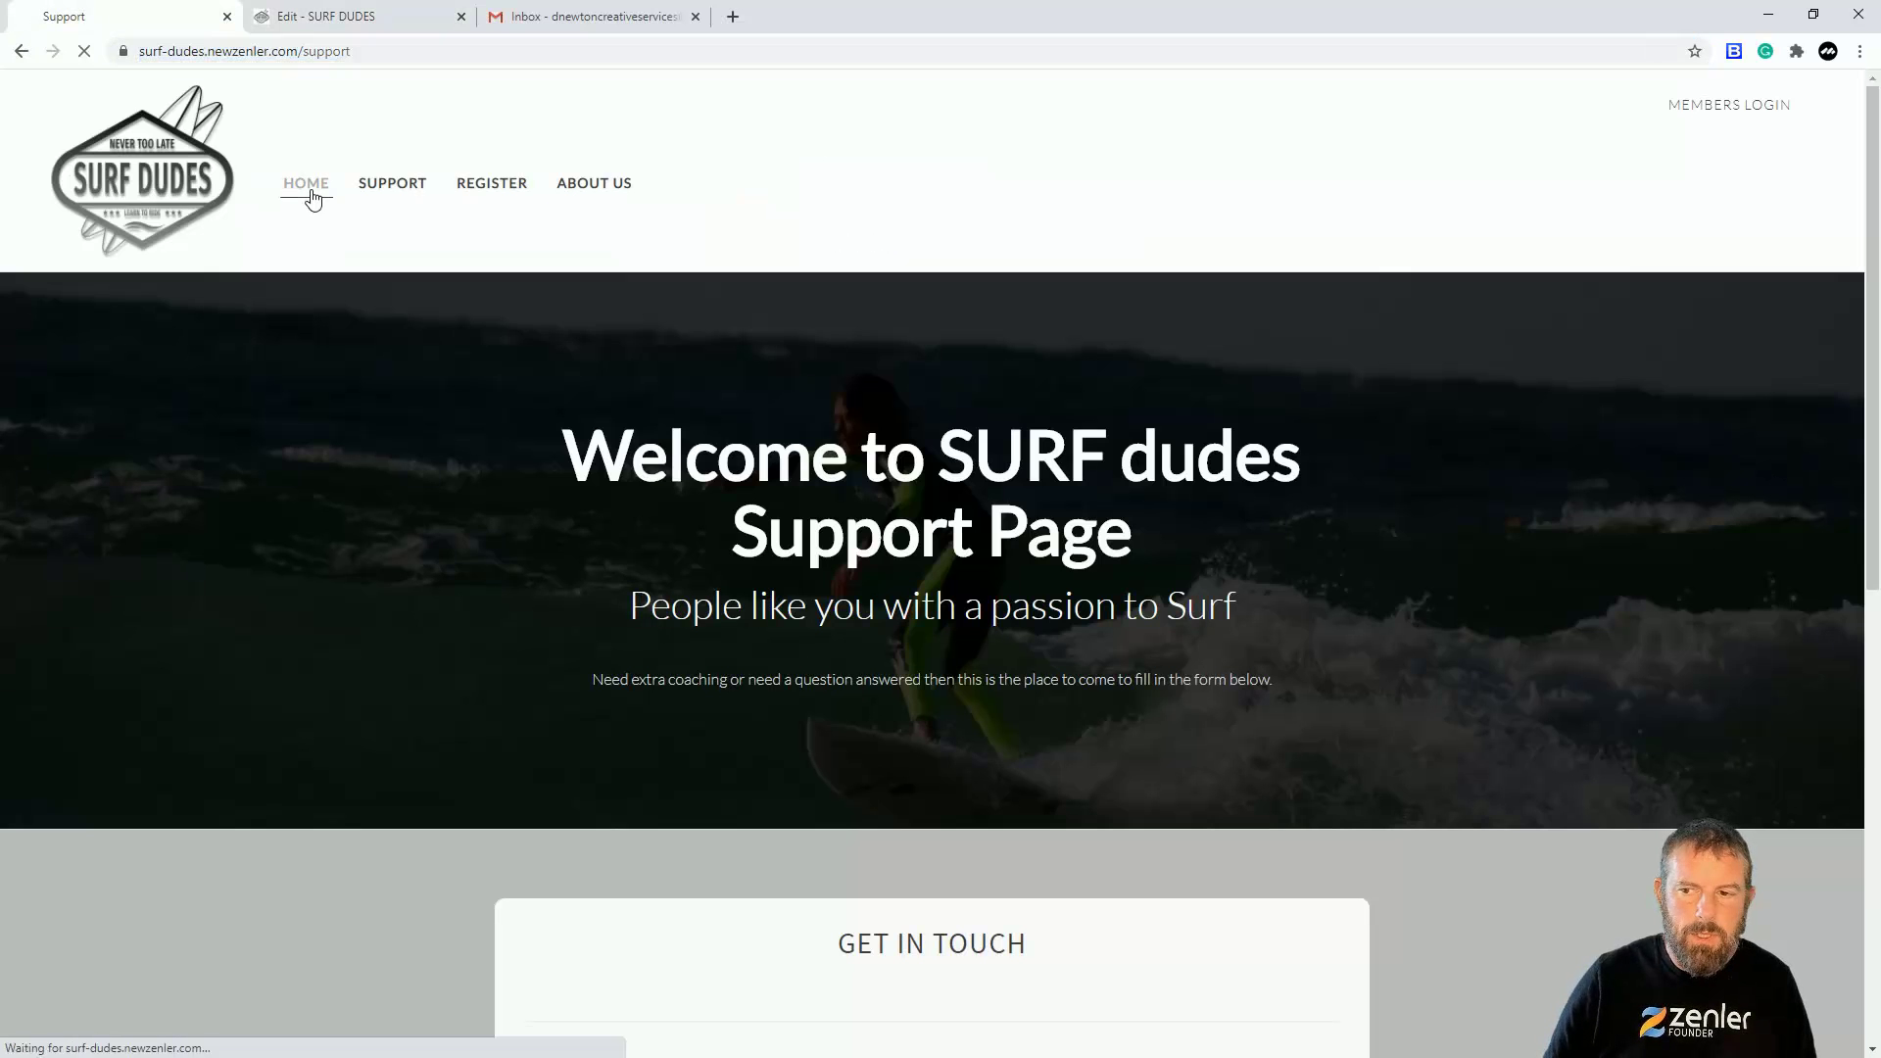
pyautogui.scroll(-5, 754, 513)
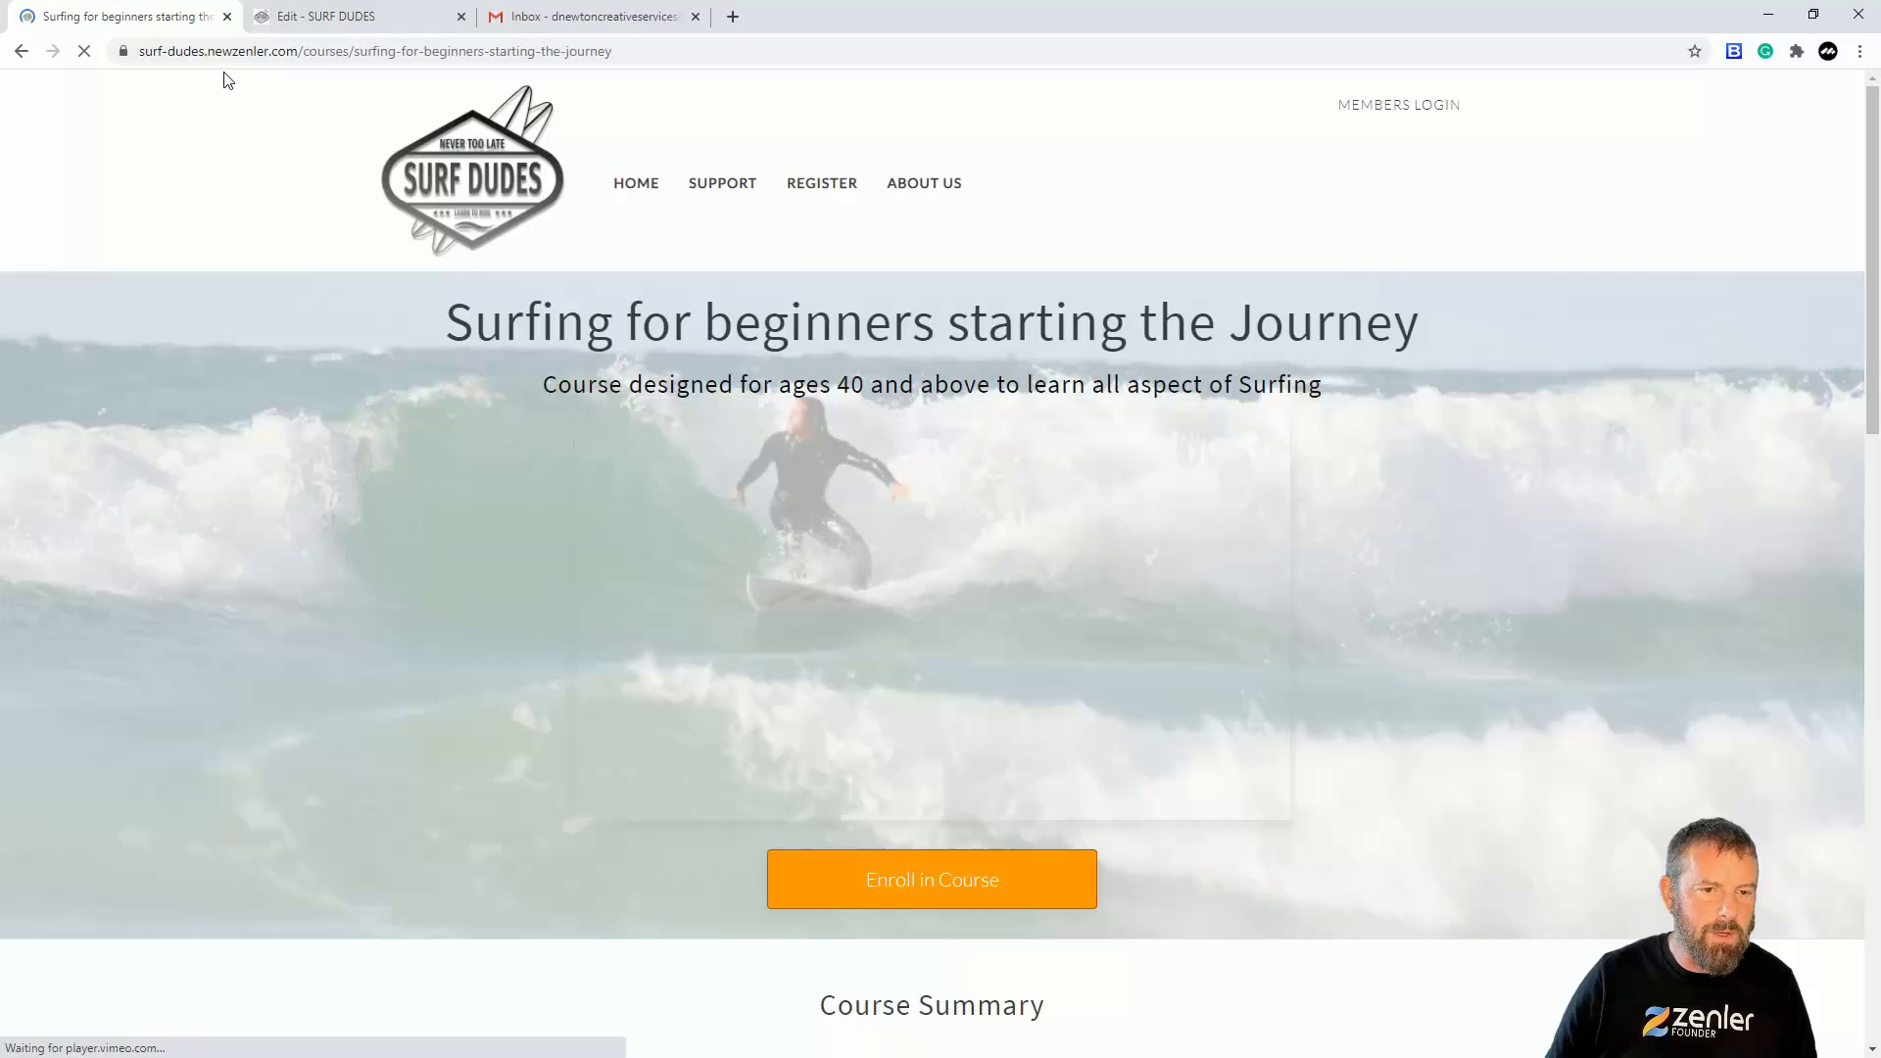
pyautogui.click(326, 52)
pyautogui.hotkey('ctrl', 'c')
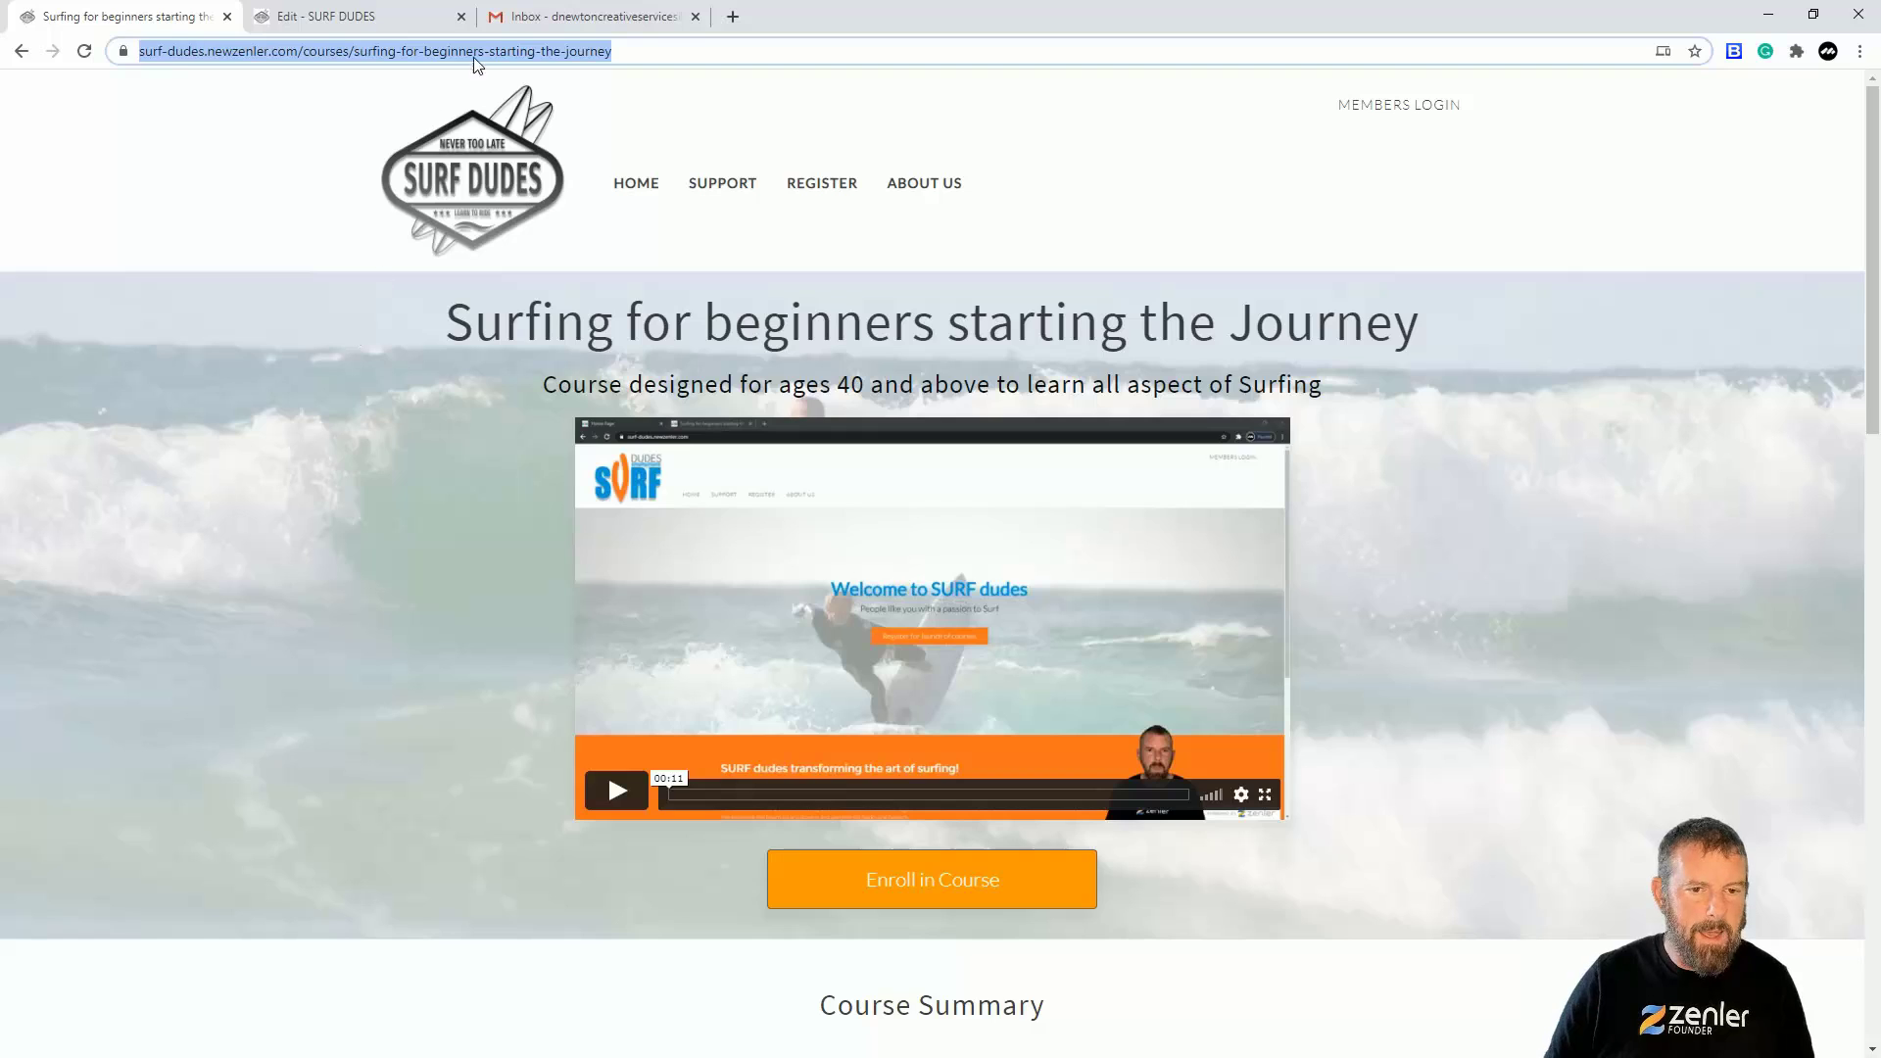
# Step: Link the "Click Here" text in the Course Completion email to the copied course page URL
pyautogui.click(333, 16)
pyautogui.moveTo(1350, 730); pyautogui.dragTo(1258, 737)
pyautogui.click(1406, 574)
pyautogui.click(1430, 611)
pyautogui.click(777, 511)
pyautogui.click(776, 508)
pyautogui.hotkey('ctrl', 'v')
pyautogui.click(718, 719)
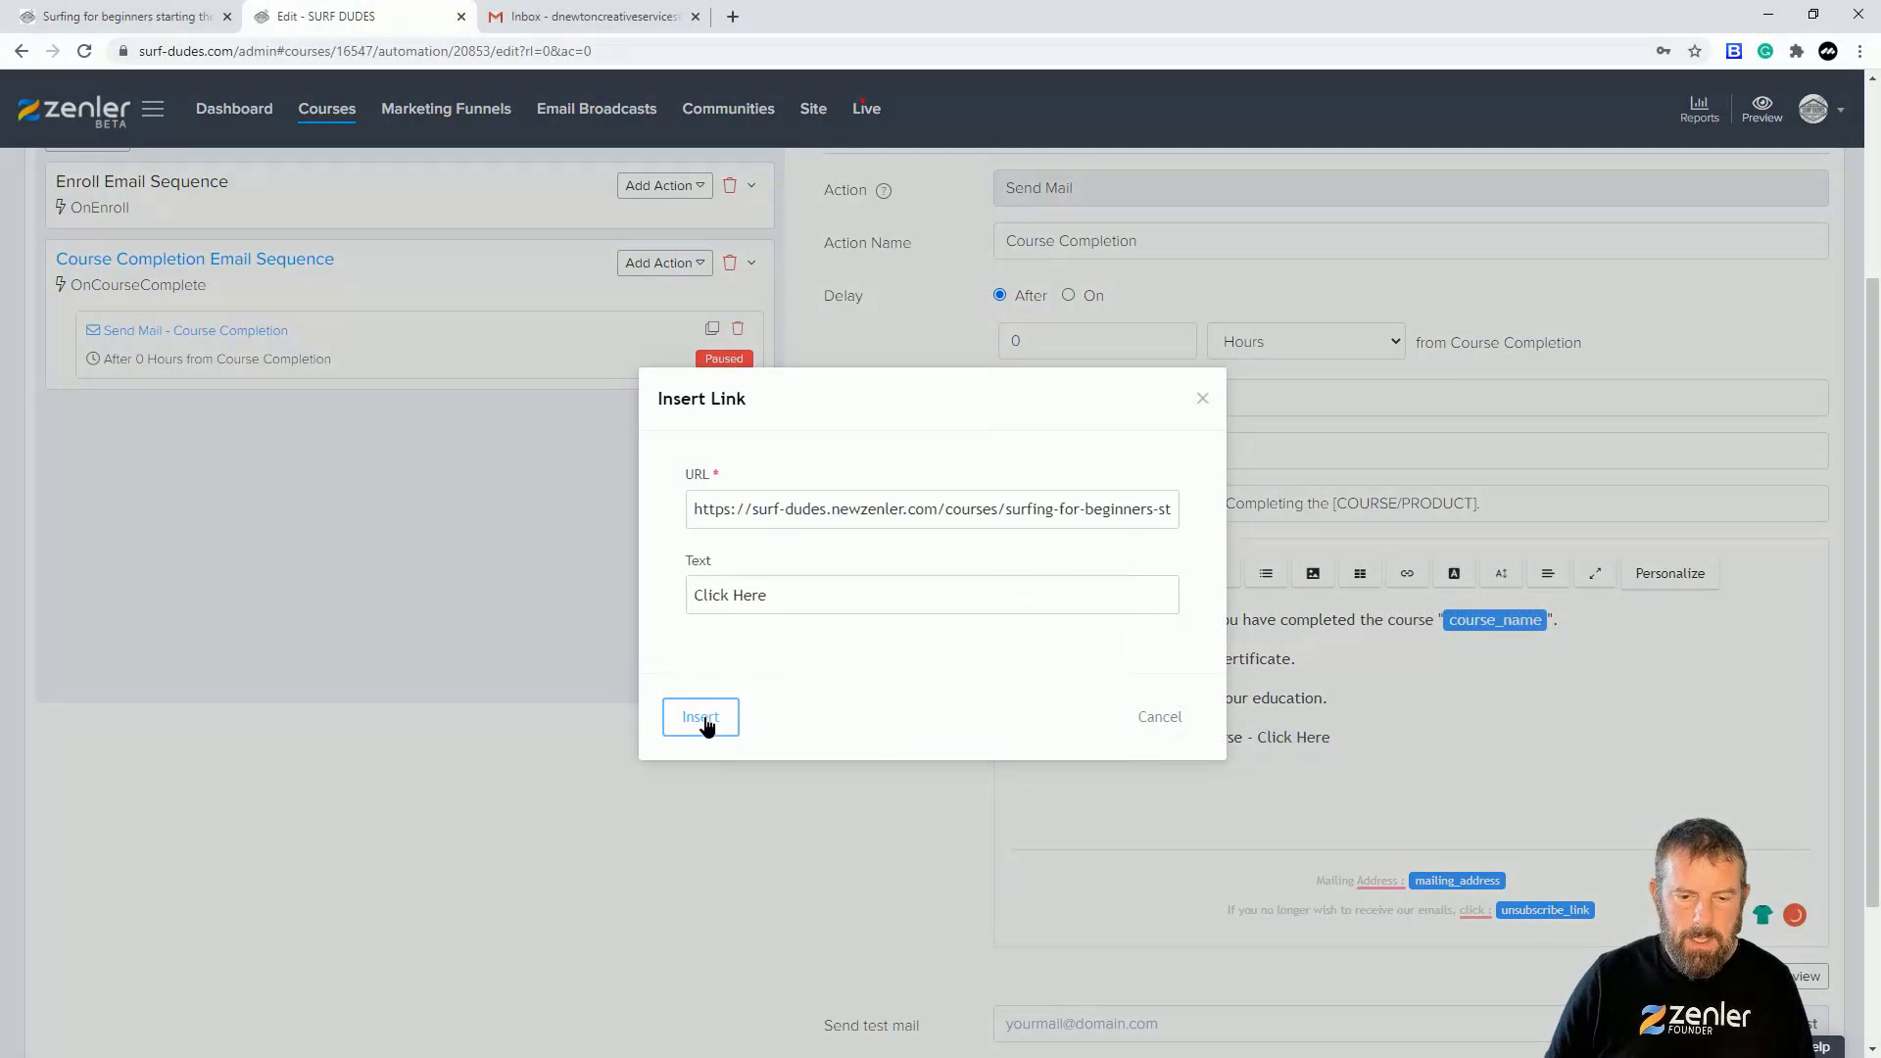
# Step: Add the sign-off "All the best" with the sender's first name to the completion email, and "SURF DUDES" below
pyautogui.click(1078, 777)
pyautogui.press('Return')
pyautogui.write('All t')
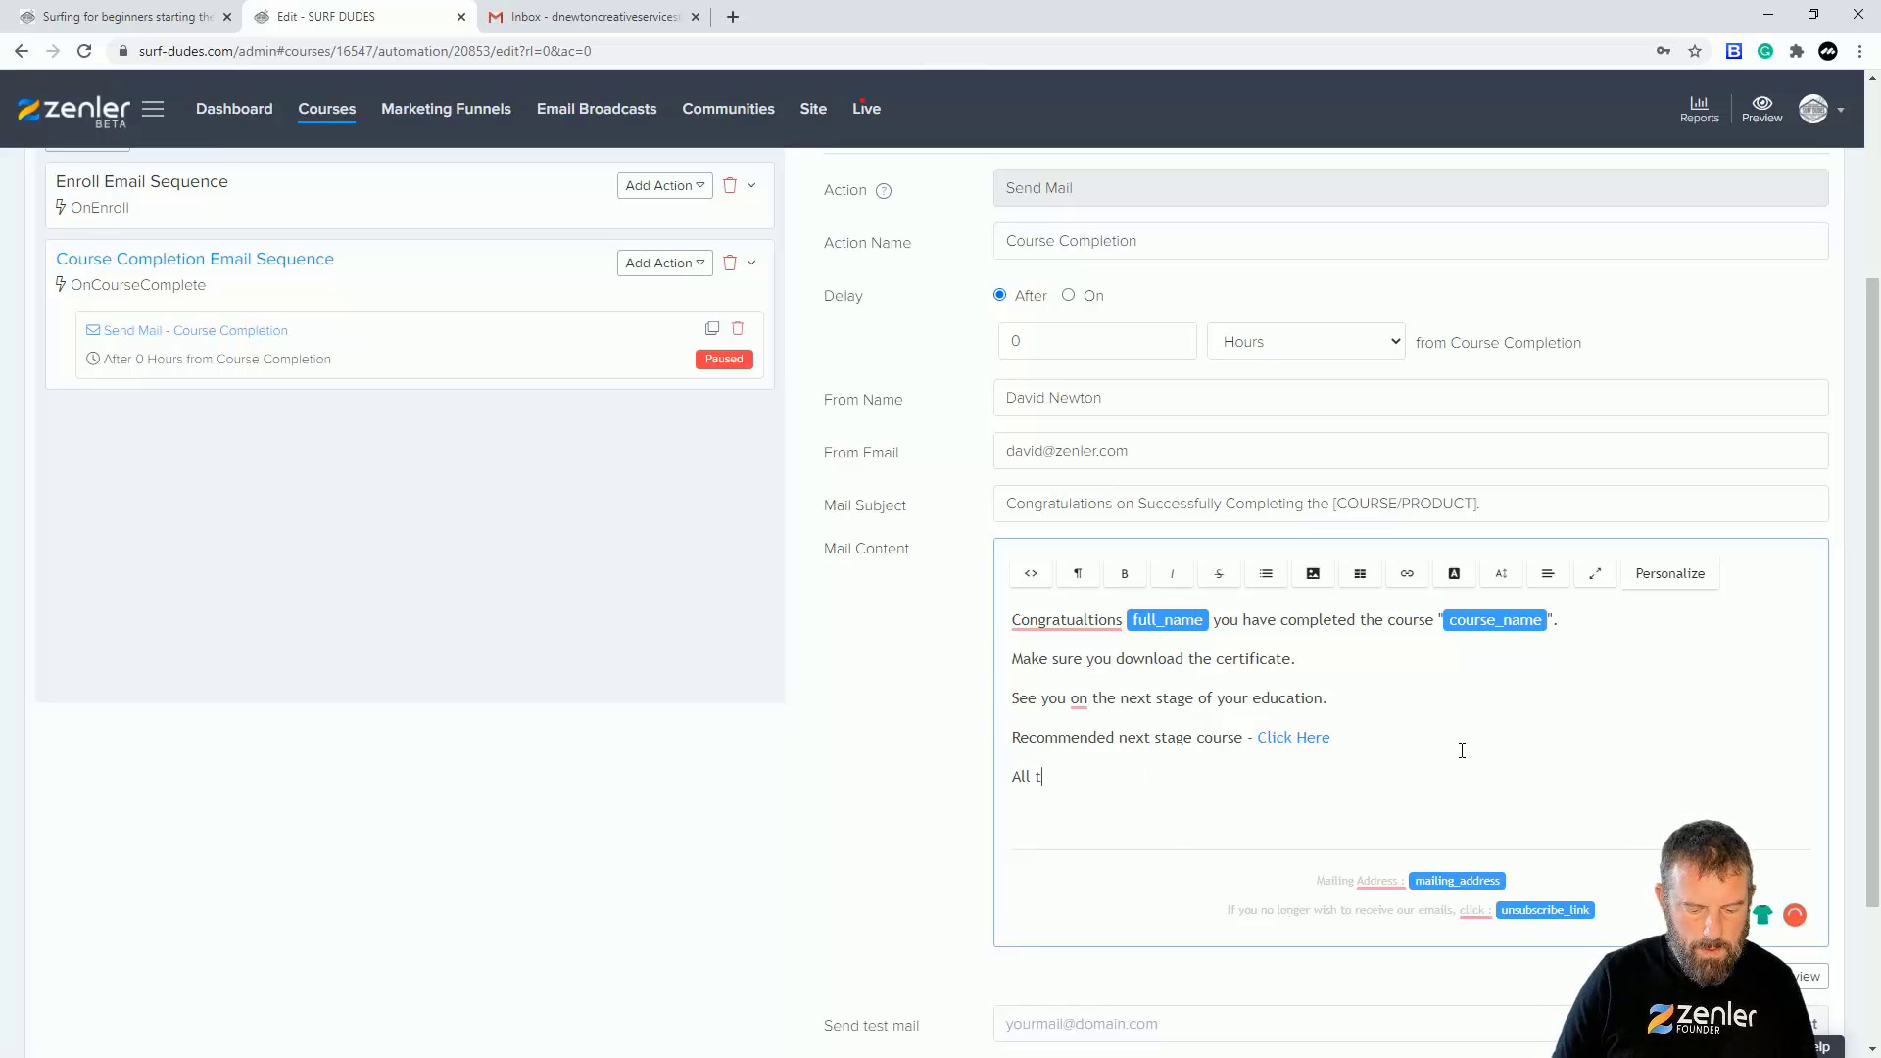
pyautogui.write('he best David')
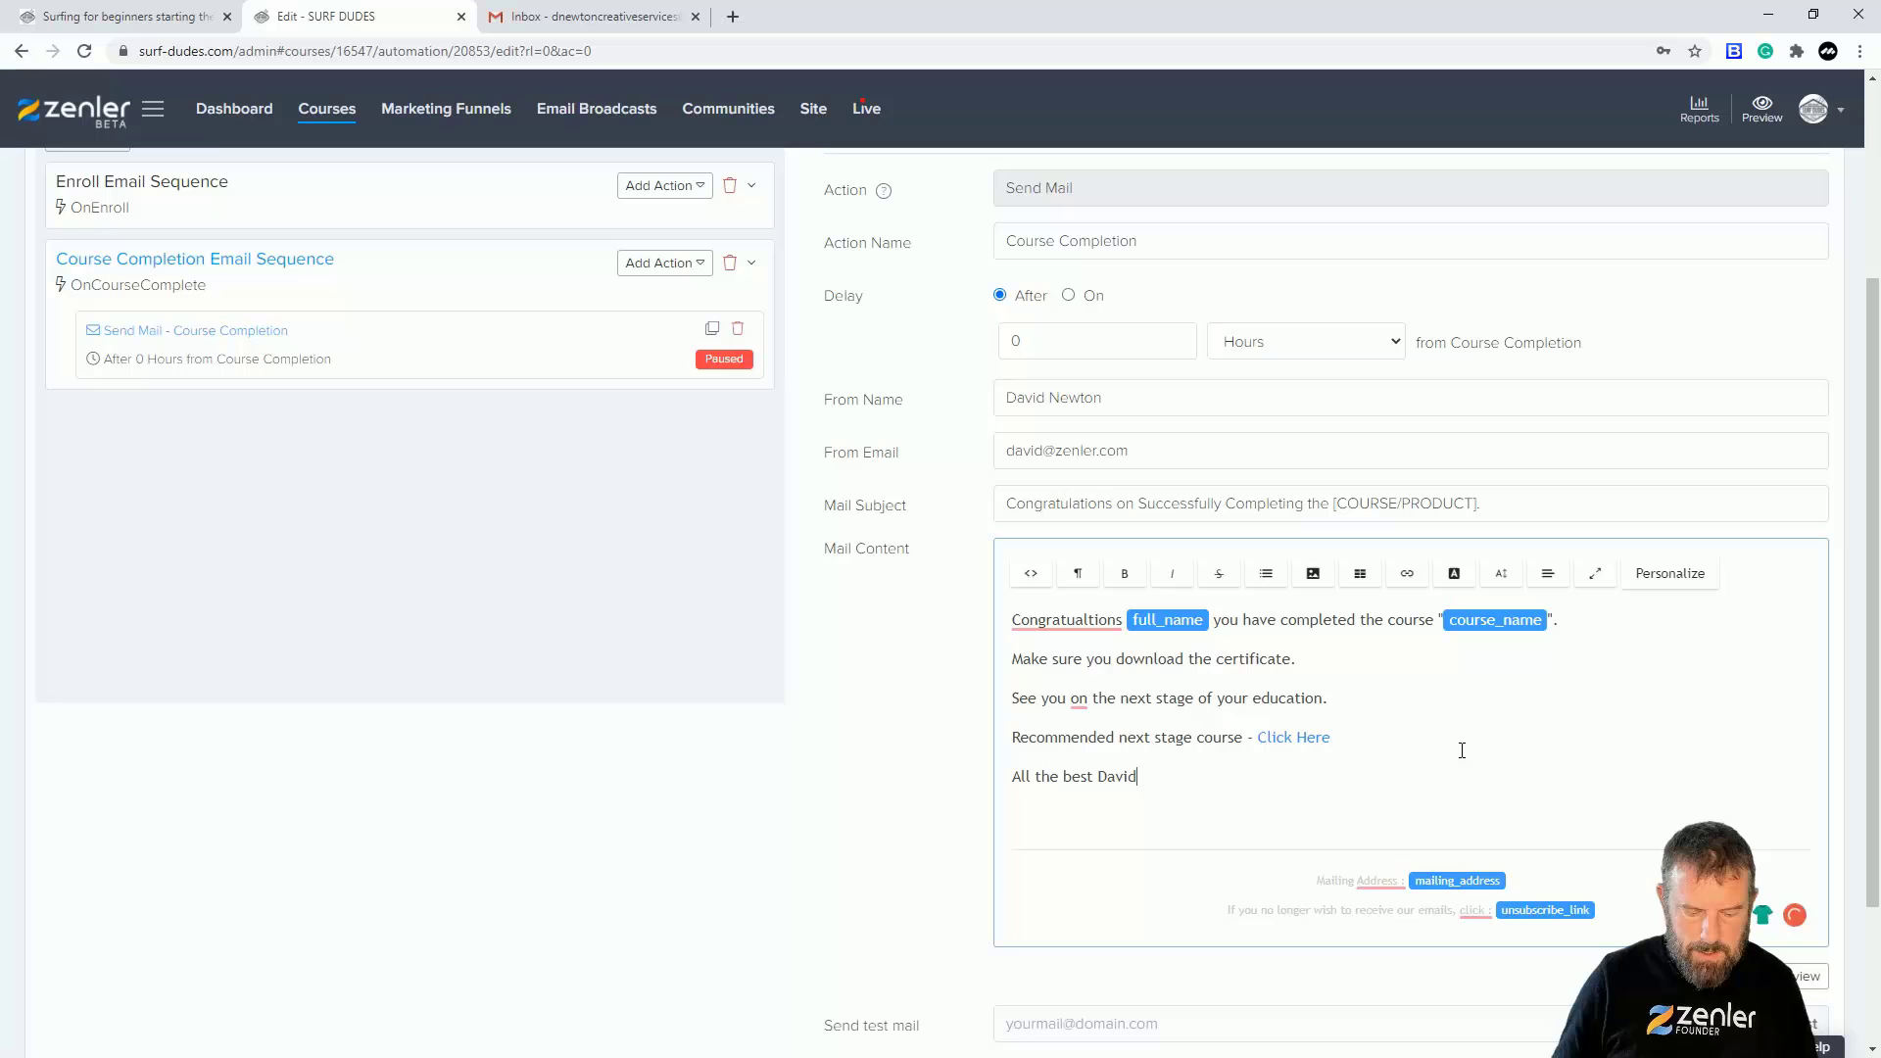
pyautogui.press('Return')
pyautogui.write('SURF DUDES')
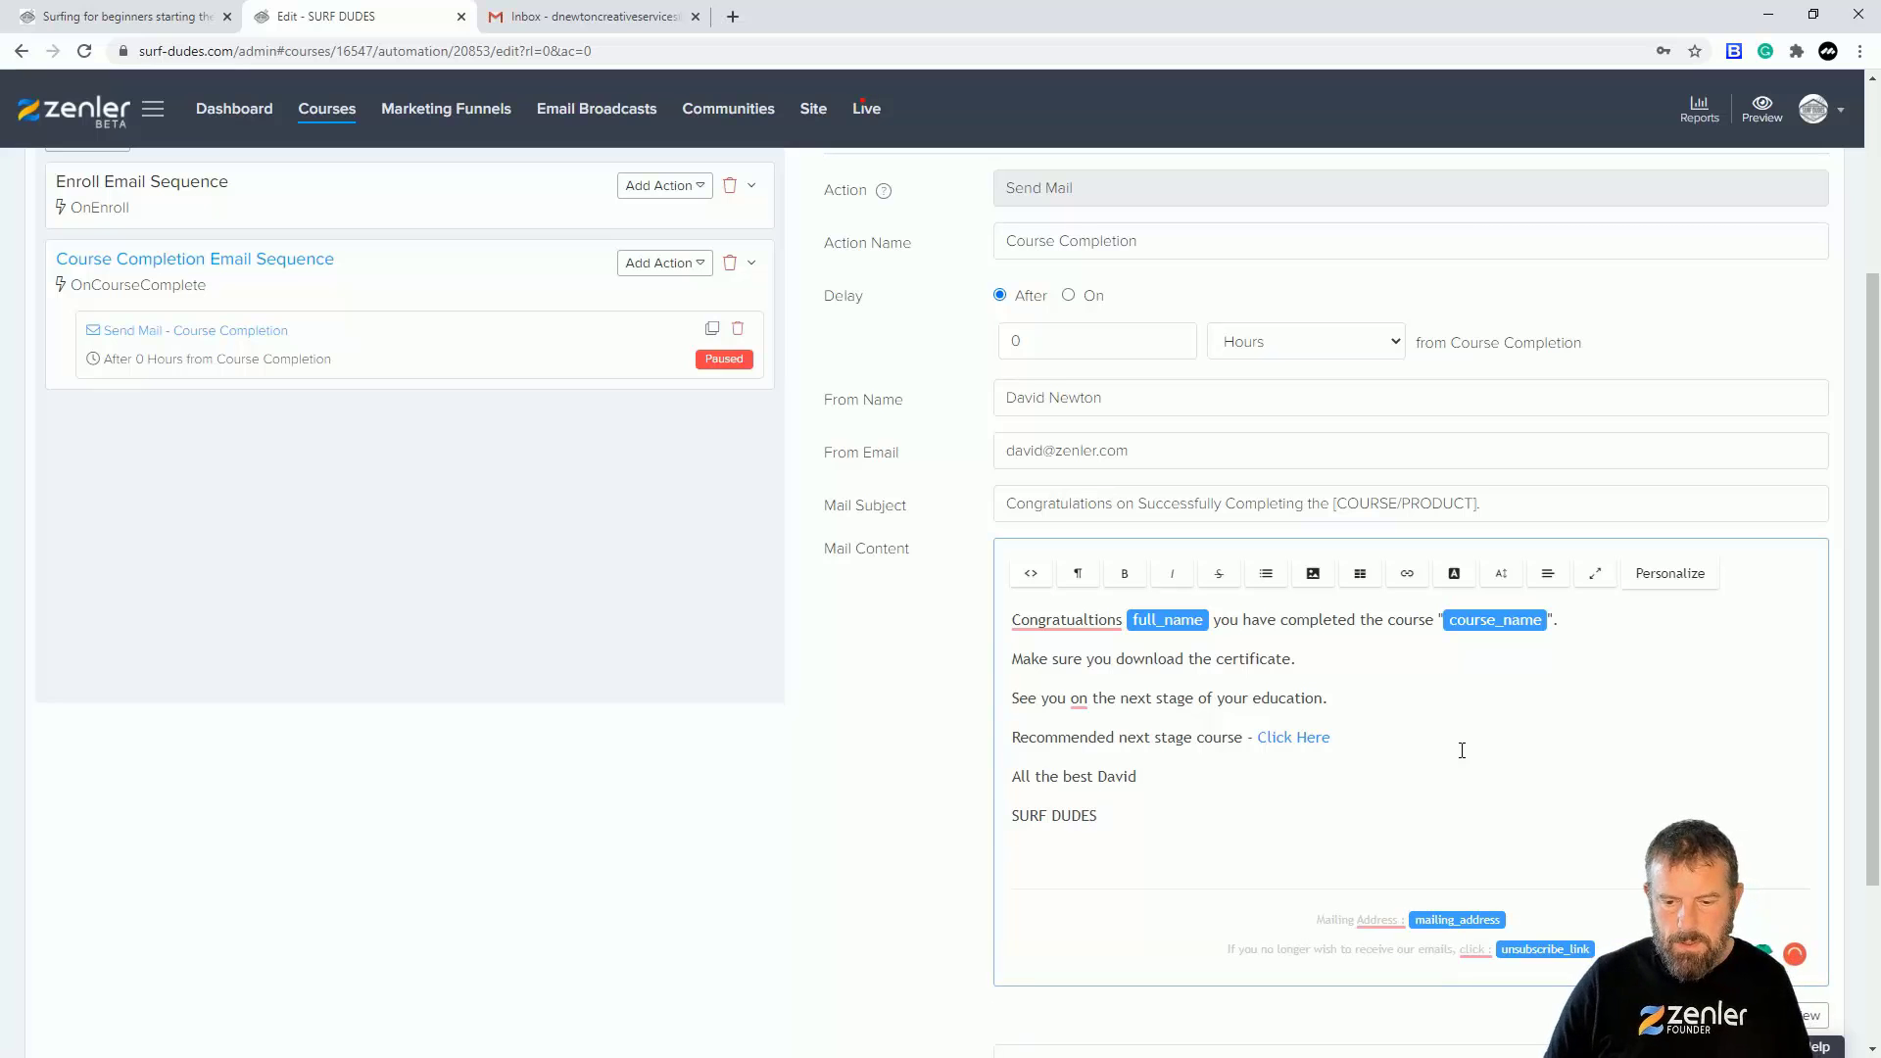
# Step: Save the Course Completion email and make it live without applying the changes to students who already completed the course
pyautogui.scroll(-3, 1654, 790)
pyautogui.click(1771, 867)
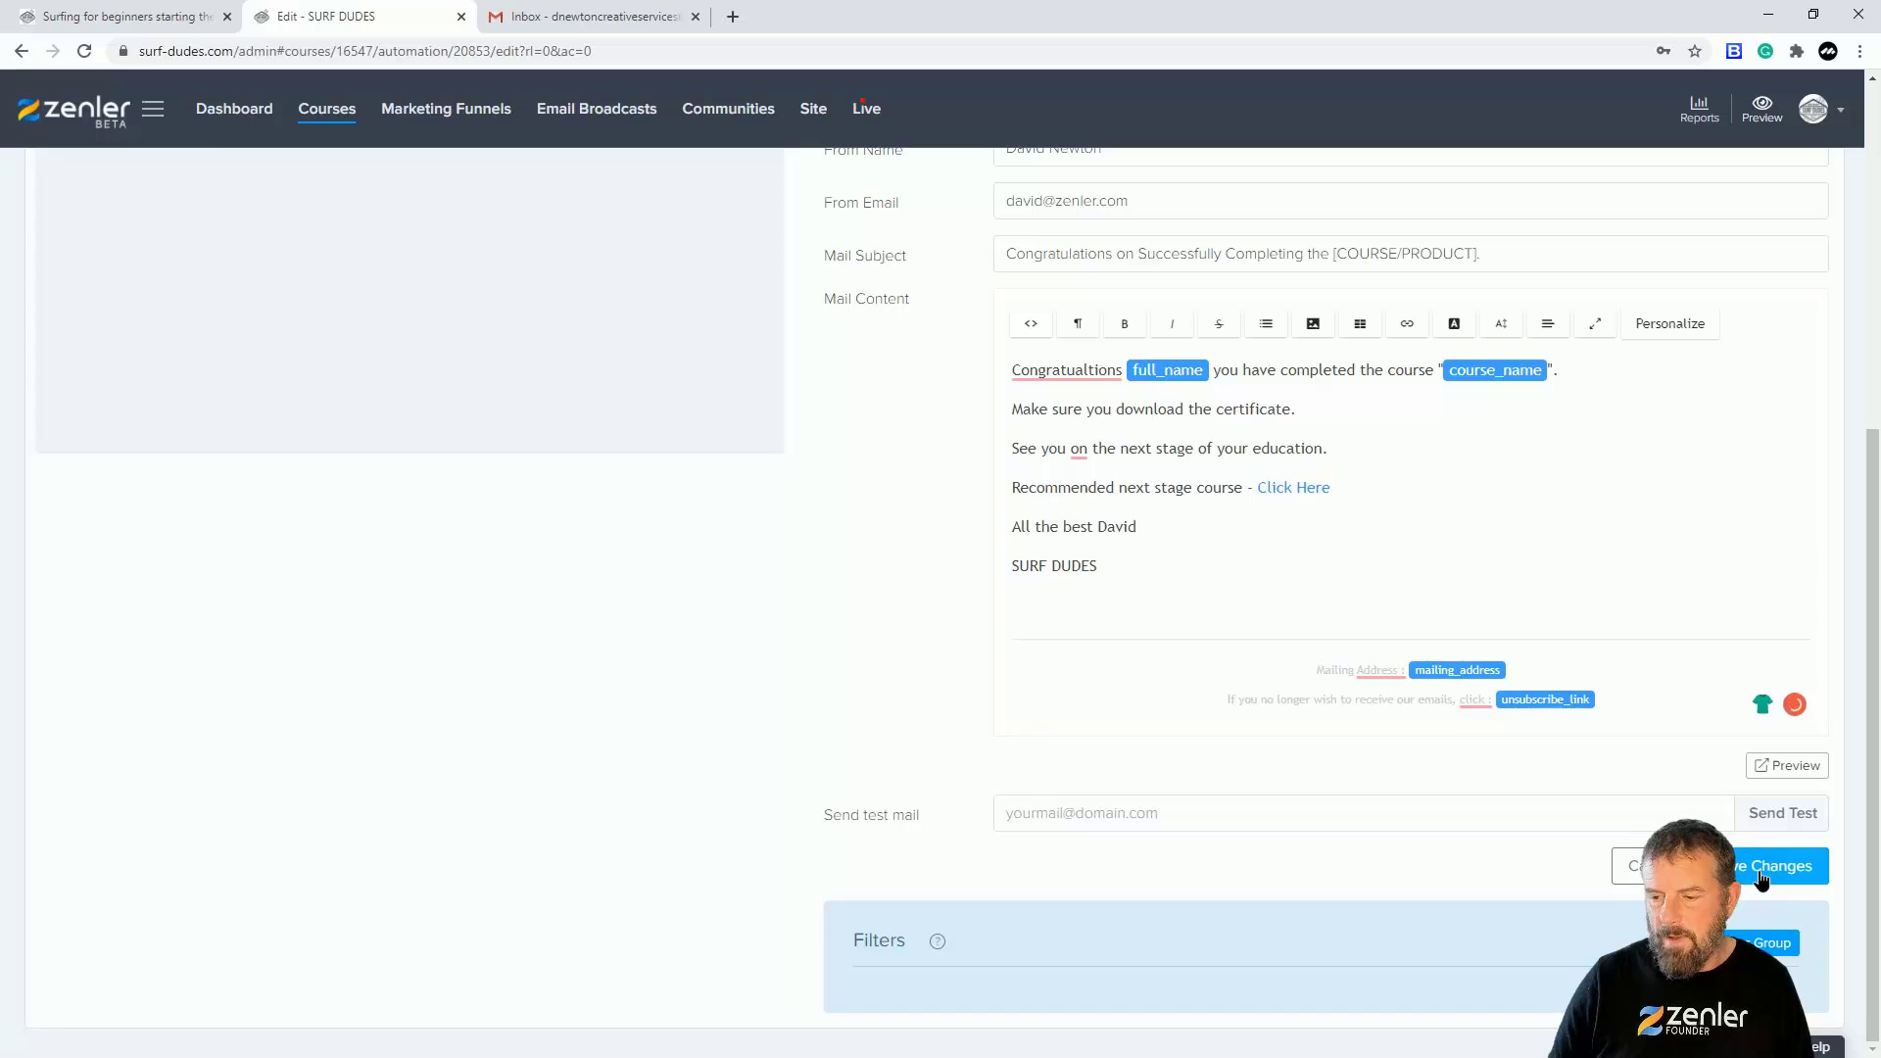
pyautogui.click(1014, 680)
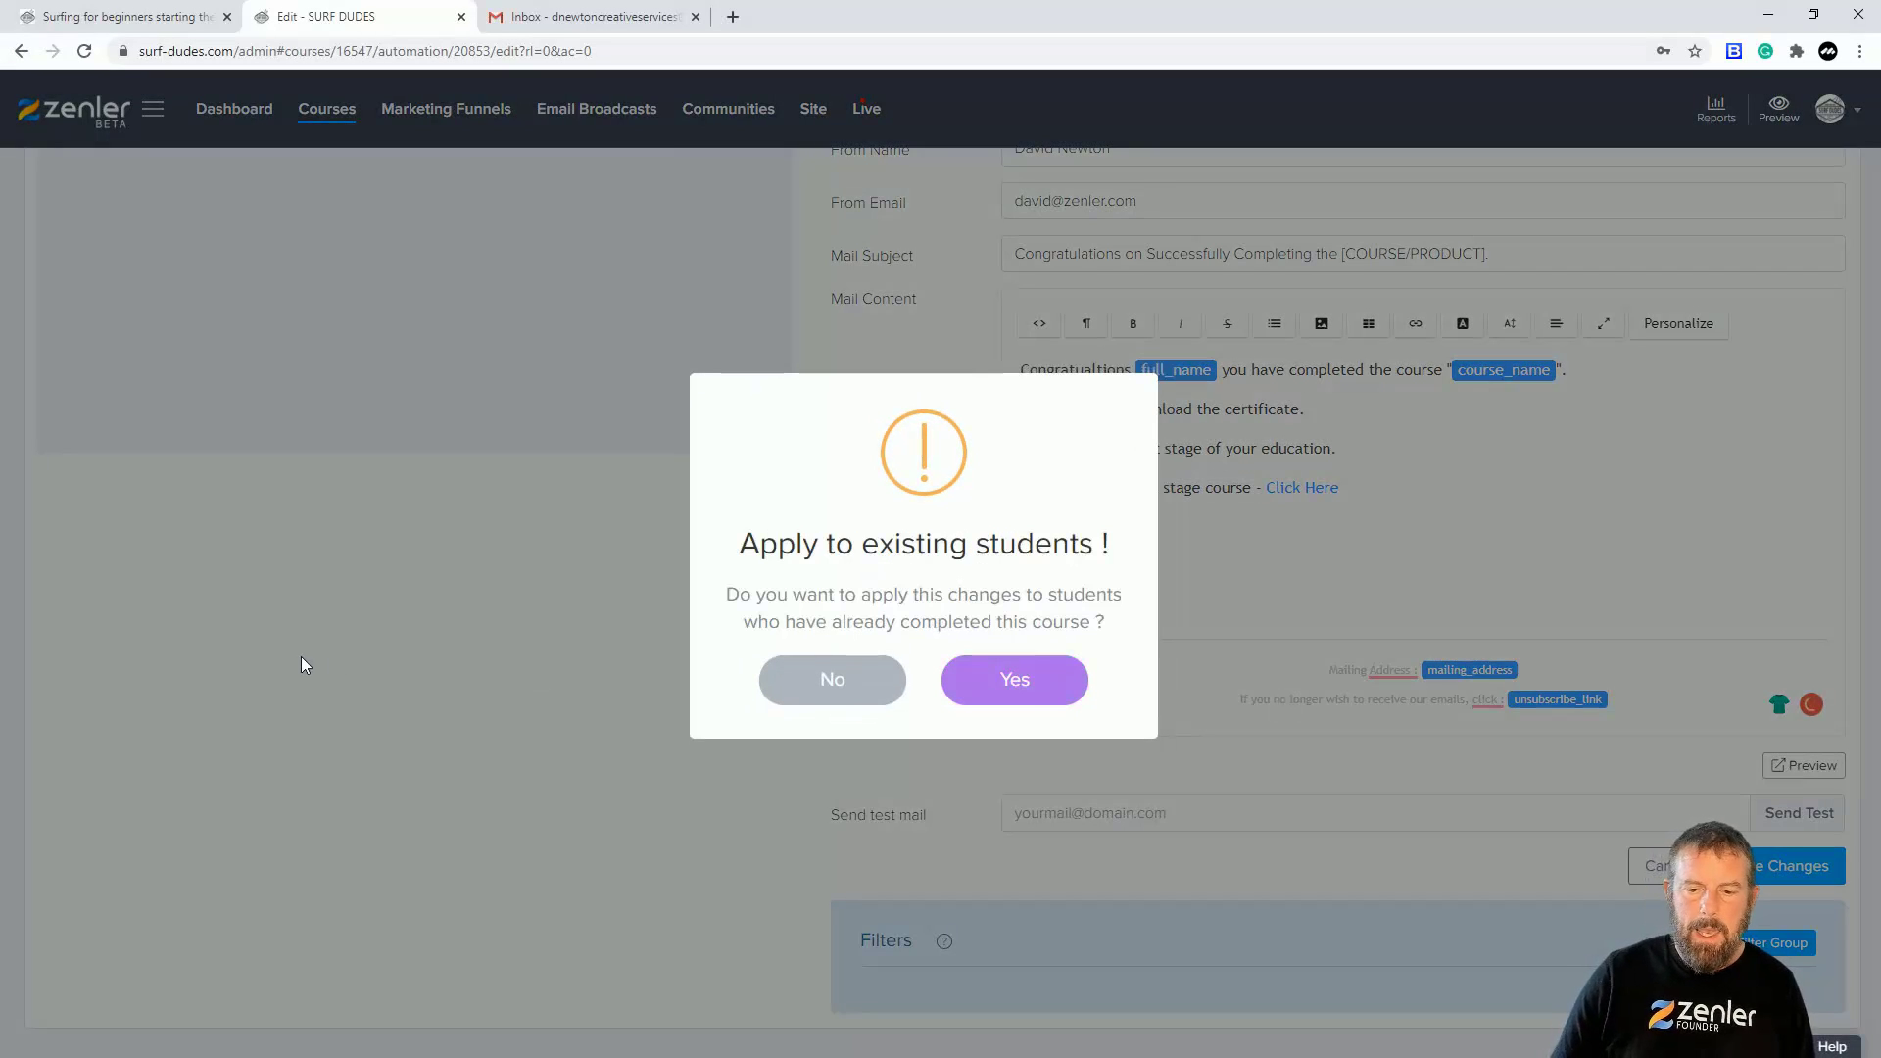
pyautogui.click(815, 698)
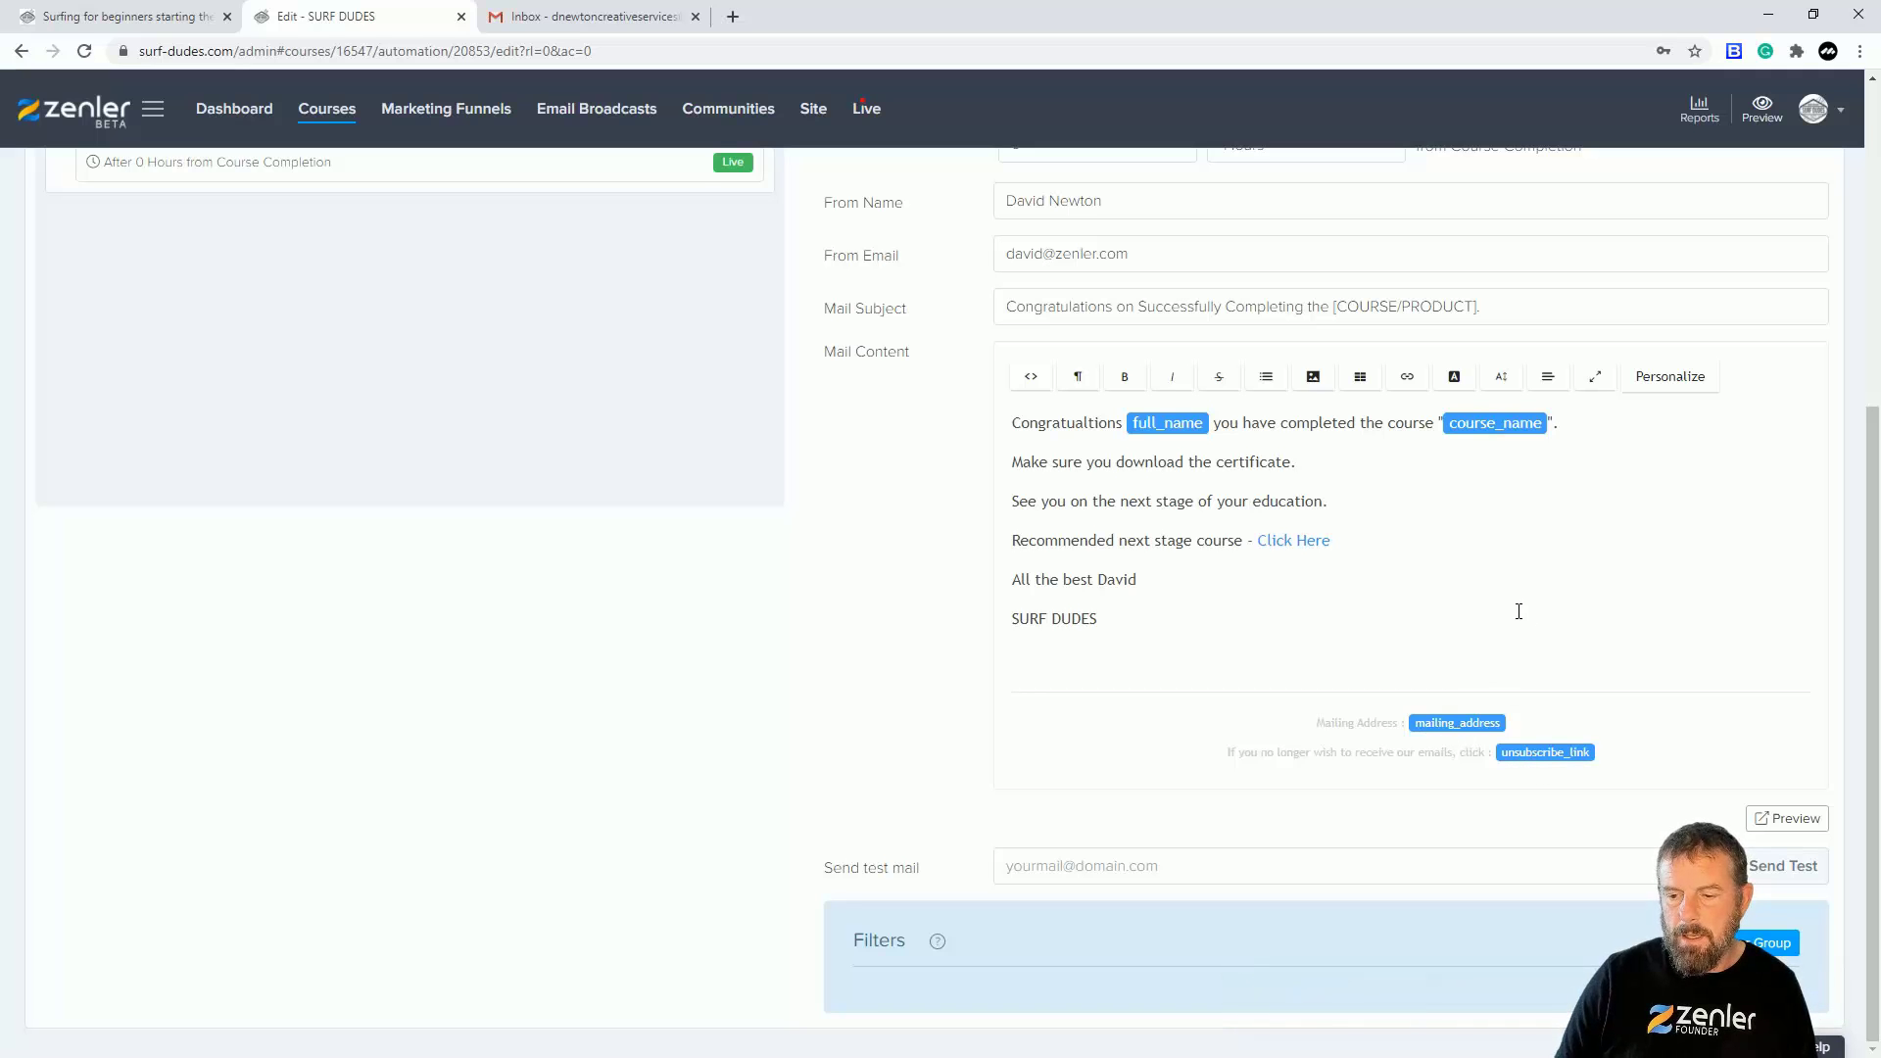
# Step: Review the From Email address and the [COURSE/PRODUCT] placeholder in the Mail Subject of the Course Completion action
pyautogui.scroll(3, 1518, 611)
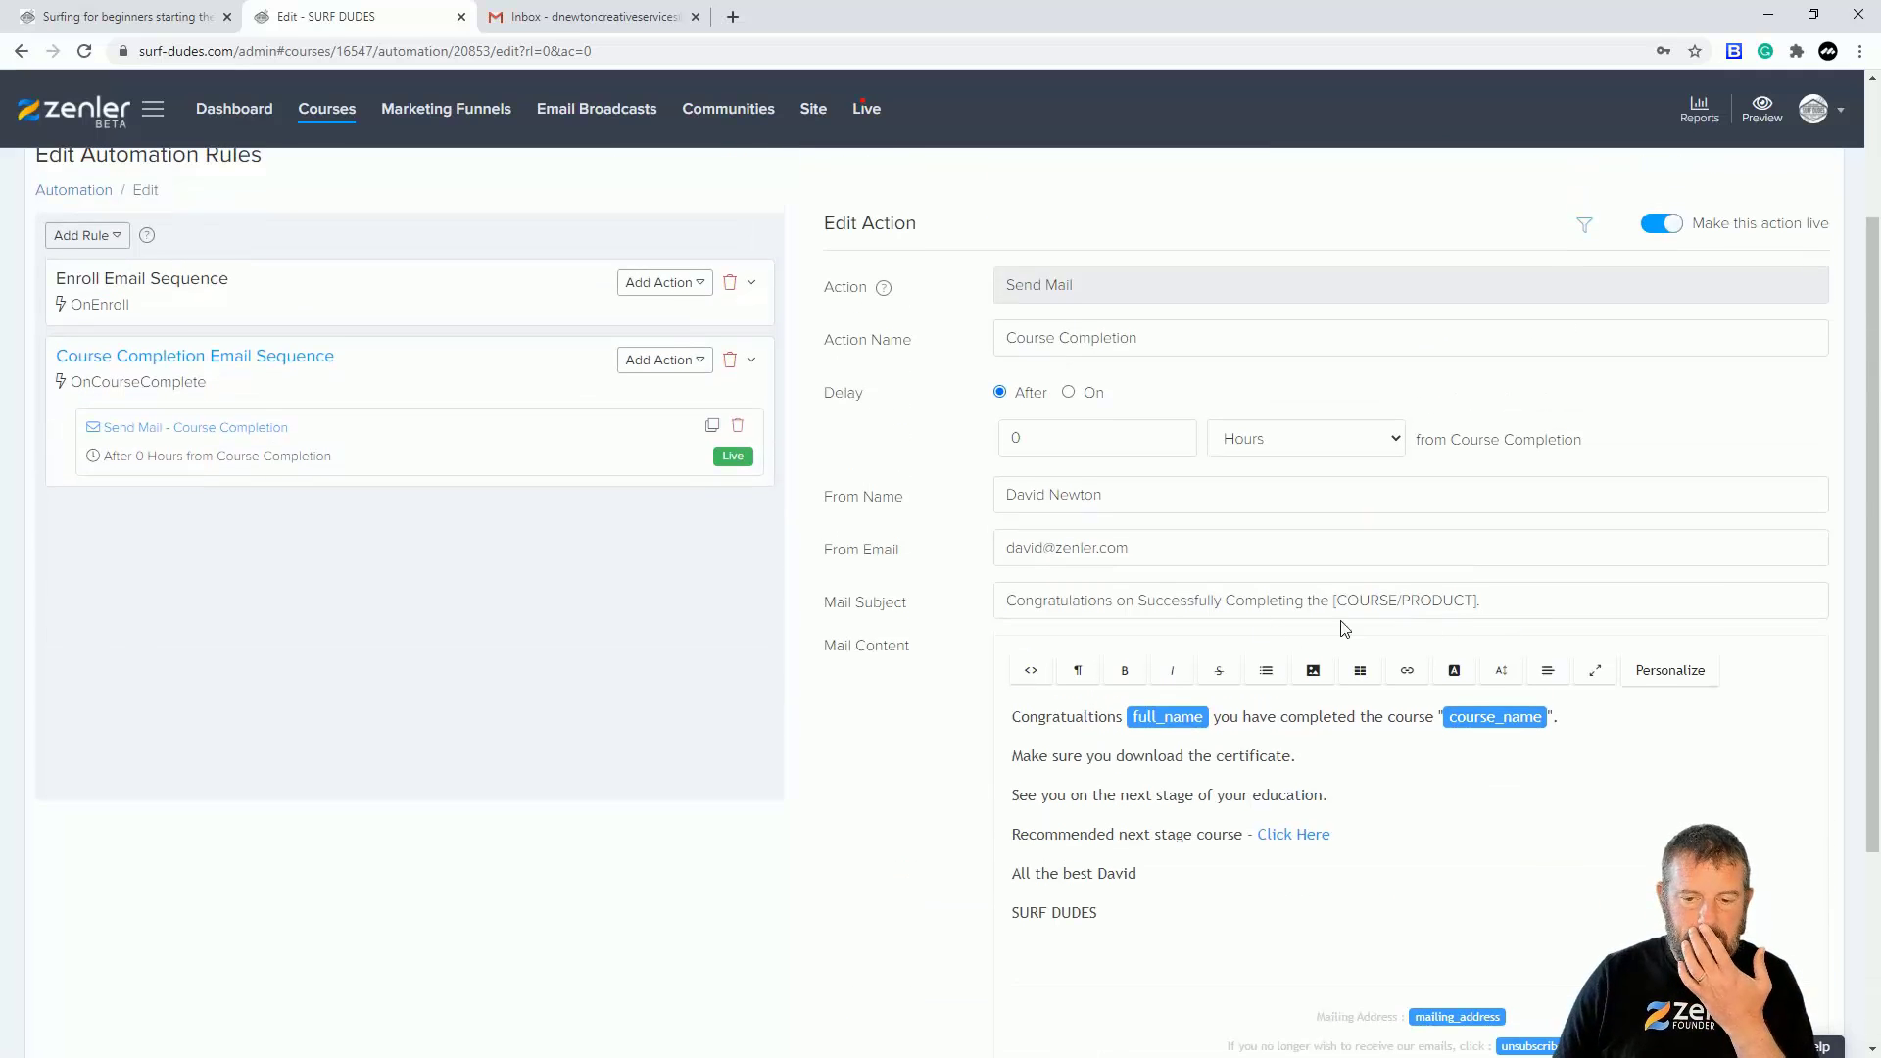
pyautogui.moveTo(1130, 548); pyautogui.dragTo(850, 558)
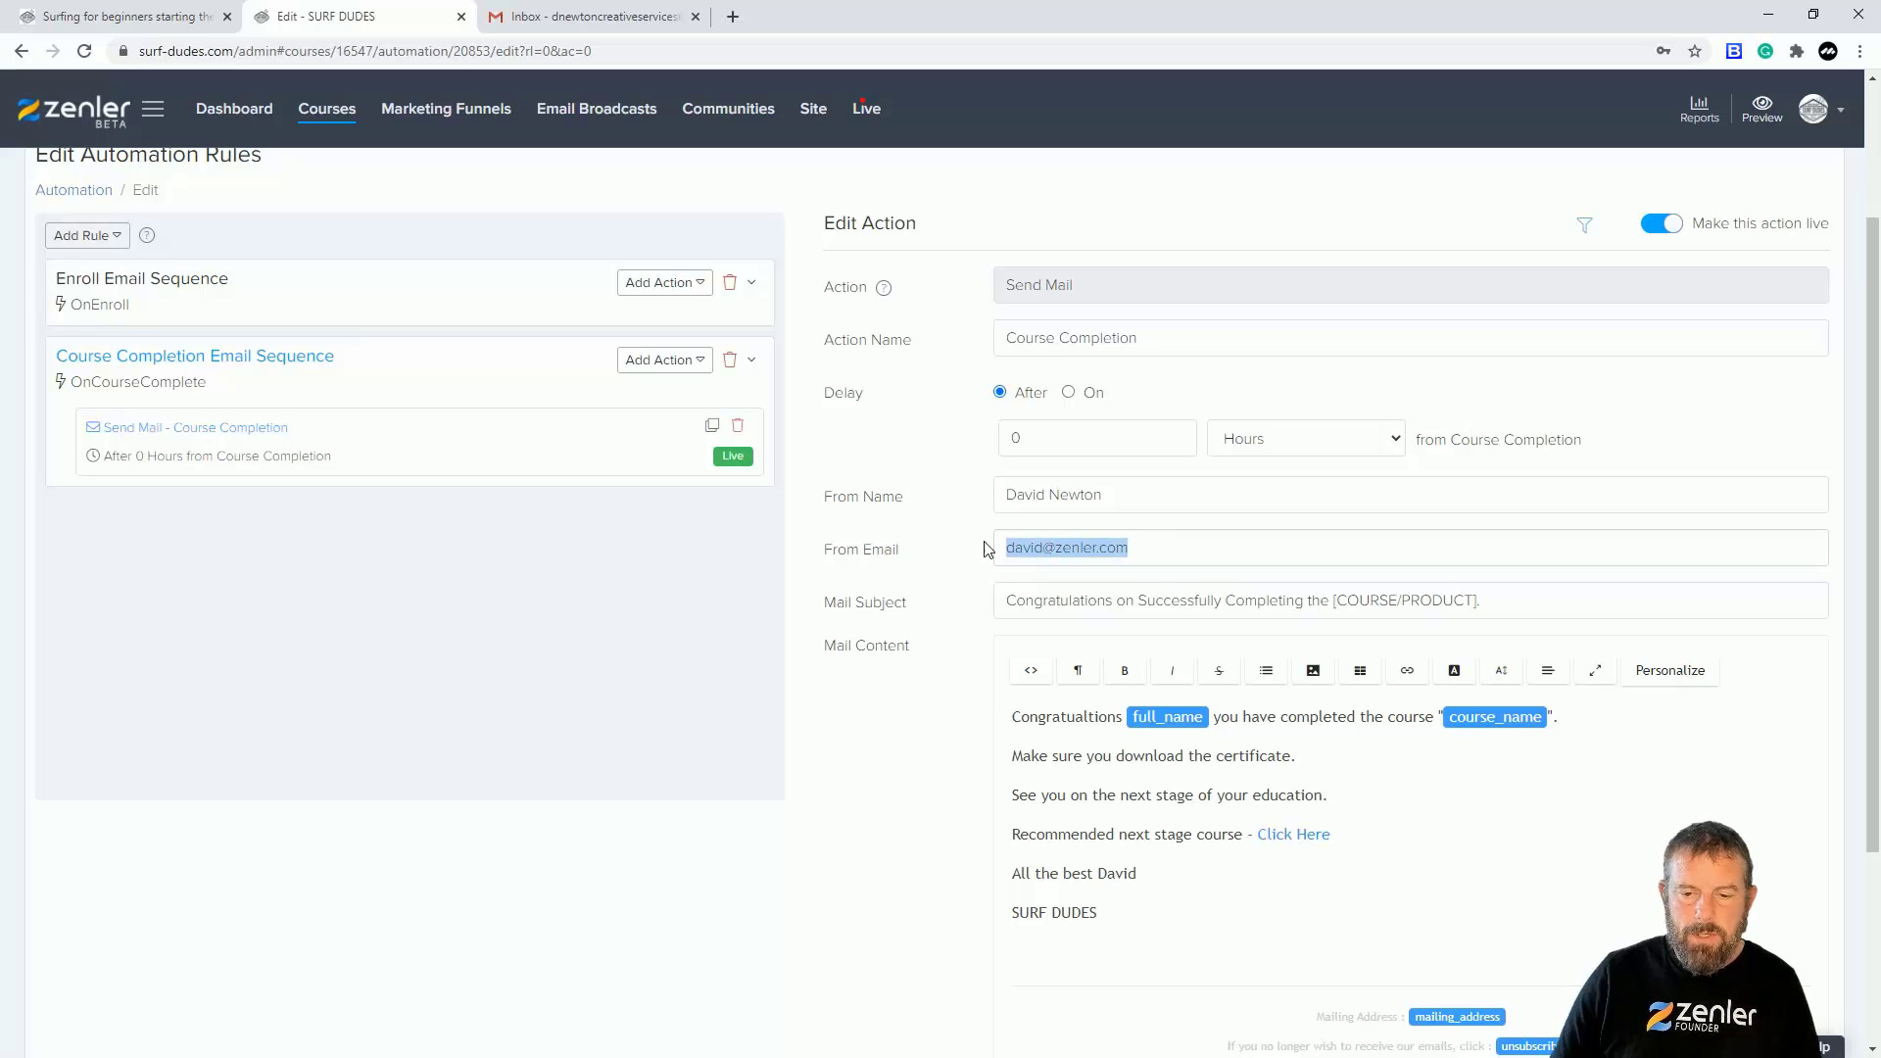
pyautogui.scroll(2, 940, 804)
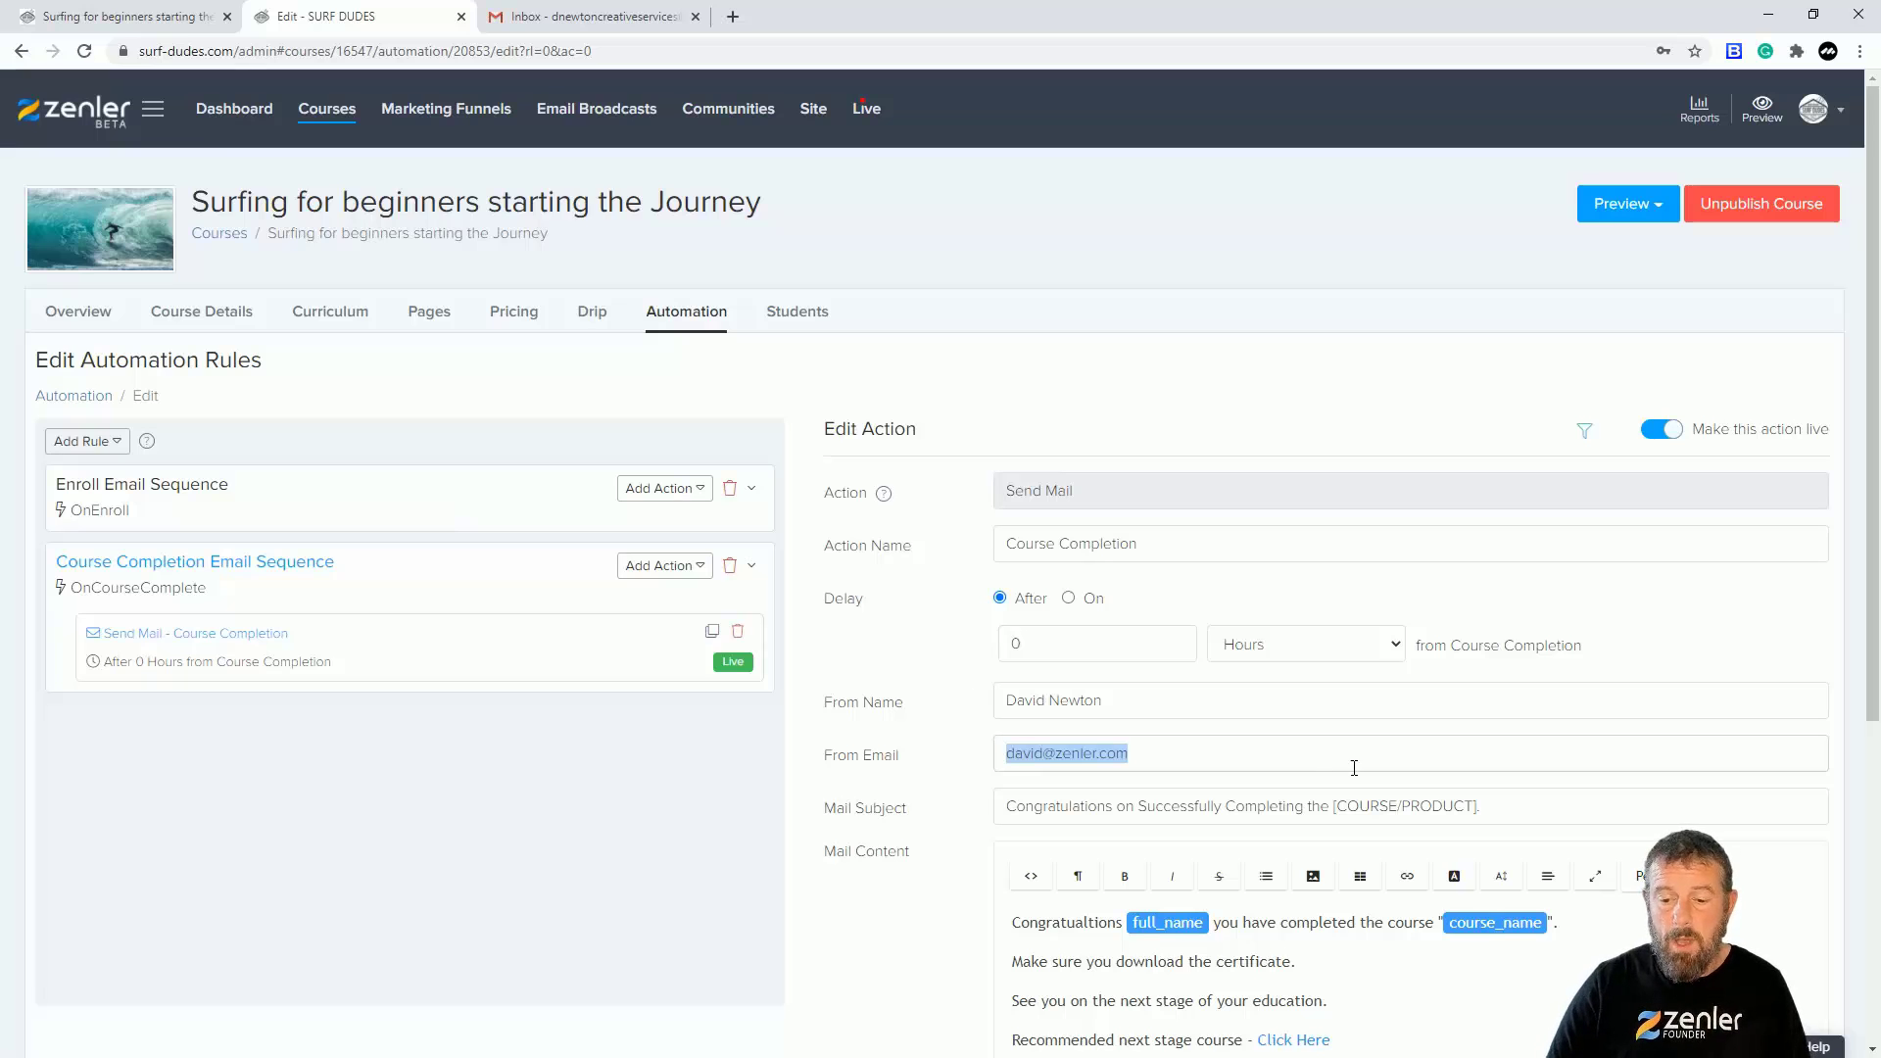
pyautogui.moveTo(1481, 805); pyautogui.dragTo(1334, 805)
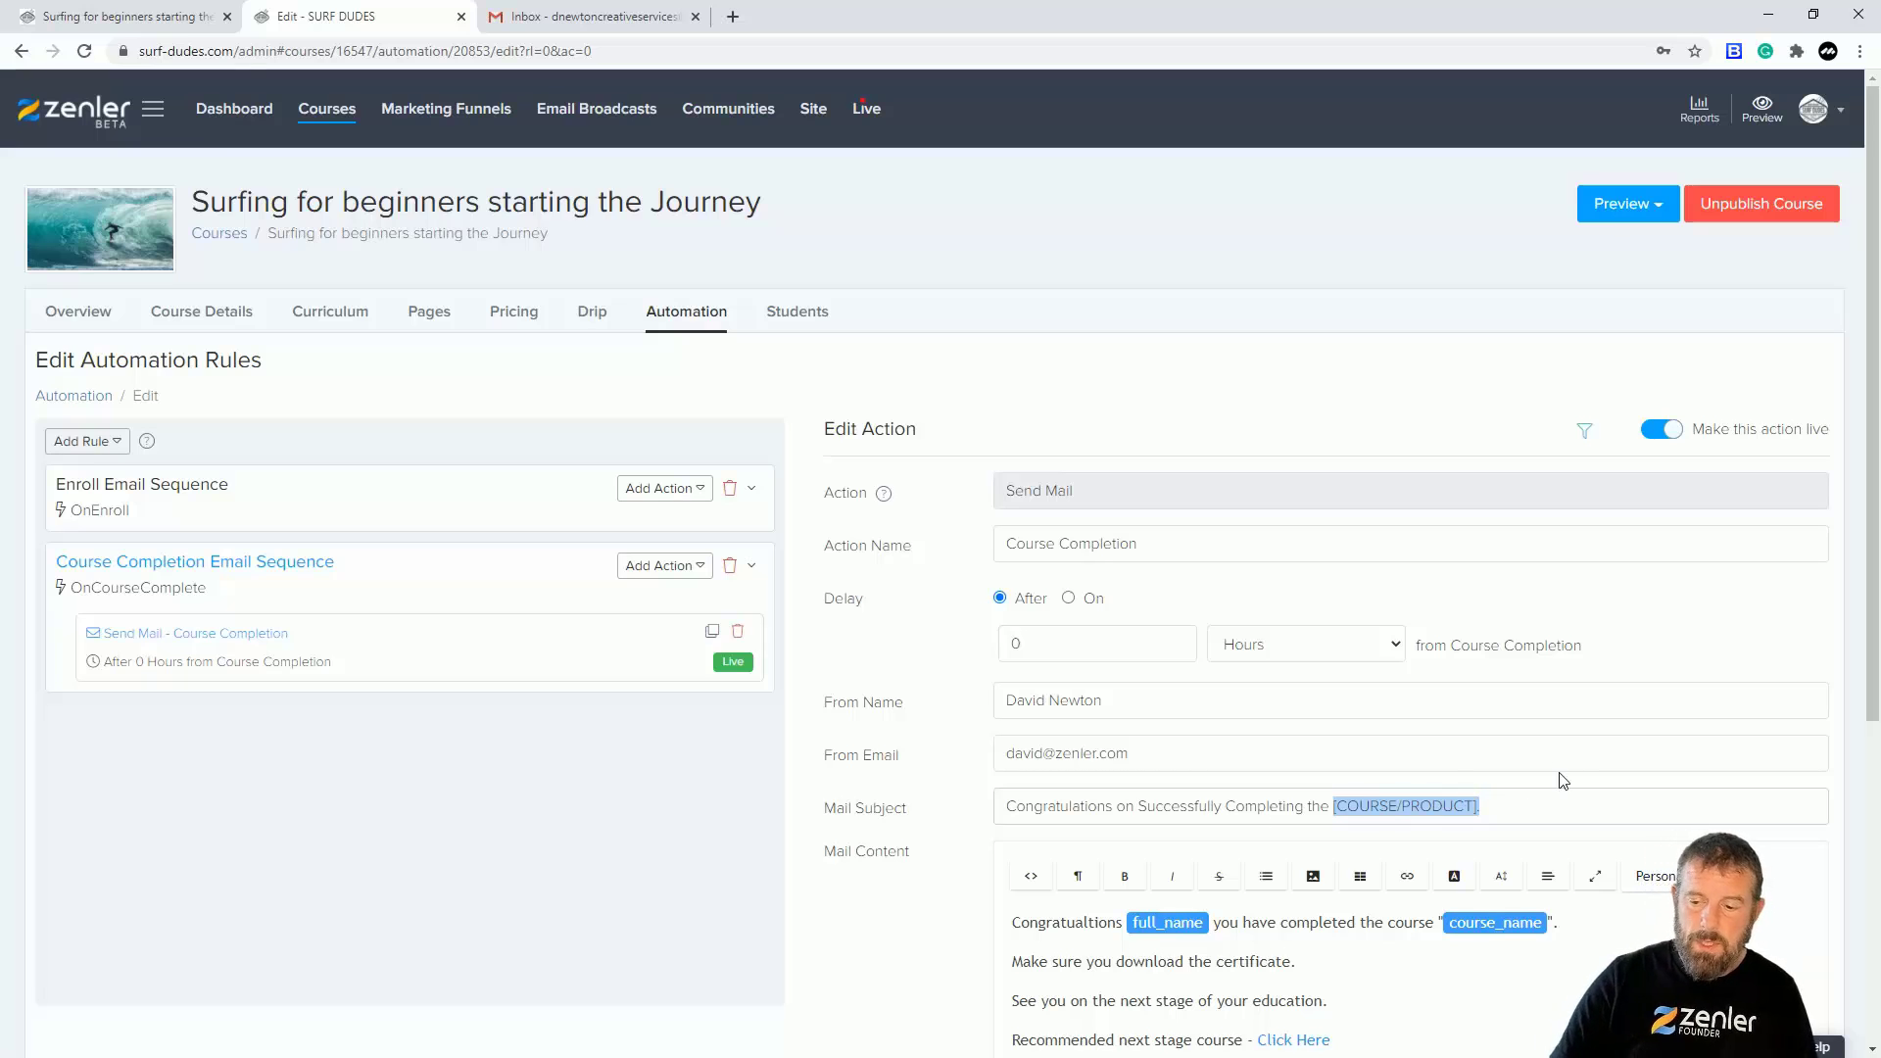
# Step: Try to replace the [COURSE/PRODUCT] placeholder in the Course Completion email's subject with the course_name personalization variable
pyautogui.click(1653, 877)
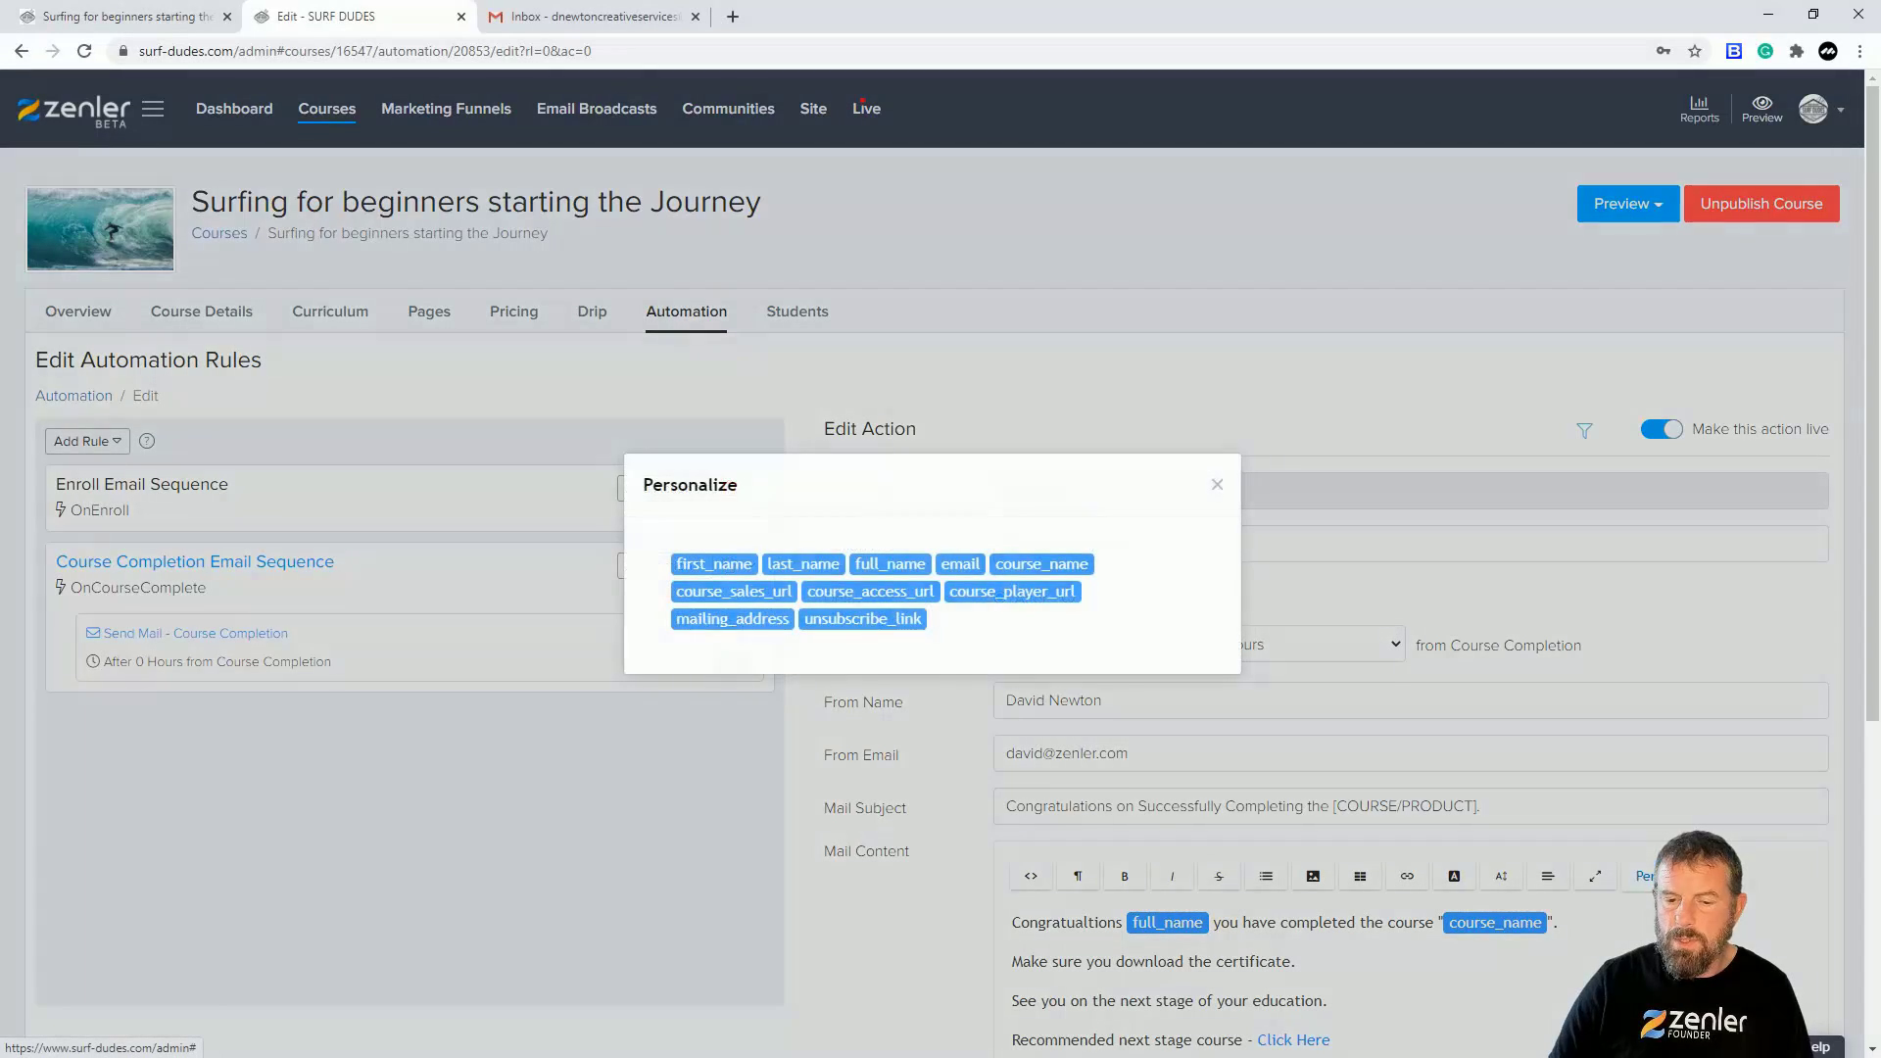
pyautogui.click(1041, 566)
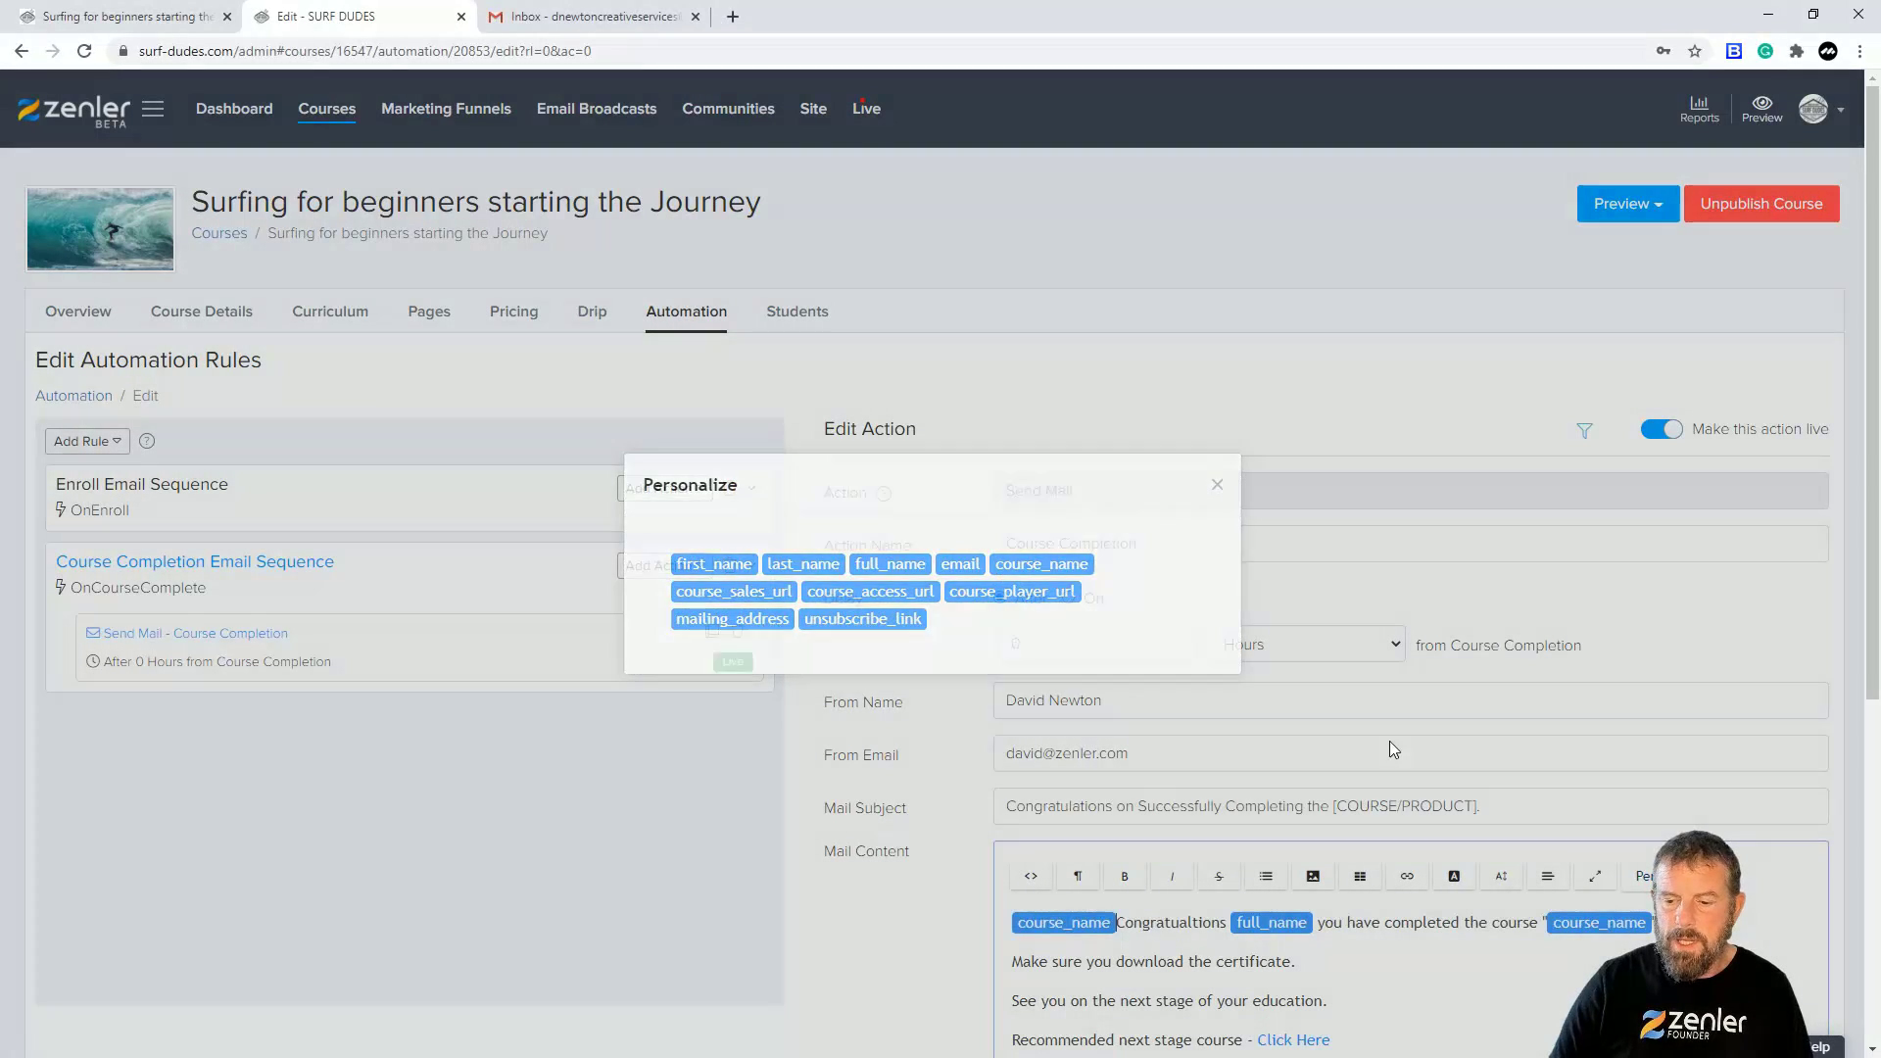
pyautogui.click(1047, 928)
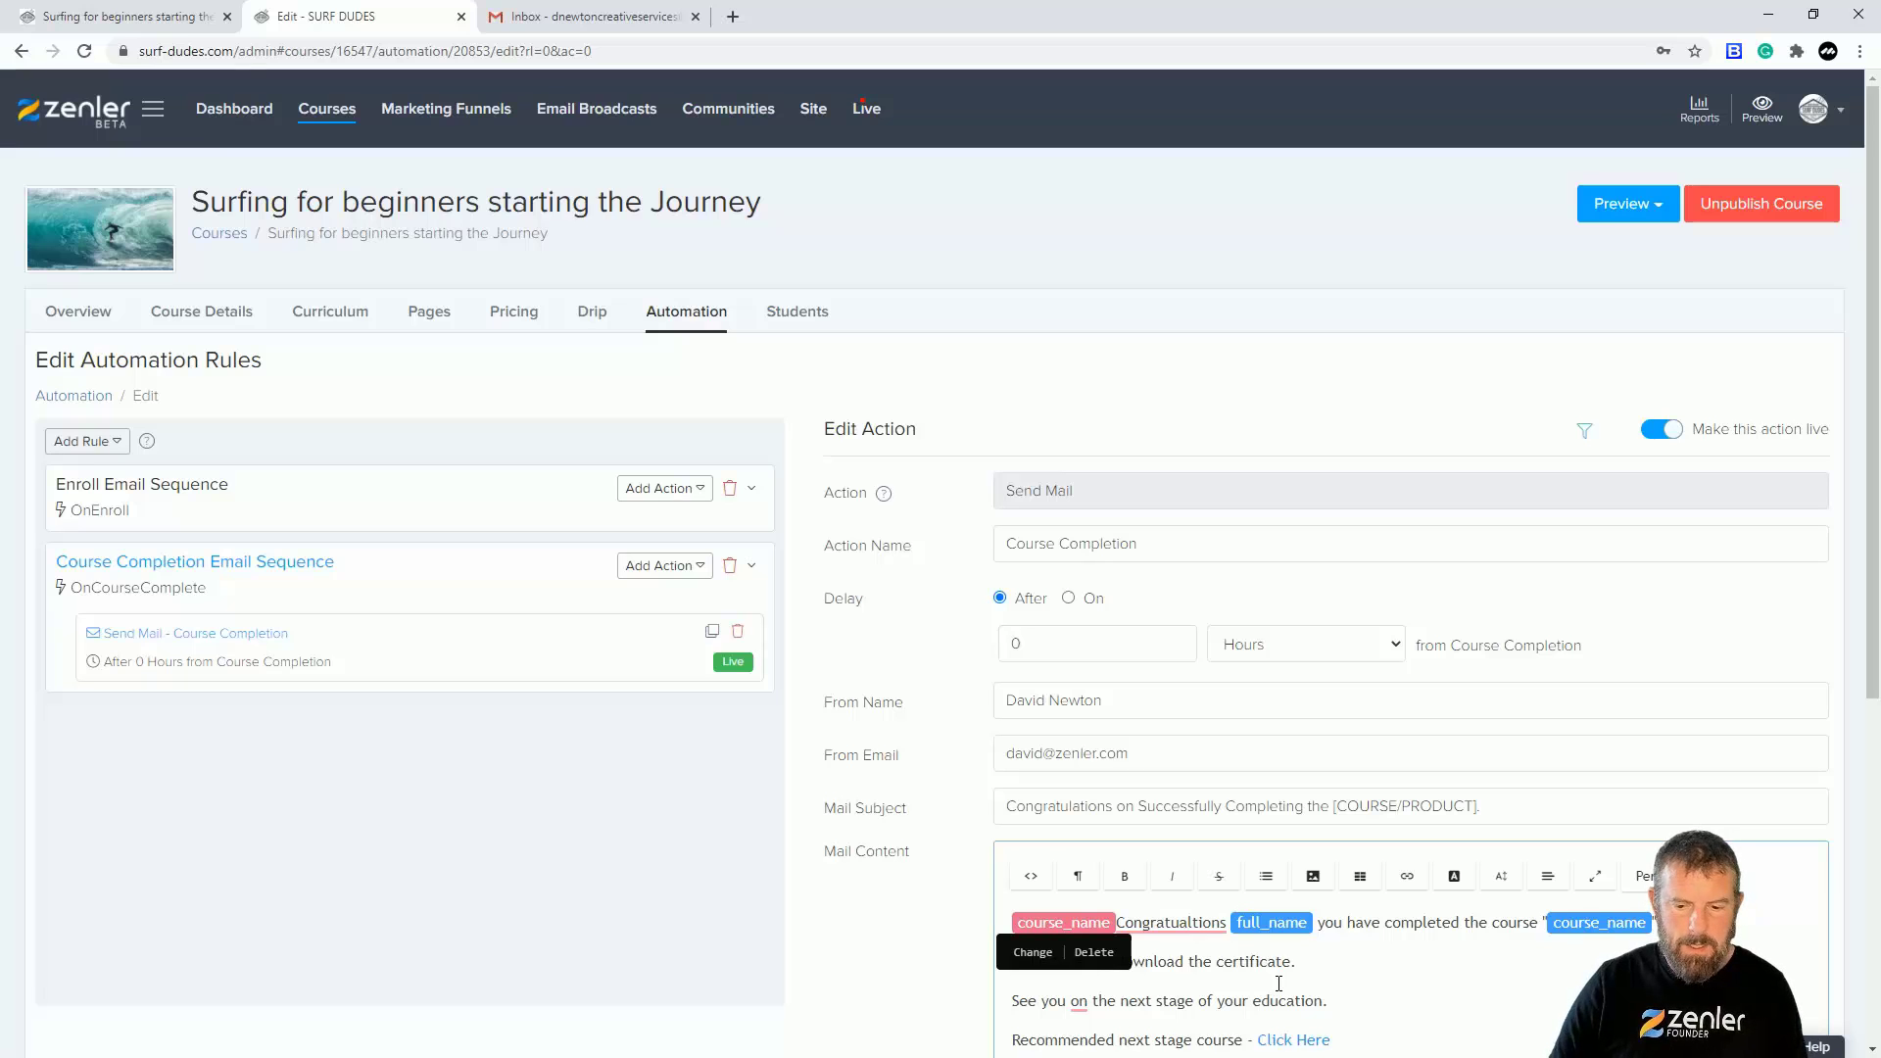
pyautogui.press('Delete')
pyautogui.moveTo(1499, 804); pyautogui.dragTo(1334, 806)
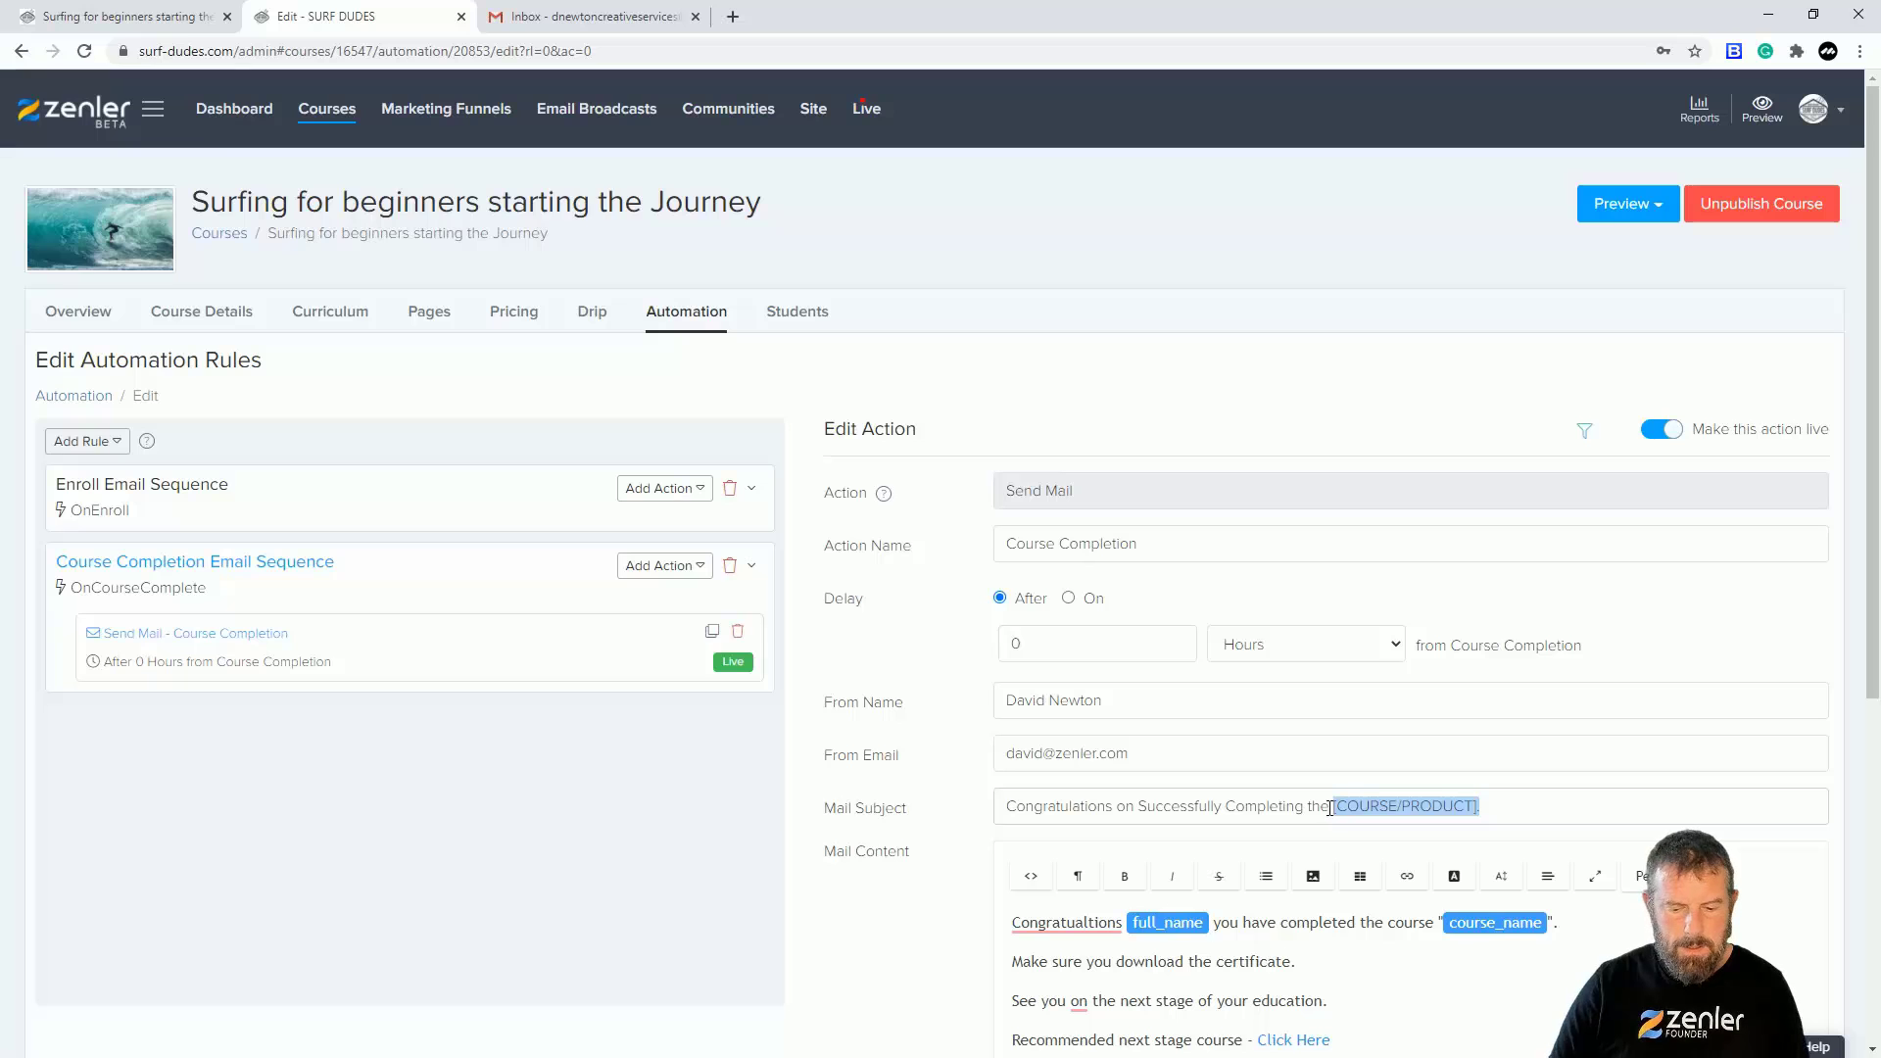
pyautogui.write('<span class="redactor-component" data-redactor-type="variable">course_name</span>')
pyautogui.hotkey('ctrl', 'z')
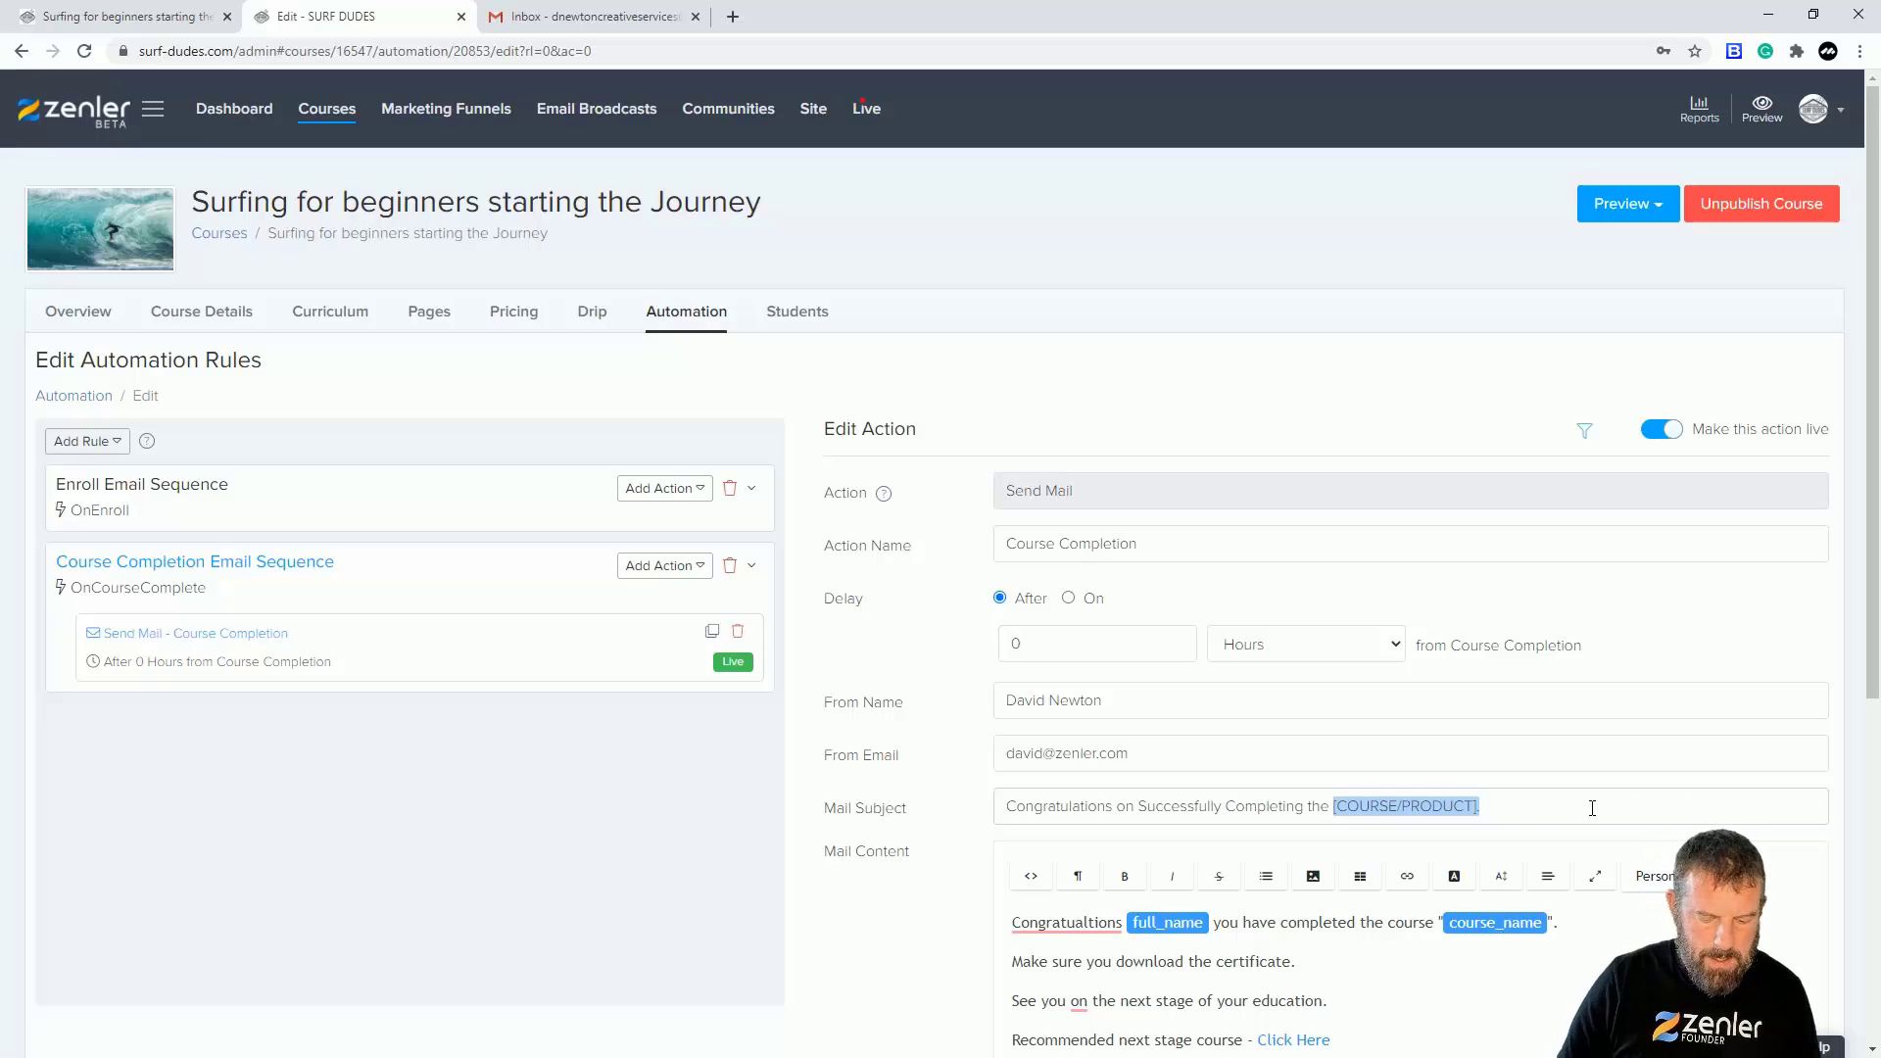
# Step: Replace the [COURSE/PRODUCT] placeholder in the Course Completion email's subject with "Journey to surfing" and save the action
pyautogui.write('Journ')
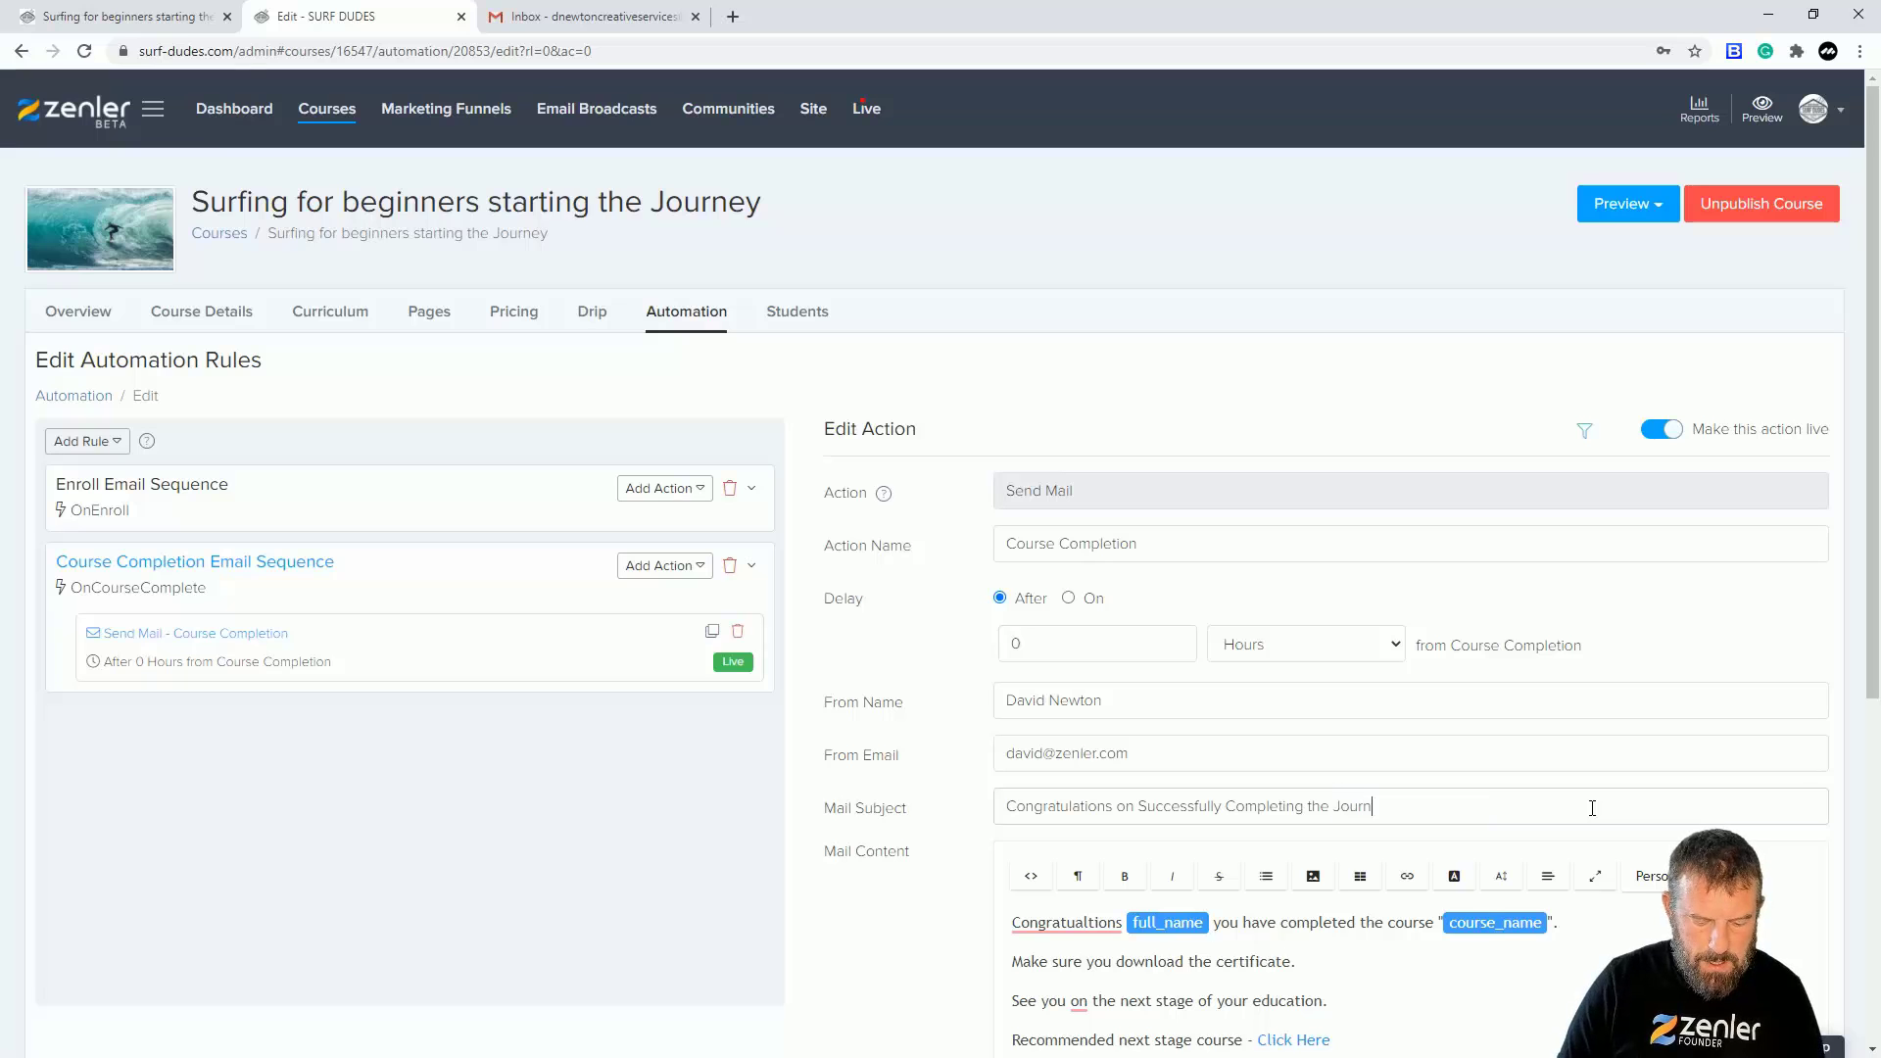
pyautogui.write('y to surfing')
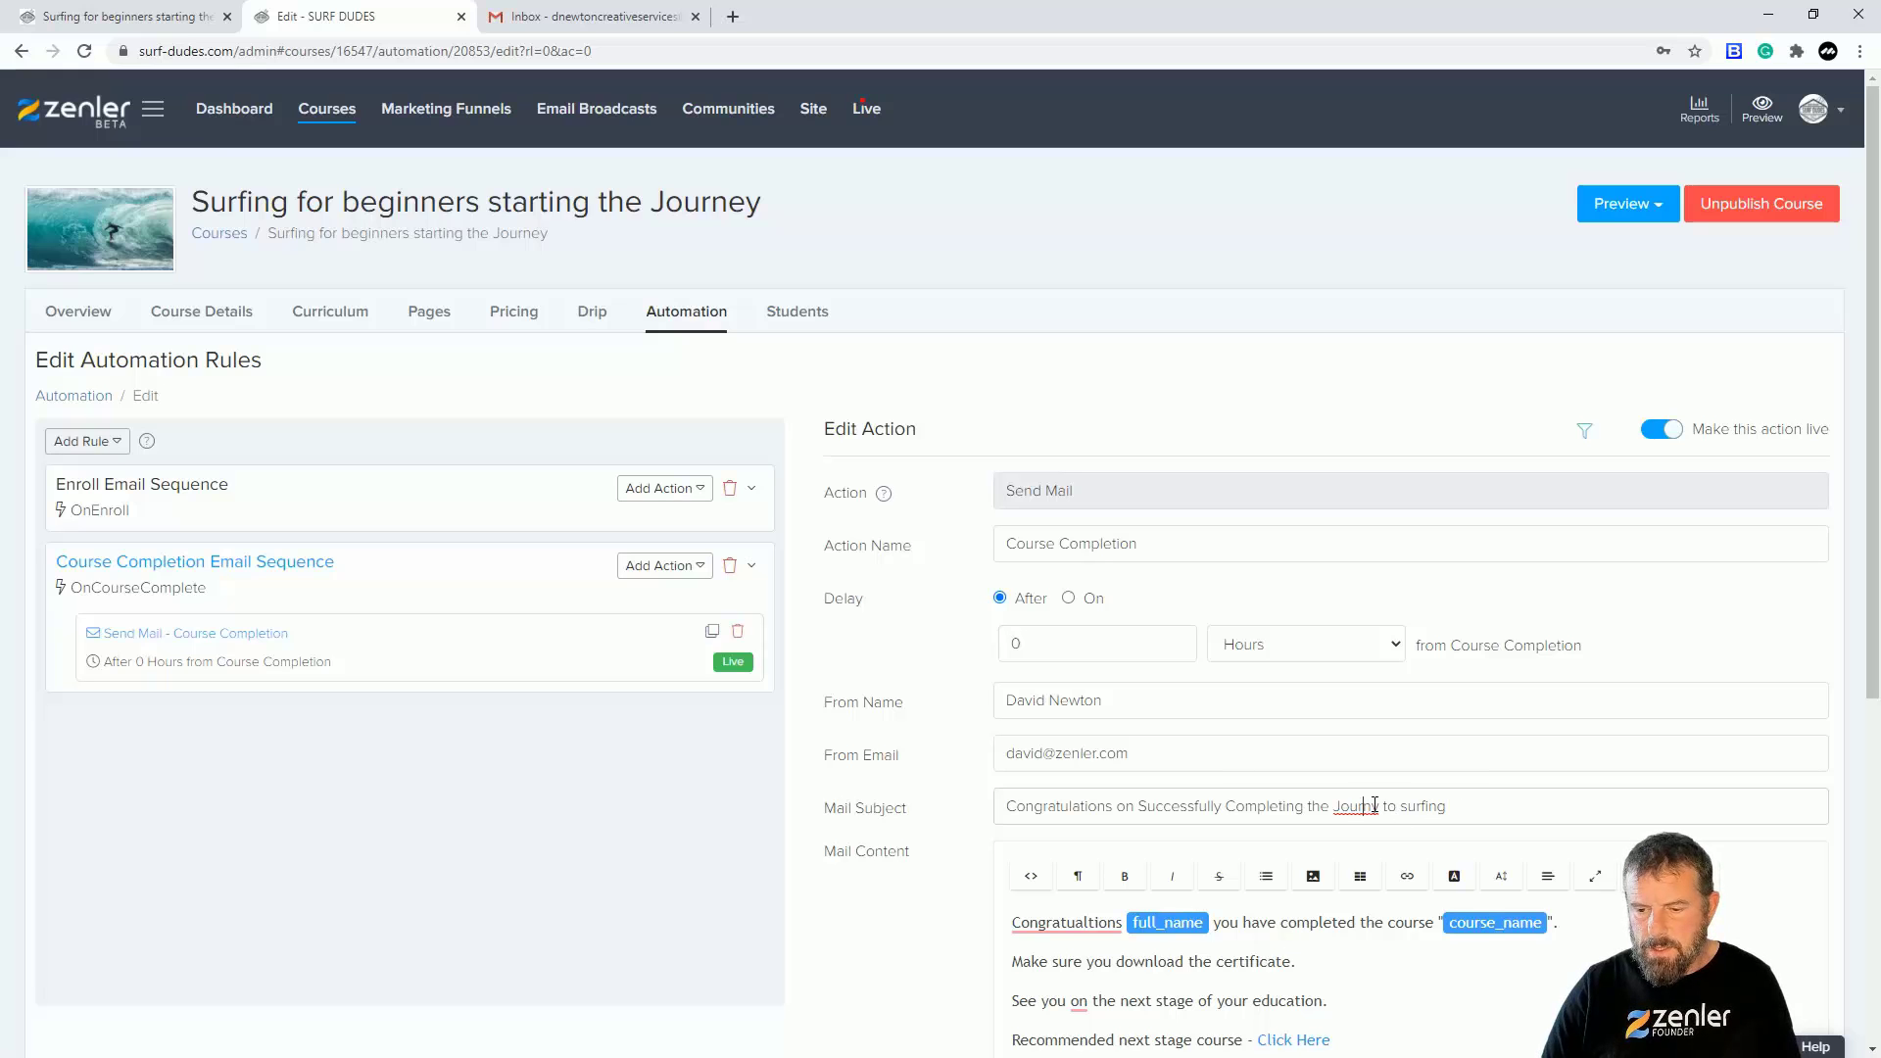
pyautogui.write('e')
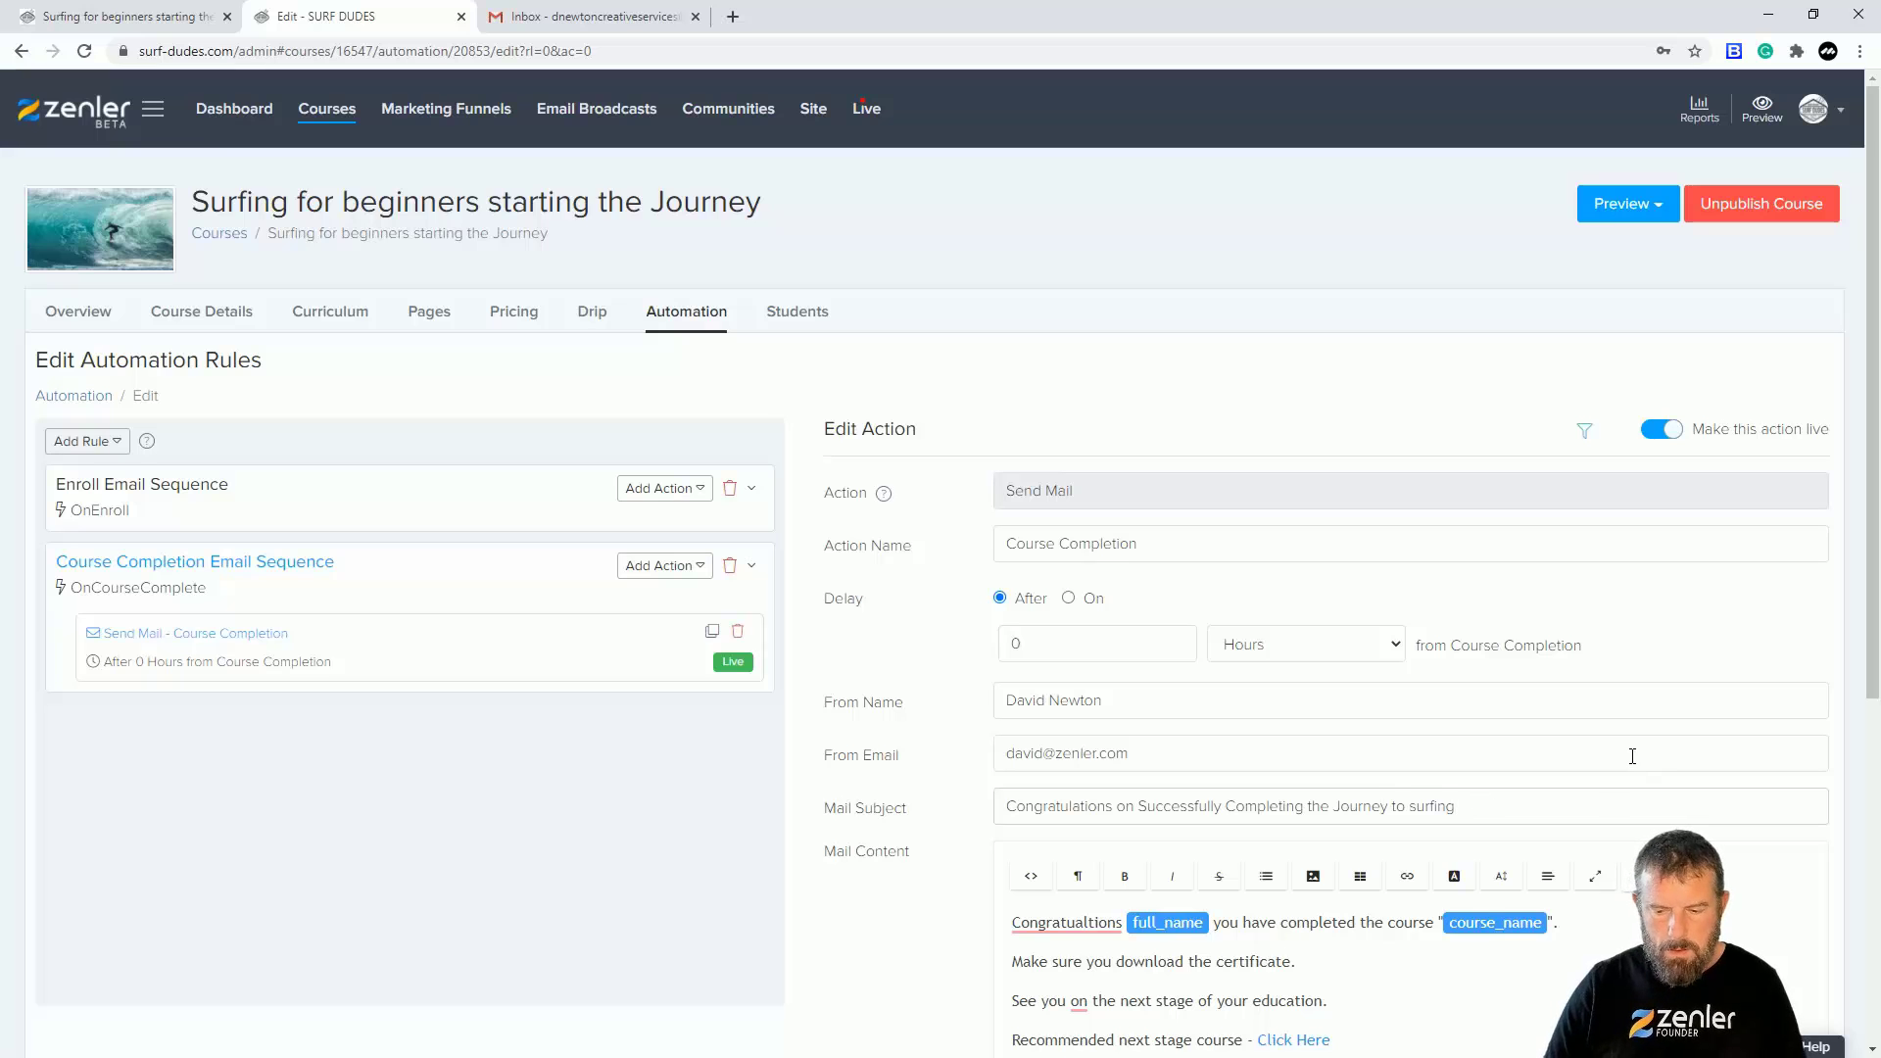
pyautogui.scroll(-2, 1641, 774)
pyautogui.scroll(-2, 1559, 806)
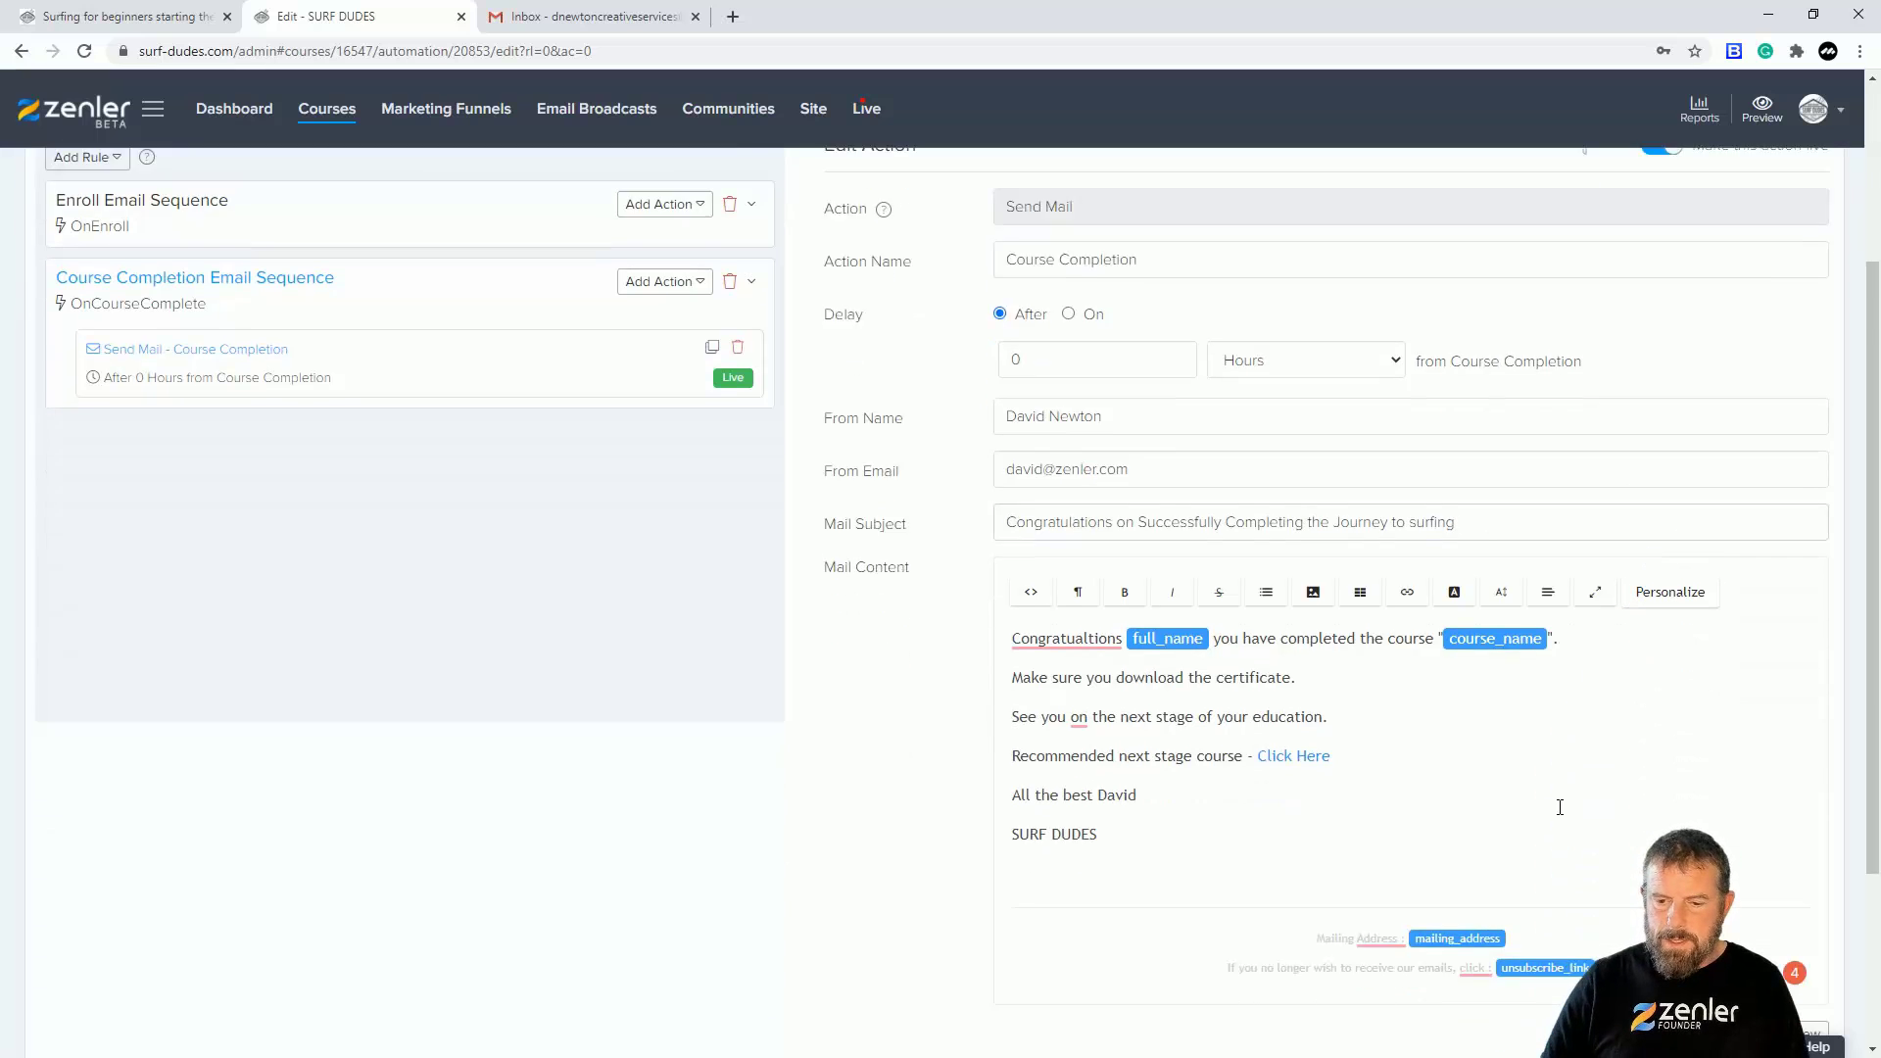
pyautogui.scroll(-1, 1590, 774)
pyautogui.scroll(5, 1590, 778)
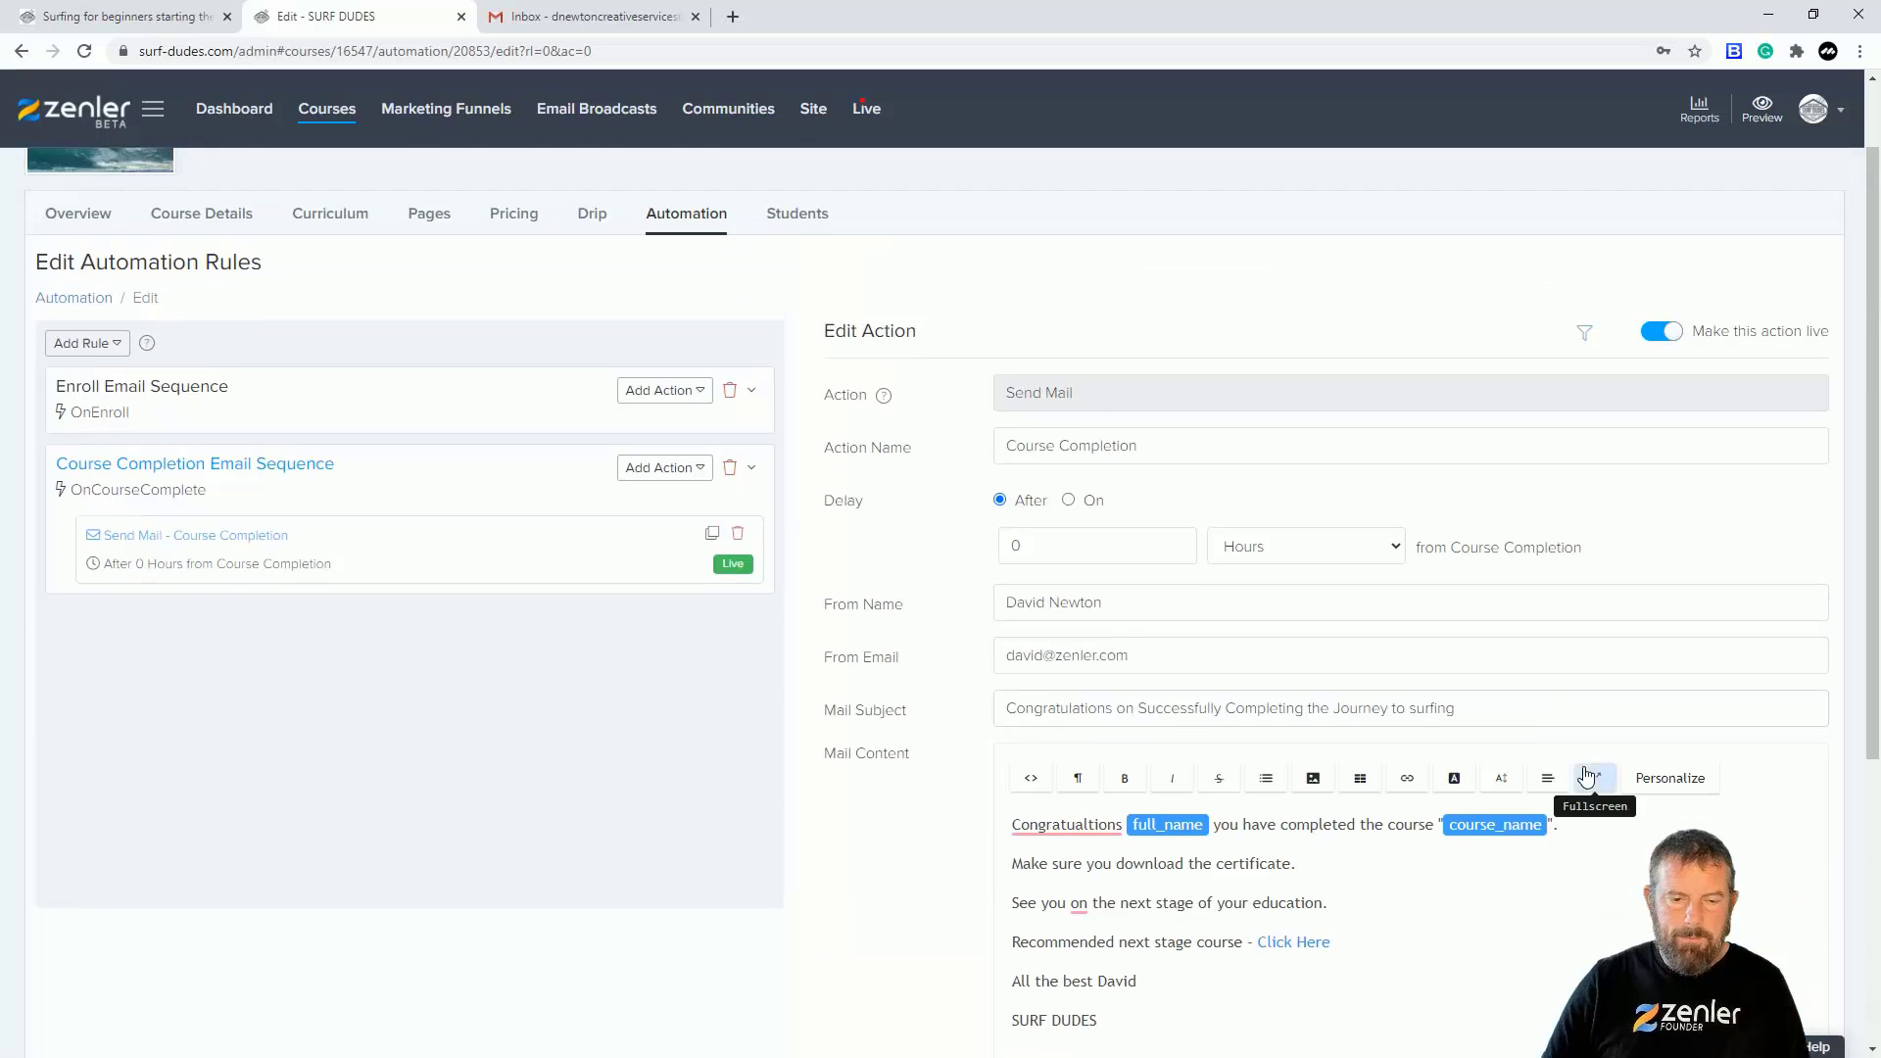
pyautogui.scroll(-5, 1478, 613)
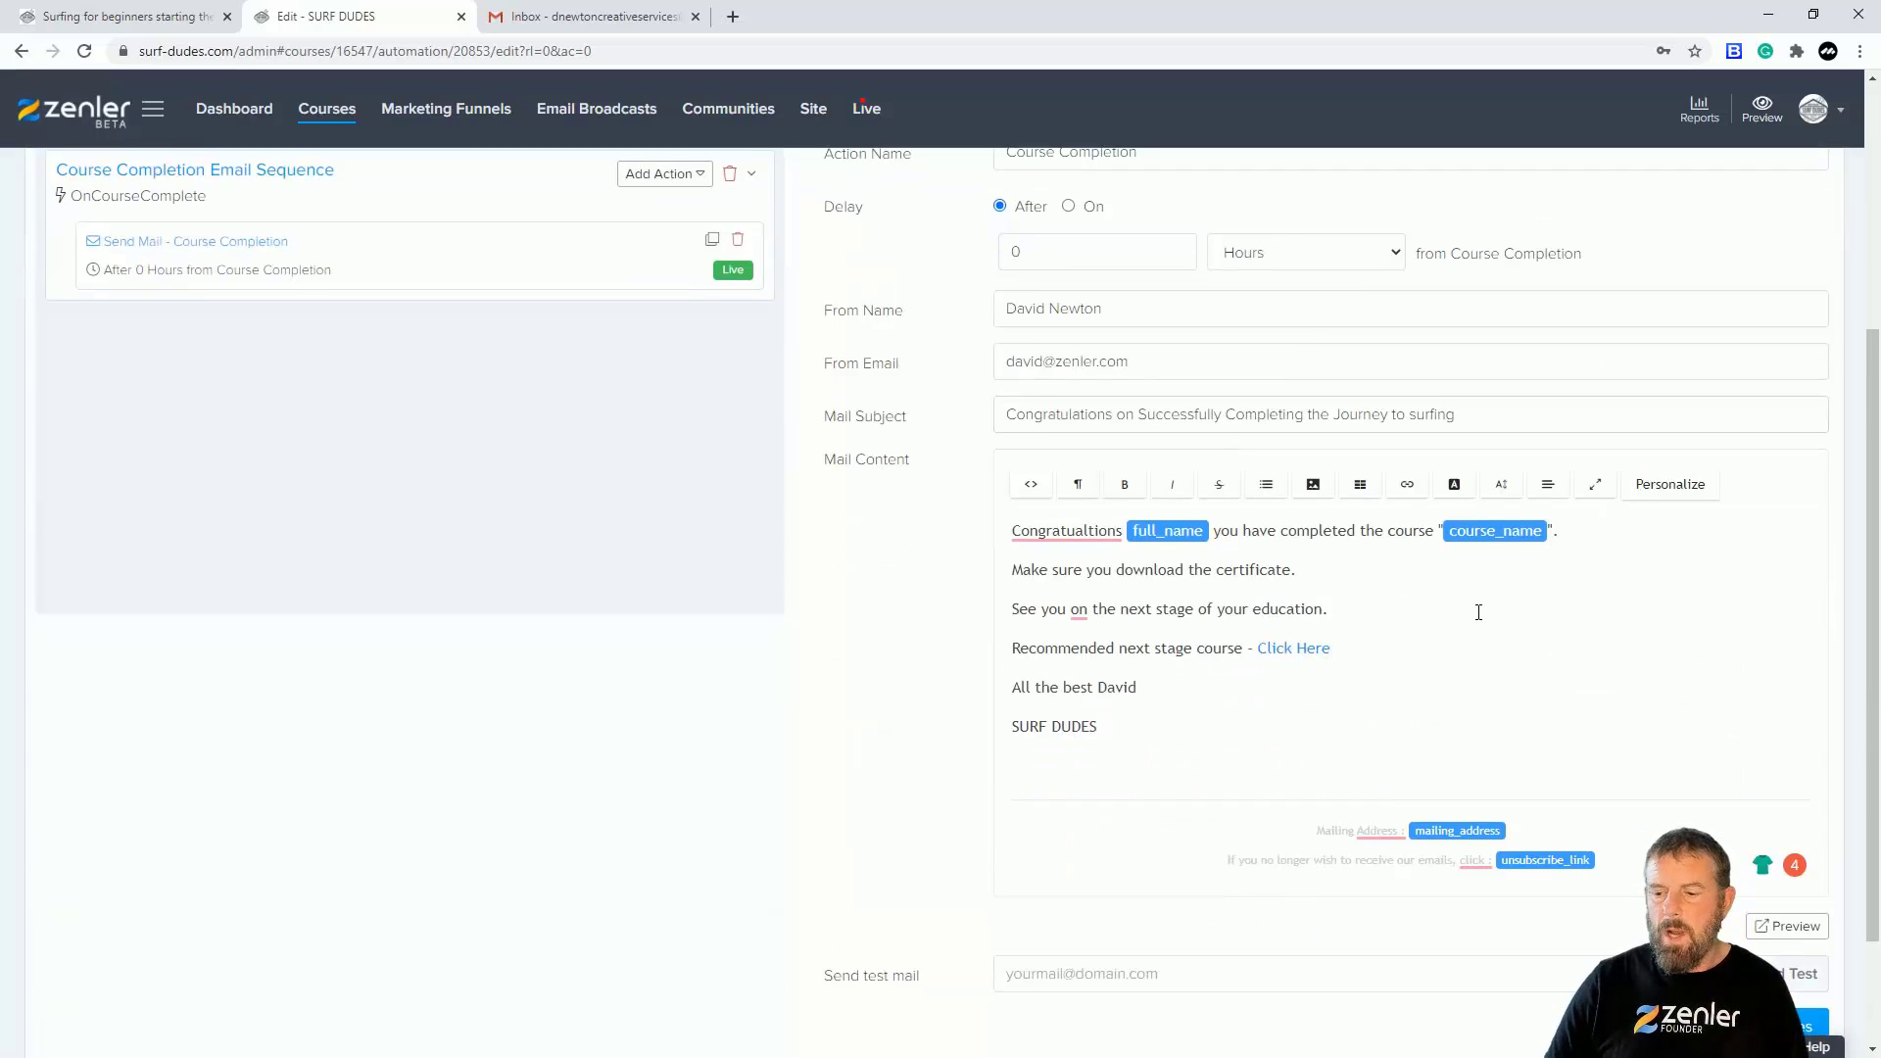
pyautogui.click(1737, 870)
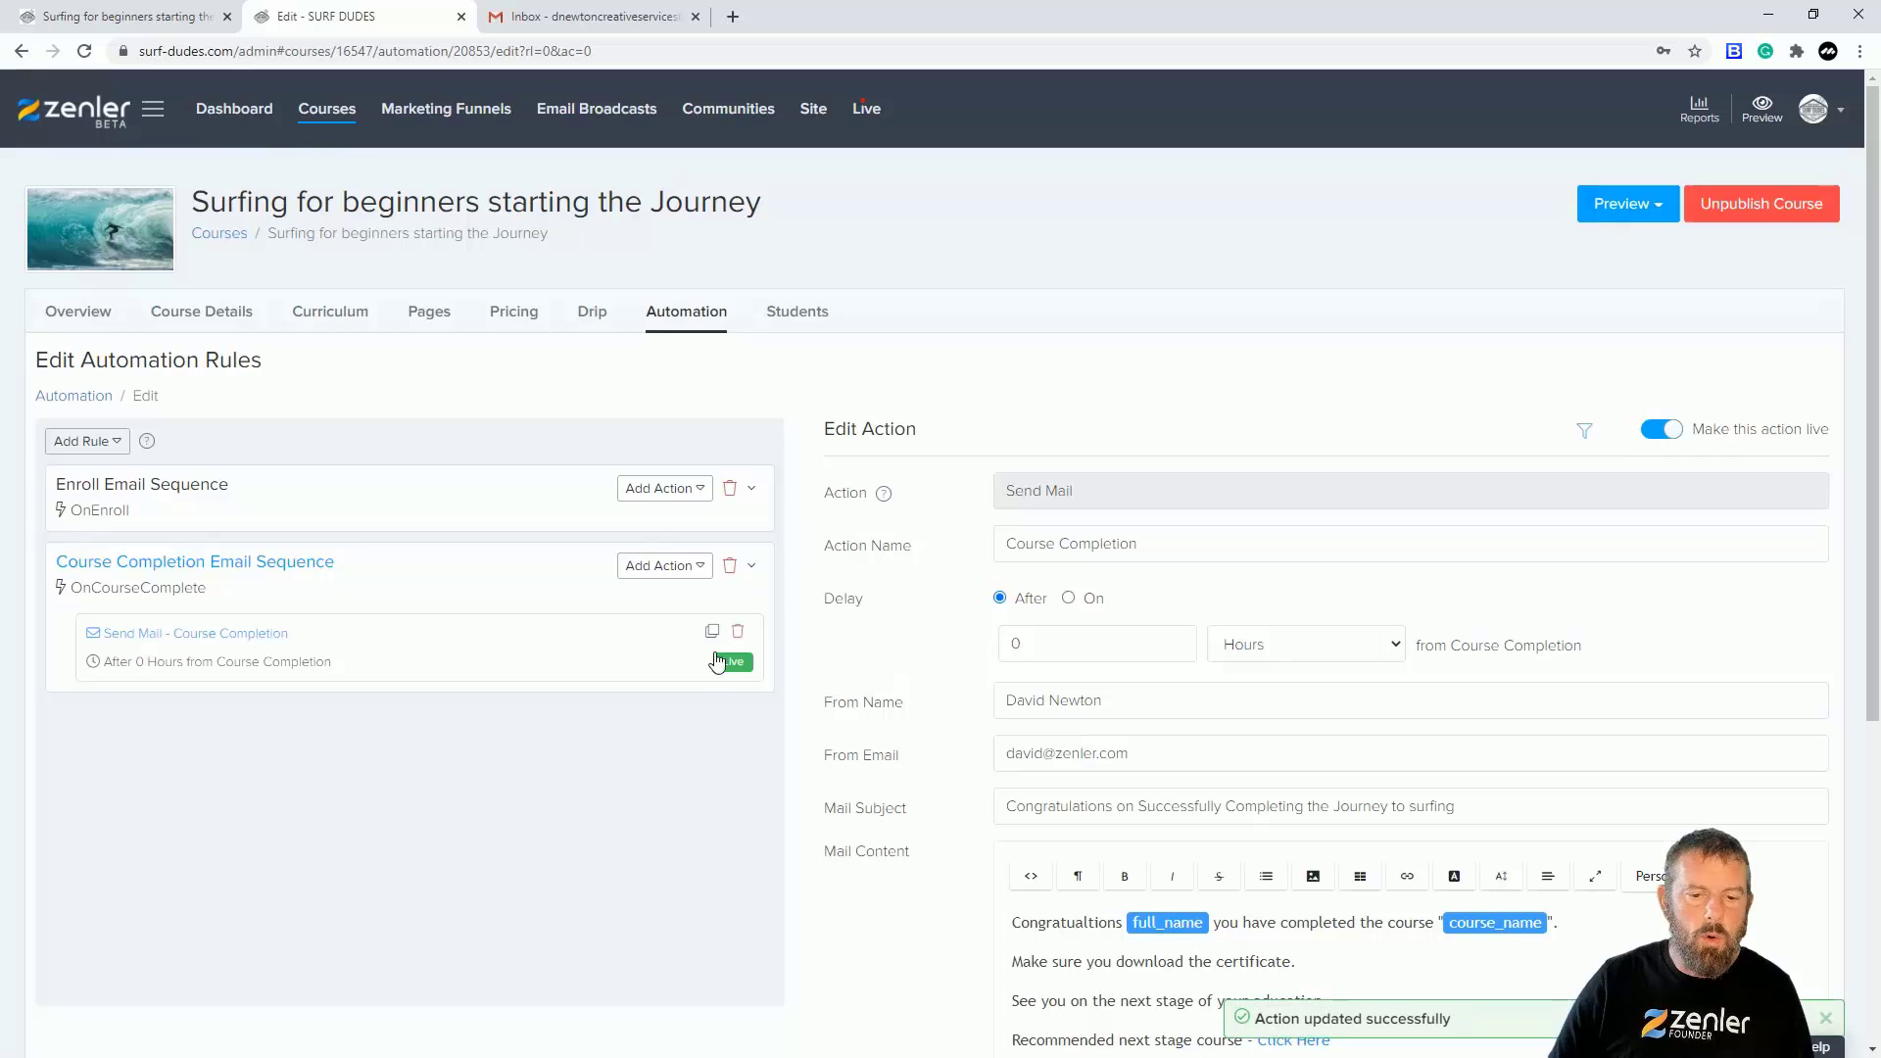
# Step: Open the Access Instructions Email action in the Enroll Email Sequence
pyautogui.click(752, 488)
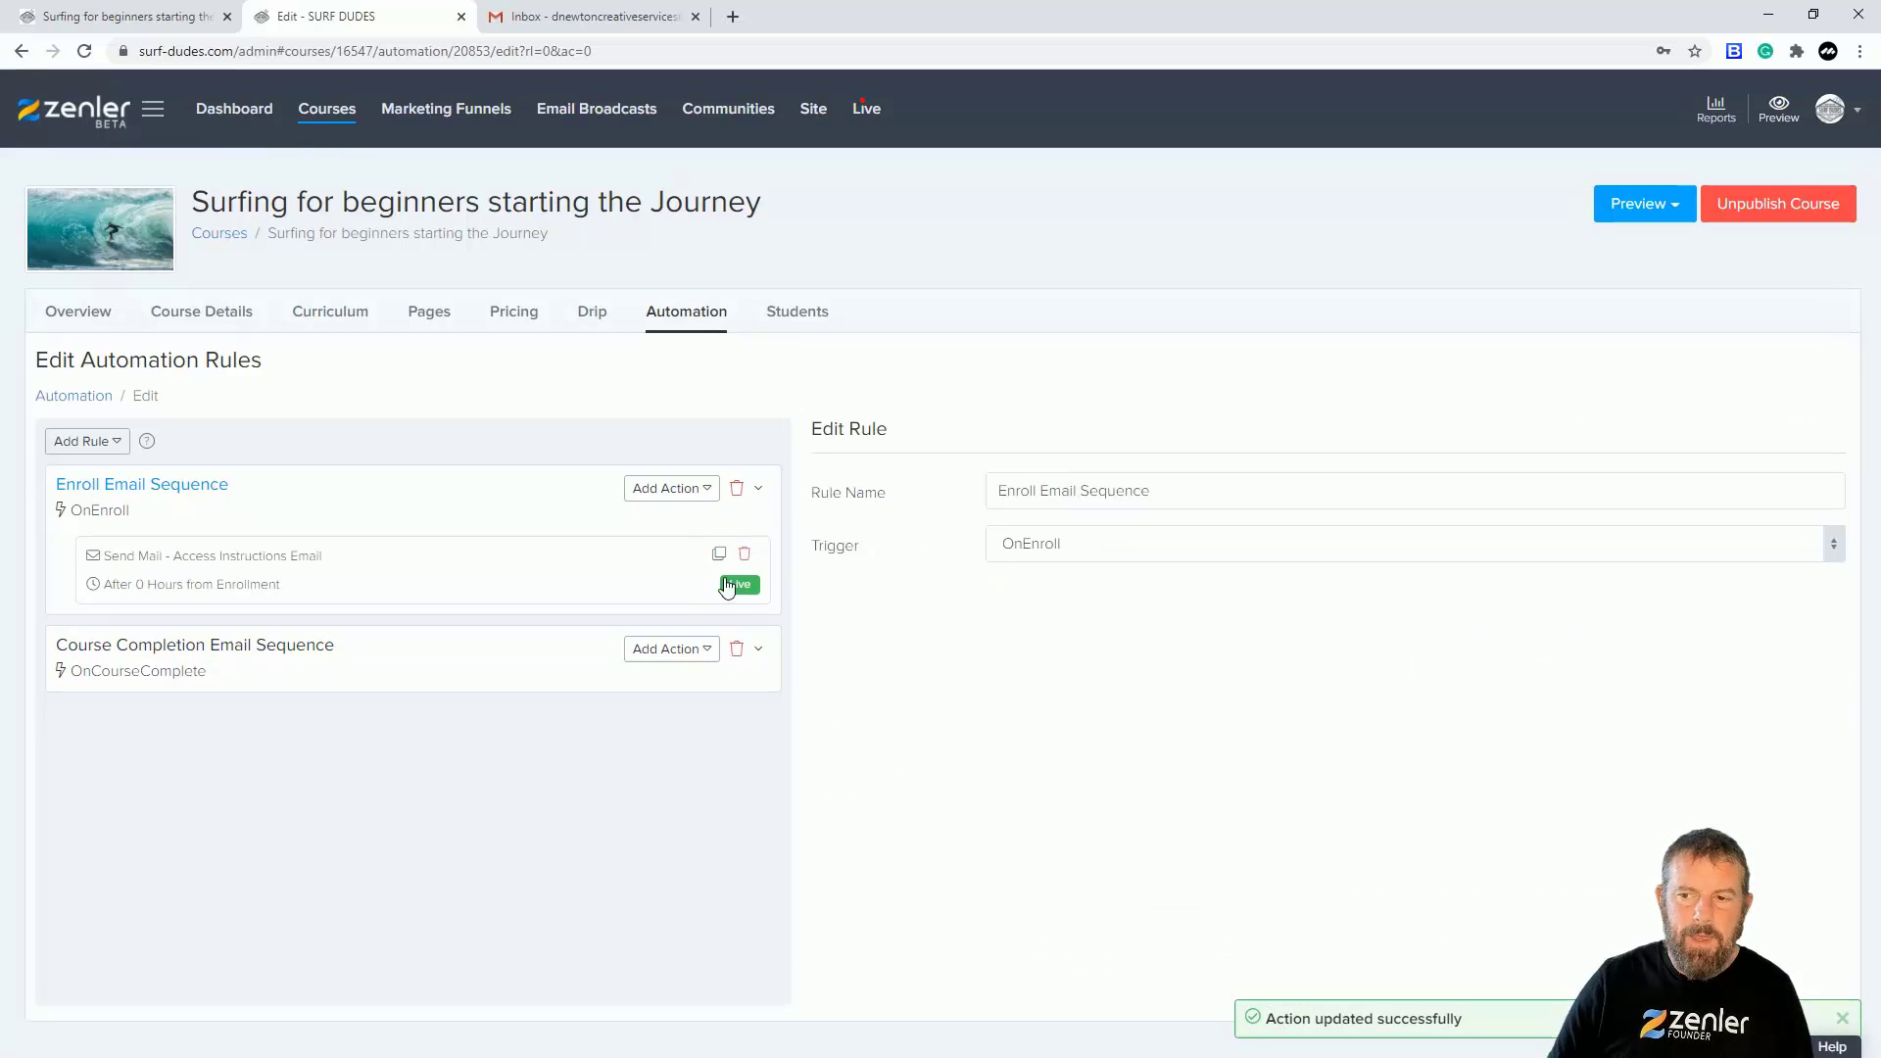
pyautogui.click(384, 511)
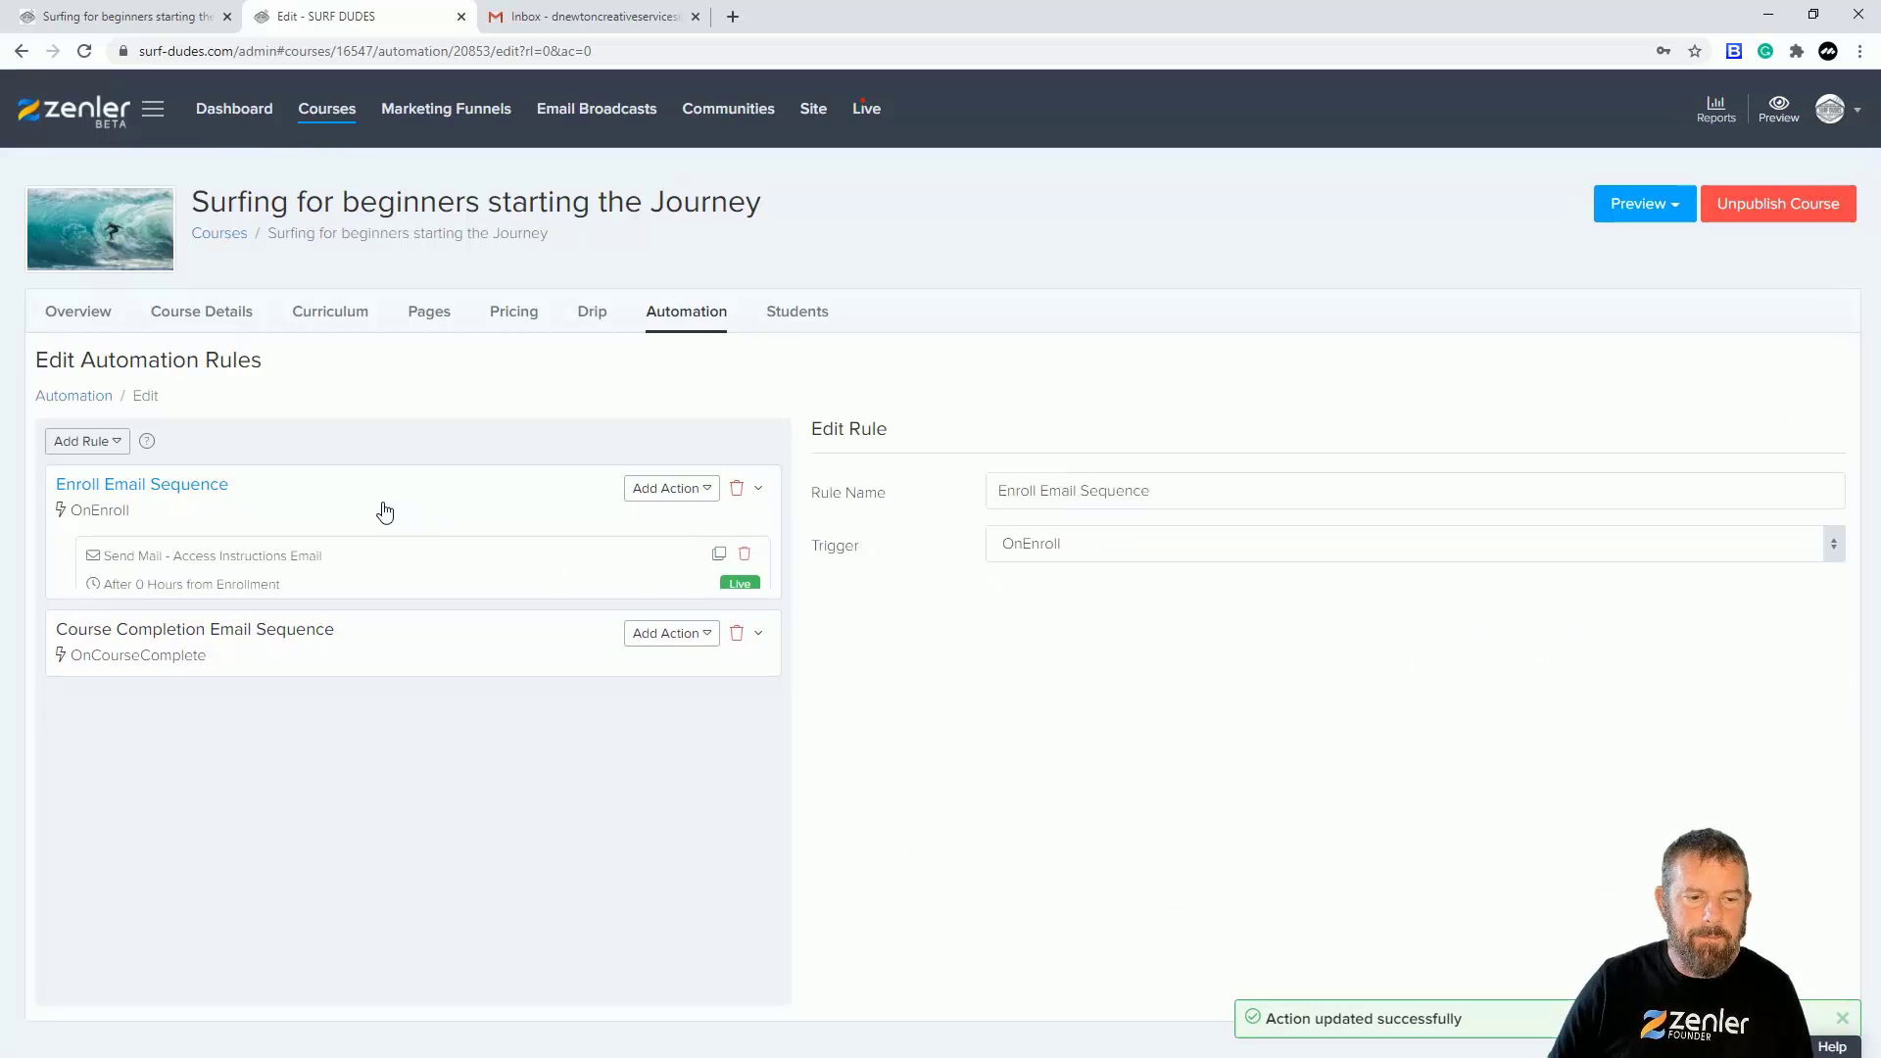
pyautogui.click(759, 490)
pyautogui.click(259, 566)
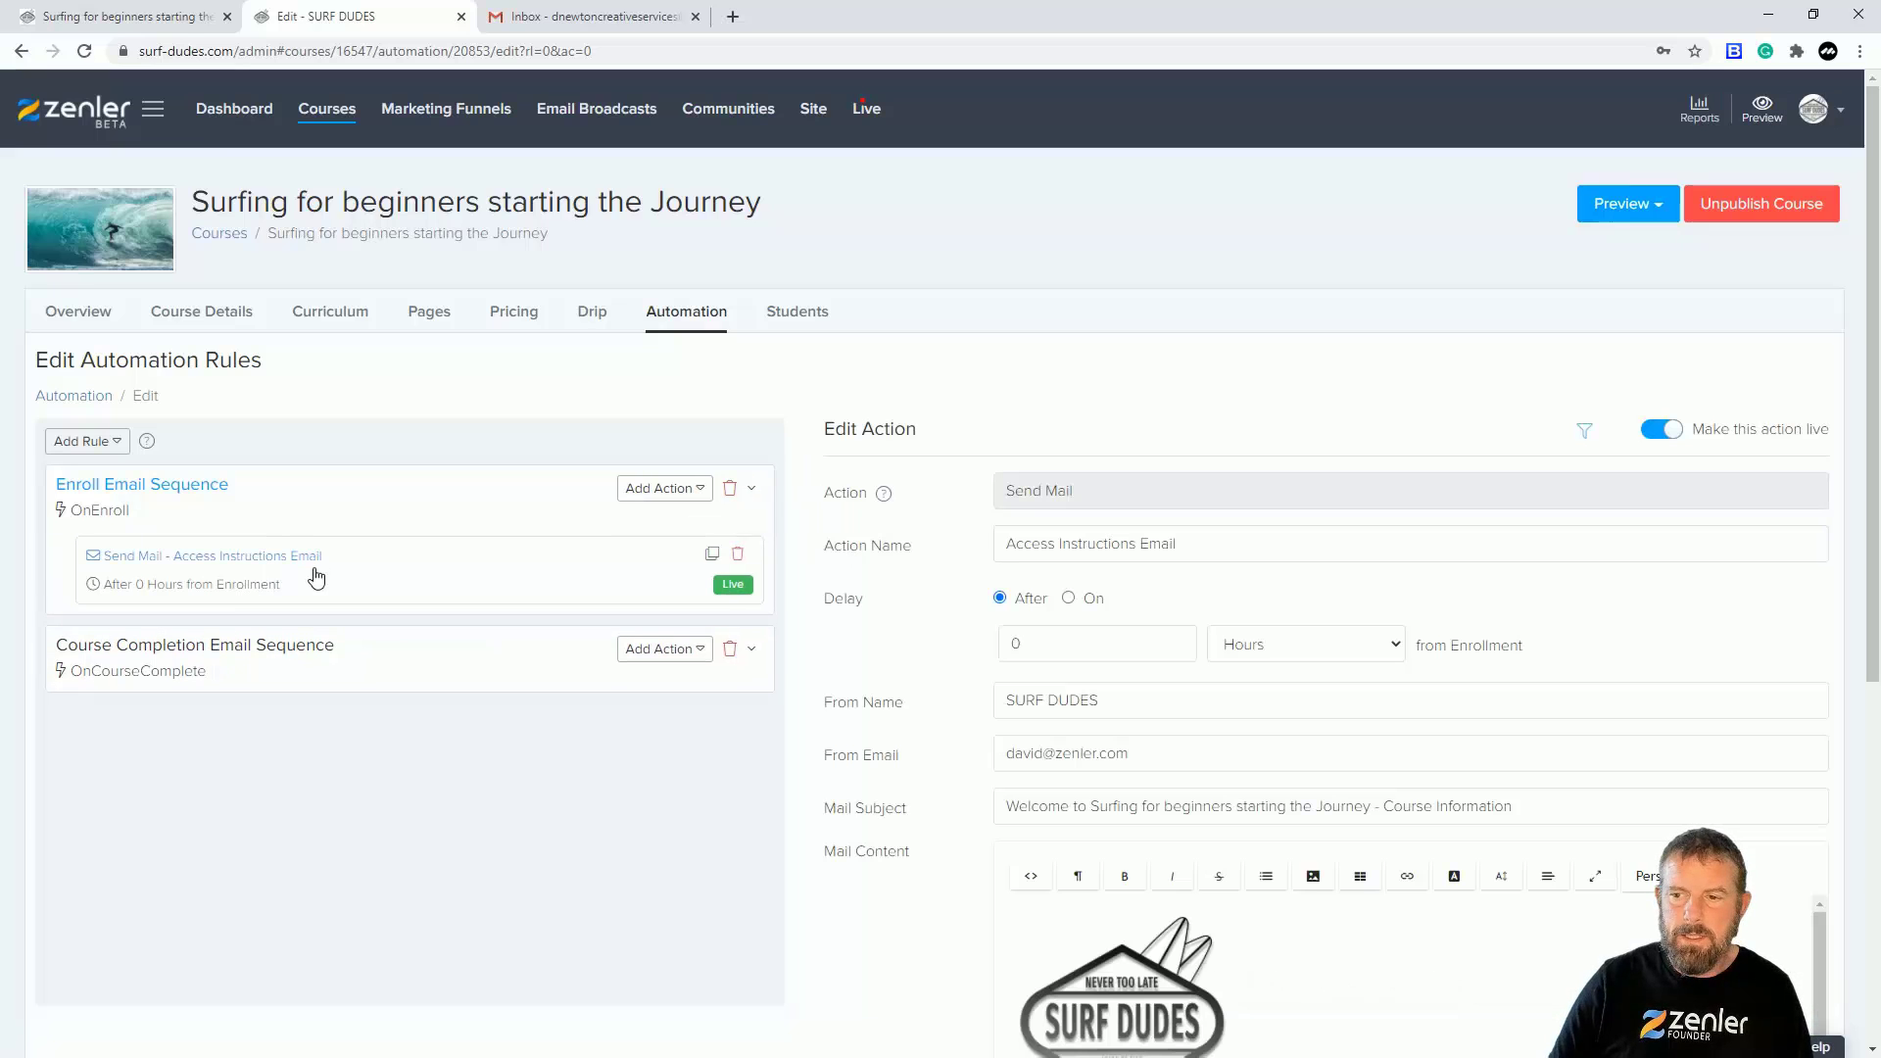
# Step: Pause the Access Instructions Email action, then make it live again and review its mail content
pyautogui.click(1666, 430)
pyautogui.click(1015, 708)
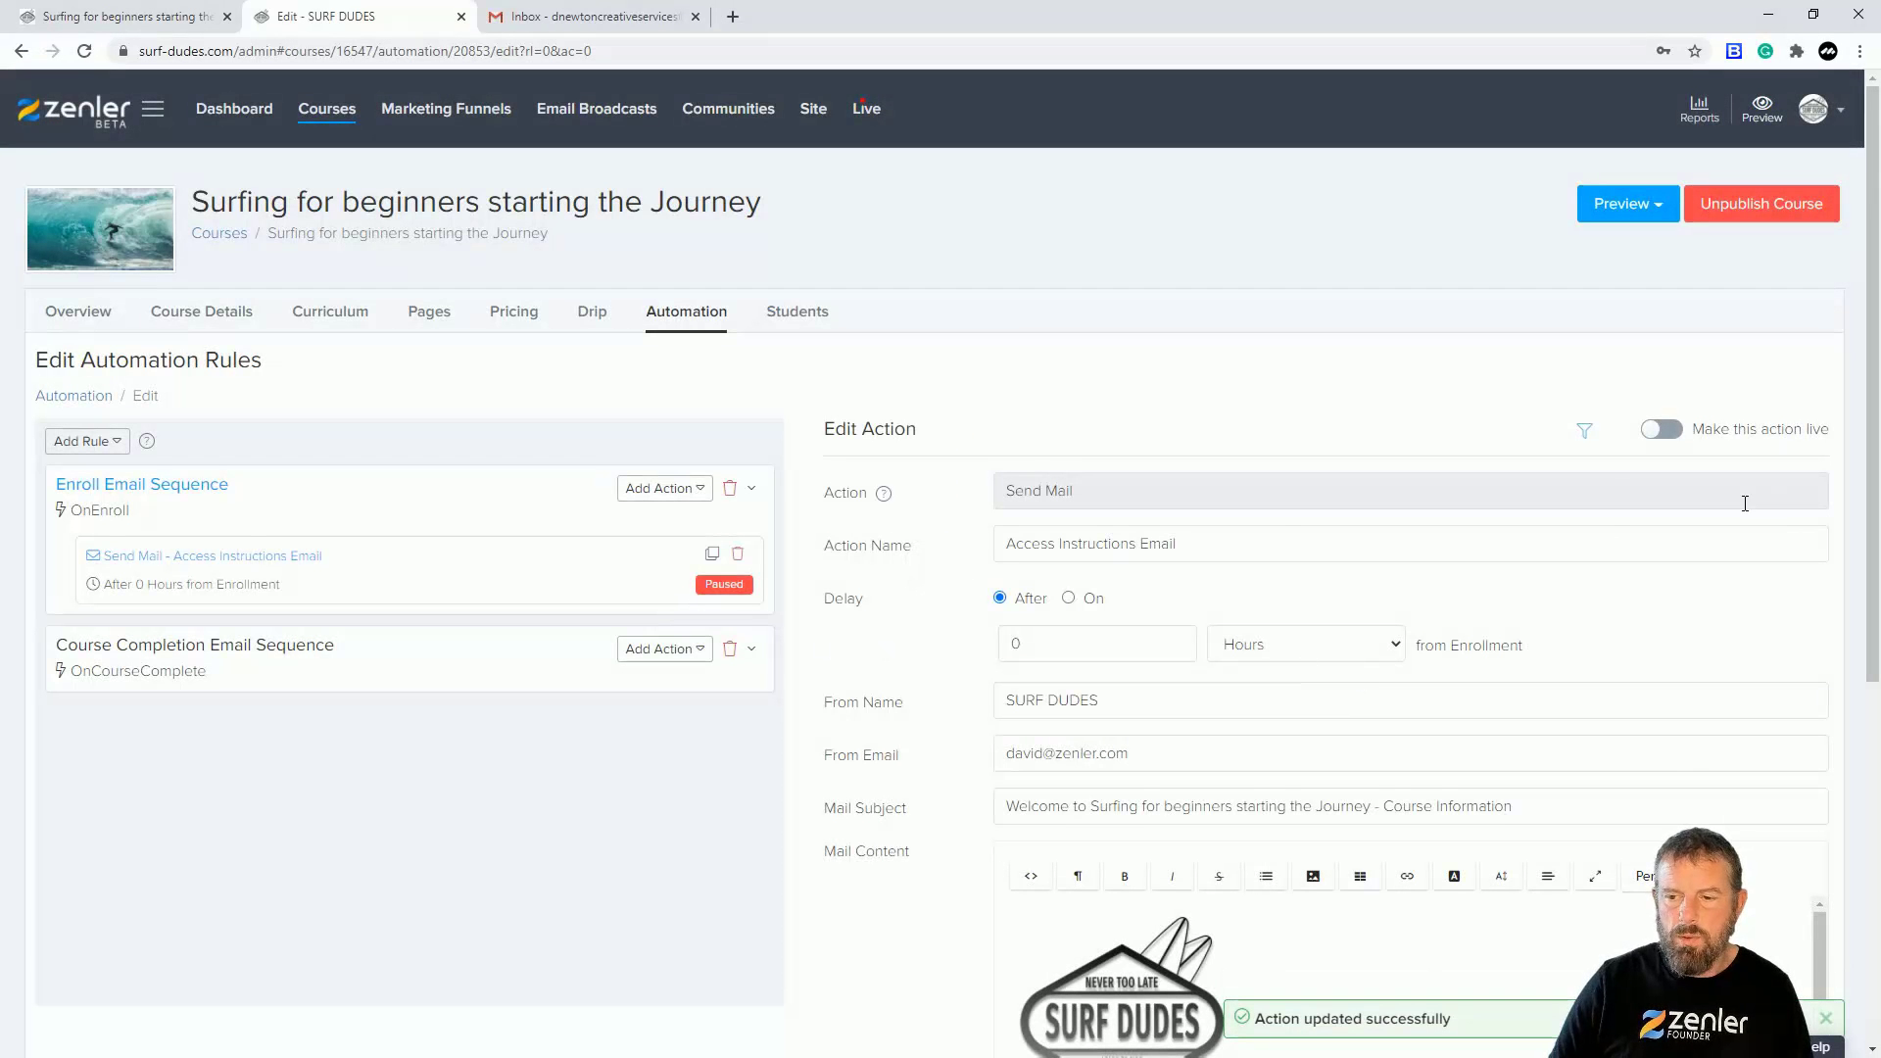
pyautogui.click(1660, 429)
pyautogui.click(1019, 685)
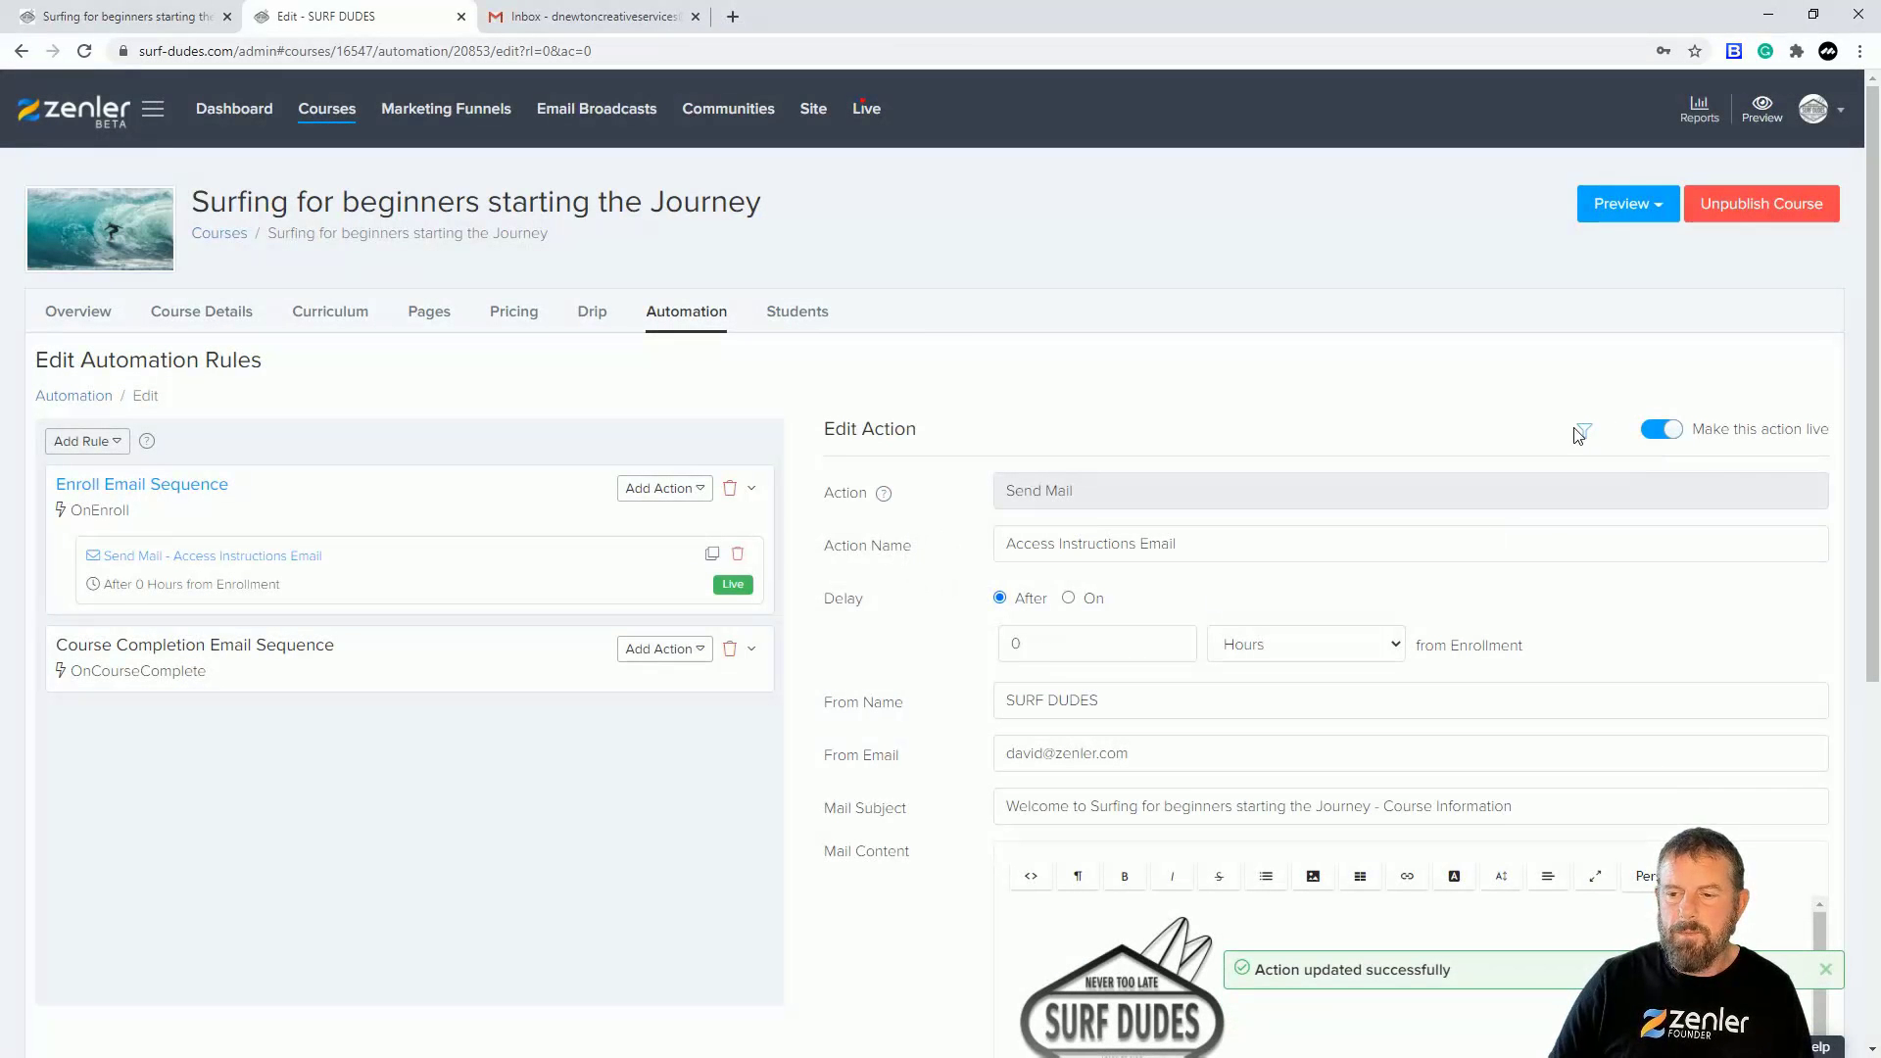
pyautogui.scroll(-6, 1586, 436)
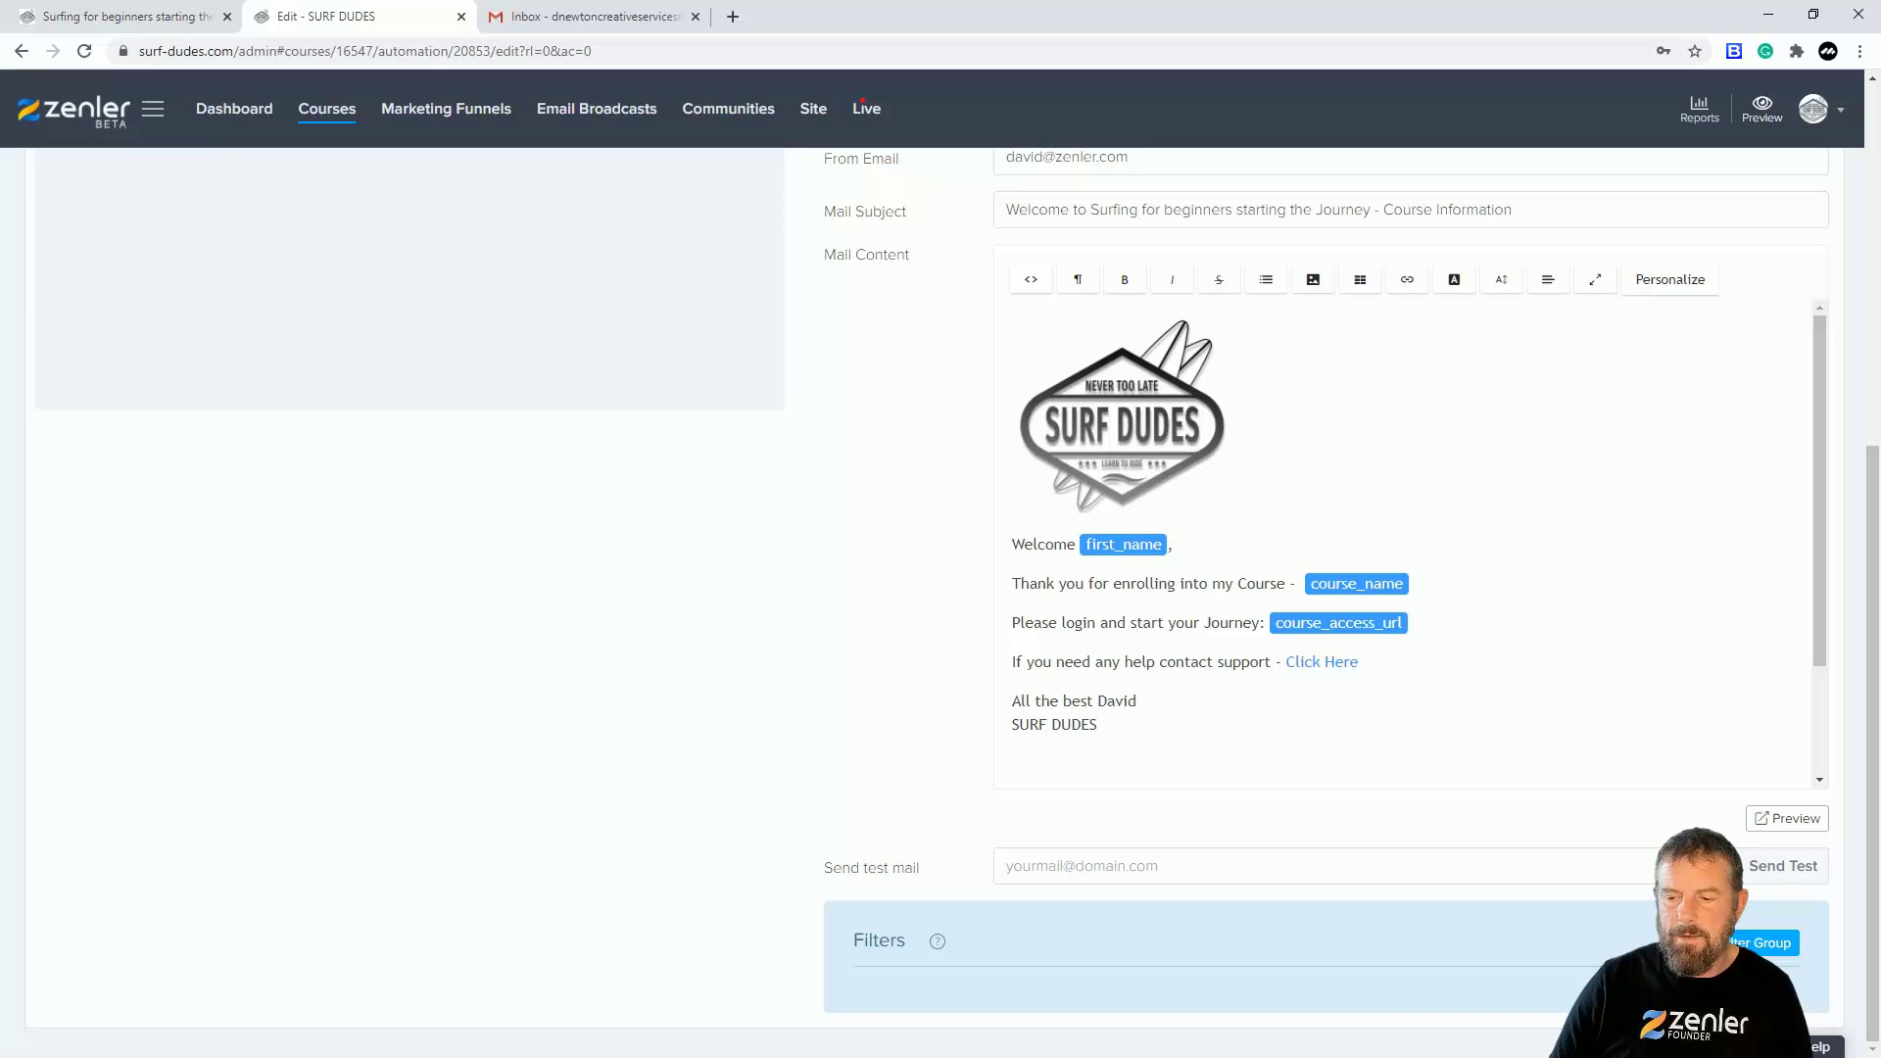
pyautogui.scroll(6, 1467, 680)
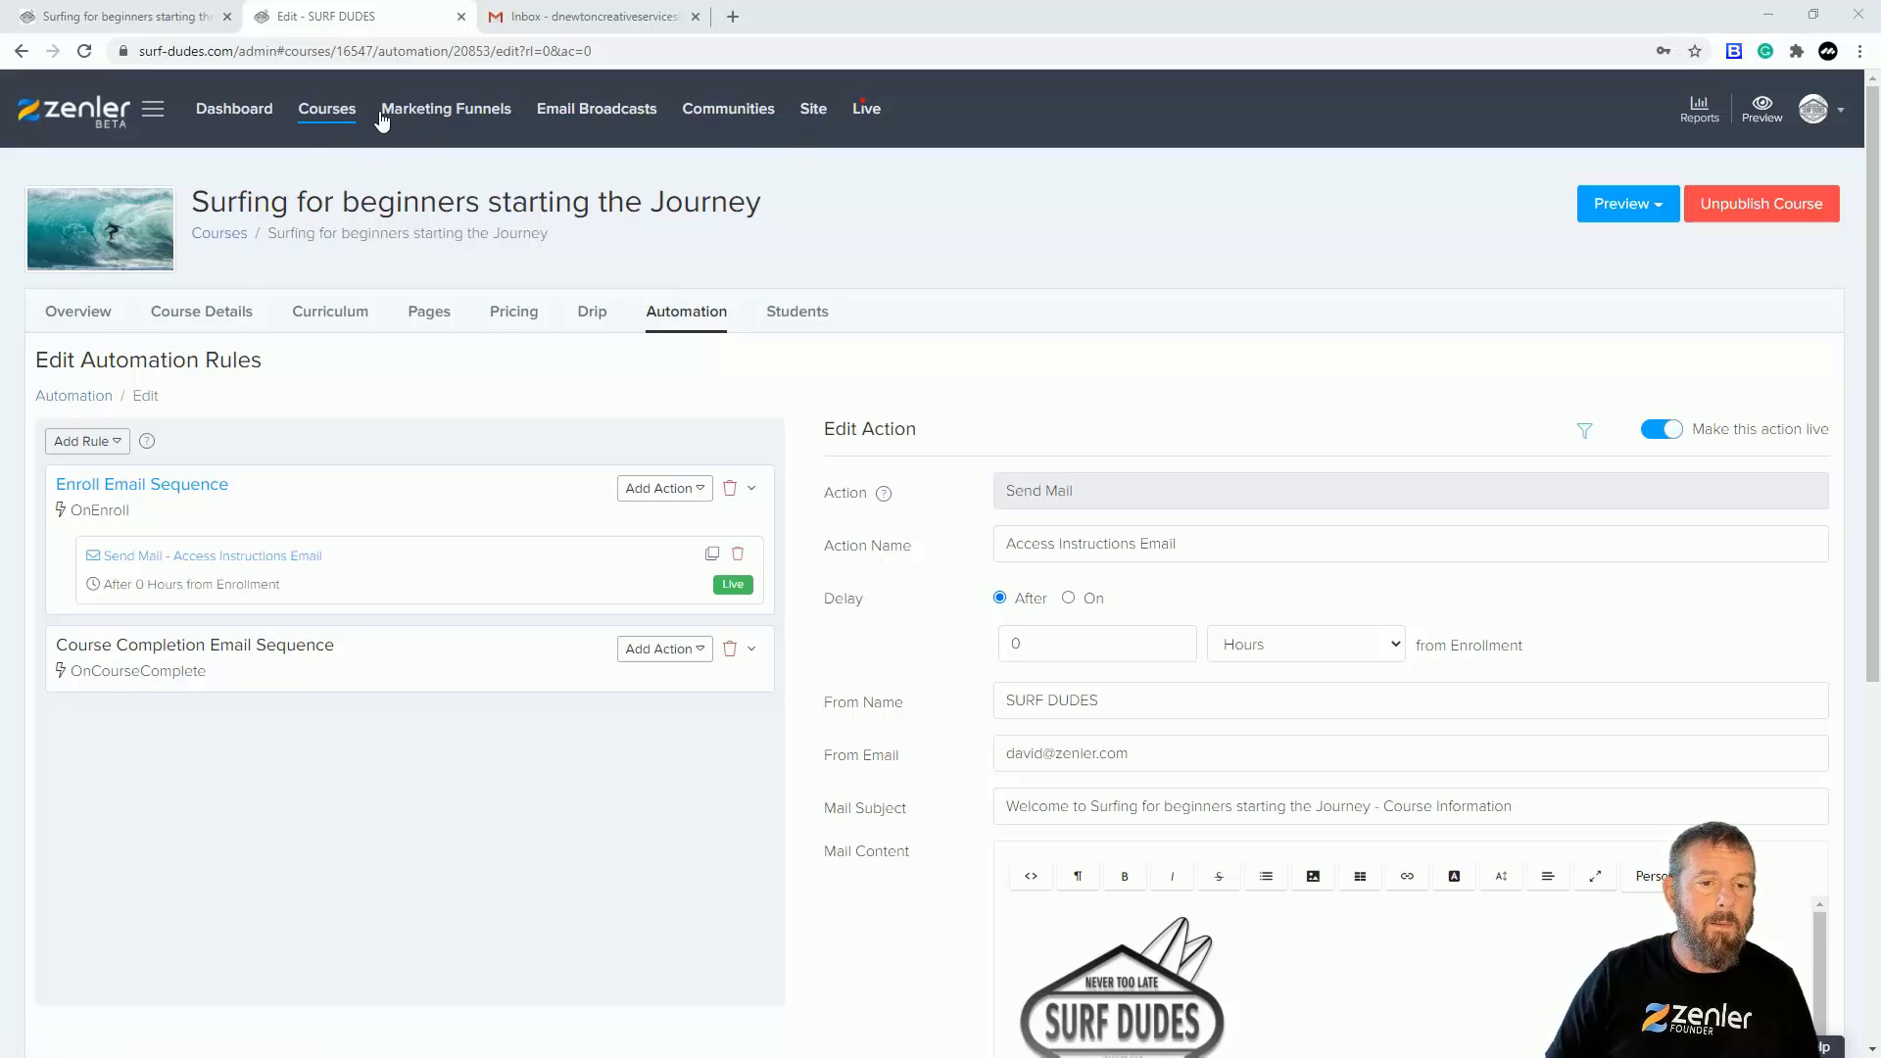
# Step: Delete the FUNNEL1 coupon from the course coupons
pyautogui.click(326, 113)
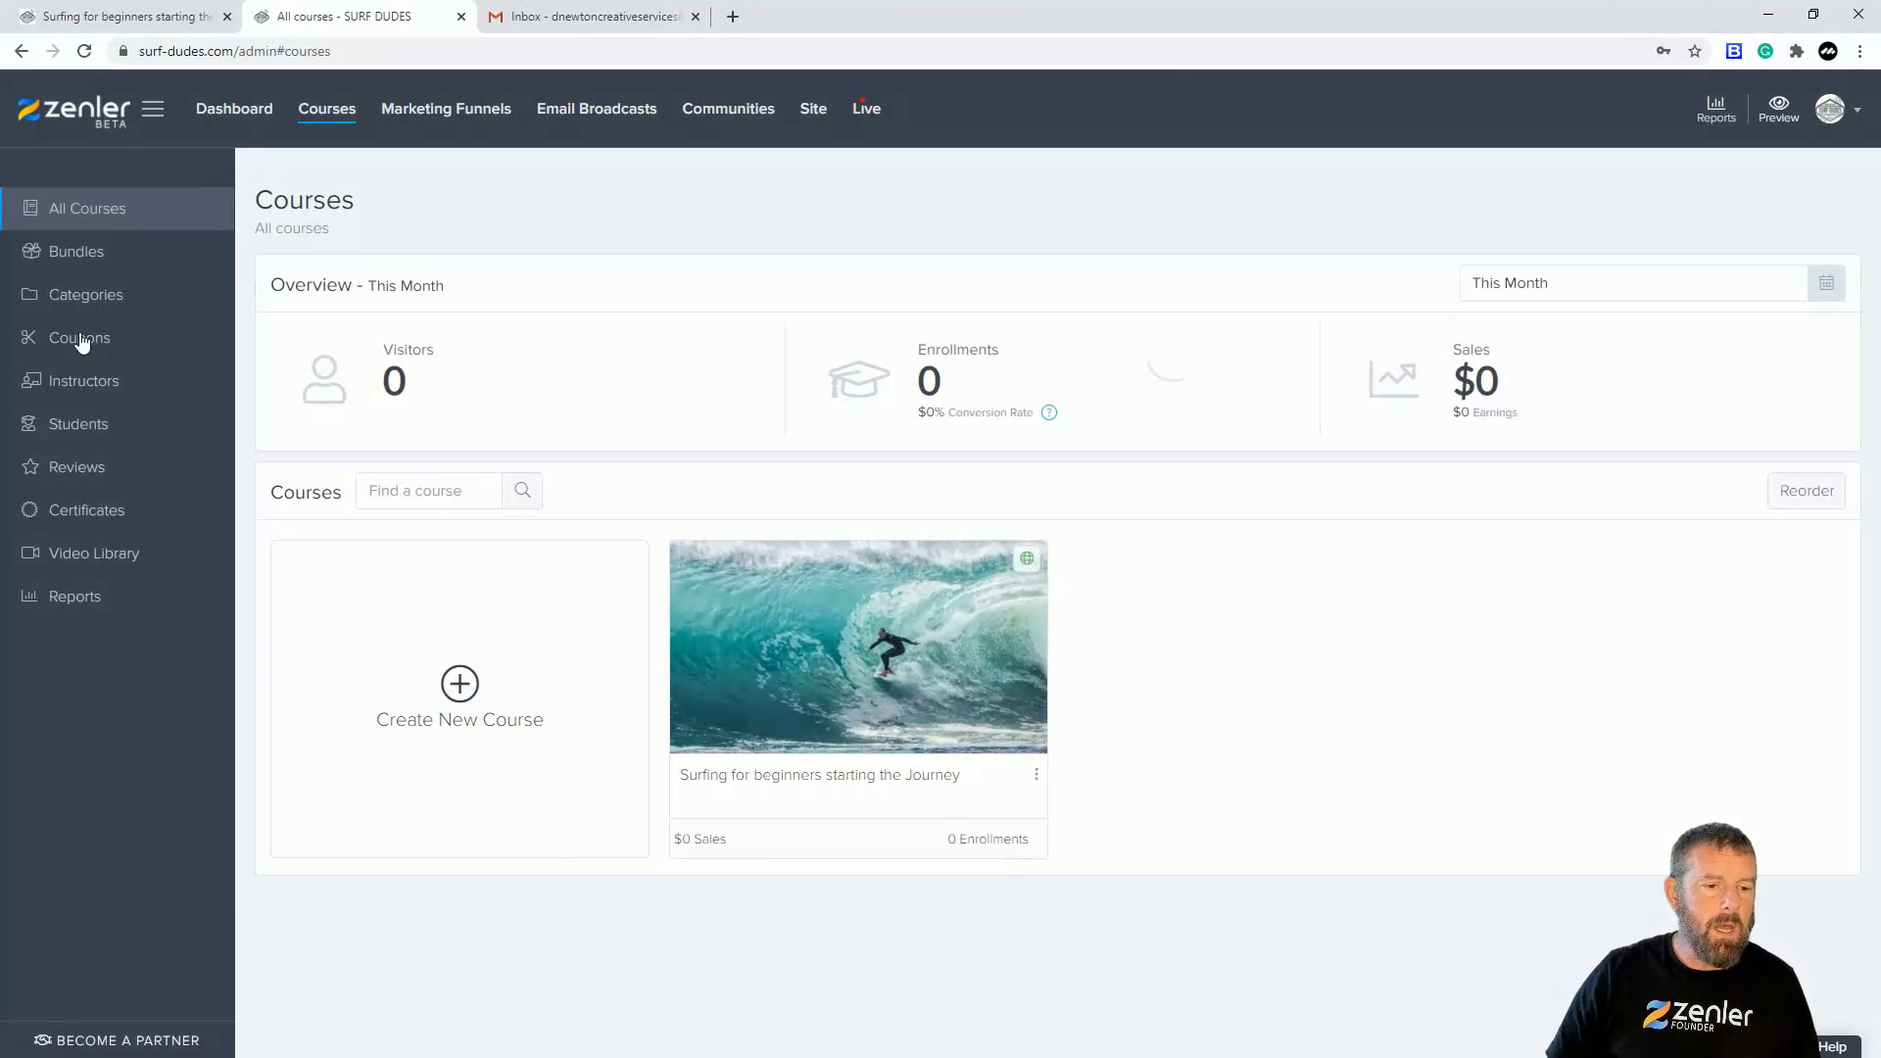
pyautogui.click(81, 339)
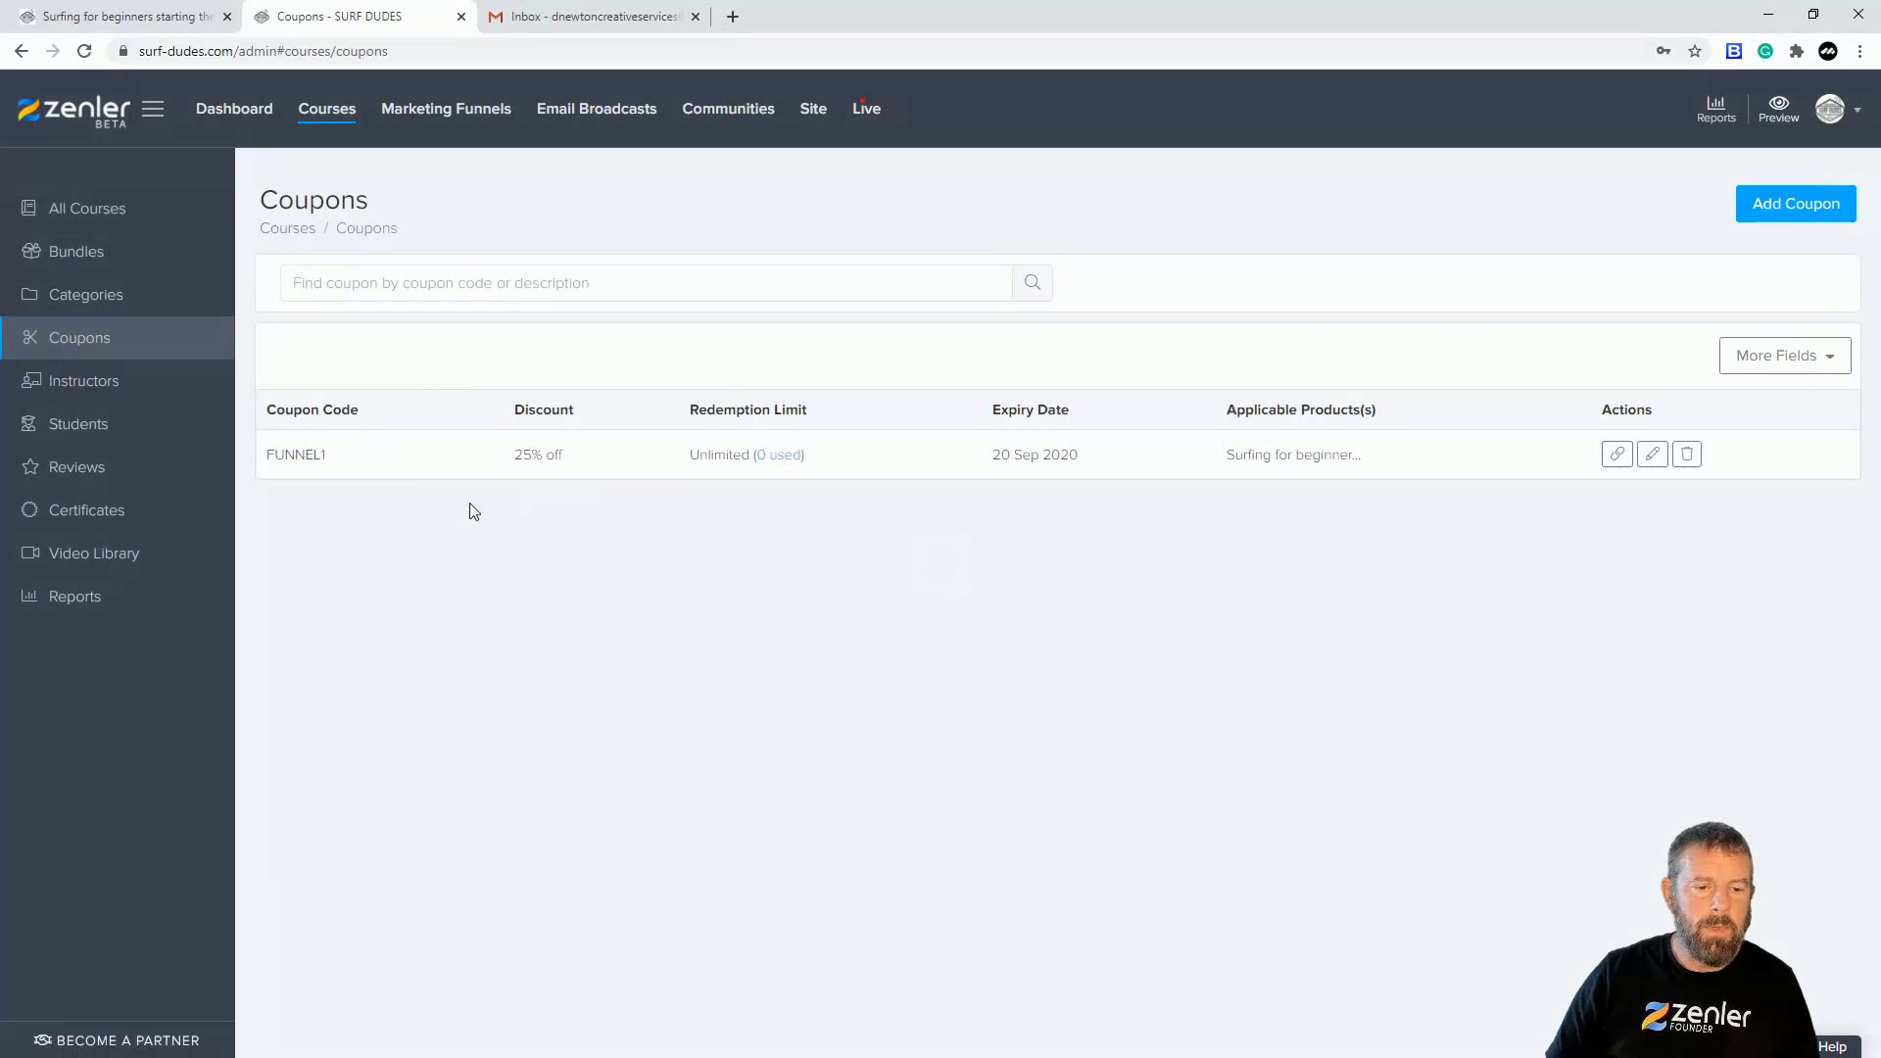
pyautogui.click(1686, 460)
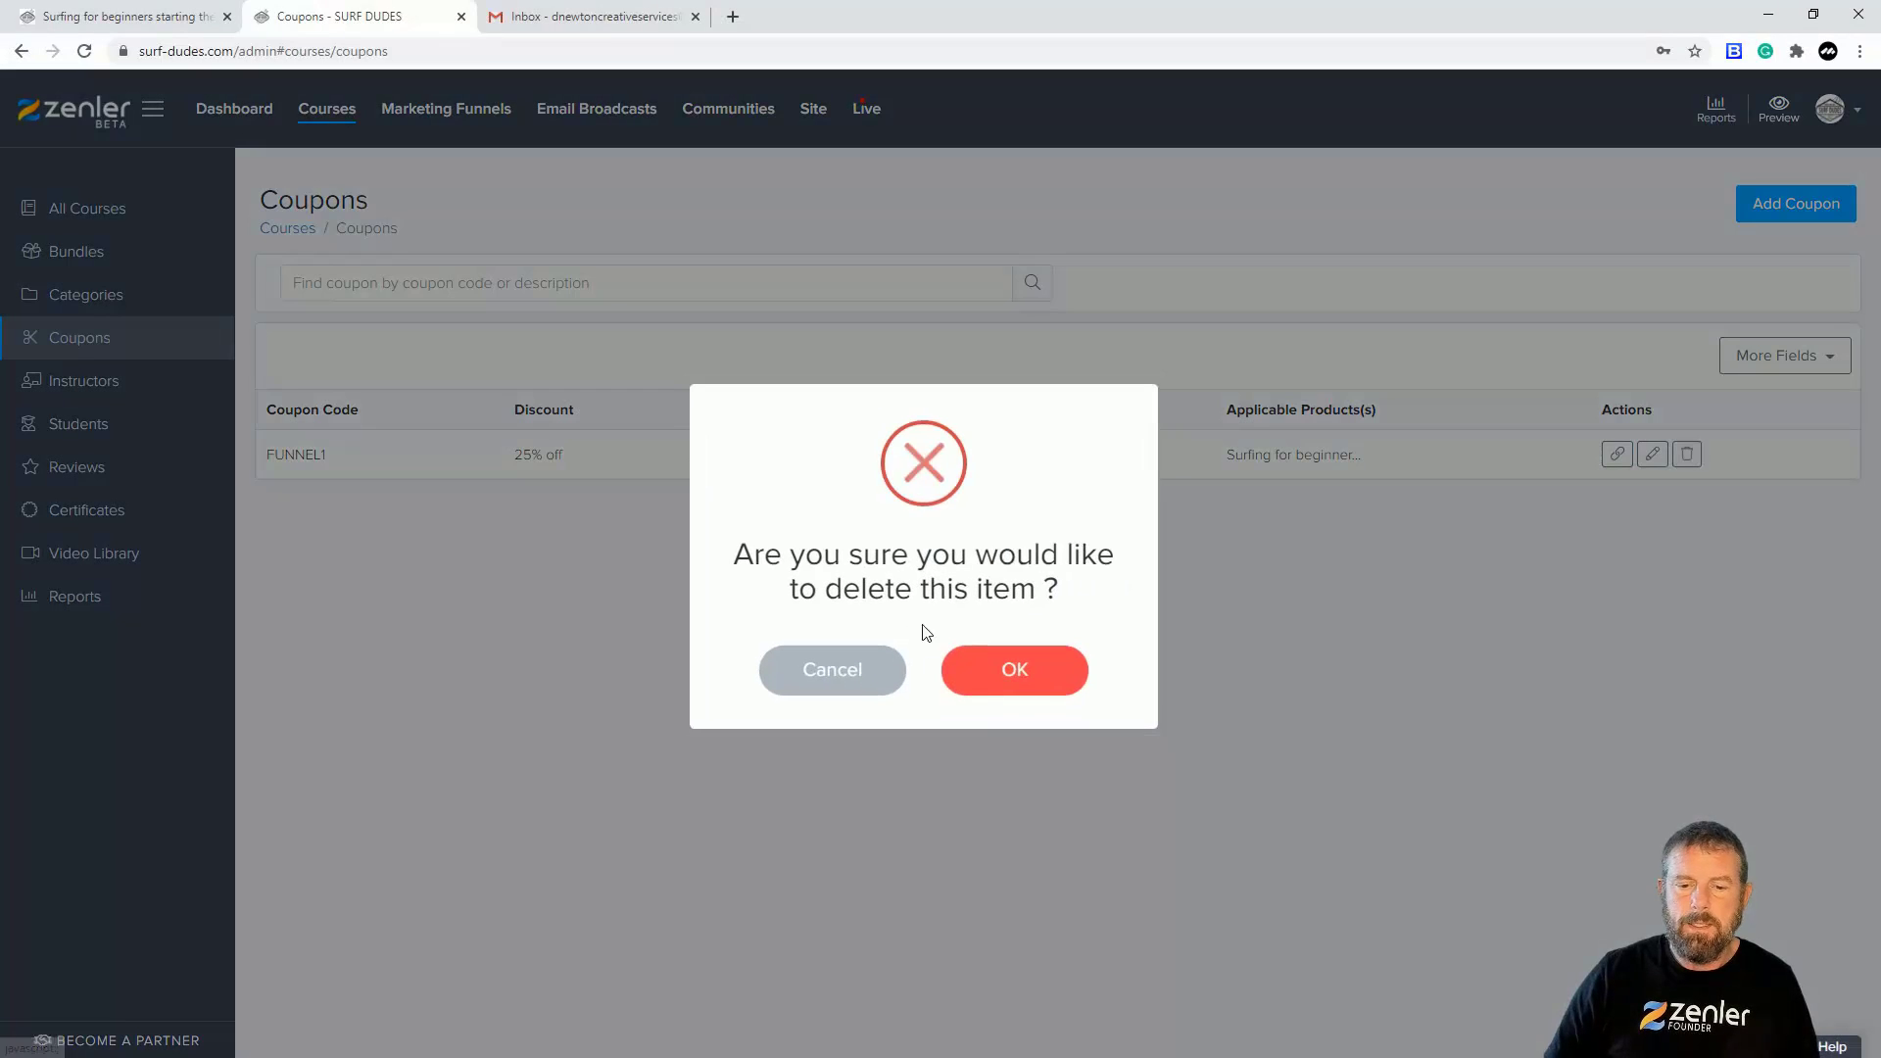
pyautogui.click(1013, 670)
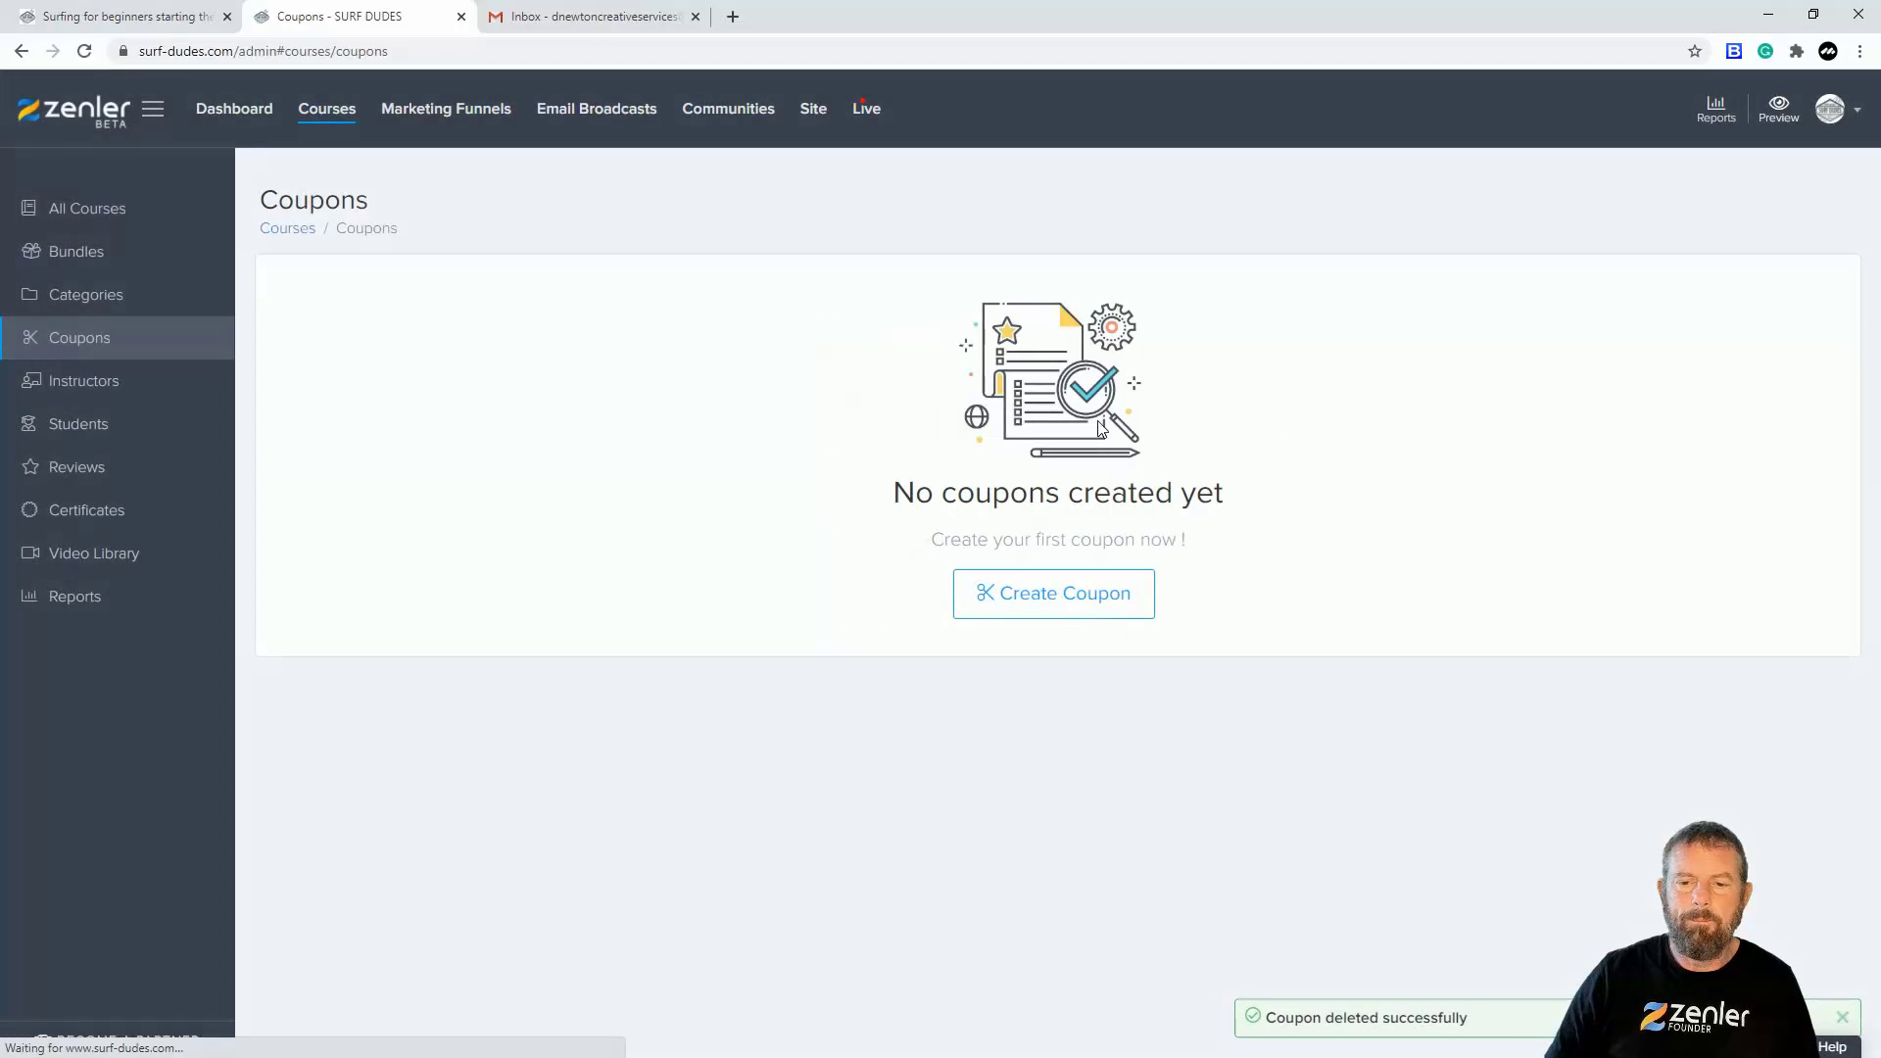
# Step: Start a new coupon with code 100OFF, description "free course" and a 100 percent discount
pyautogui.click(1062, 595)
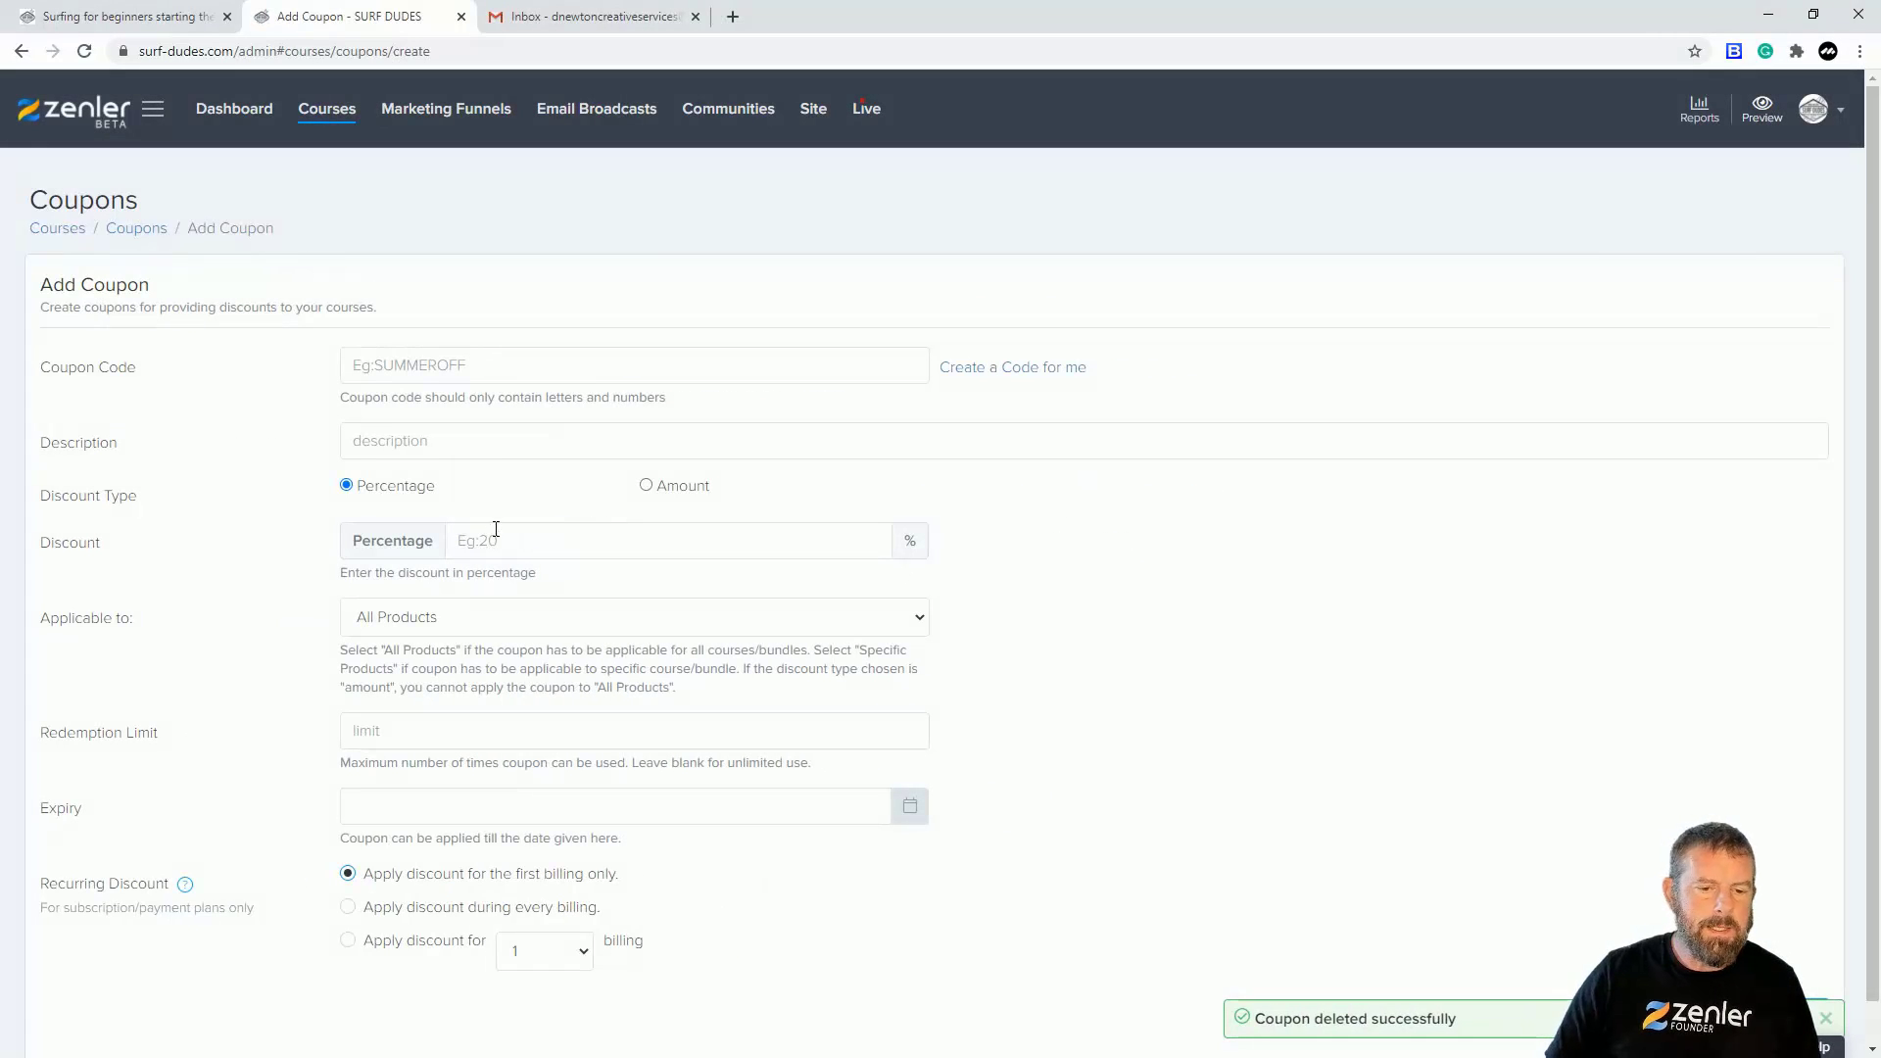
pyautogui.click(409, 364)
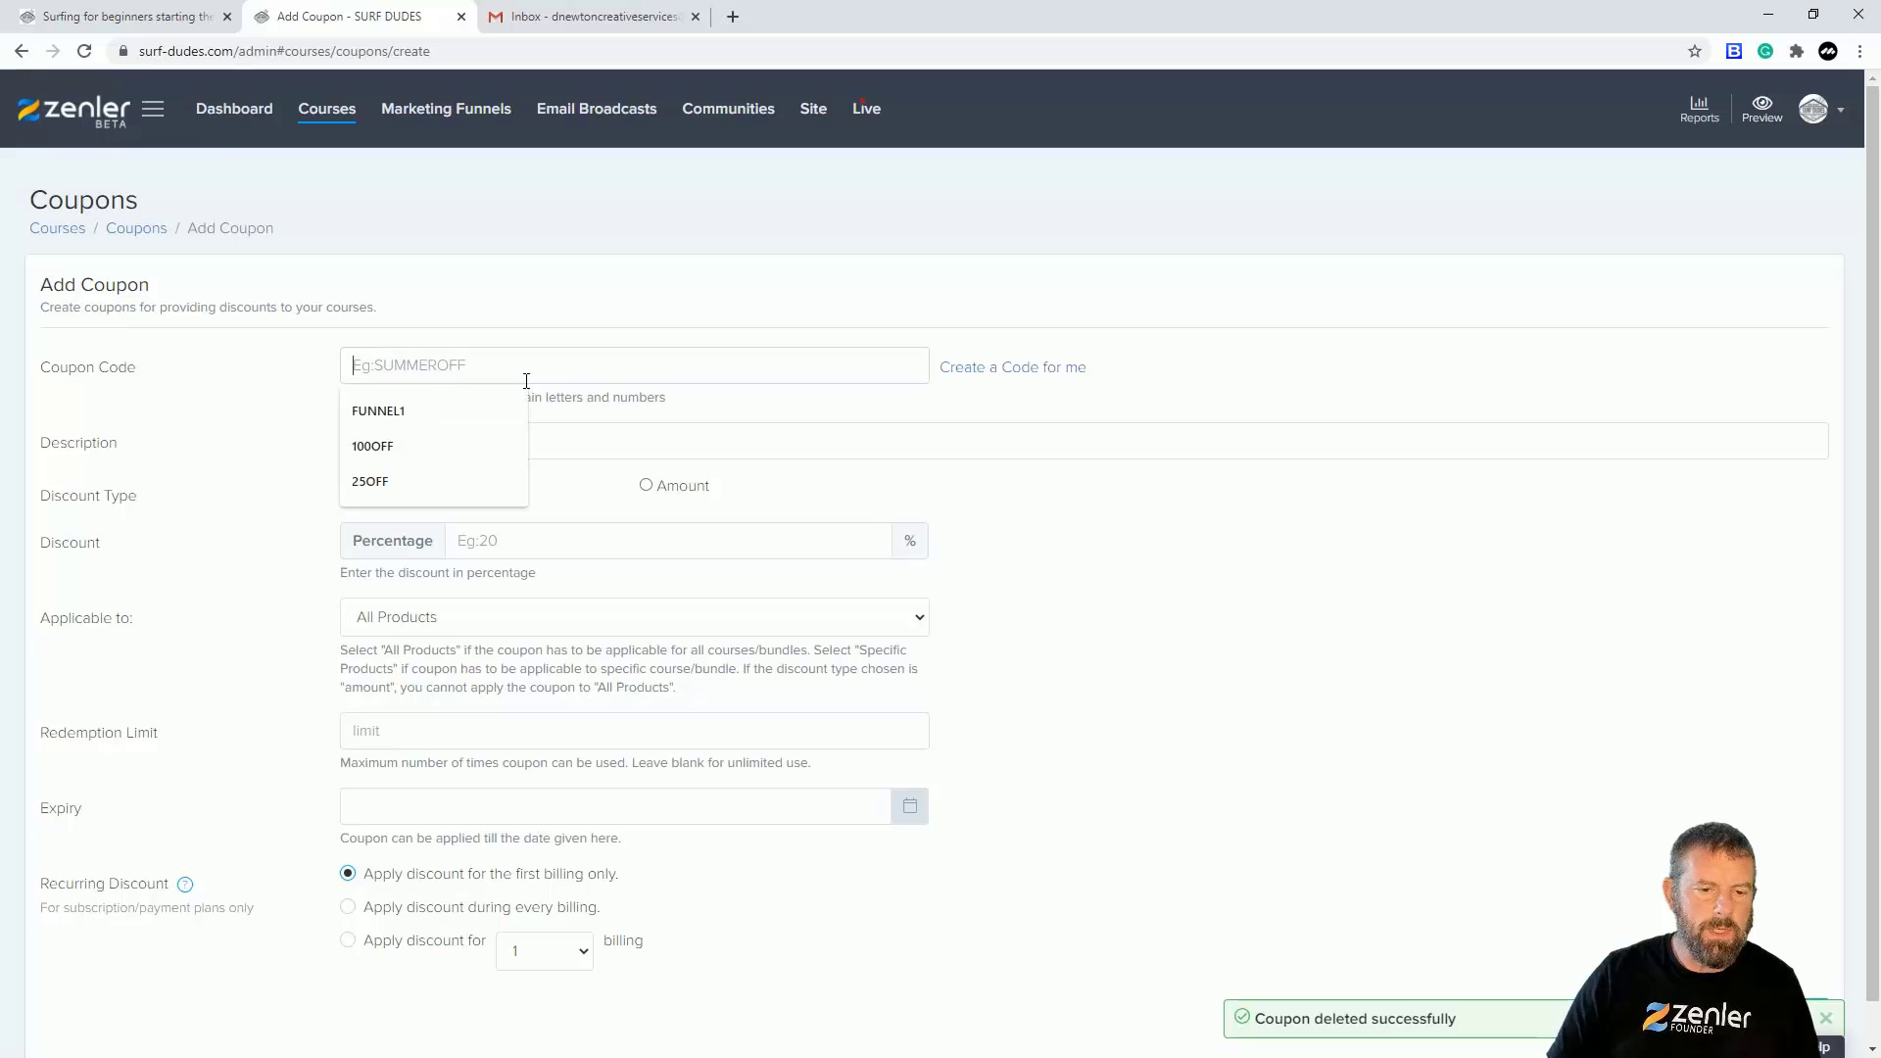
pyautogui.click(422, 441)
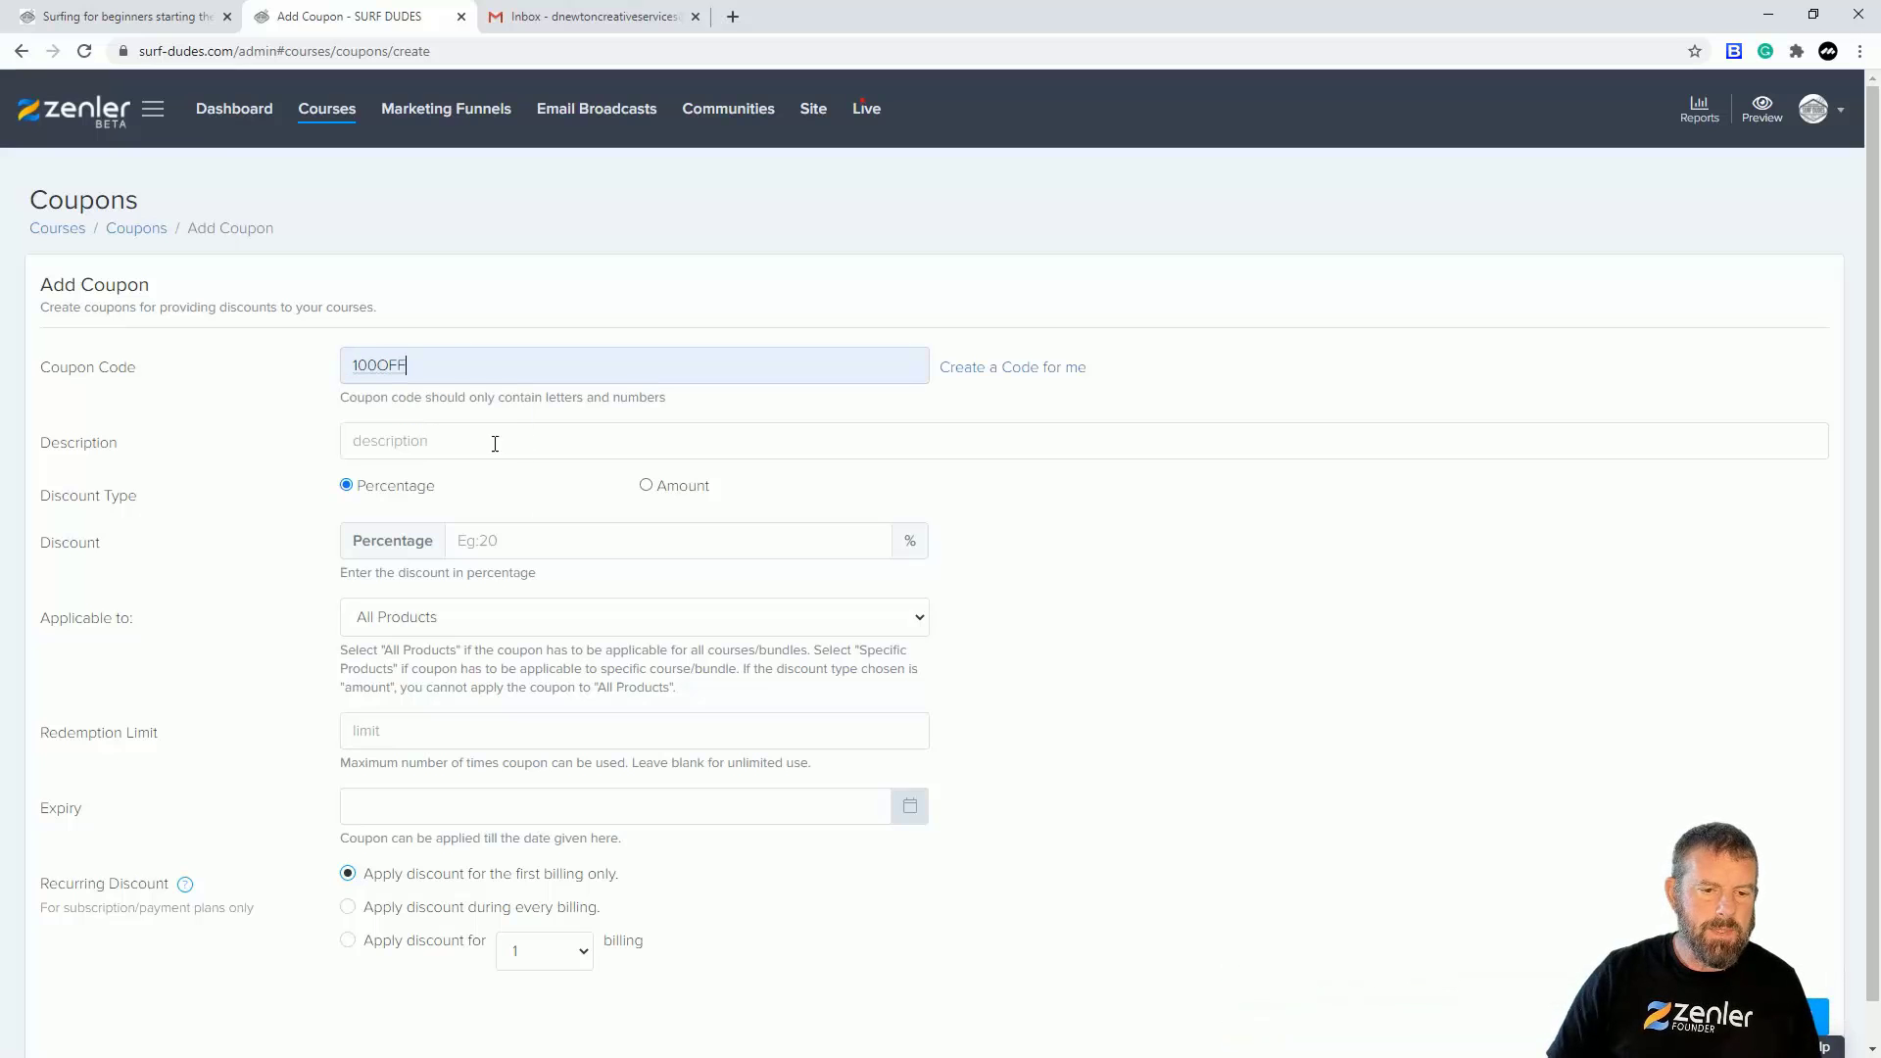
pyautogui.click(406, 442)
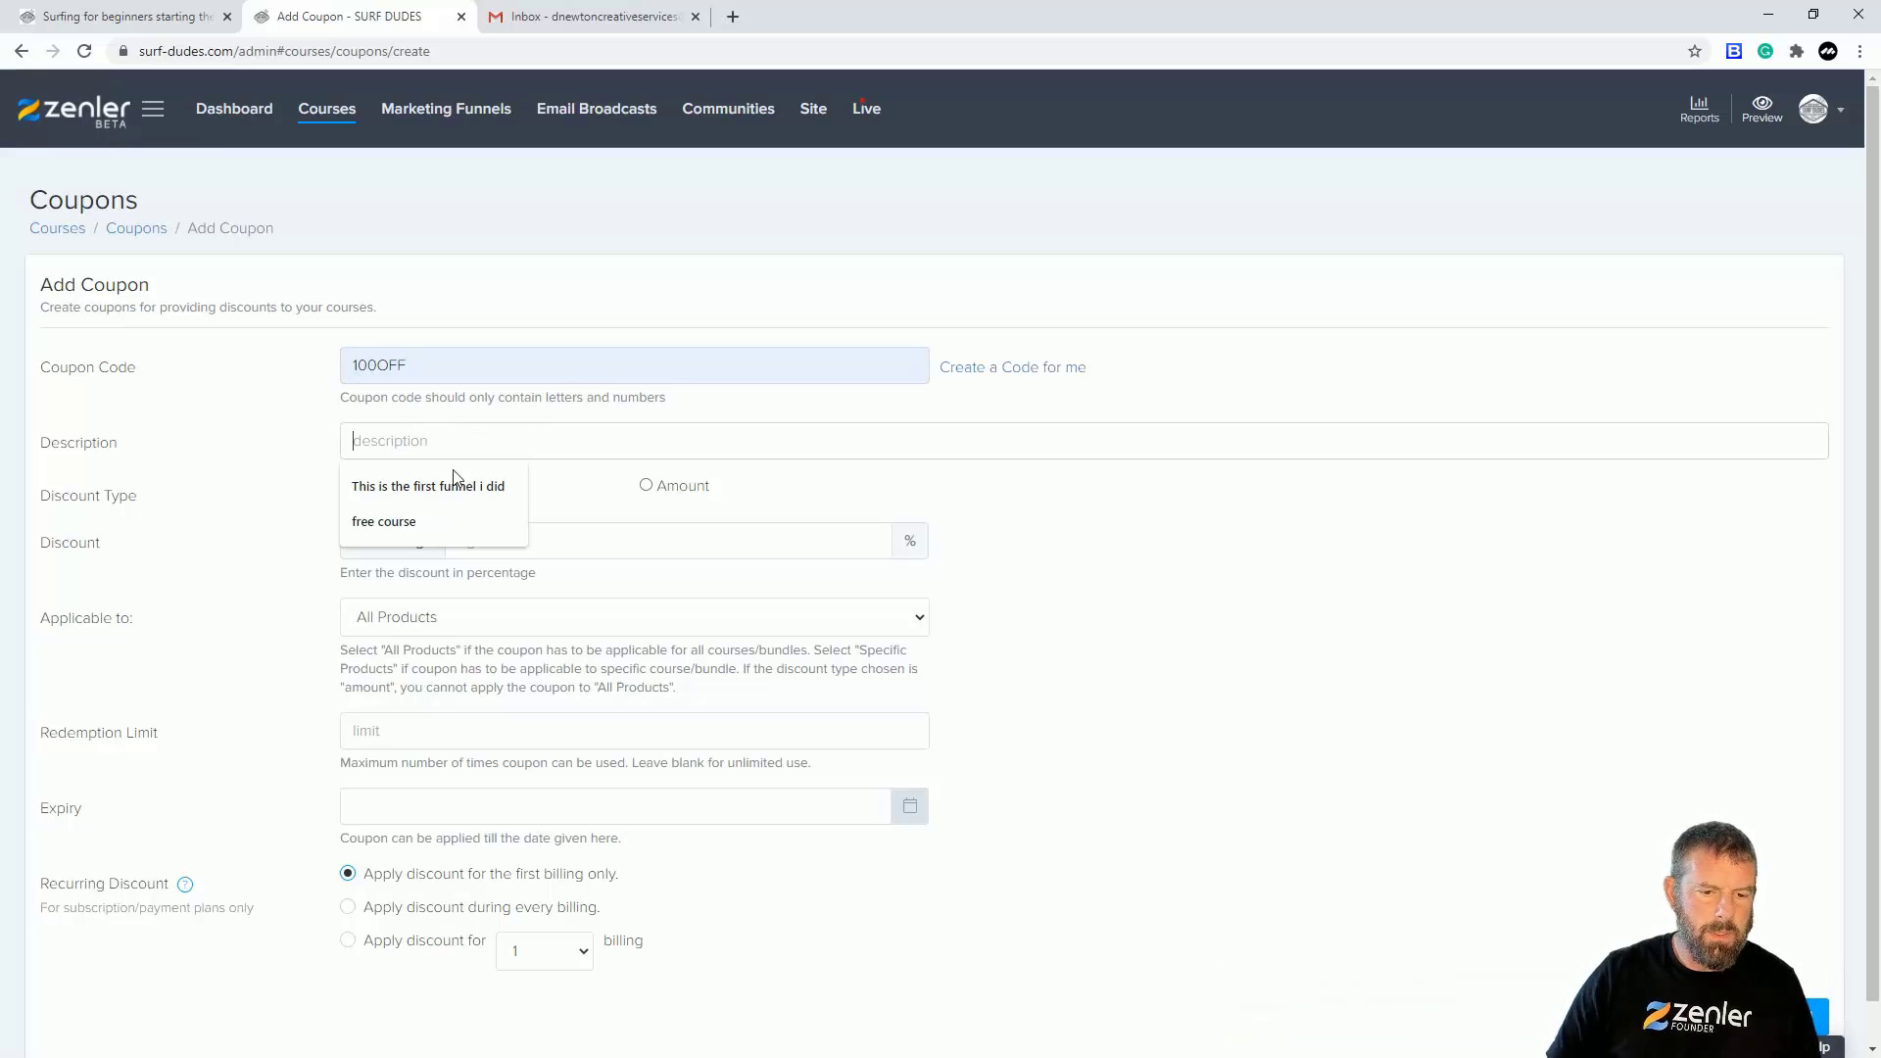
pyautogui.click(394, 525)
pyautogui.click(524, 535)
pyautogui.click(488, 623)
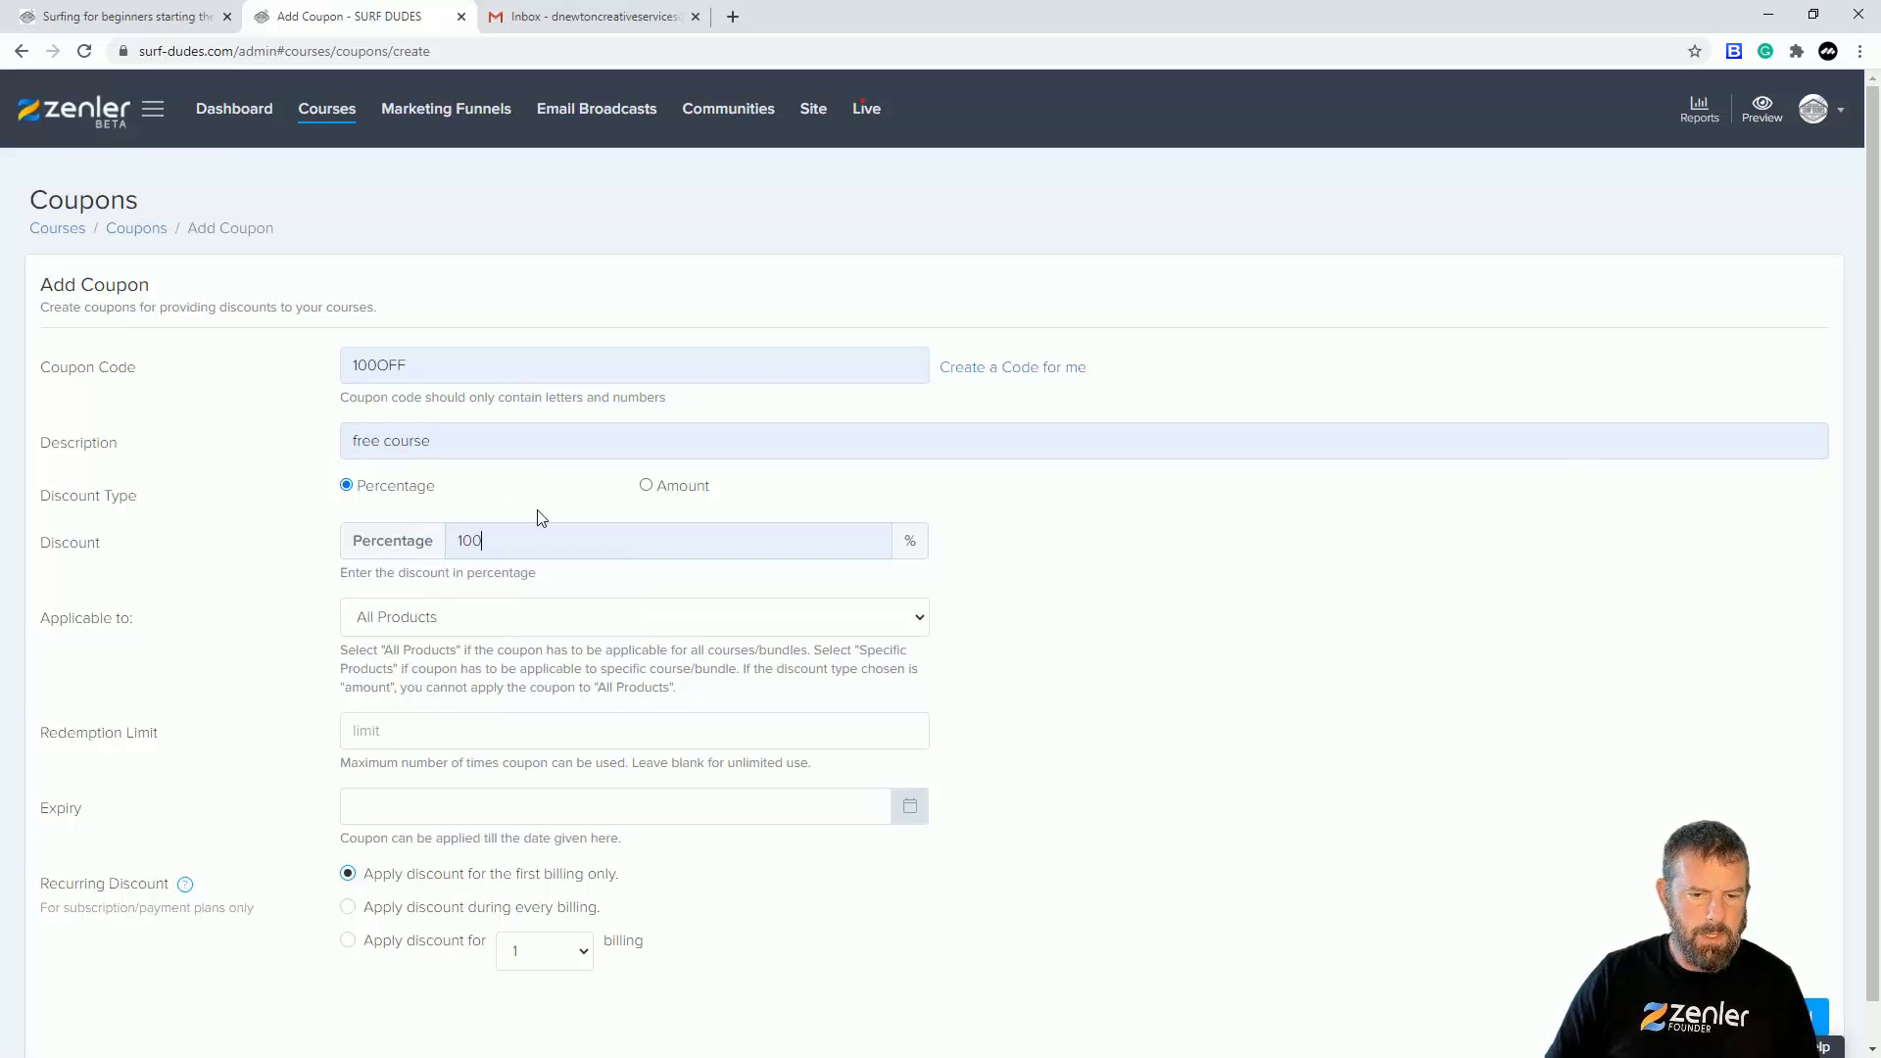
# Step: Restrict the coupon to Specific Products and select the course "Surfing for beginners starting the Journey"
pyautogui.click(485, 627)
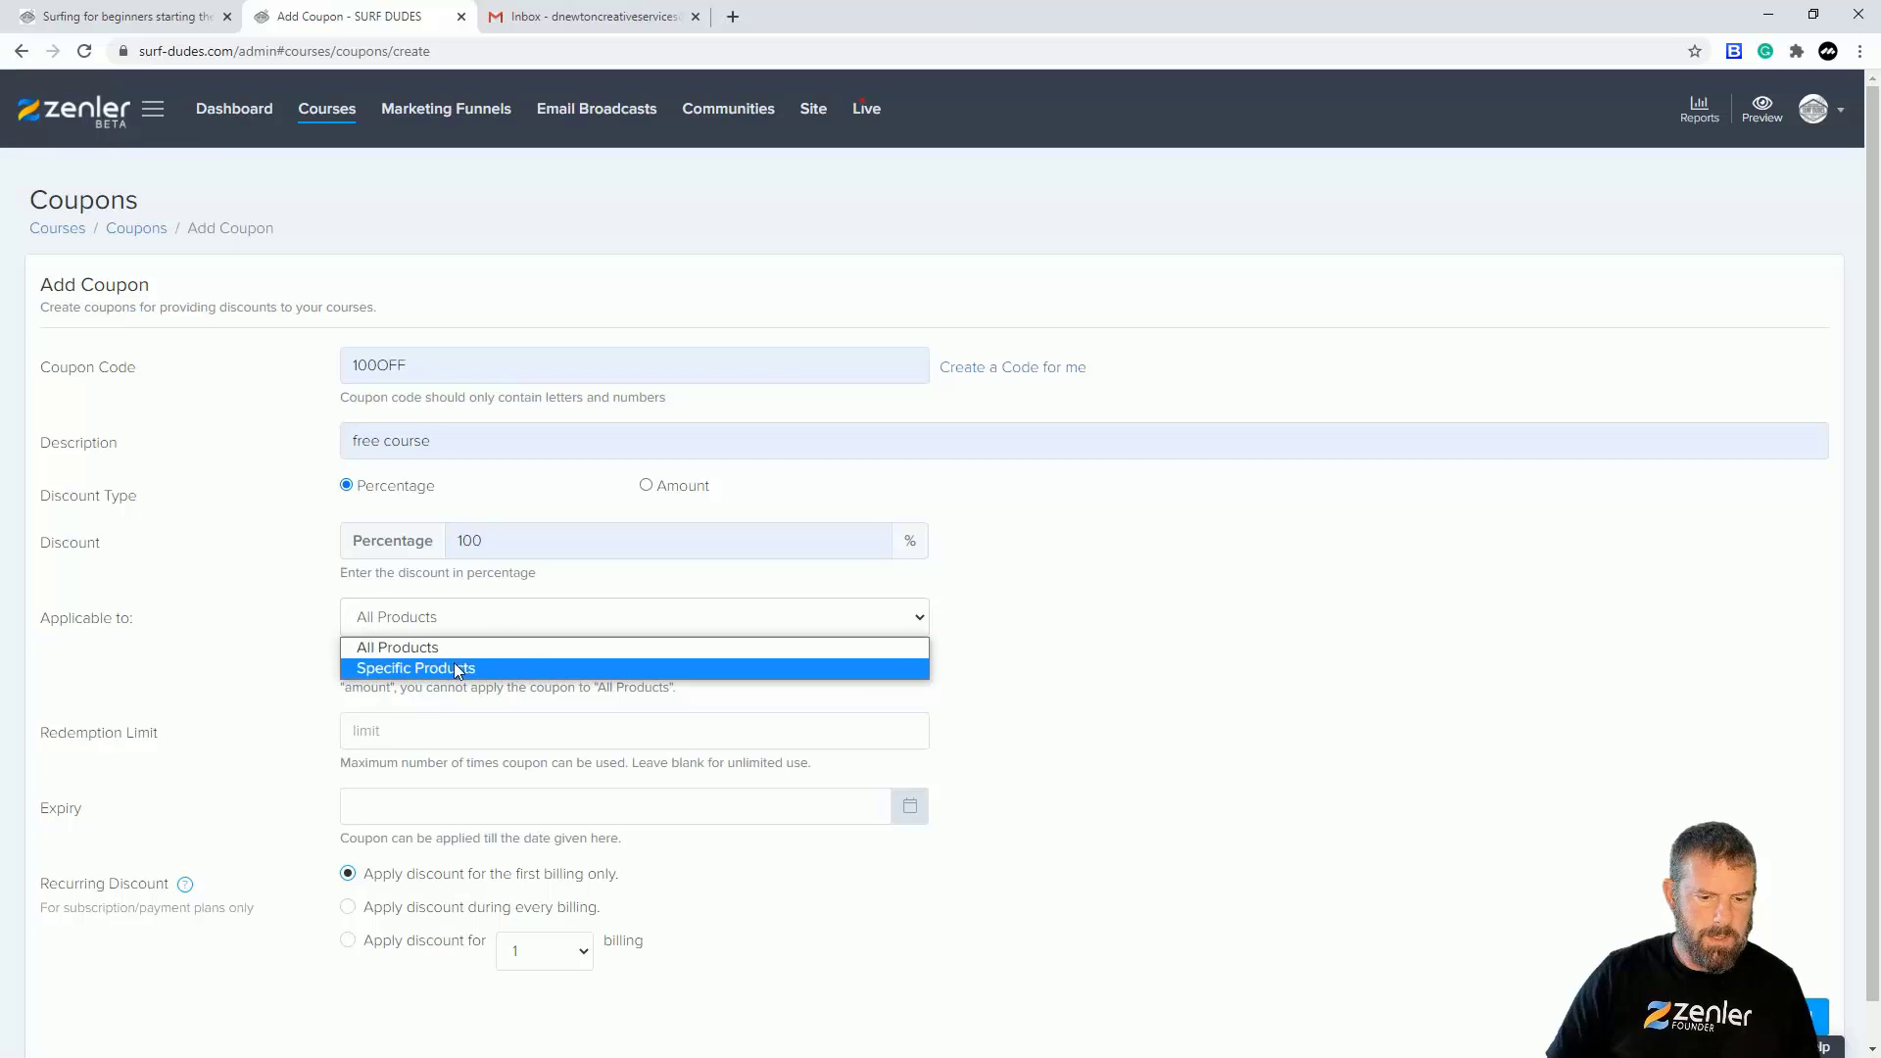
pyautogui.click(456, 663)
pyautogui.click(413, 734)
pyautogui.click(469, 769)
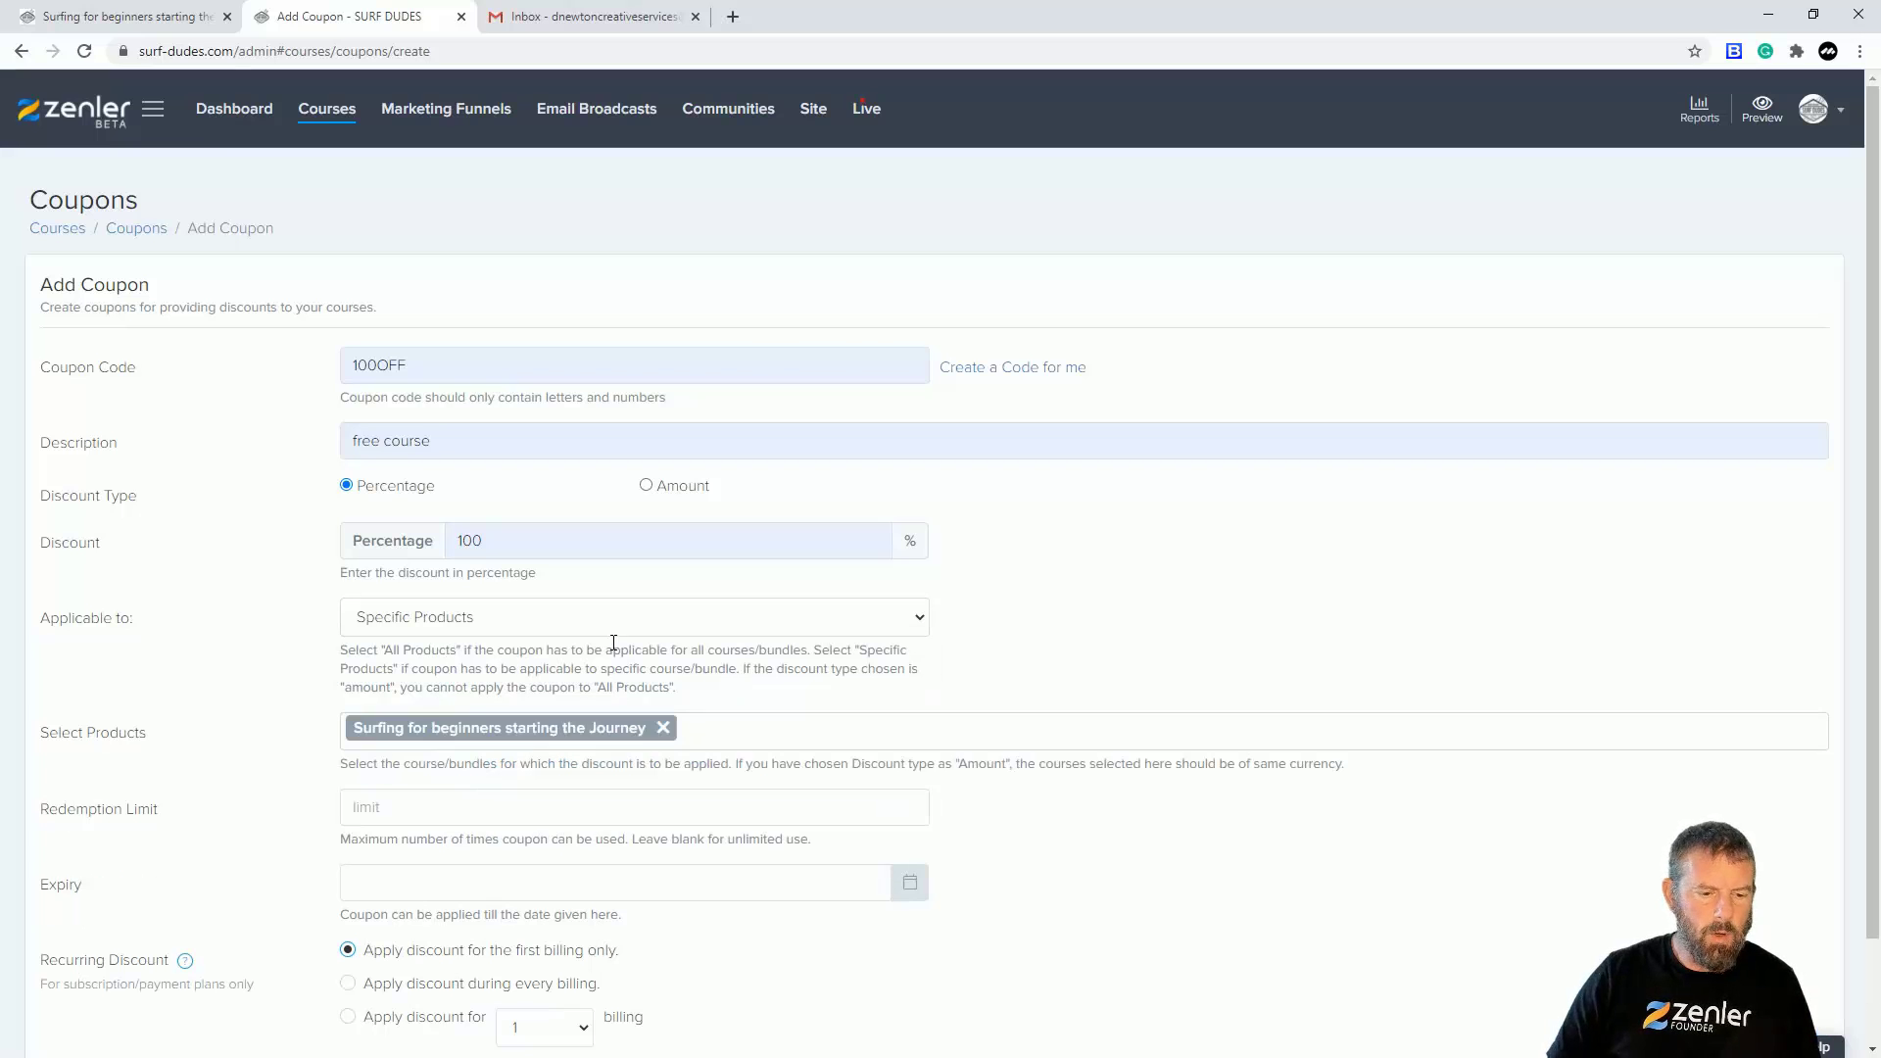
# Step: Set the coupon's redemption limit to 1 and add the coupon
pyautogui.click(490, 806)
pyautogui.write('1')
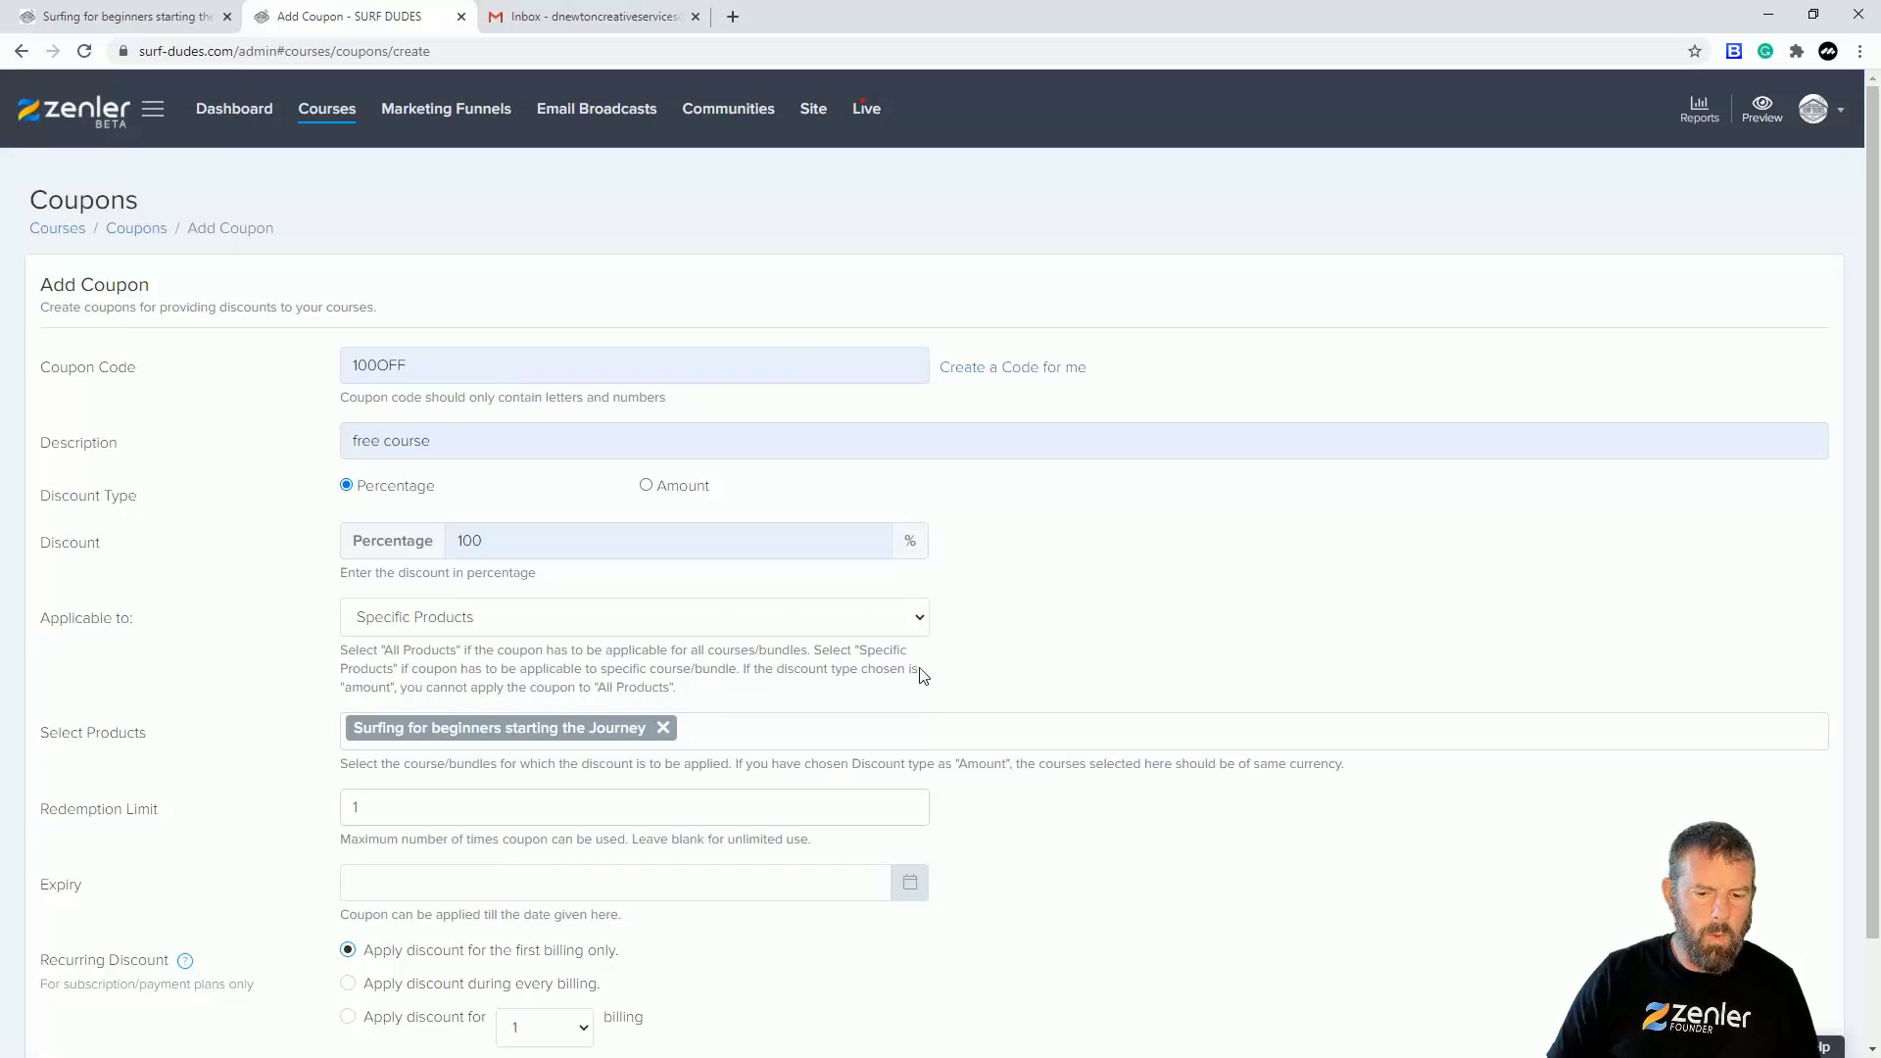
pyautogui.scroll(-1, 1111, 643)
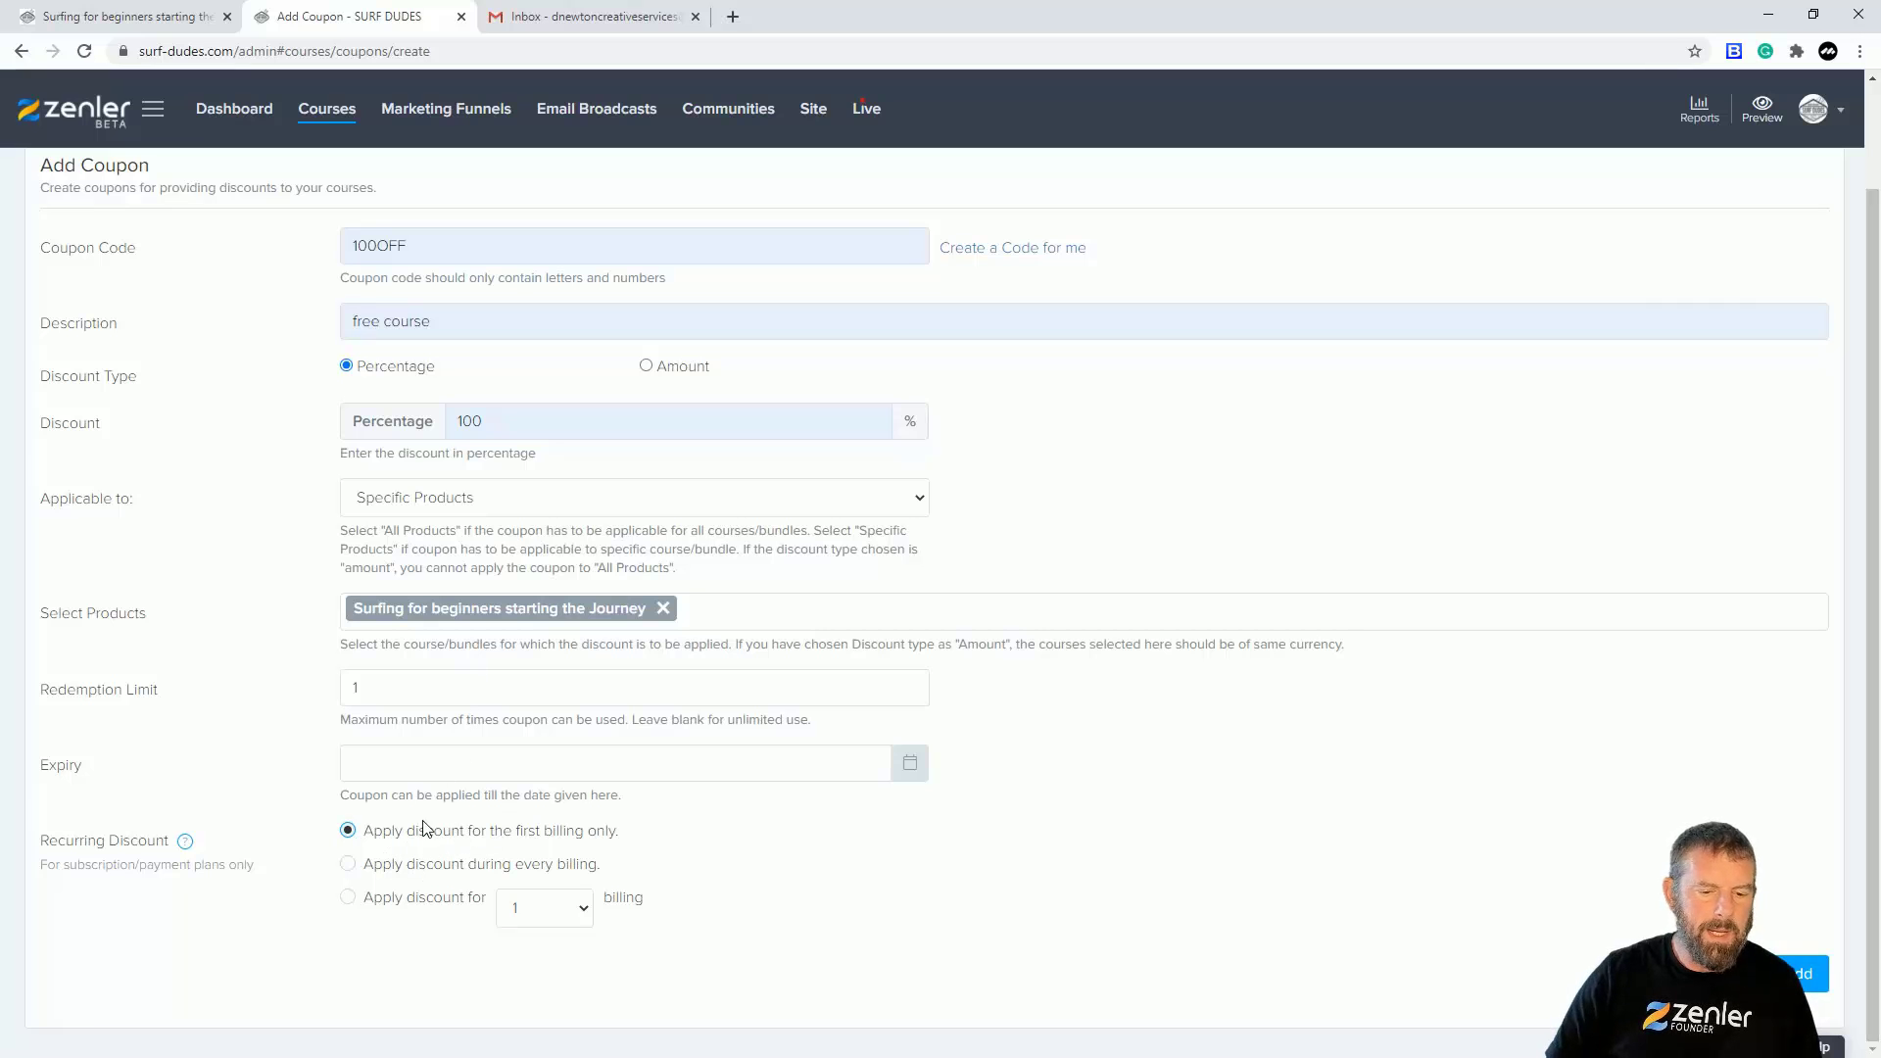
pyautogui.click(1806, 977)
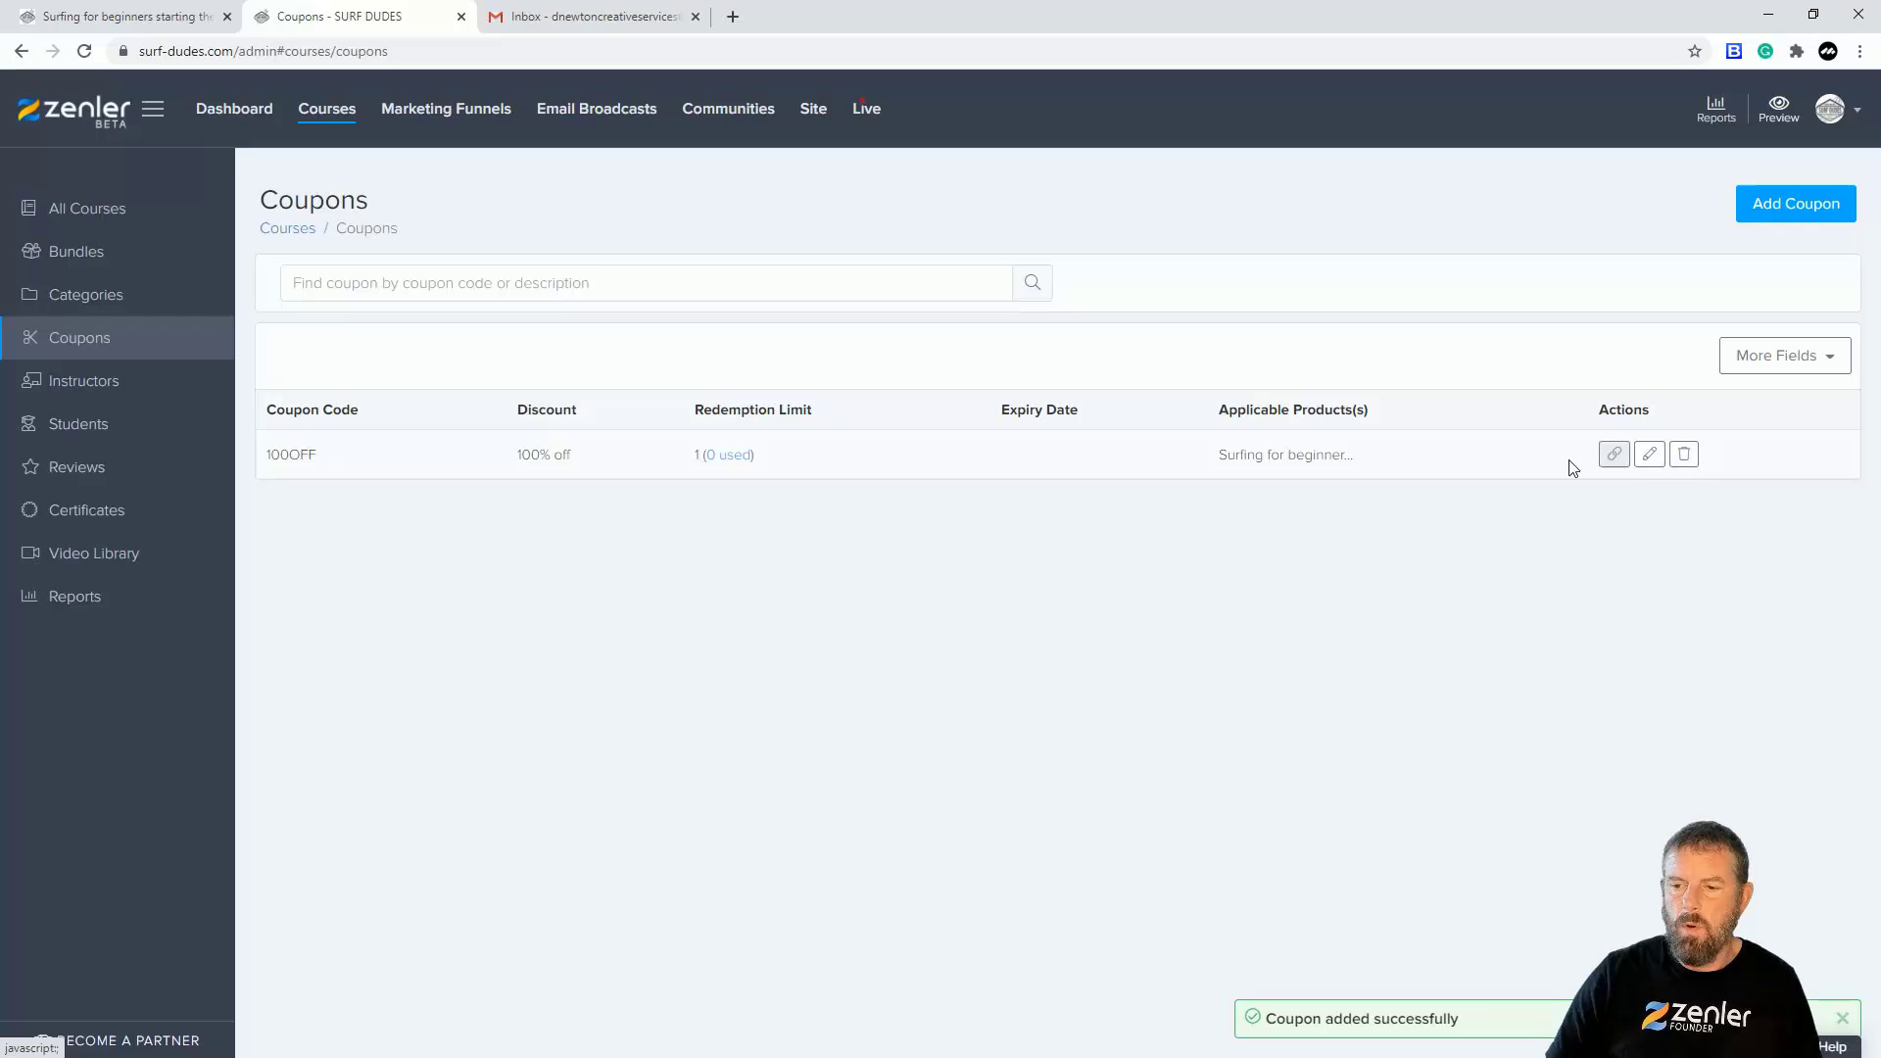
# Step: Copy the link of the 100OFF coupon for the surfing course
pyautogui.click(1613, 453)
pyautogui.click(1322, 228)
pyautogui.click(1363, 120)
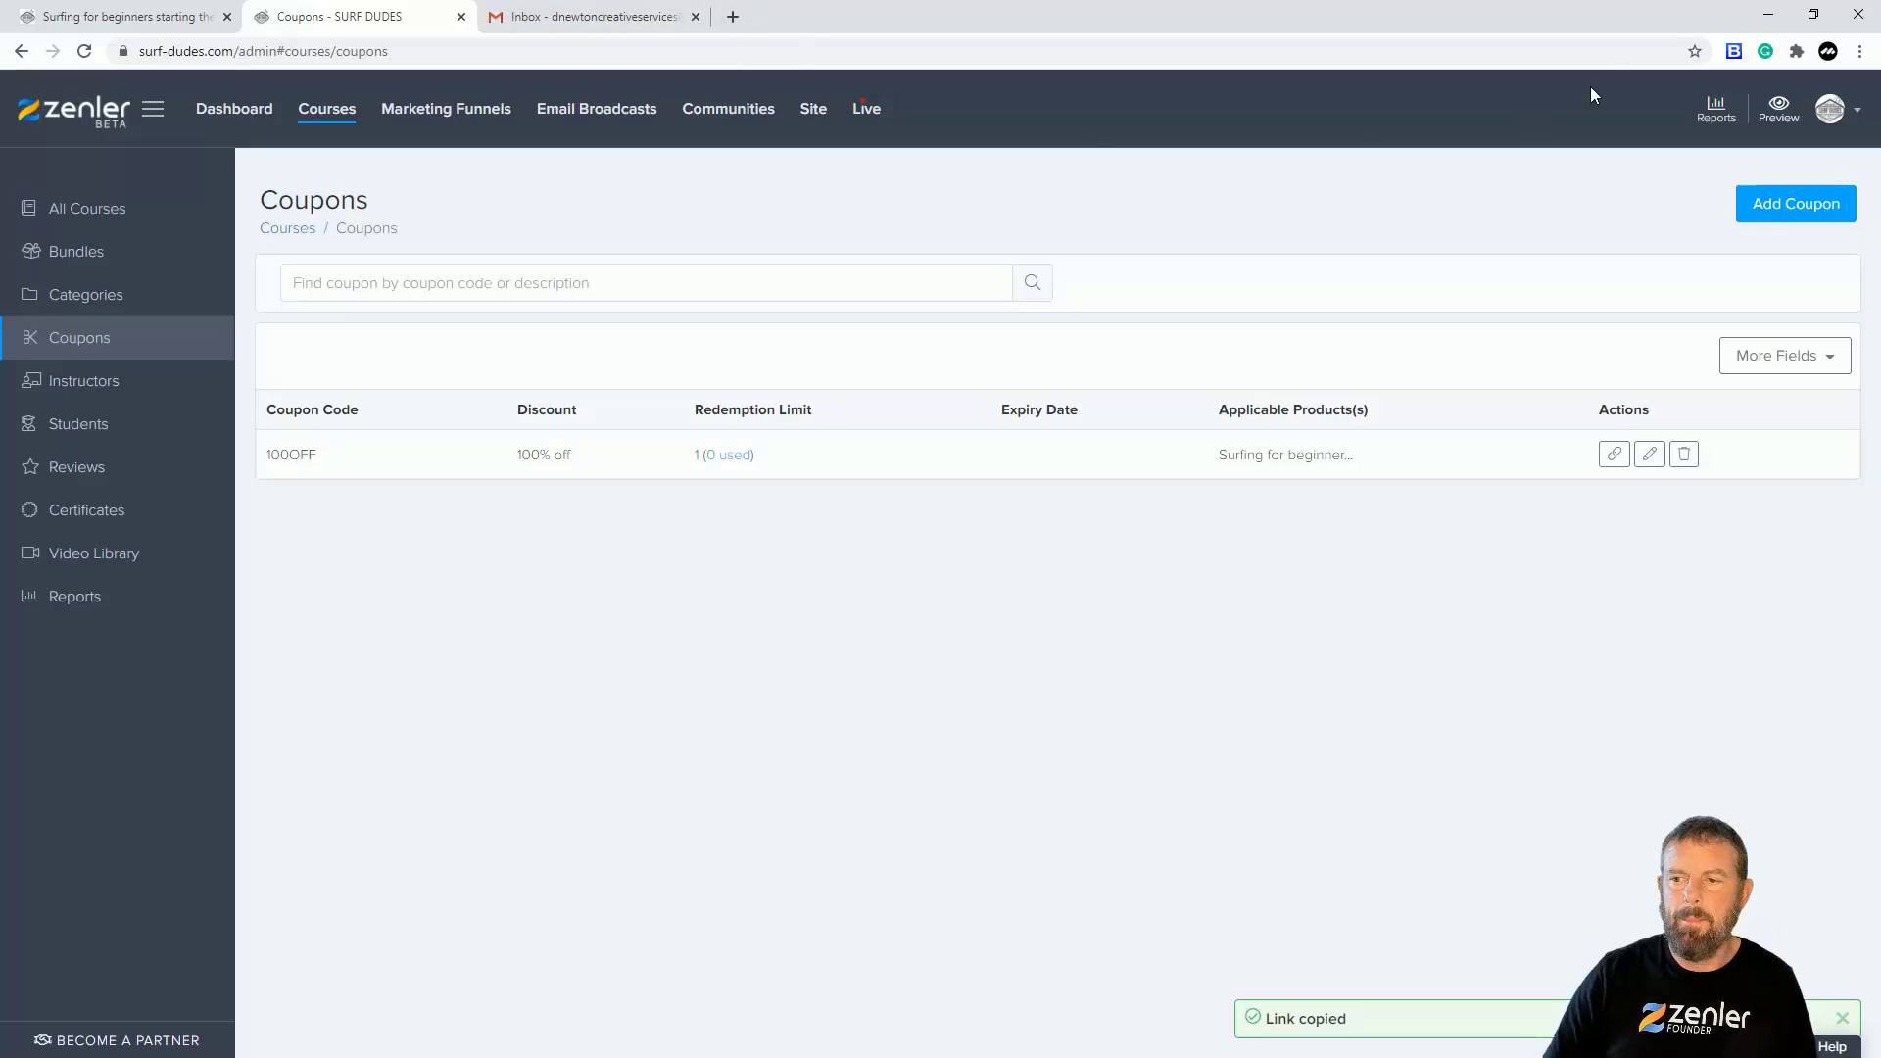
# Step: Open the copied 100OFF coupon link in a new incognito browser window
pyautogui.click(1859, 51)
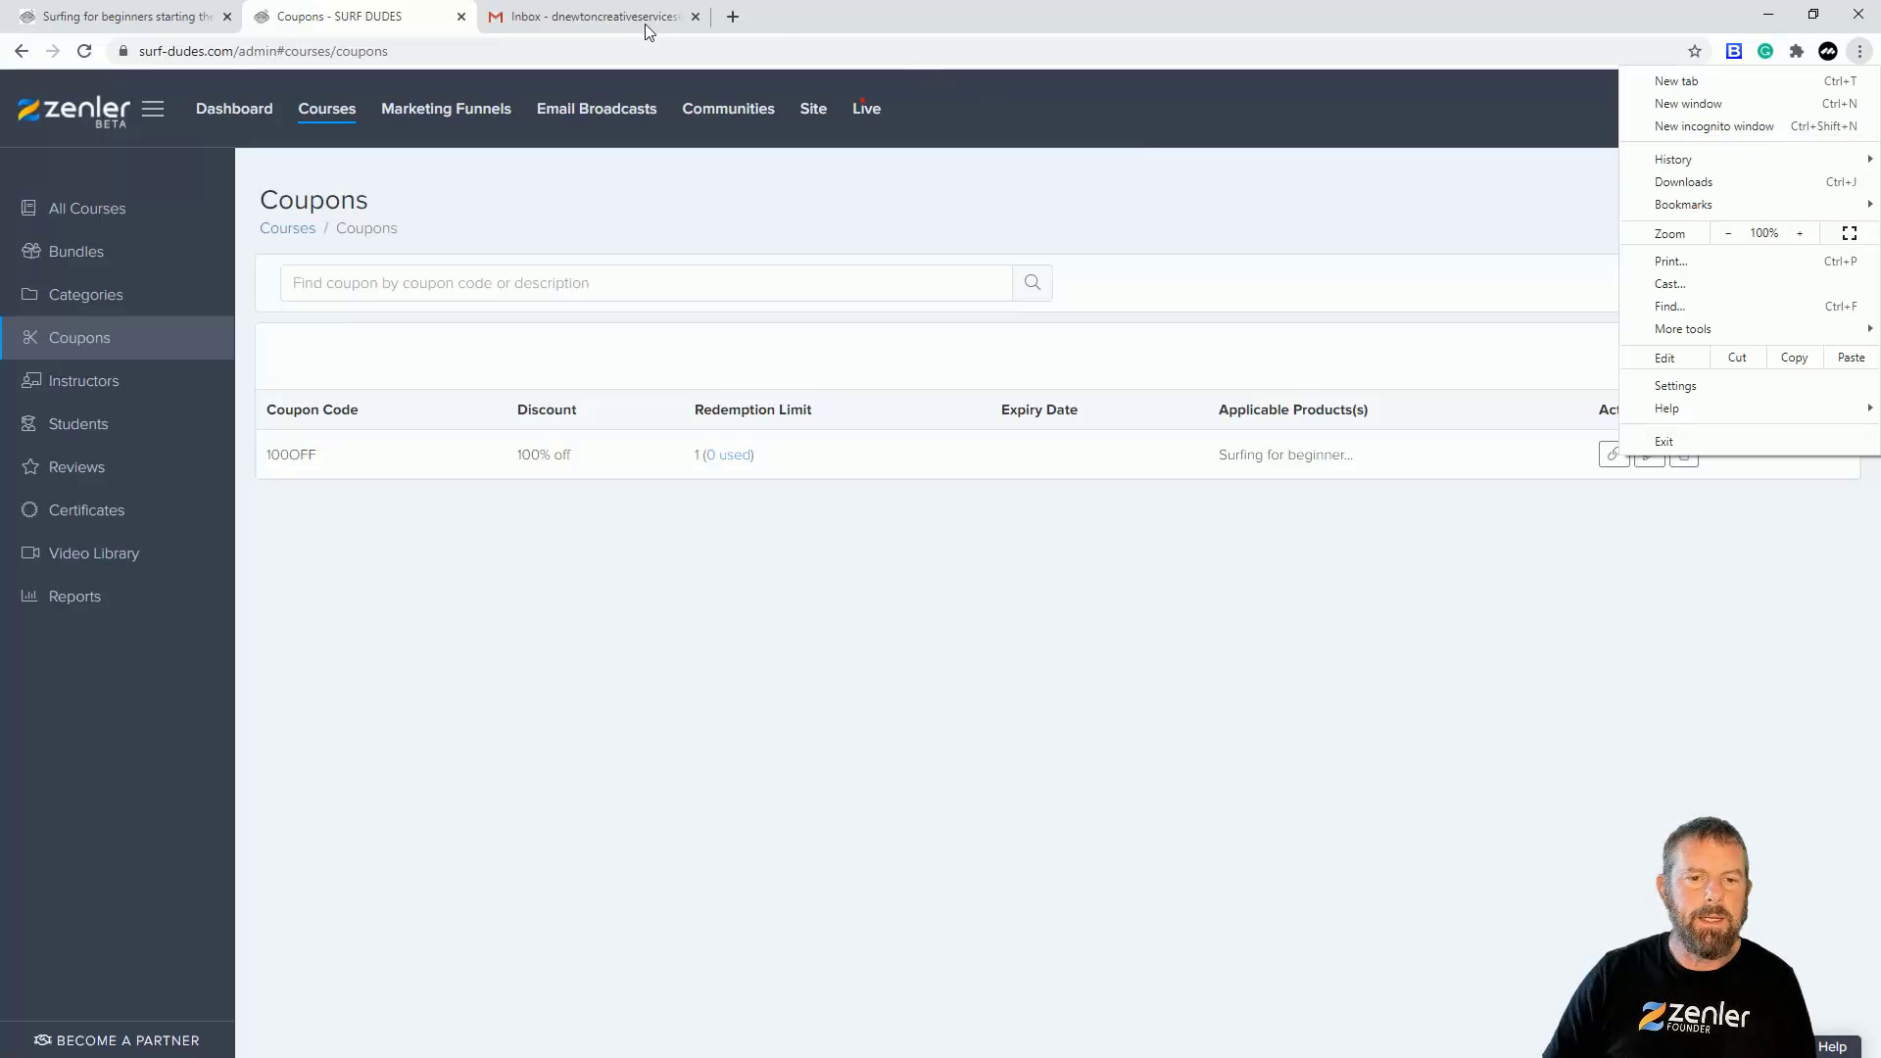
pyautogui.click(1724, 128)
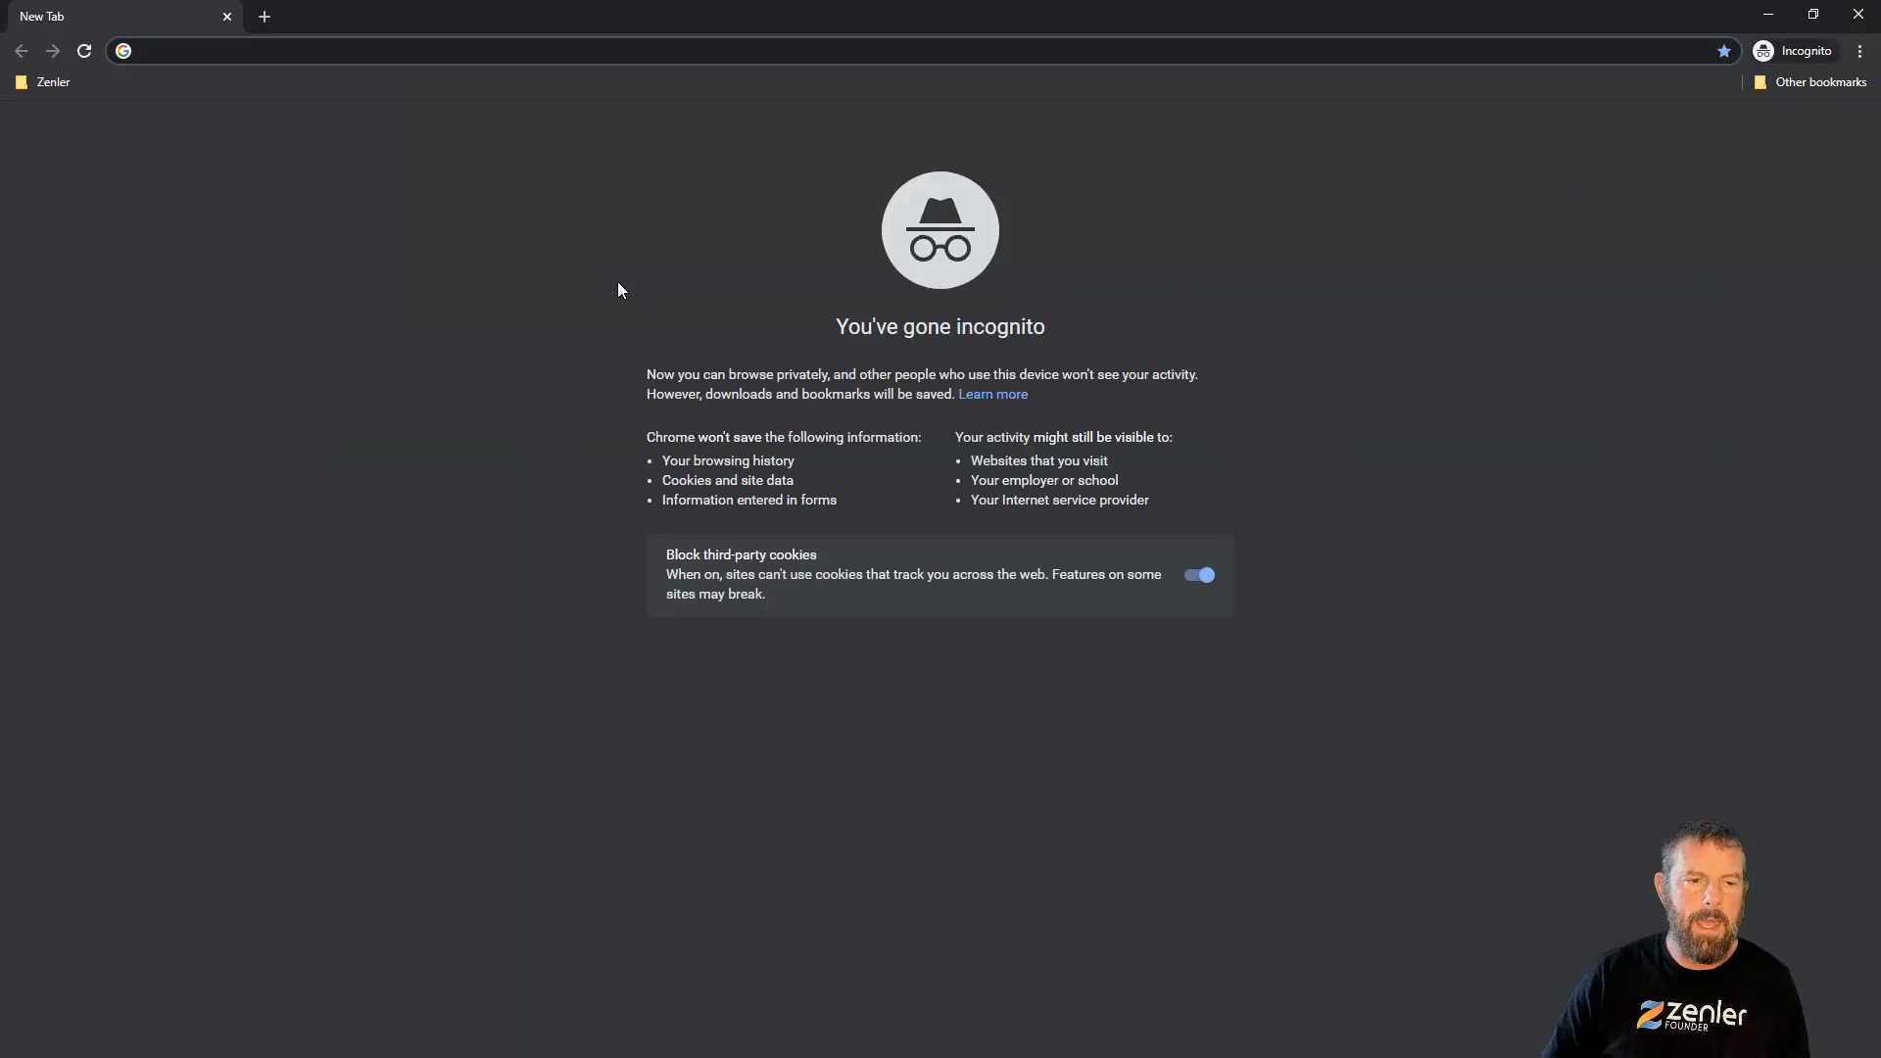
pyautogui.hotkey('ctrl', 'v')
pyautogui.press('Return')
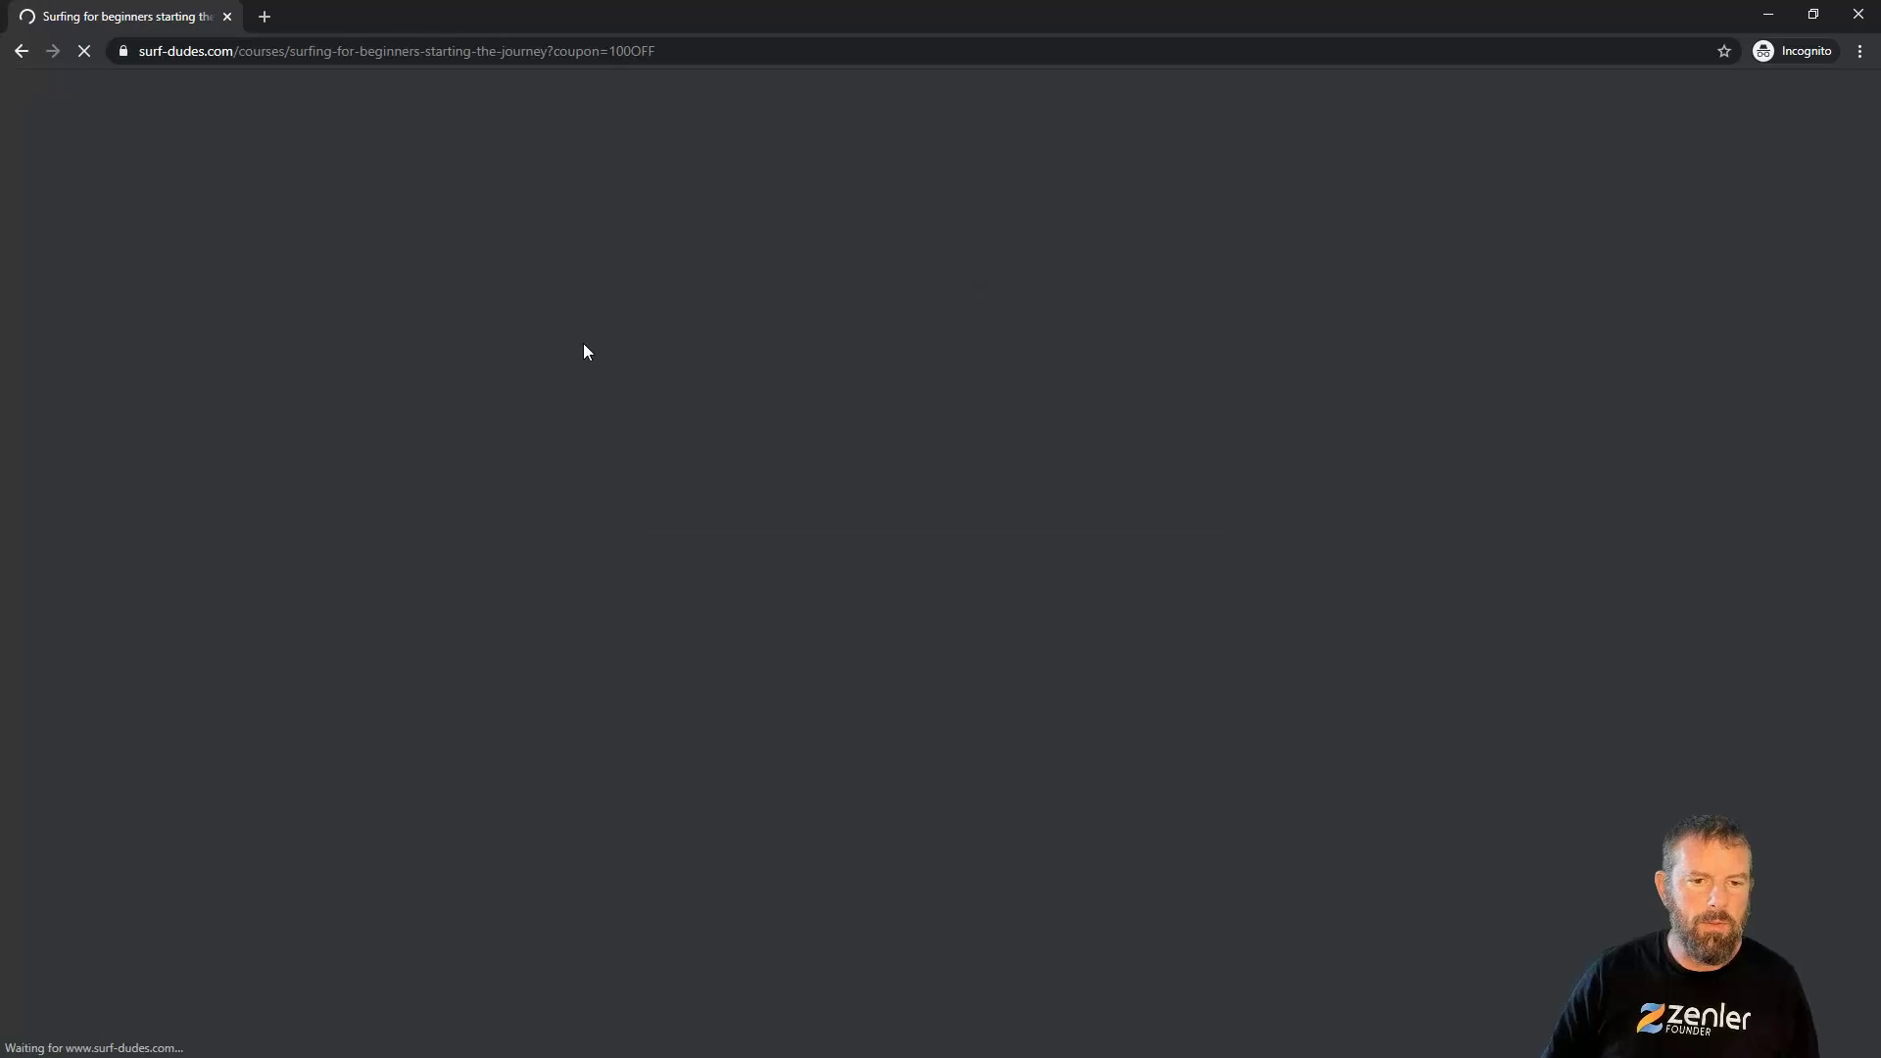
# Step: Start enrolling in the surfing course from its sales page and view the checkout's order summary with the coupon
pyautogui.scroll(-4, 911, 594)
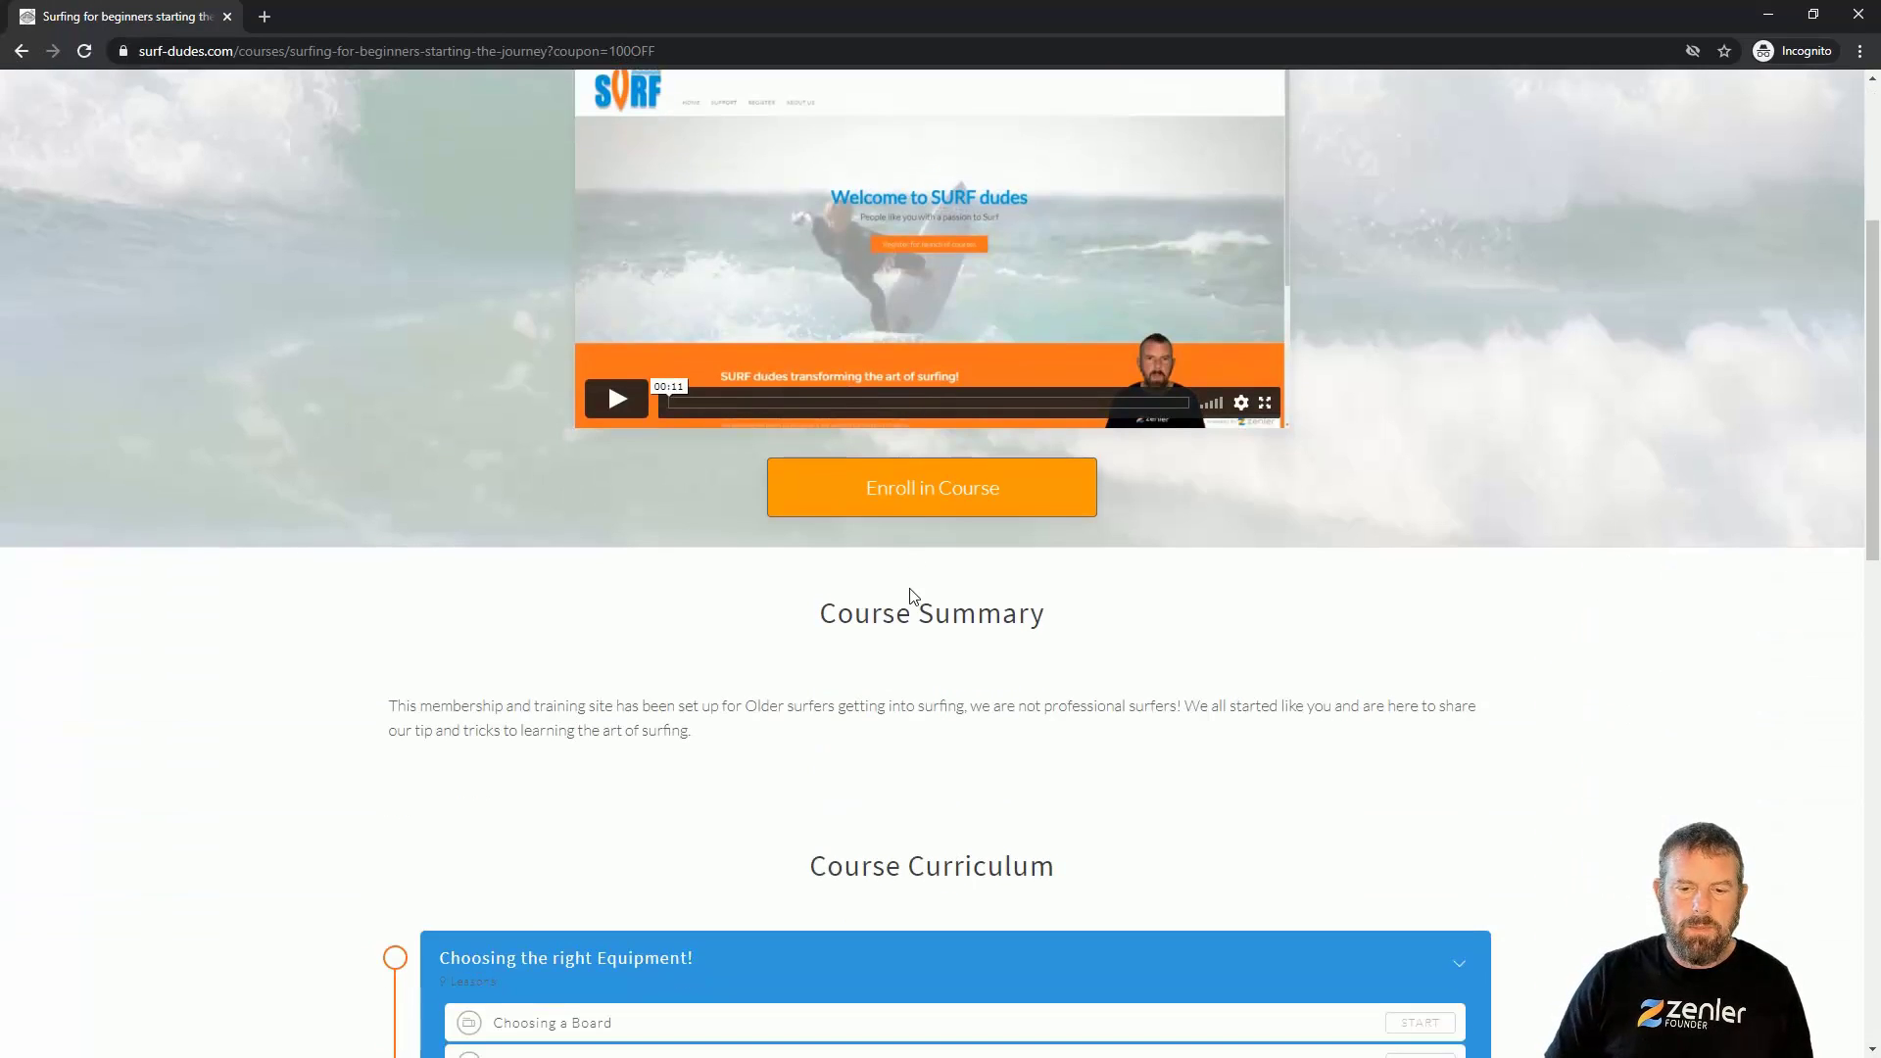
pyautogui.scroll(-4, 1028, 548)
pyautogui.scroll(4, 1008, 563)
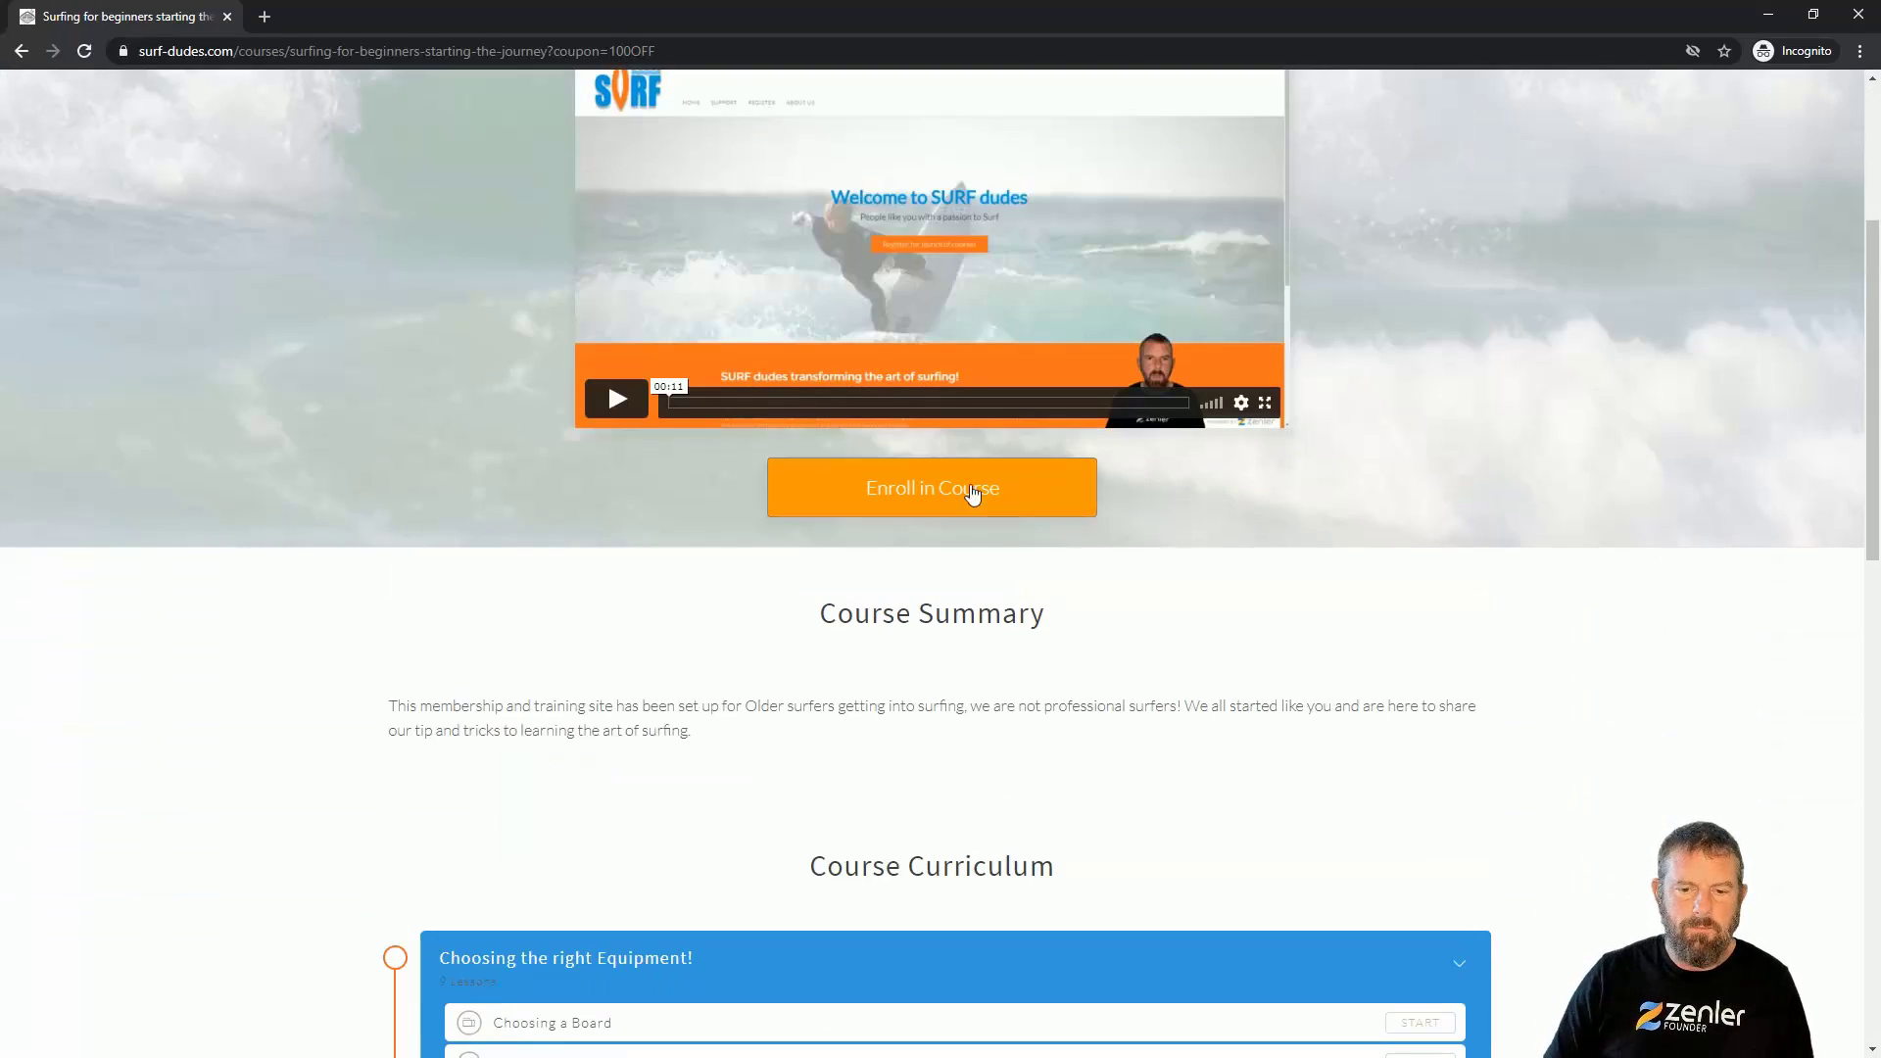
pyautogui.click(906, 489)
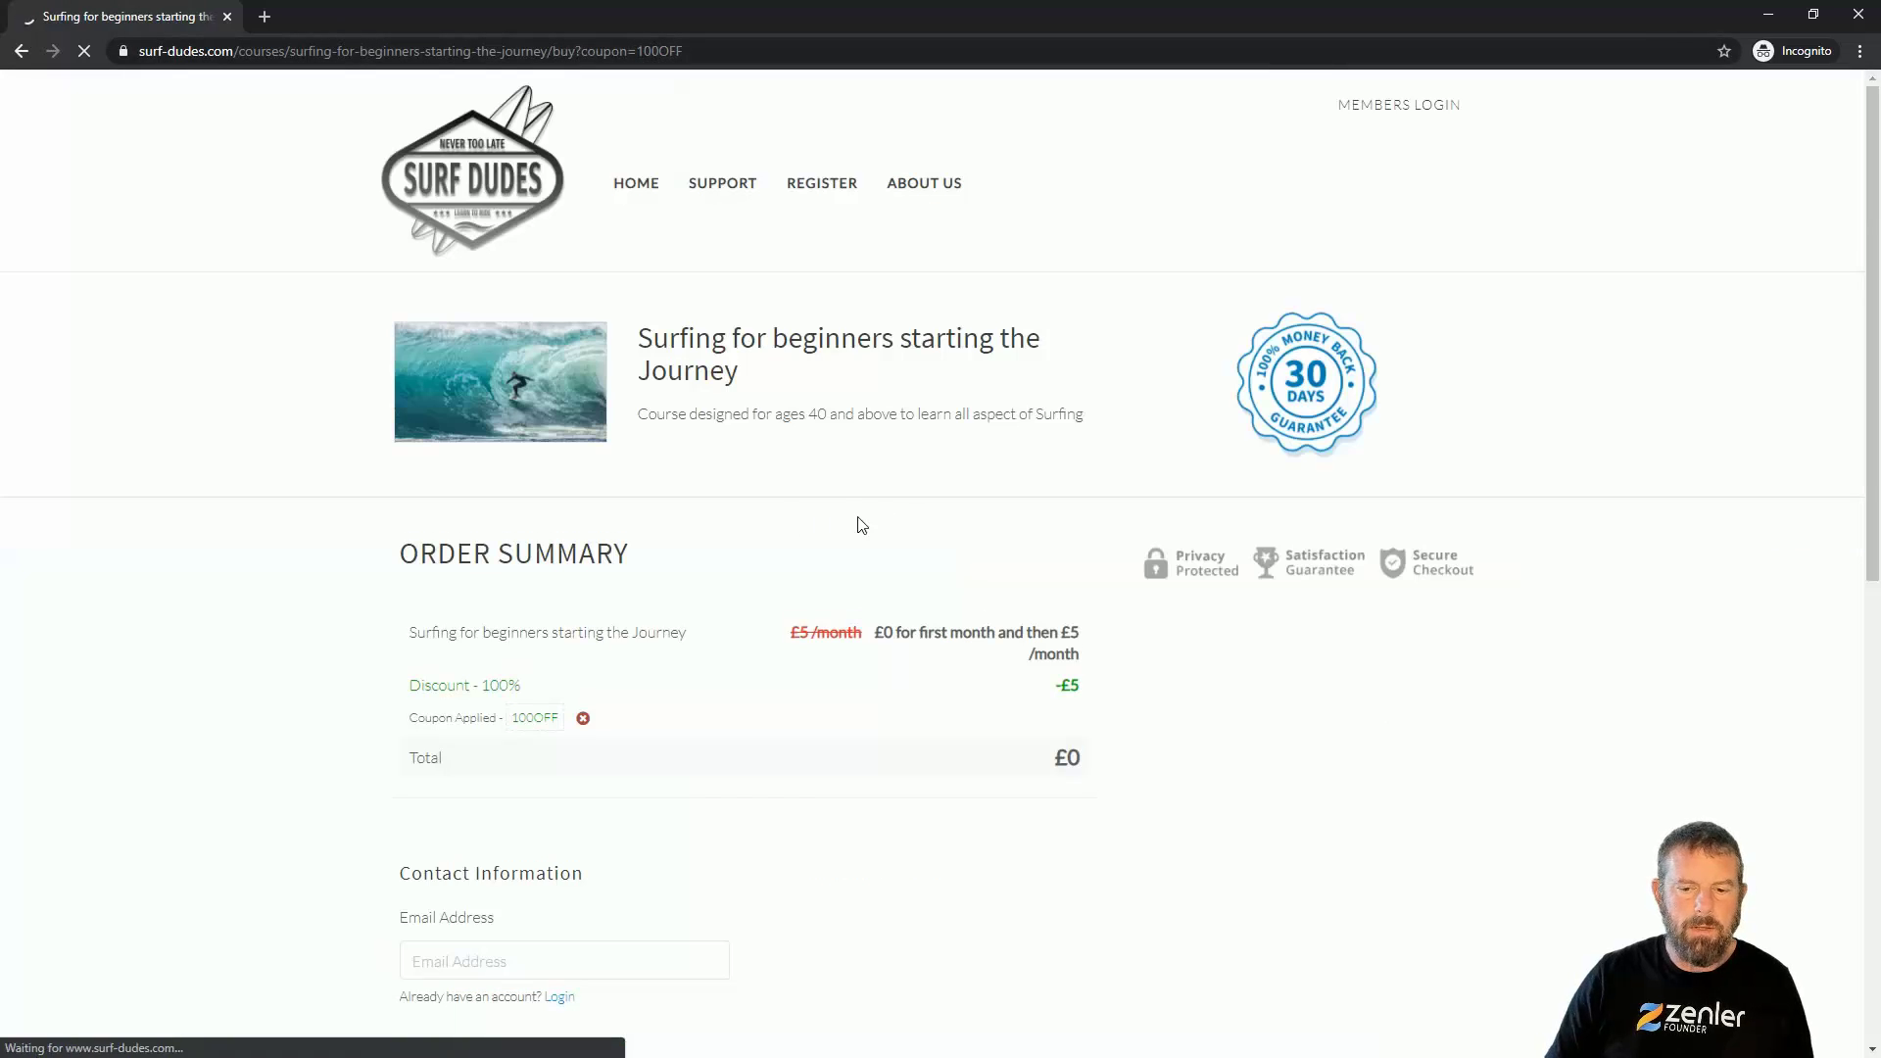
pyautogui.scroll(-3, 914, 619)
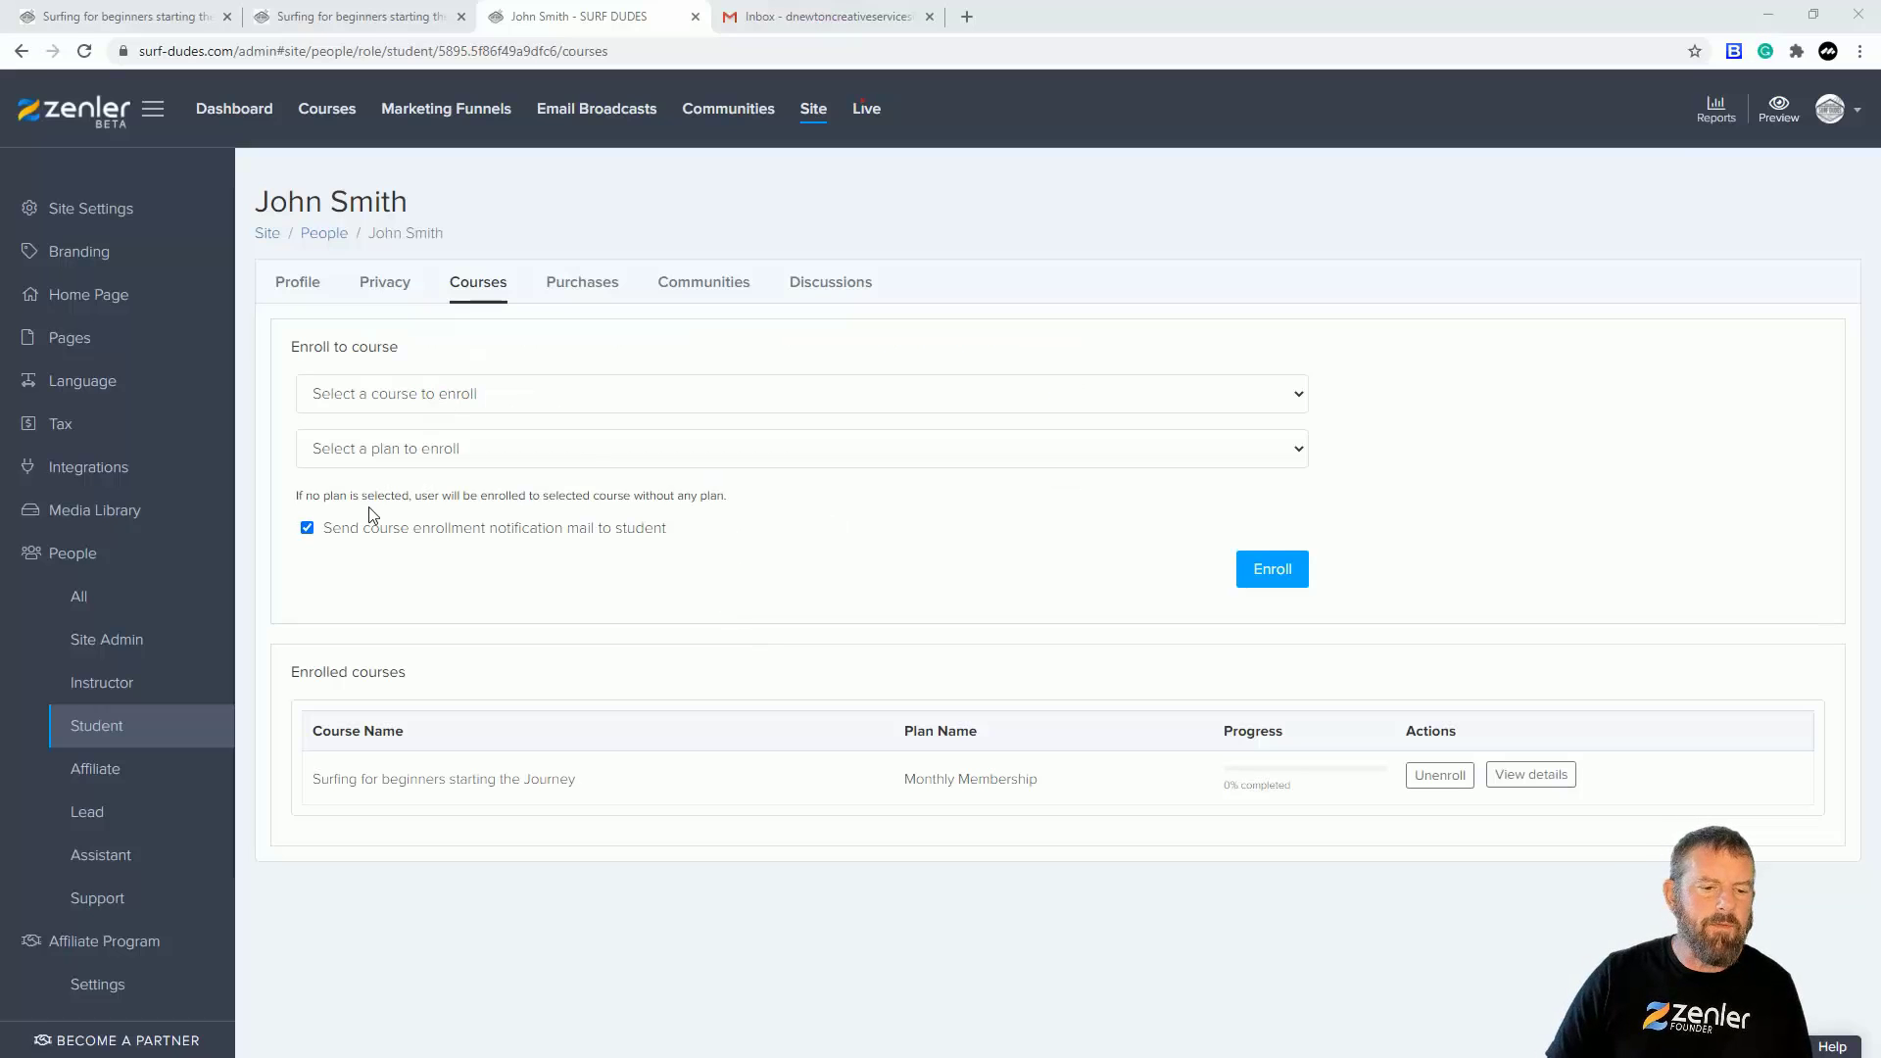
# Step: Open the newly enrolled student's record from the Student list in the site admin and view their enrolled courses
pyautogui.click(130, 732)
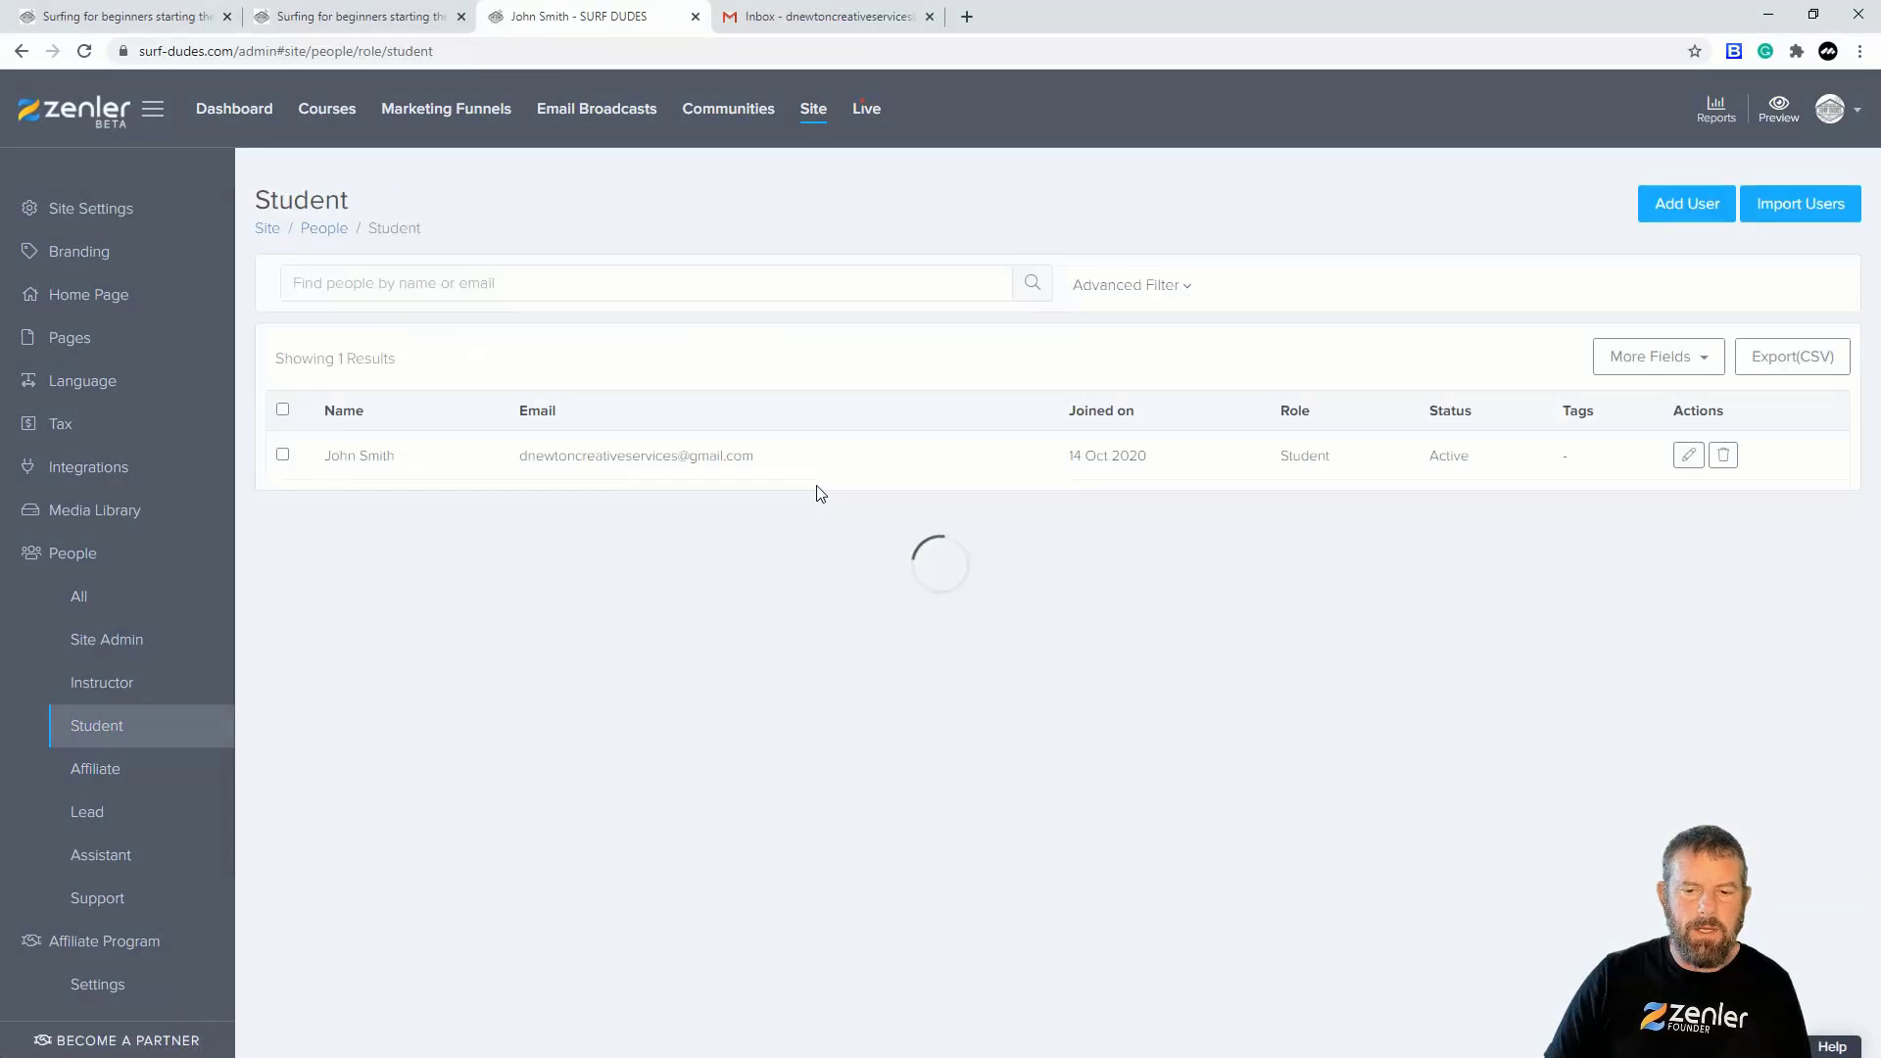
pyautogui.click(1681, 458)
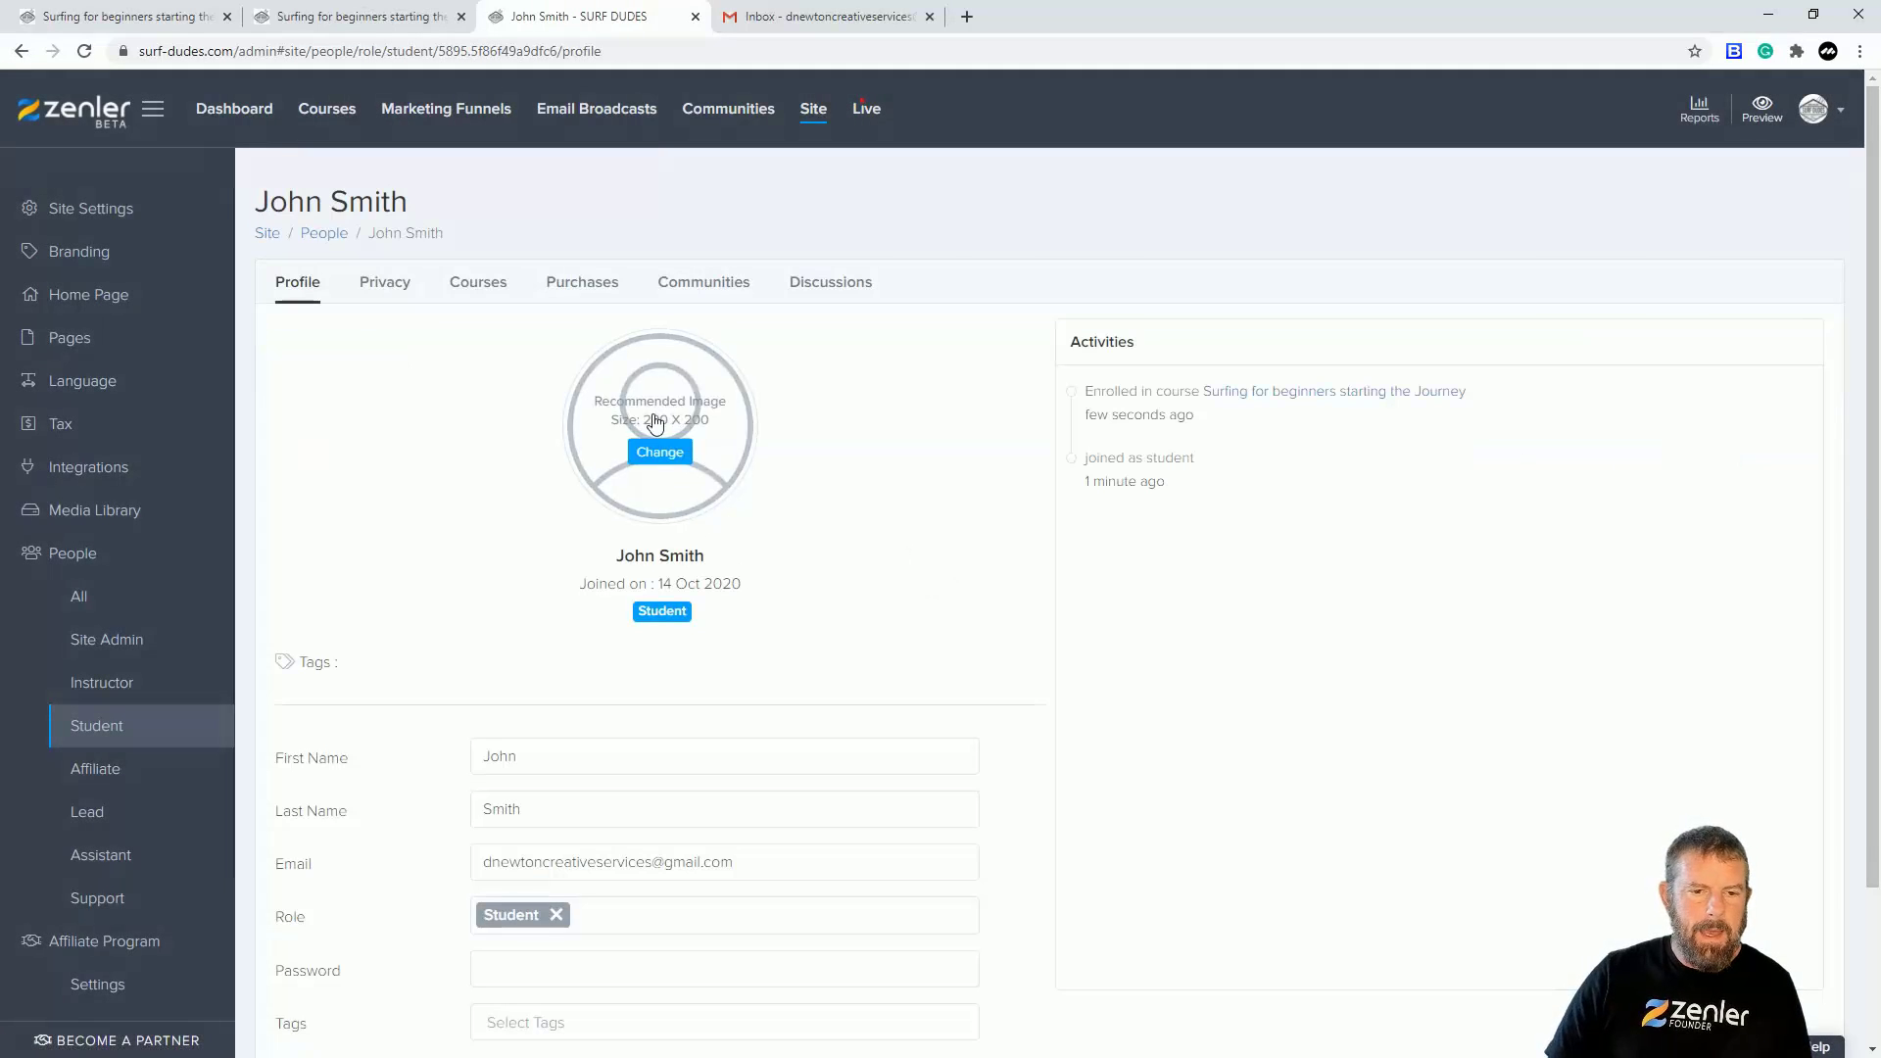
pyautogui.click(485, 290)
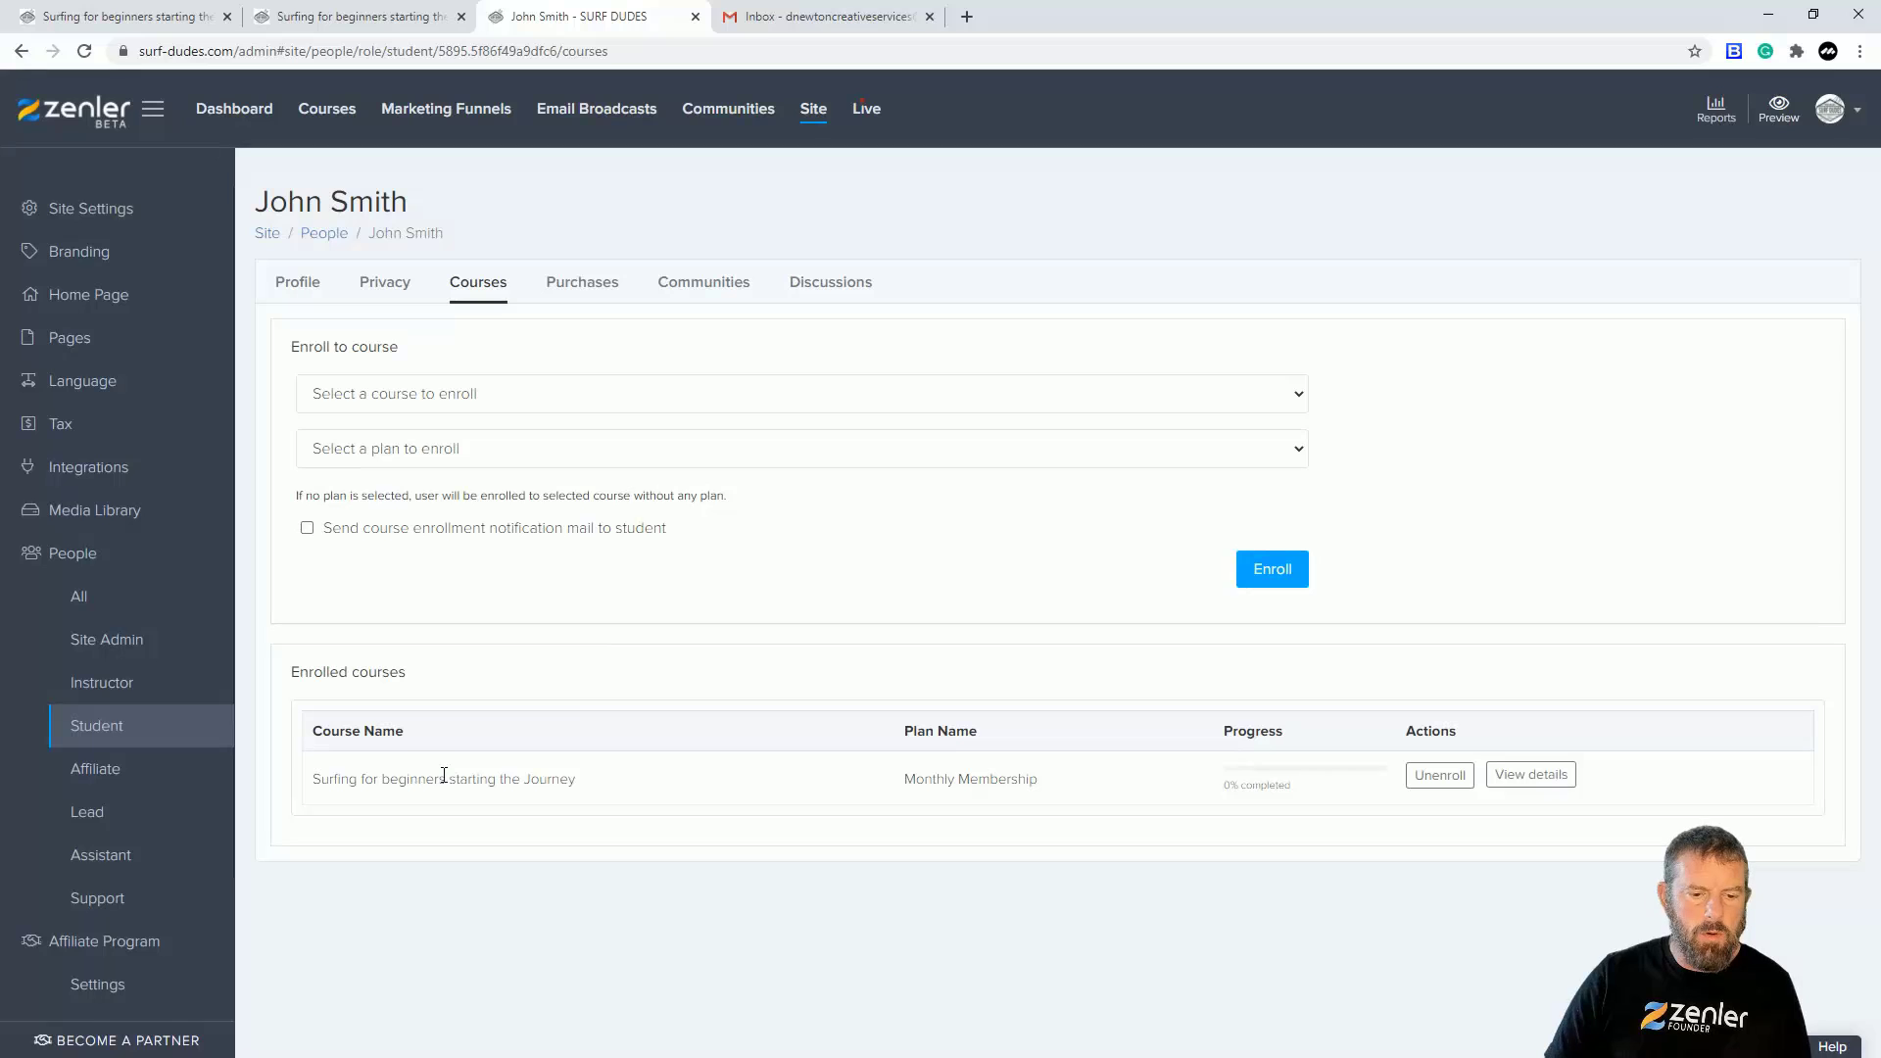
# Step: Switch to Gmail, refresh the inbox and open the enrollment email for "Surfing for beginners starting the Journey"
pyautogui.click(790, 25)
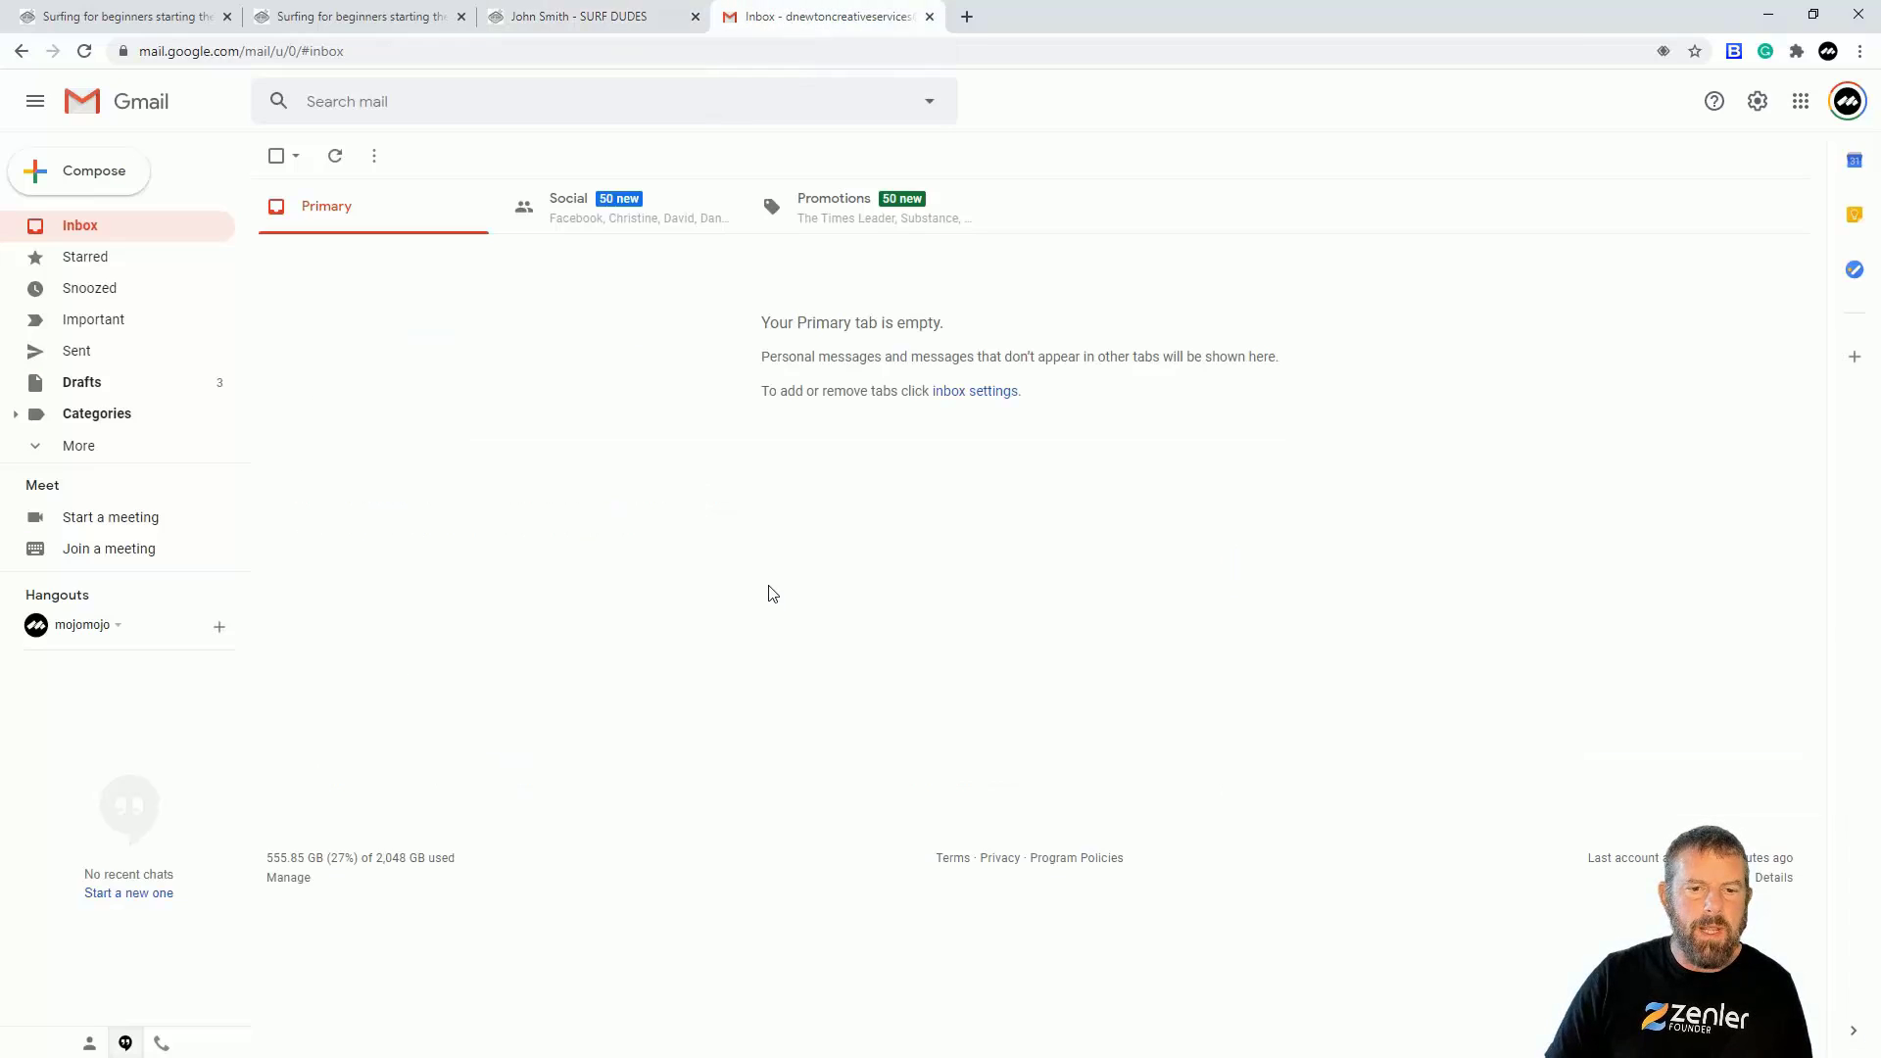
pyautogui.click(84, 51)
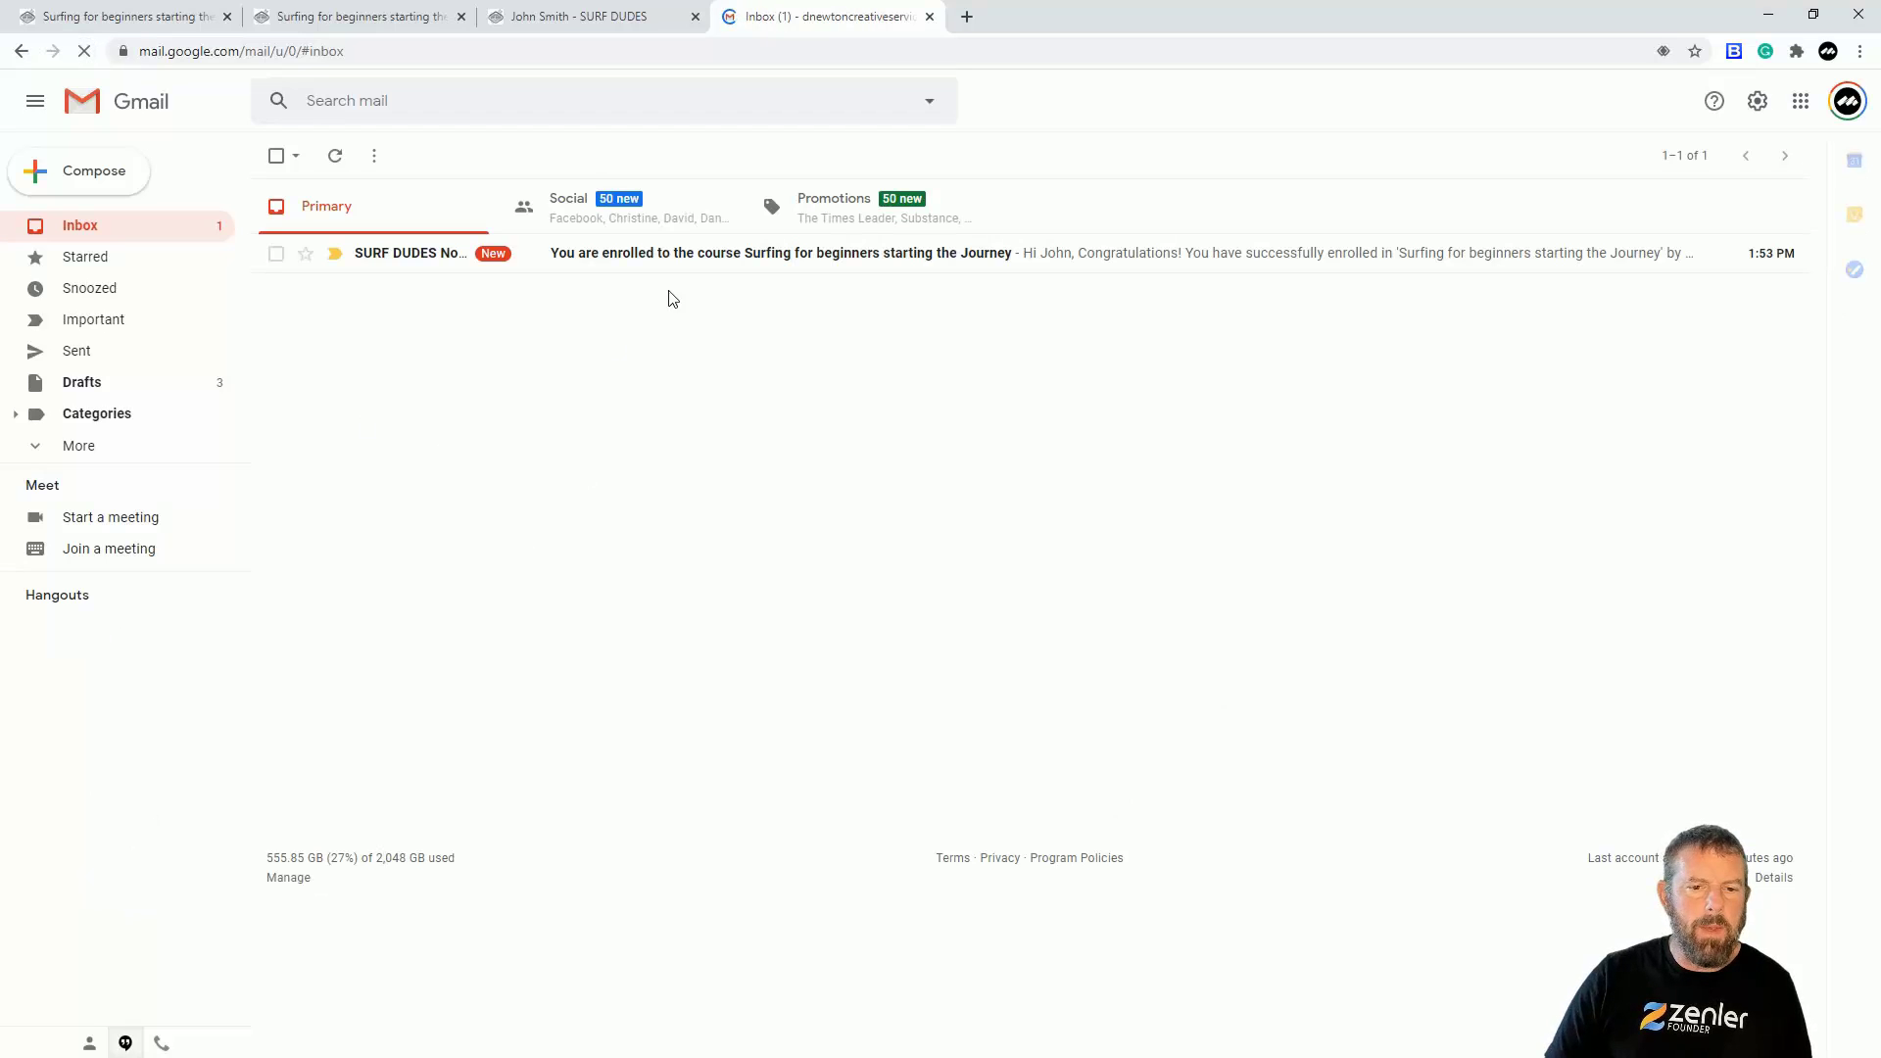
pyautogui.click(643, 263)
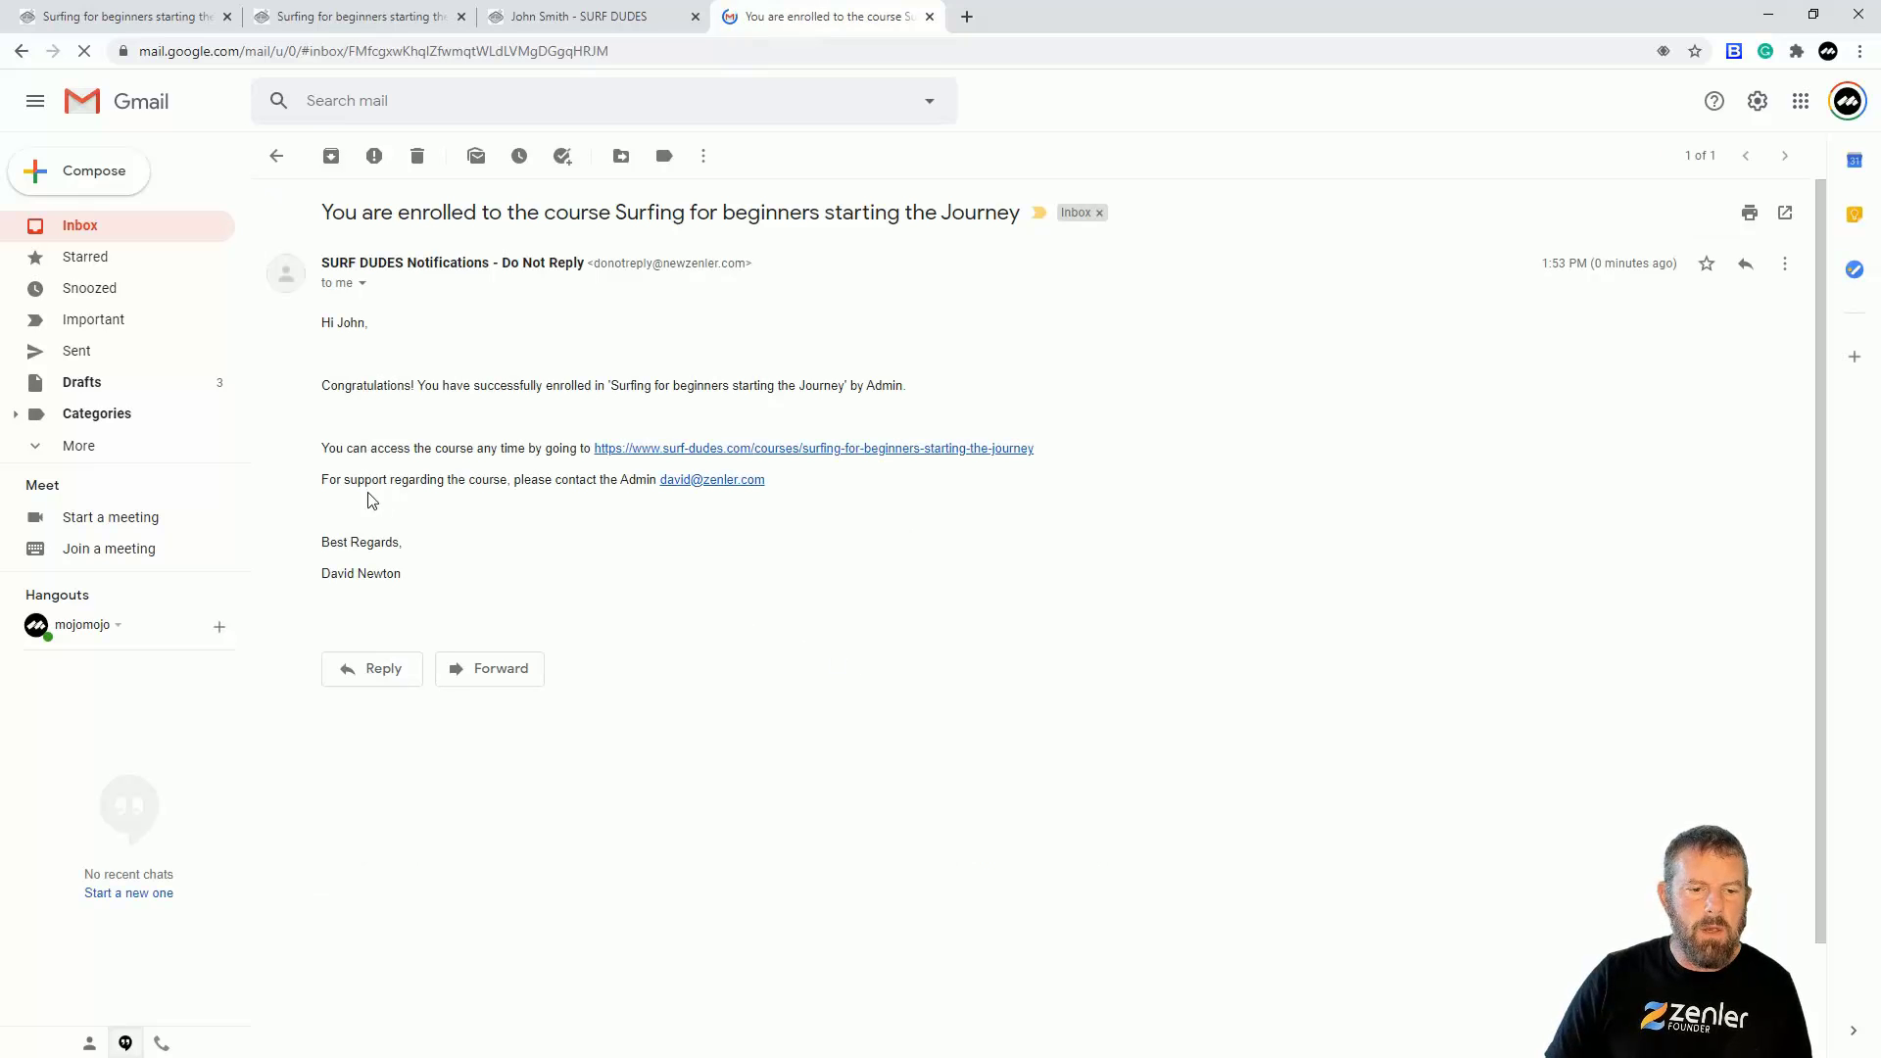
# Step: Check the enrollment email's greeting, course access link and support contact line
pyautogui.moveTo(356, 479); pyautogui.dragTo(595, 479)
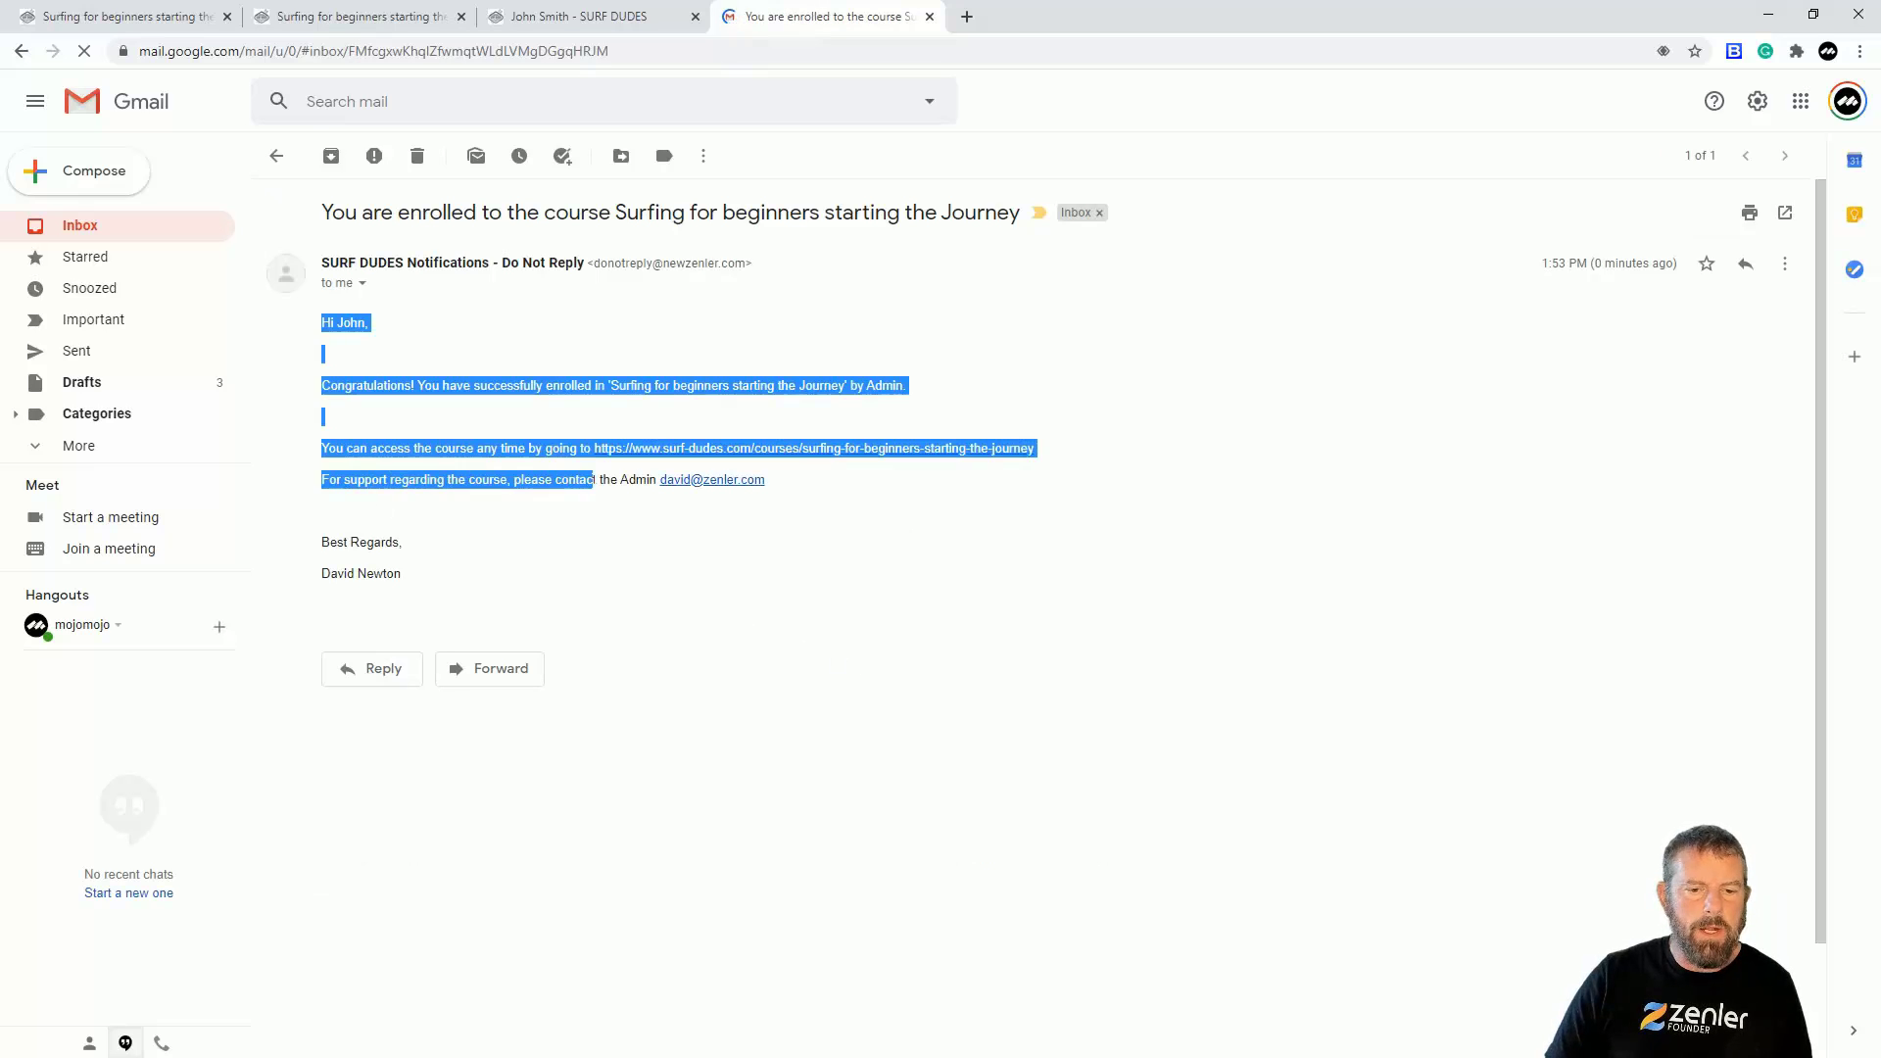
pyautogui.click(788, 498)
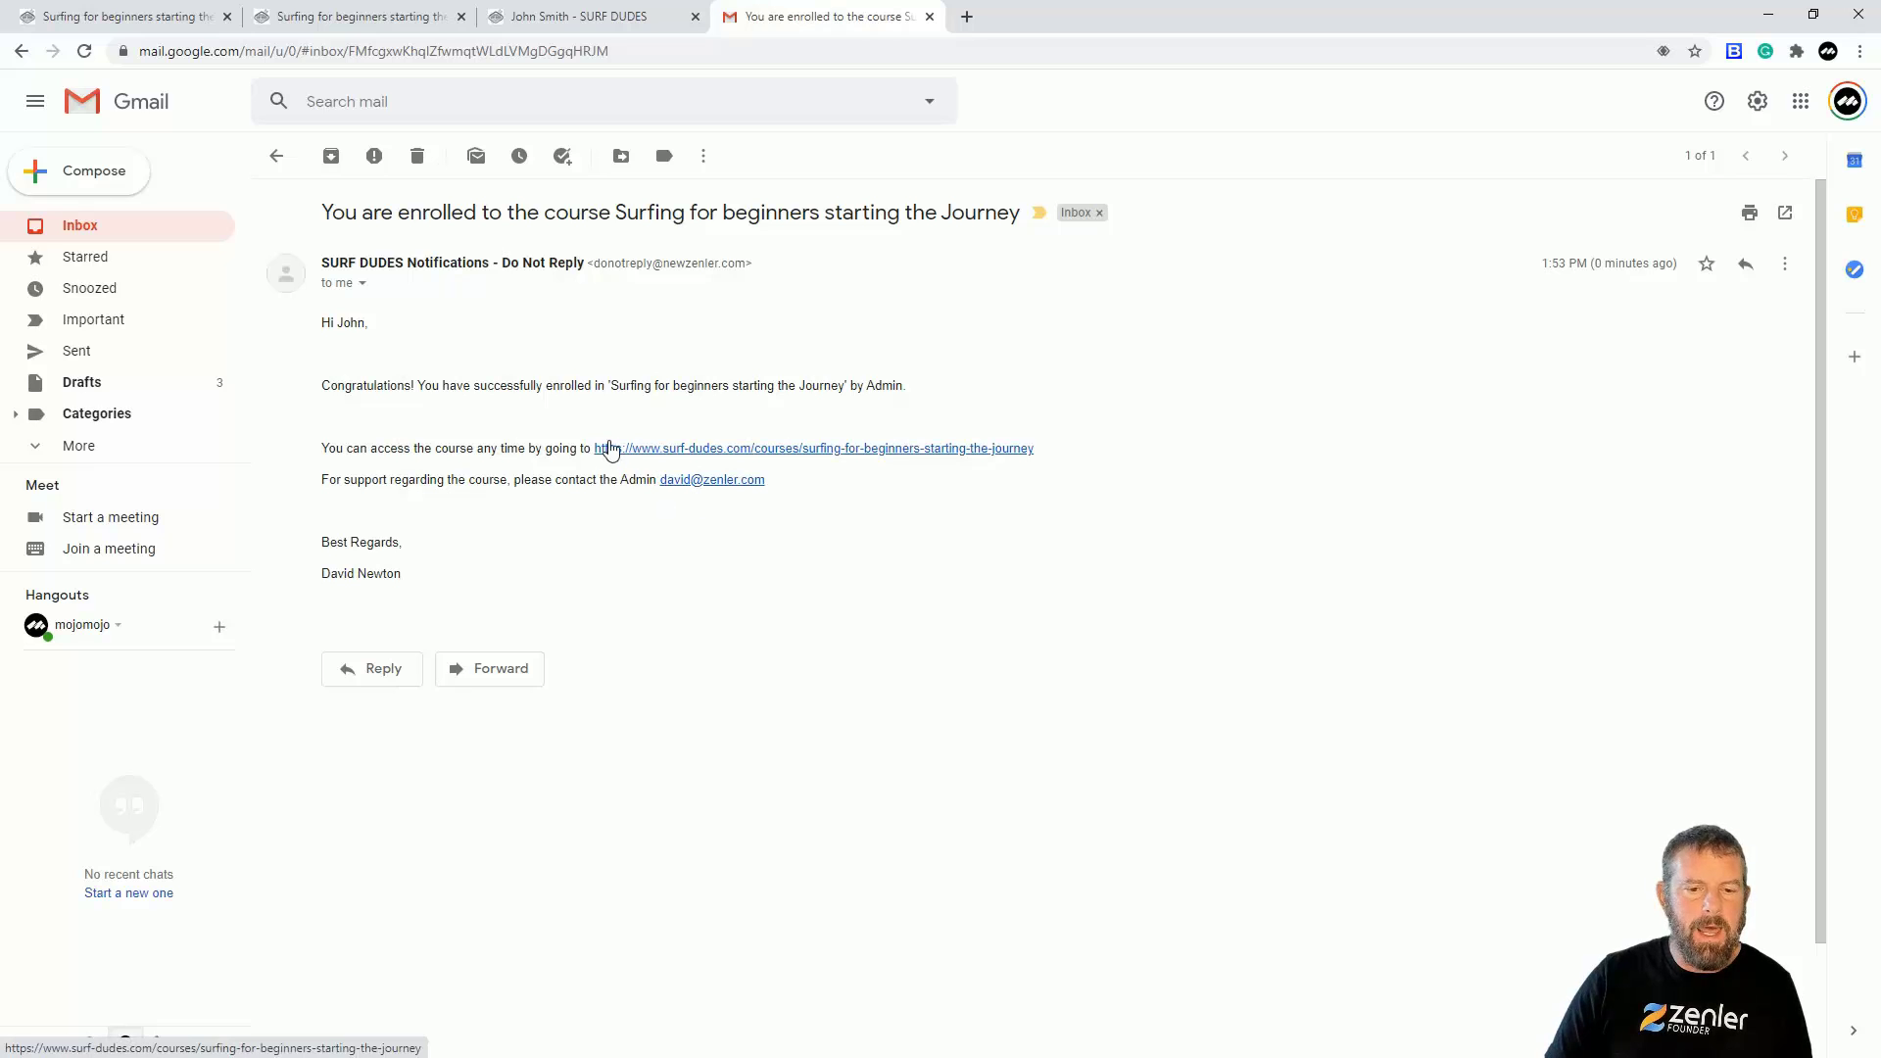
pyautogui.moveTo(460, 448); pyautogui.dragTo(535, 444)
pyautogui.moveTo(403, 448); pyautogui.dragTo(1121, 454)
pyautogui.click(875, 508)
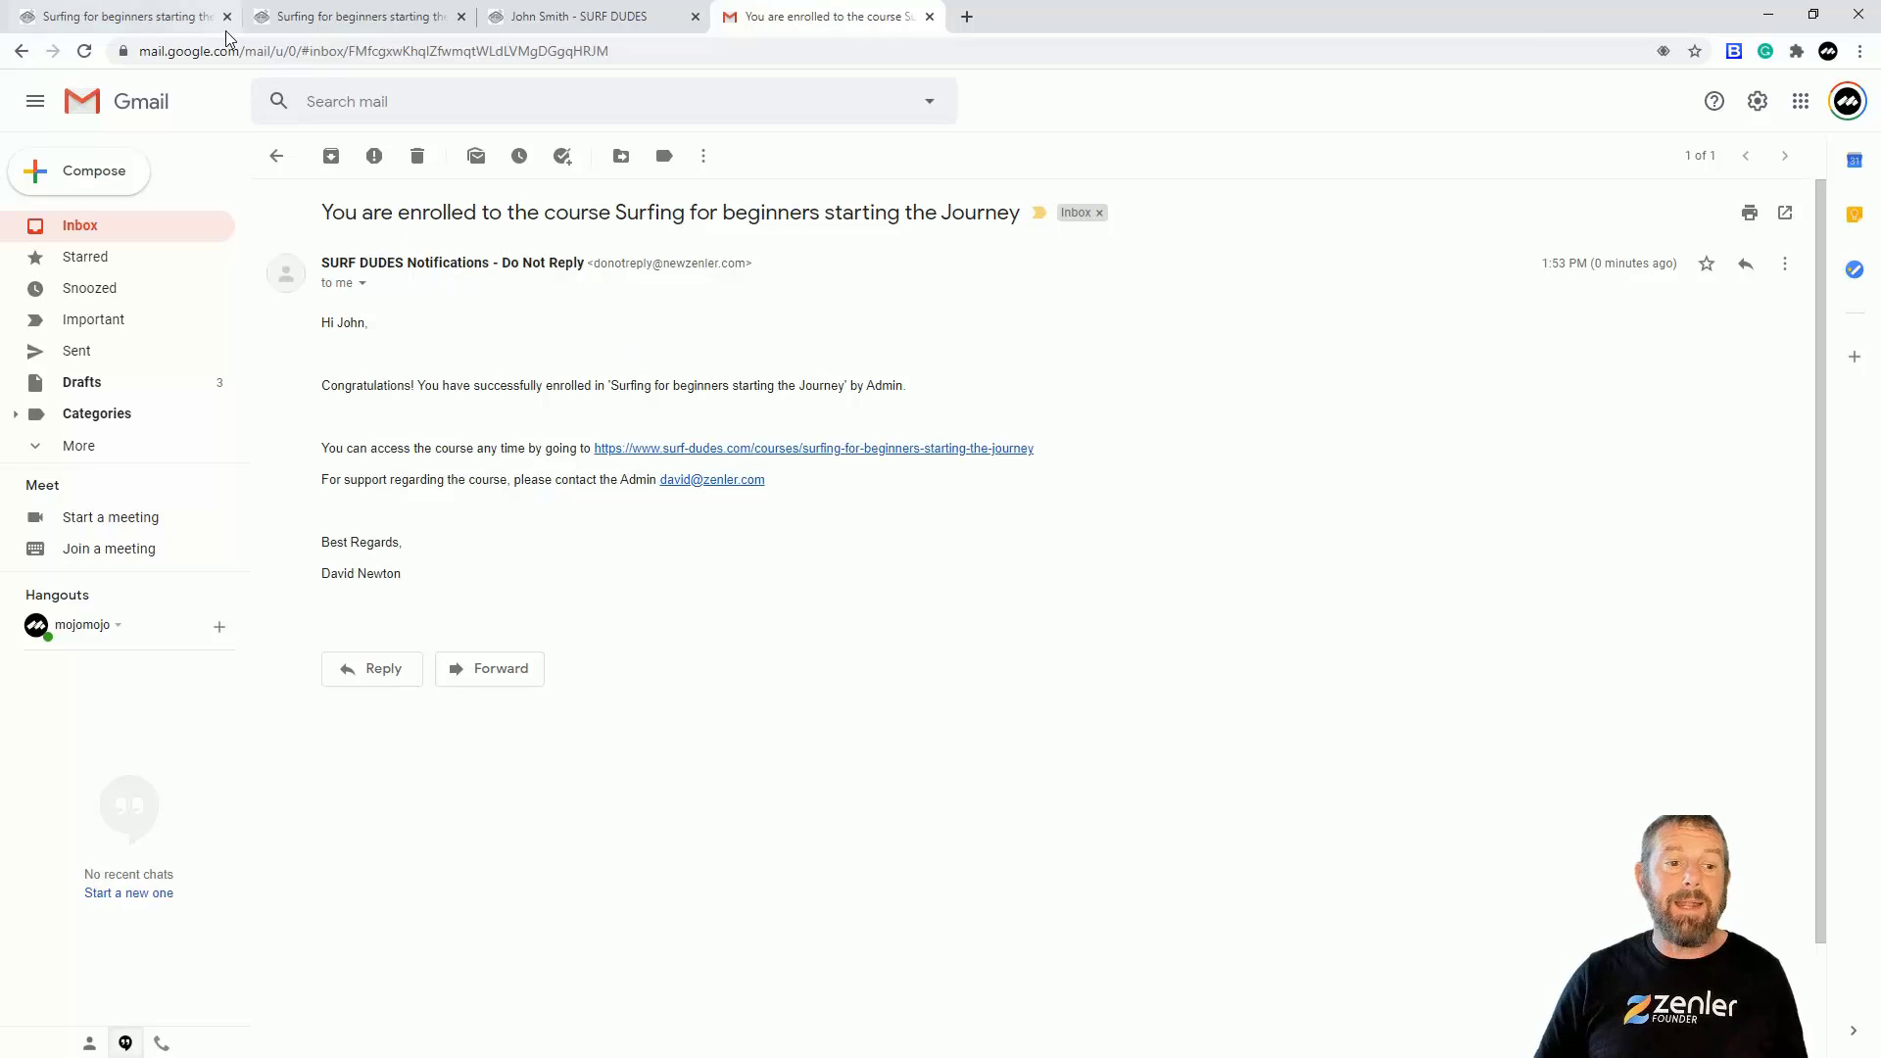
# Step: Switch back to the Zenler admin and check the Site Admin entry in the site's People settings
pyautogui.click(284, 18)
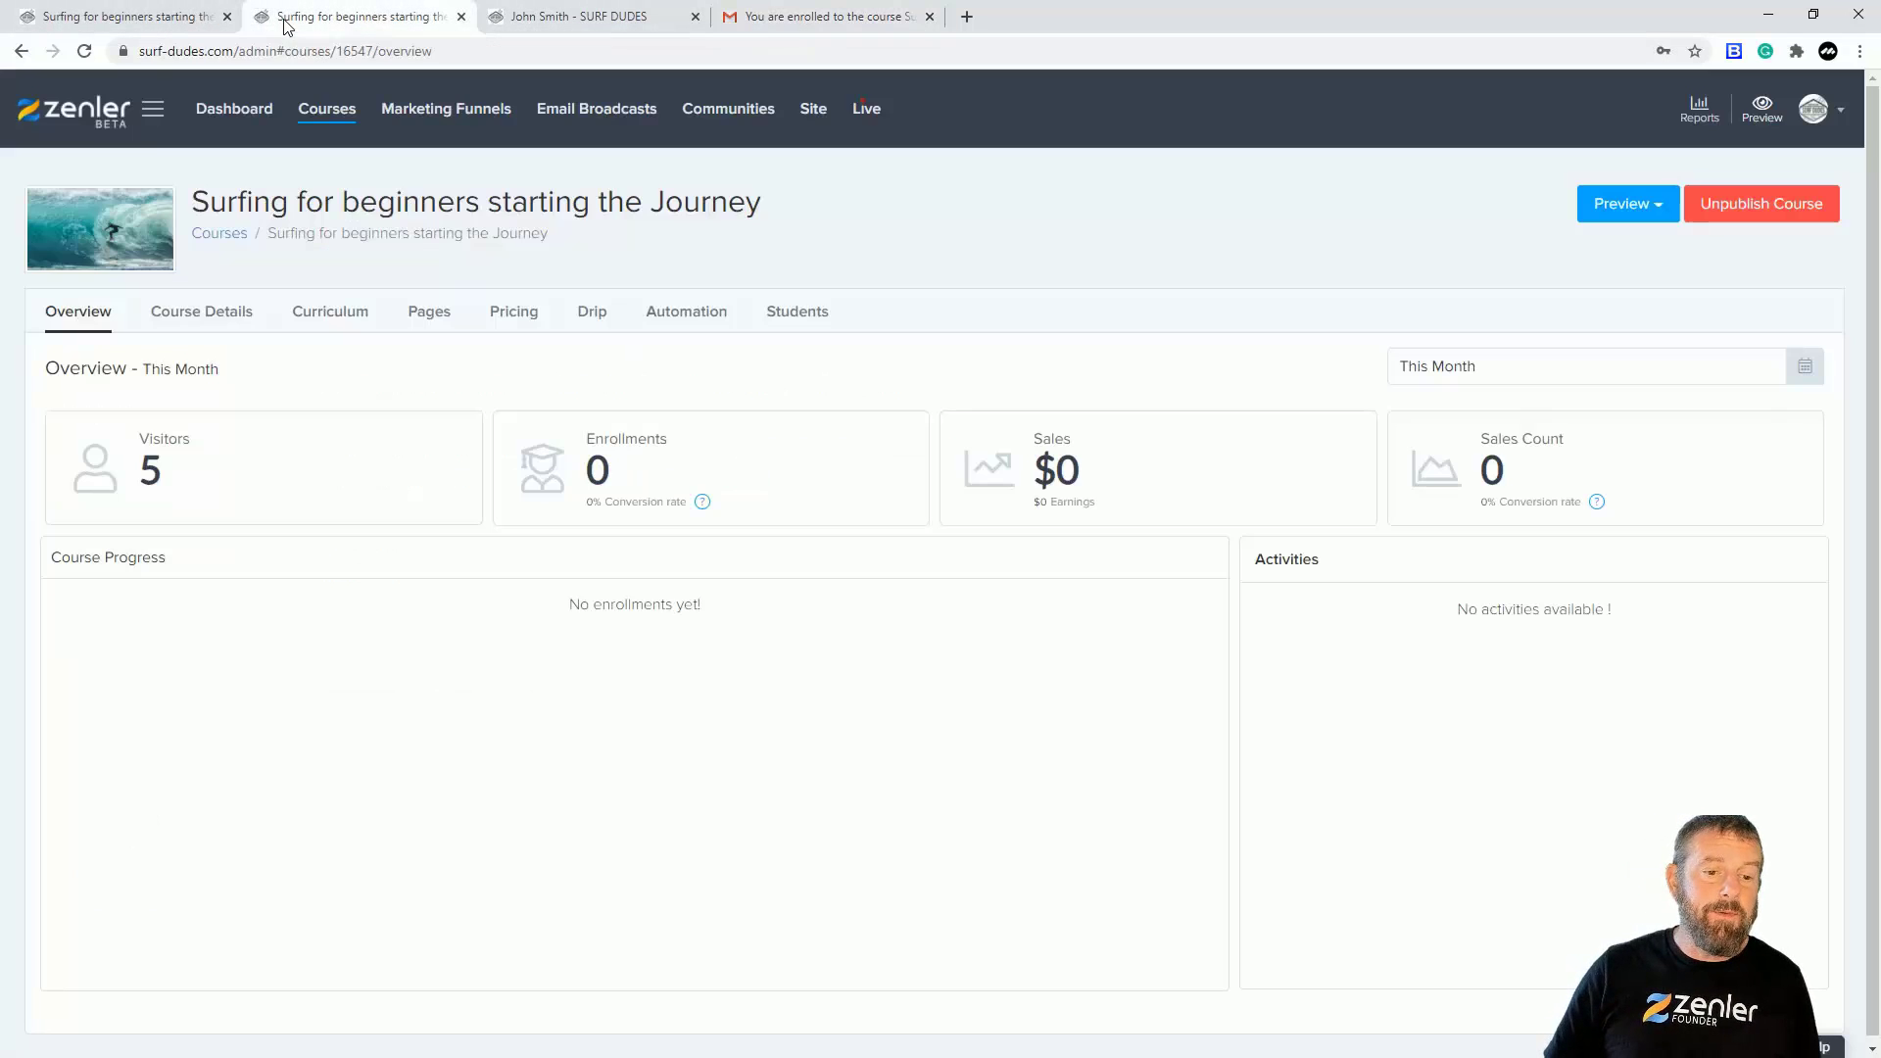
pyautogui.click(159, 25)
pyautogui.click(360, 28)
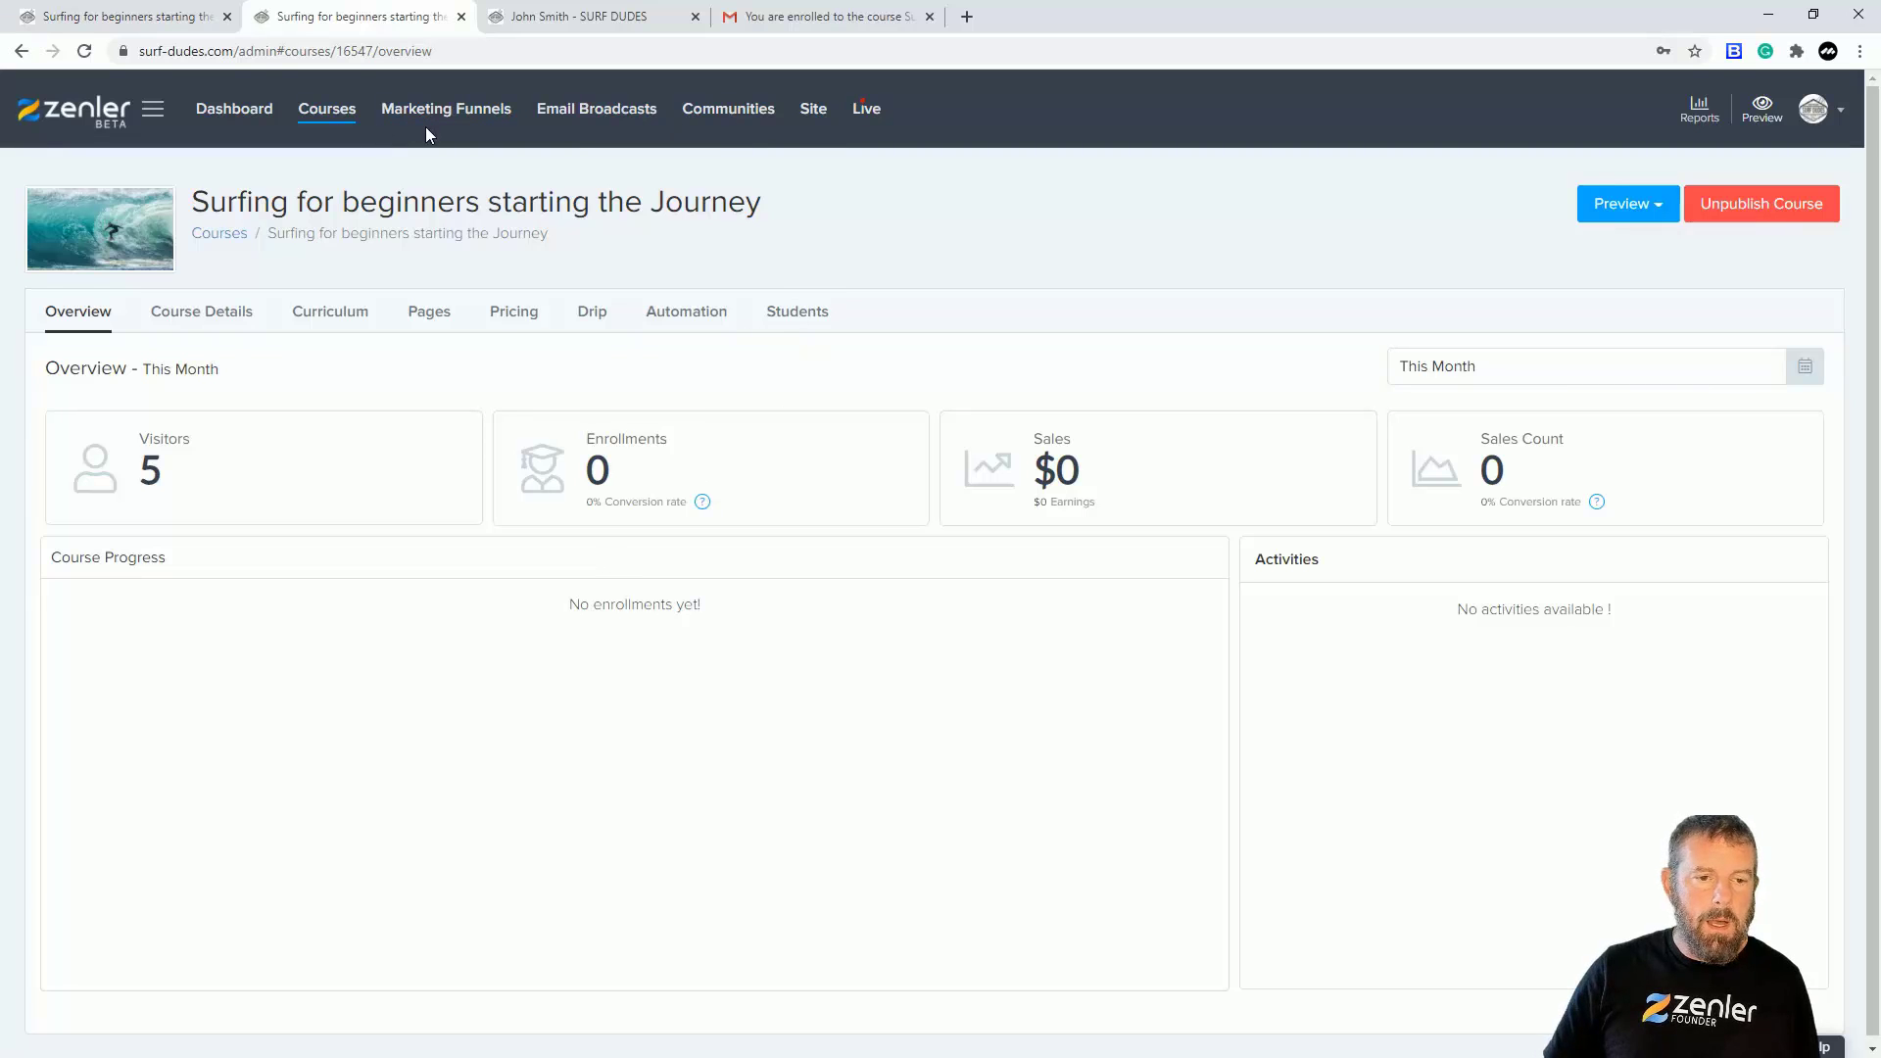
pyautogui.click(811, 111)
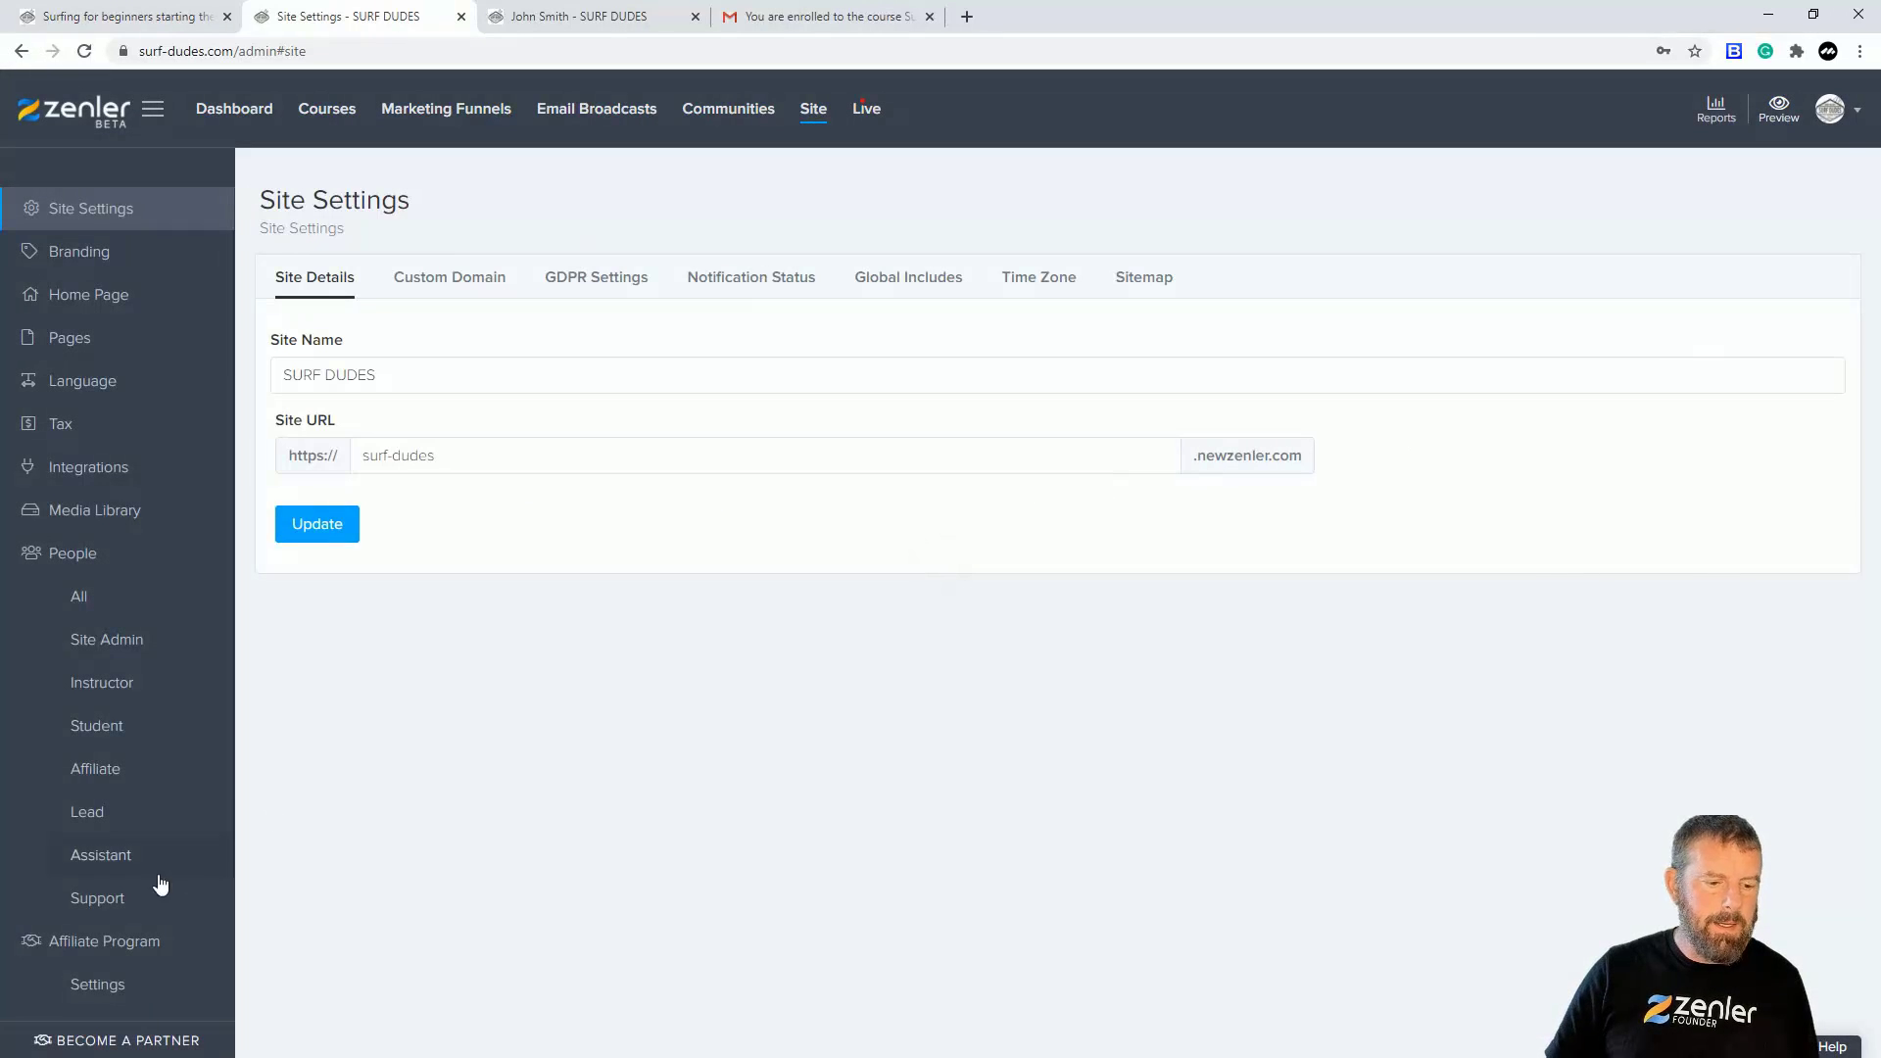
pyautogui.click(117, 682)
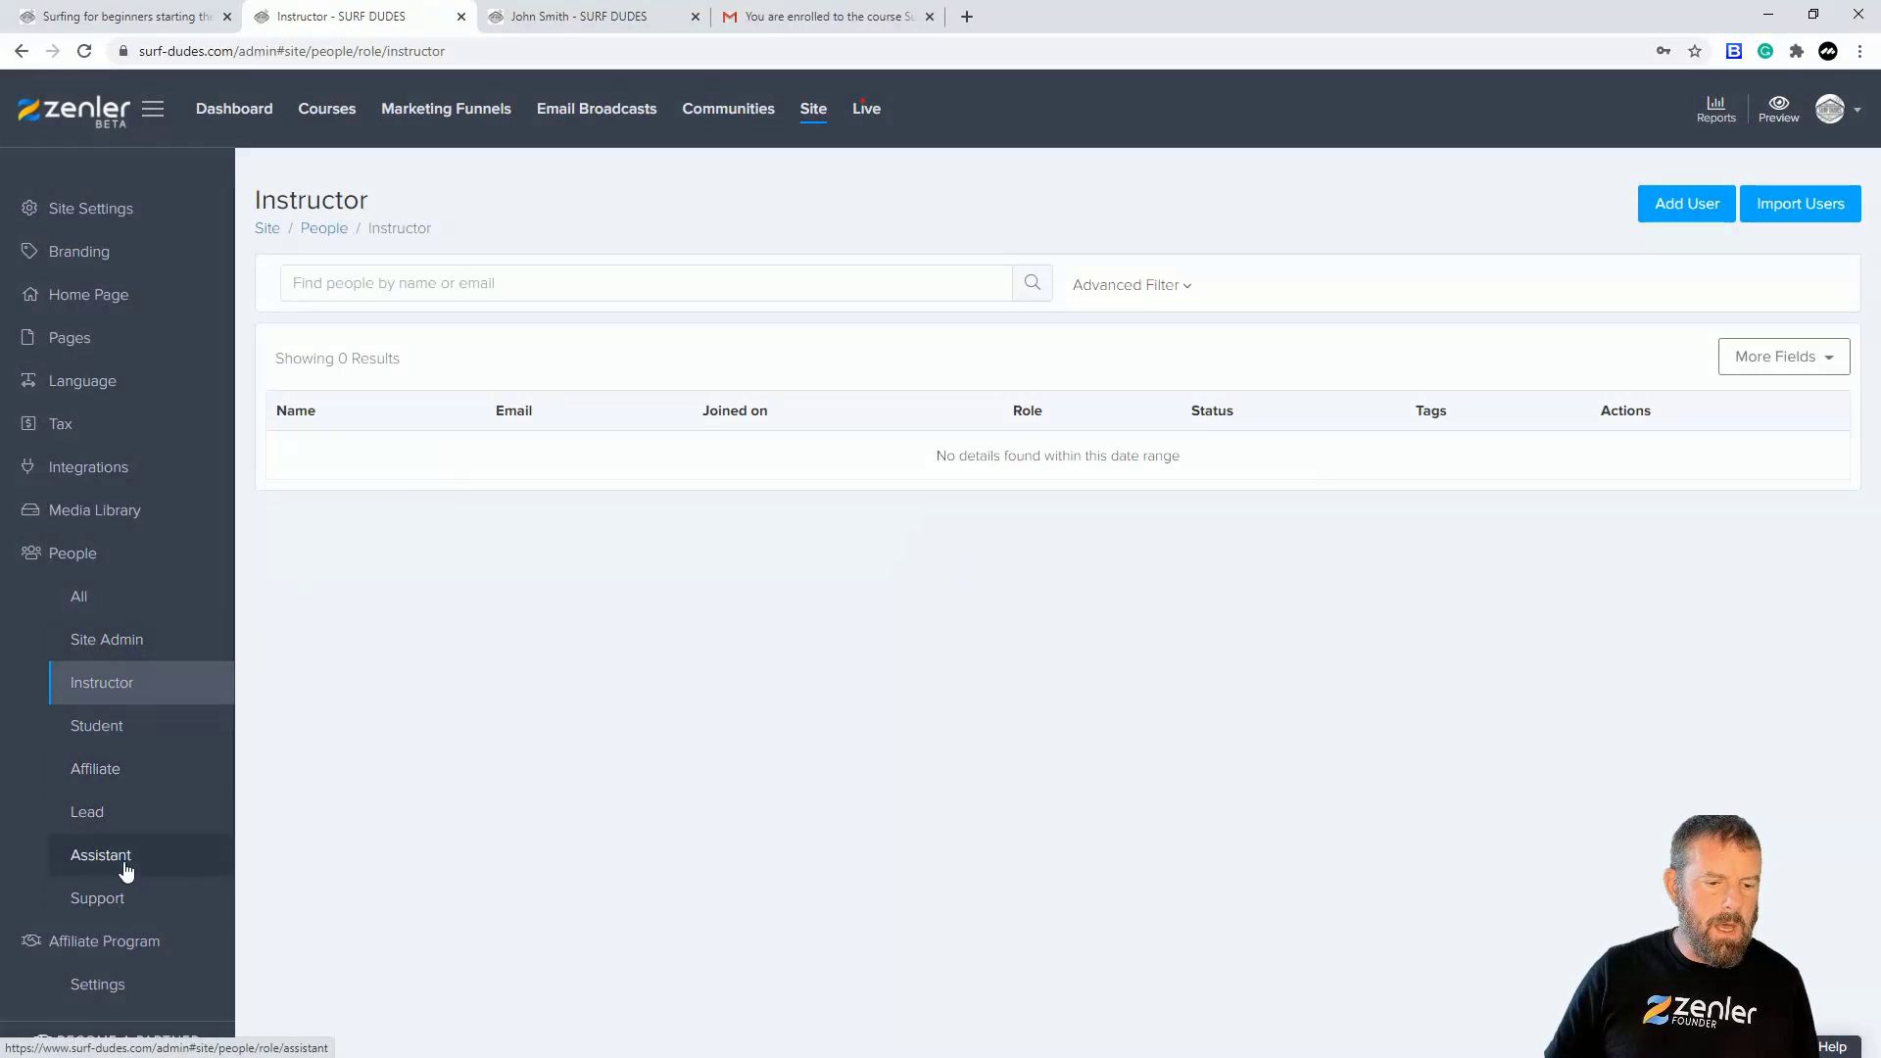
pyautogui.click(98, 639)
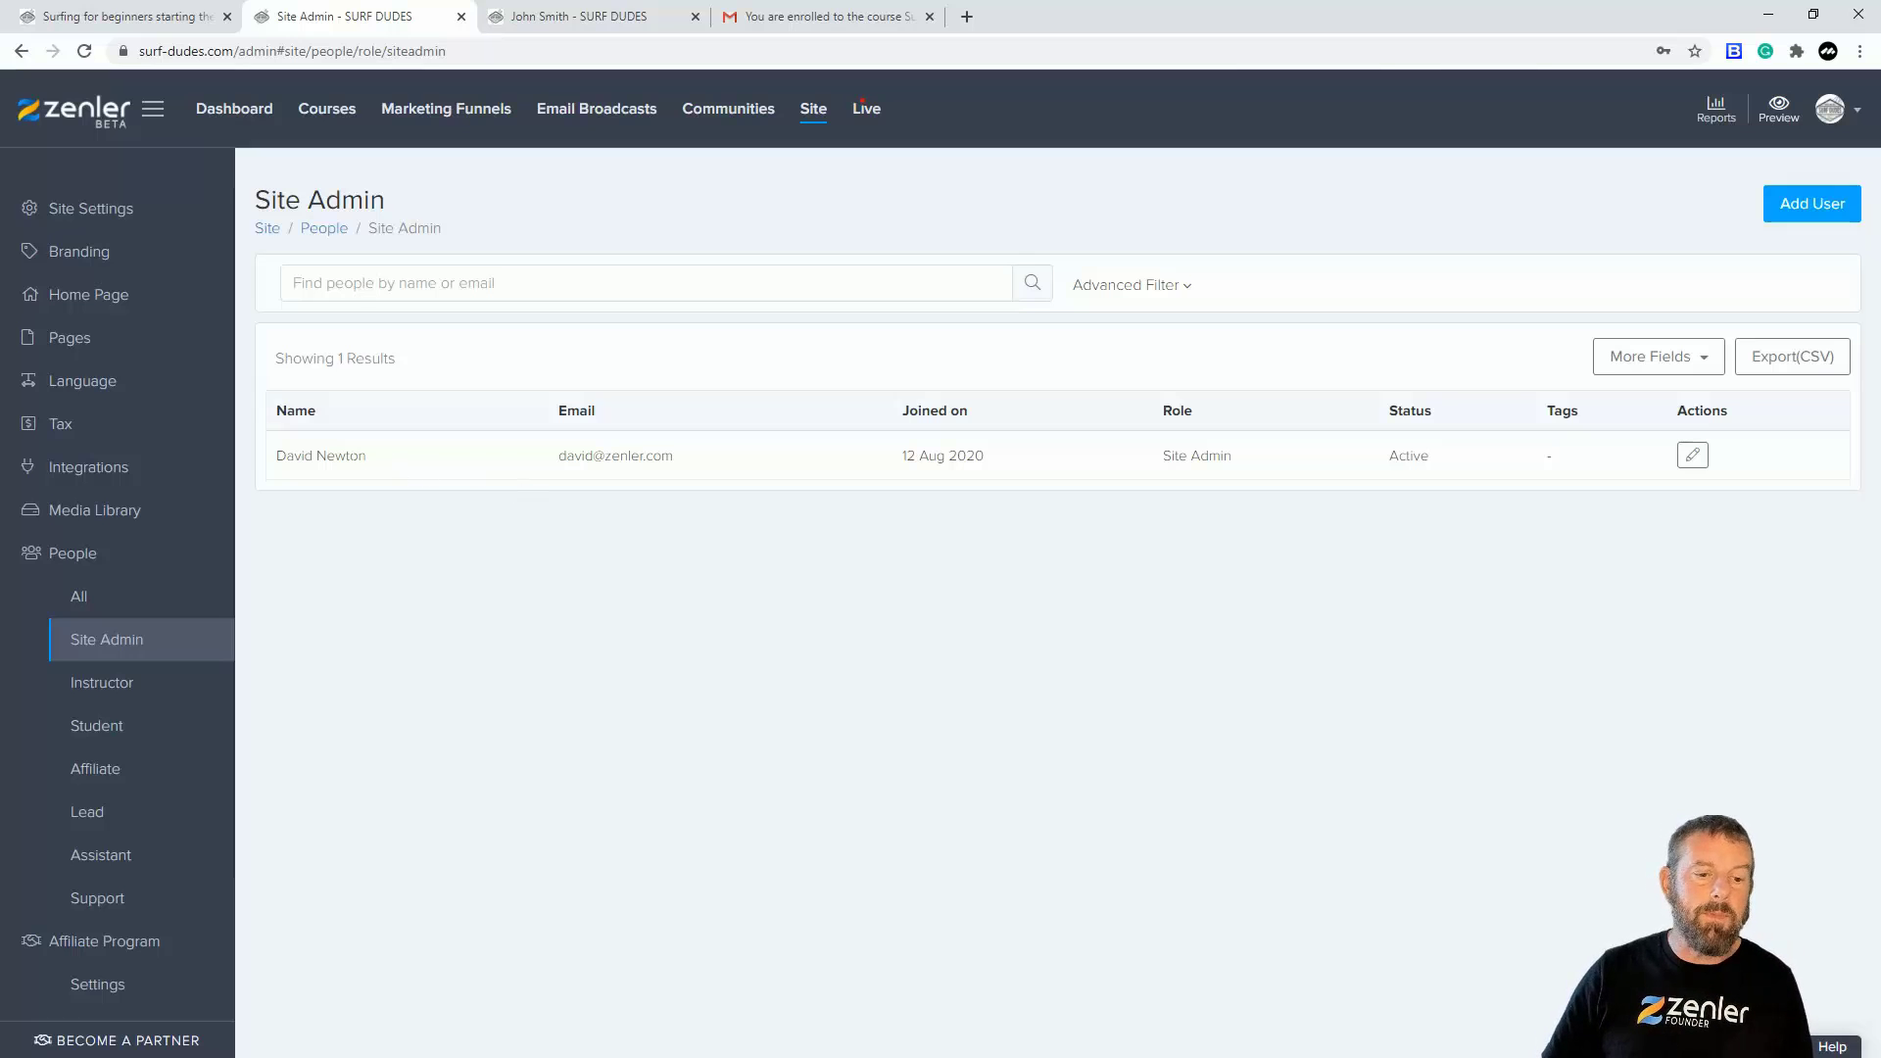
pyautogui.moveTo(368, 457); pyautogui.dragTo(265, 458)
pyautogui.click(396, 542)
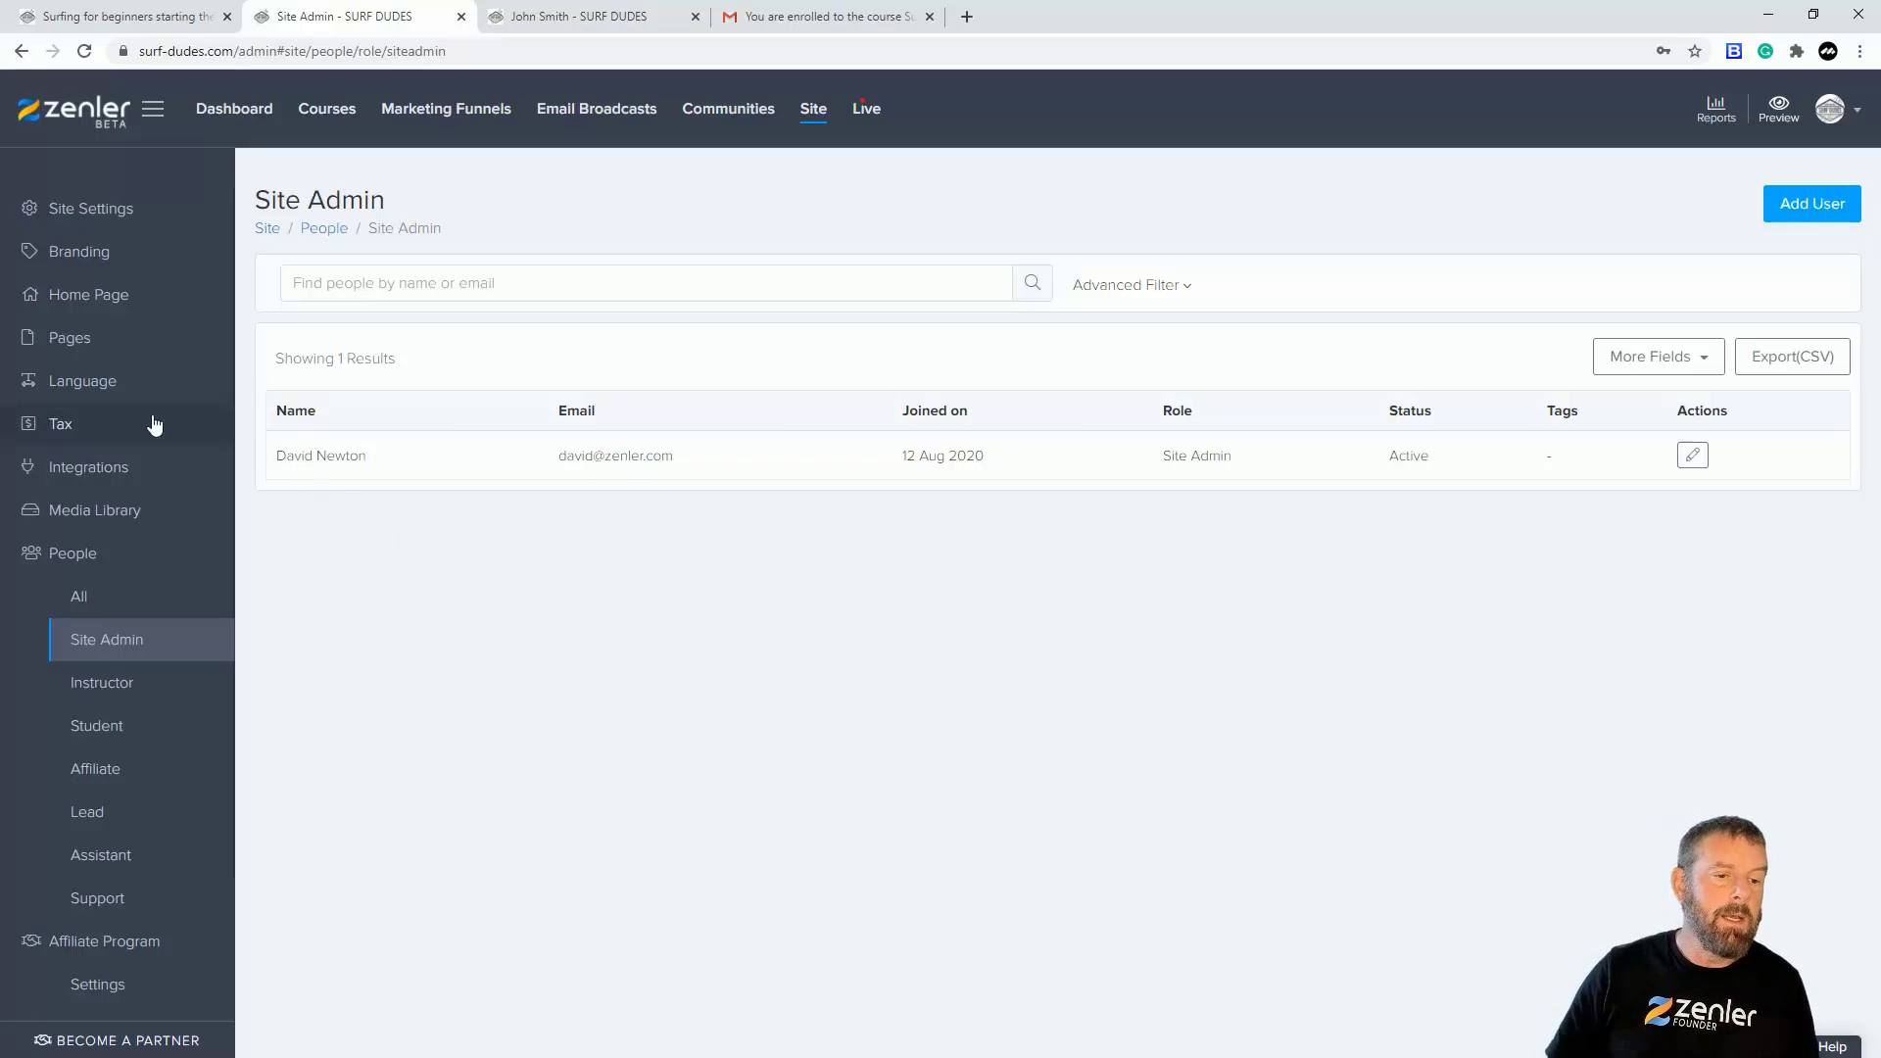
# Step: Open the Zenler Mail details in the site's Integrations
pyautogui.click(107, 472)
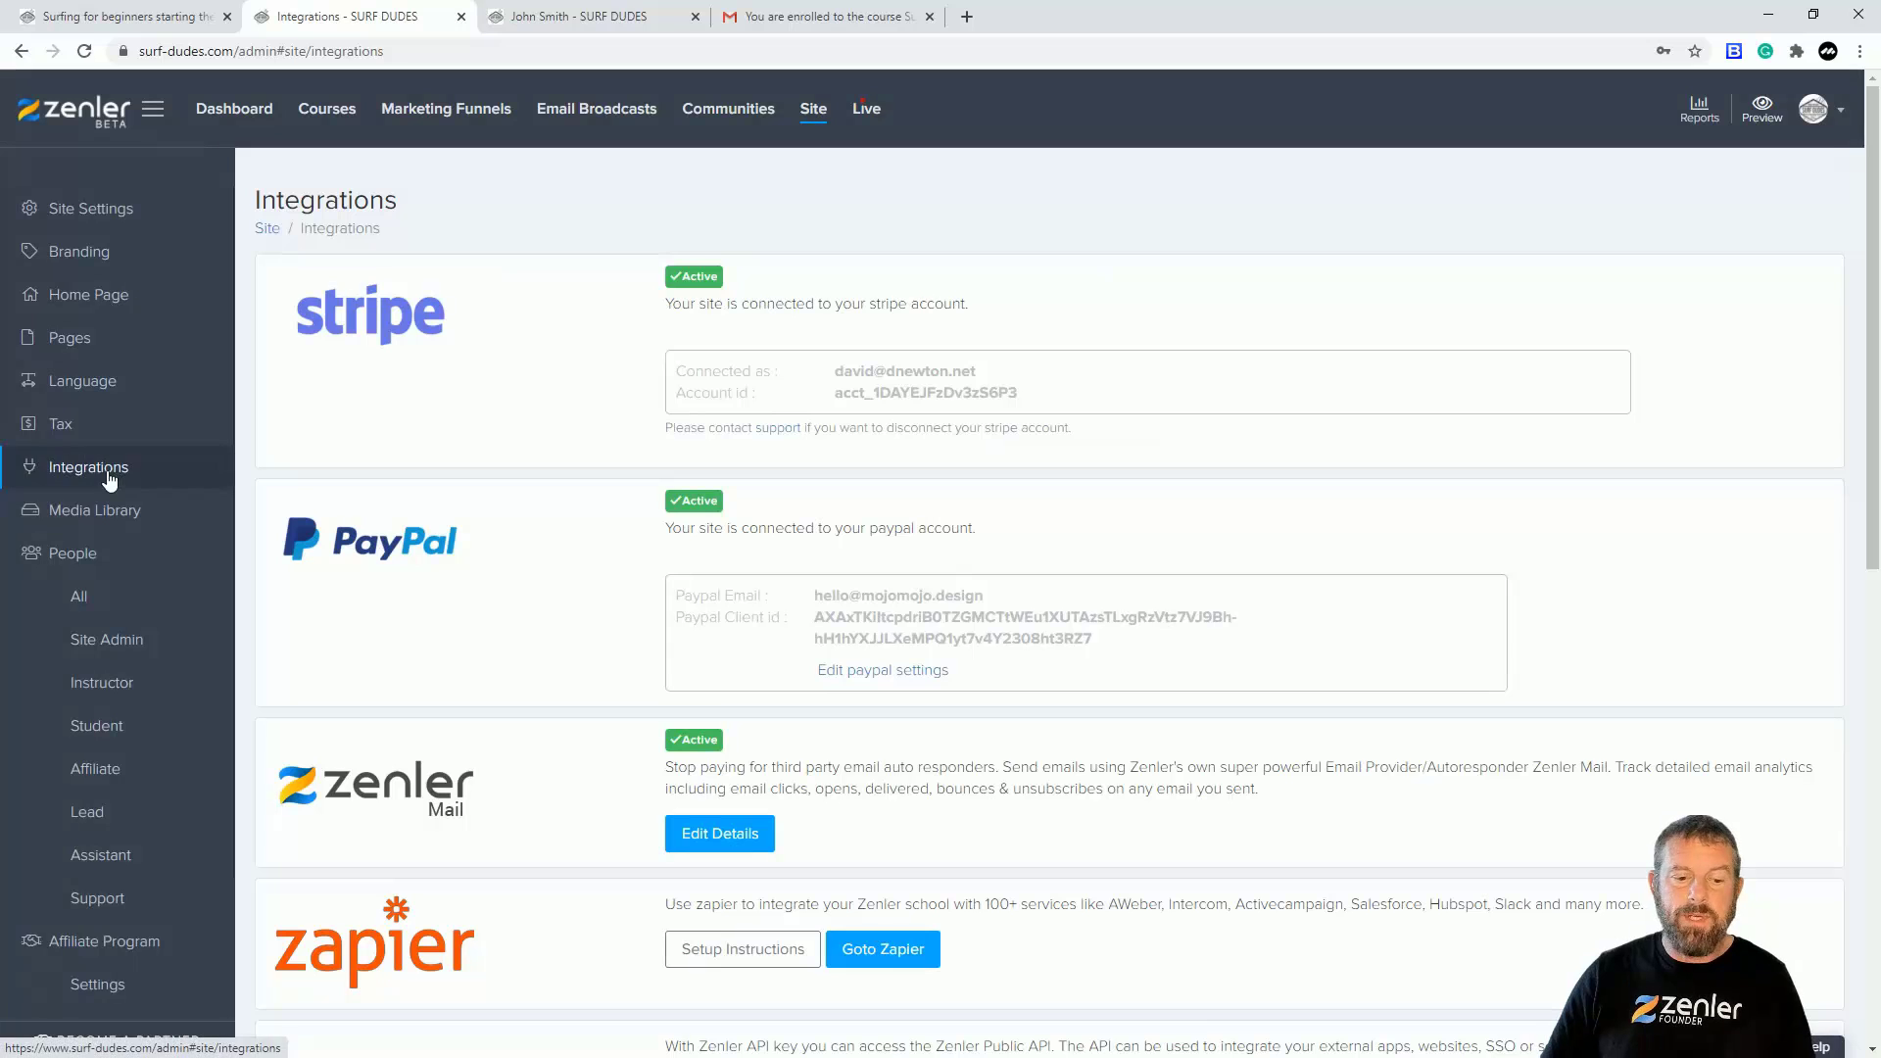
pyautogui.scroll(-4, 813, 511)
pyautogui.scroll(-4, 824, 509)
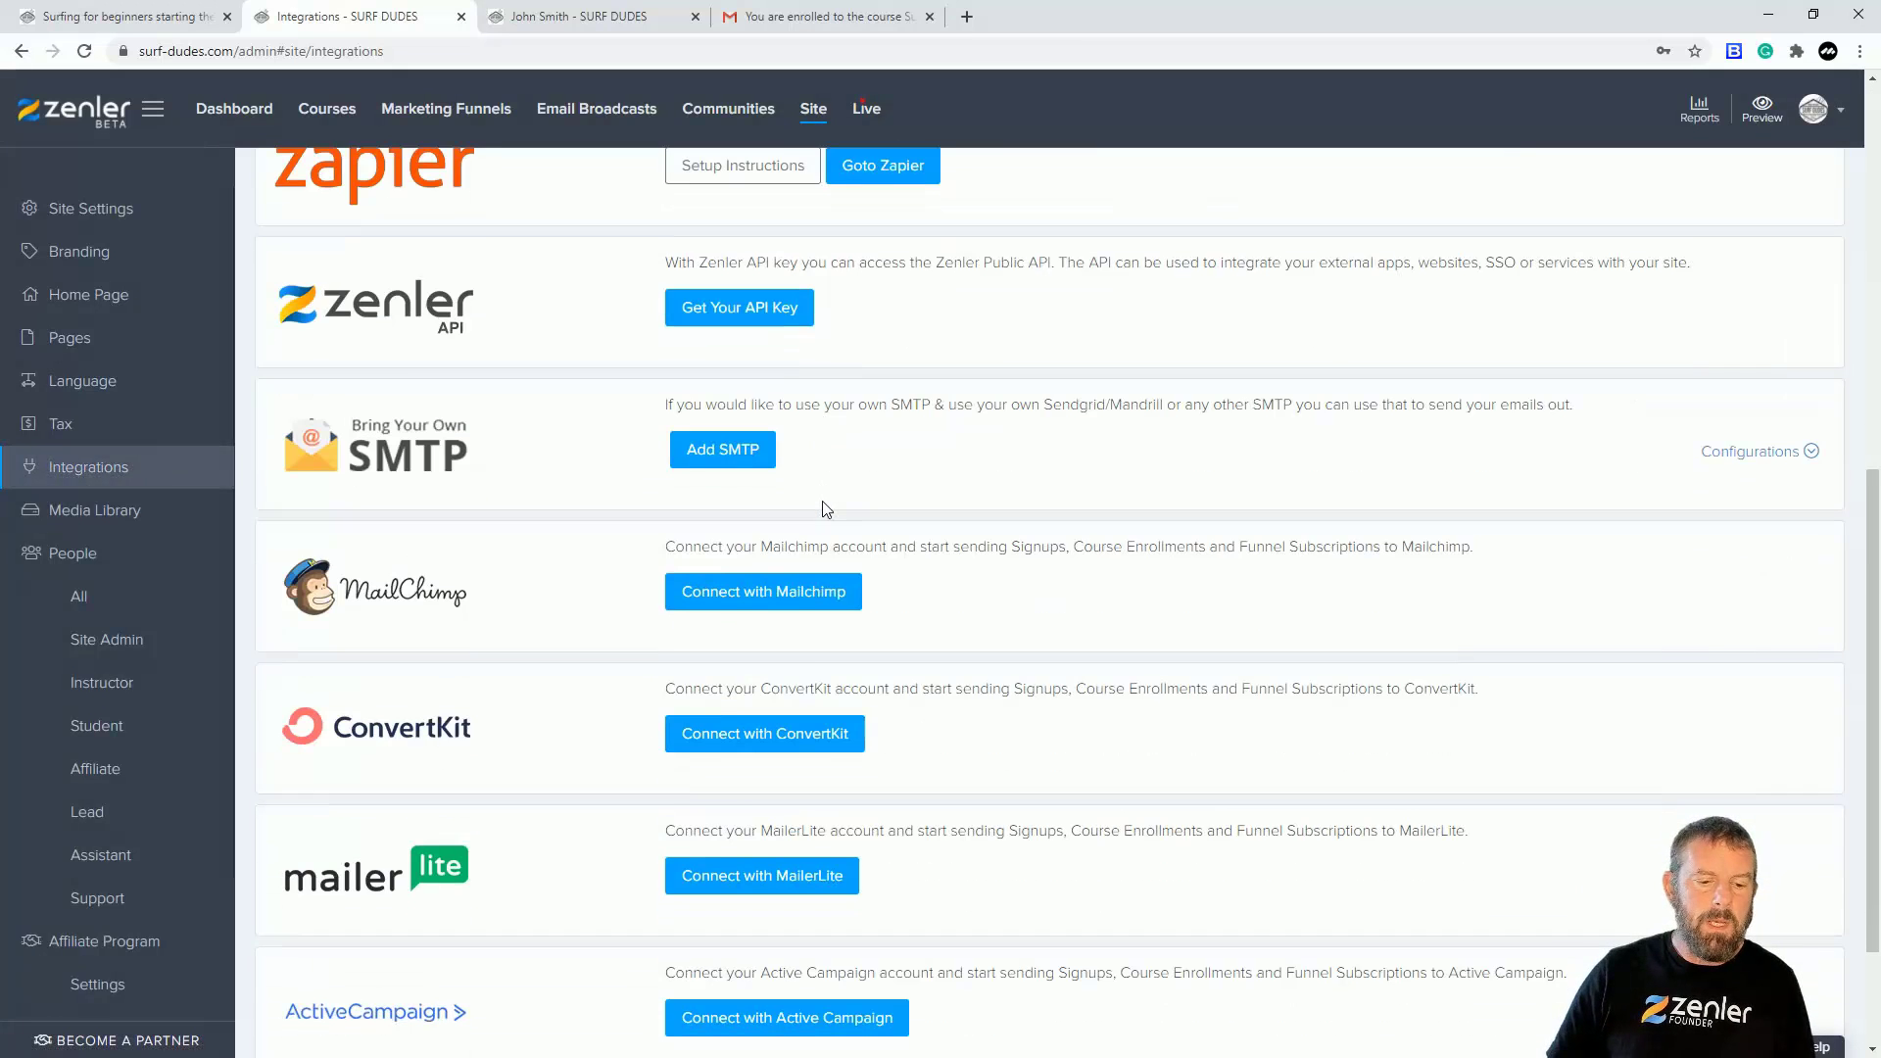
pyautogui.scroll(5, 831, 509)
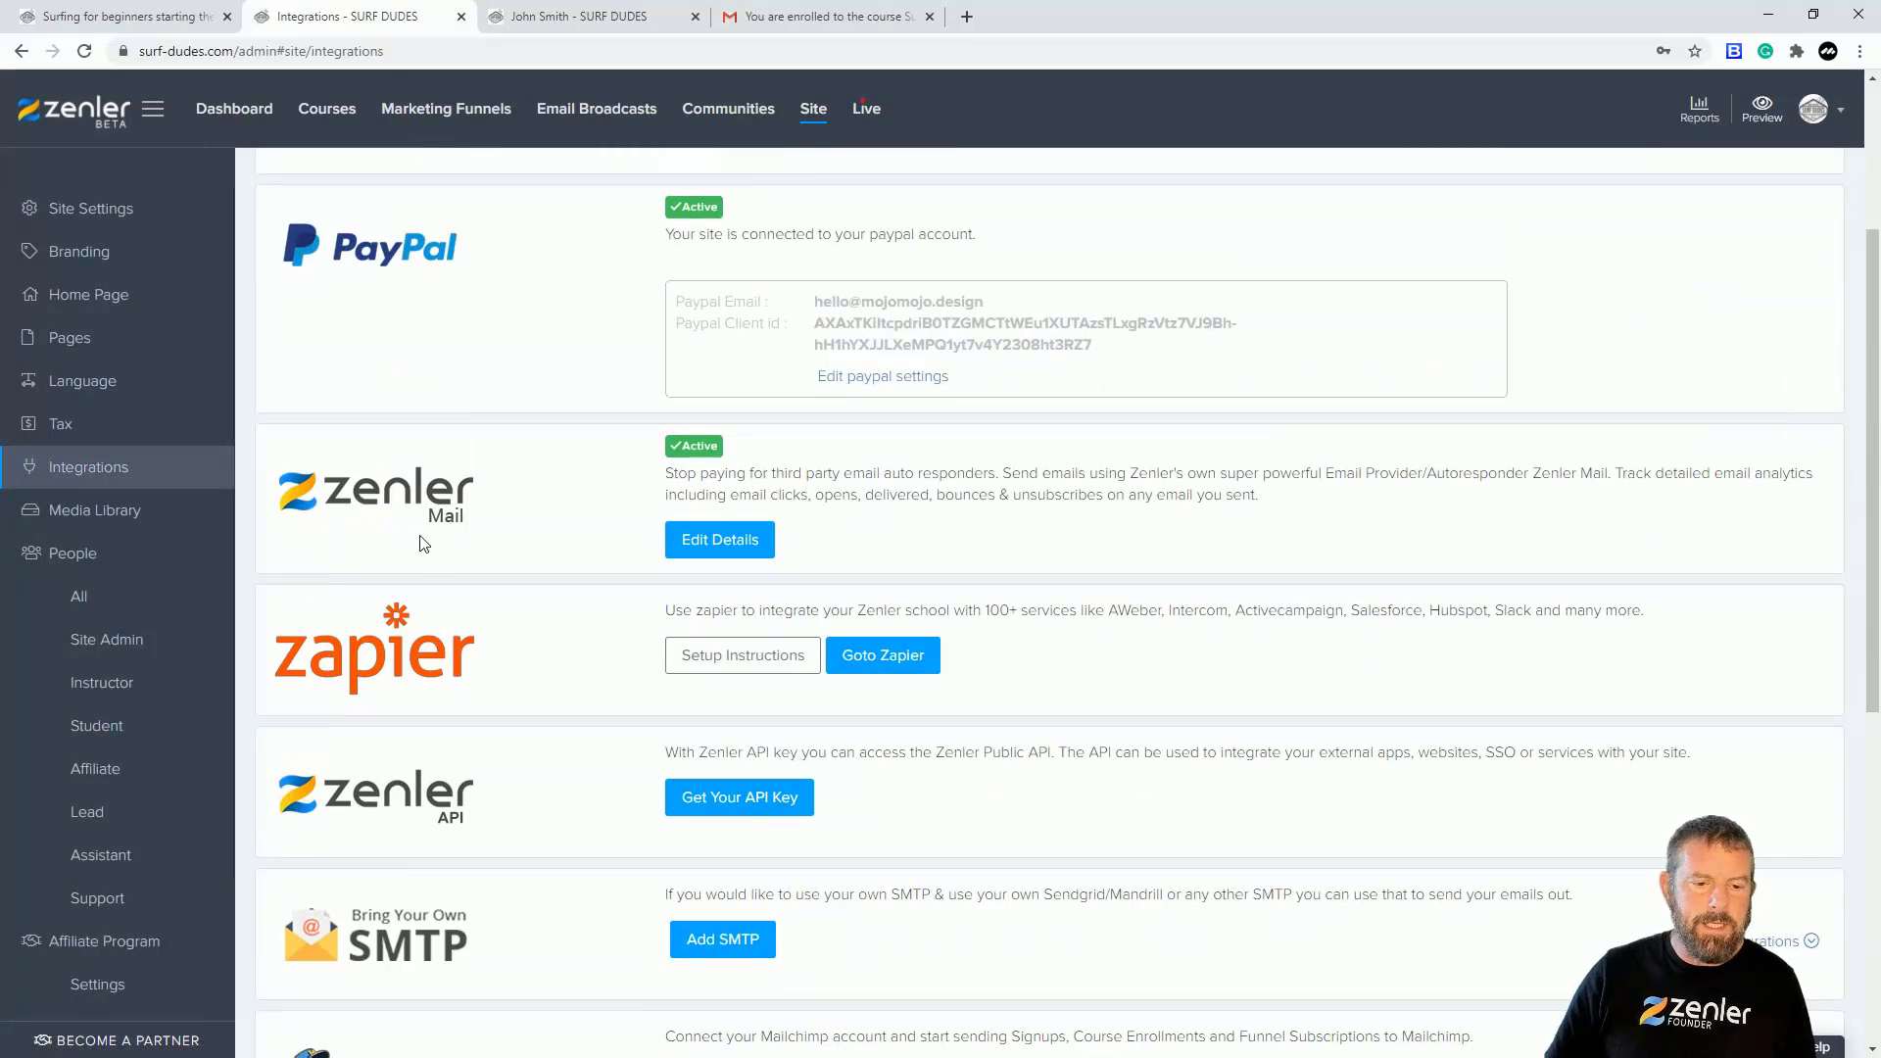
pyautogui.click(729, 551)
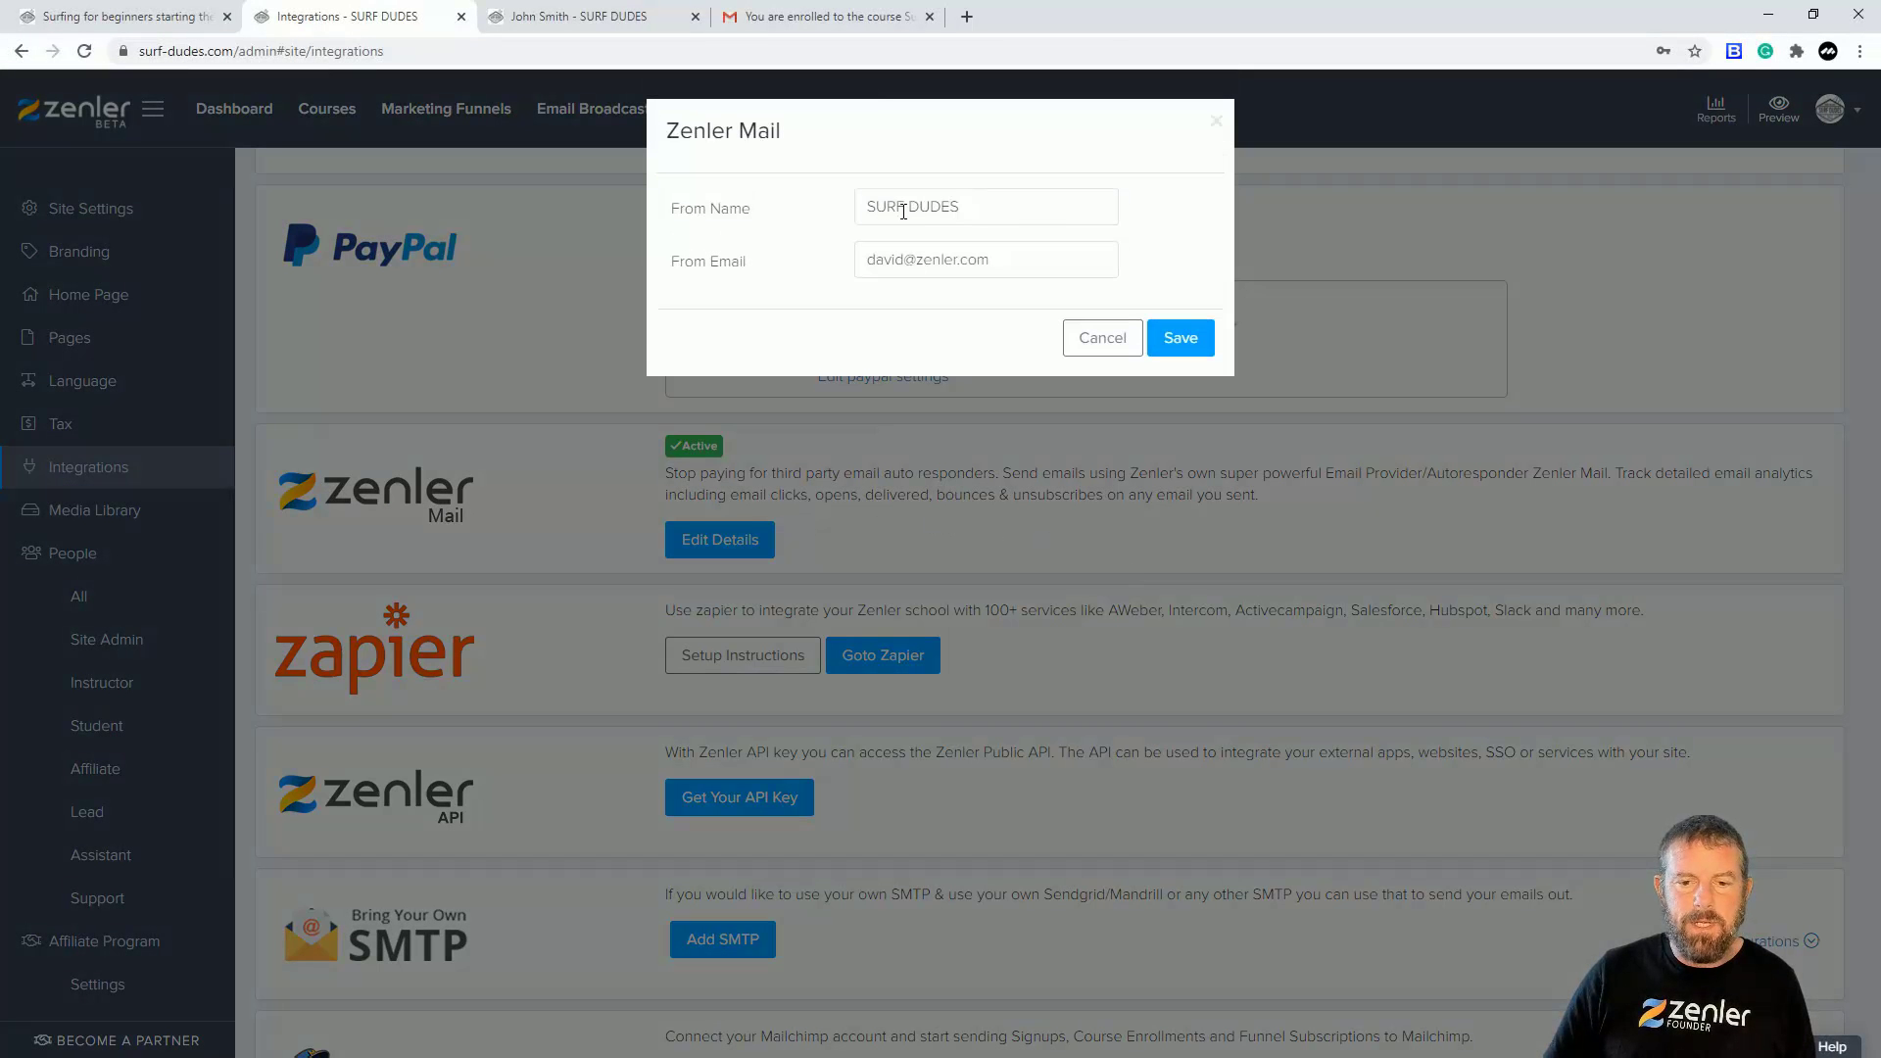
# Step: Review the From Name and From Email of Zenler Mail, and close the dialog without saving
pyautogui.moveTo(1013, 209); pyautogui.dragTo(847, 214)
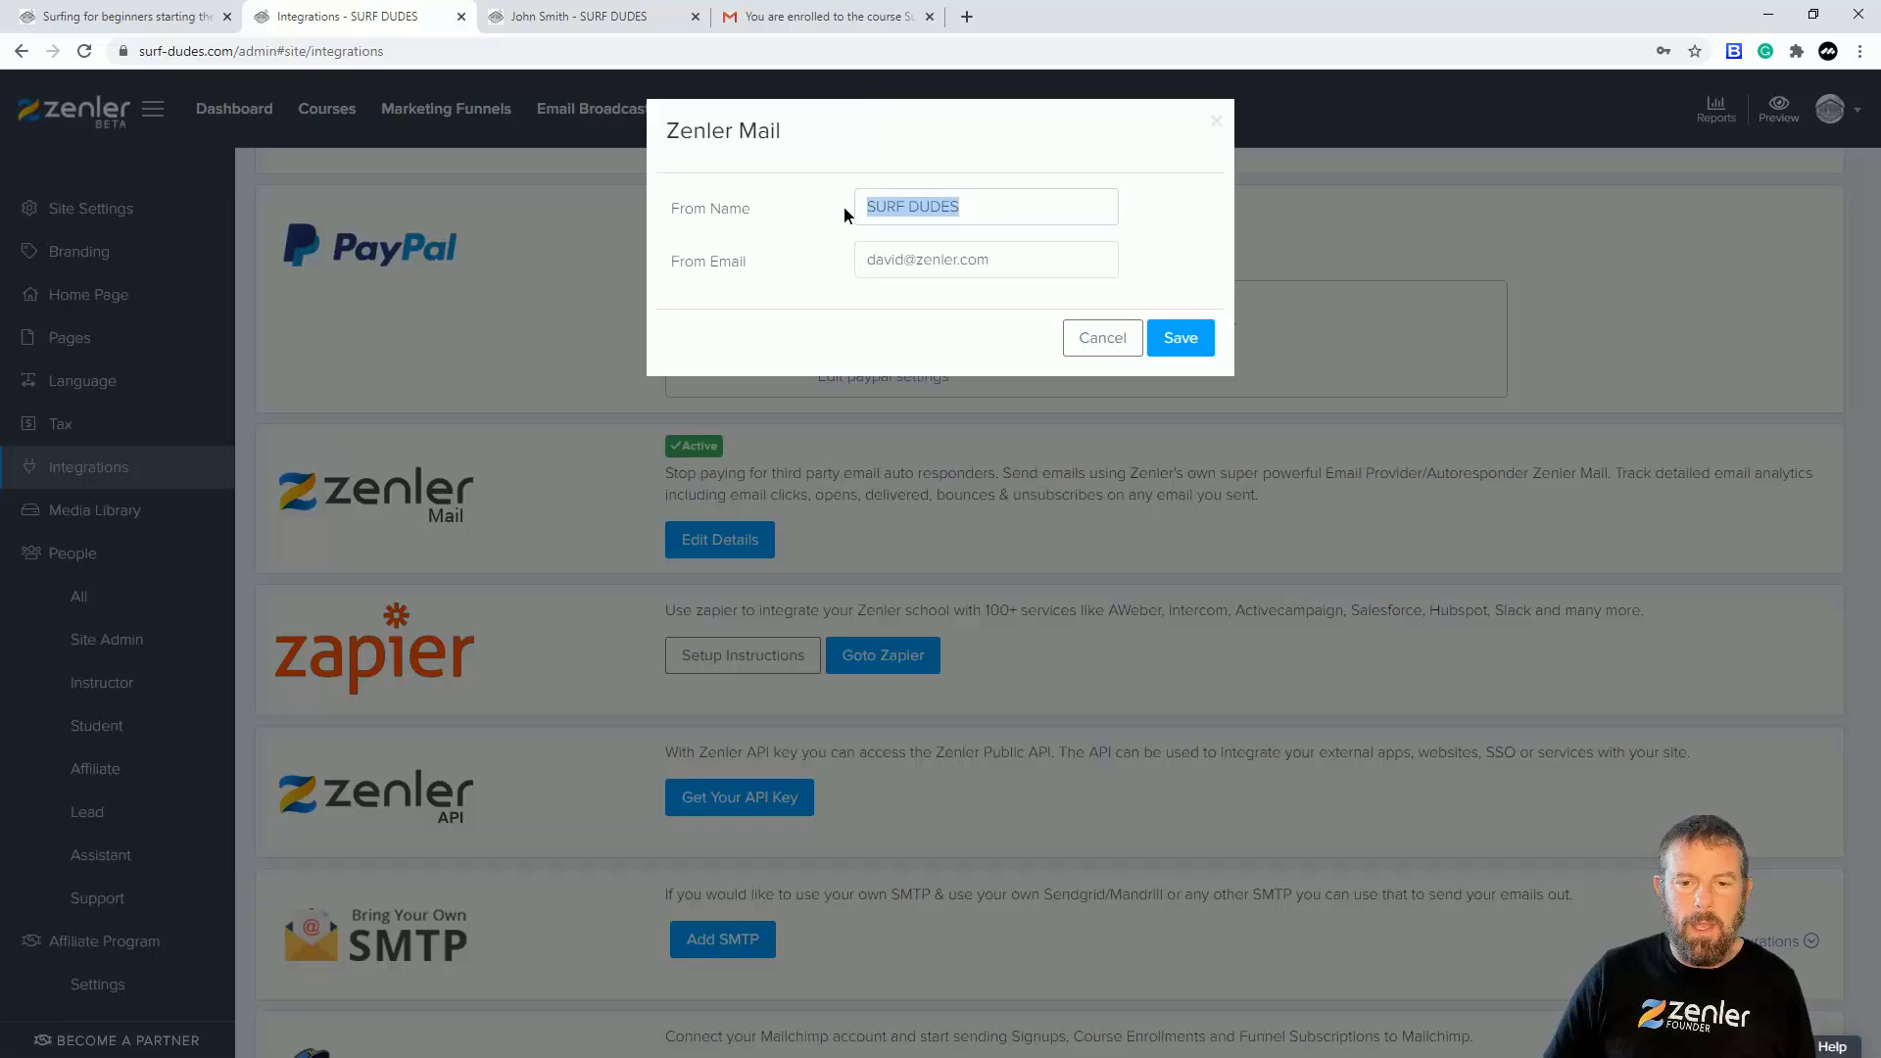
pyautogui.click(932, 203)
pyautogui.moveTo(1014, 261); pyautogui.dragTo(802, 260)
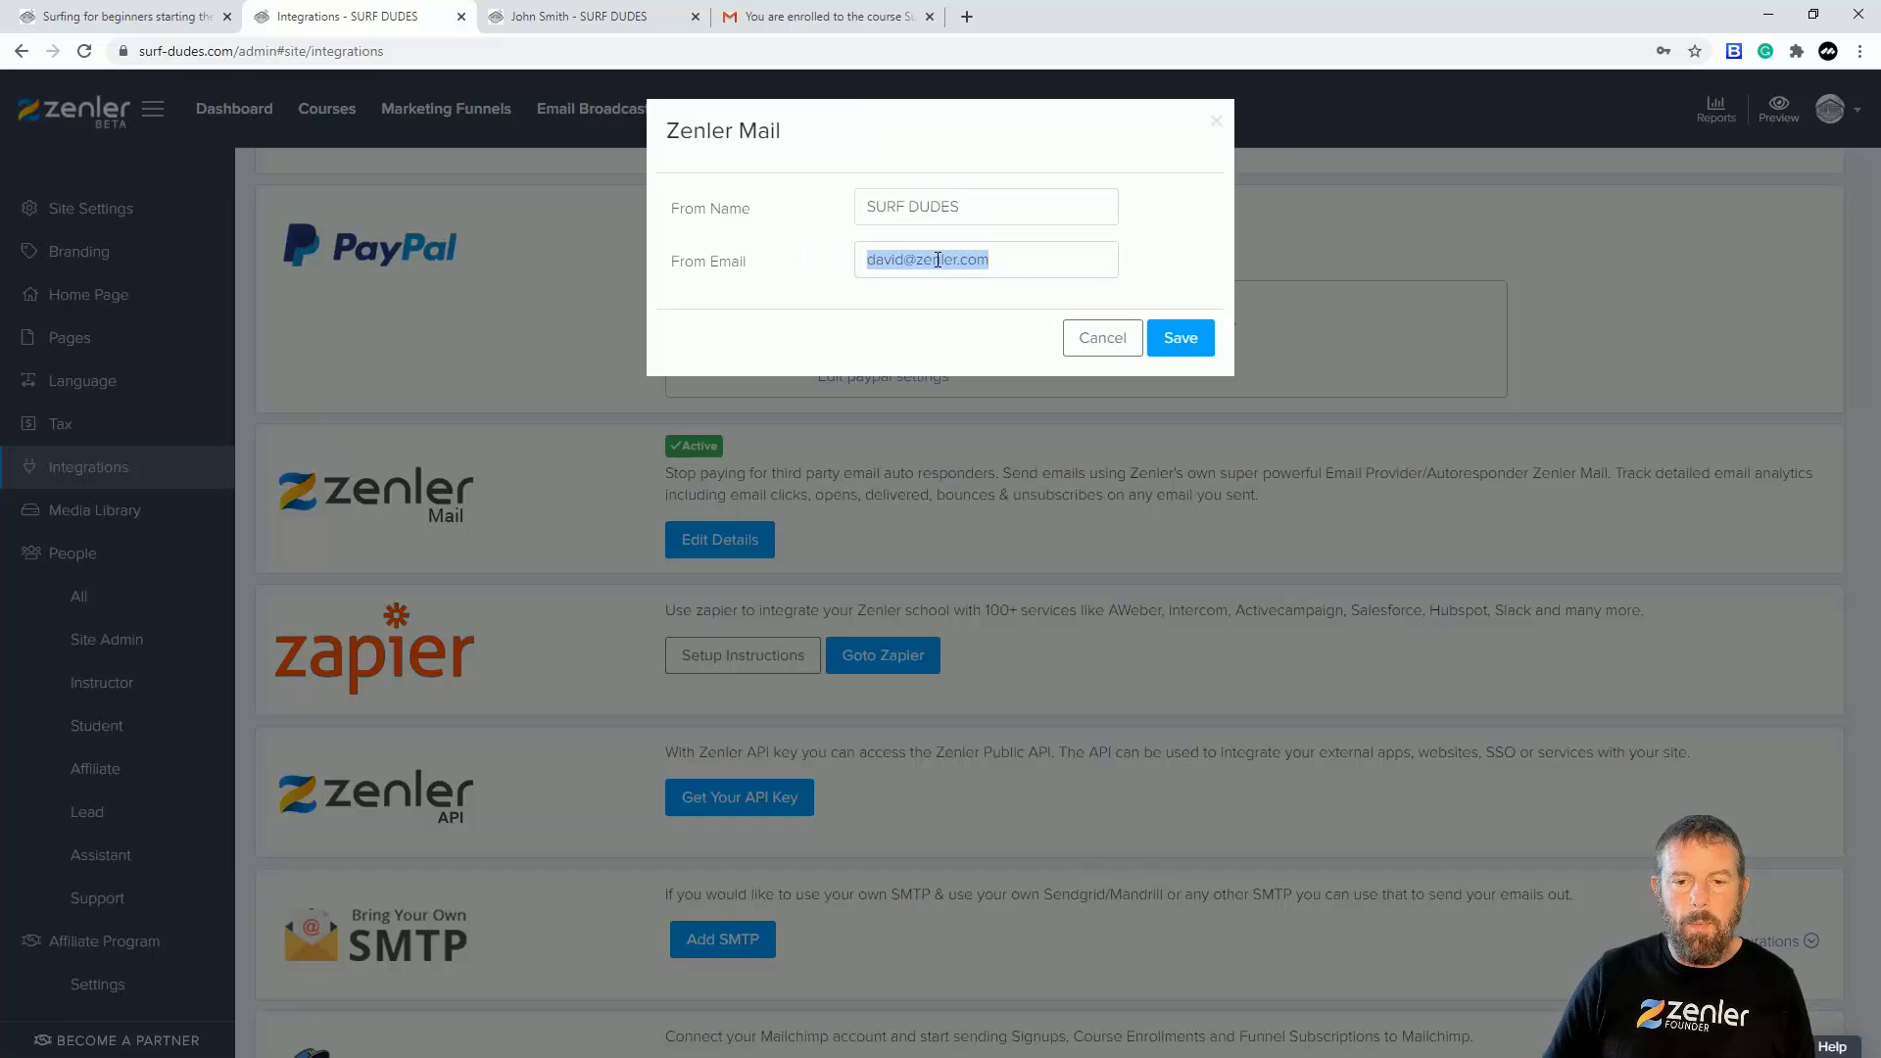
pyautogui.click(897, 262)
pyautogui.doubleClick(904, 259)
pyautogui.click(1015, 263)
pyautogui.click(1102, 338)
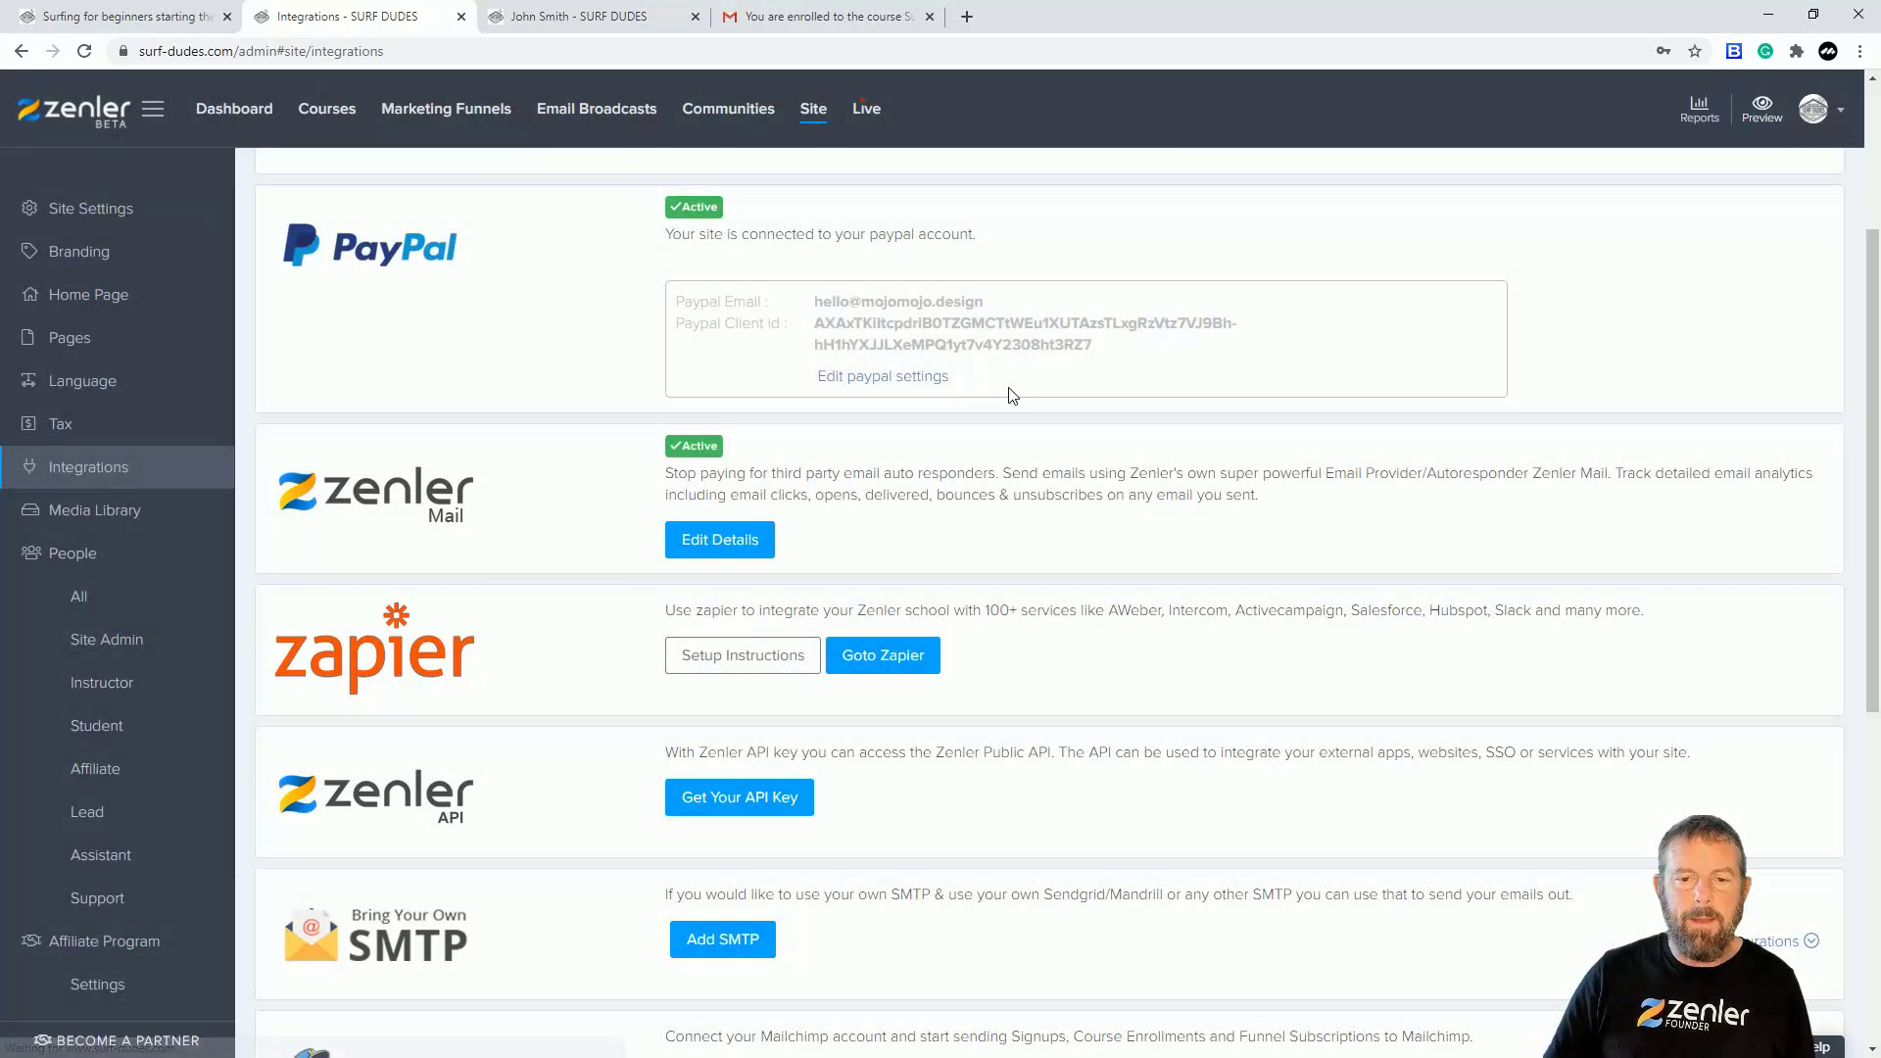
# Step: Return to the Site Admin list and check the administrator's name and email
pyautogui.click(108, 641)
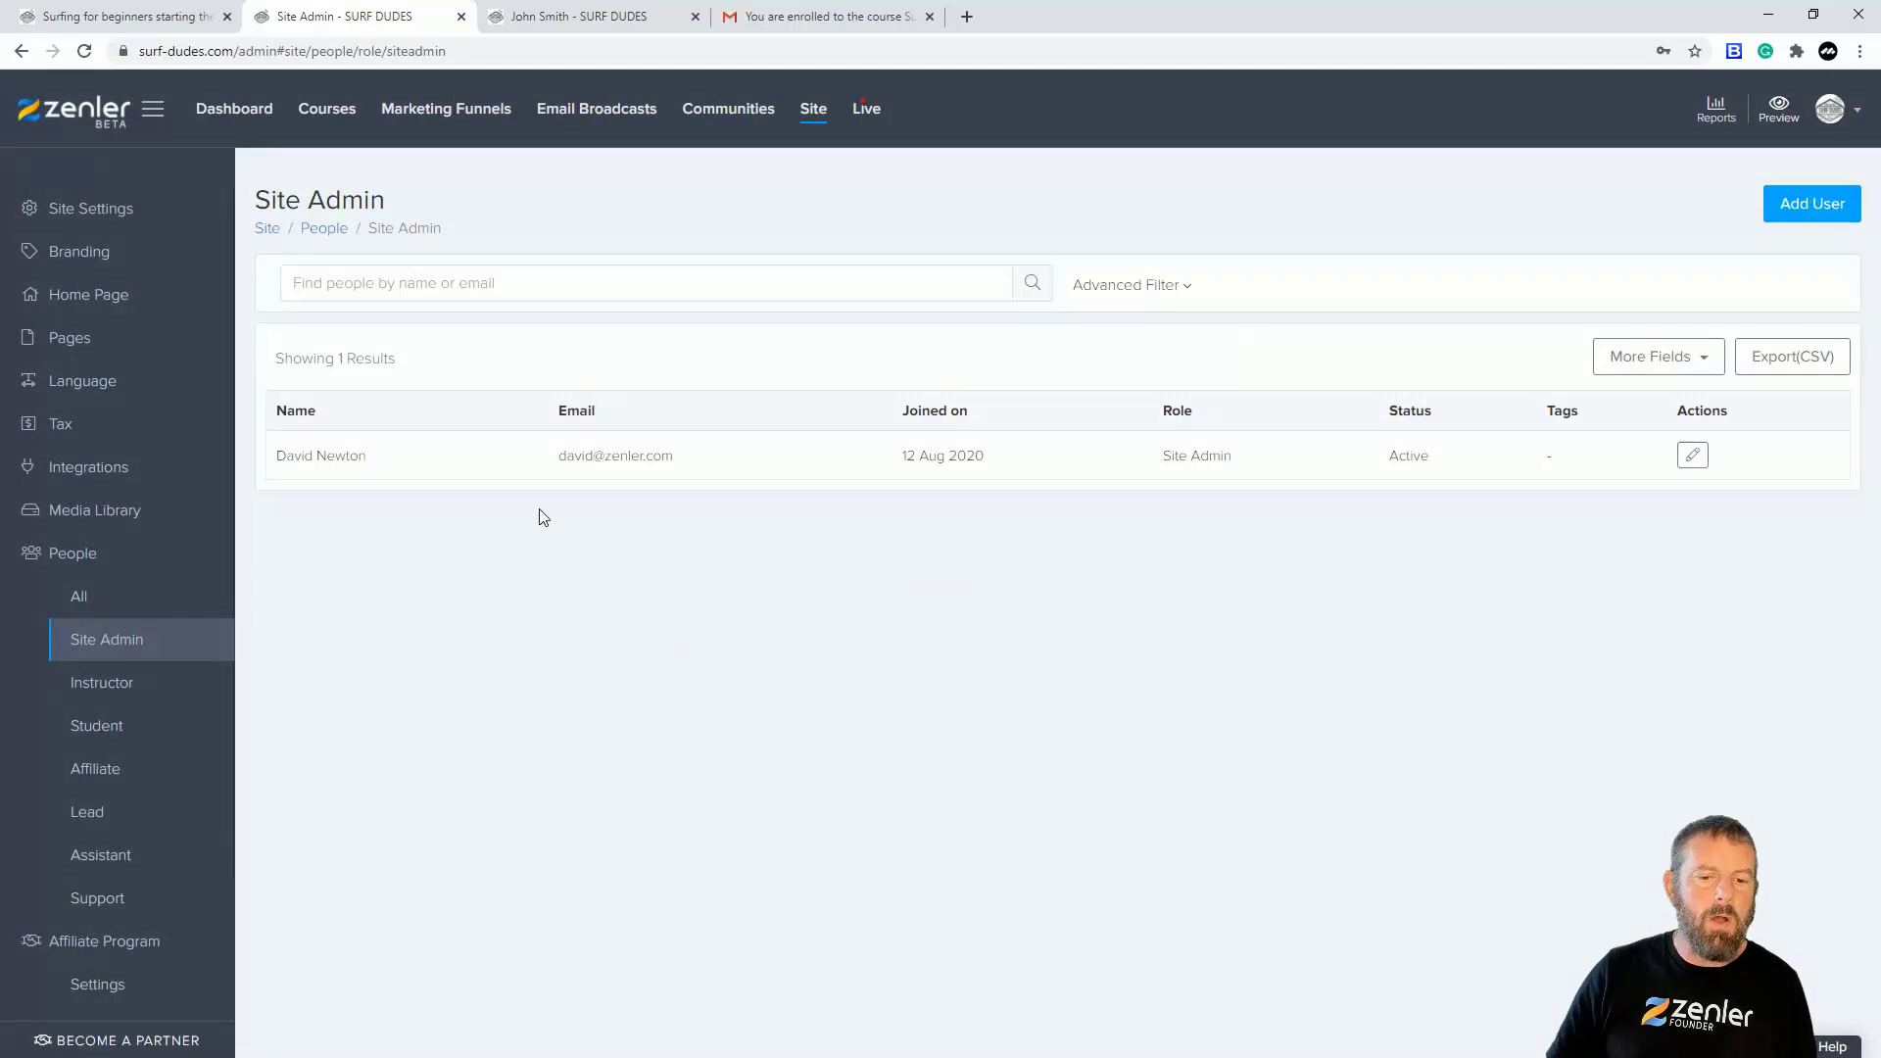
pyautogui.moveTo(281, 455); pyautogui.dragTo(860, 461)
pyautogui.click(853, 629)
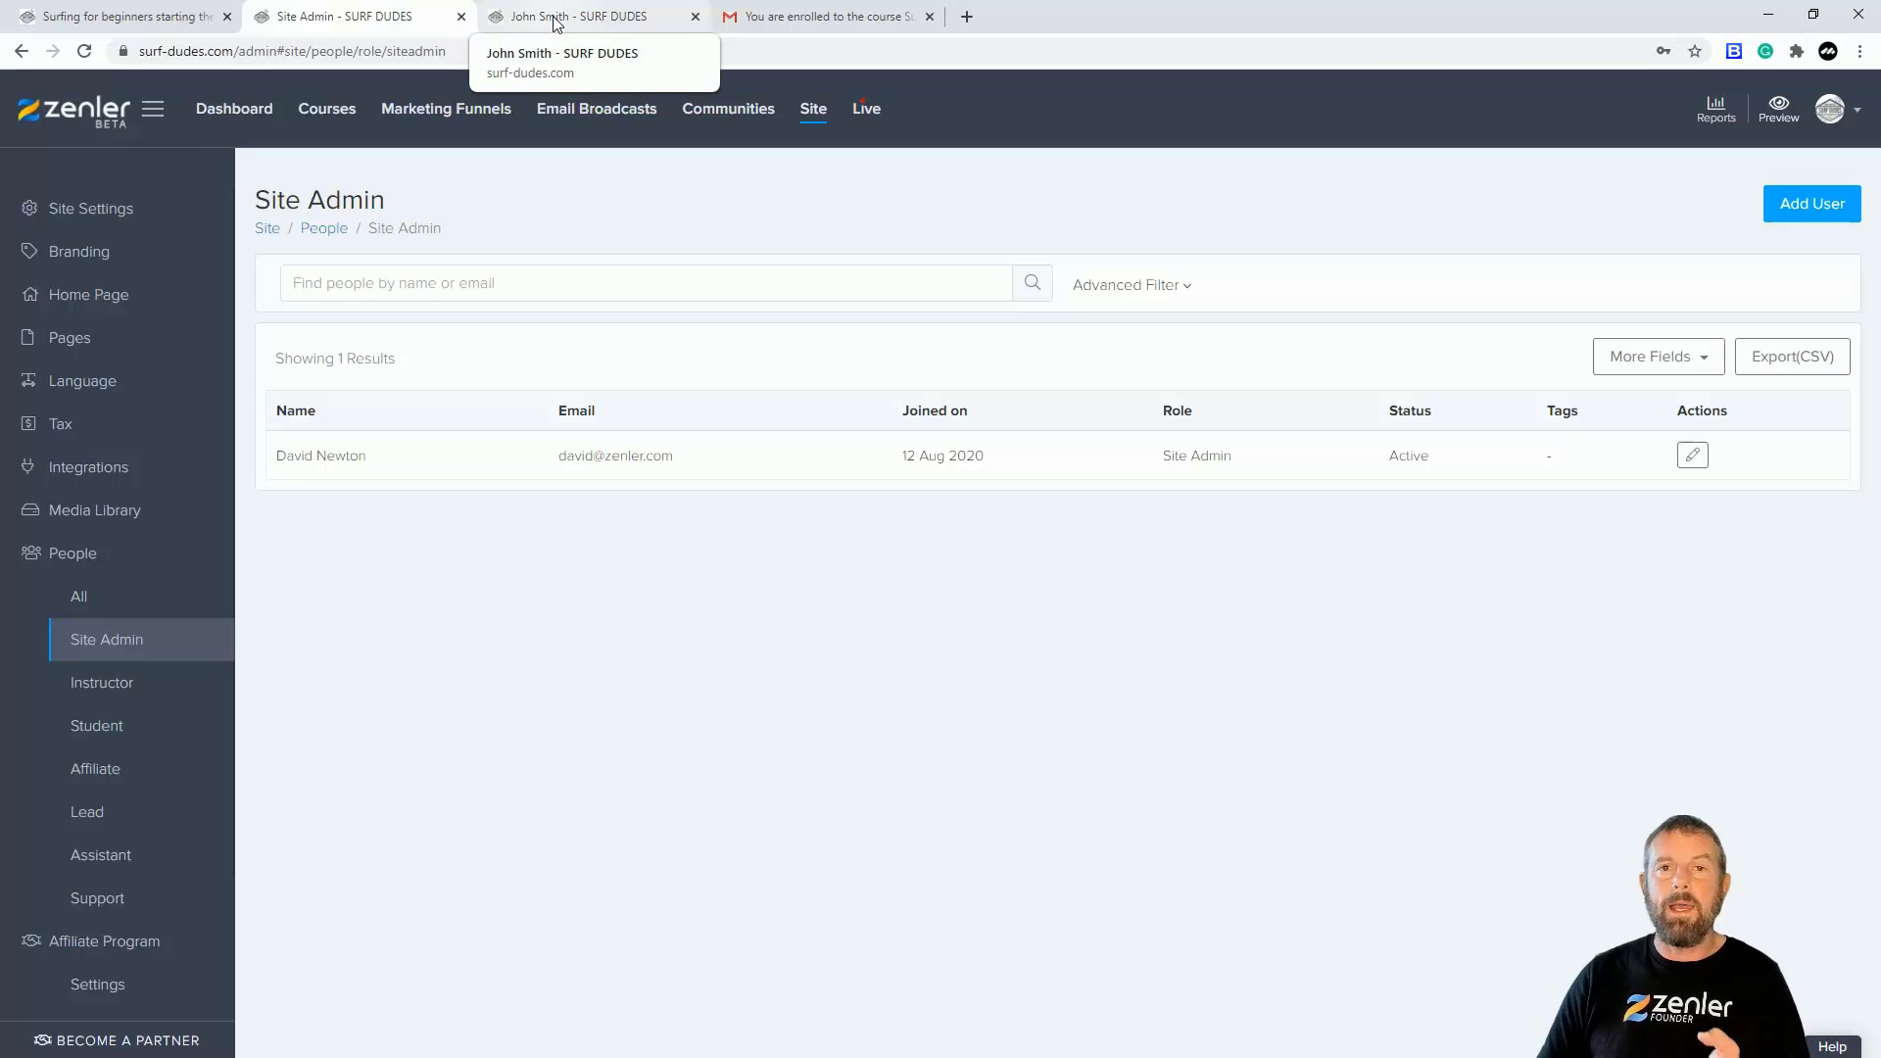
# Step: Switch to Gmail and review the full text of the enrollment email, from greeting to signature
pyautogui.click(879, 16)
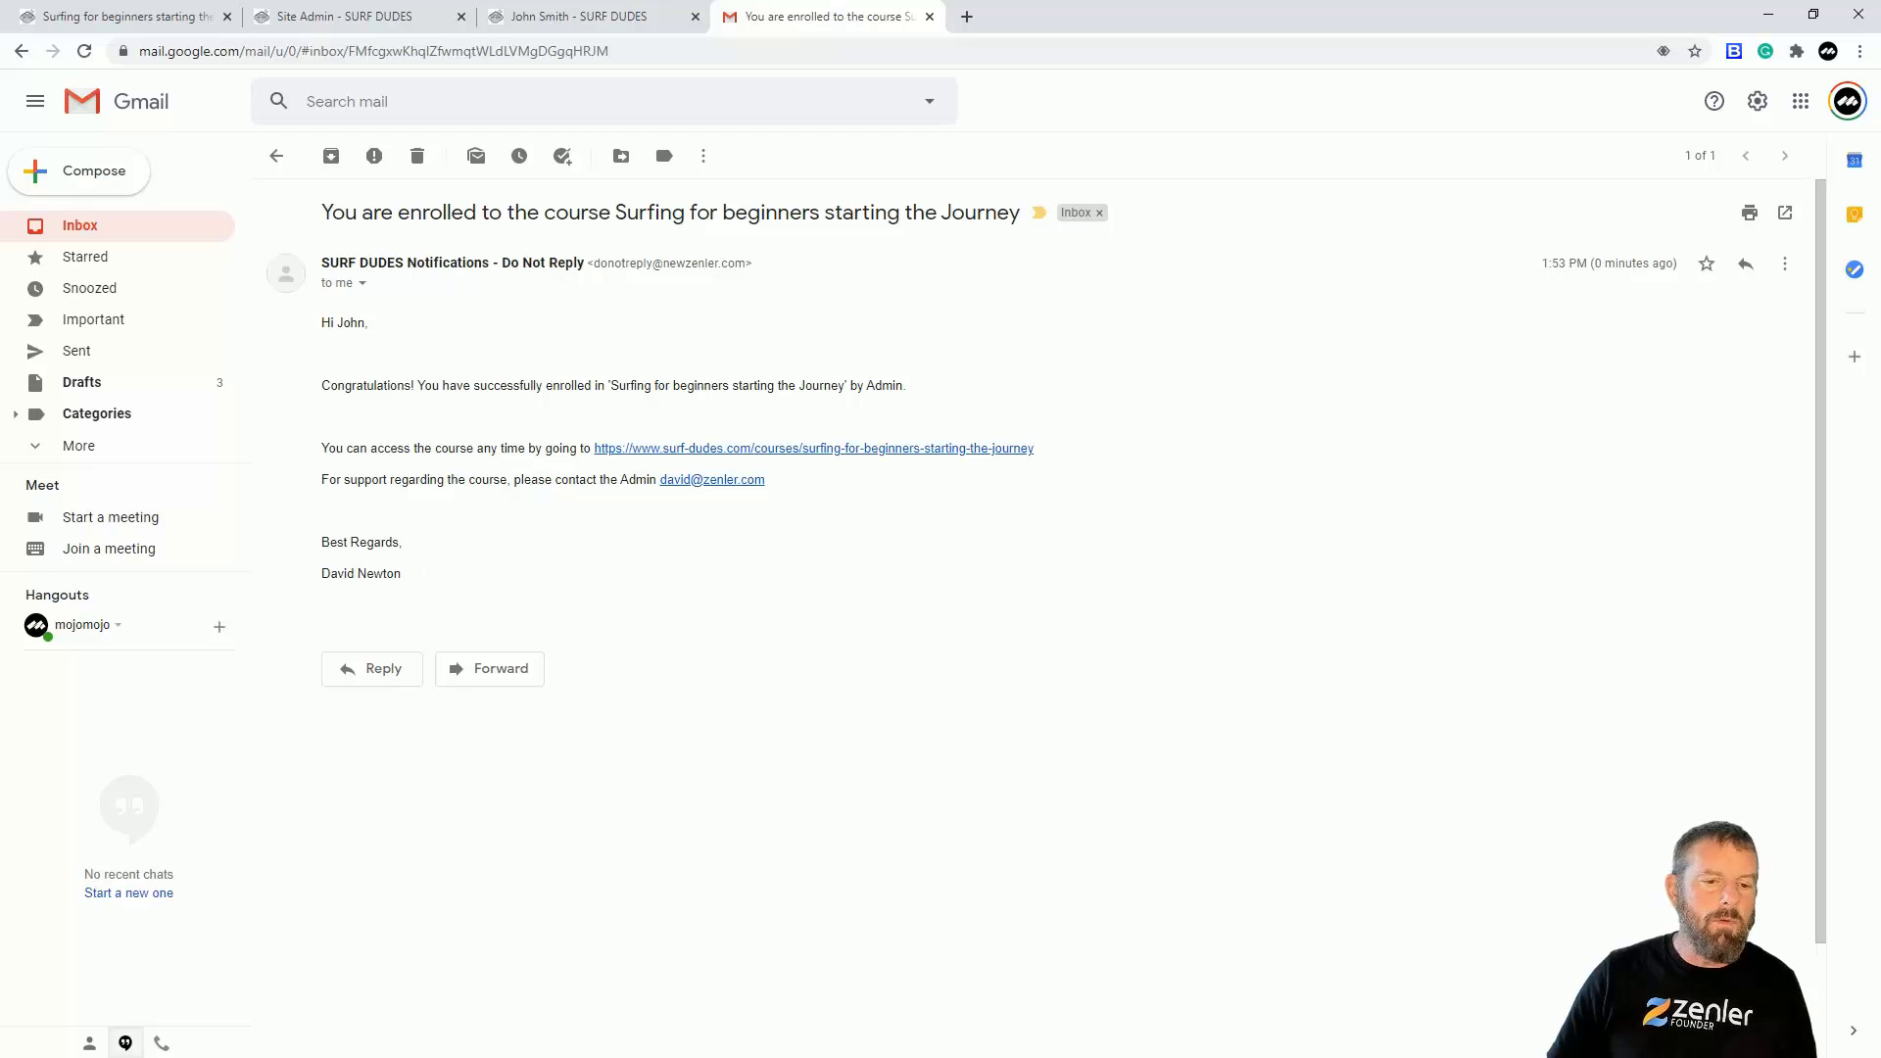
pyautogui.moveTo(431, 578); pyautogui.dragTo(285, 306)
pyautogui.click(455, 329)
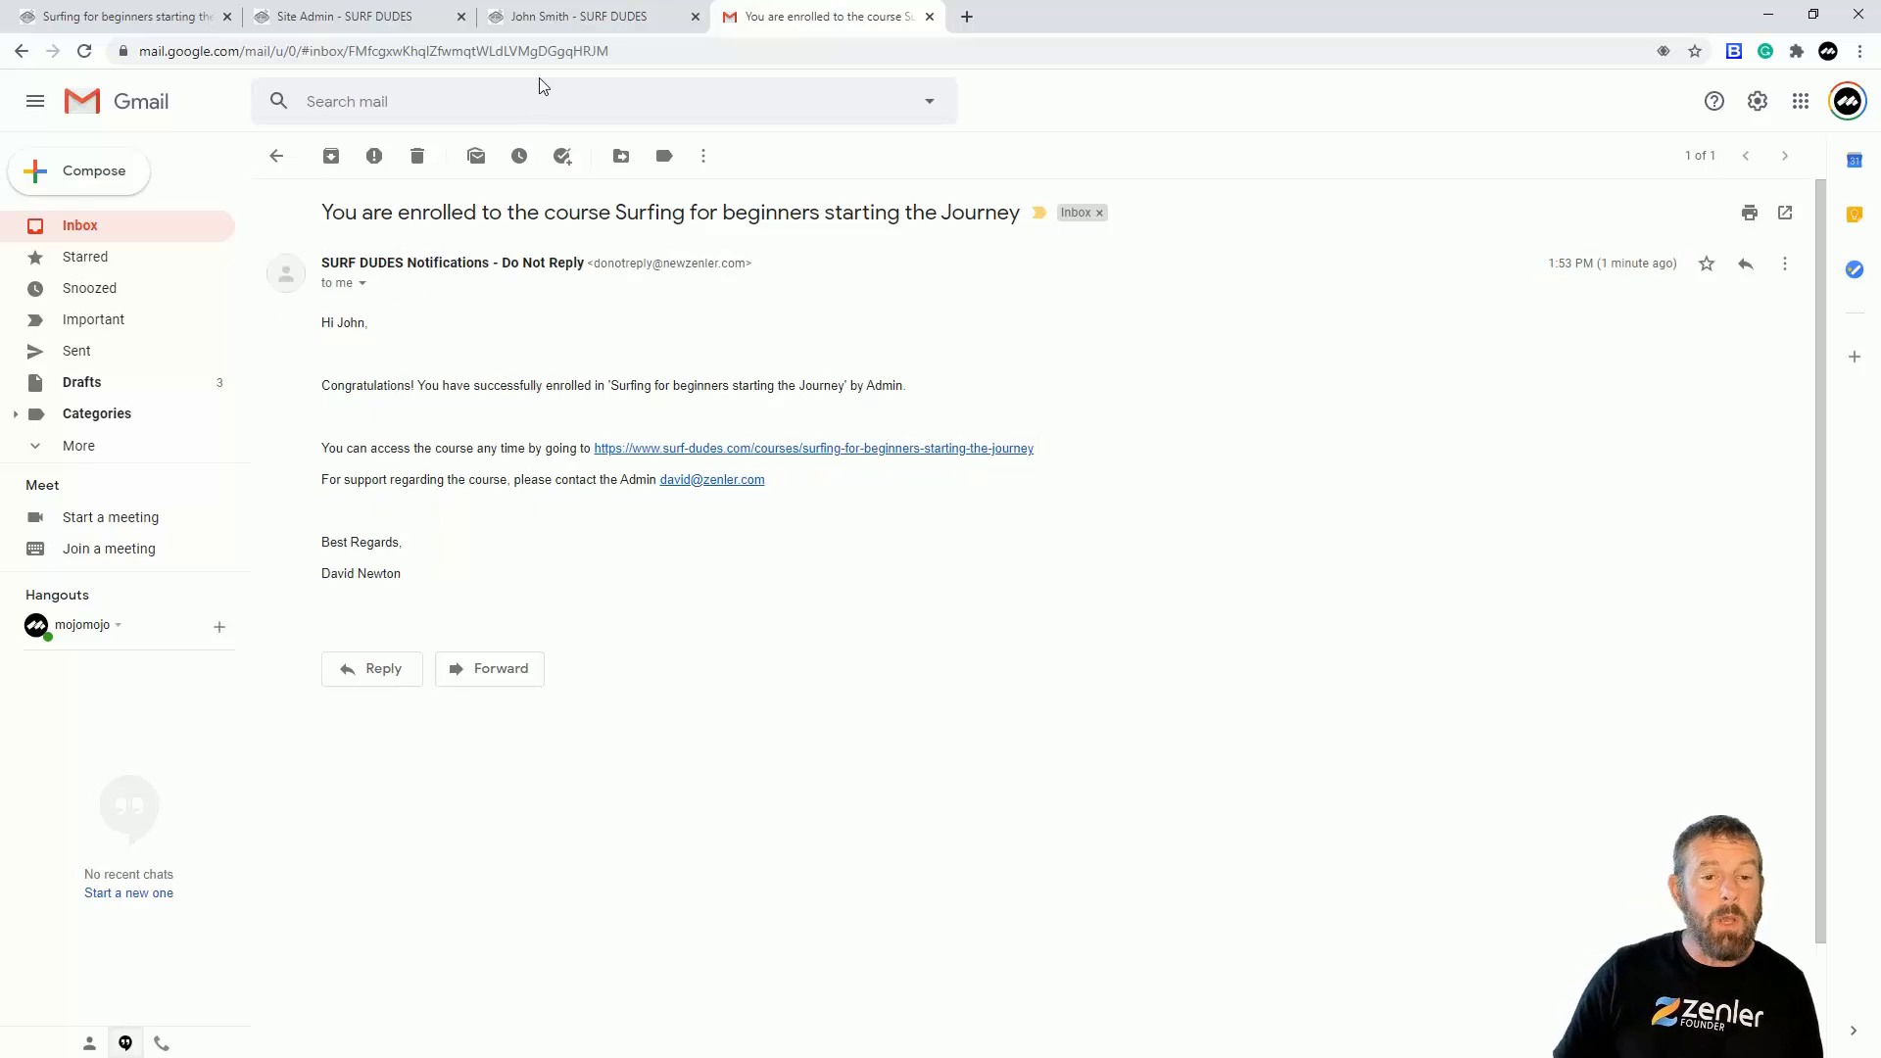
# Step: Switch to the public sales page of the surfing course
pyautogui.click(558, 16)
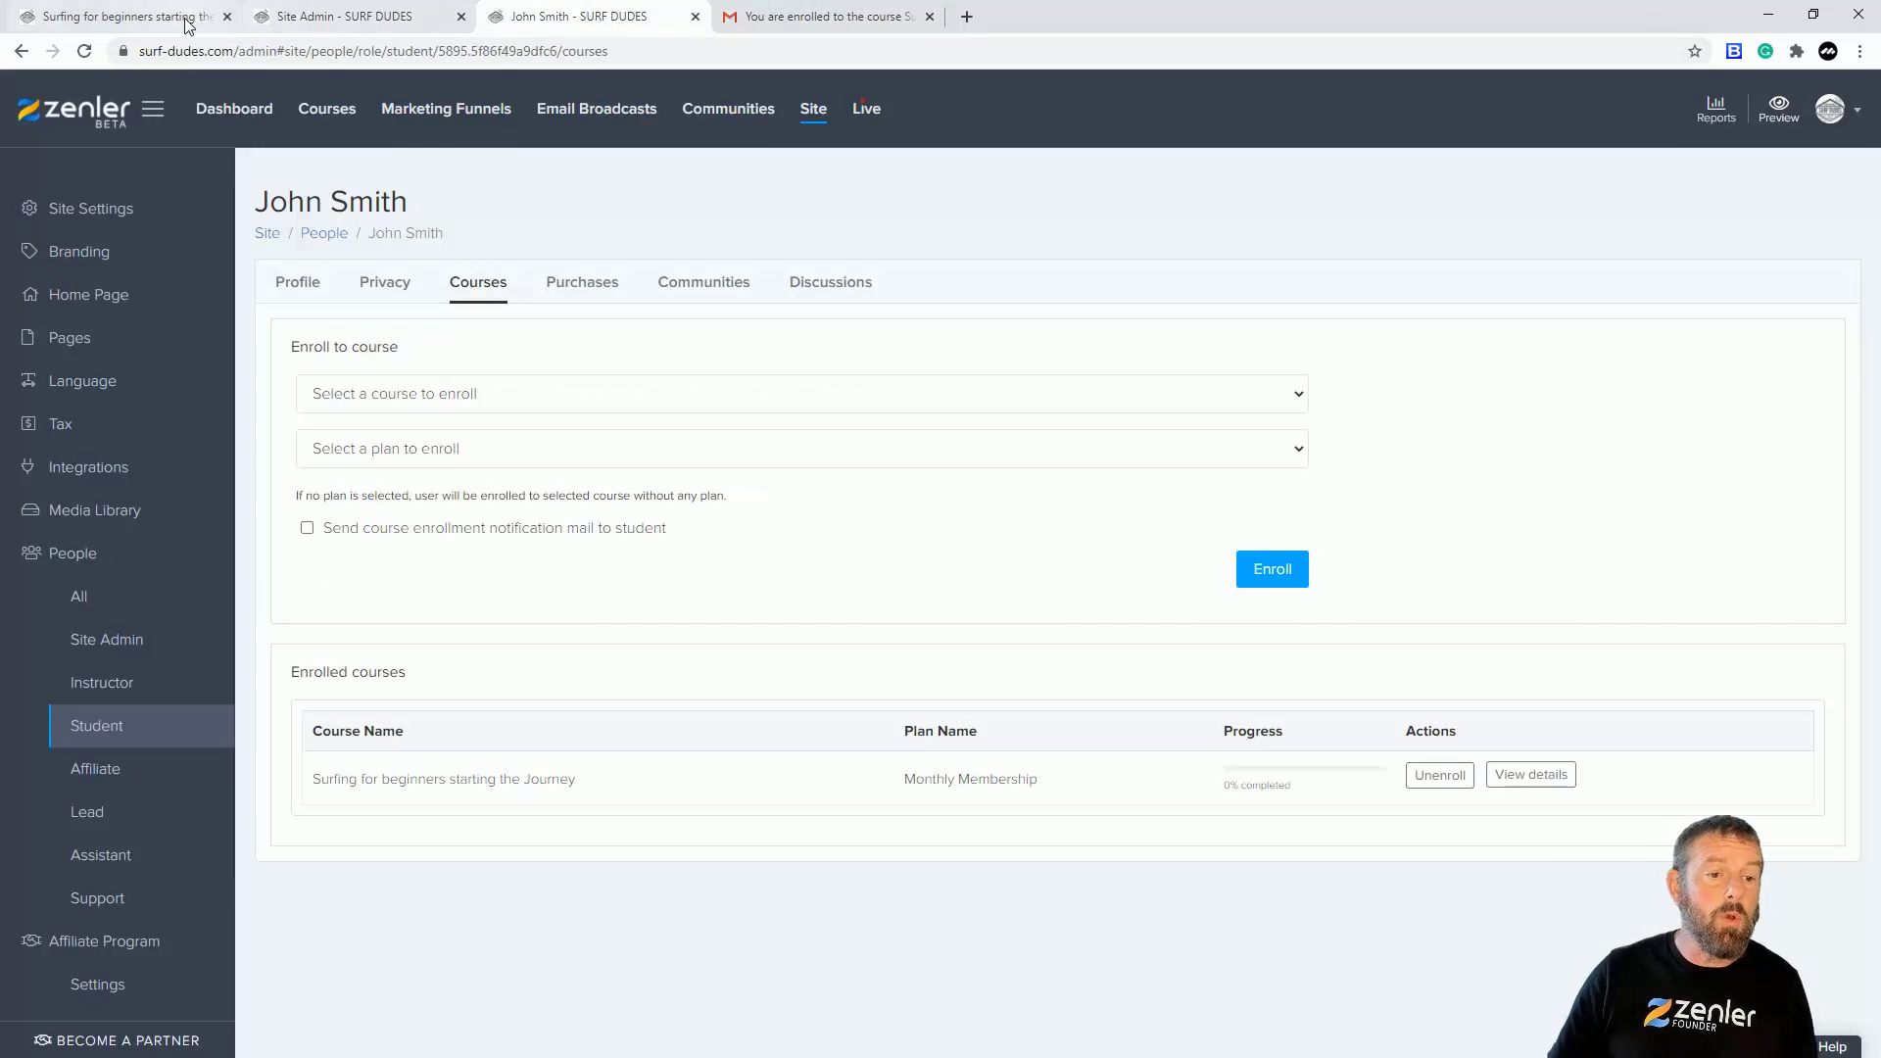
pyautogui.click(152, 18)
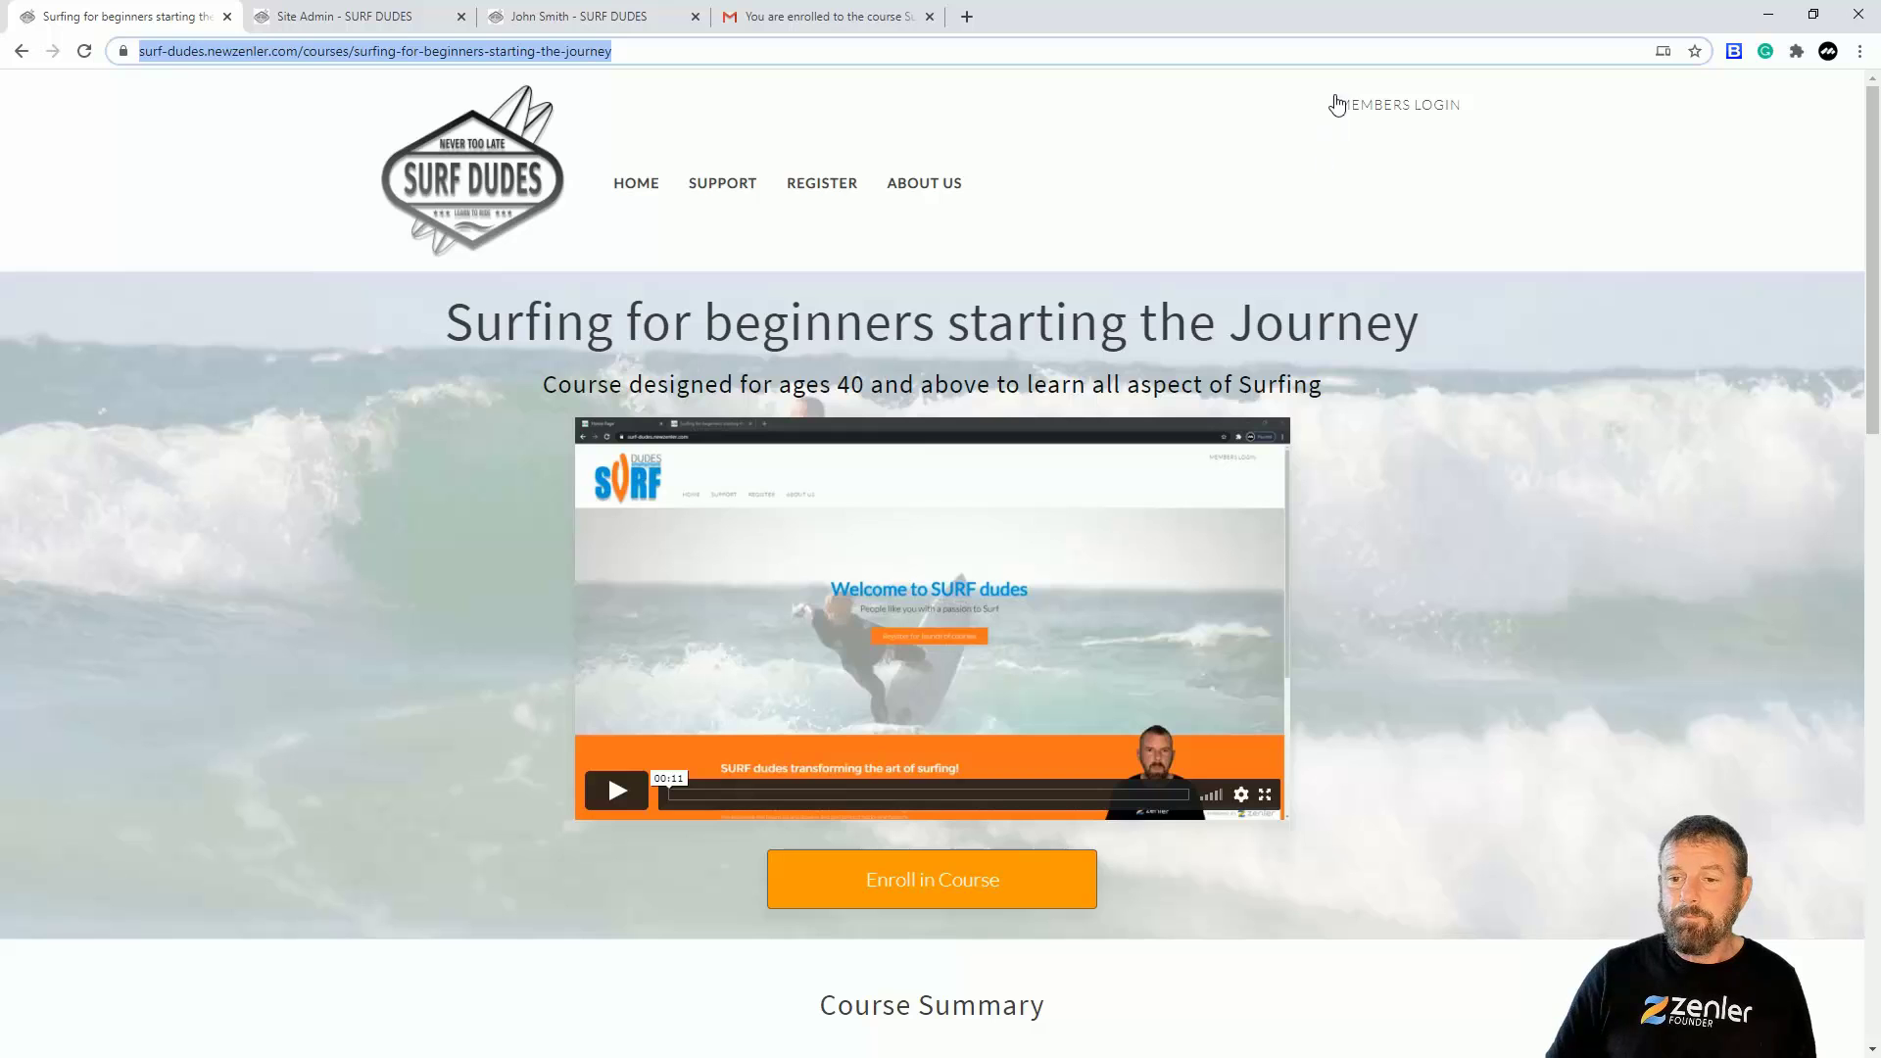
# Step: Log in to the members area with the student's saved email and password
pyautogui.click(1376, 108)
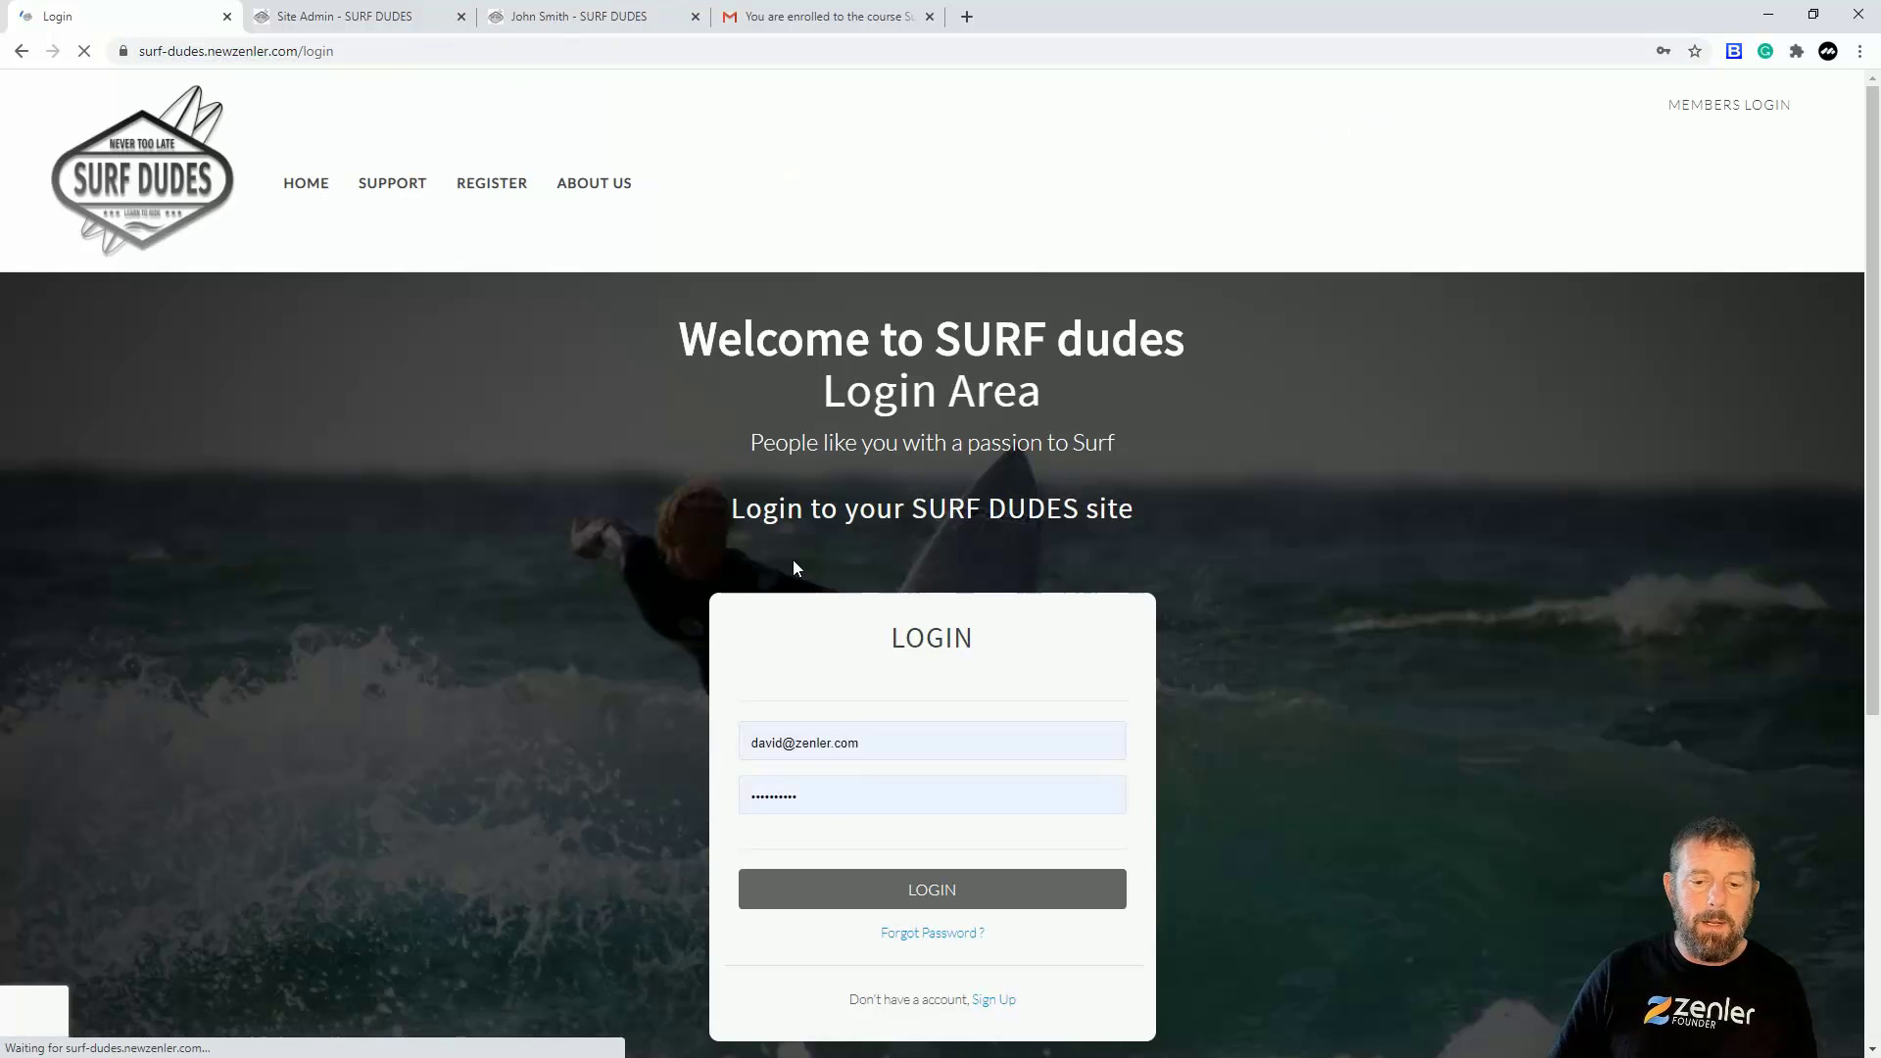
pyautogui.click(858, 749)
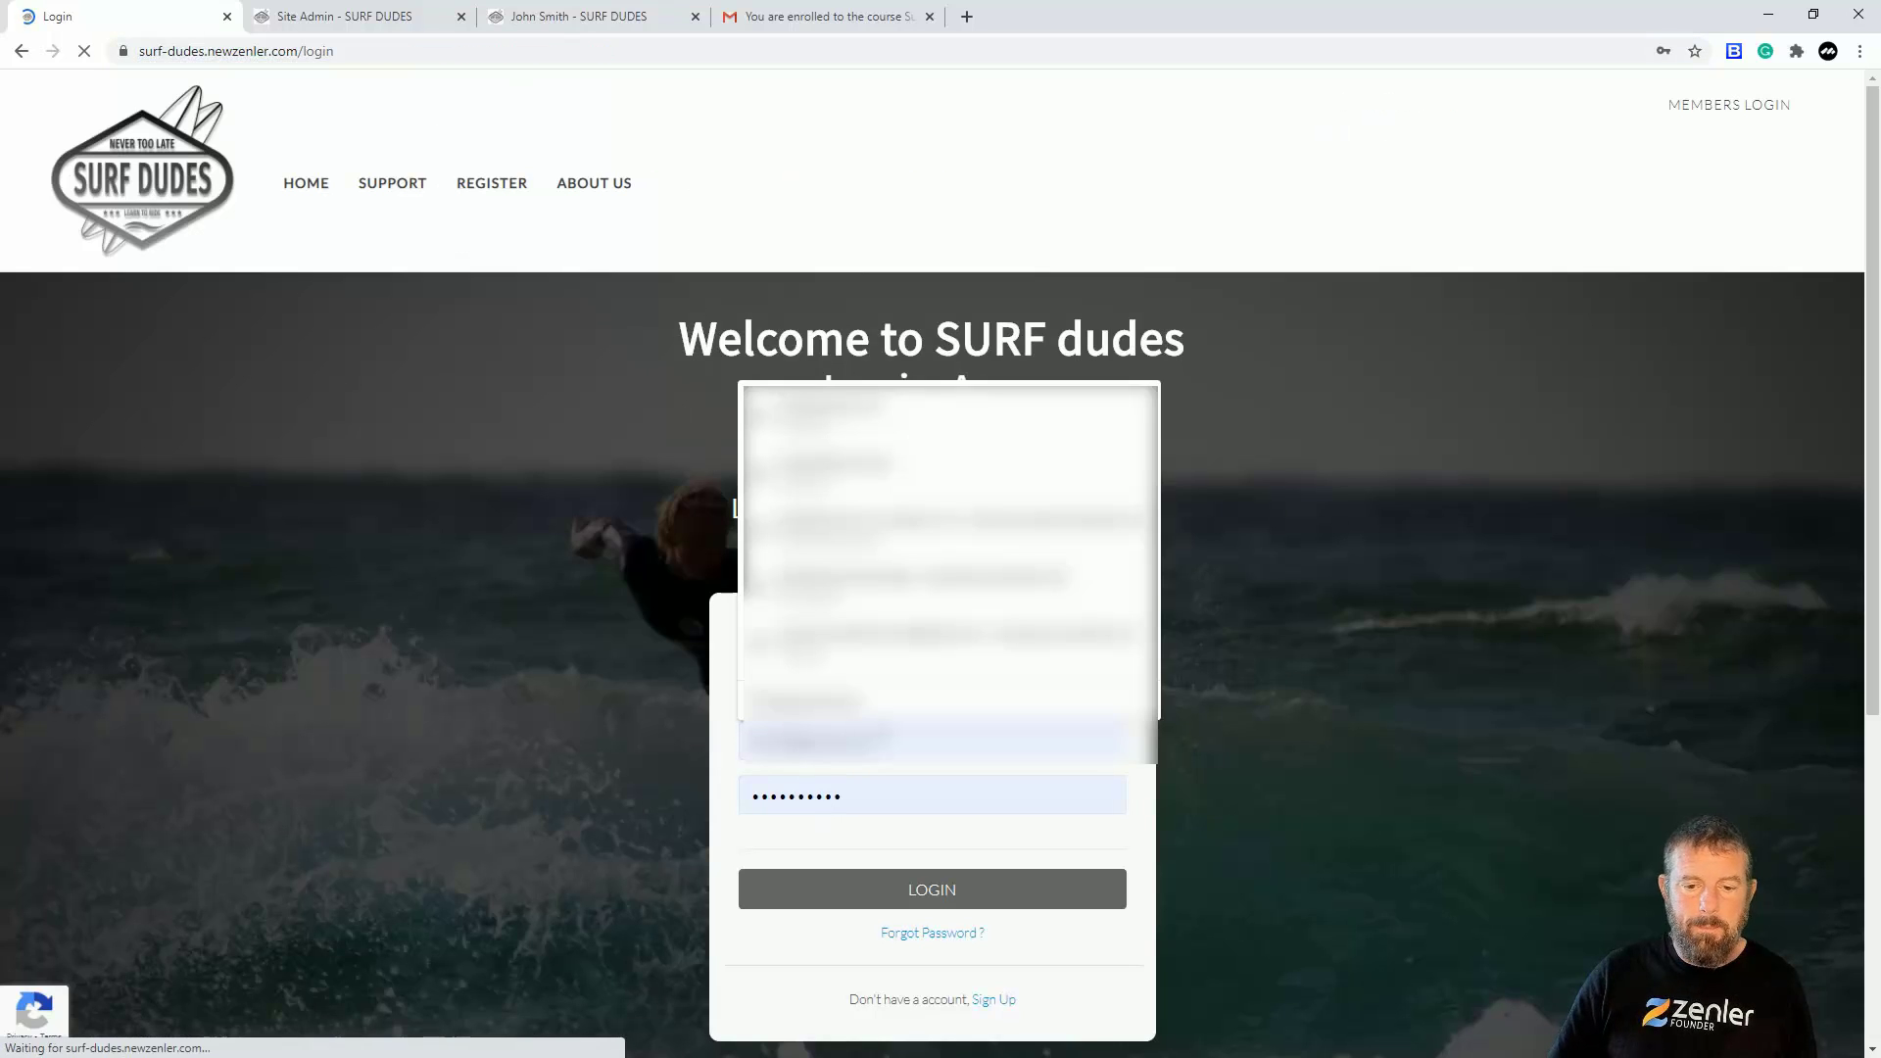
pyautogui.click(820, 647)
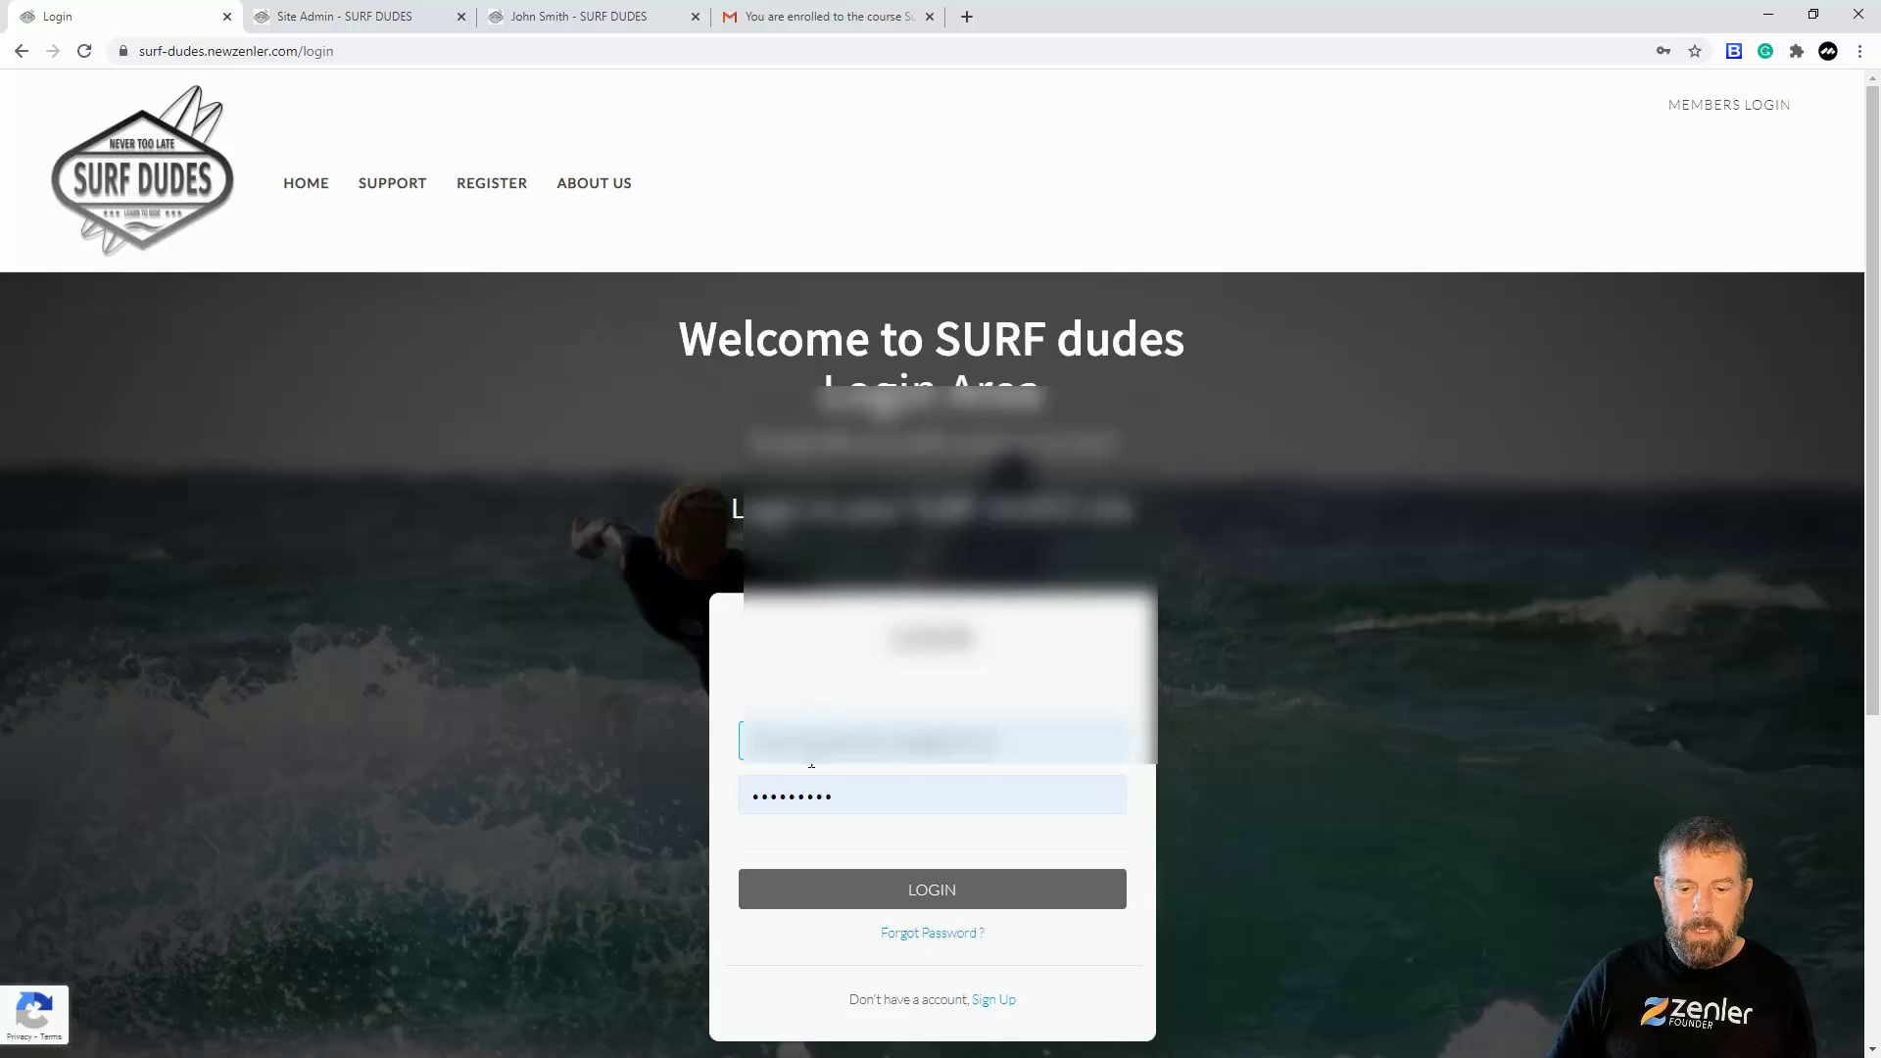
pyautogui.press('Return')
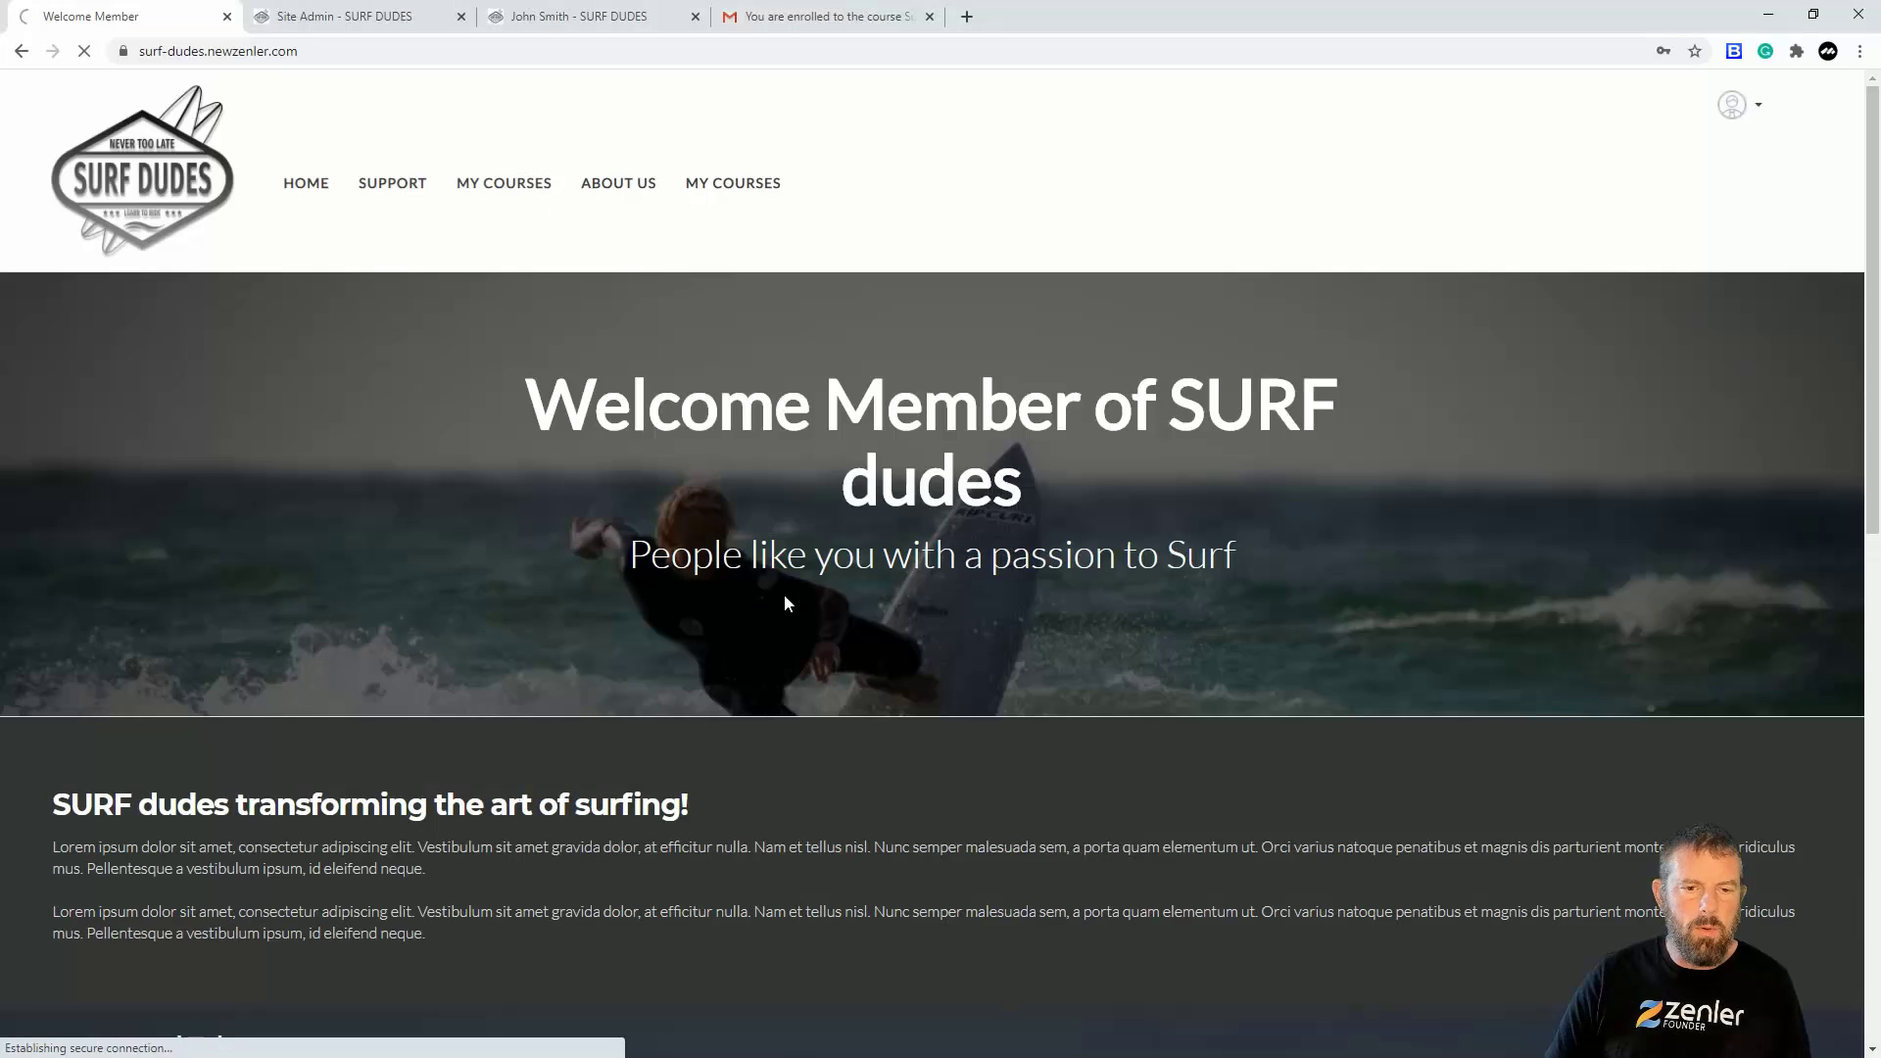
# Step: Open the Choosing a Board lesson from the enrolled course's curriculum and play its video
pyautogui.scroll(-3, 1127, 696)
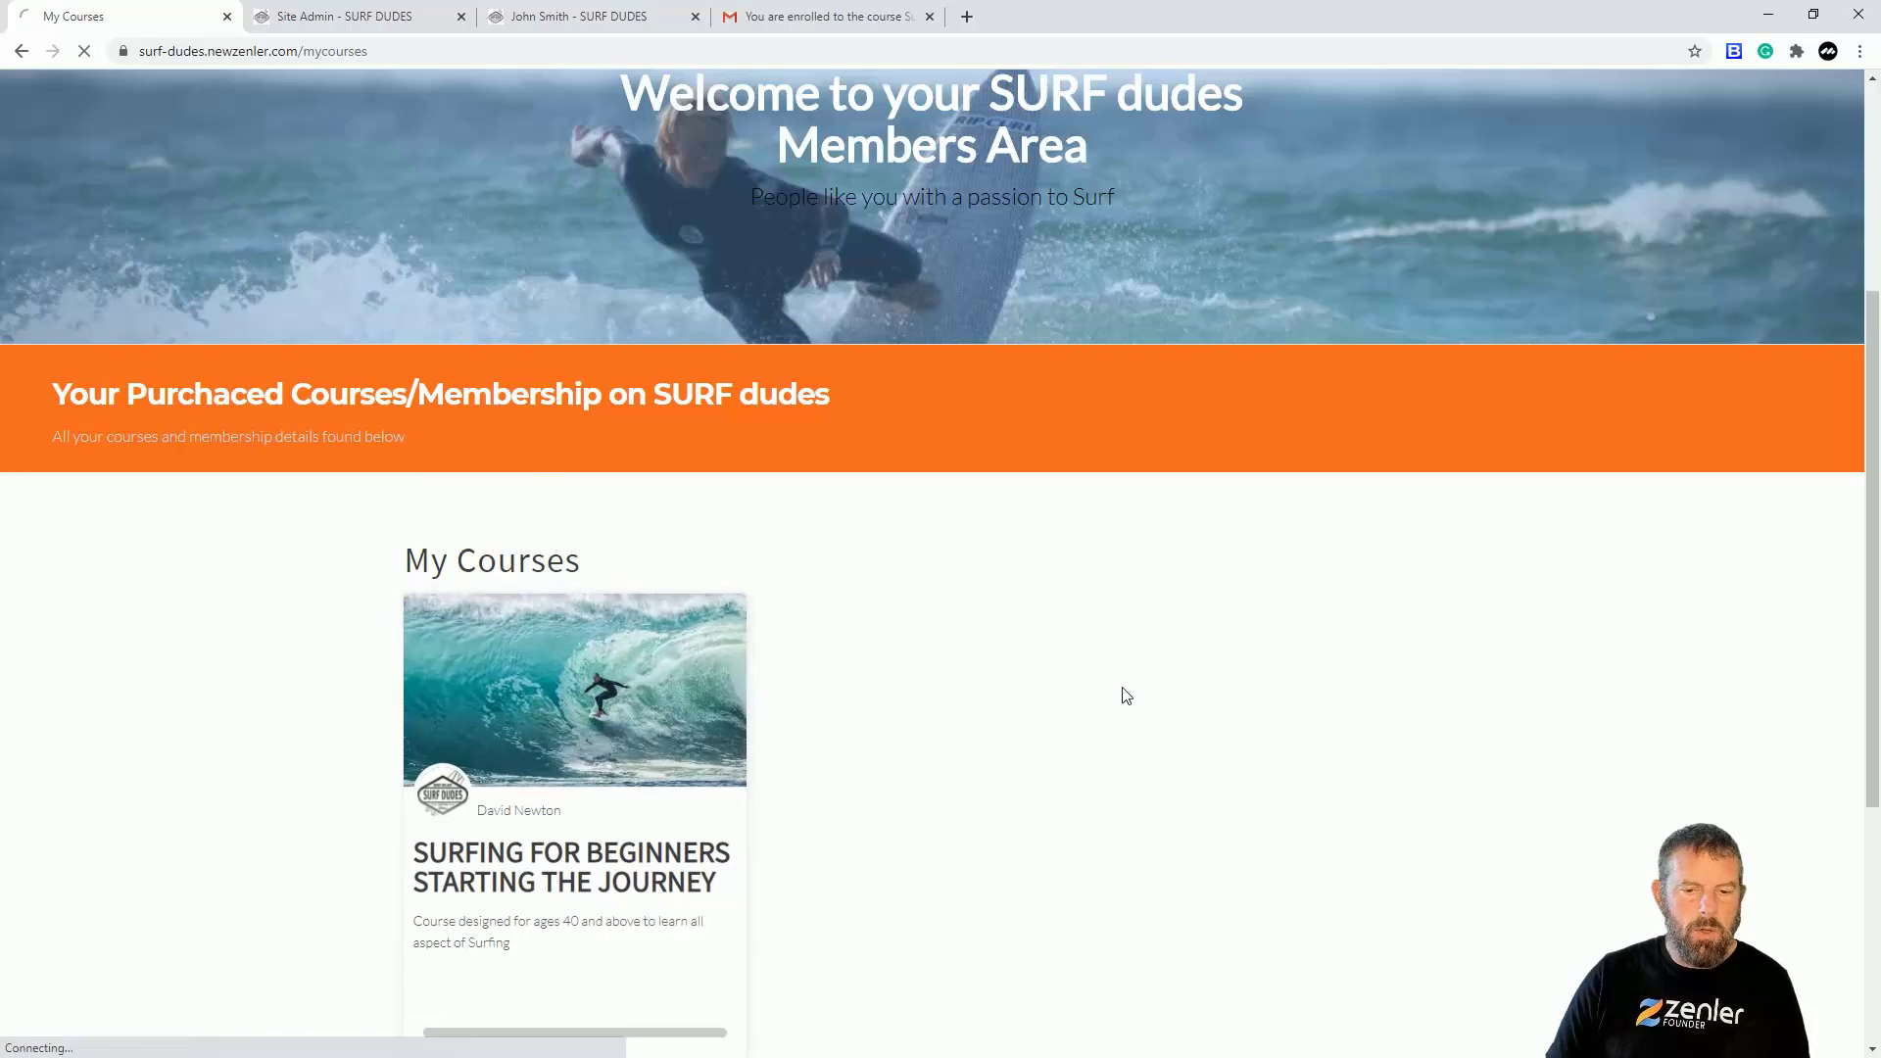
pyautogui.scroll(-3, 1197, 561)
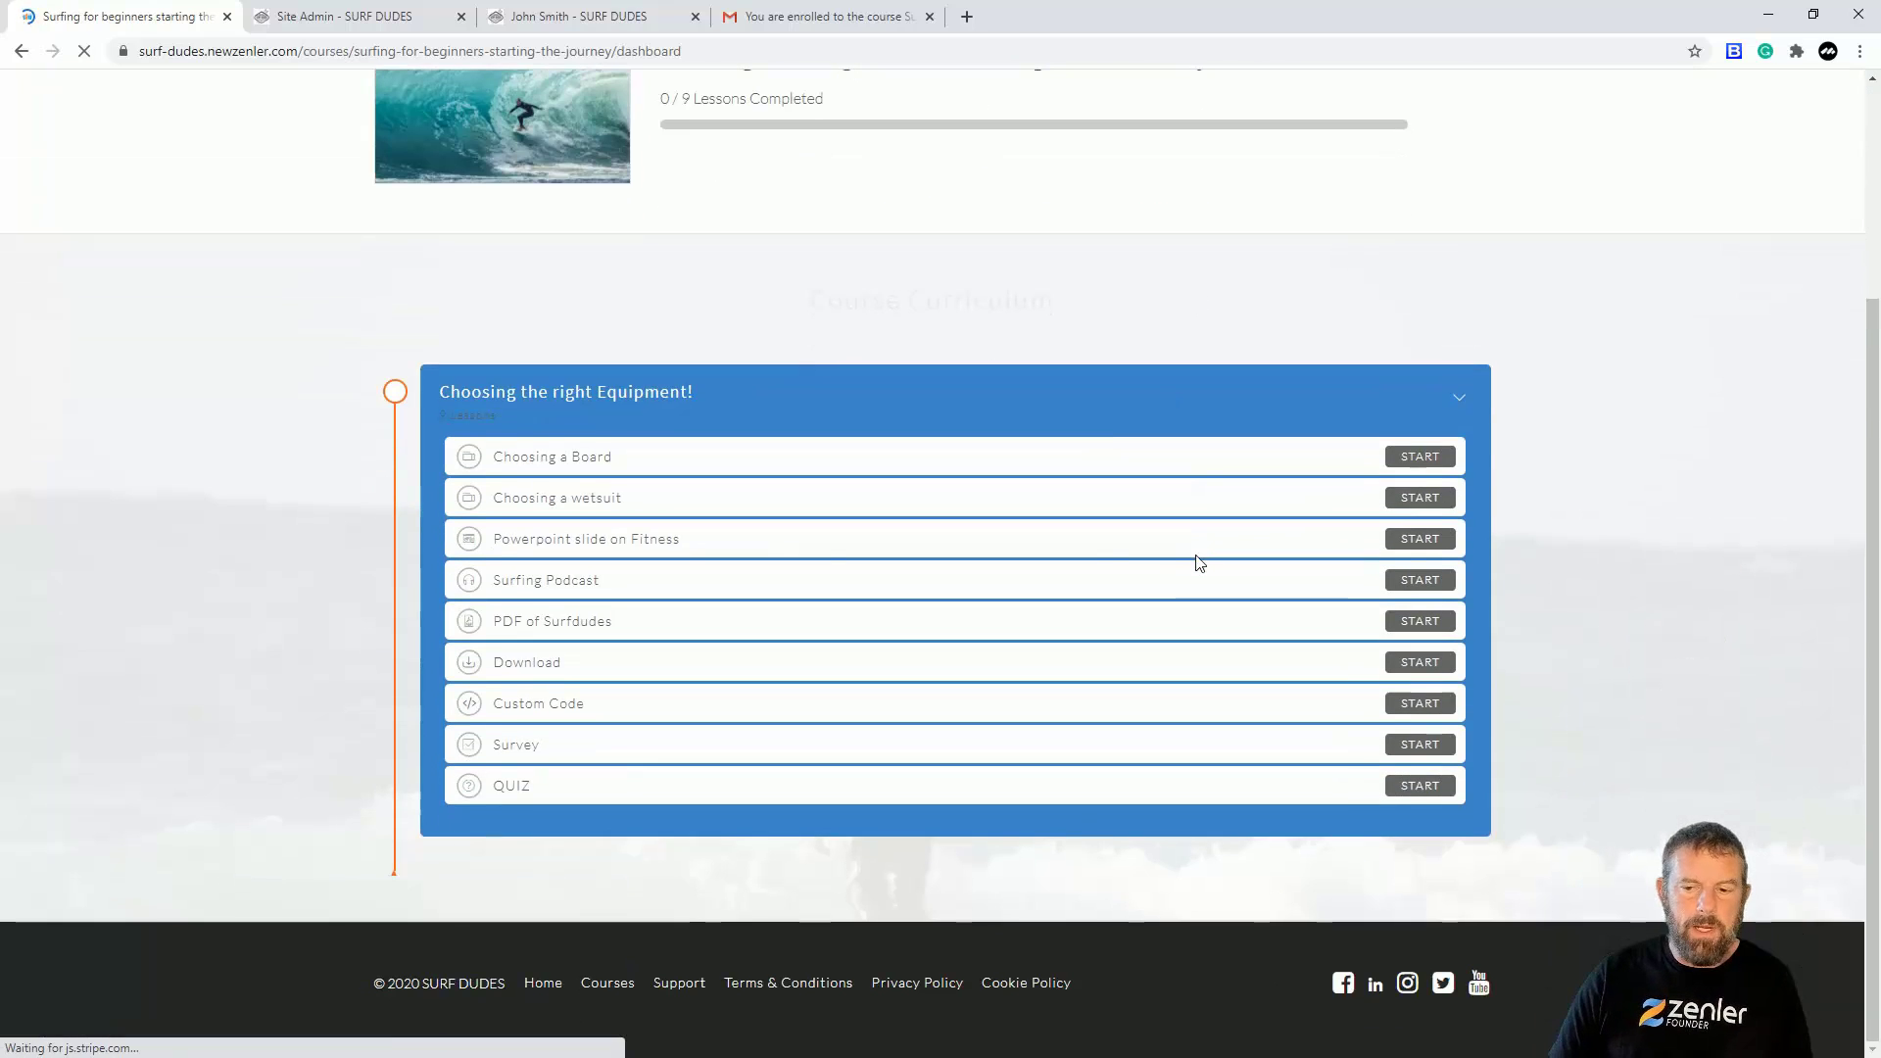
pyautogui.click(1417, 459)
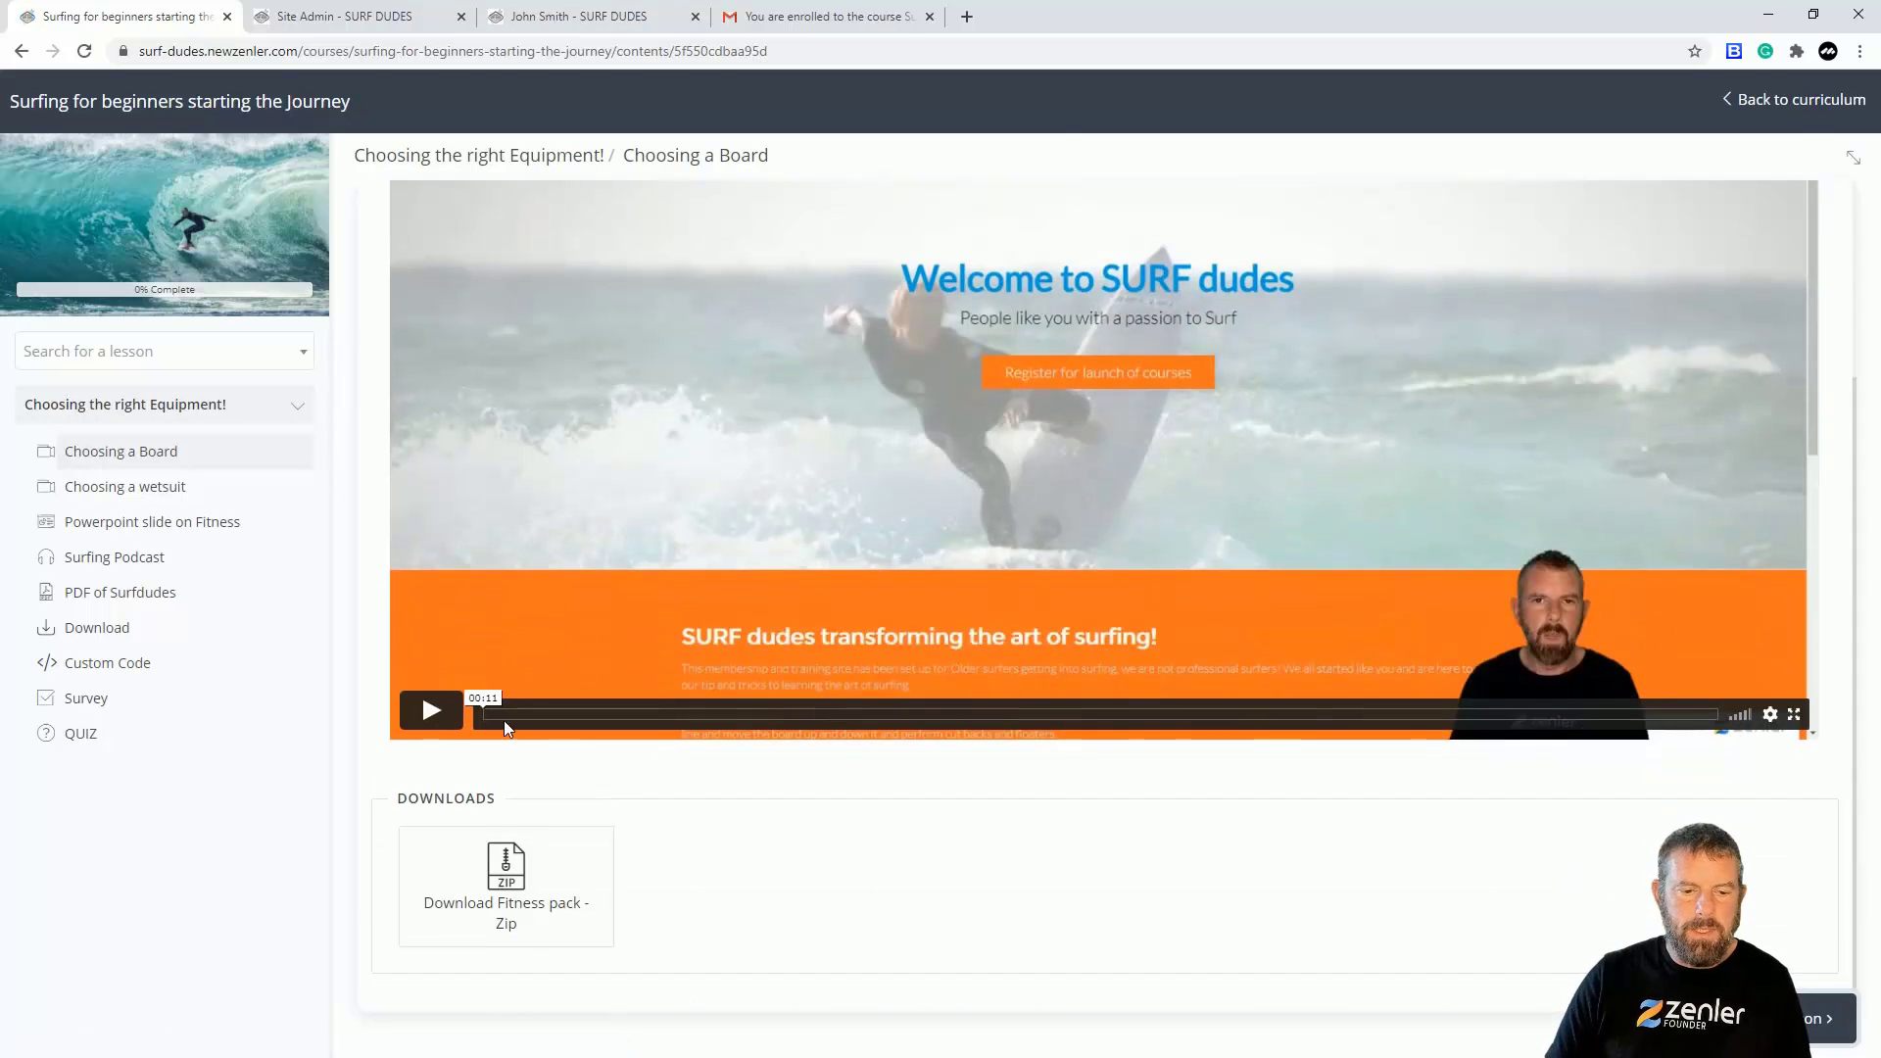
pyautogui.click(431, 710)
pyautogui.click(1692, 714)
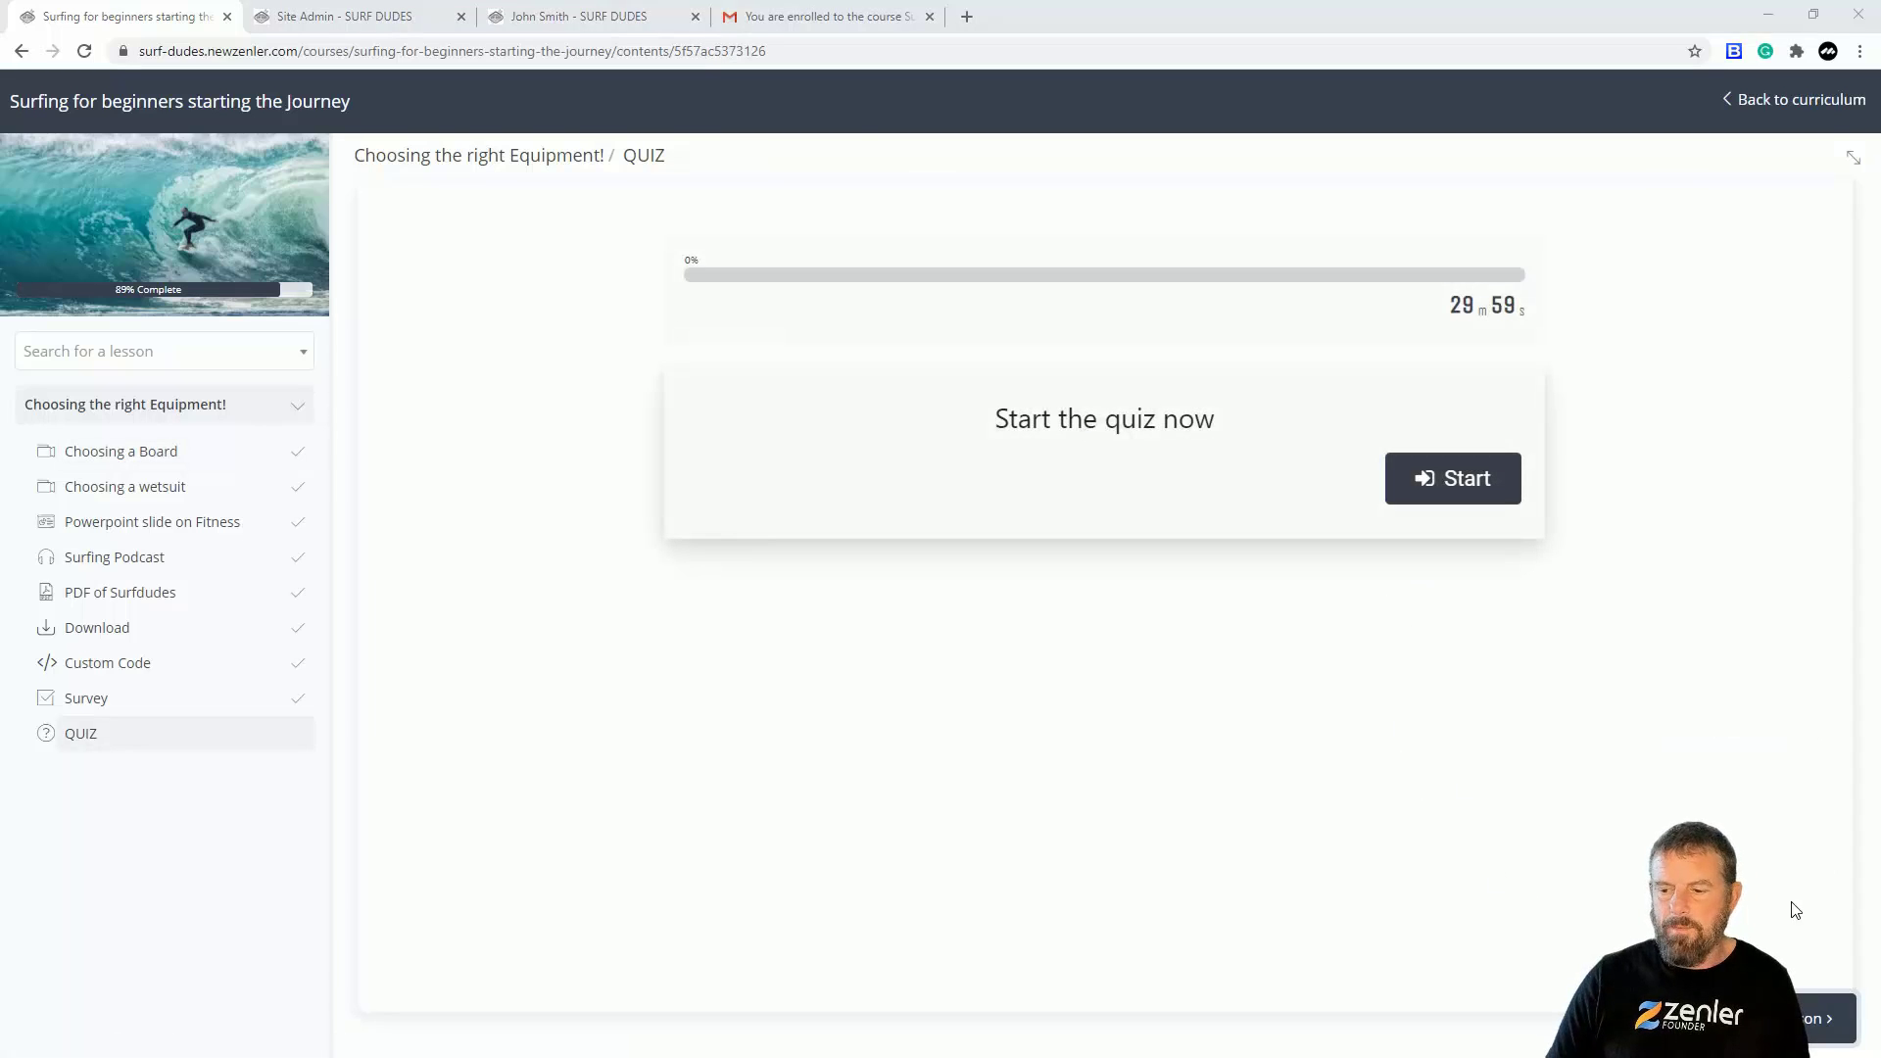
# Step: Try to complete the course without taking the quiz, and reopen the QUIZ lesson
pyautogui.click(1828, 1019)
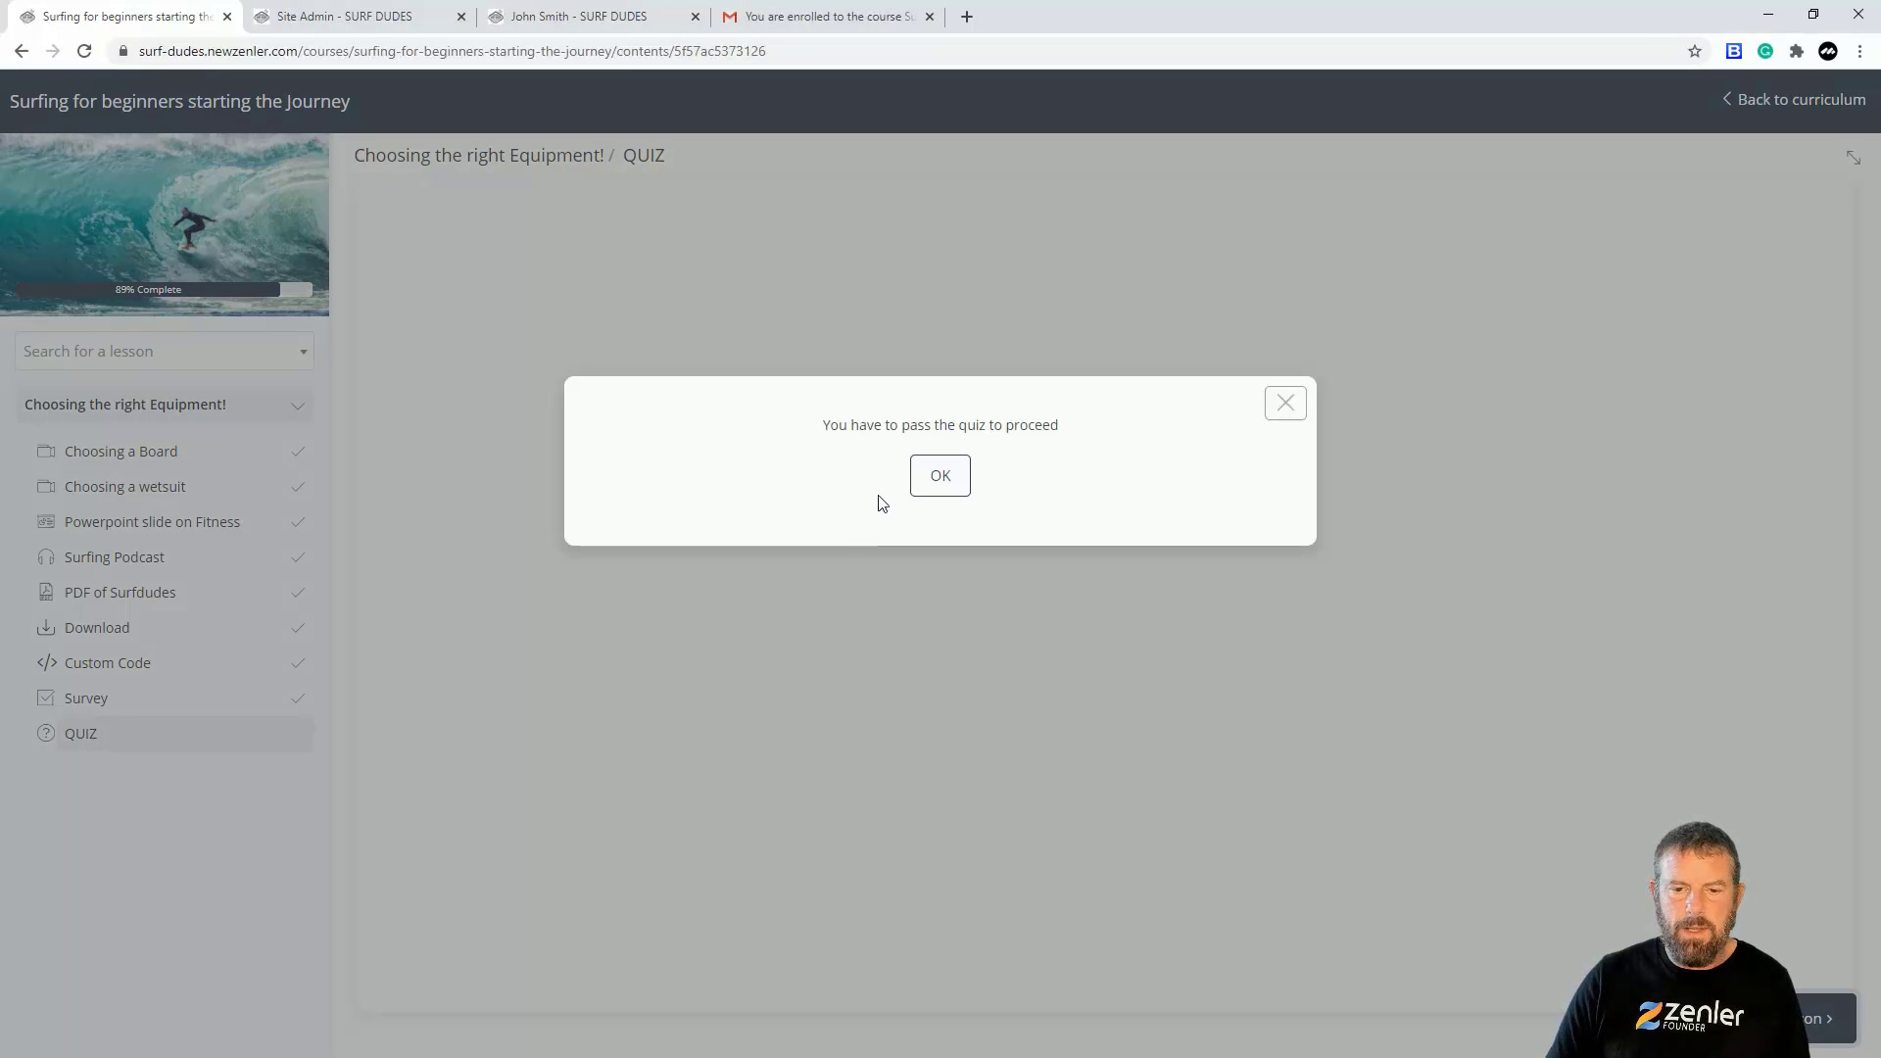
pyautogui.click(940, 478)
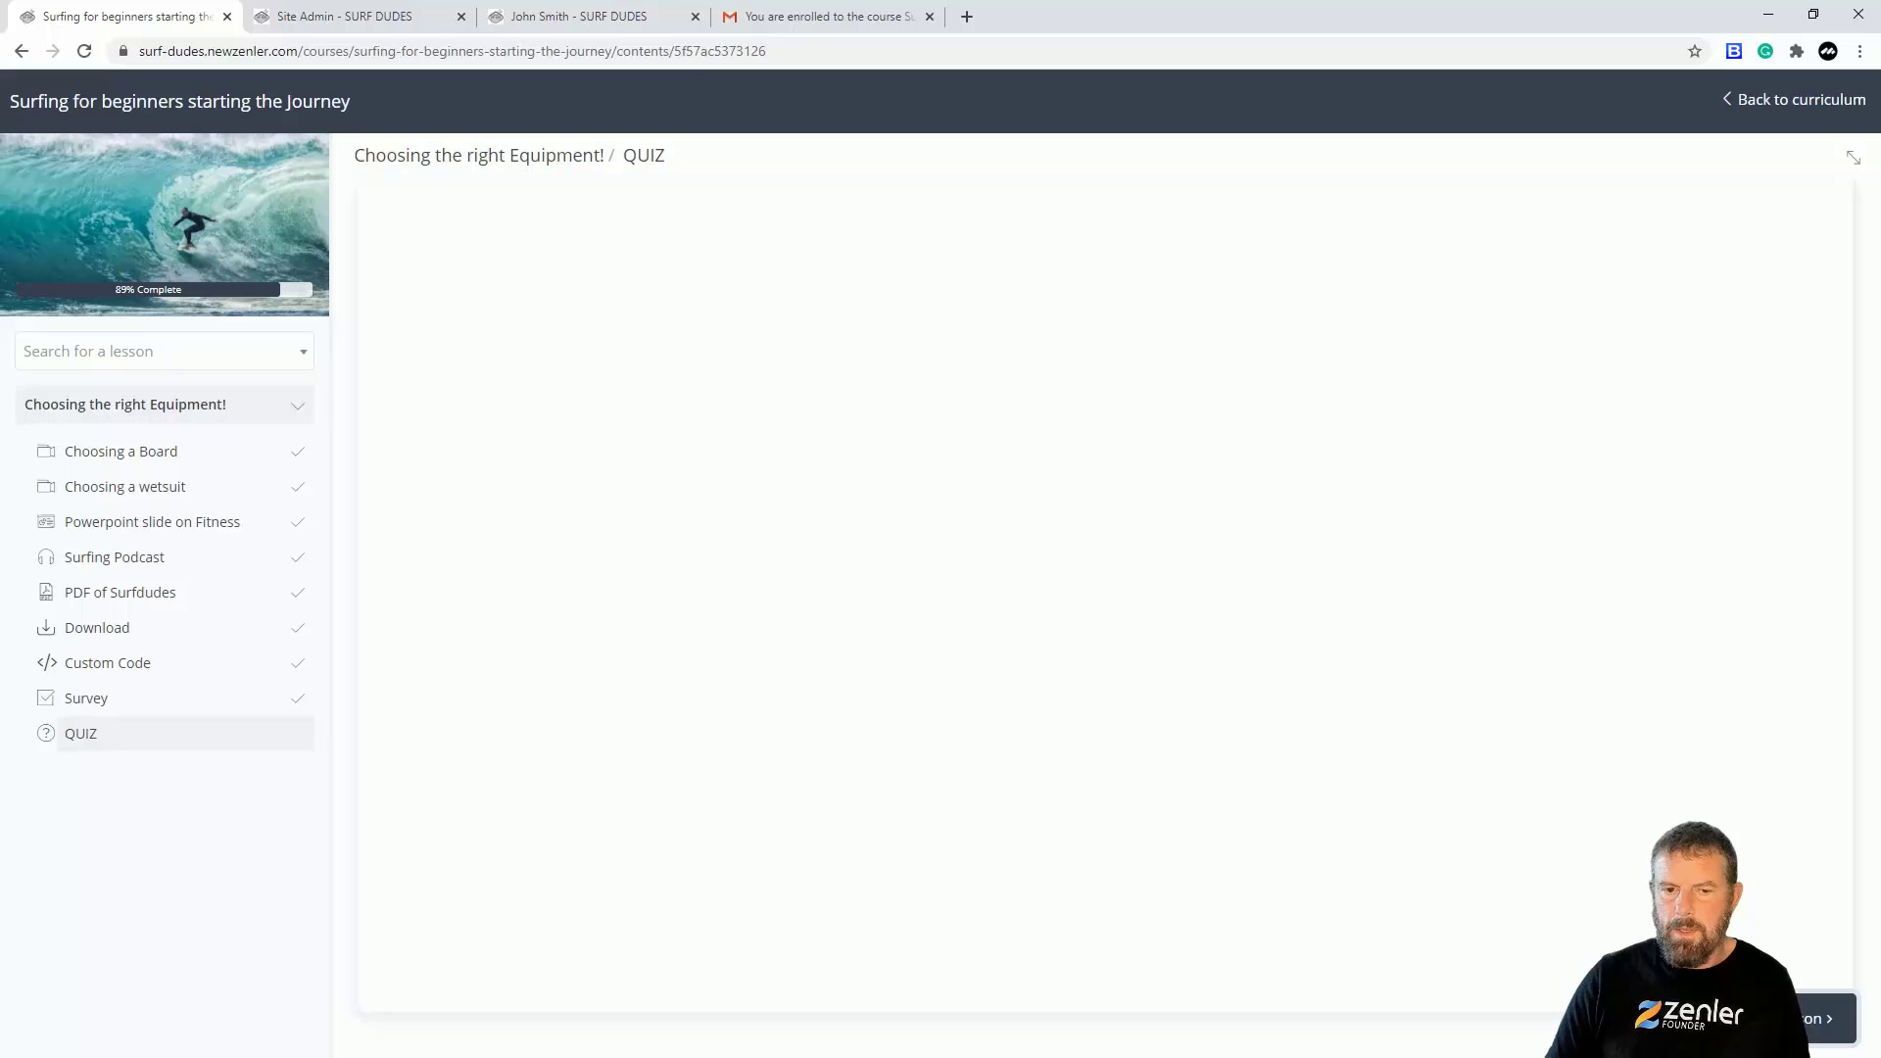
pyautogui.click(1775, 1019)
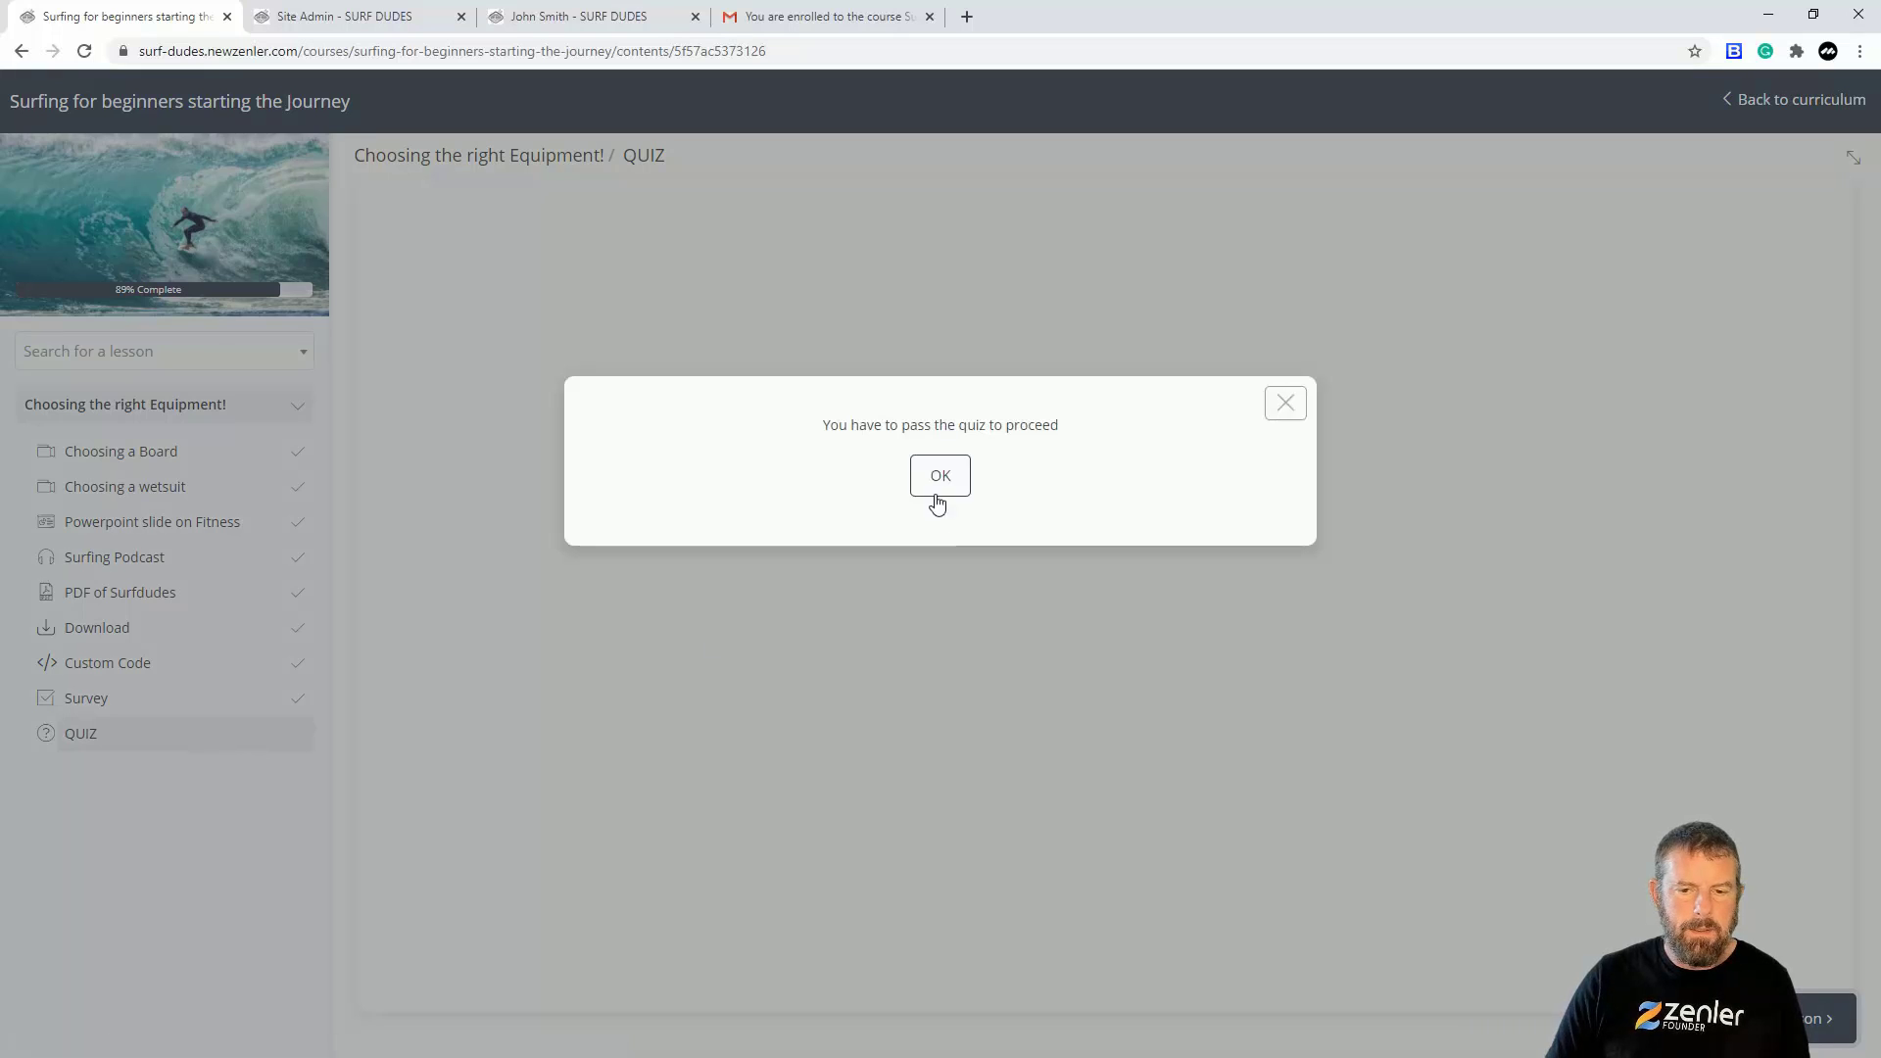
pyautogui.click(938, 477)
pyautogui.click(147, 730)
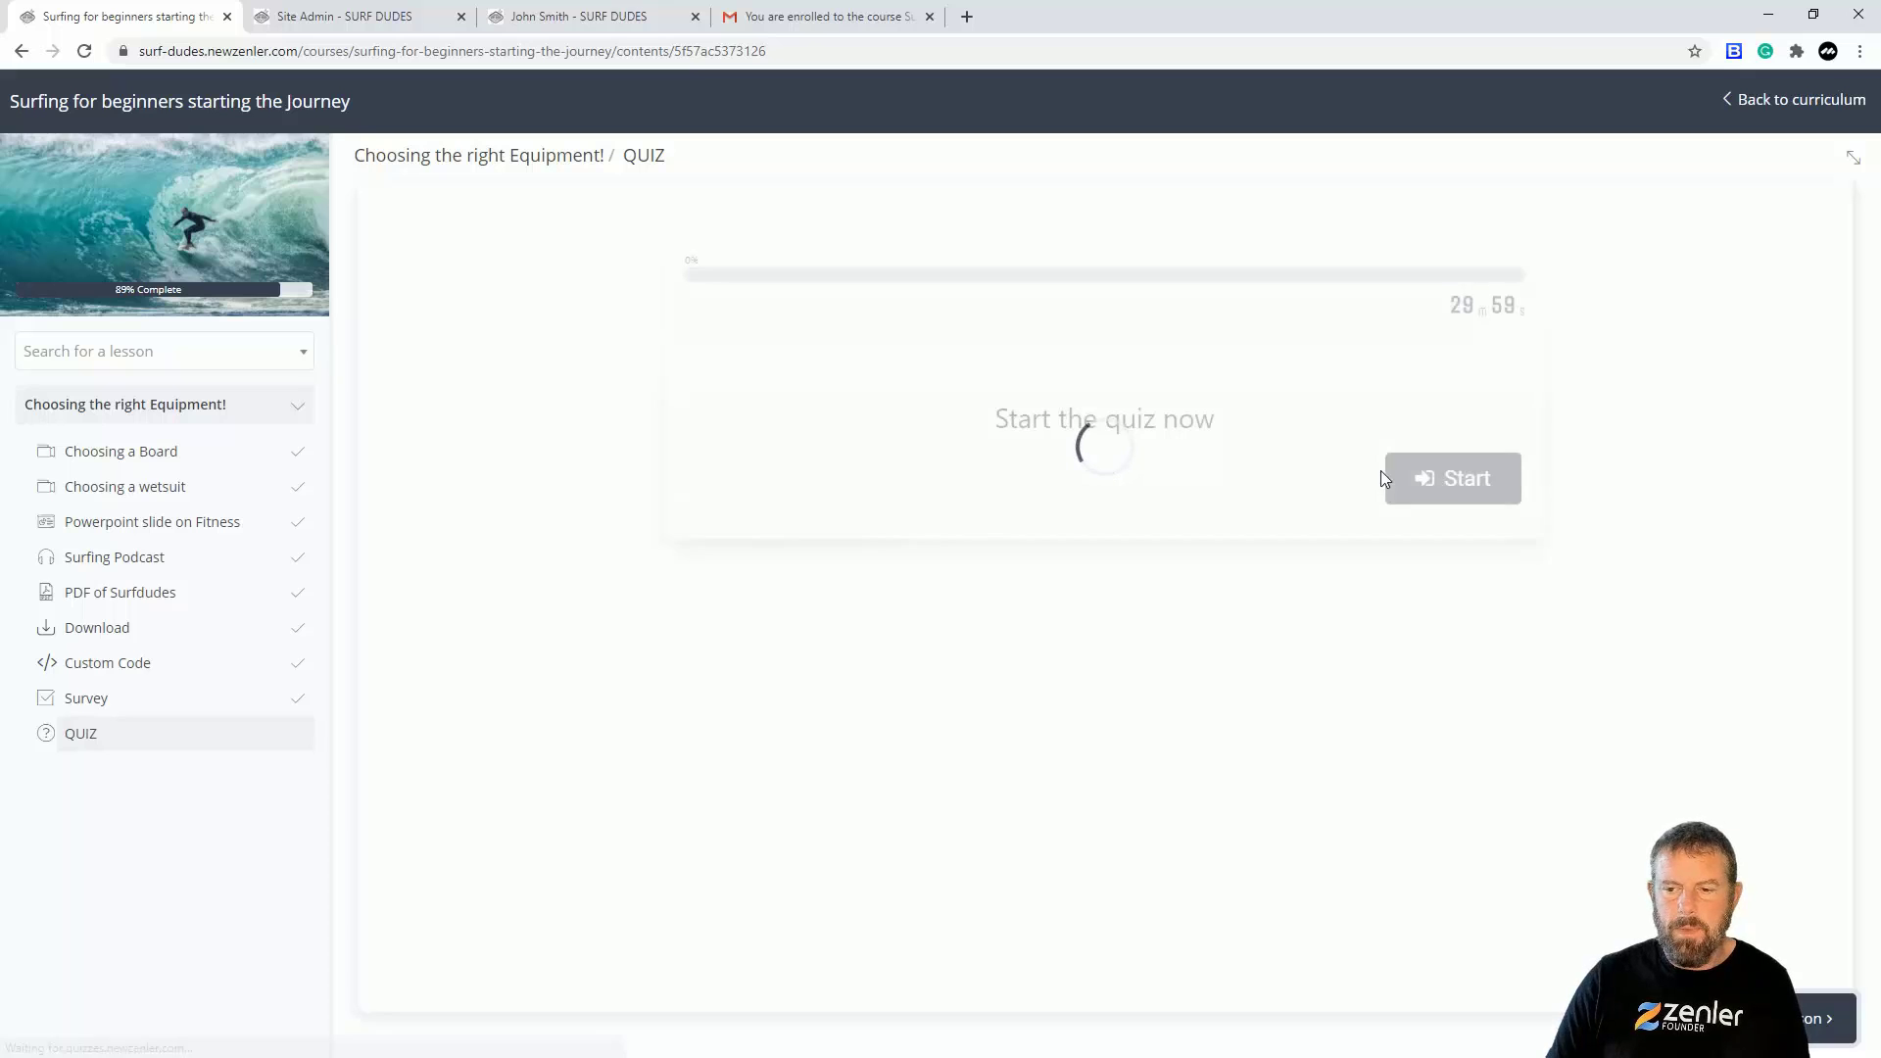
# Step: Complete the quiz with the answers "They are unbroken waves" and "True", and finish the course
pyautogui.click(1467, 482)
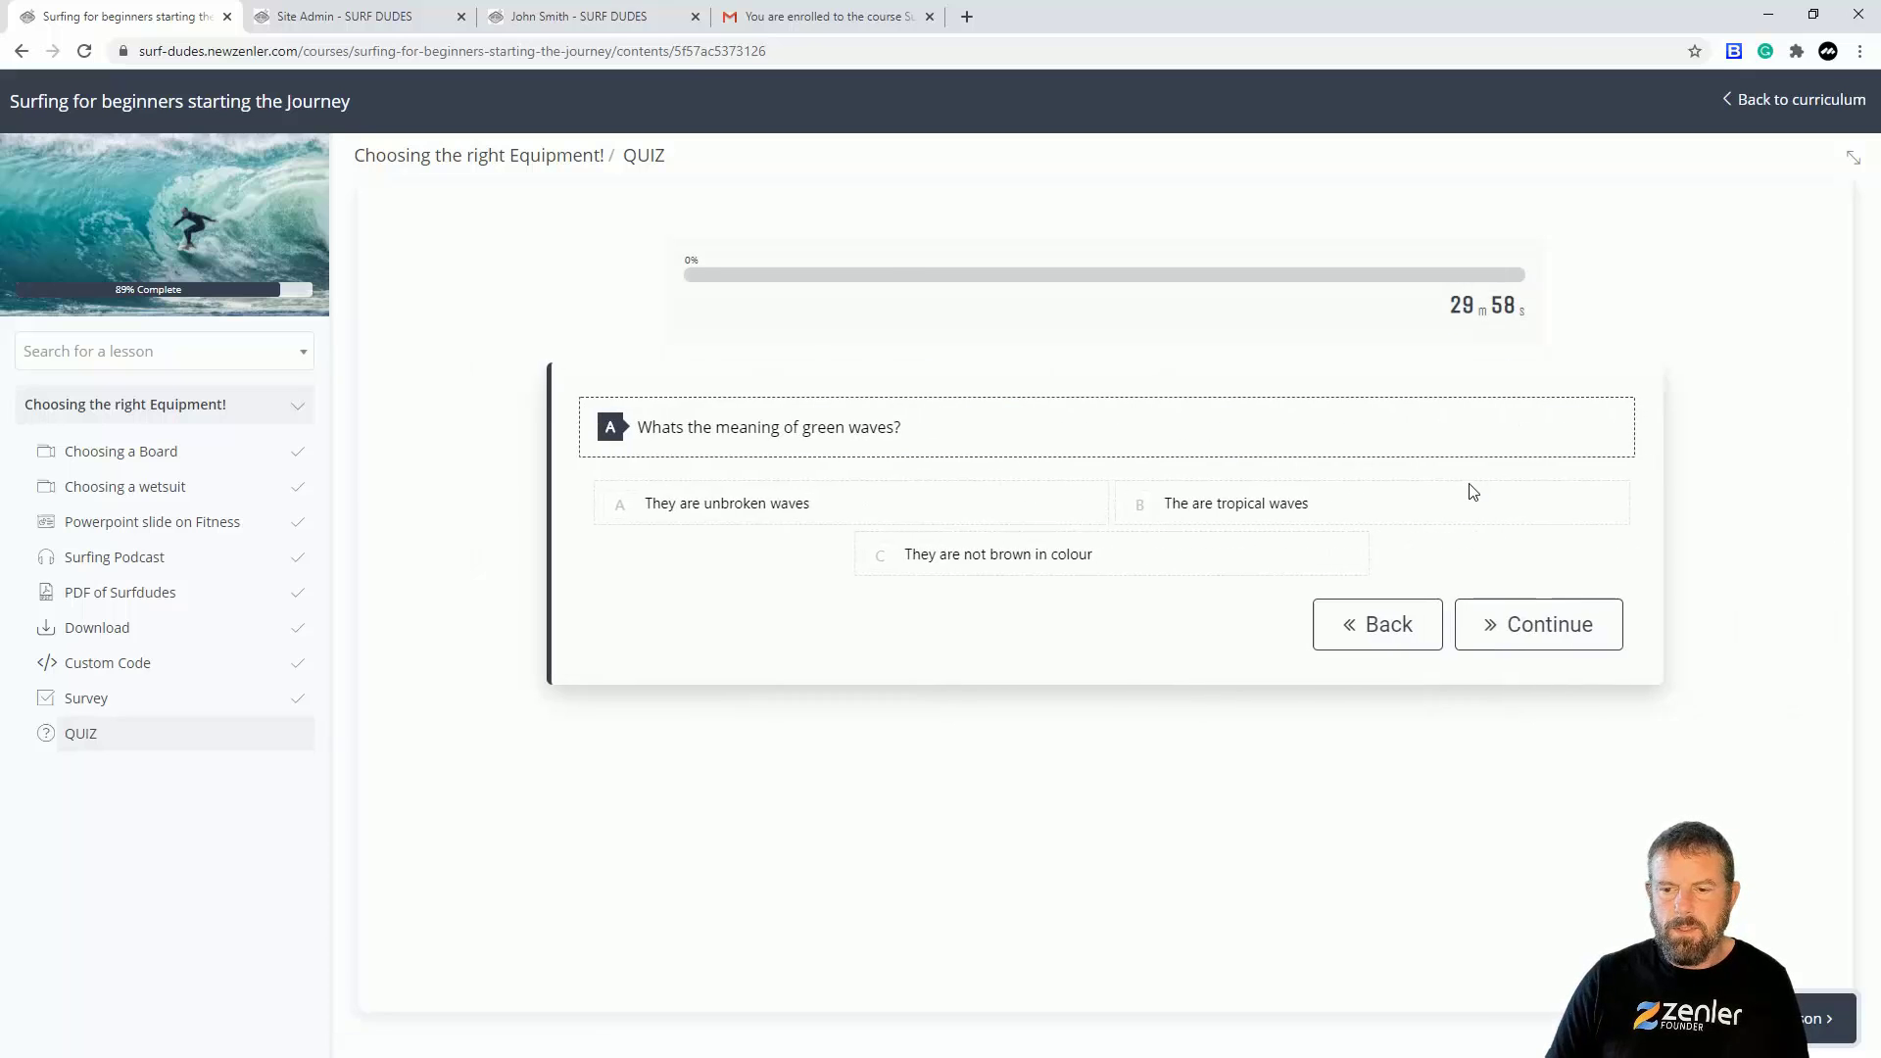
pyautogui.click(676, 503)
pyautogui.click(1584, 650)
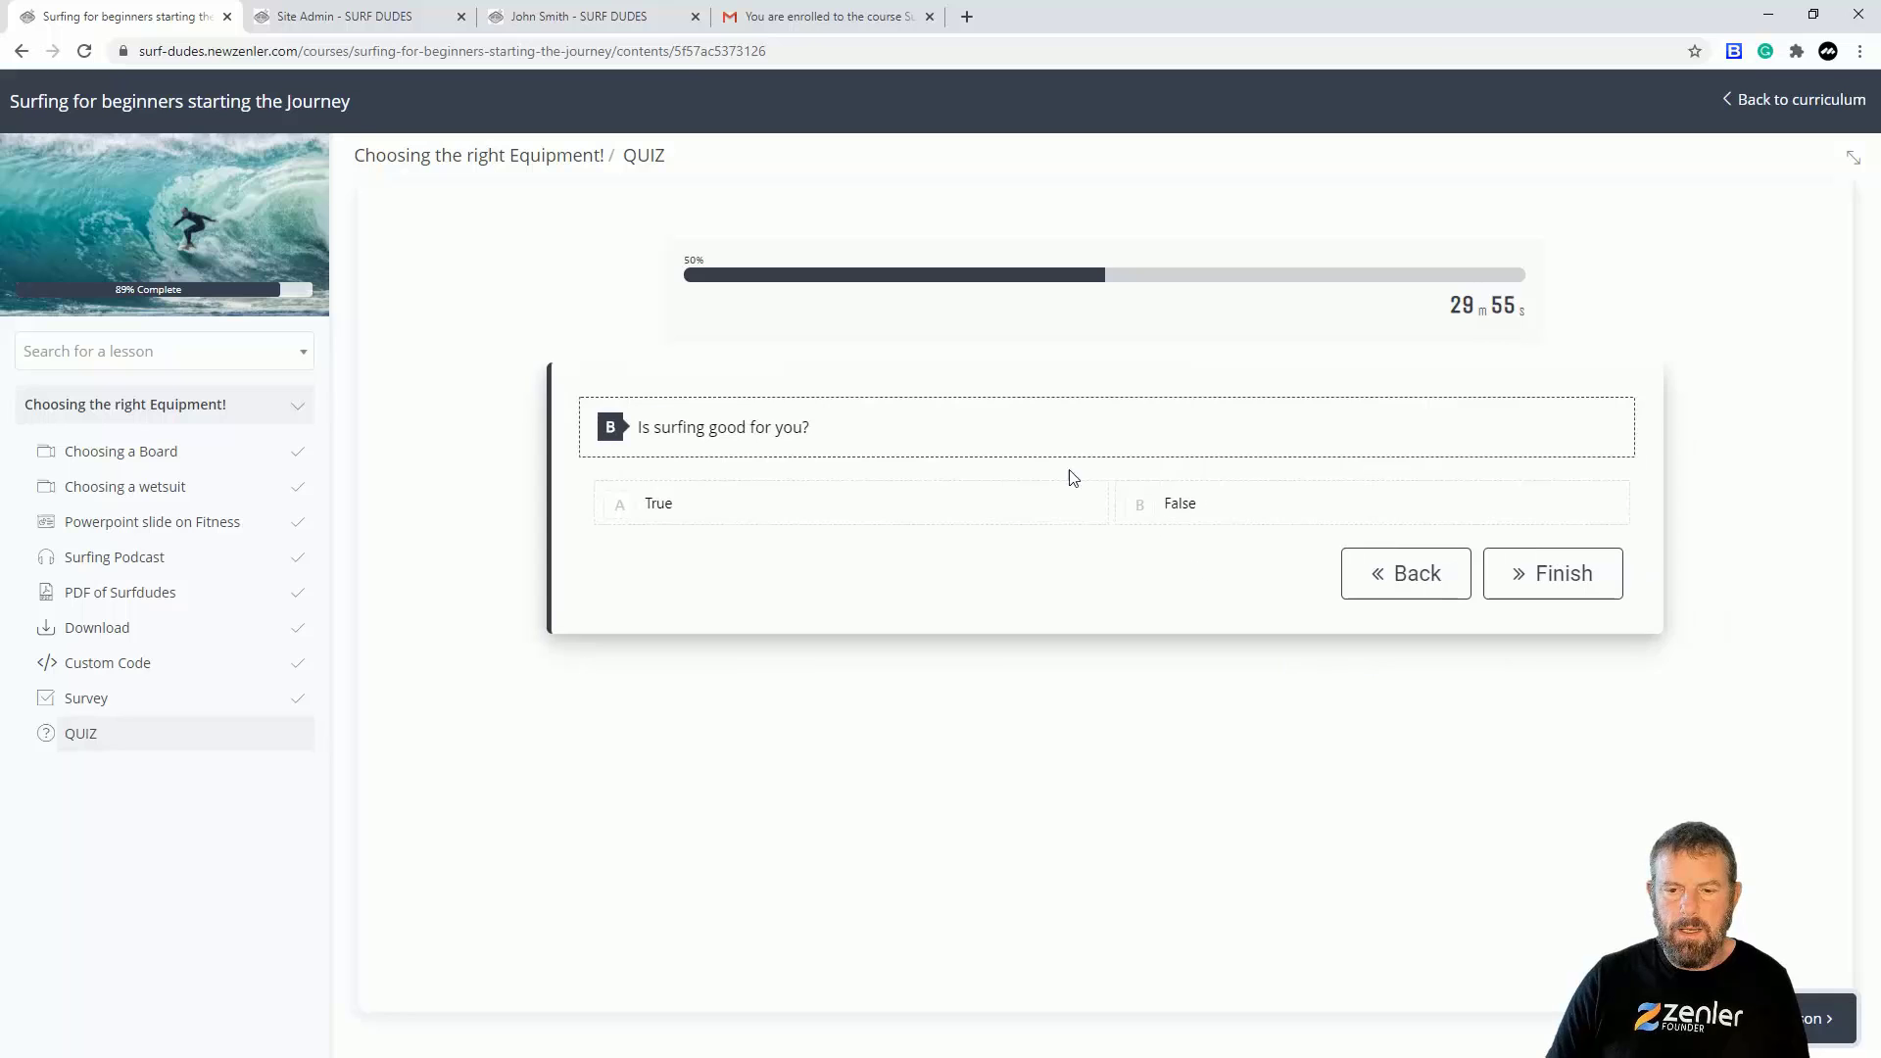
pyautogui.click(1020, 513)
pyautogui.click(1548, 586)
pyautogui.click(1398, 482)
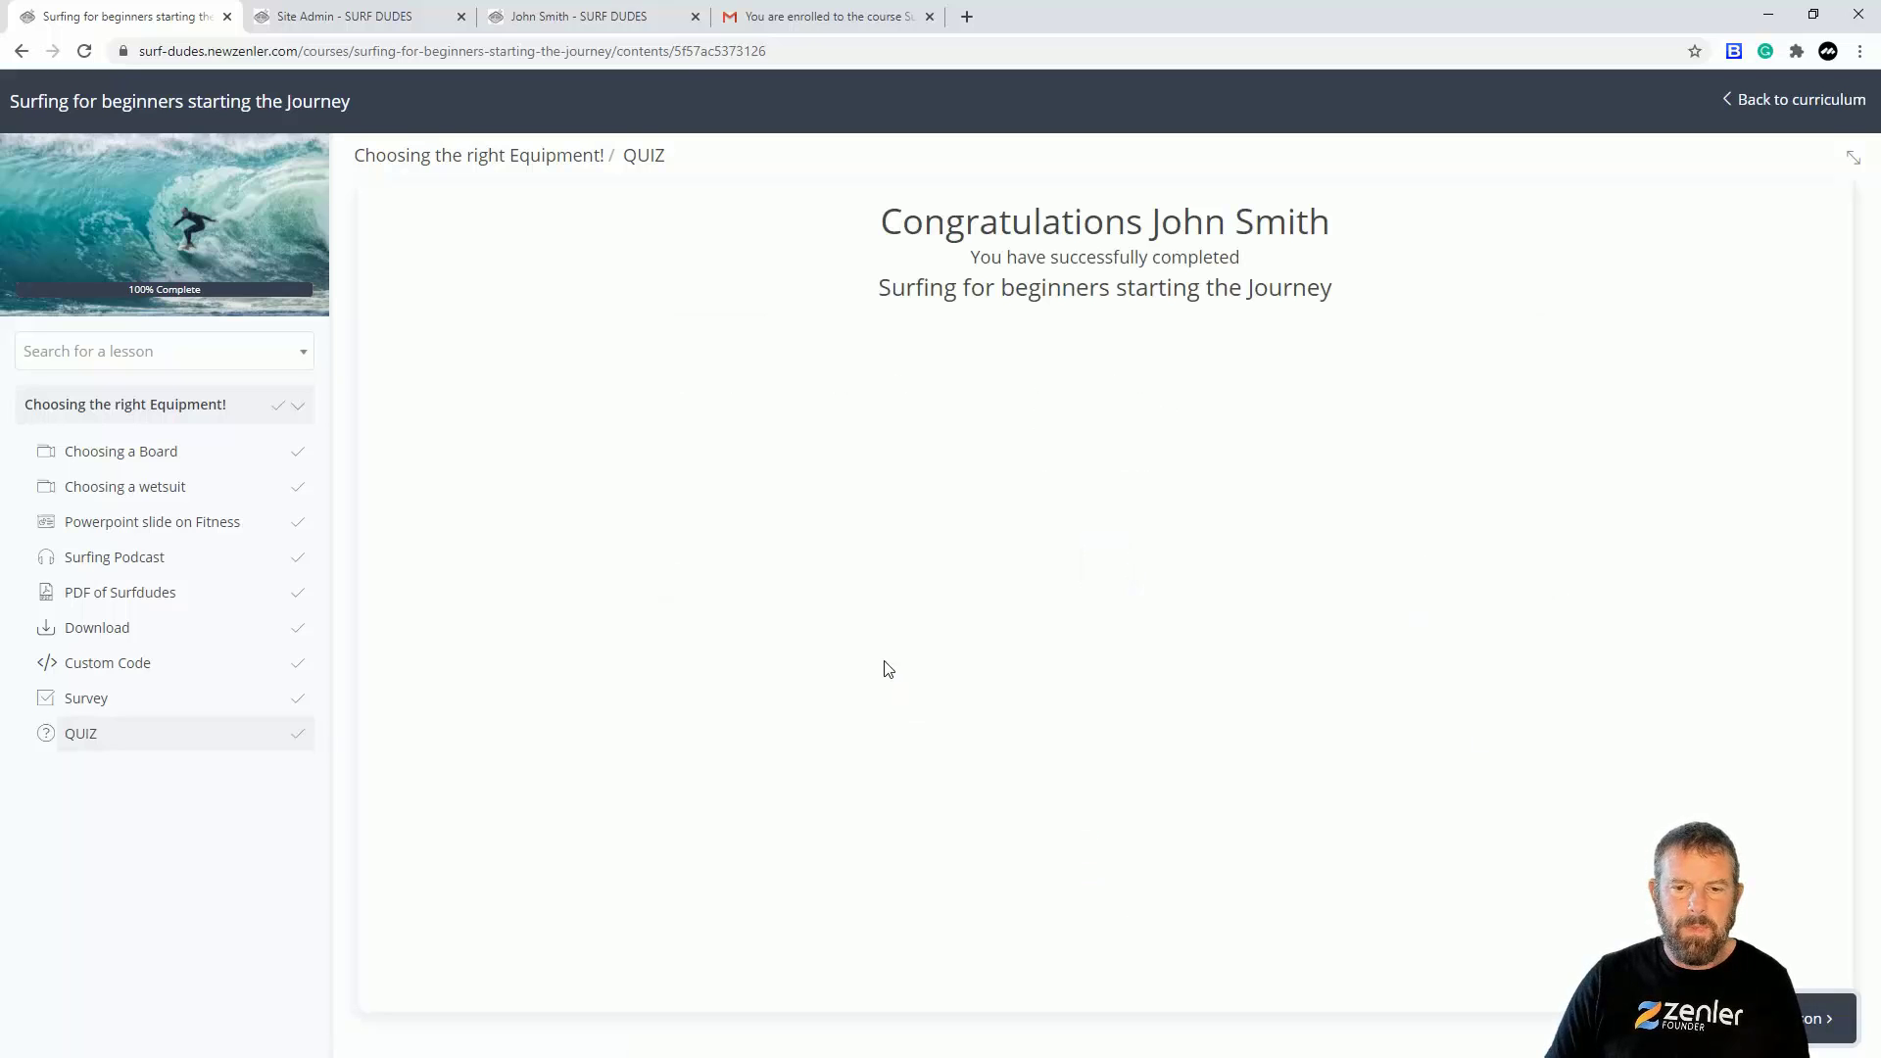
pyautogui.moveTo(1379, 291); pyautogui.dragTo(794, 213)
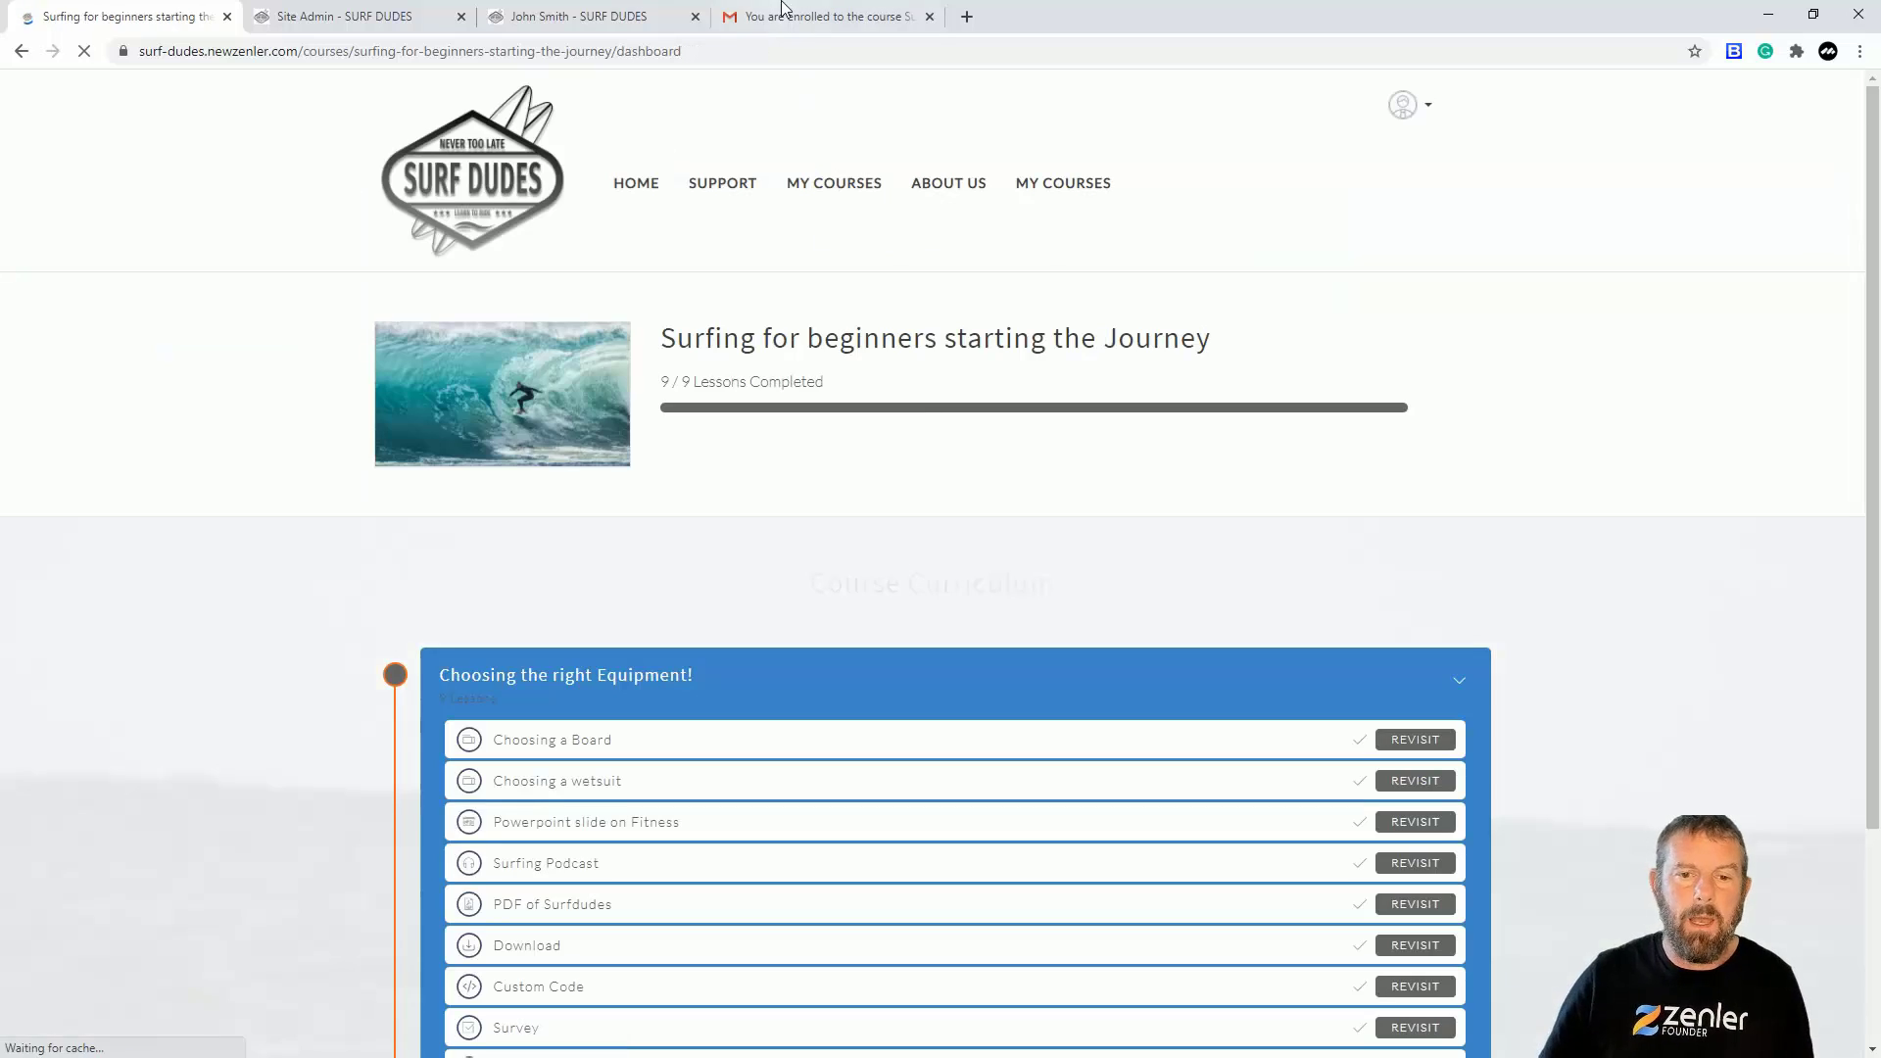
# Step: Switch to Gmail and refresh the inbox to look for the course completion email
pyautogui.click(782, 14)
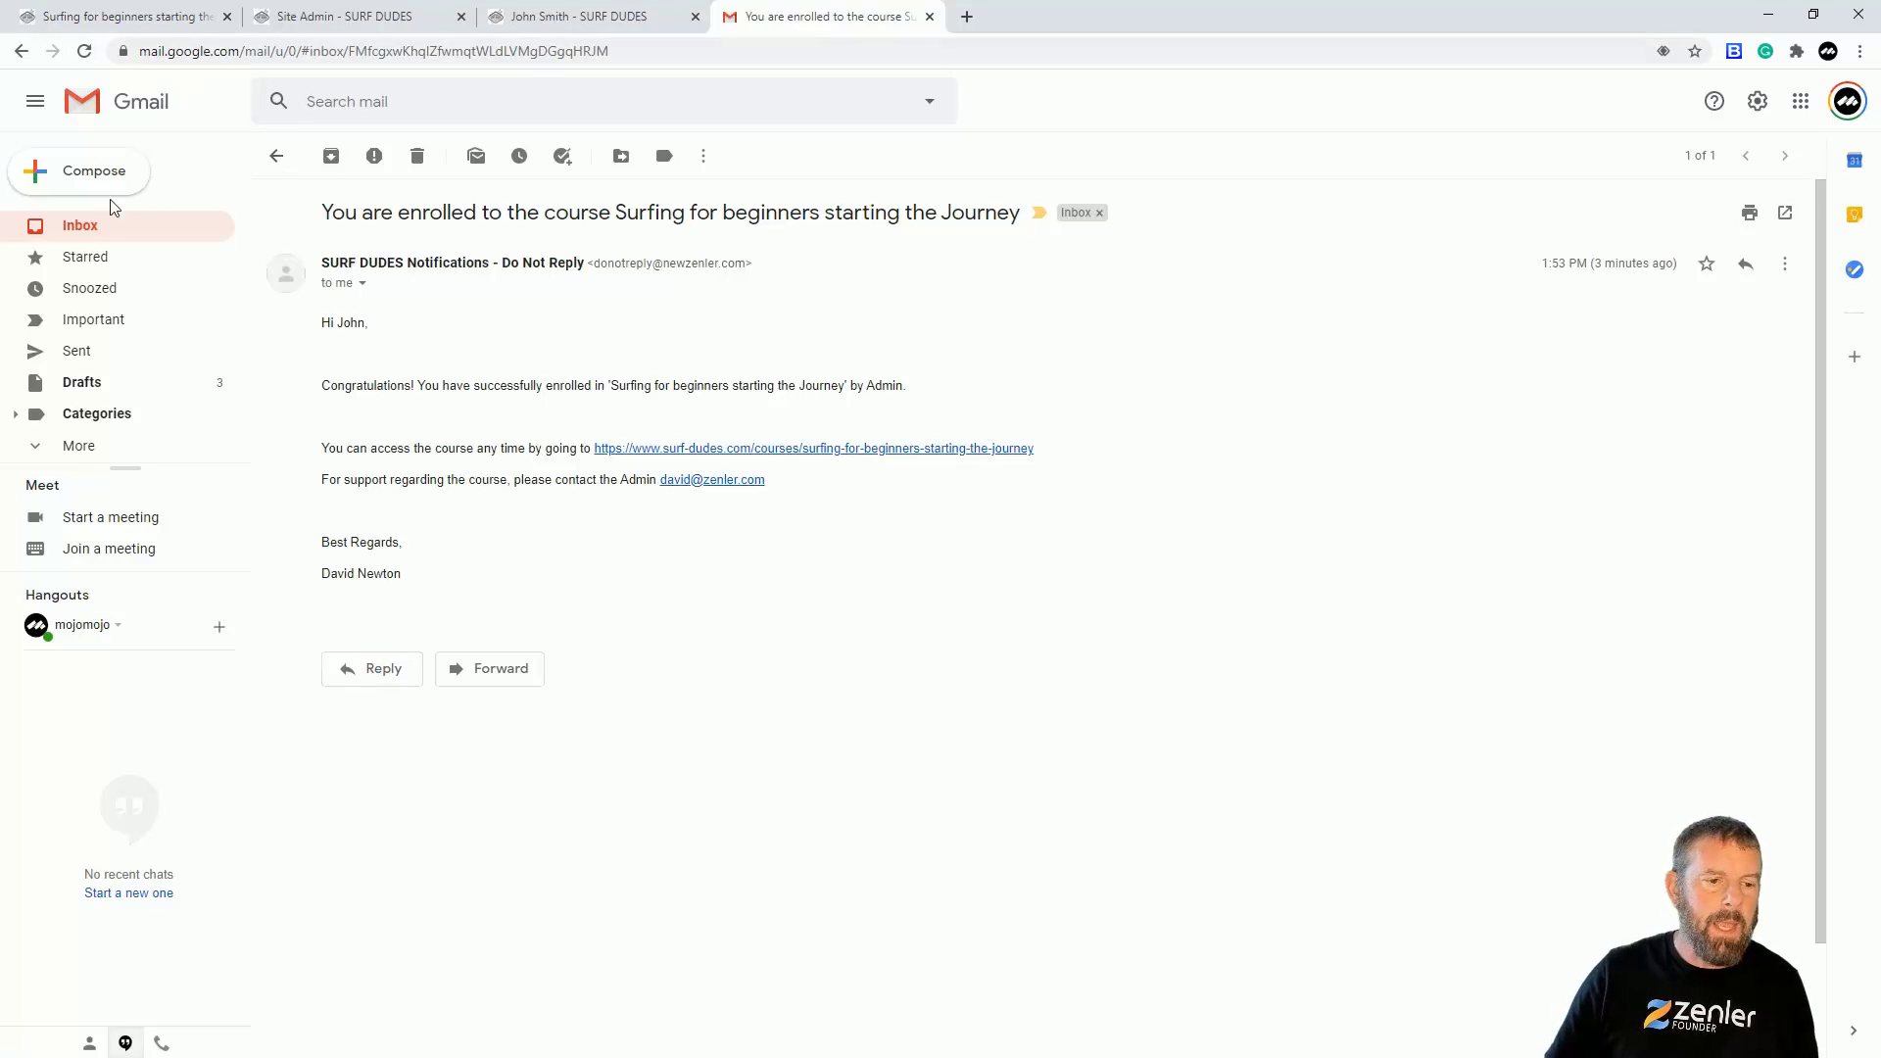
pyautogui.click(82, 227)
pyautogui.click(85, 51)
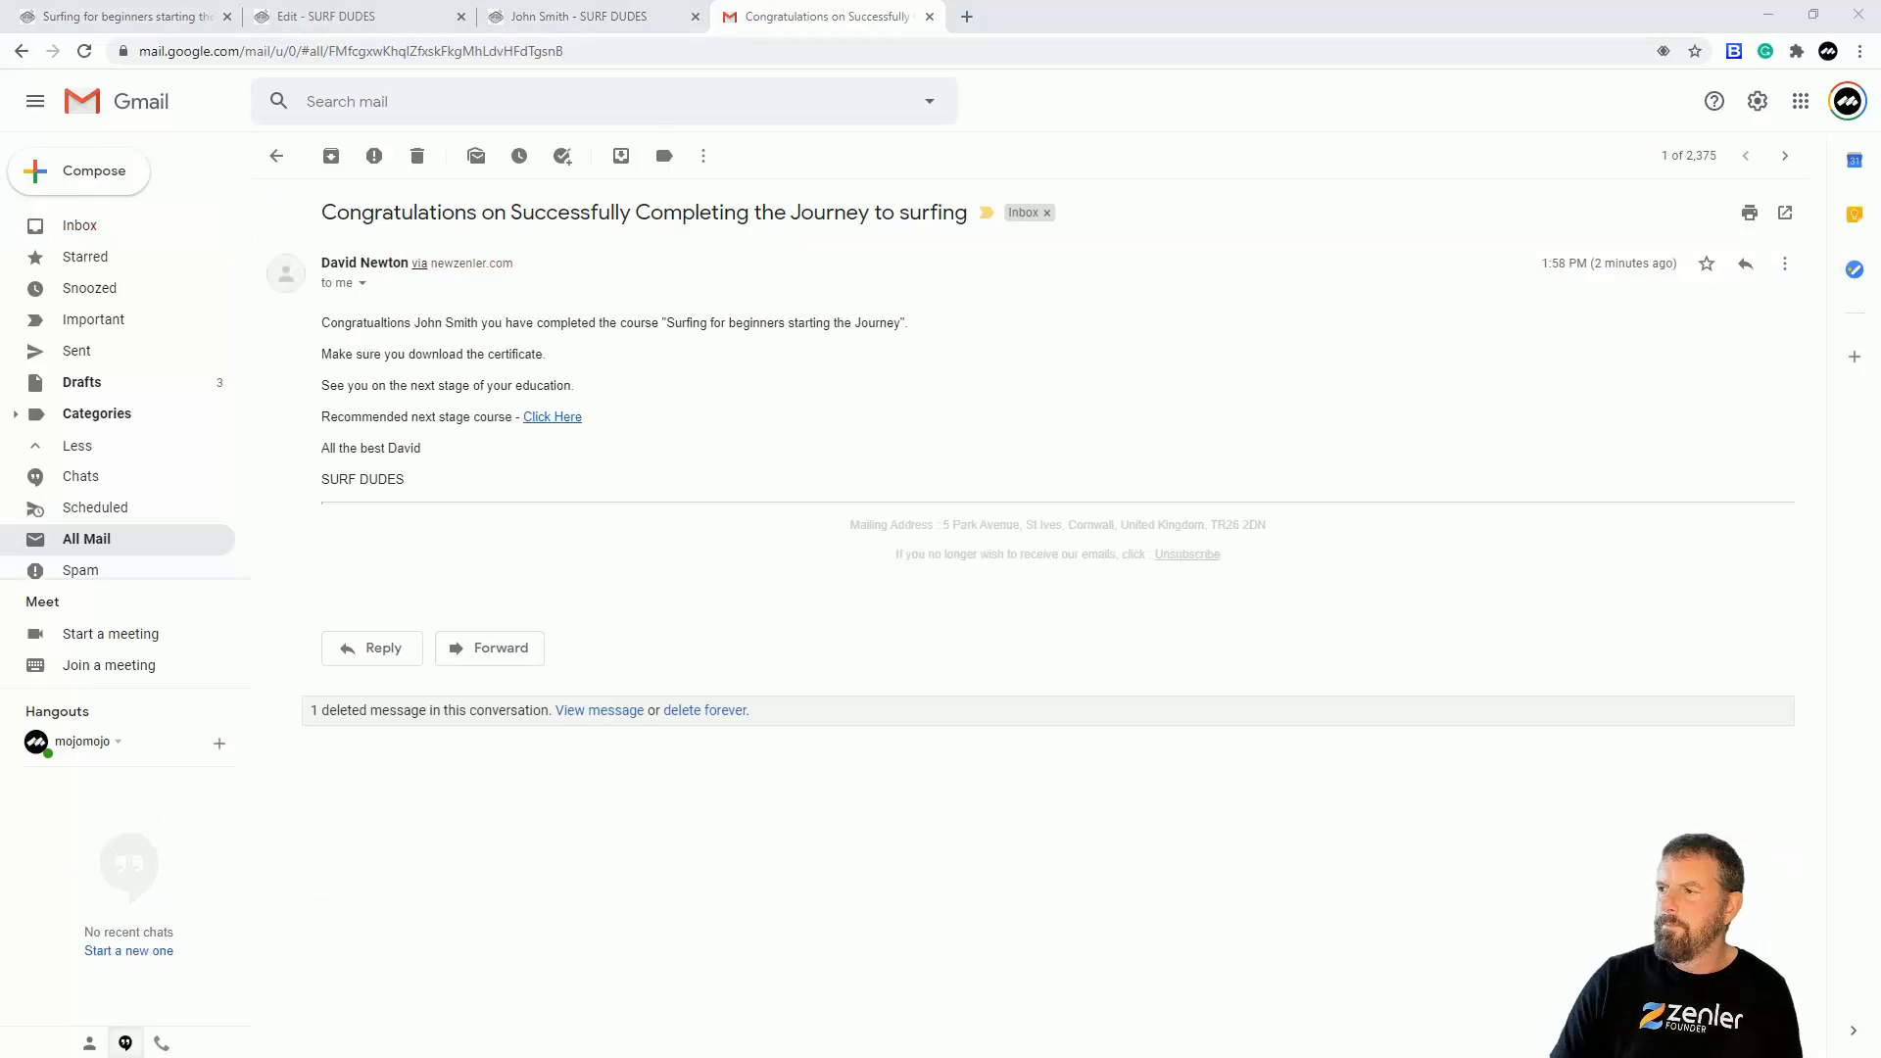
# Step: Review the completion email's subject, congratulations text, certificate note and recommended next course link
pyautogui.moveTo(335, 212); pyautogui.dragTo(938, 219)
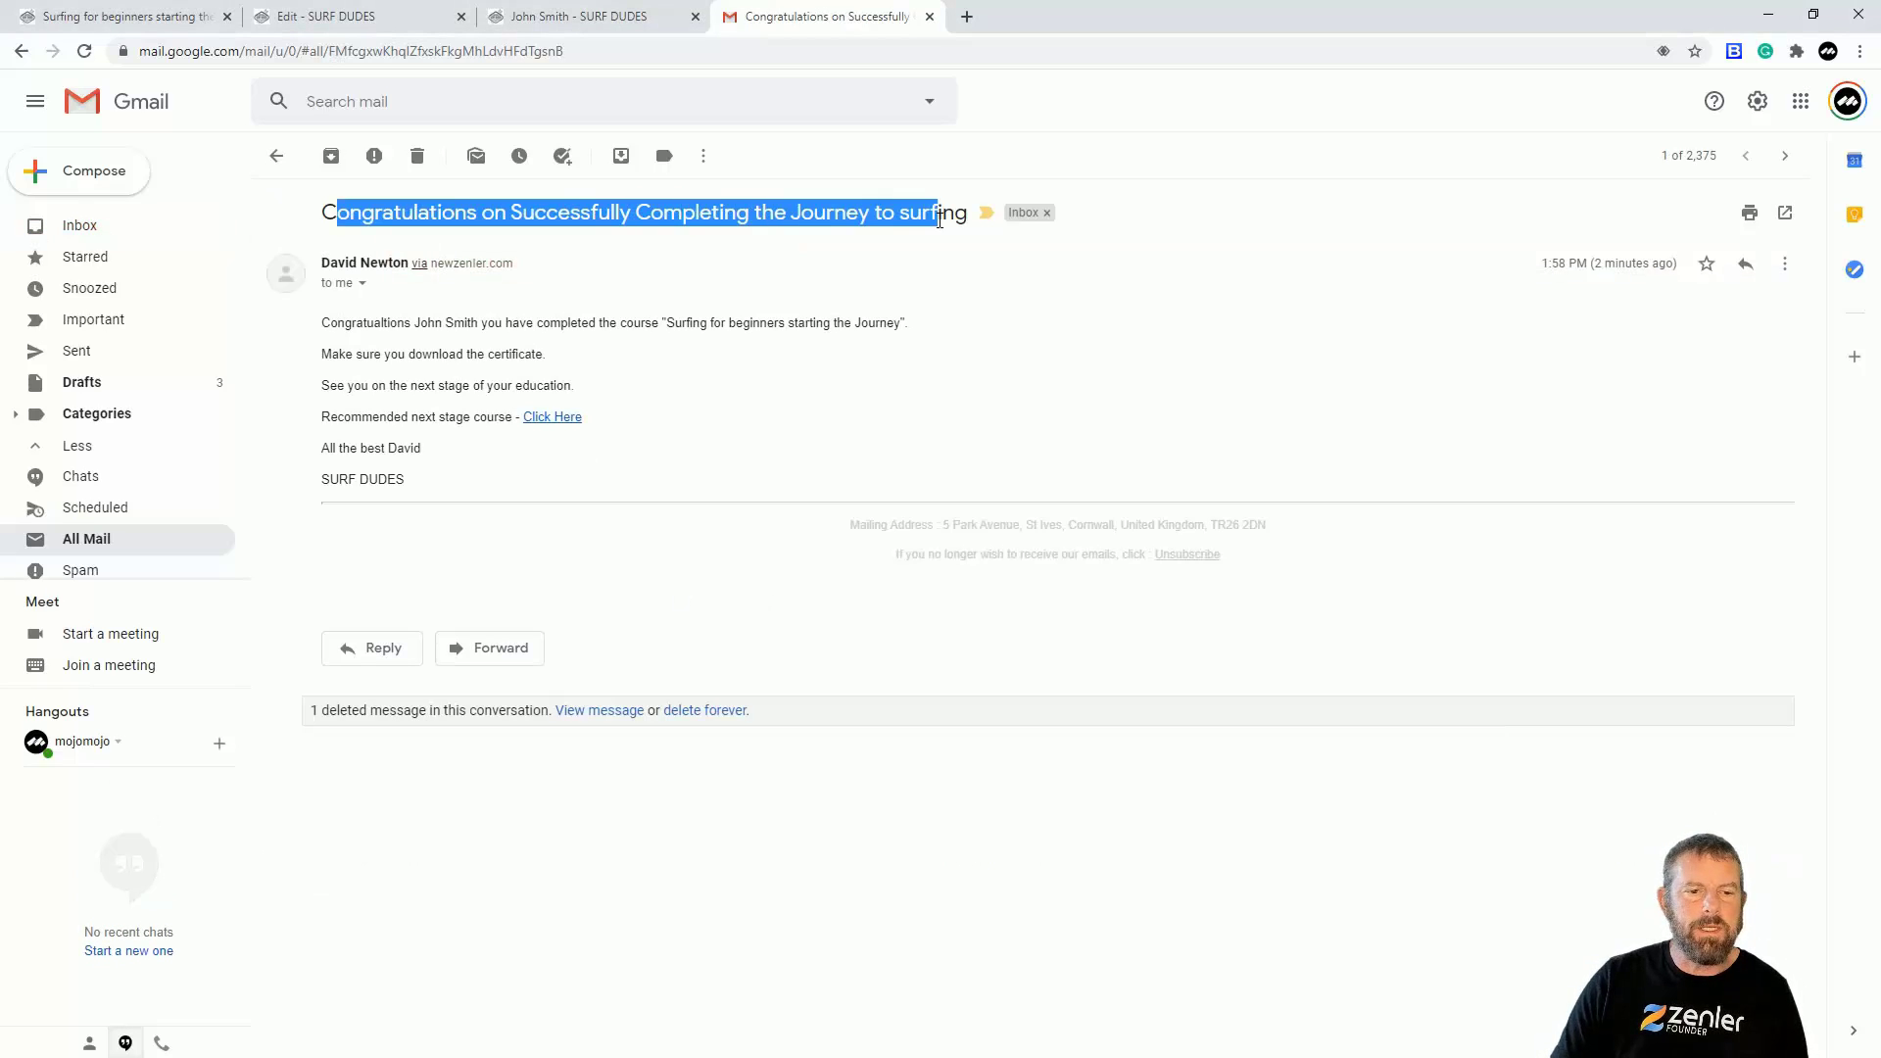
pyautogui.moveTo(348, 325); pyautogui.dragTo(578, 372)
pyautogui.click(337, 391)
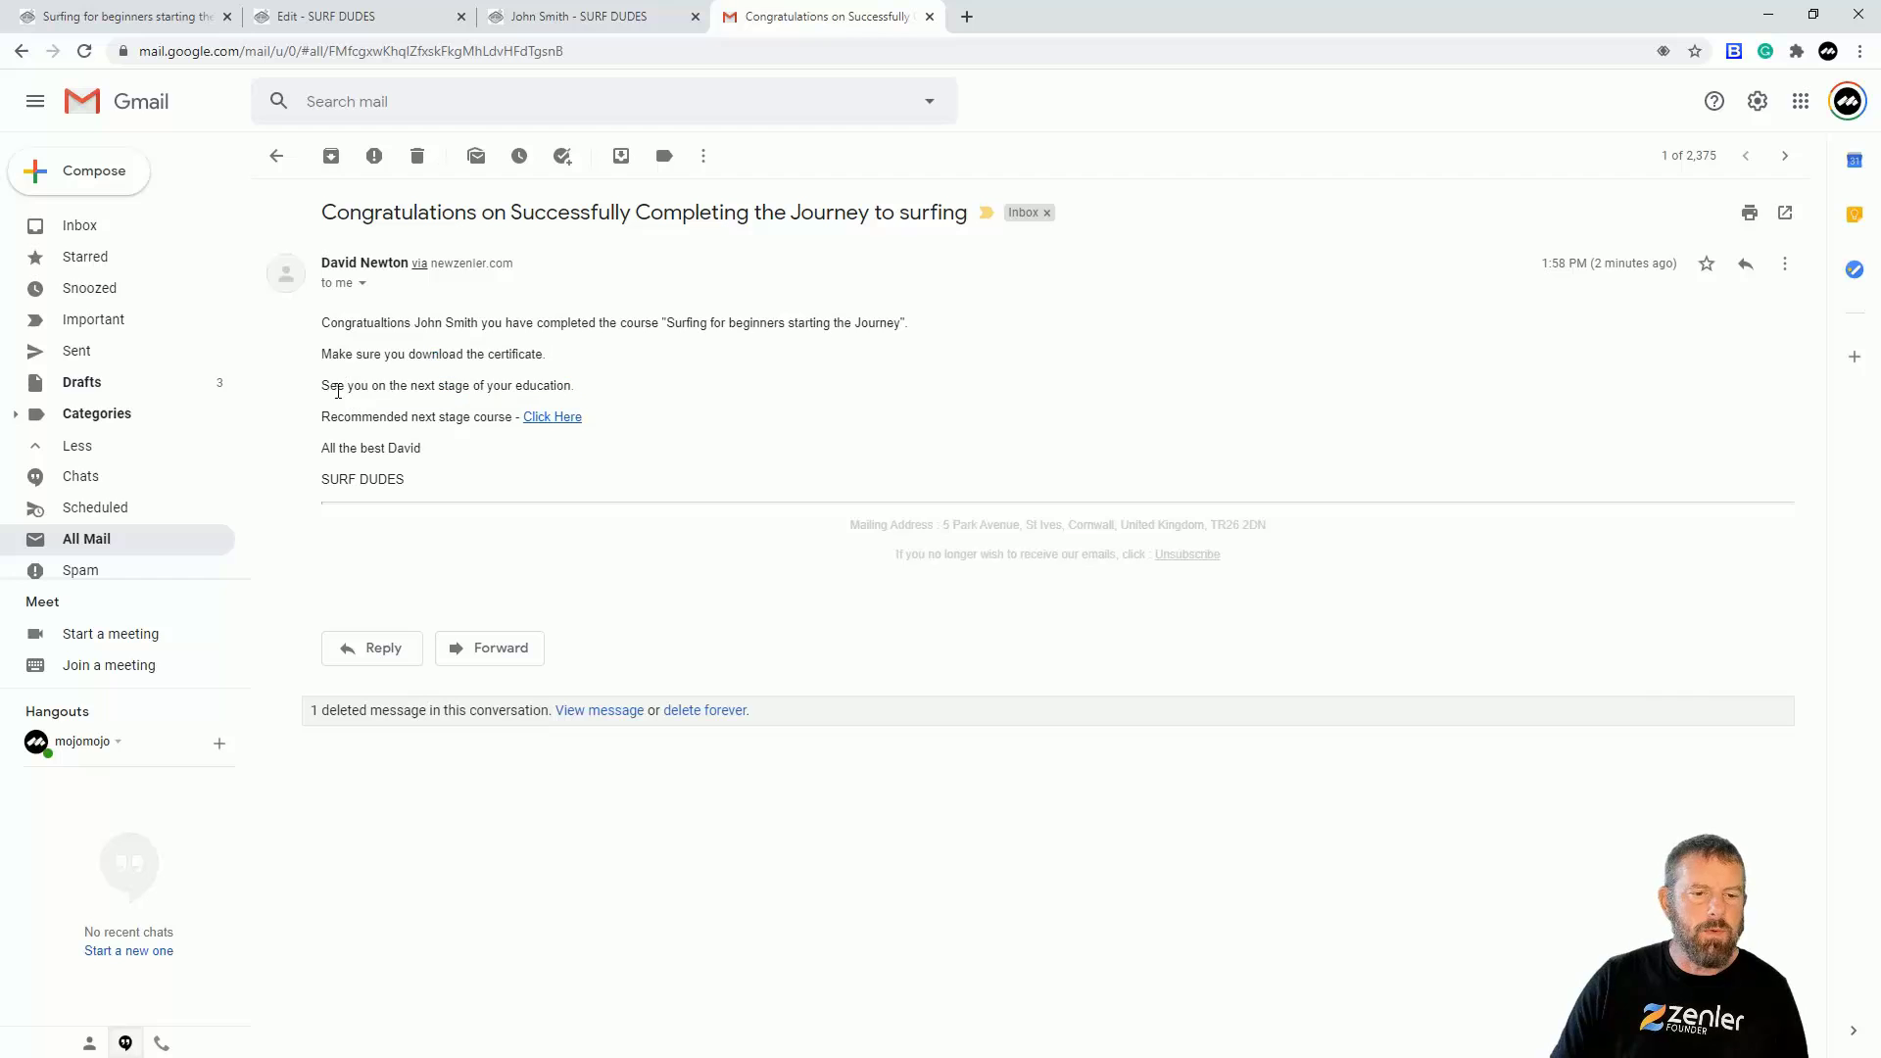
pyautogui.moveTo(347, 389); pyautogui.dragTo(591, 394)
pyautogui.moveTo(351, 419); pyautogui.dragTo(576, 419)
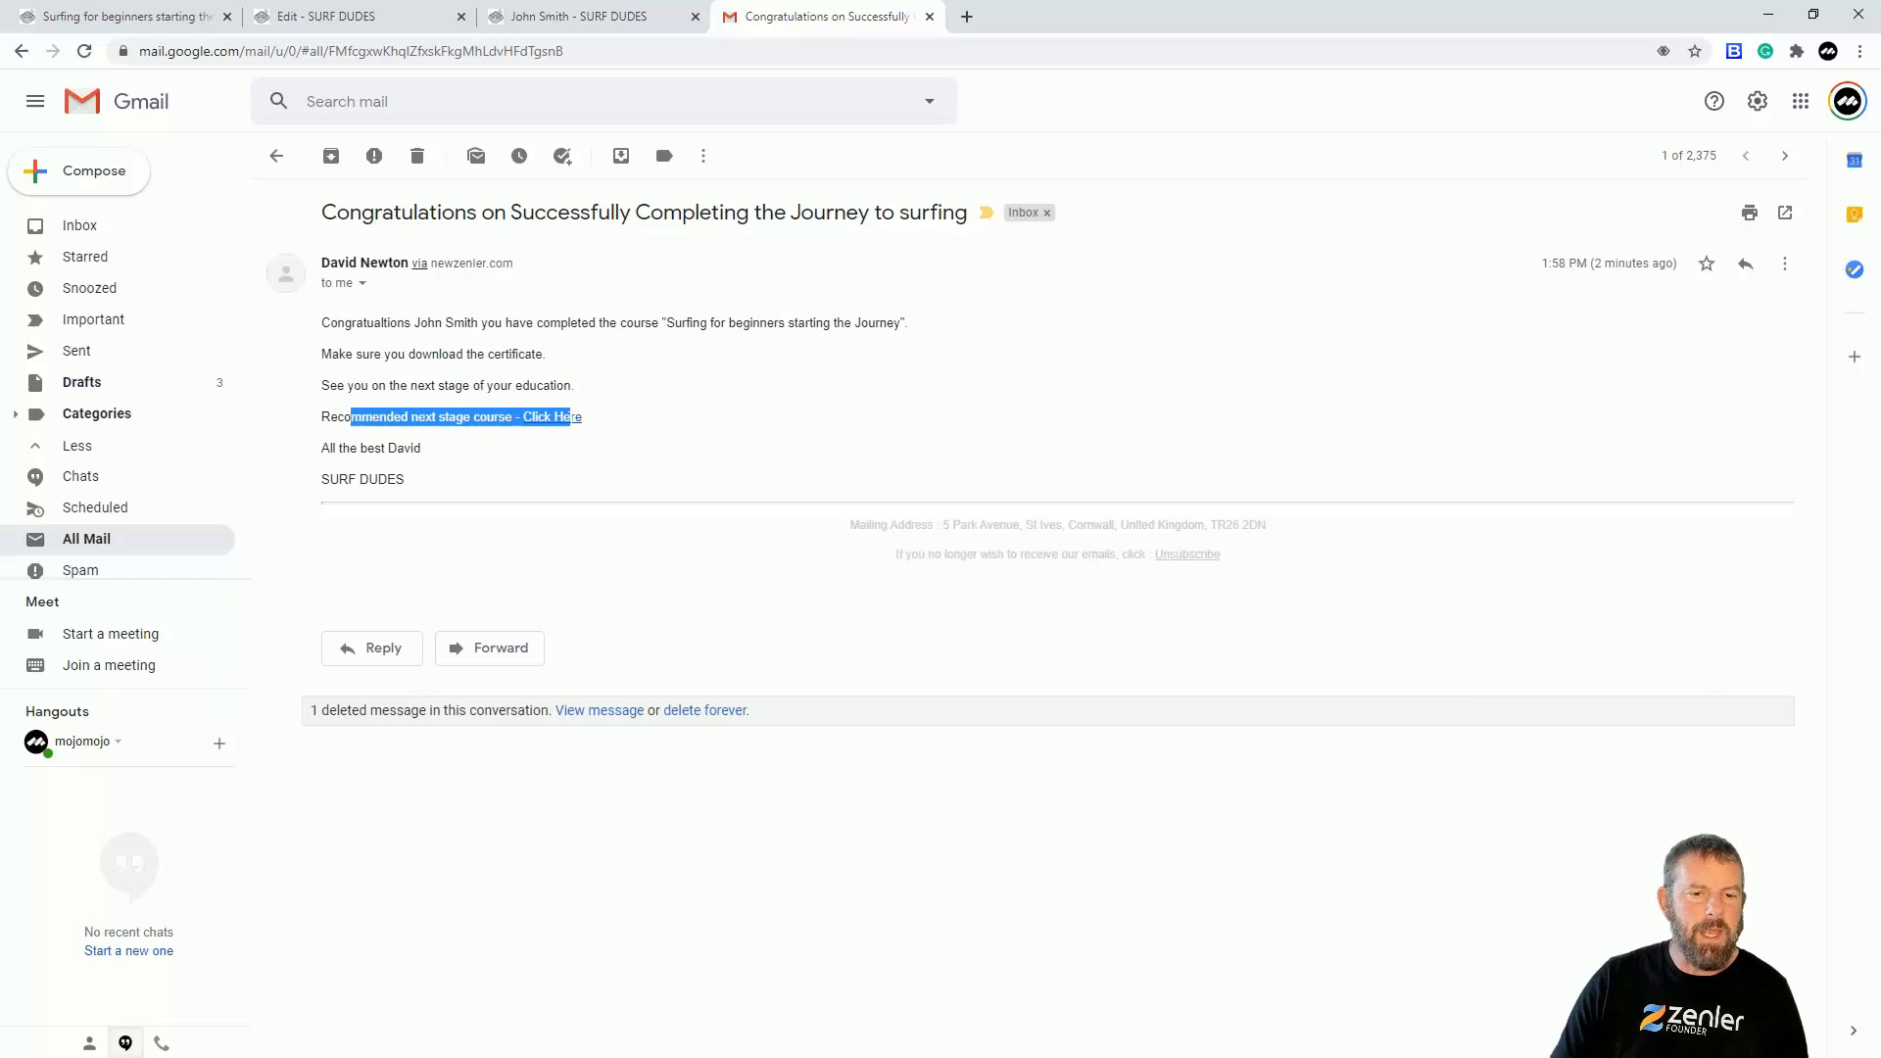
pyautogui.click(933, 419)
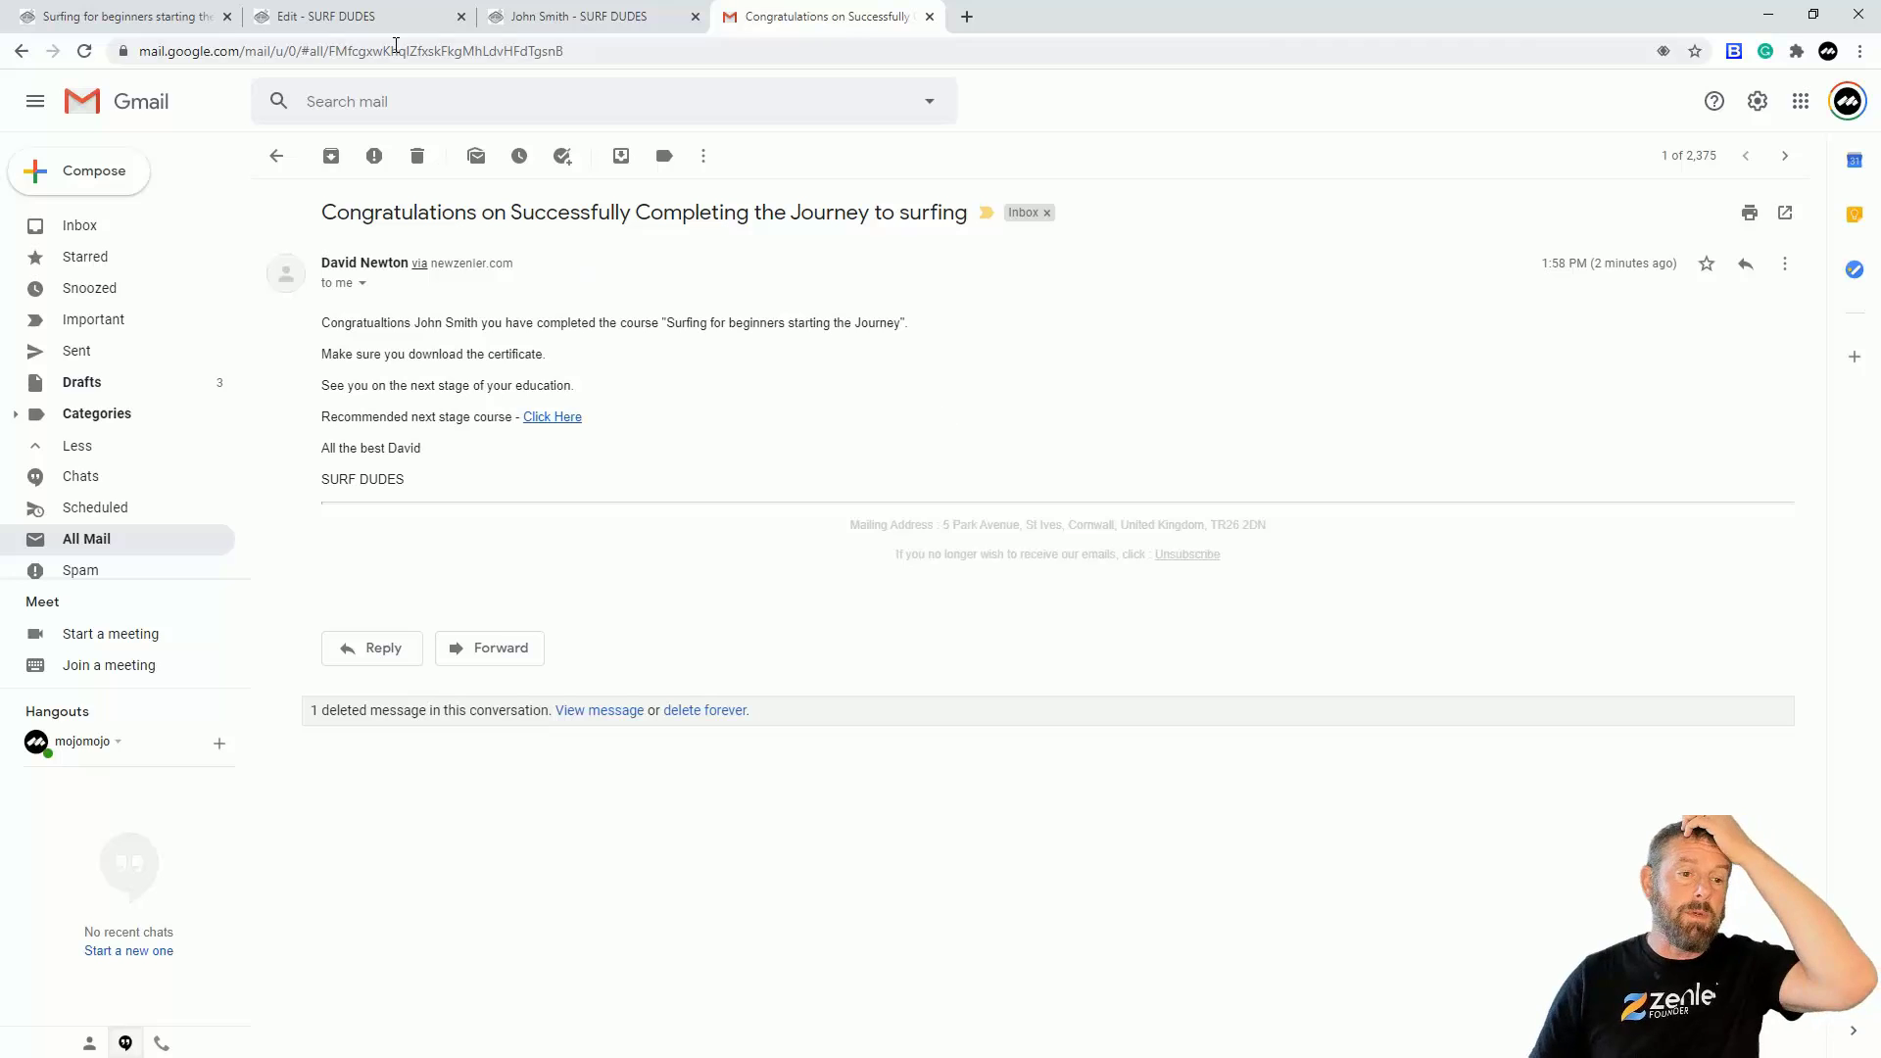
# Step: Return to the course's automation rules in Zenler and review the actions available for the Enroll Email Sequence
pyautogui.click(182, 22)
pyautogui.click(300, 24)
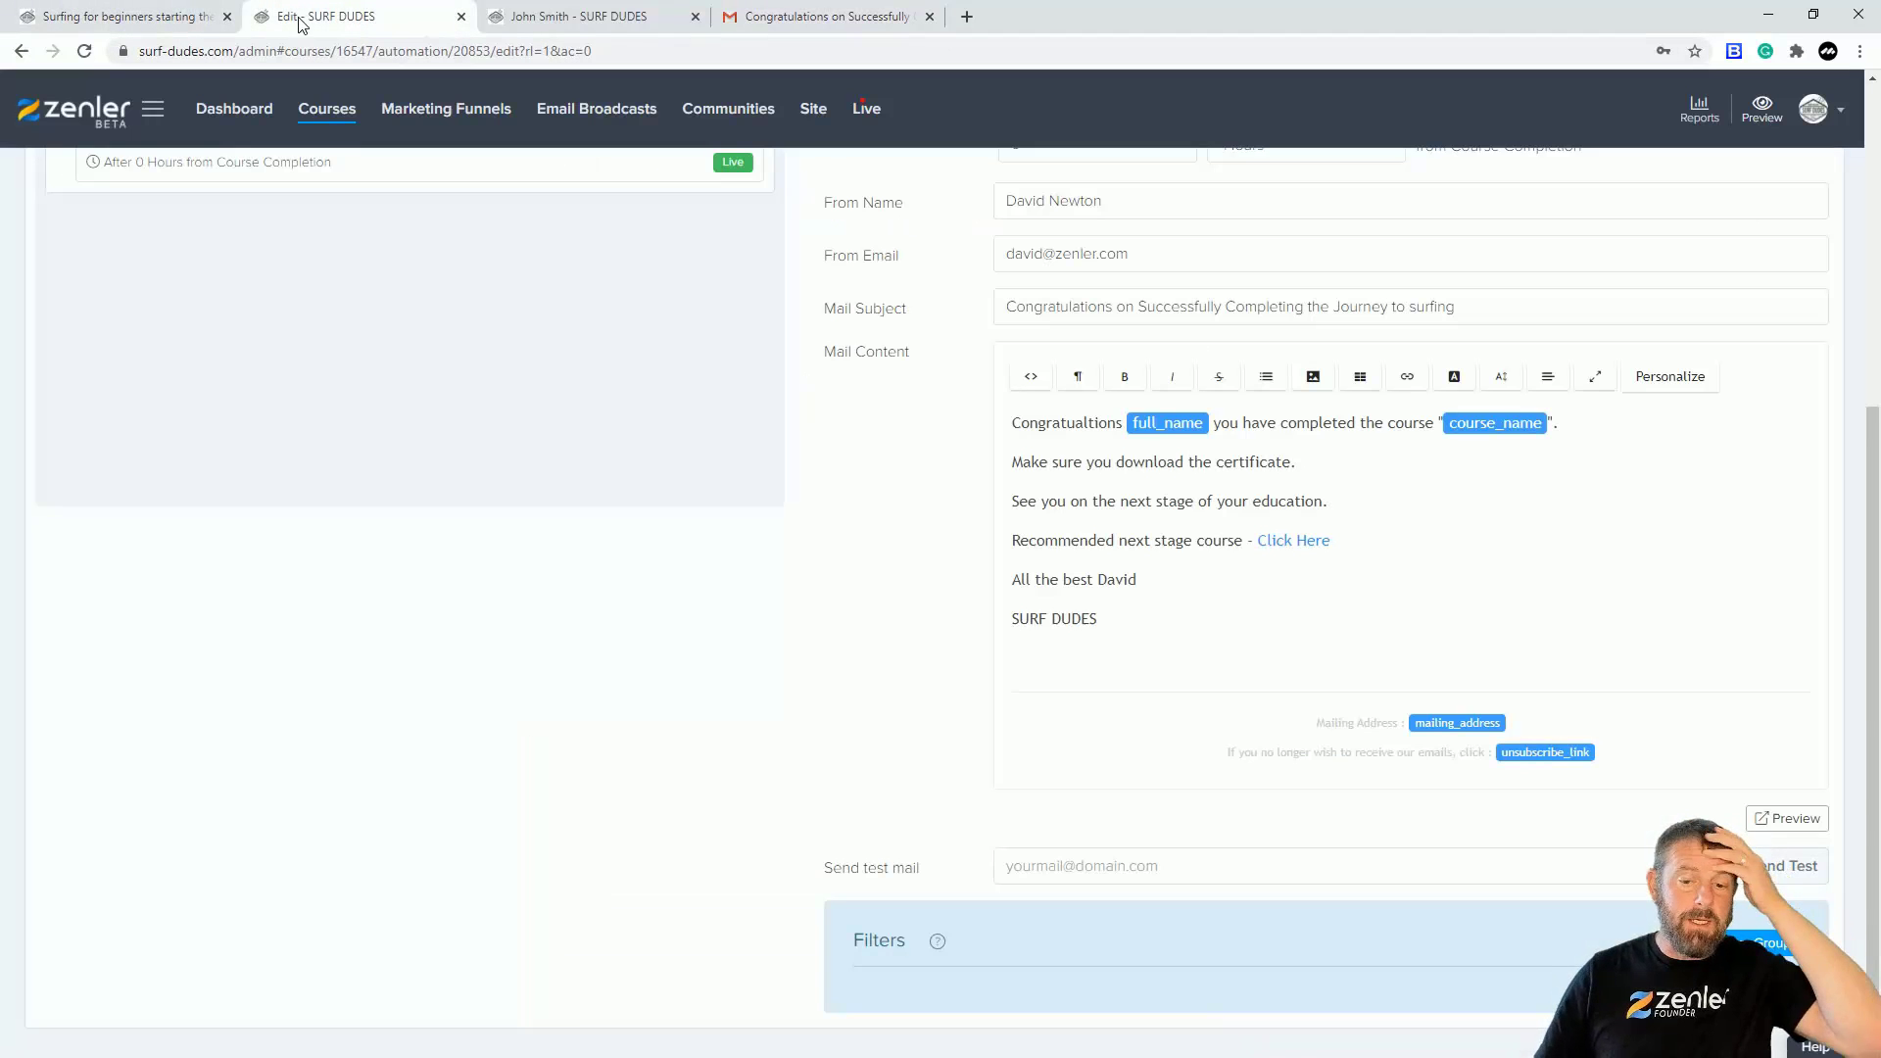
pyautogui.scroll(5, 838, 659)
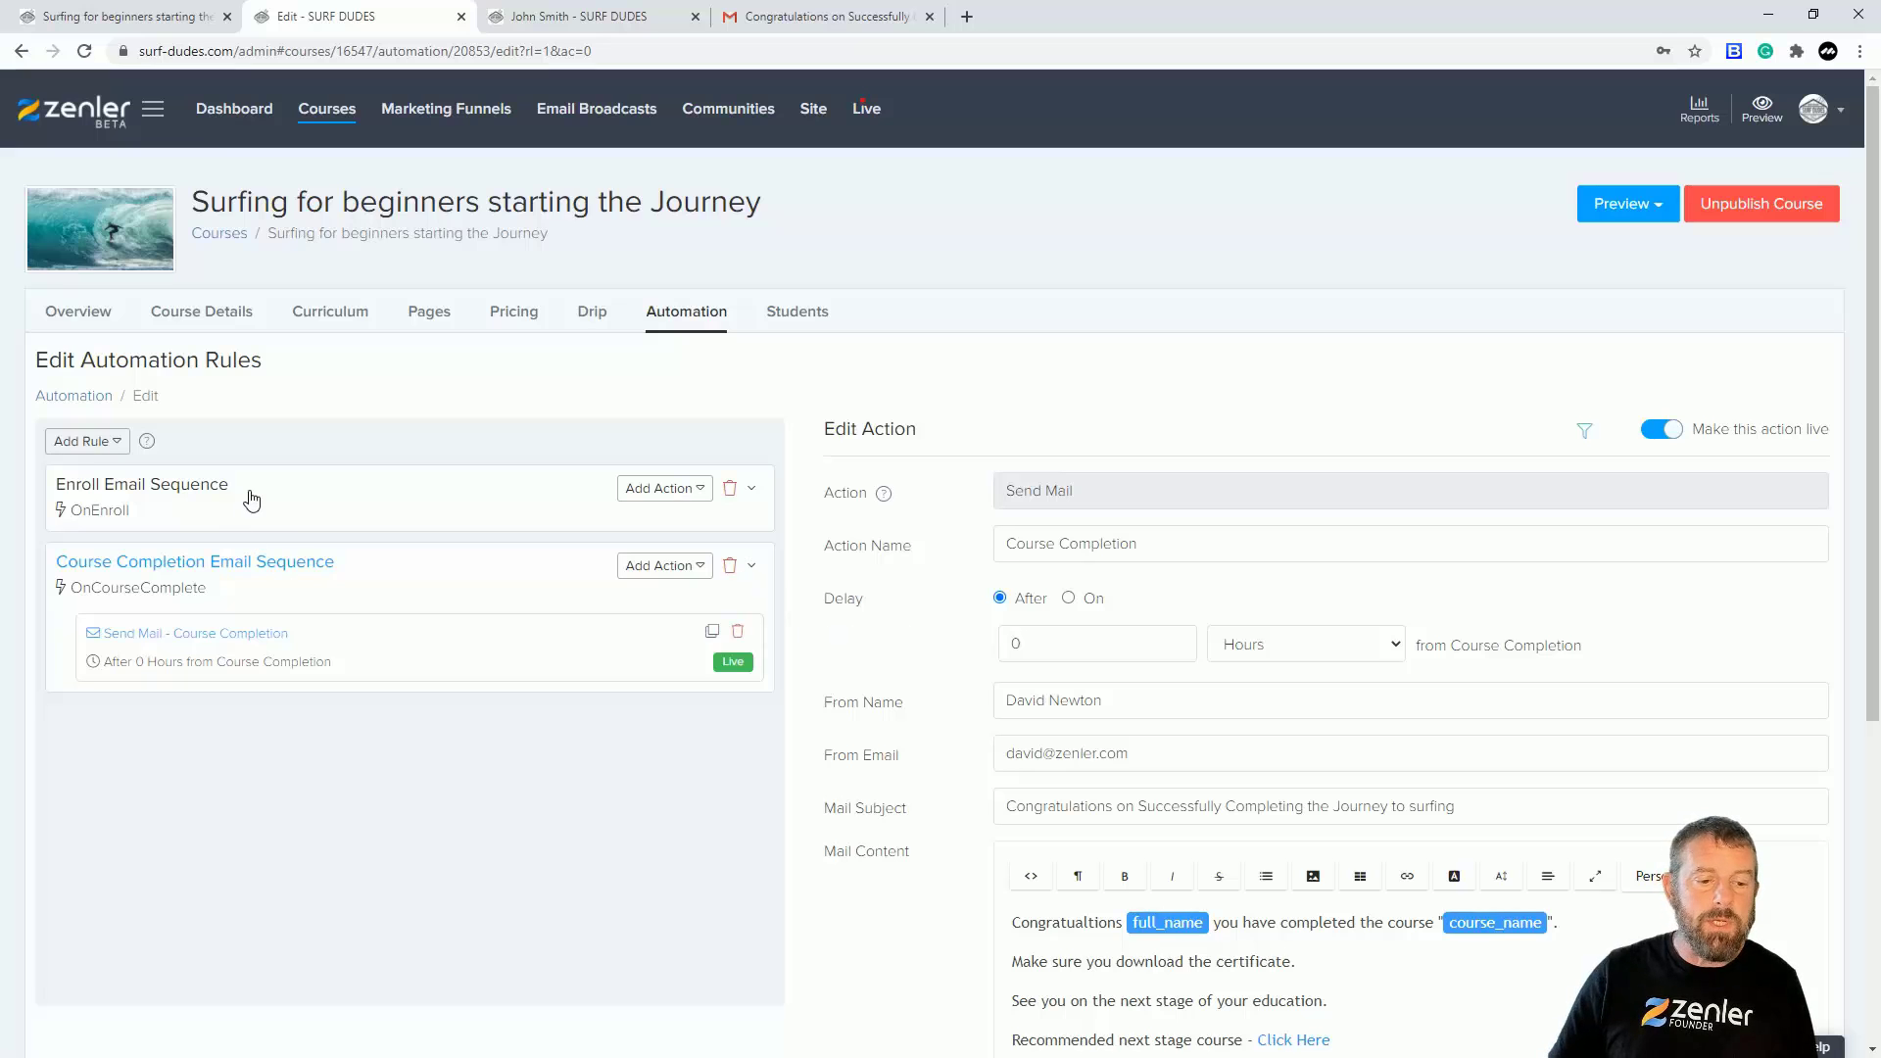
pyautogui.click(301, 487)
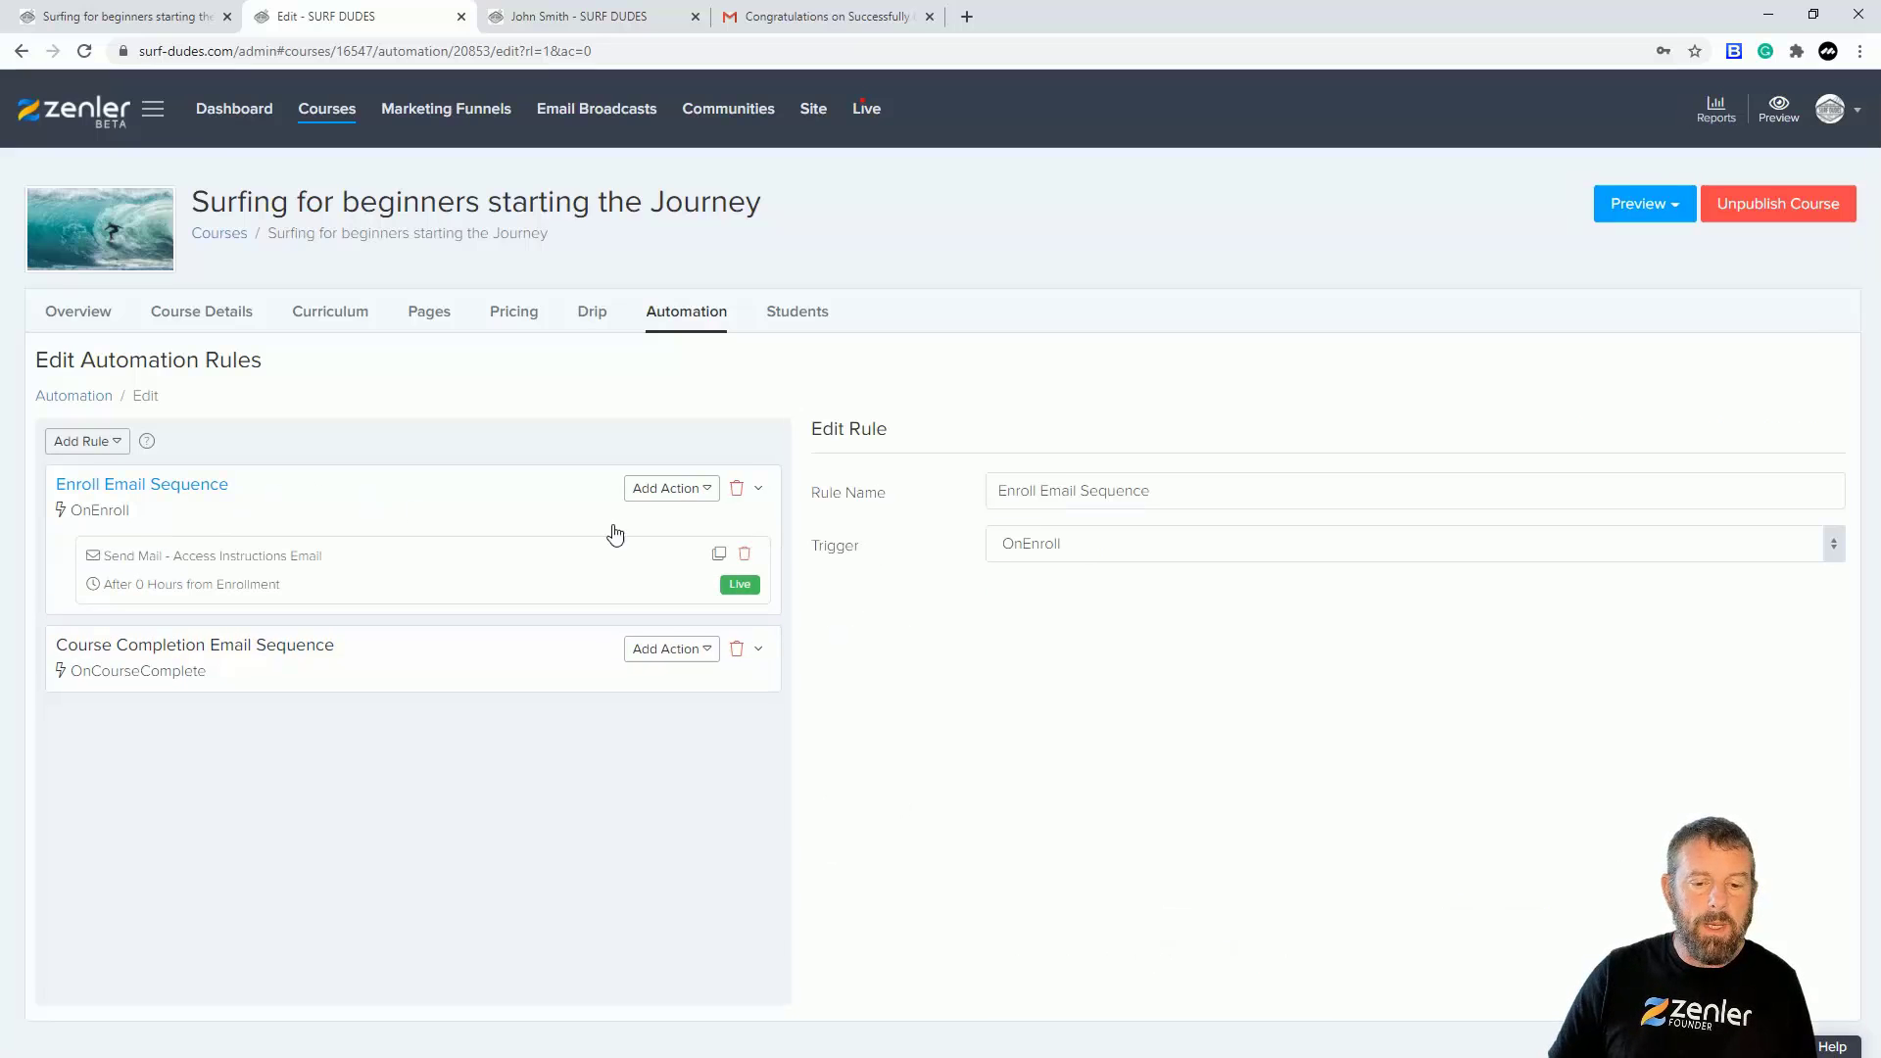
pyautogui.click(702, 495)
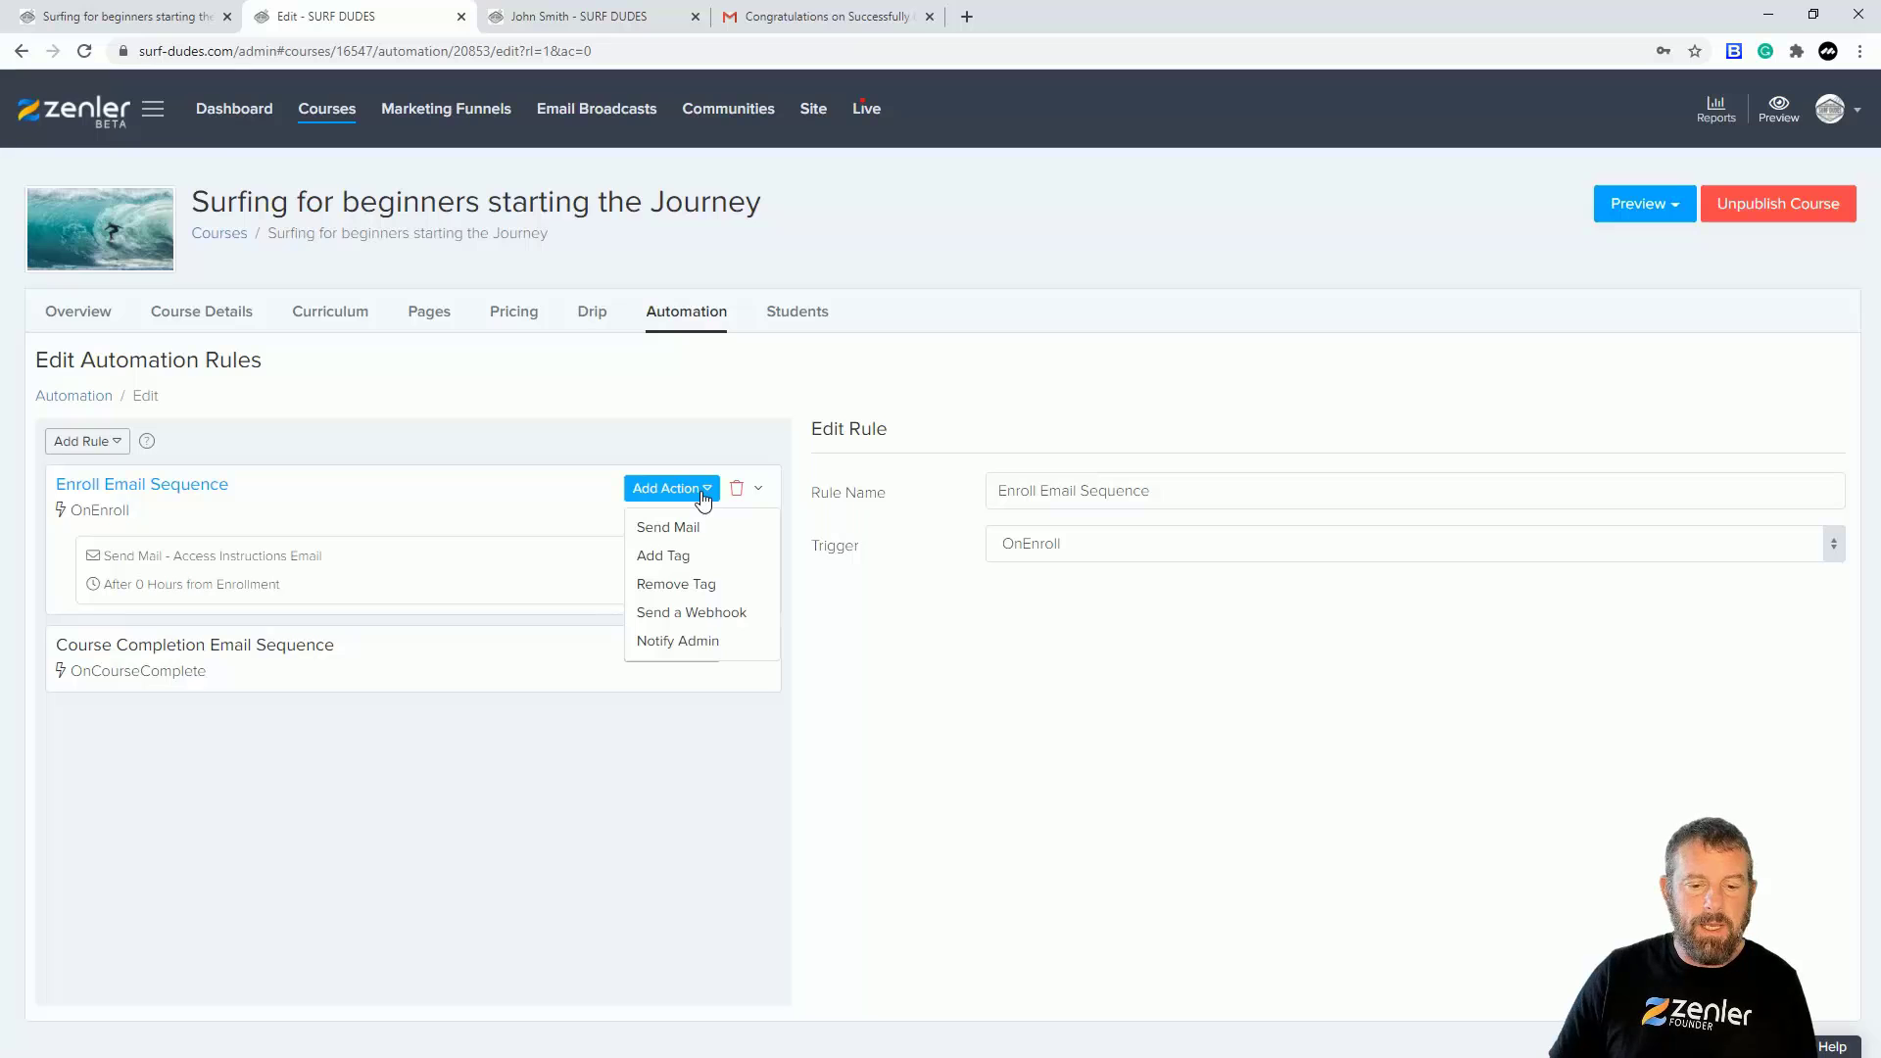
pyautogui.click(411, 492)
# Step: Add an OnLessonComplete automation rule named "lesson email" and set its lesson to Choosing a Board
pyautogui.click(116, 444)
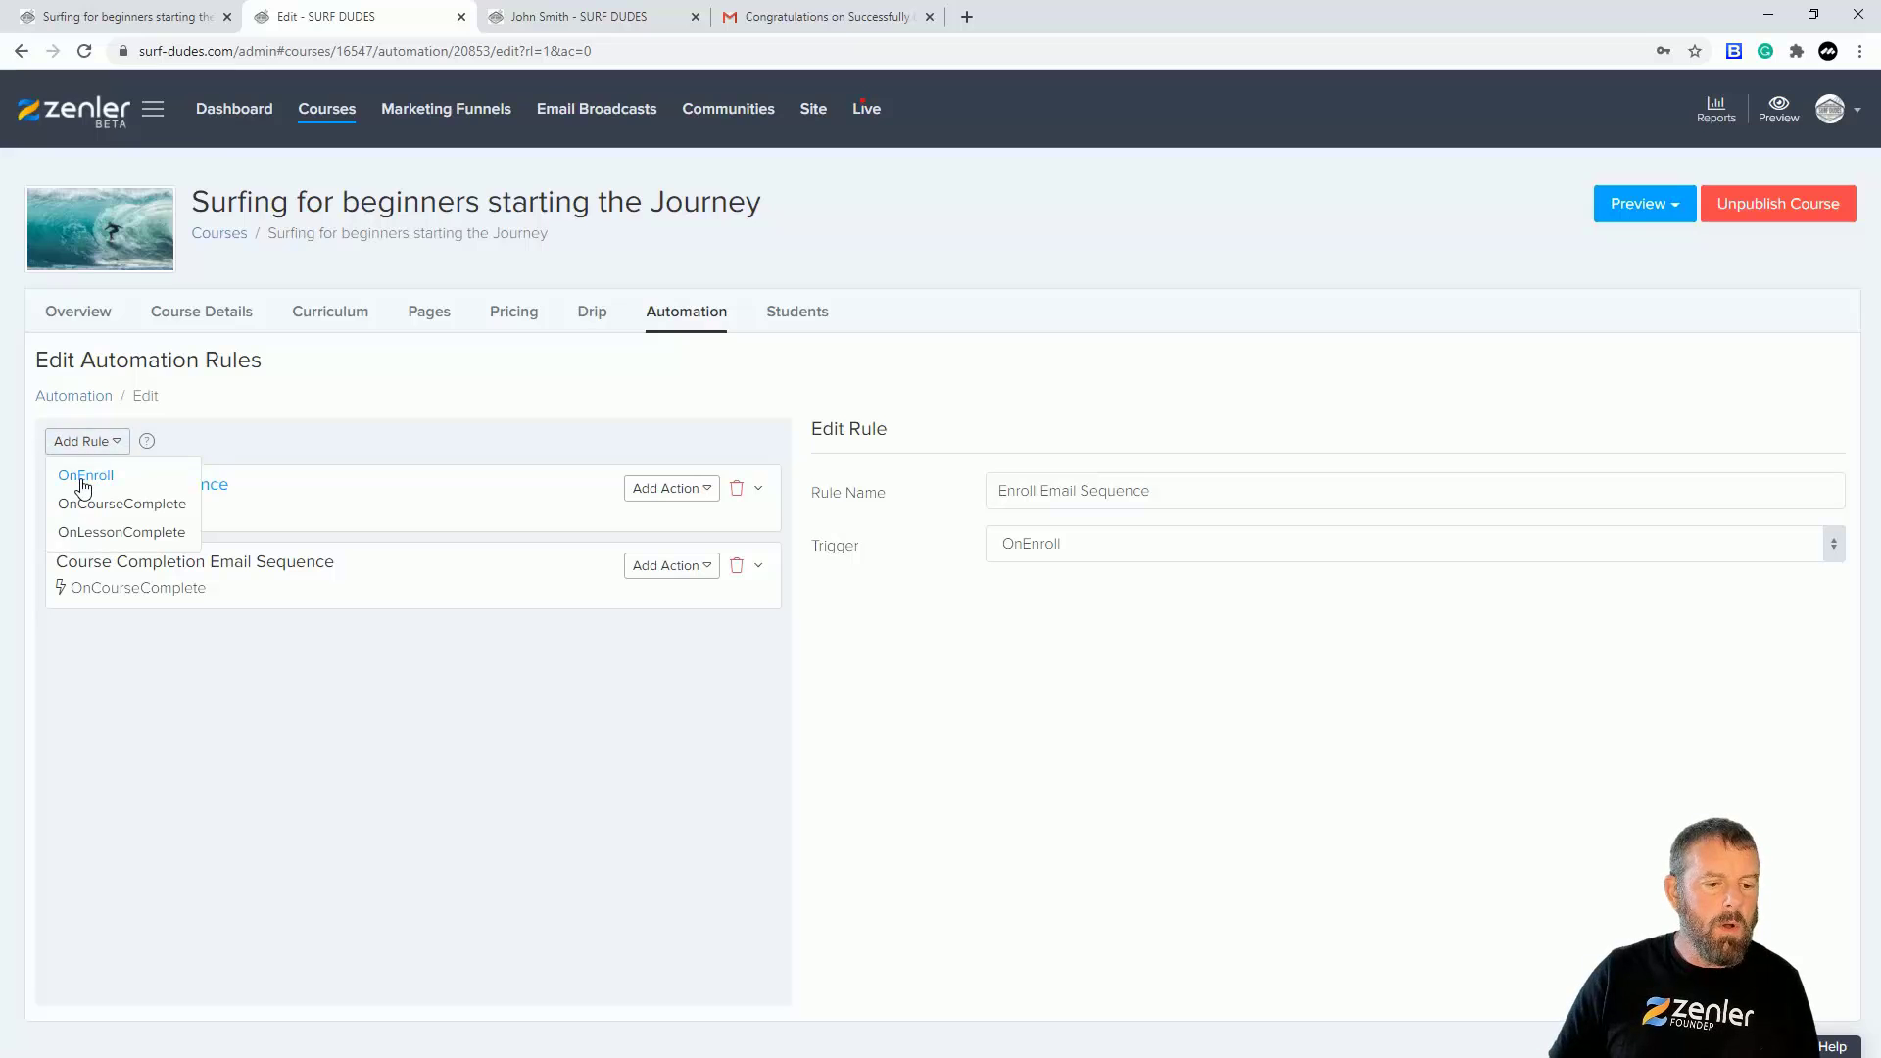
pyautogui.click(109, 534)
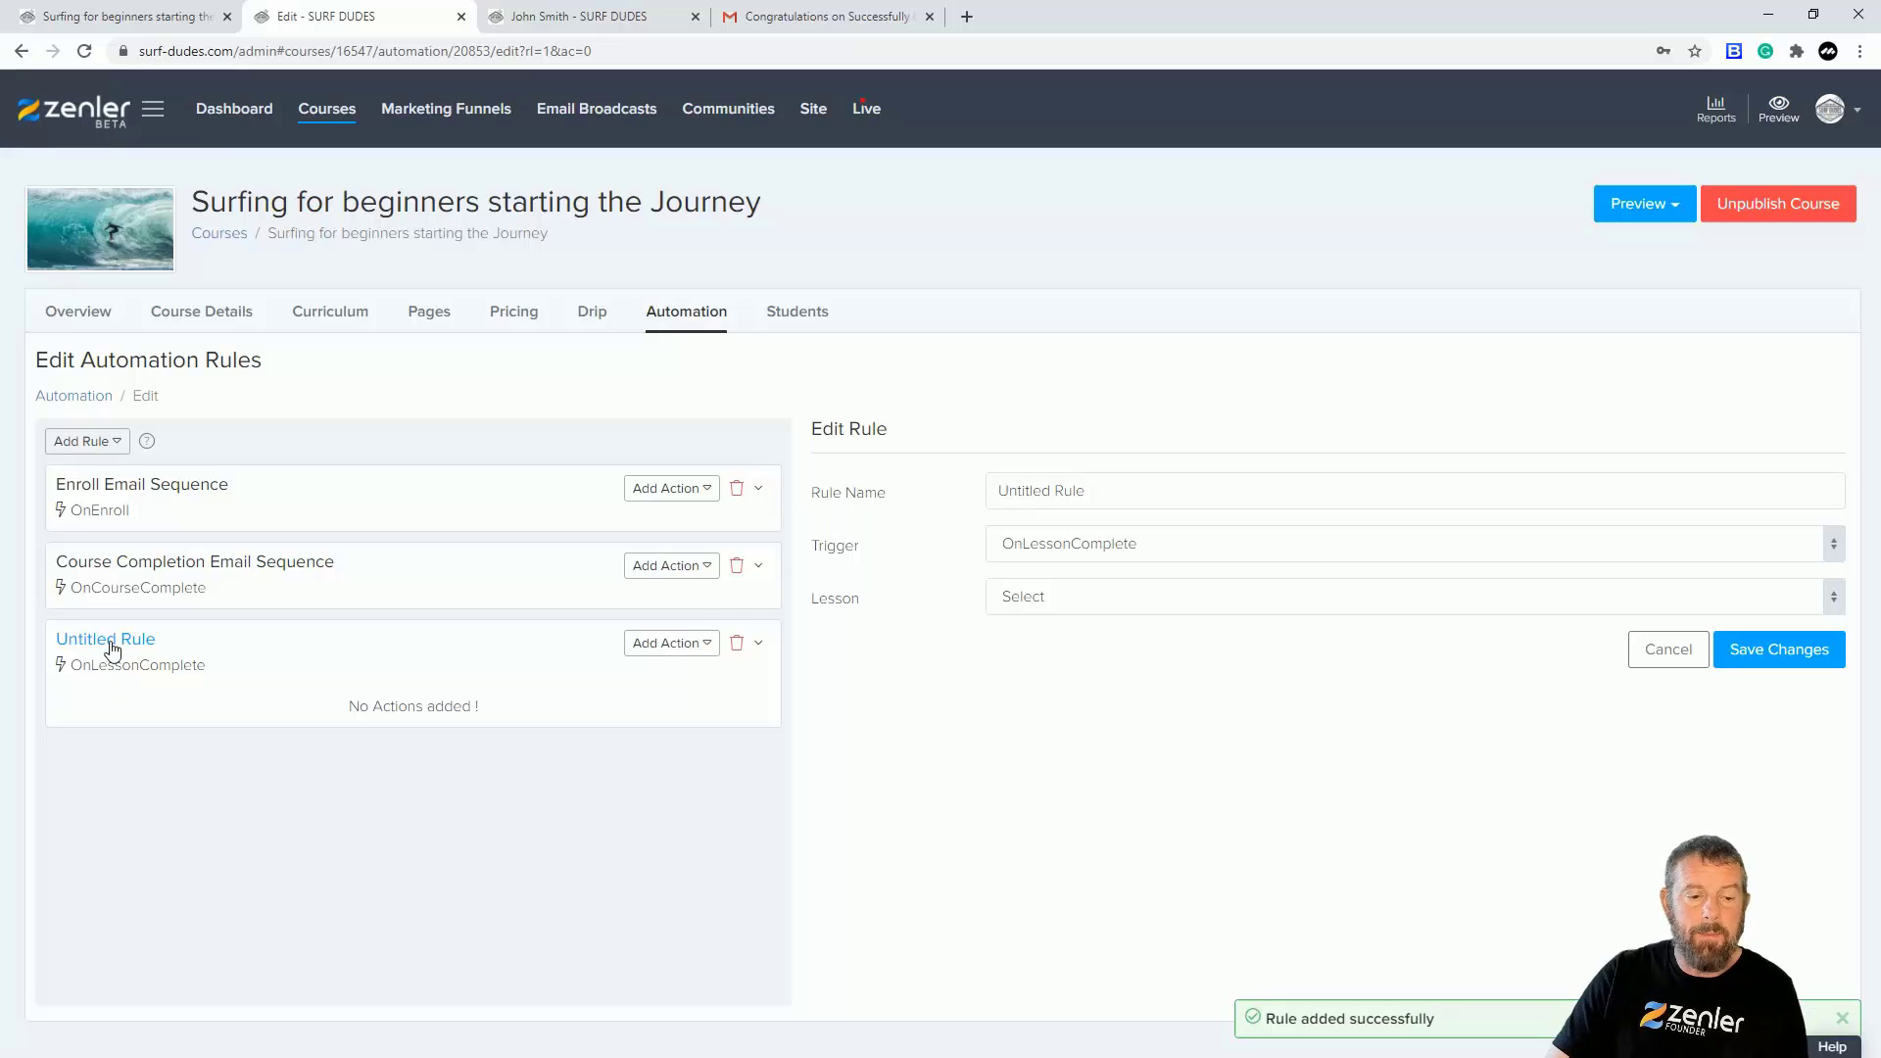
pyautogui.tripleClick(1096, 487)
pyautogui.press('BackSpace')
pyautogui.write('n email')
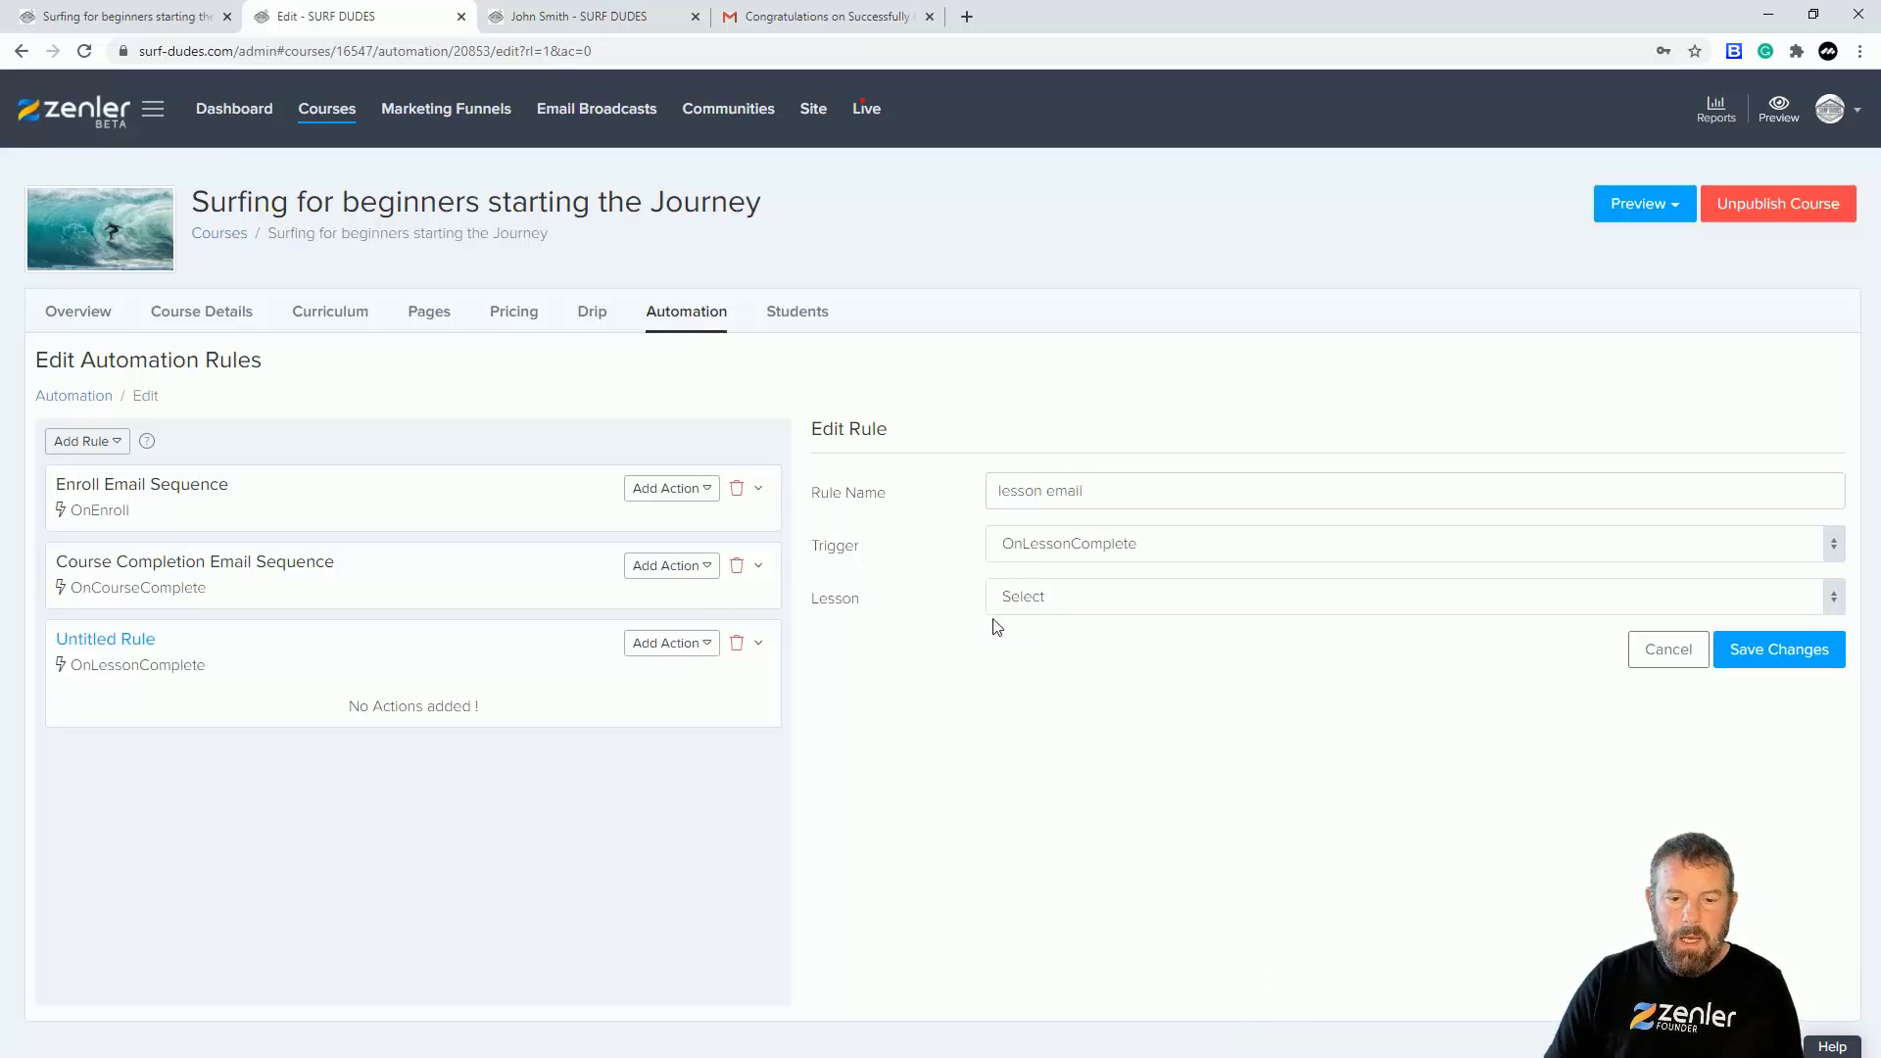
pyautogui.click(1108, 609)
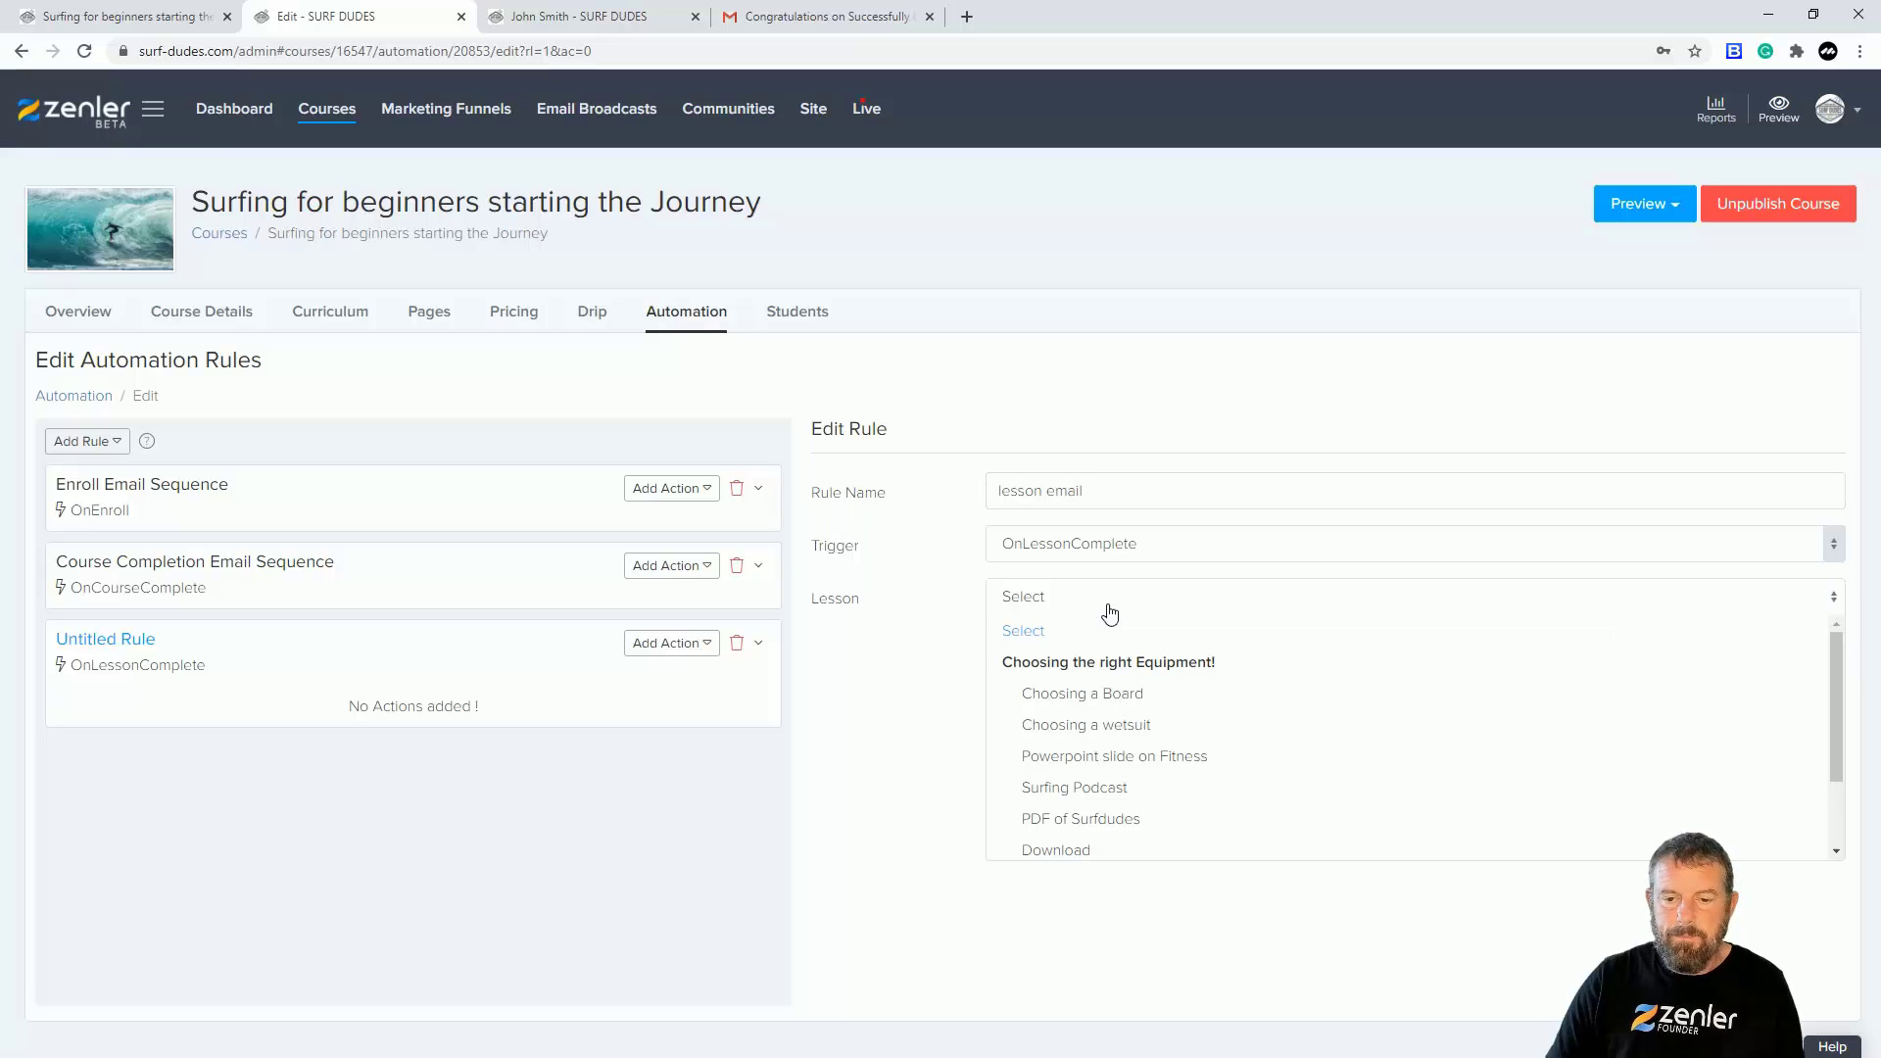
pyautogui.click(1079, 697)
# Step: Rename the new rule "lesson 1choosing a board", reselect the Choosing a Board lesson, and save the rule
pyautogui.moveTo(1094, 489); pyautogui.dragTo(1056, 490)
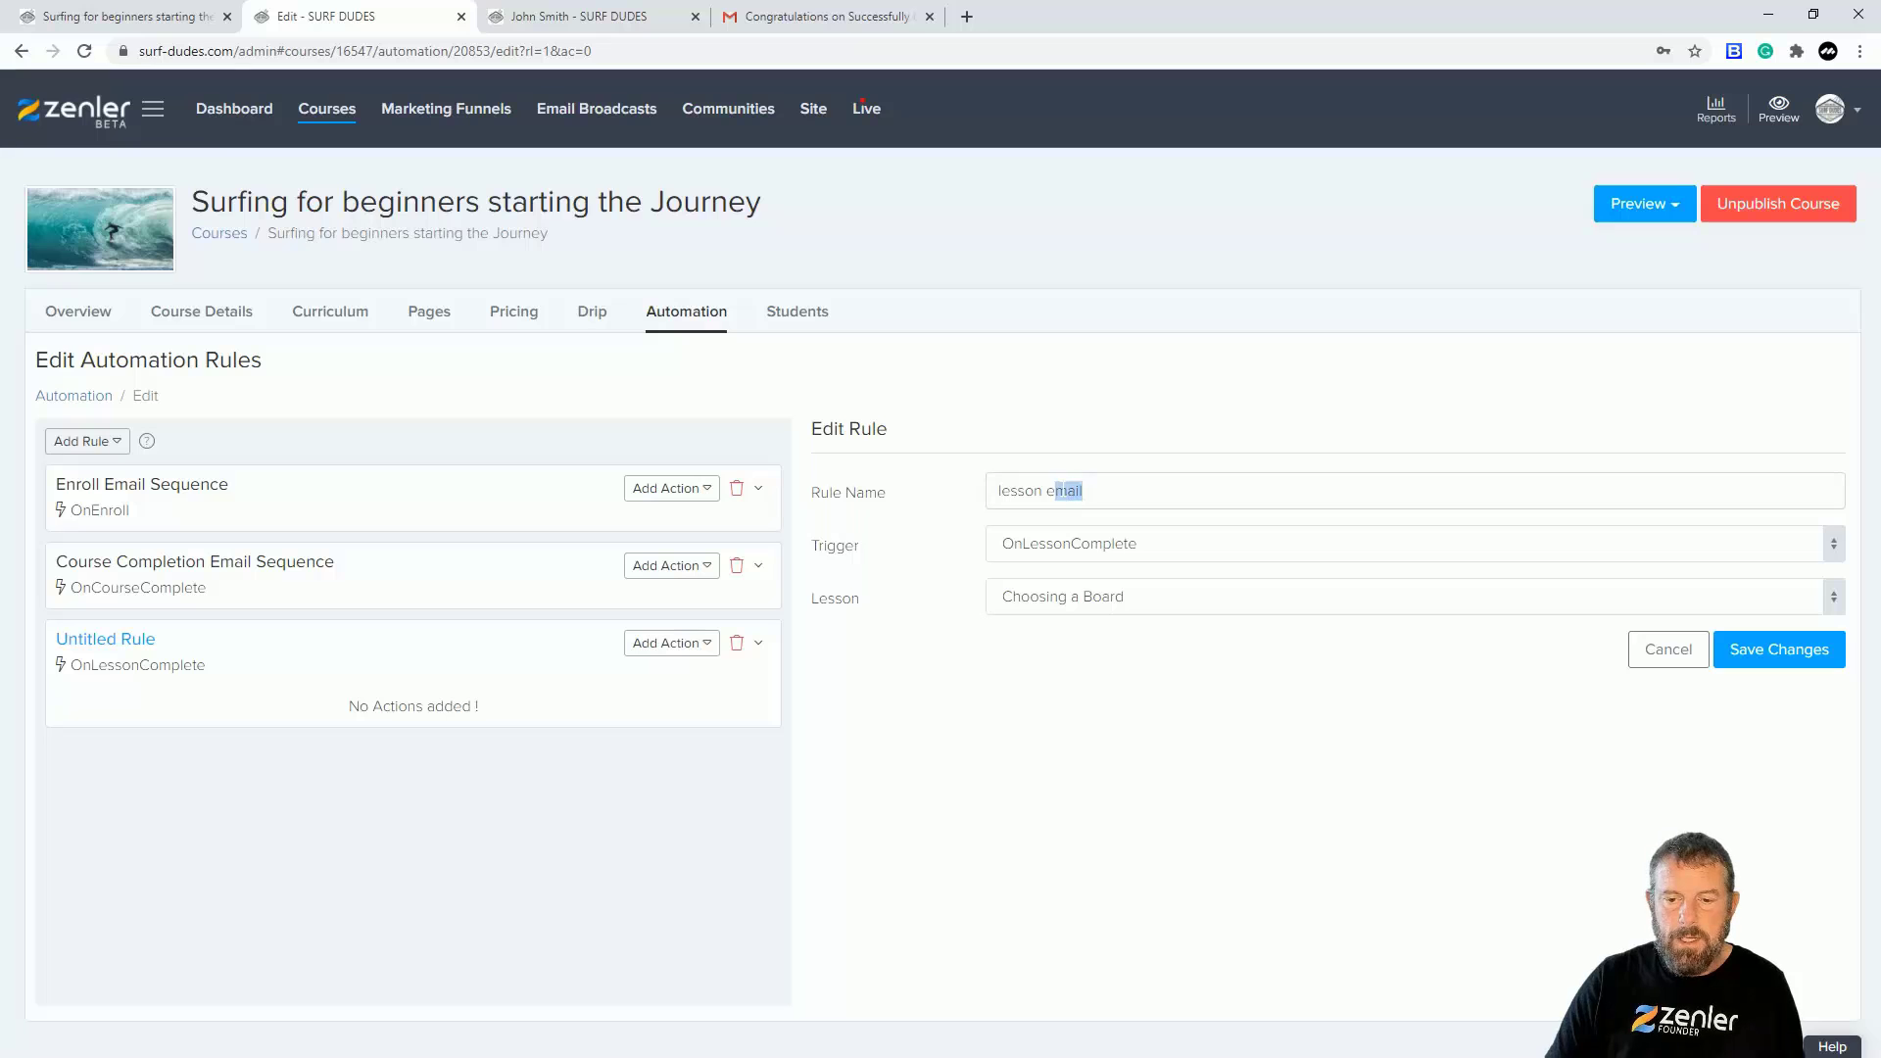
pyautogui.write('1')
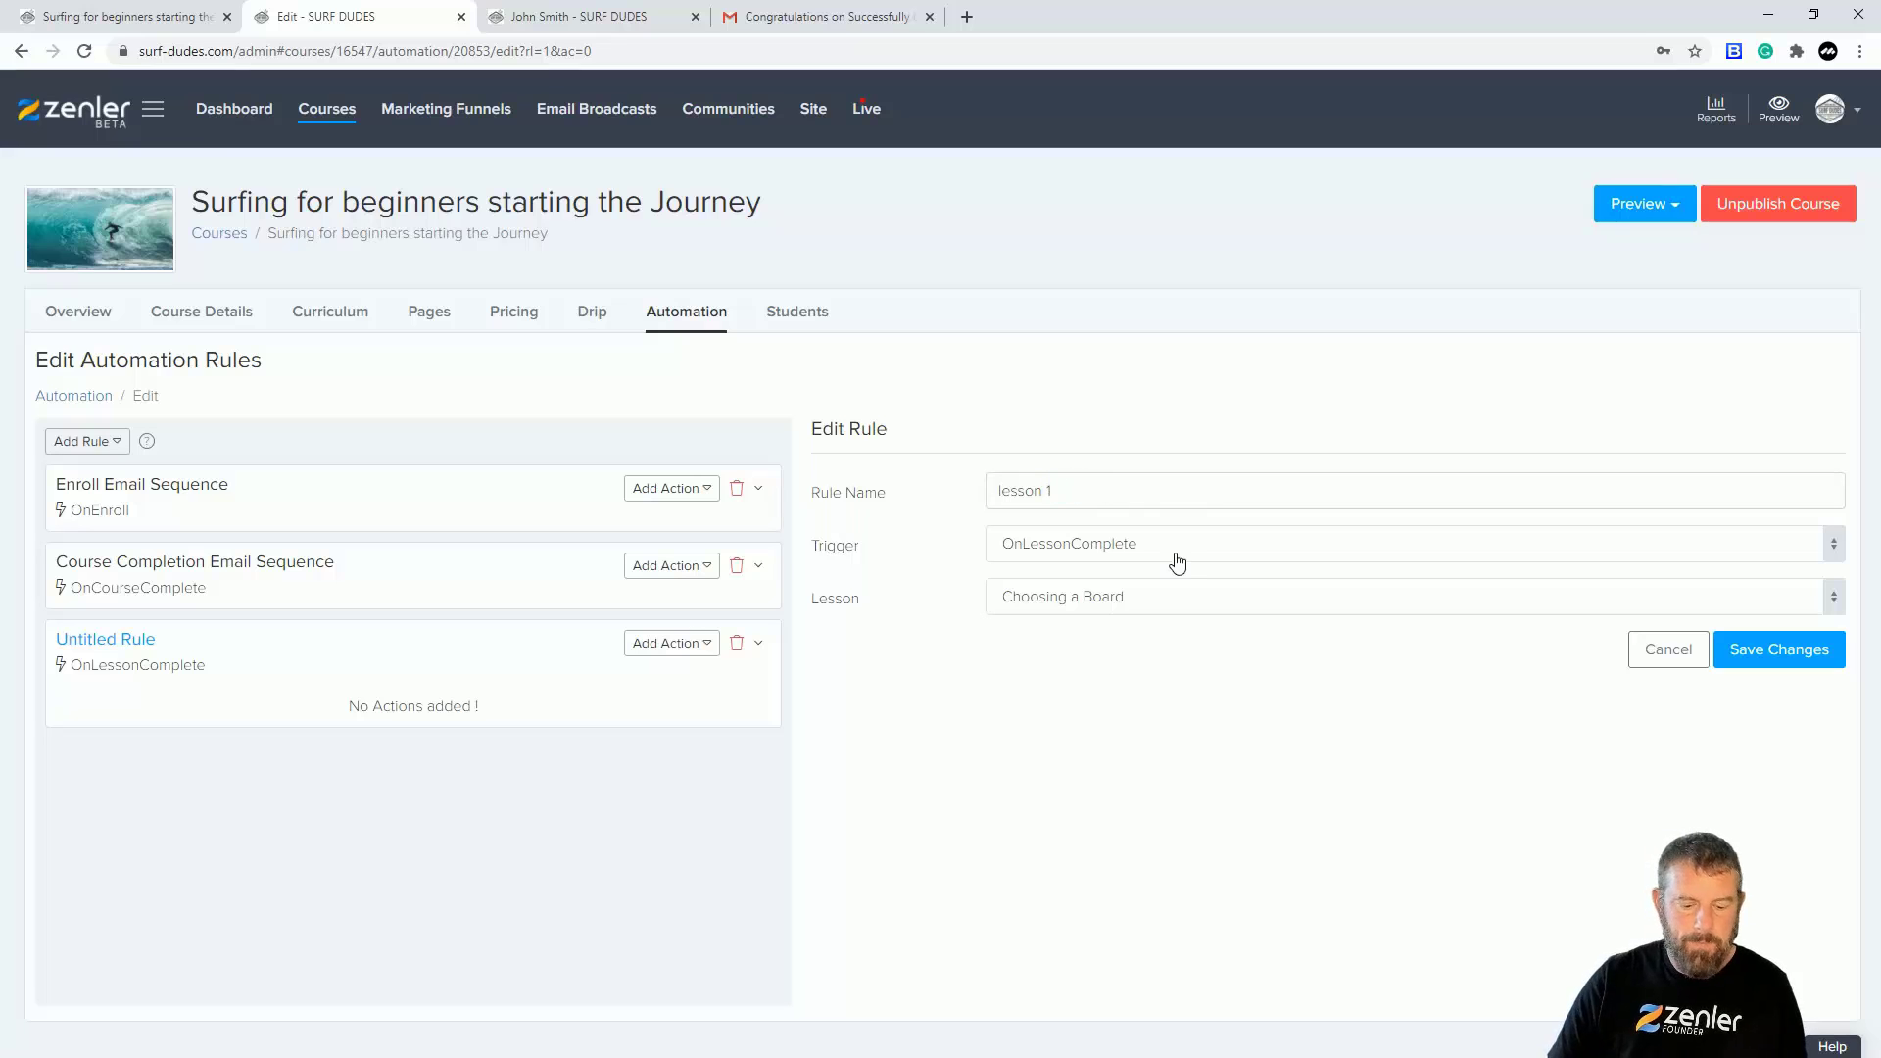
pyautogui.write('choosing a board')
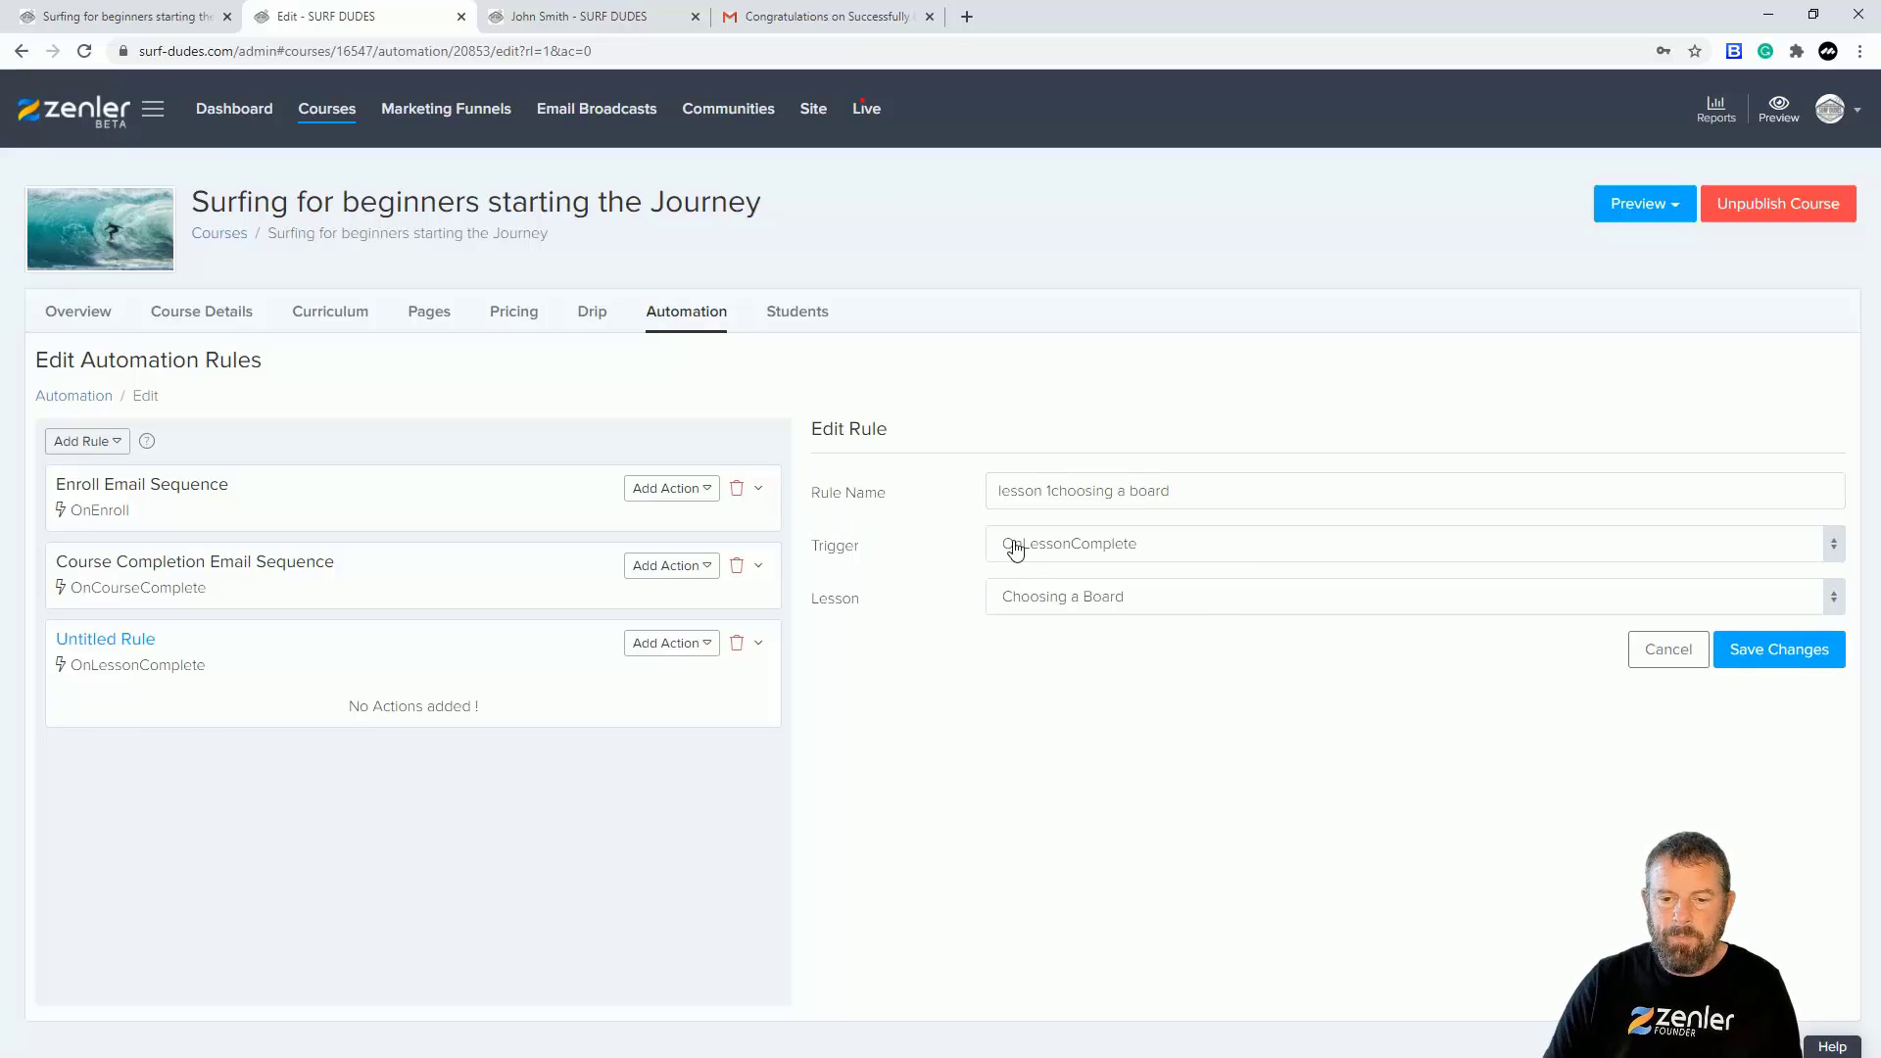
pyautogui.click(1054, 609)
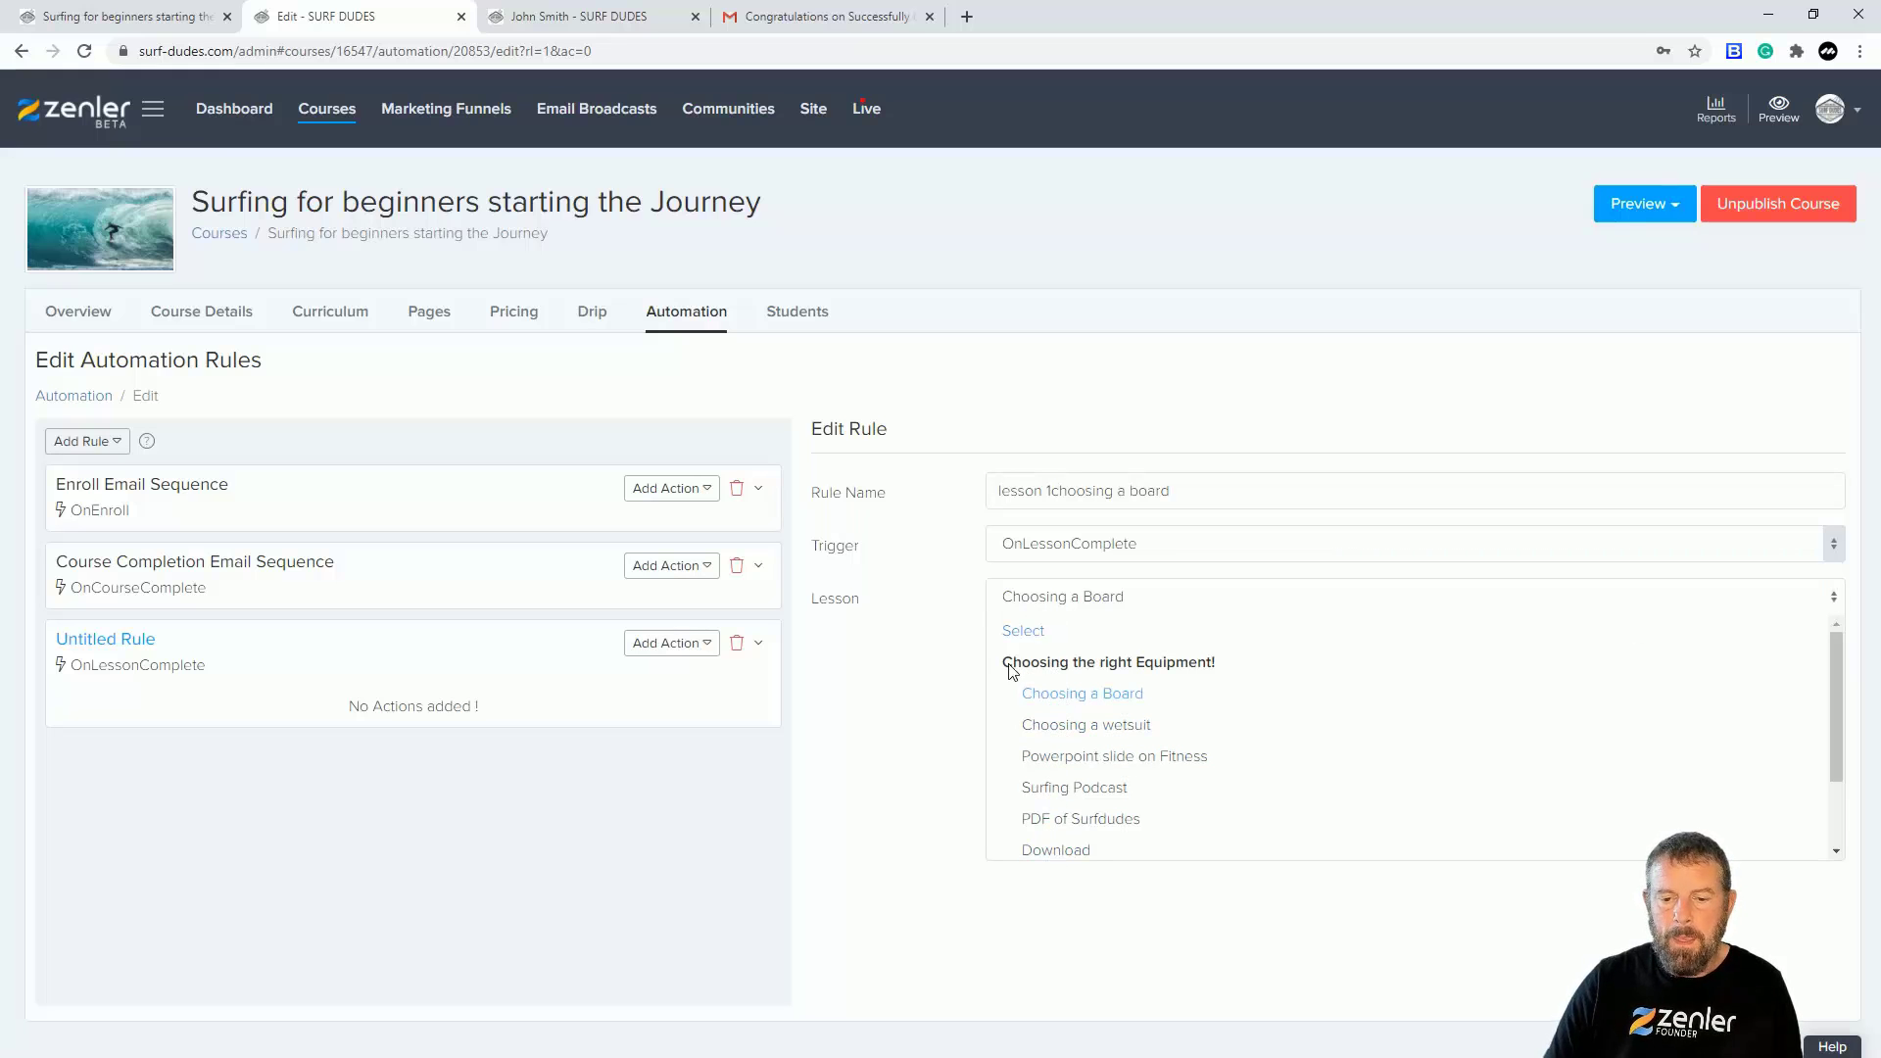
pyautogui.click(1077, 693)
pyautogui.click(1779, 649)
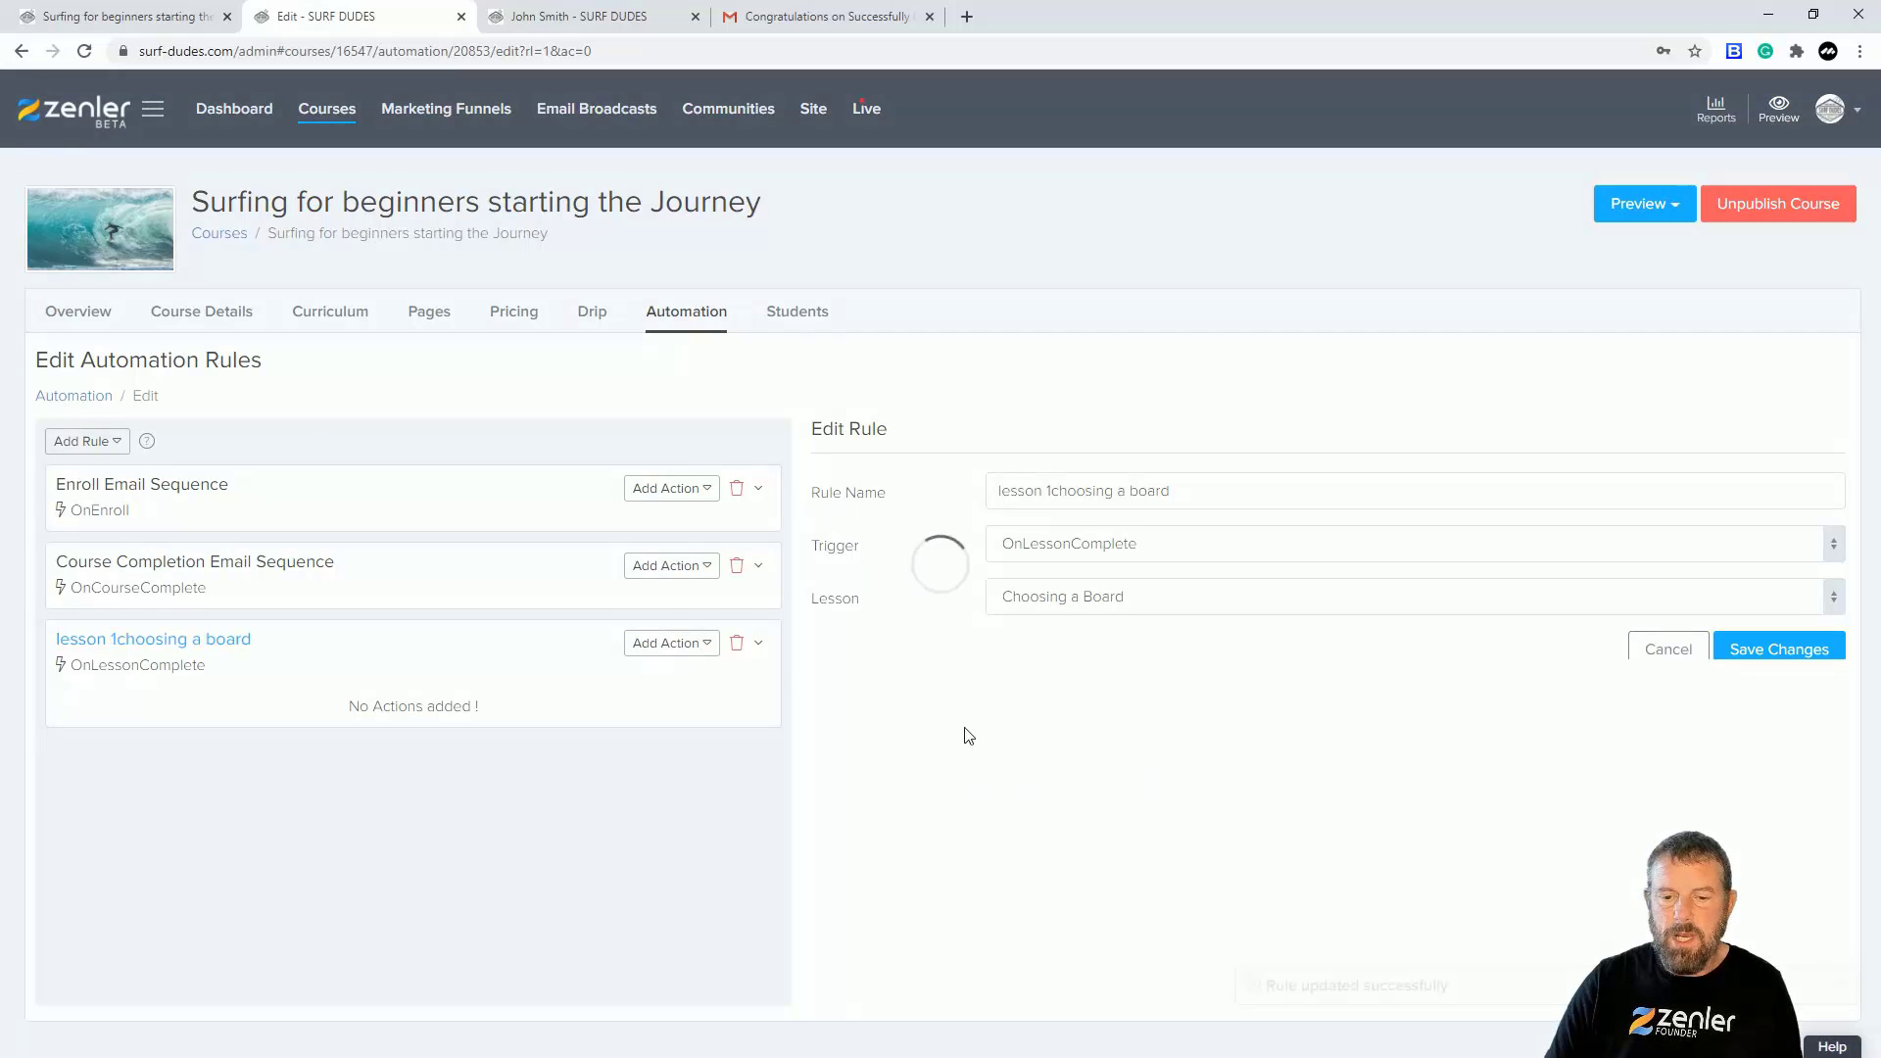
# Step: Add a Send Mail action to the "lesson 1choosing a board" rule and name it "lesson complete 1"
pyautogui.click(717, 649)
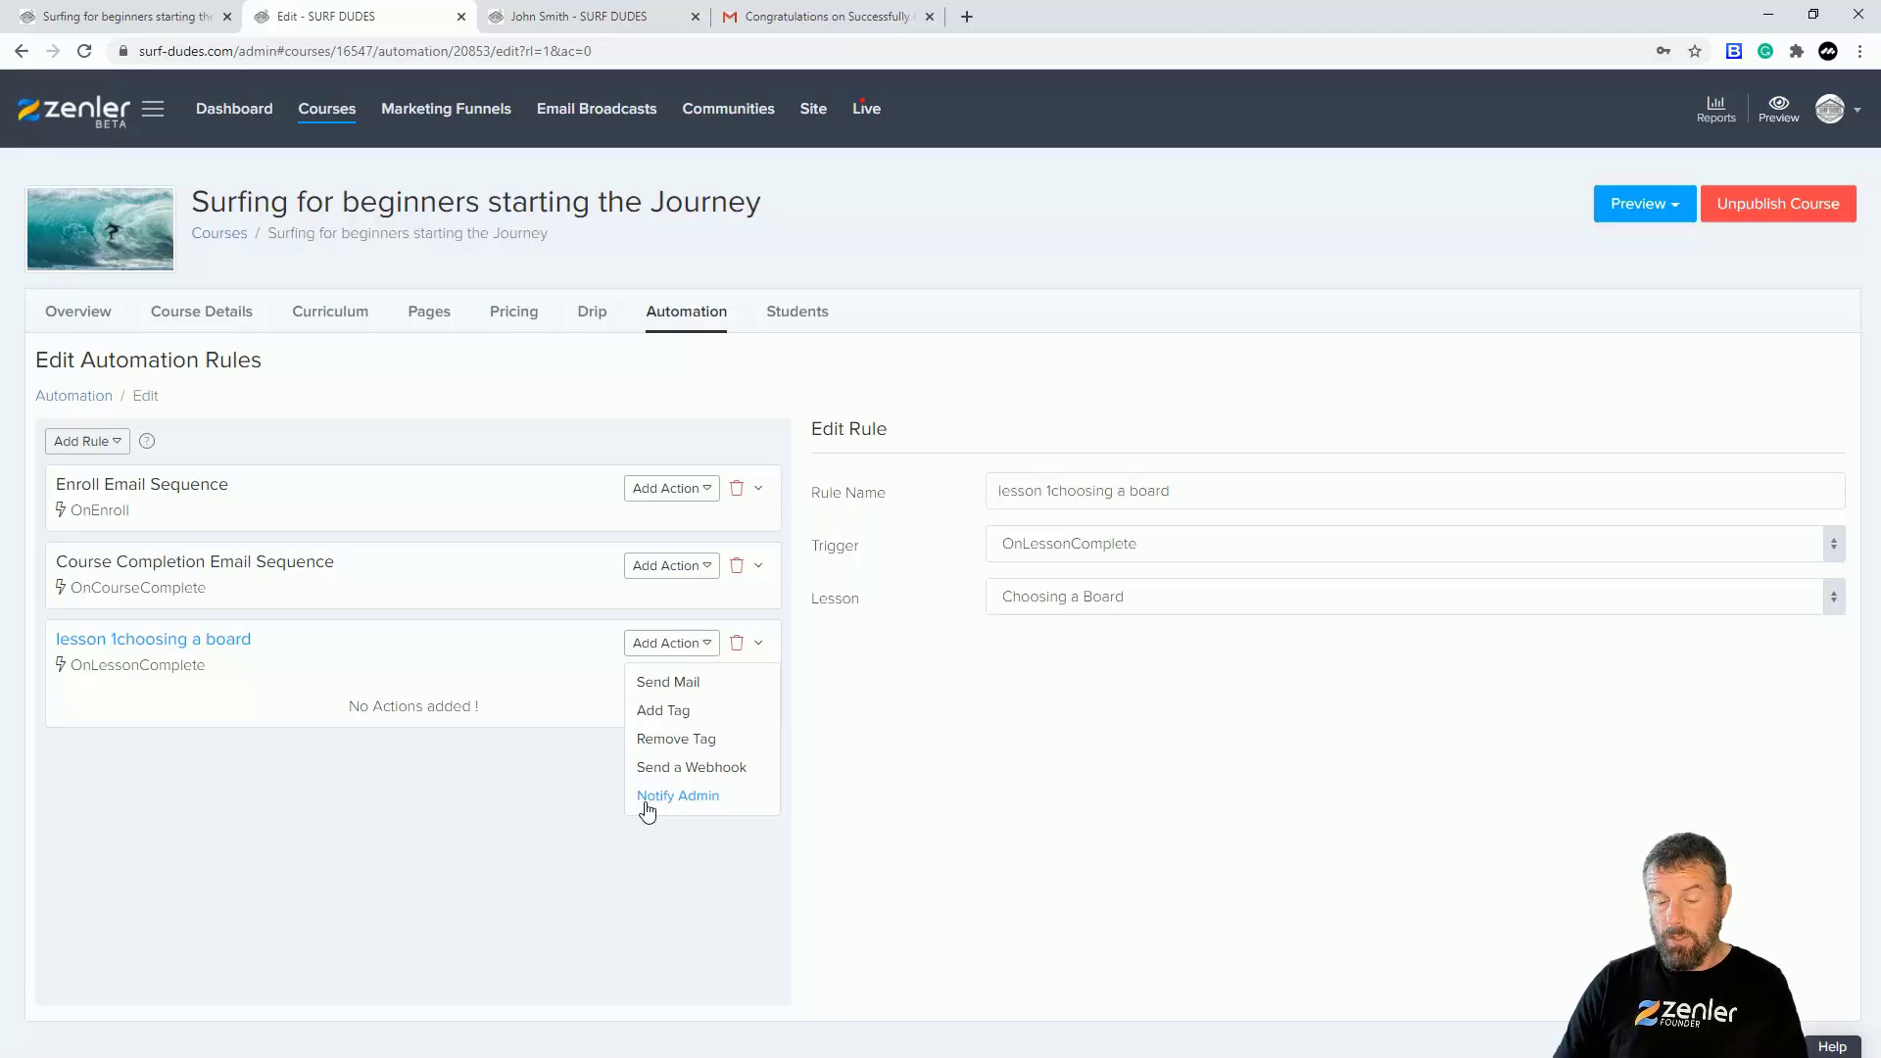
pyautogui.click(647, 683)
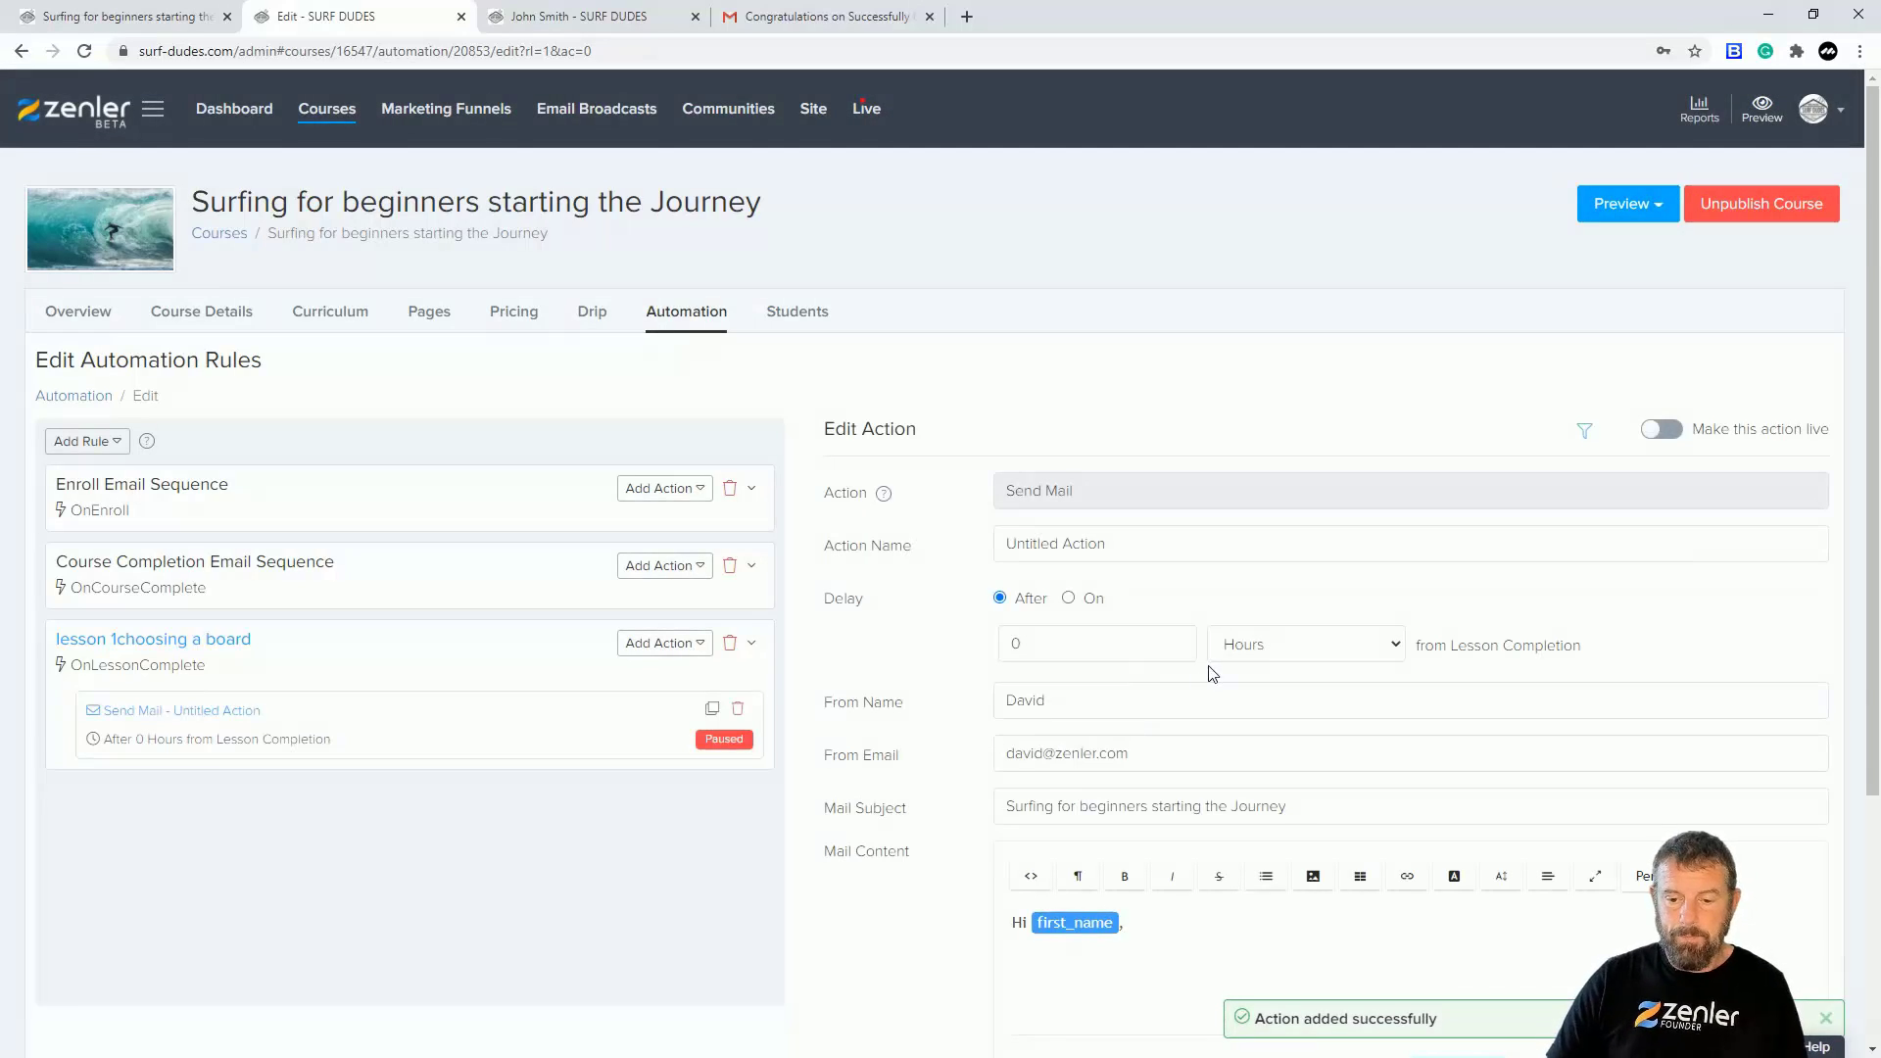
pyautogui.scroll(-2, 1209, 659)
pyautogui.click(1048, 790)
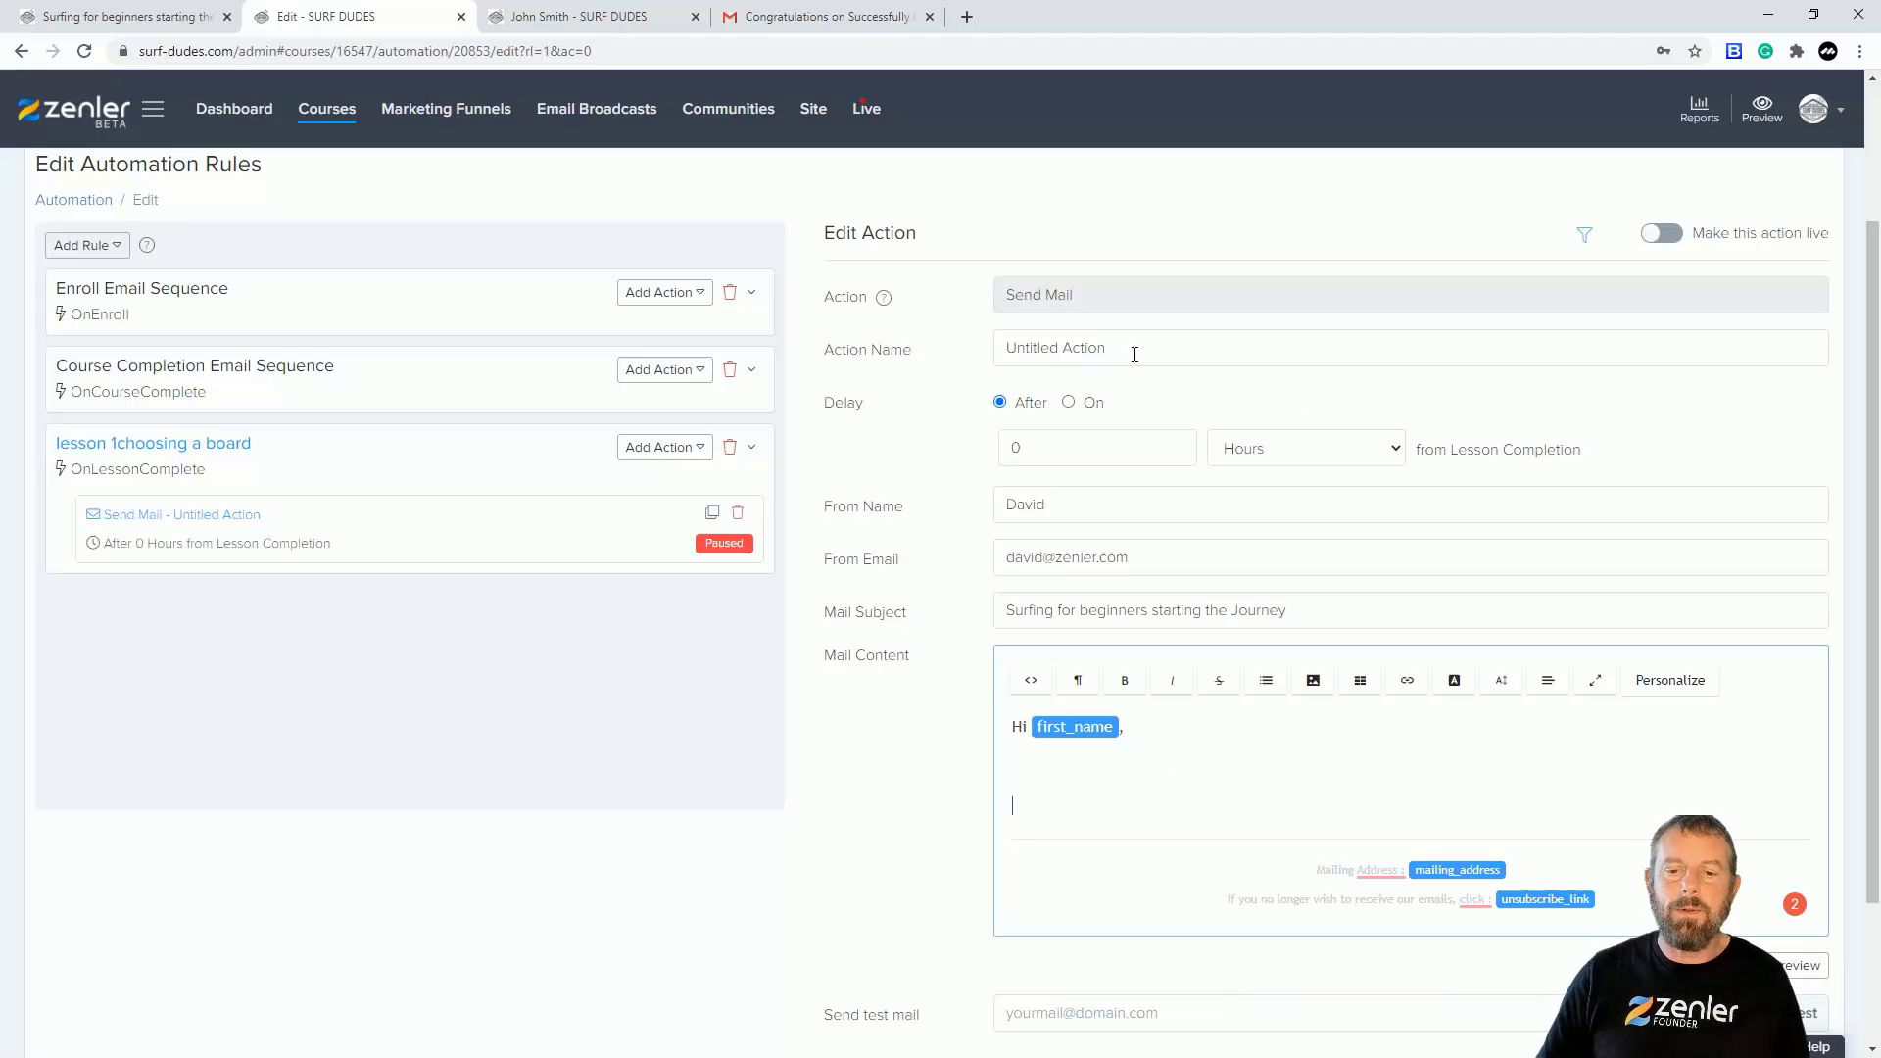
pyautogui.moveTo(1122, 350); pyautogui.dragTo(960, 347)
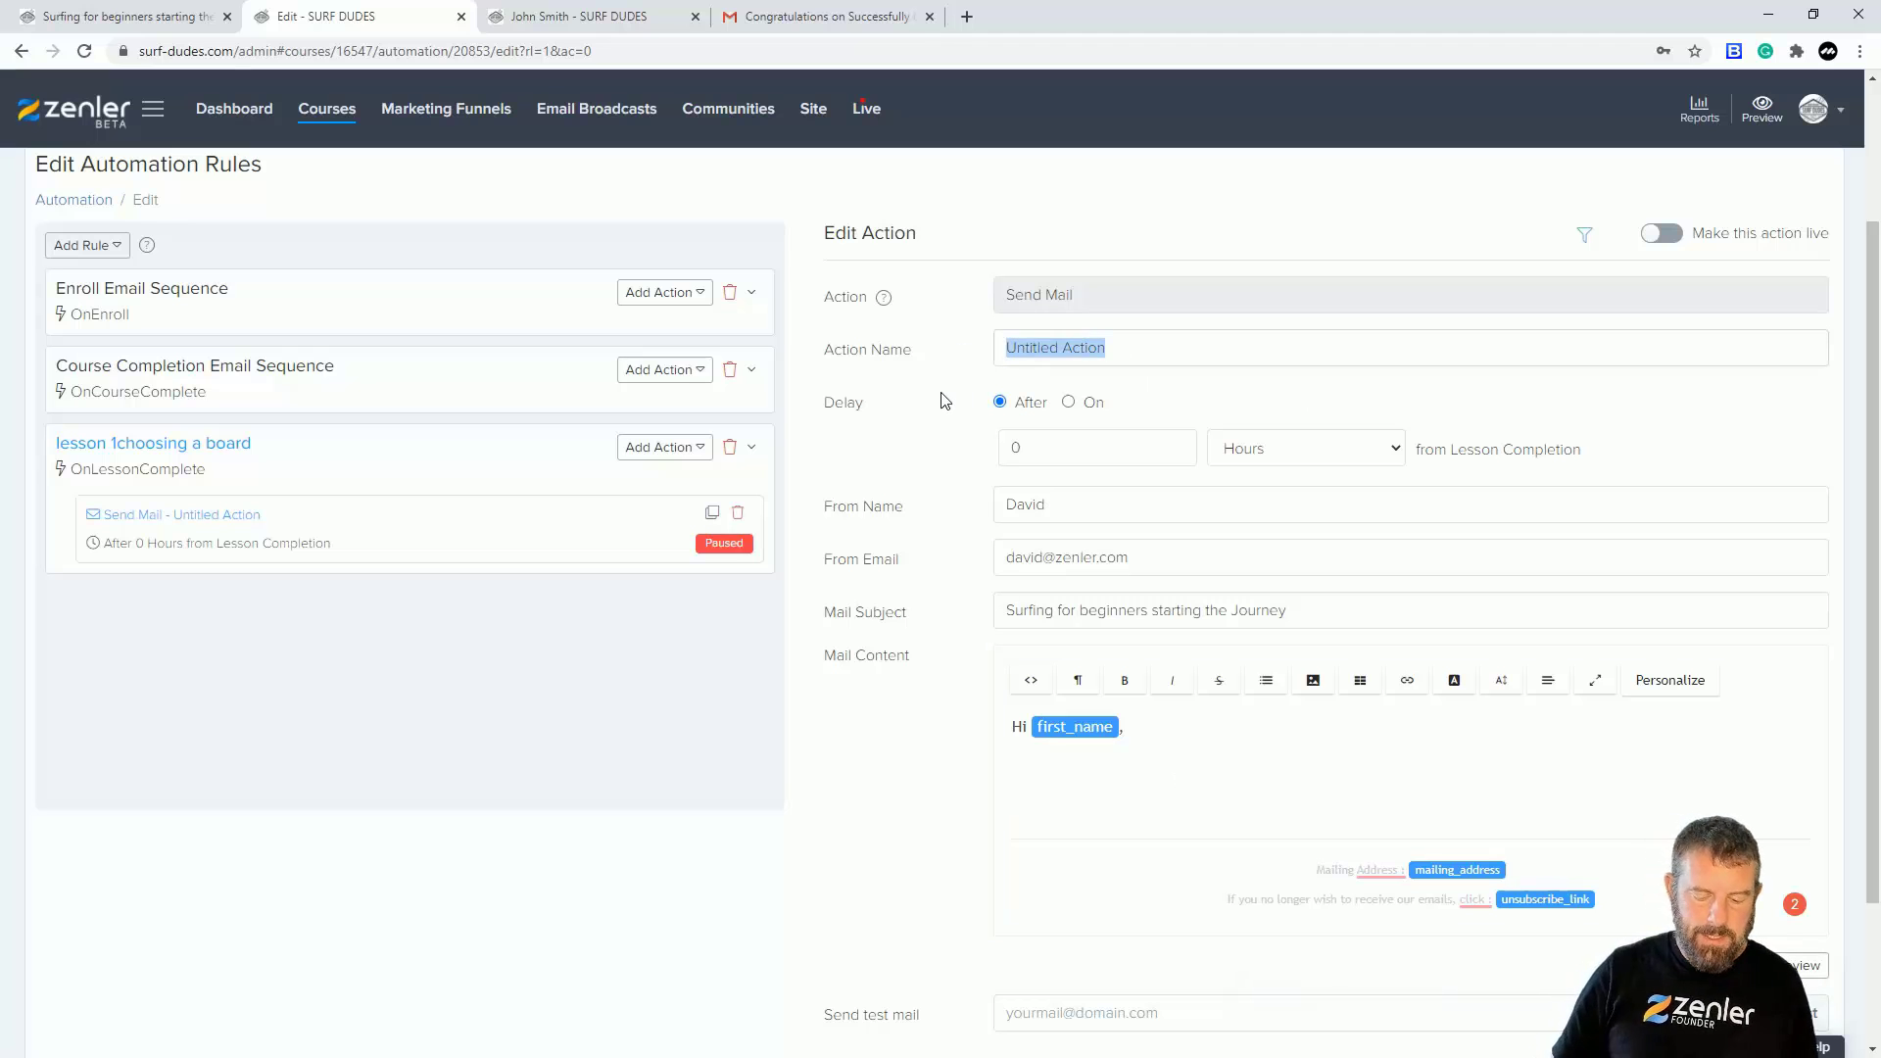
pyautogui.write('lesson complete 1')
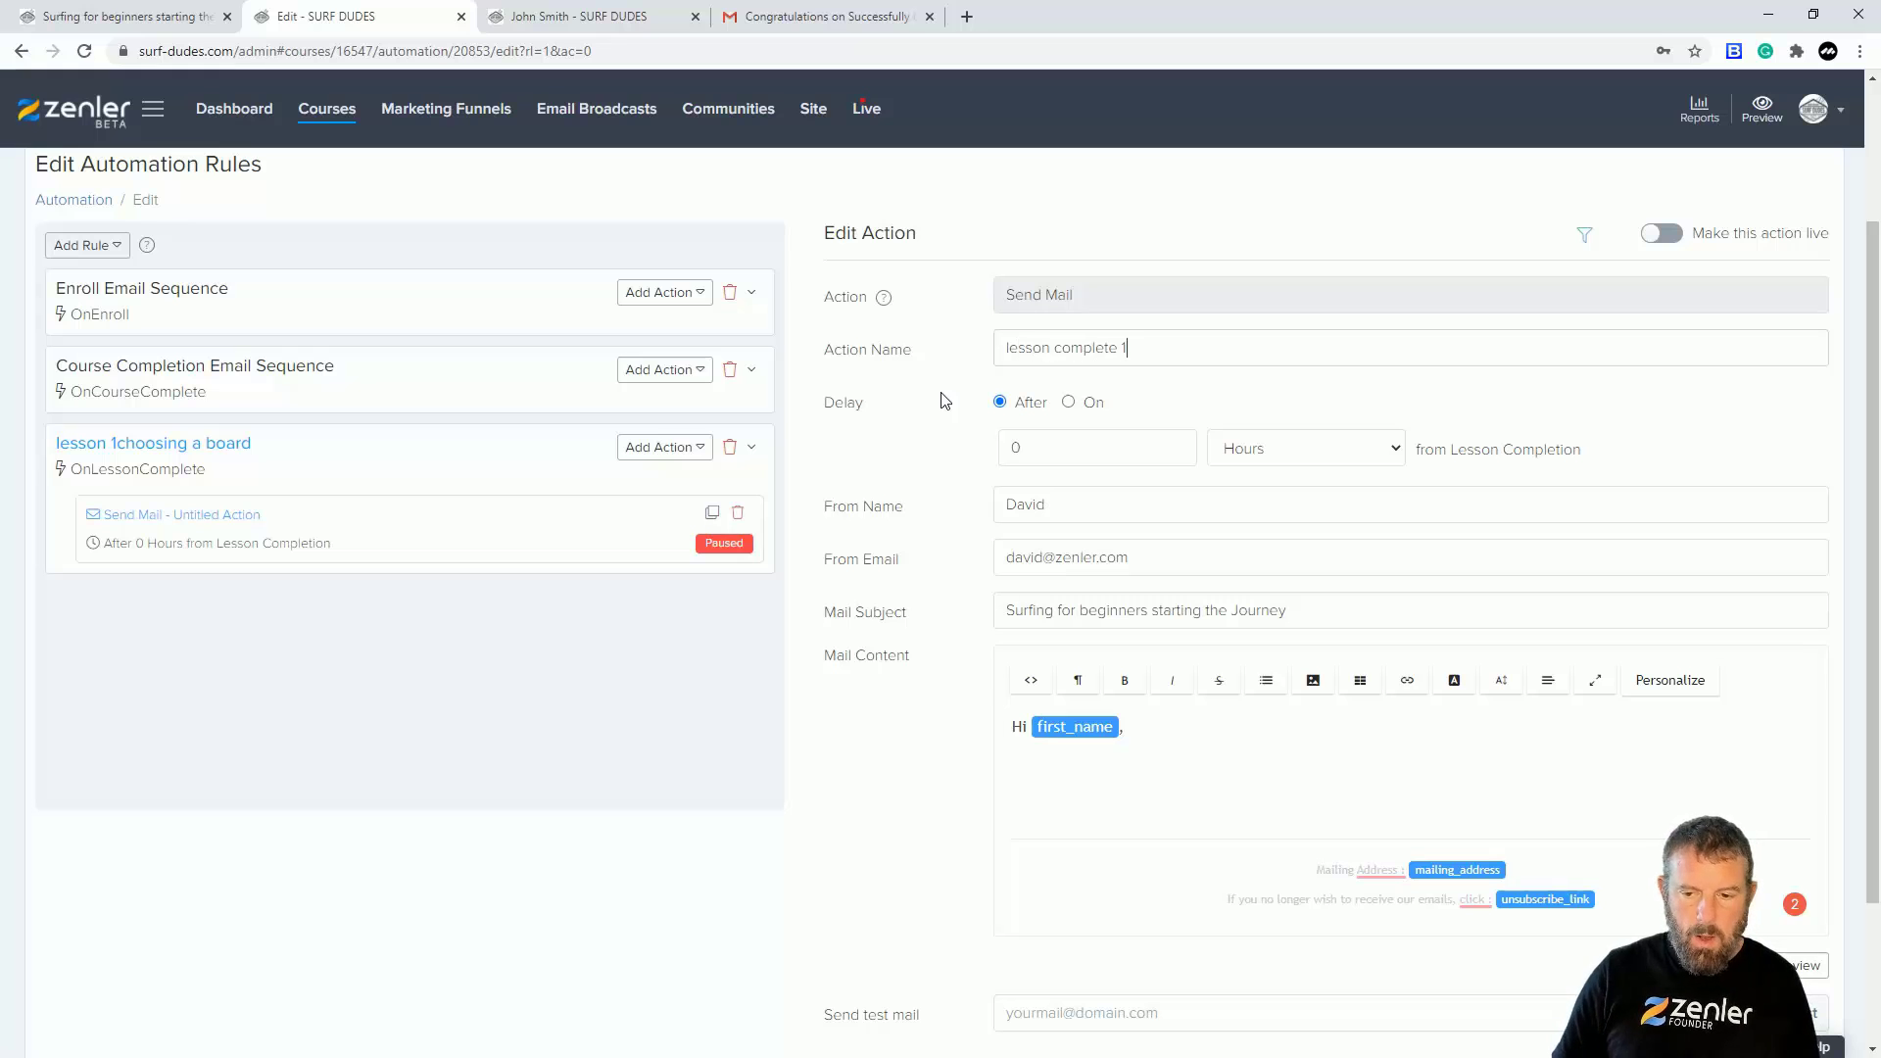
# Step: Check the sender name and email, and set the mail subject to "Well done for completing lesson 1"
pyautogui.moveTo(1048, 516); pyautogui.dragTo(924, 507)
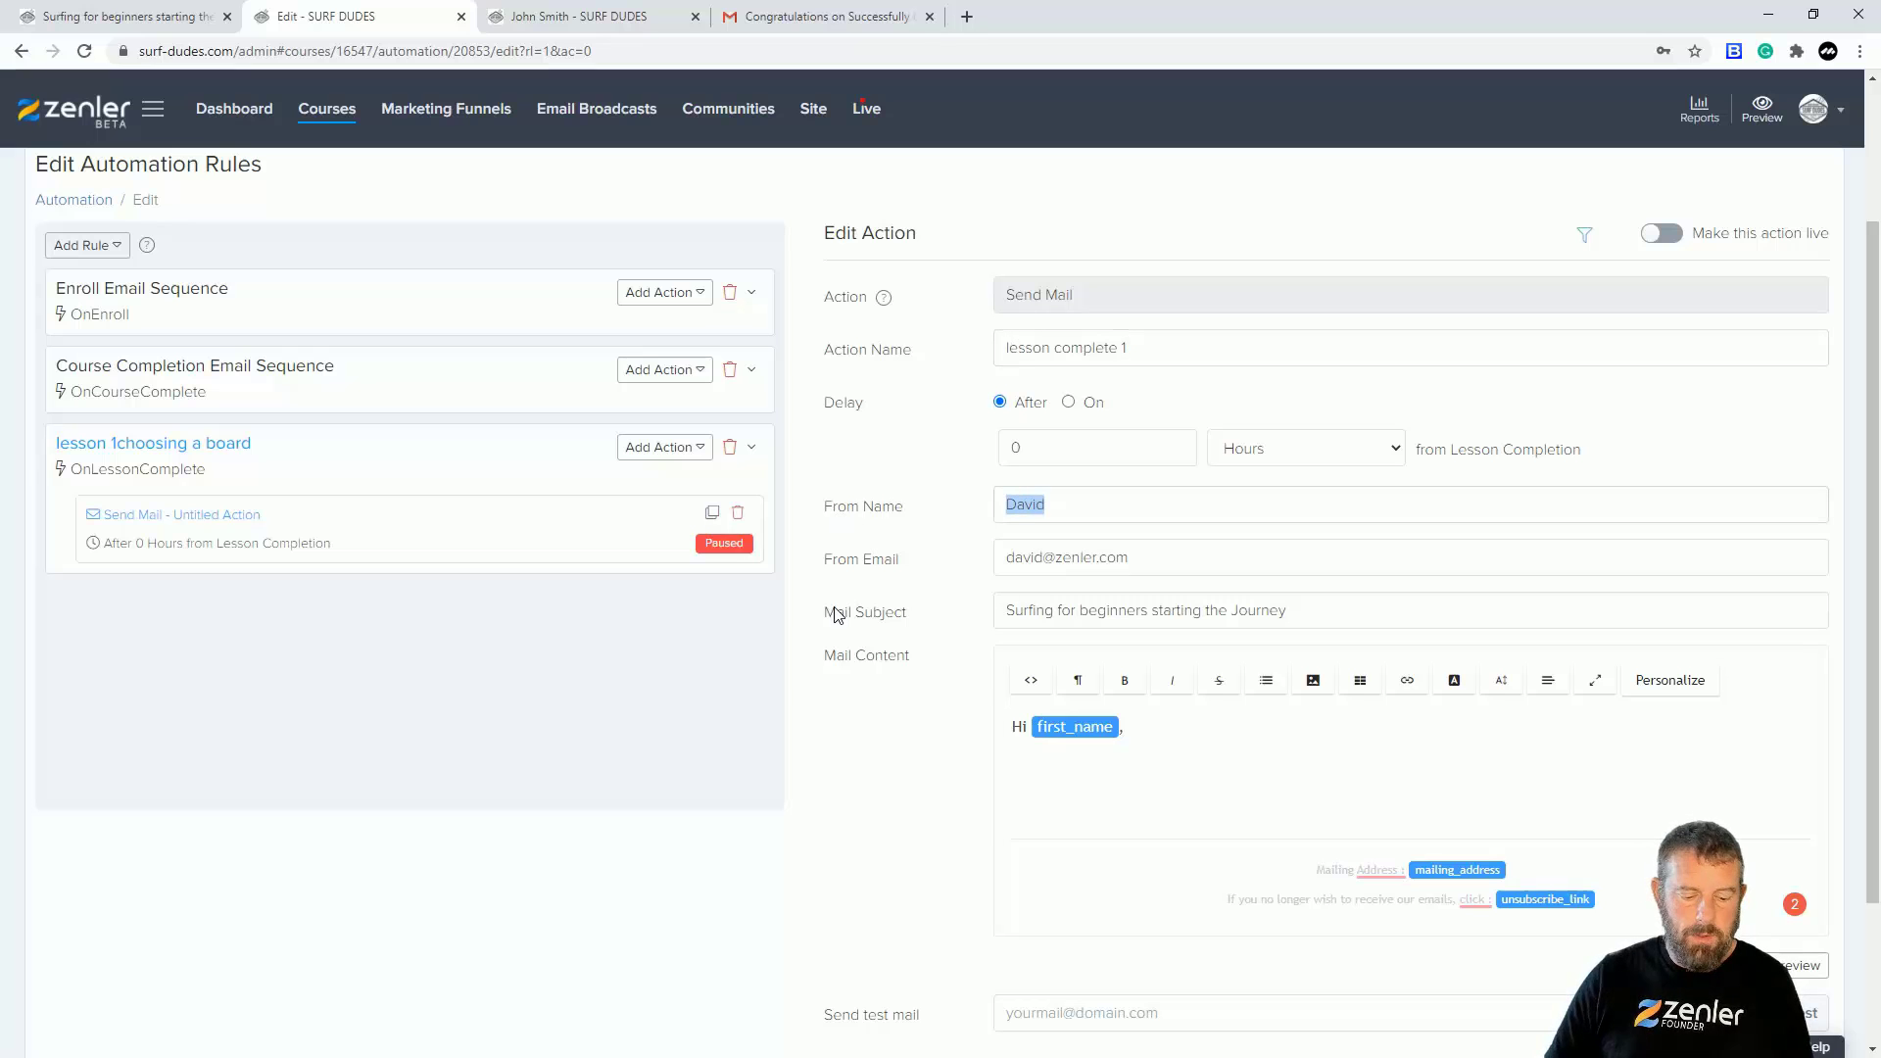
pyautogui.moveTo(1148, 557); pyautogui.dragTo(884, 565)
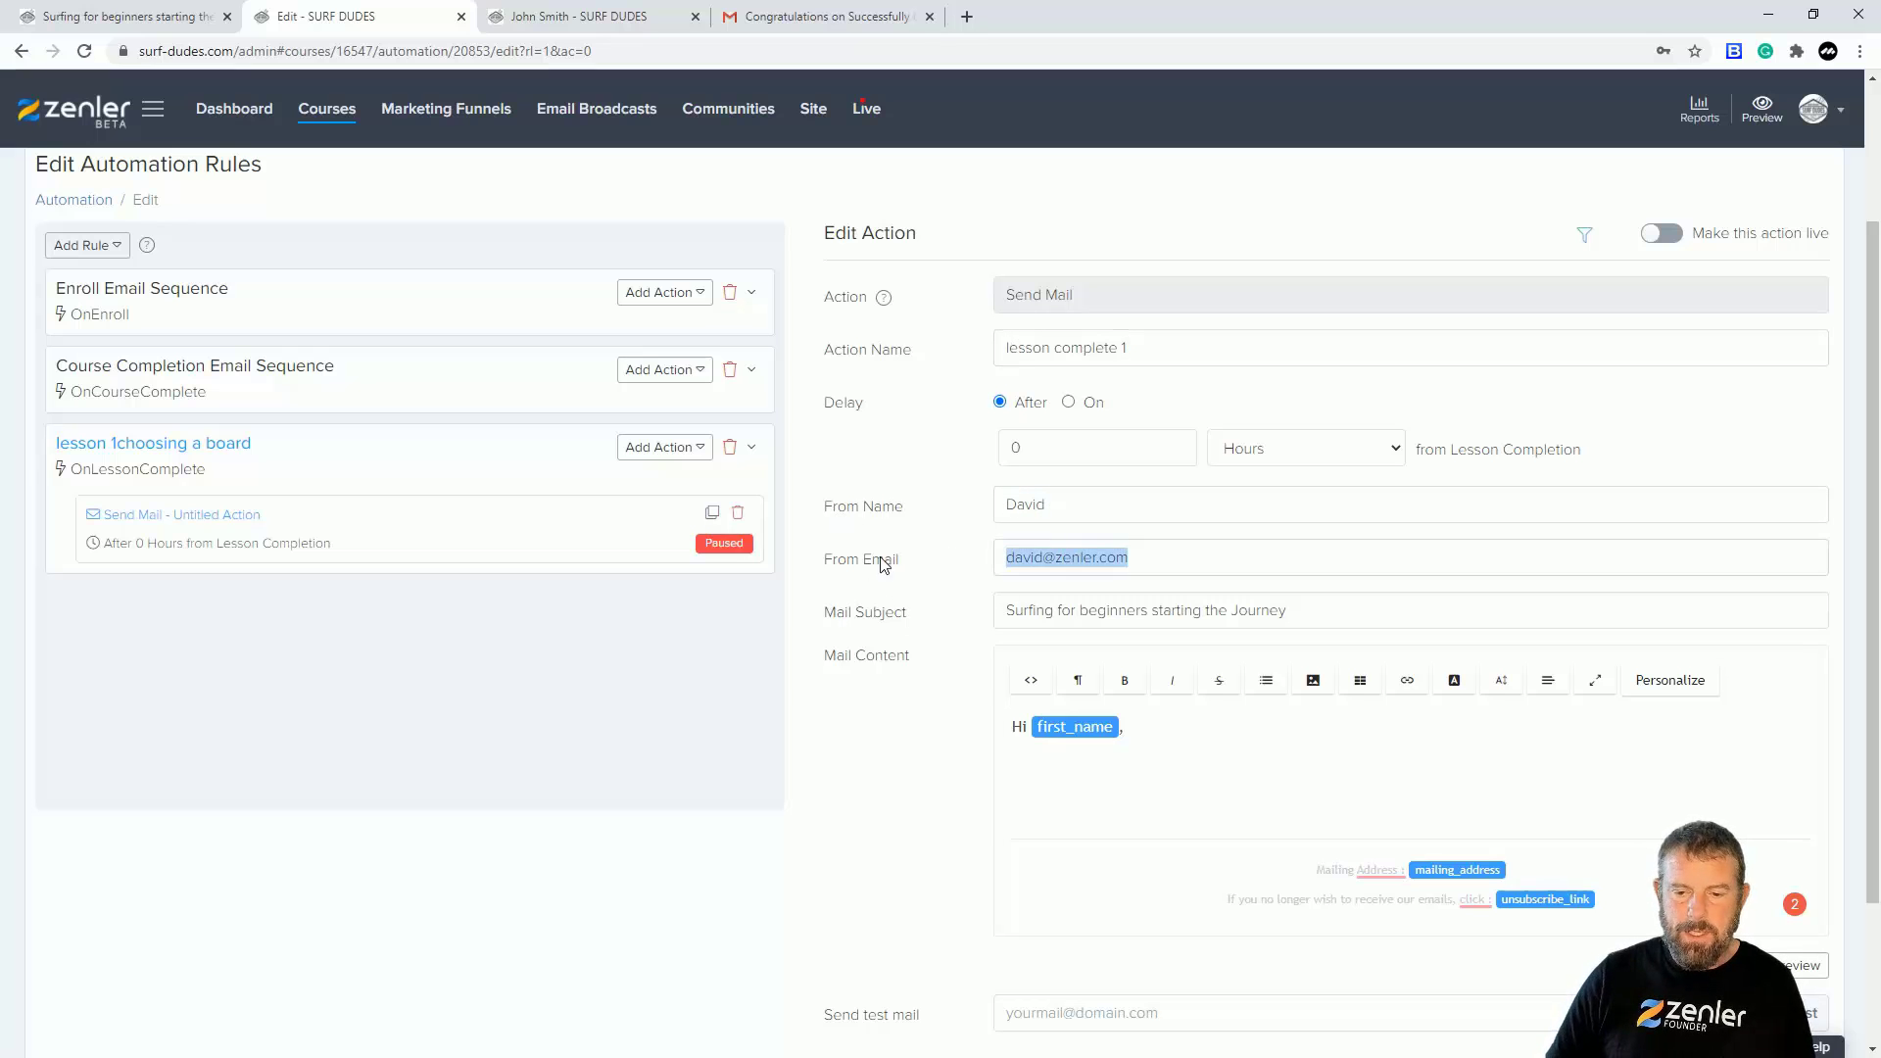
pyautogui.moveTo(1339, 613); pyautogui.dragTo(835, 630)
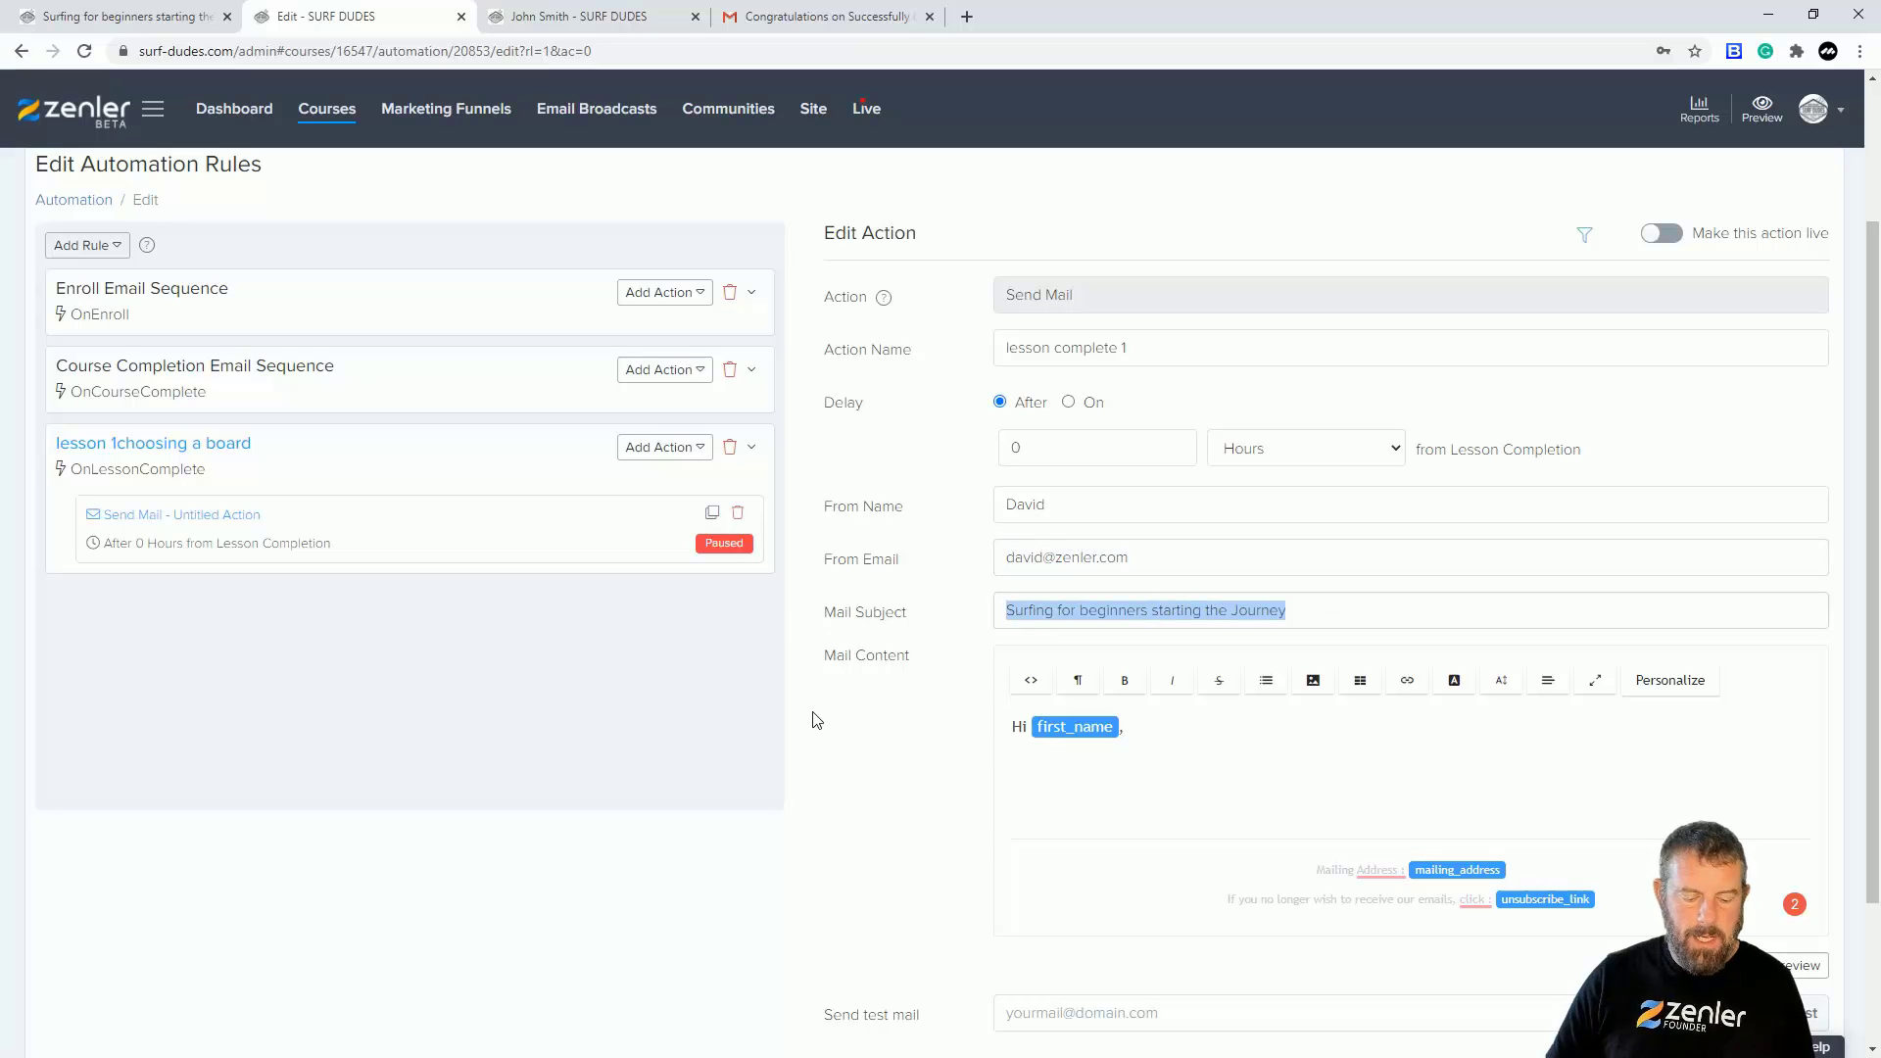
pyautogui.write('Well done for co')
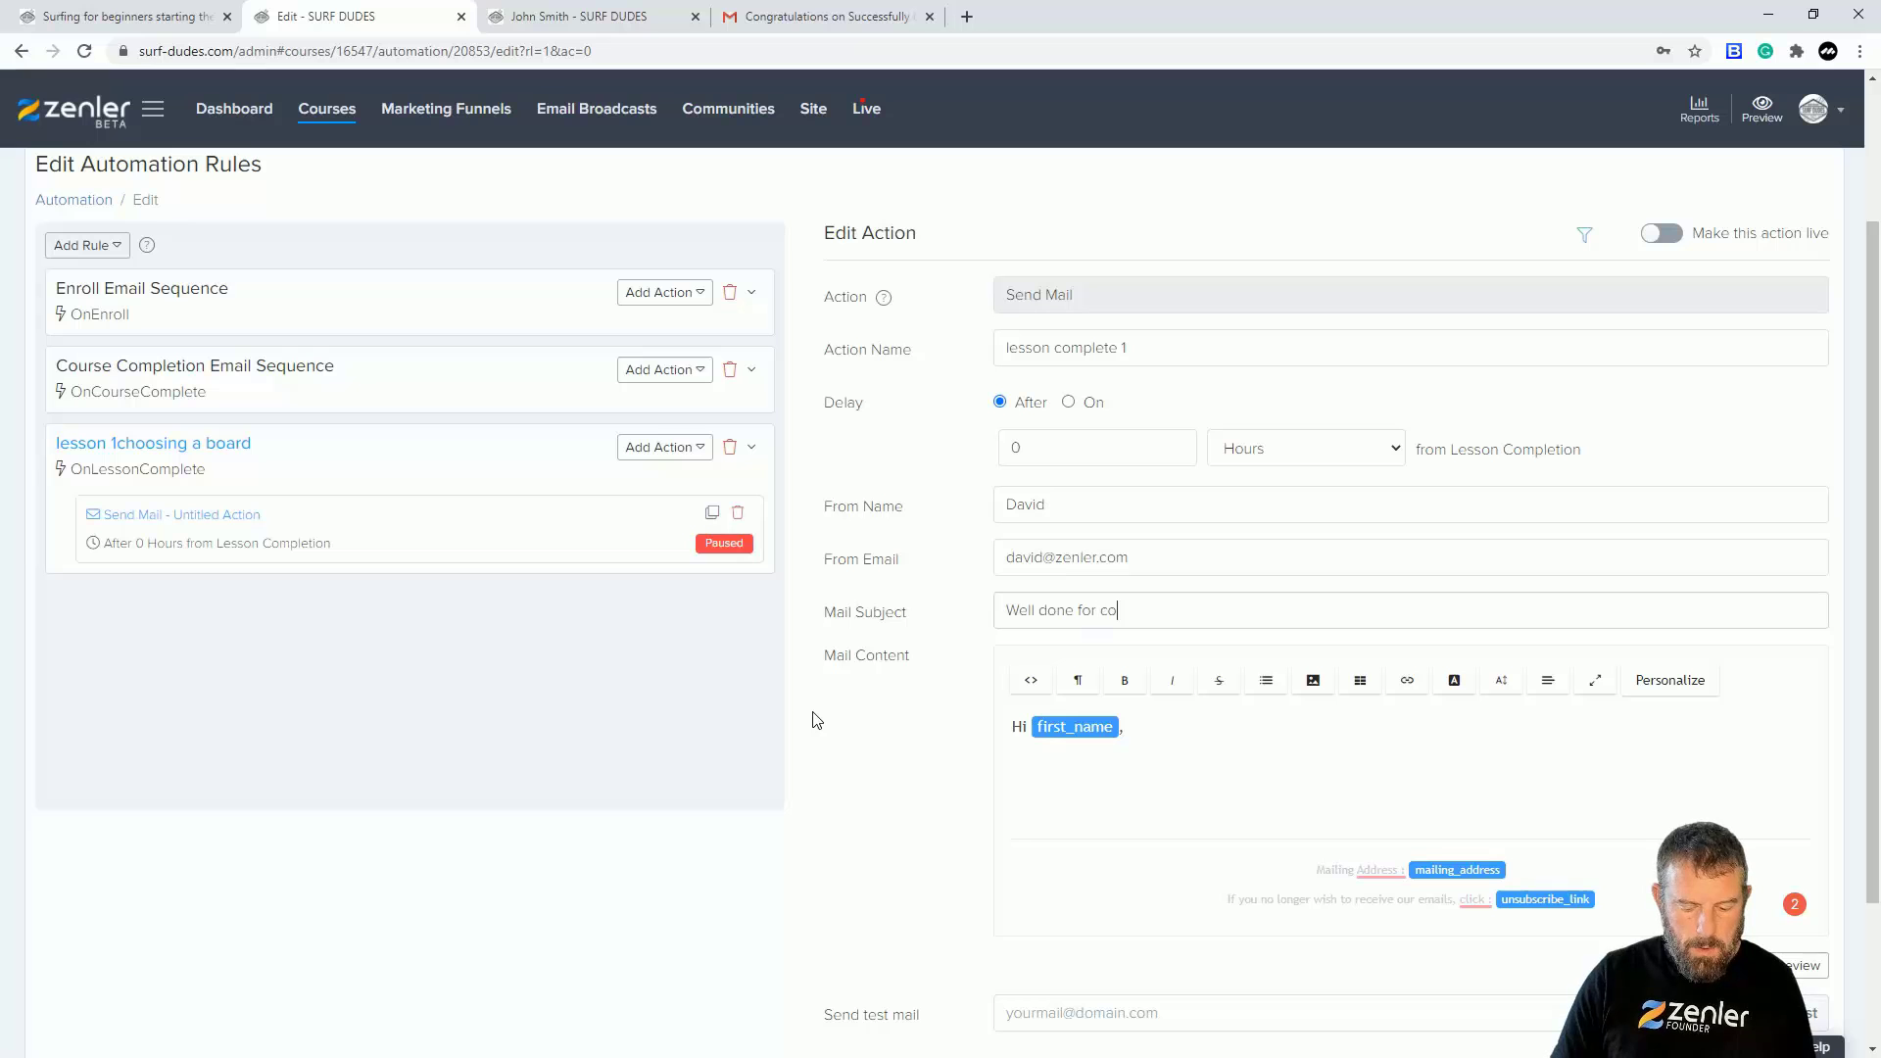
pyautogui.write('mpleting lesson 1')
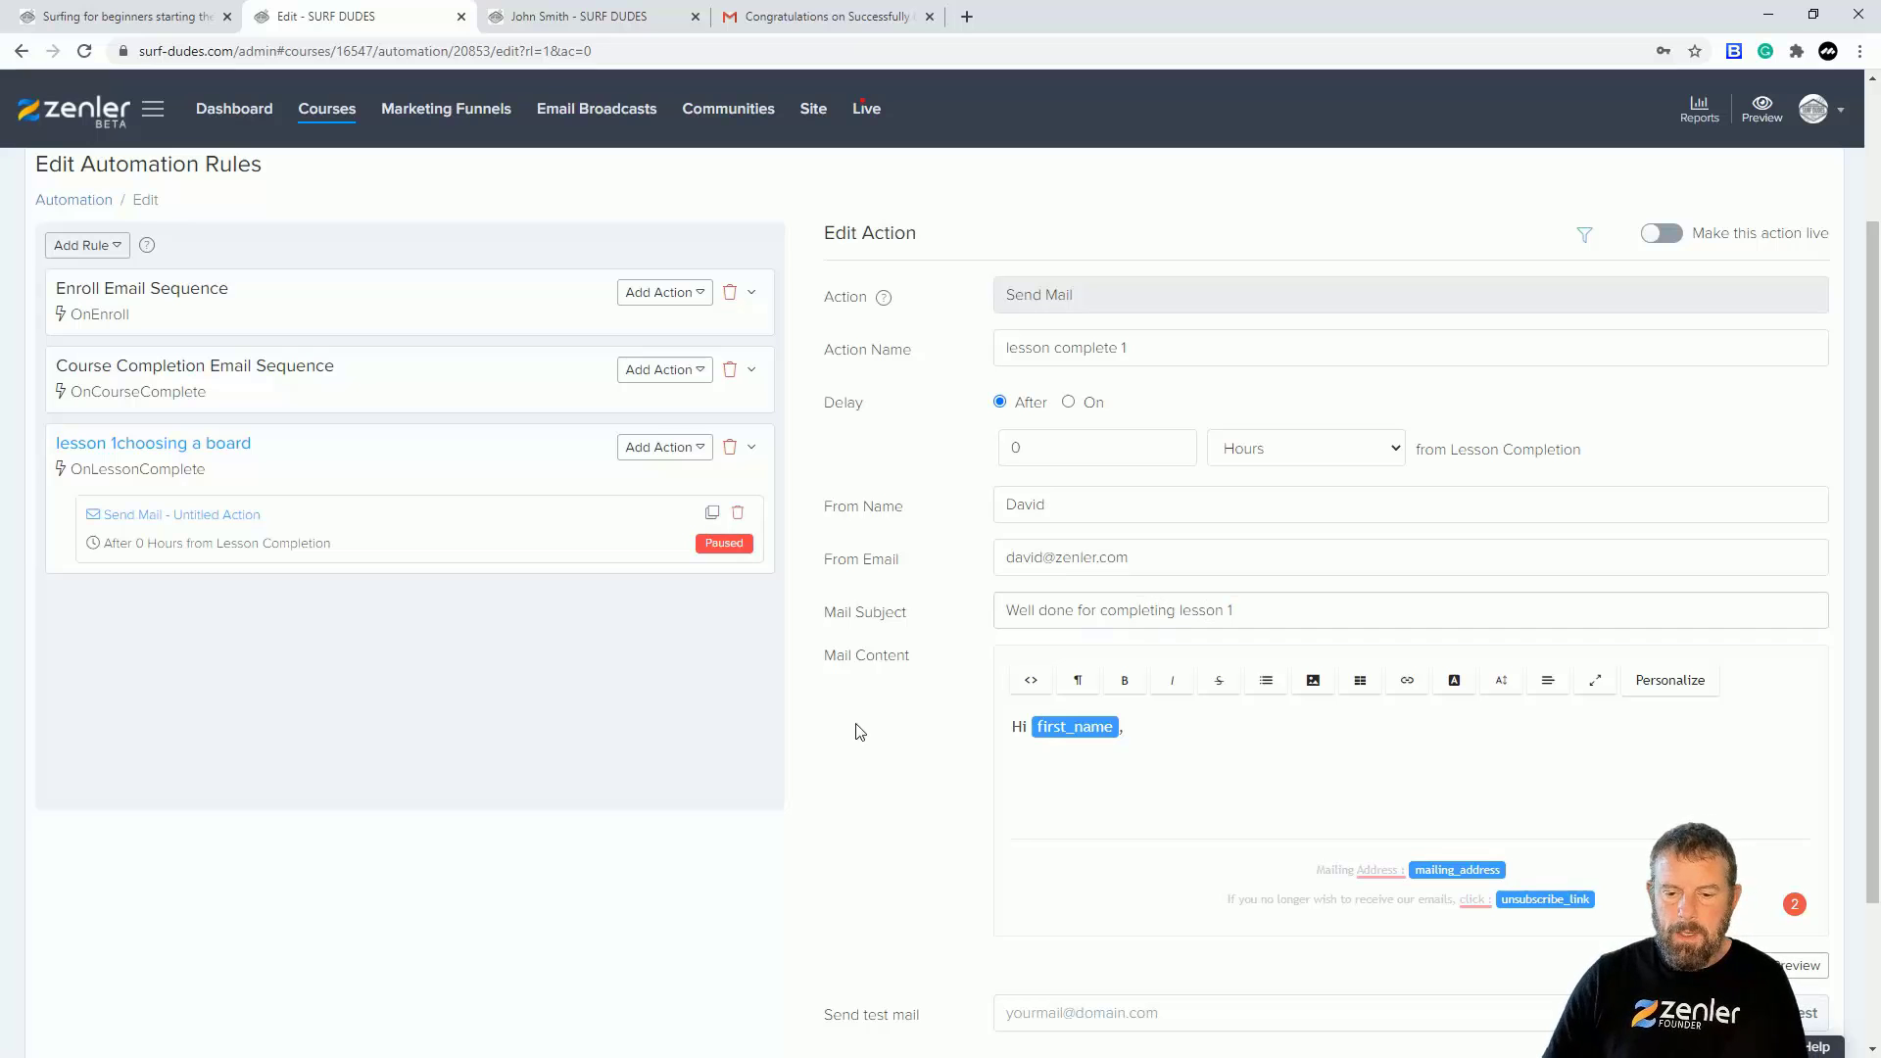
# Step: Add the placeholder line "dfgsd d fg gg df" below the greeting, colour "d fg gg df" red, and check the personalization tags
pyautogui.click(1033, 773)
pyautogui.write('dfgsd d')
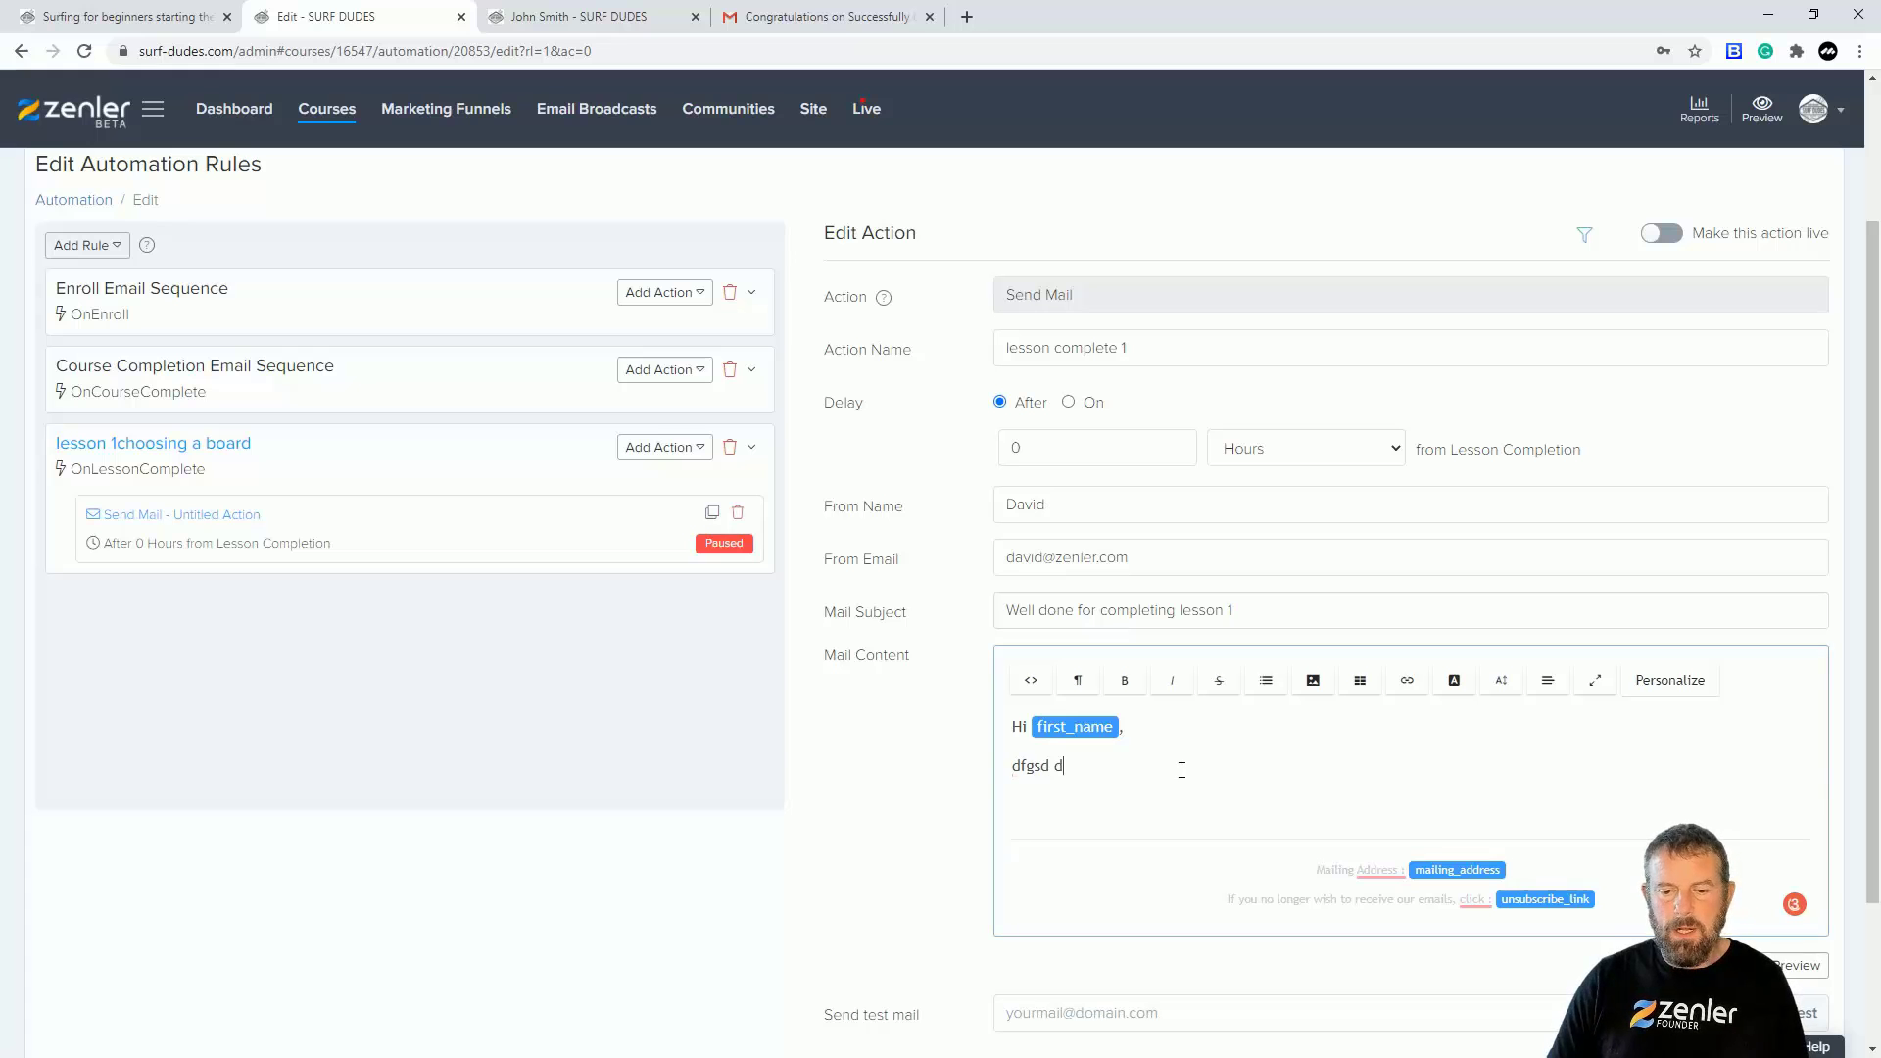
pyautogui.write(' fg gg df')
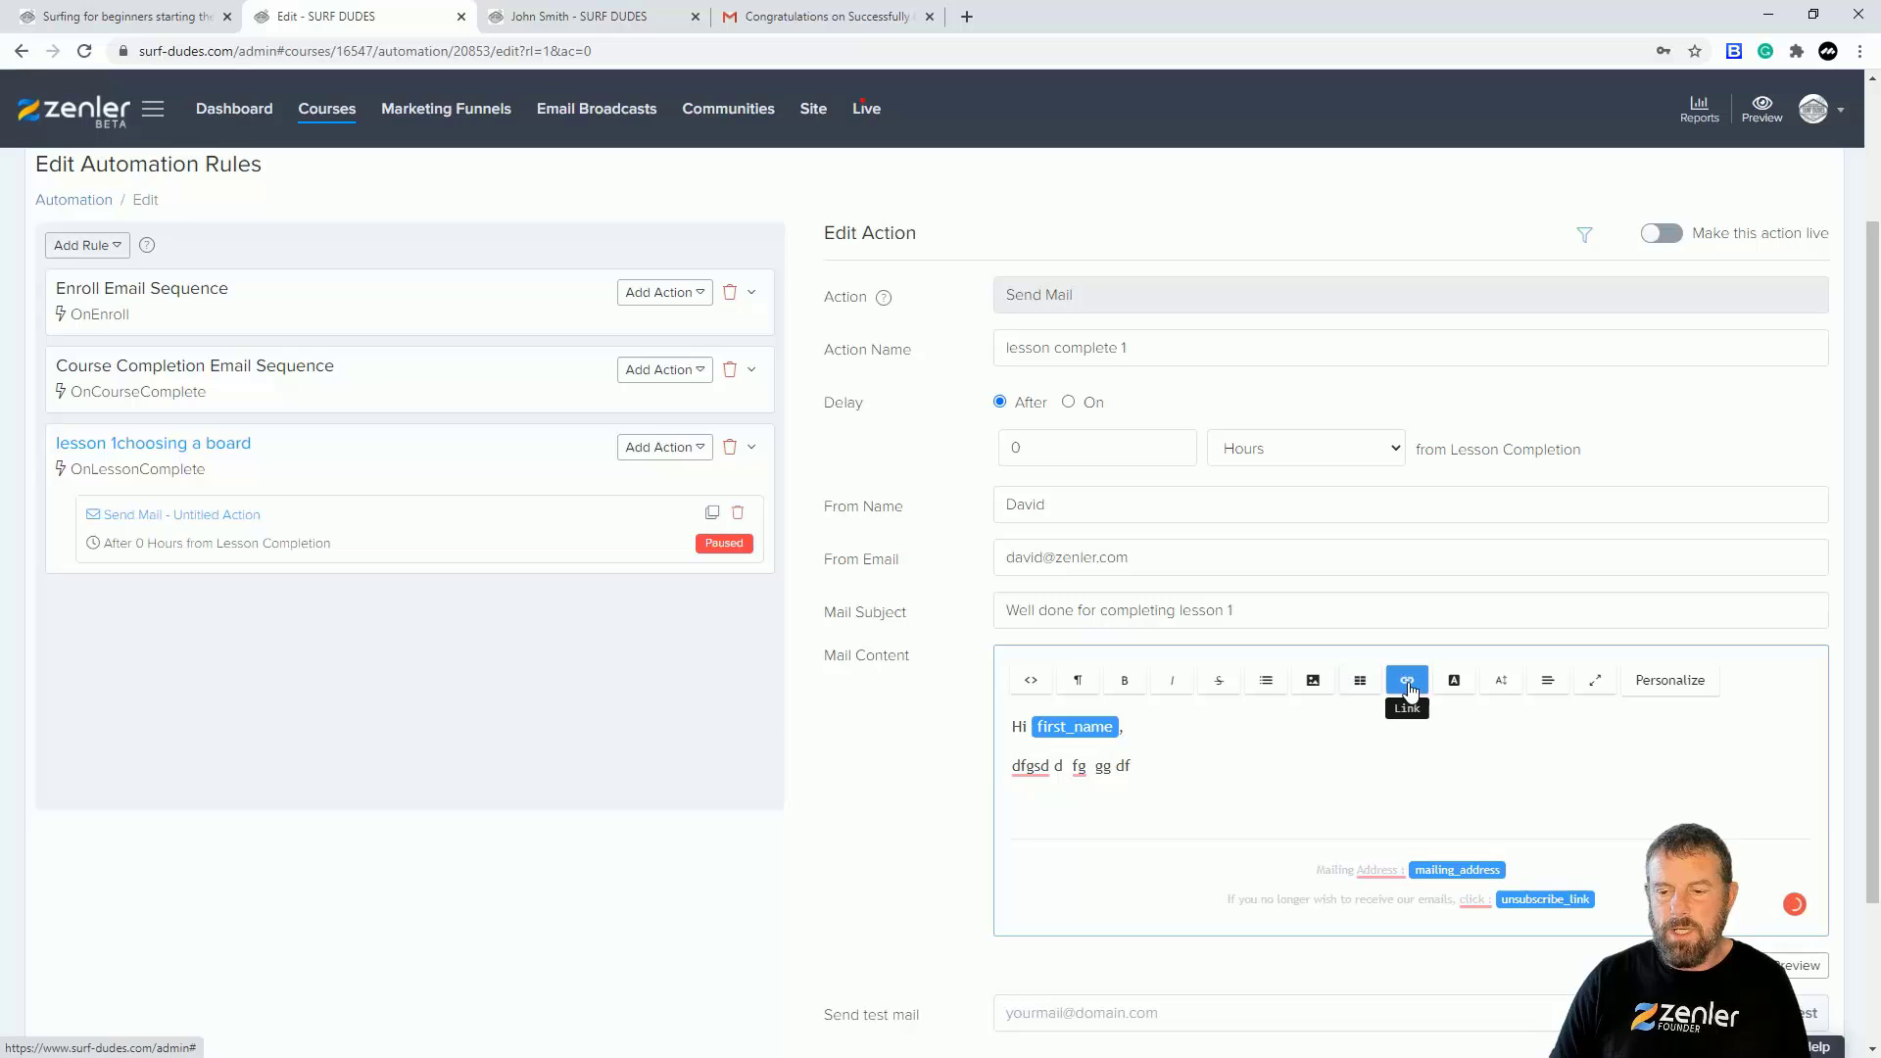
pyautogui.moveTo(1135, 769); pyautogui.dragTo(1054, 769)
pyautogui.click(1456, 684)
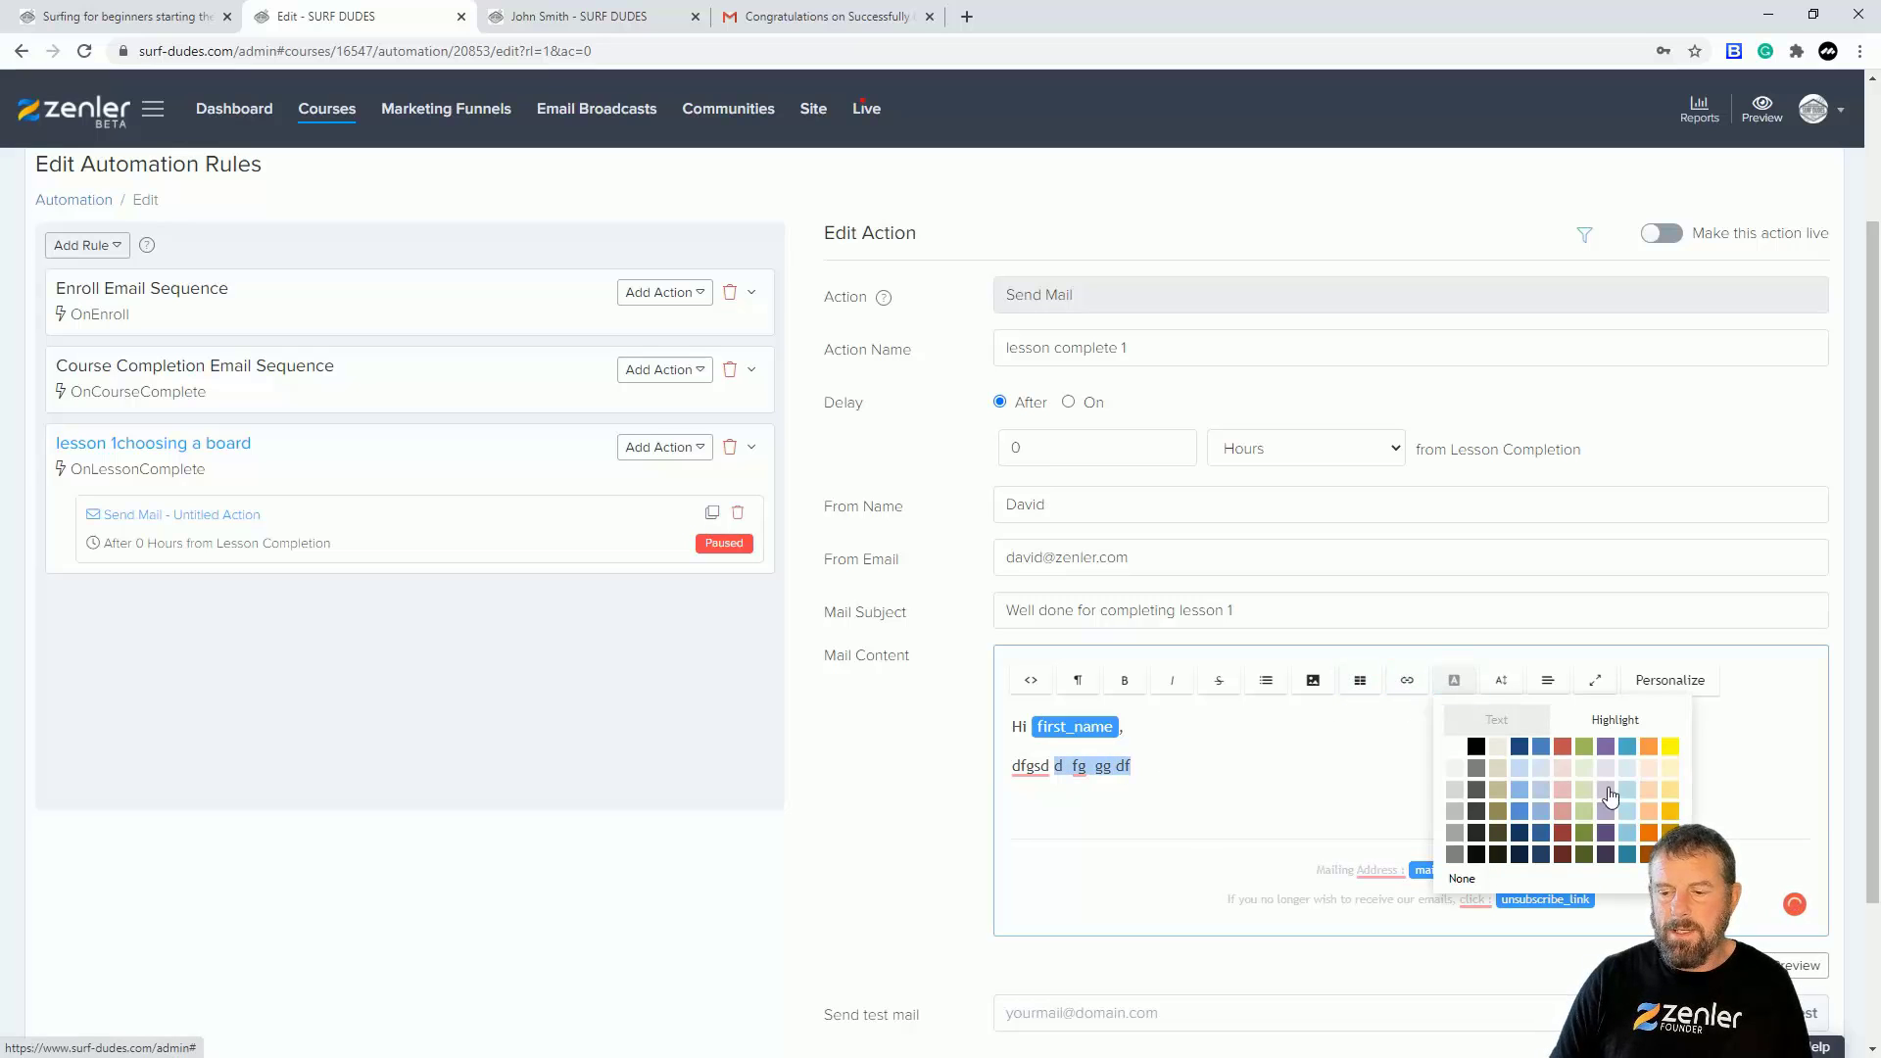
pyautogui.click(1564, 749)
pyautogui.click(1264, 789)
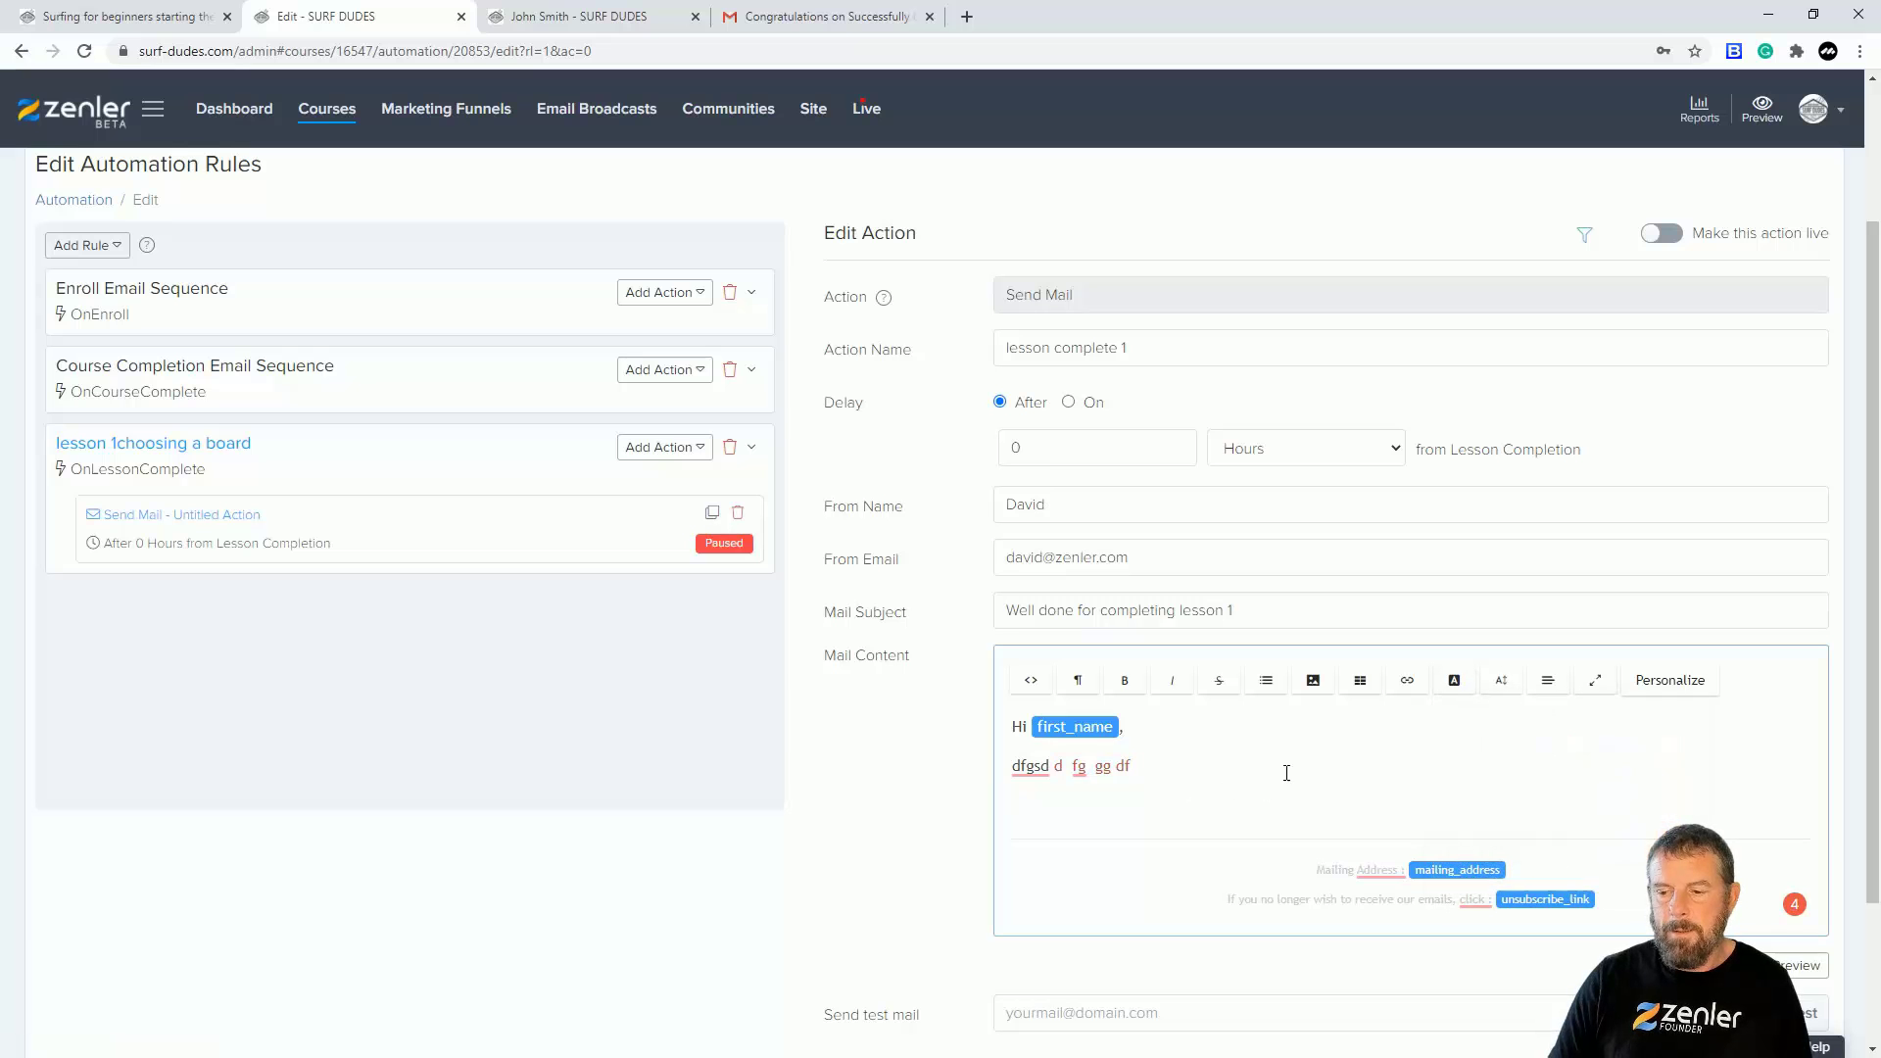
pyautogui.click(1668, 683)
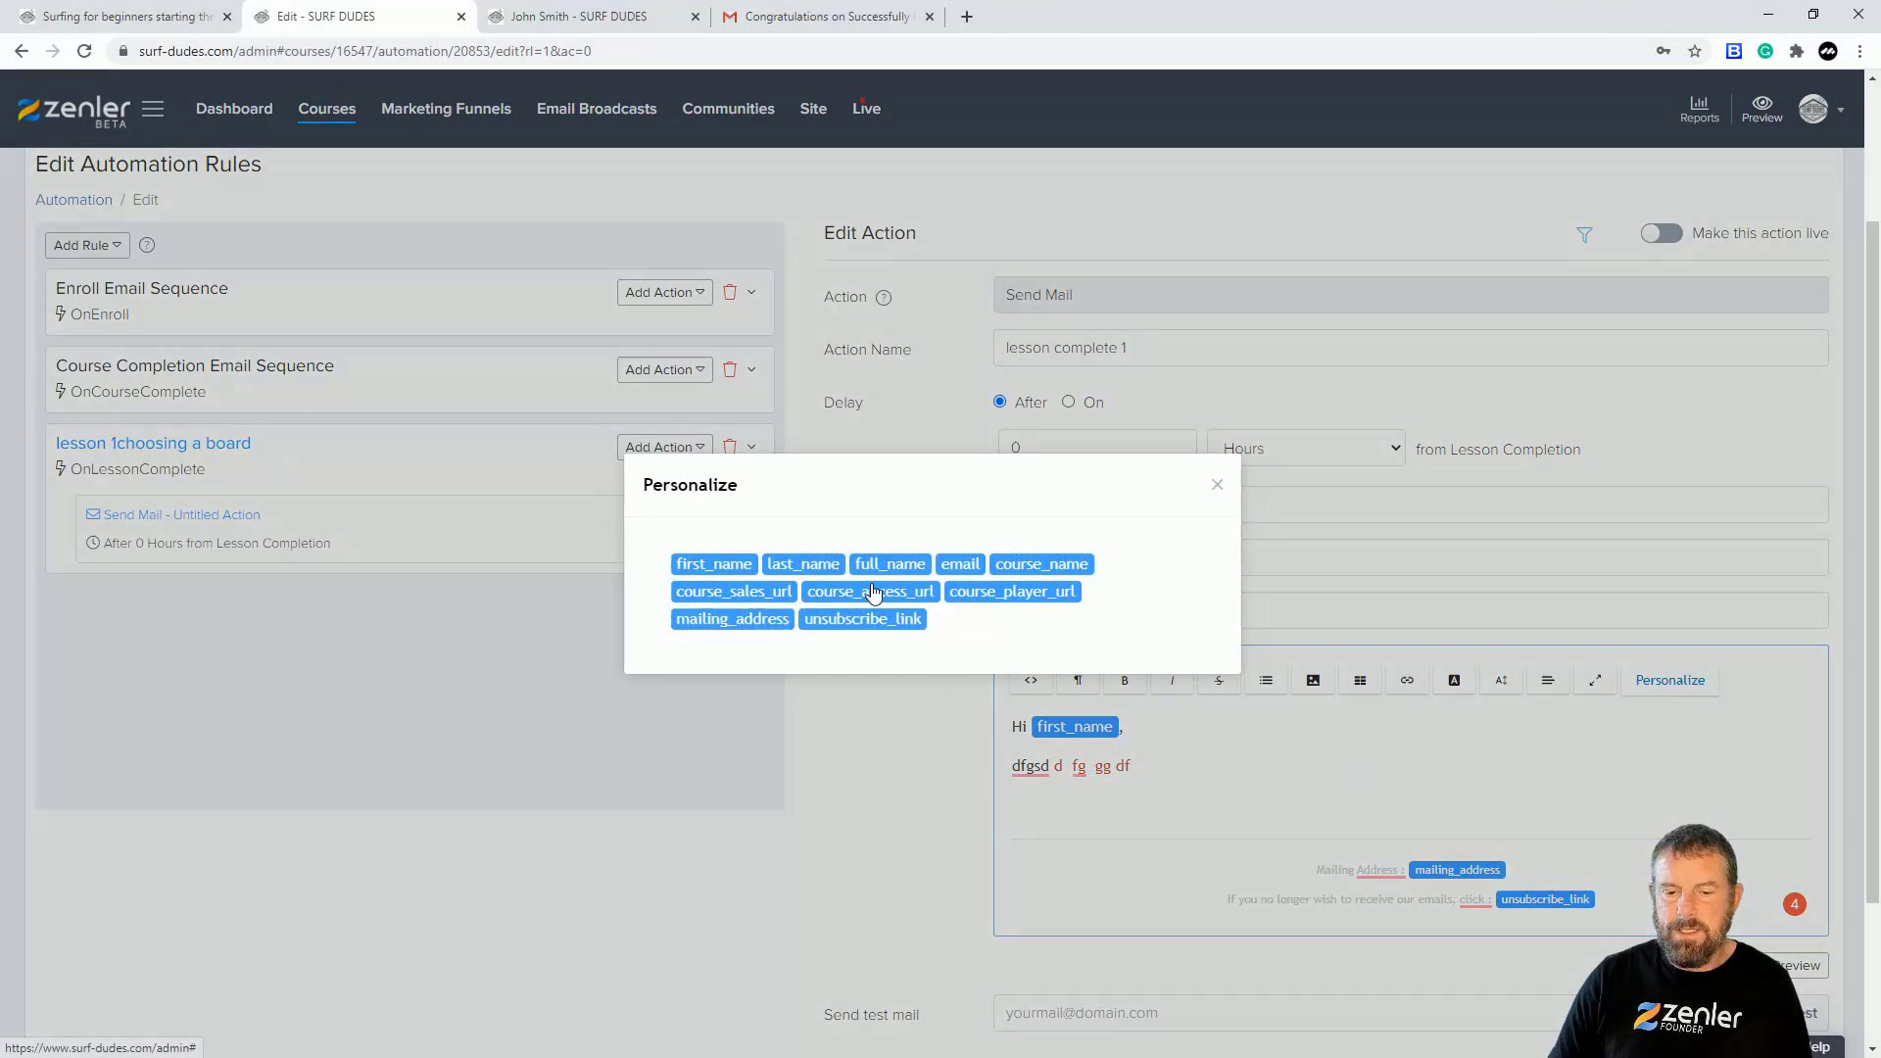
pyautogui.click(1218, 484)
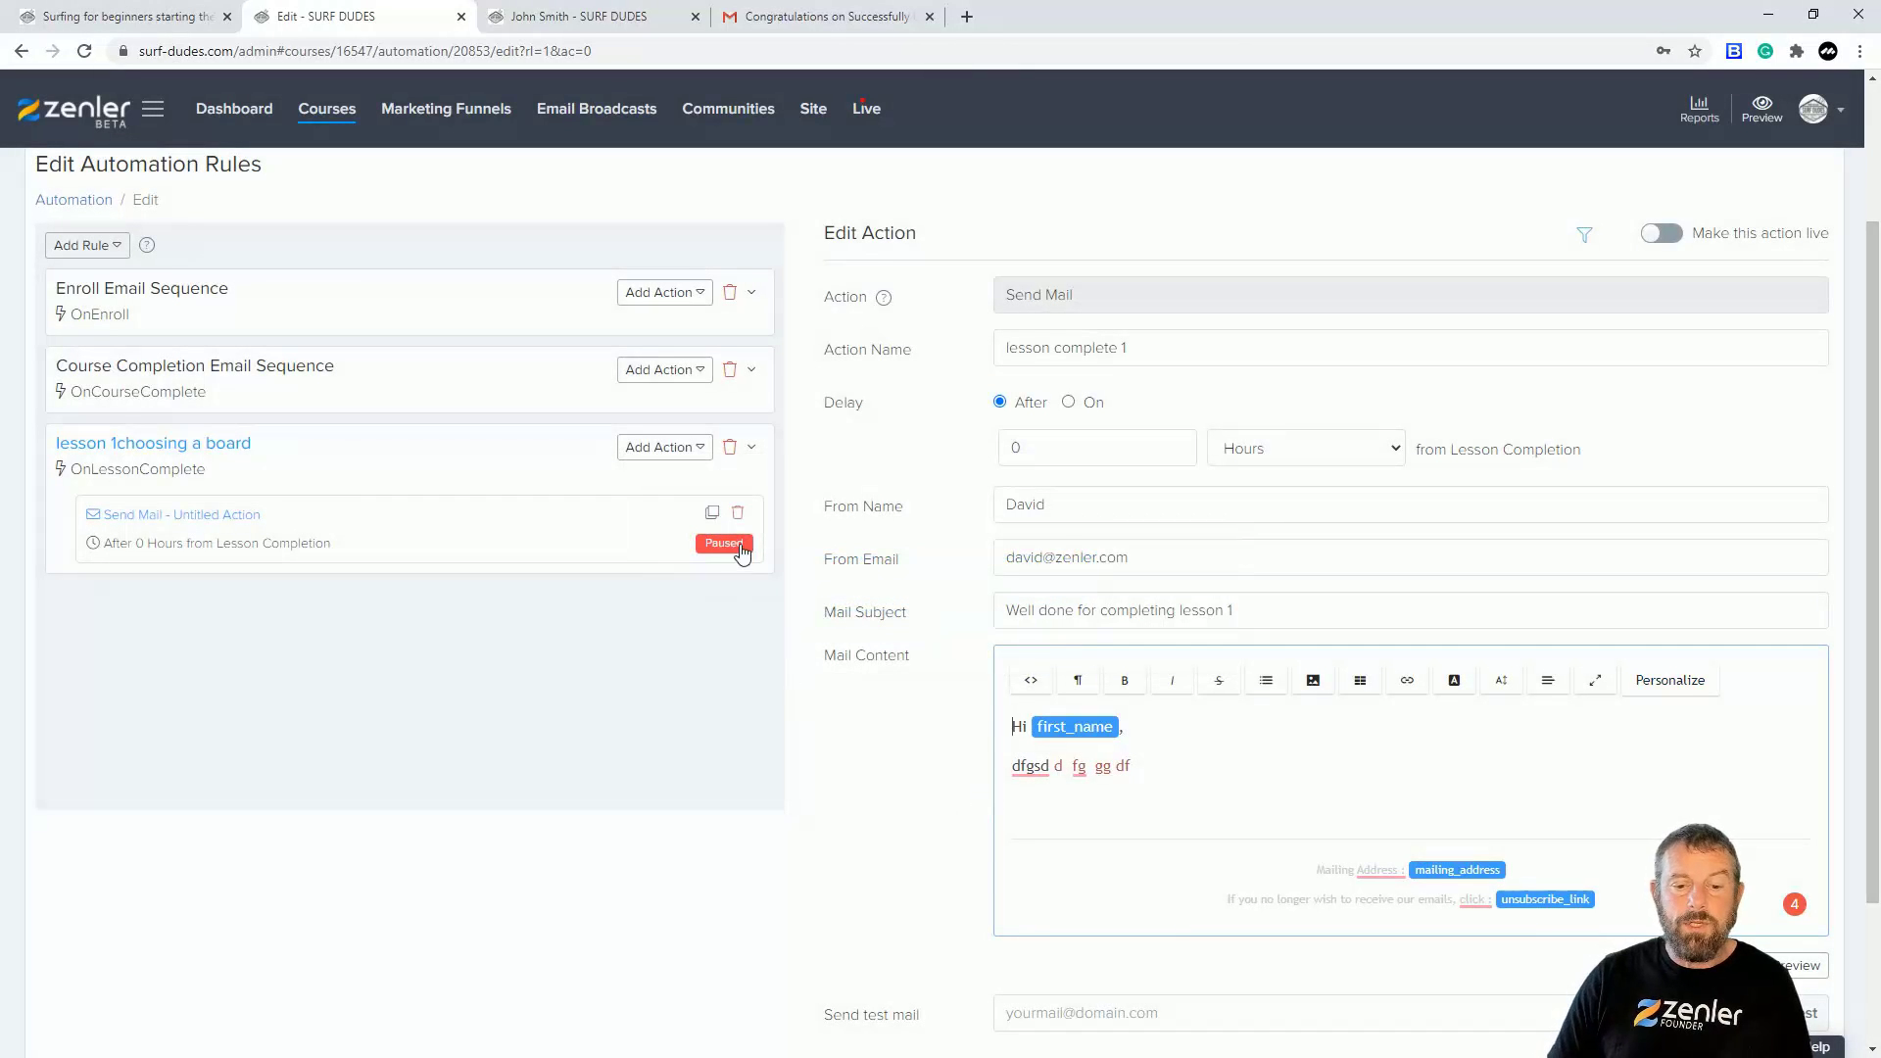
# Step: Make the lesson email action live, saving its changes and declining to apply it to students who already completed the lesson
pyautogui.click(1658, 236)
pyautogui.click(1019, 693)
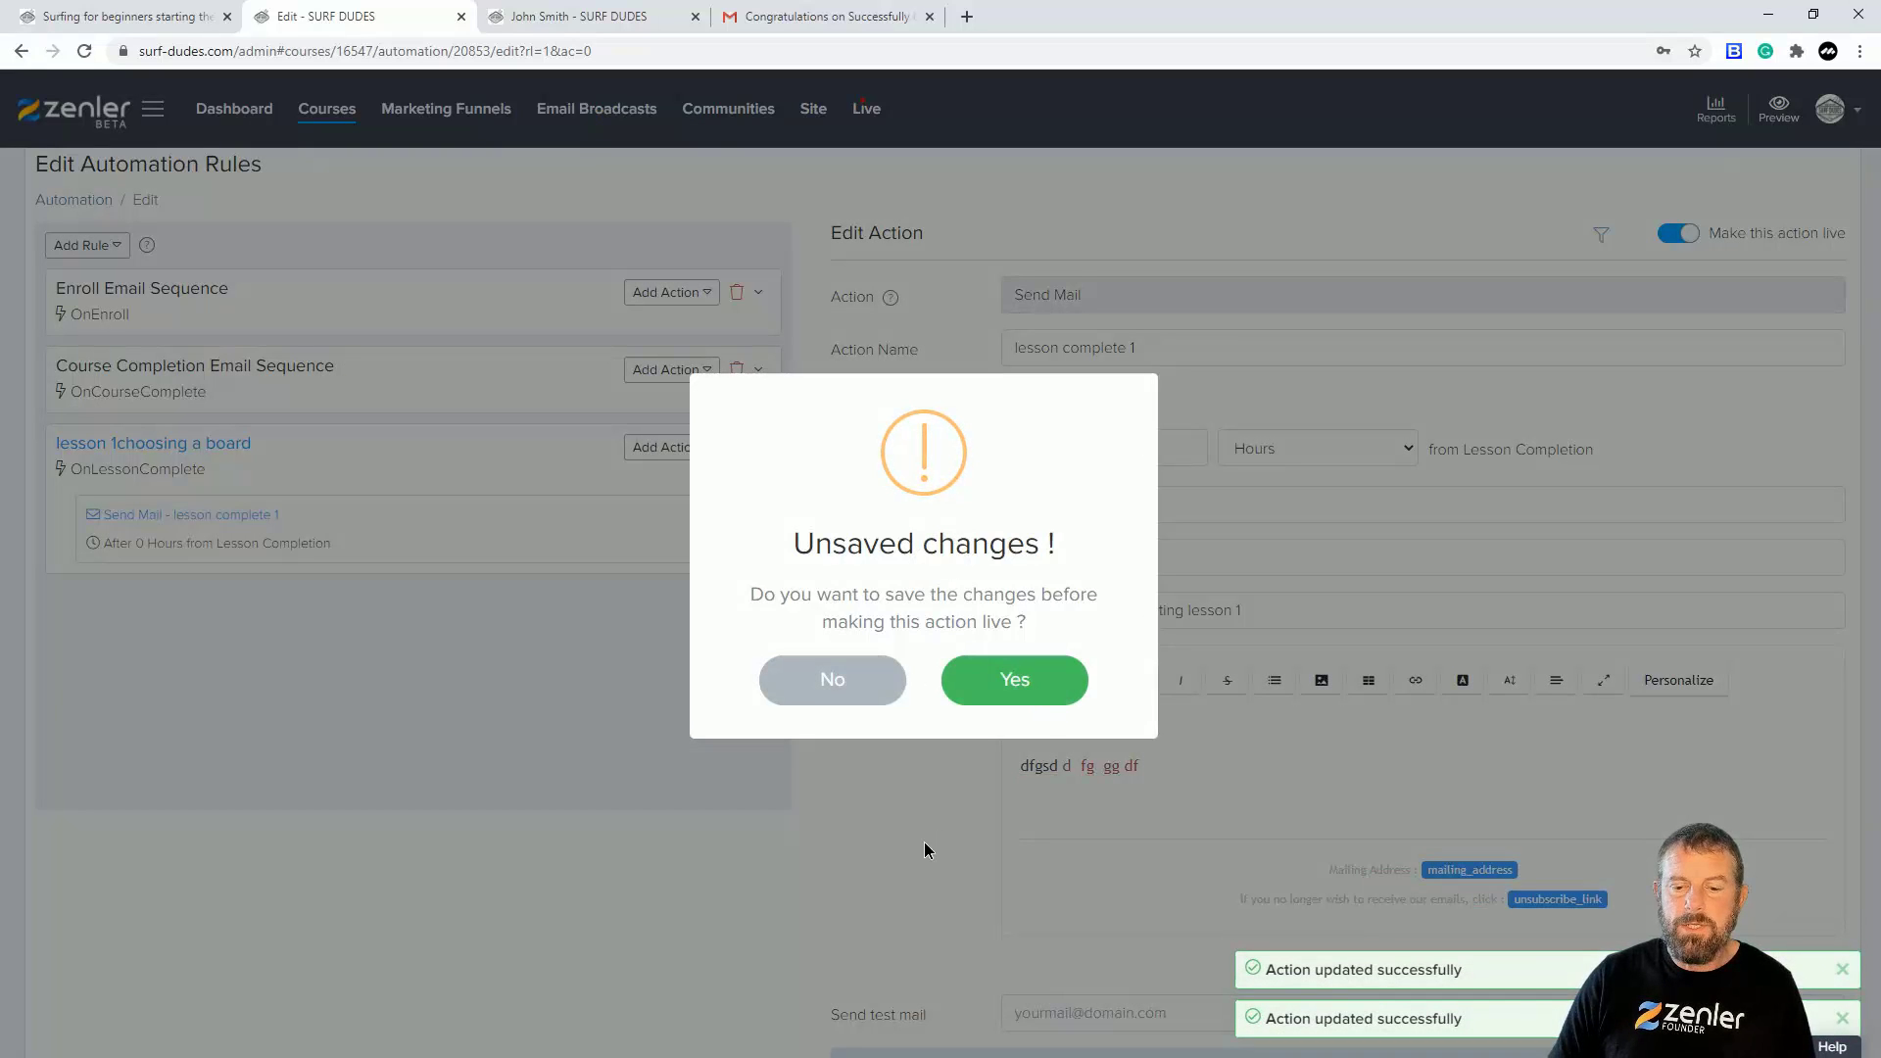
pyautogui.click(1002, 683)
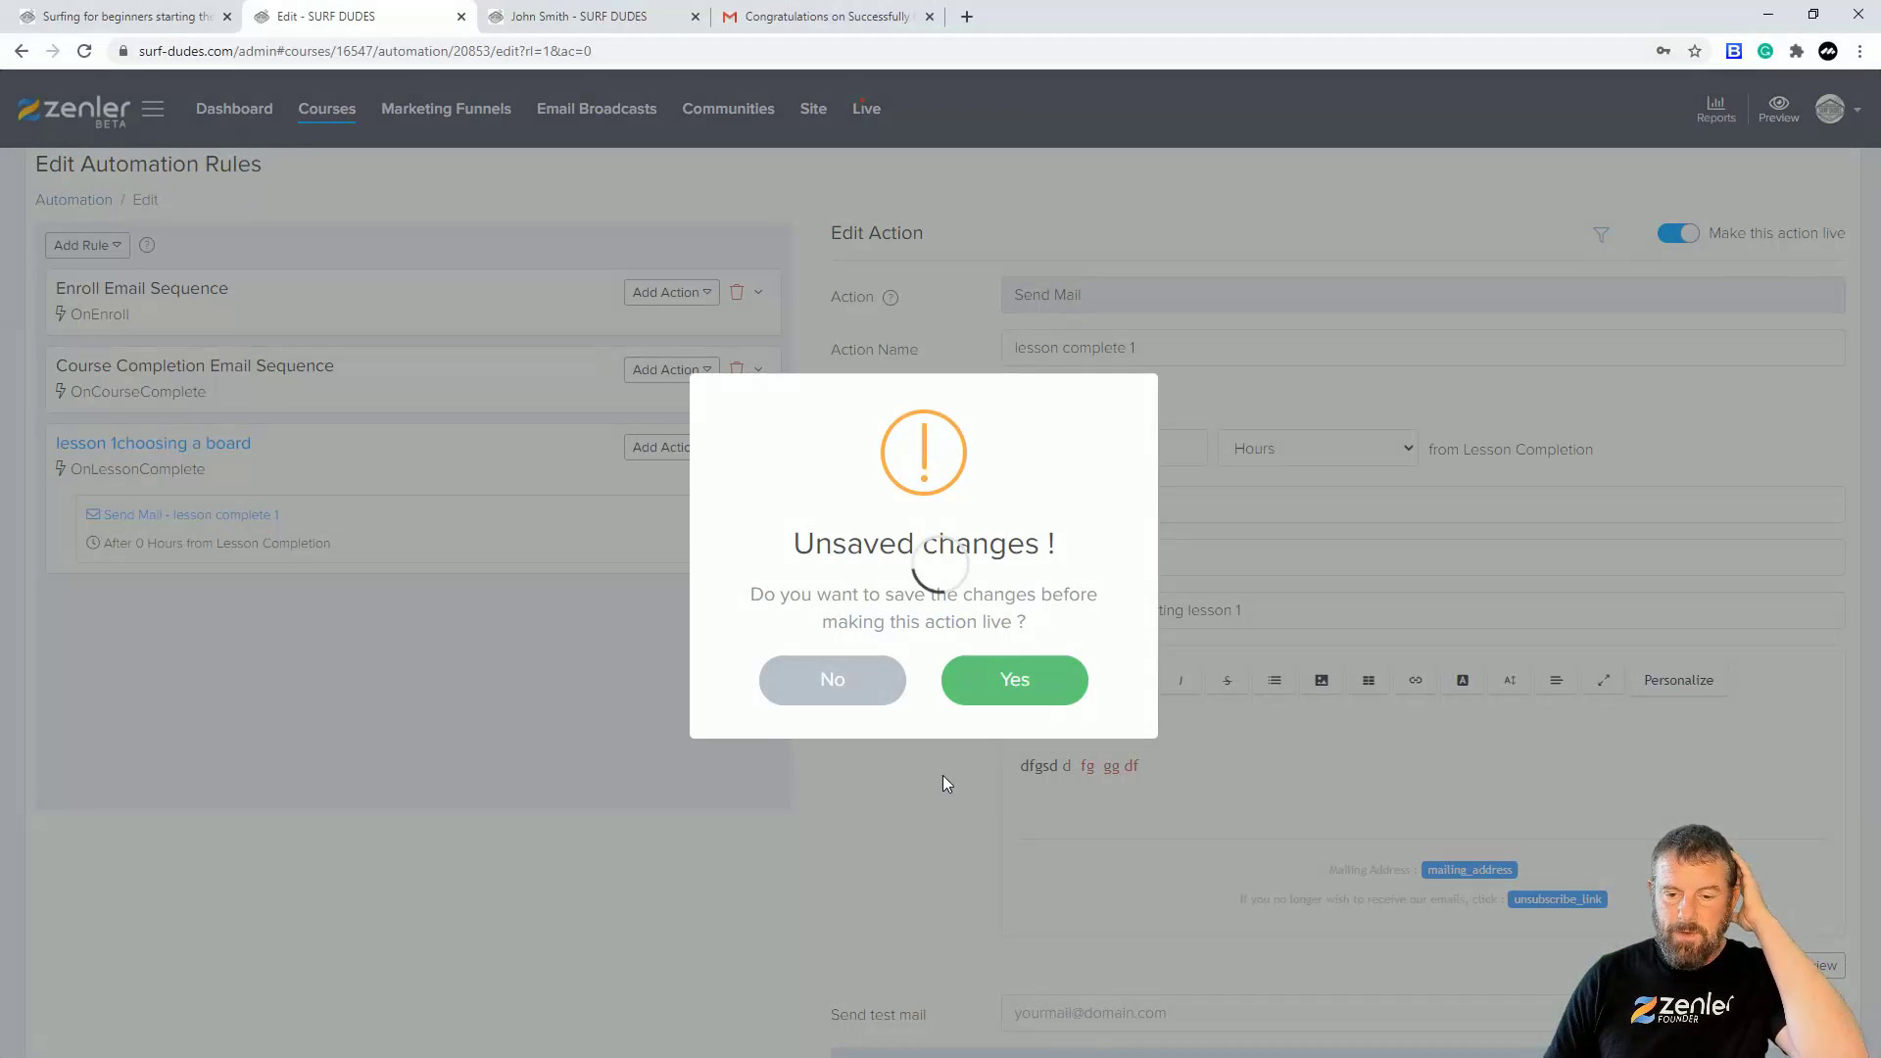
pyautogui.click(830, 685)
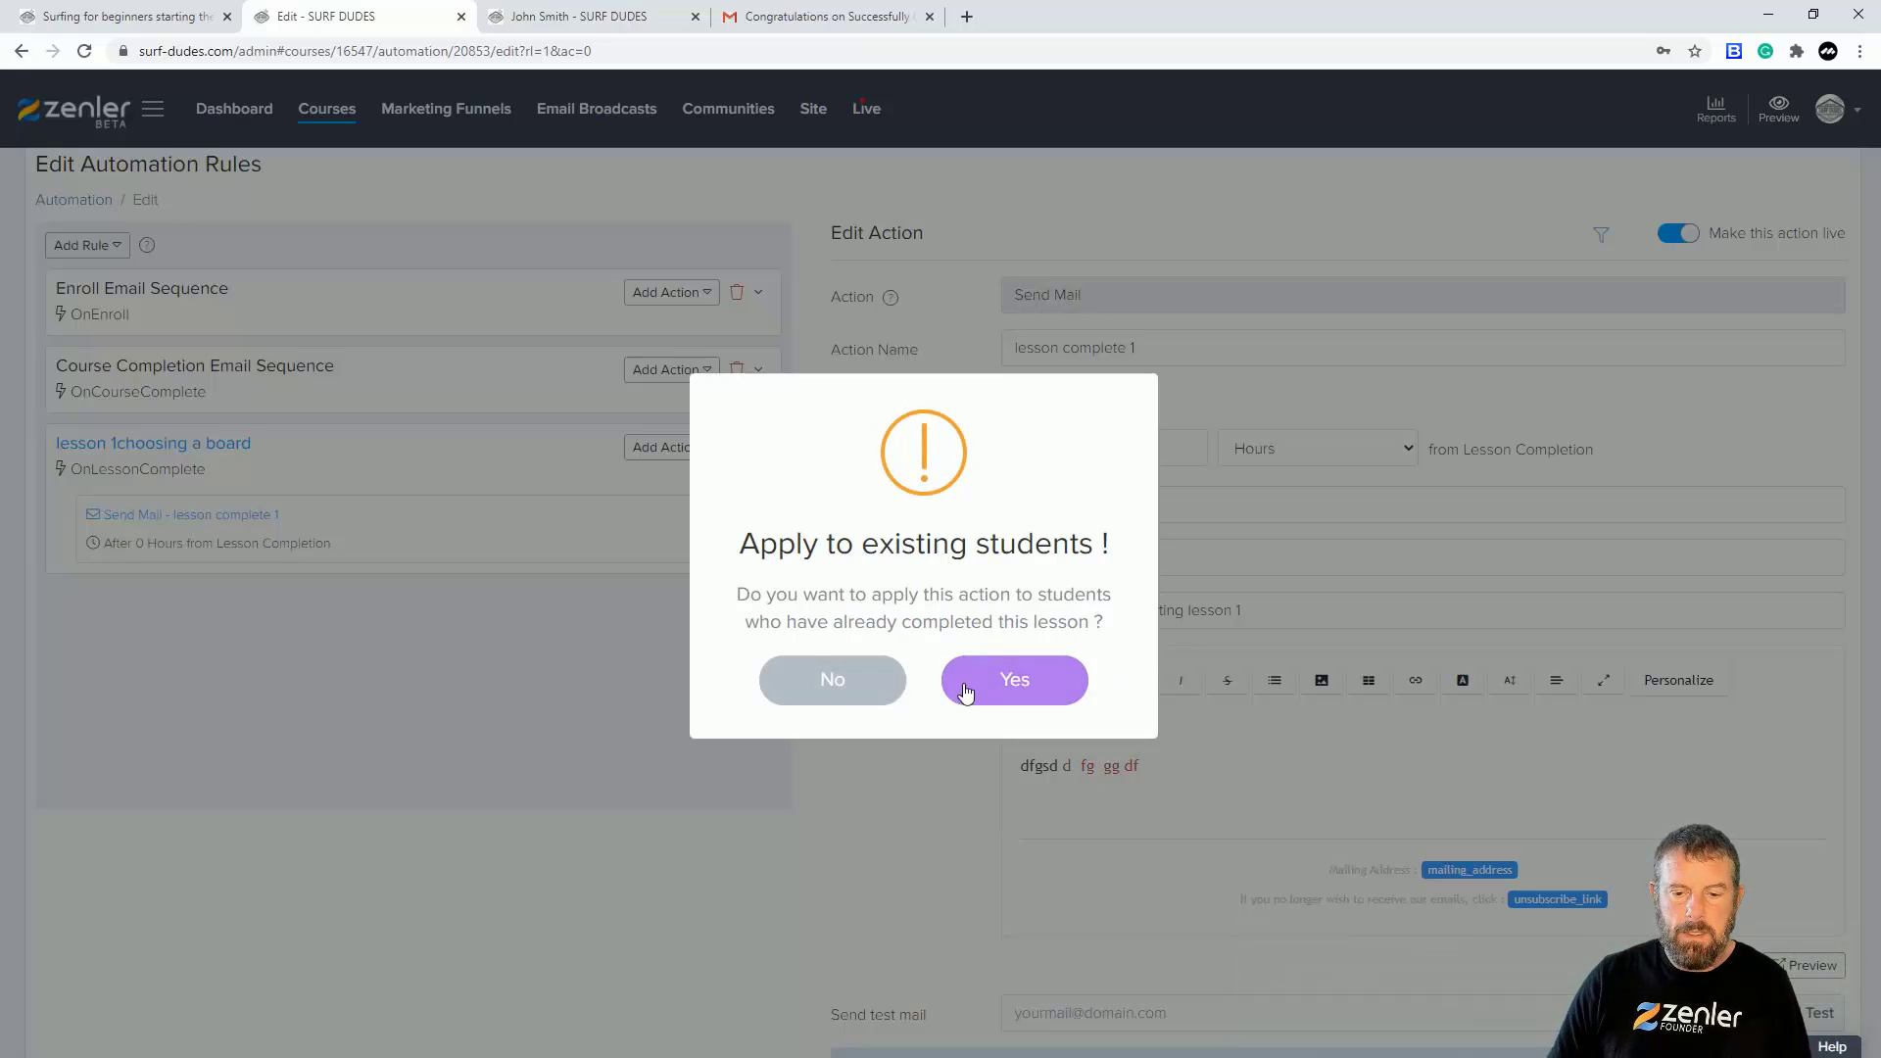
pyautogui.click(823, 685)
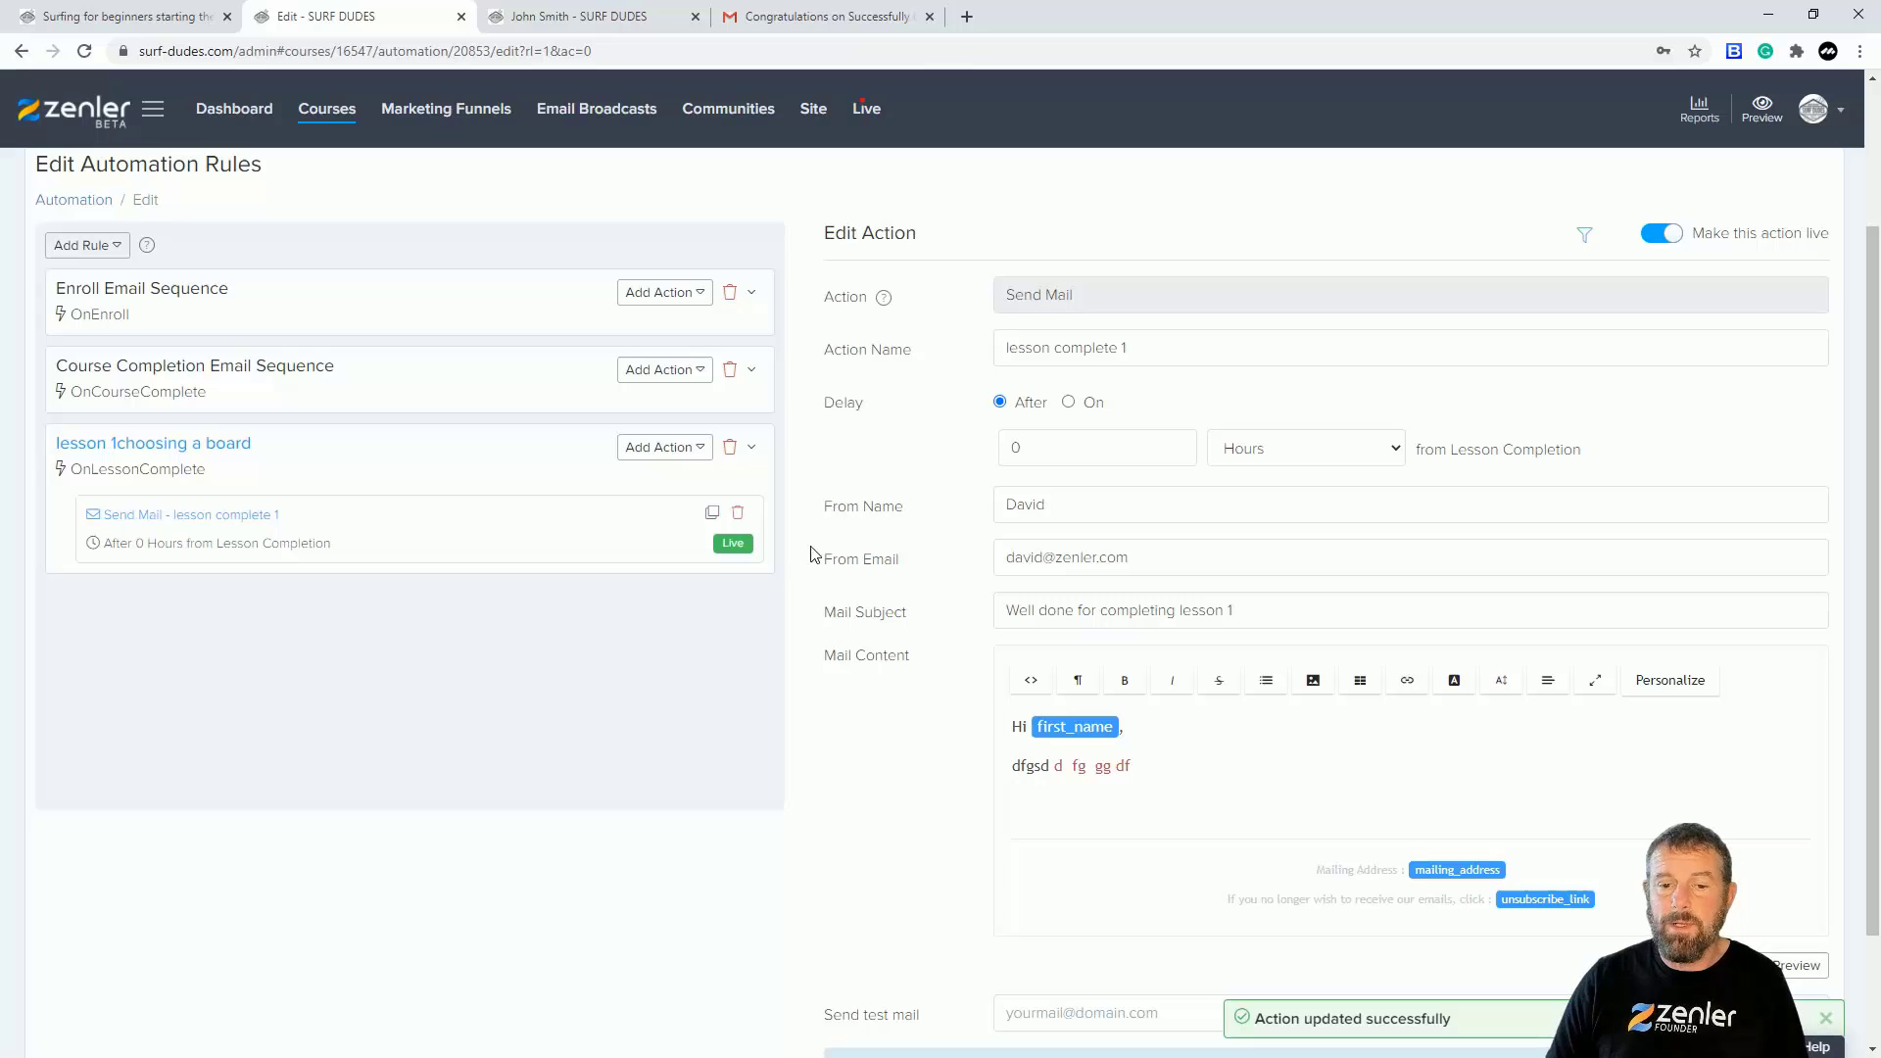
# Step: Add a filter group to the lesson email action and check its matching options
pyautogui.scroll(-2, 1587, 239)
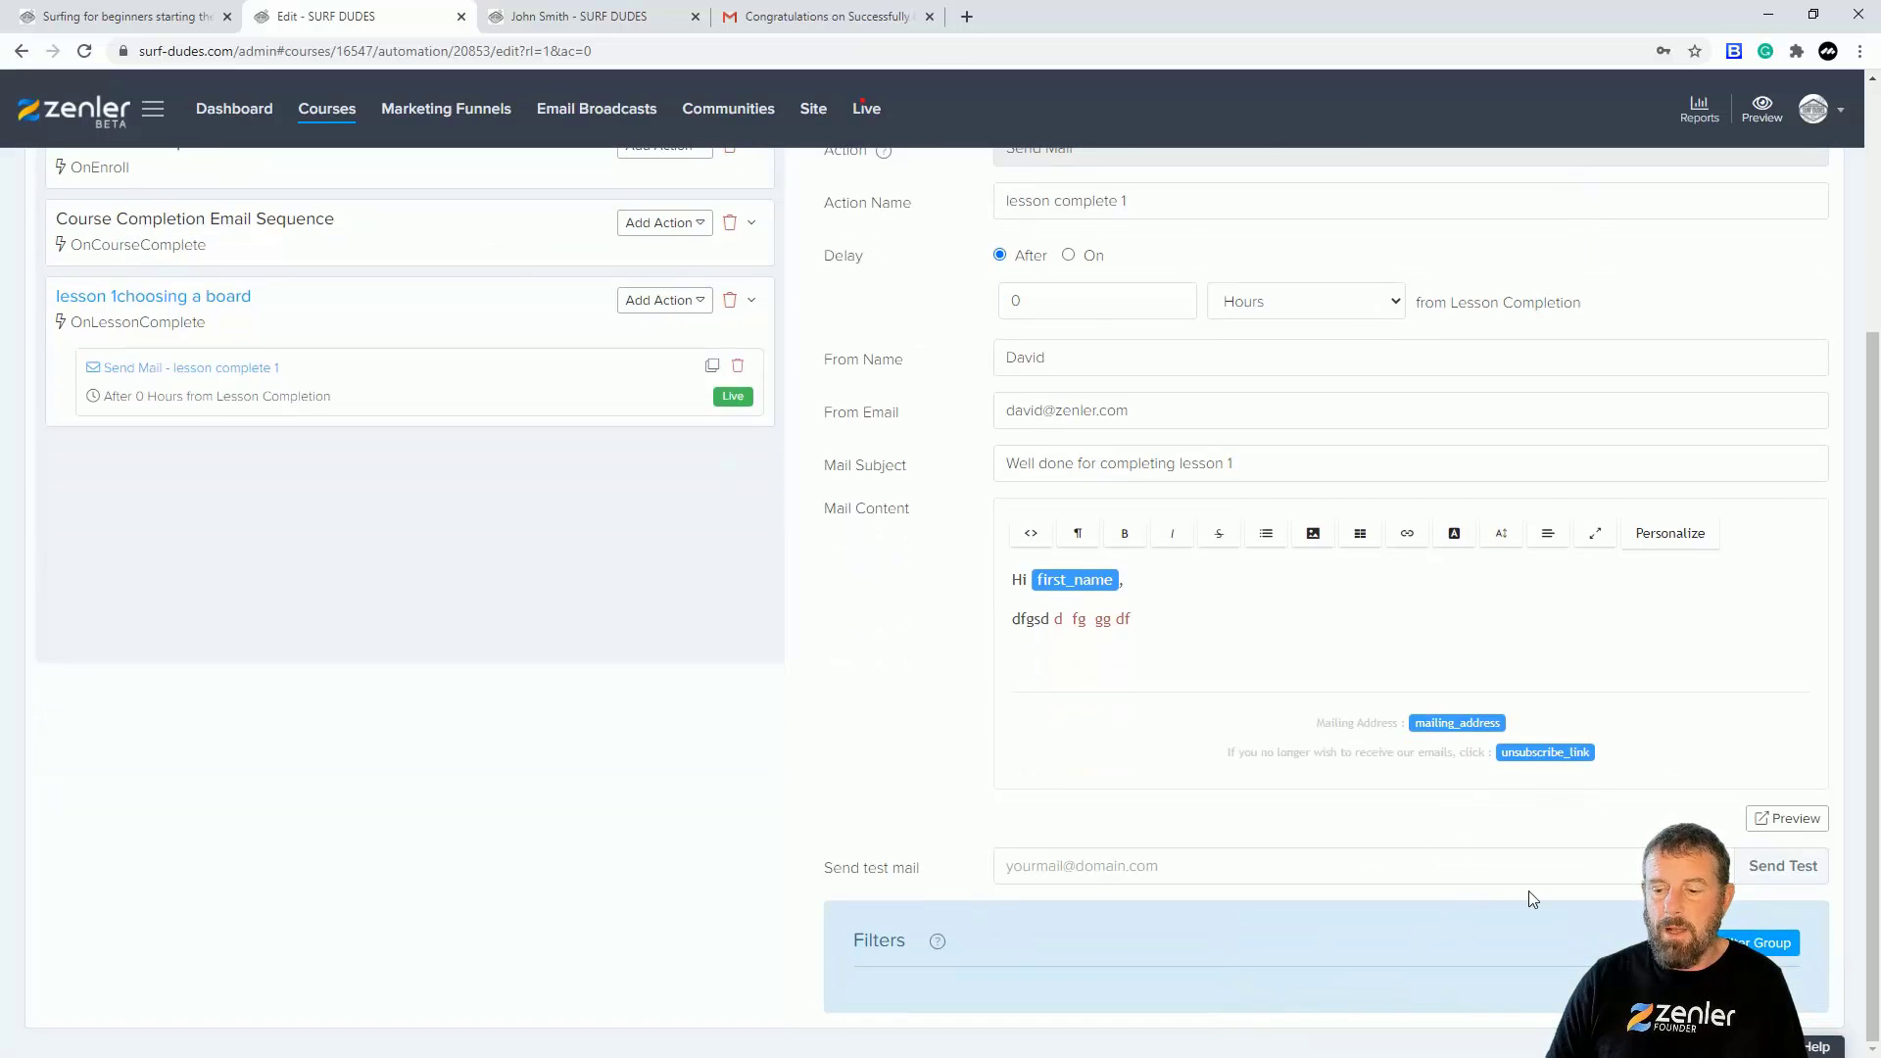
pyautogui.moveTo(938, 946)
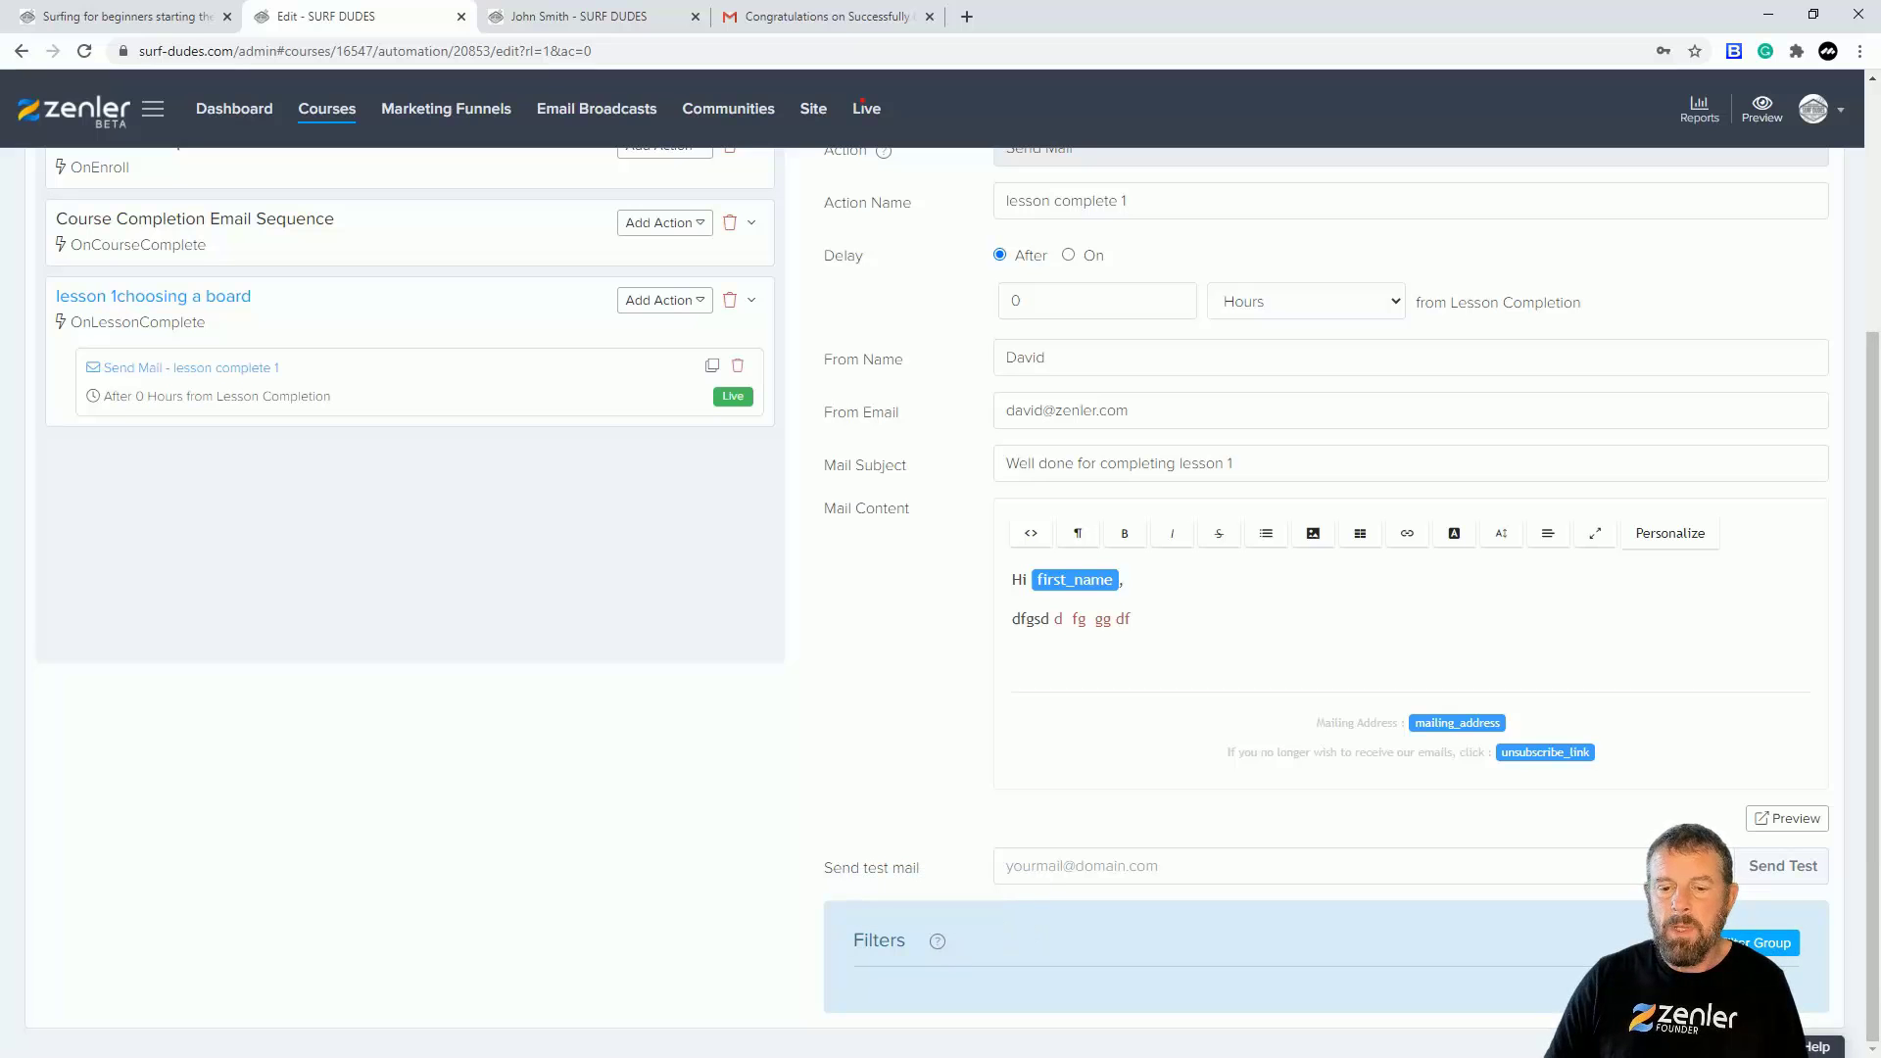
pyautogui.click(1732, 942)
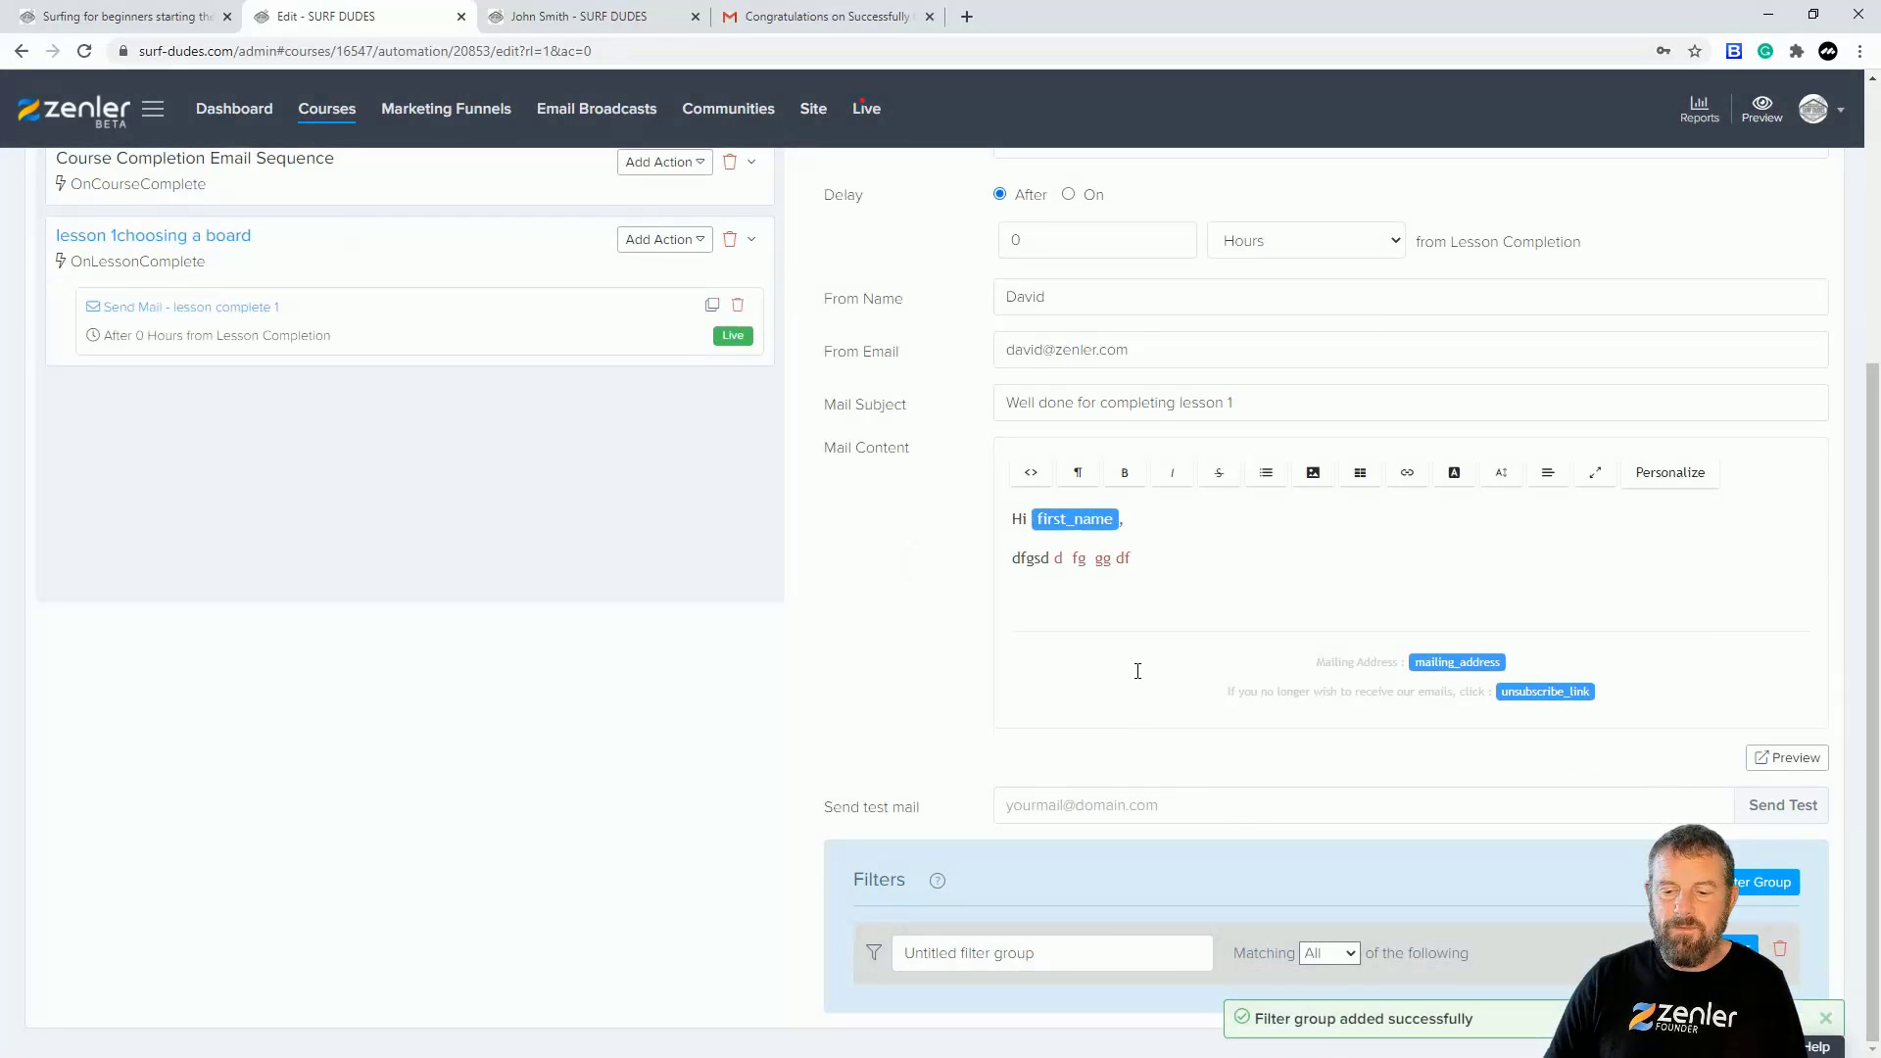
pyautogui.click(1038, 955)
pyautogui.scroll(-1, 1148, 860)
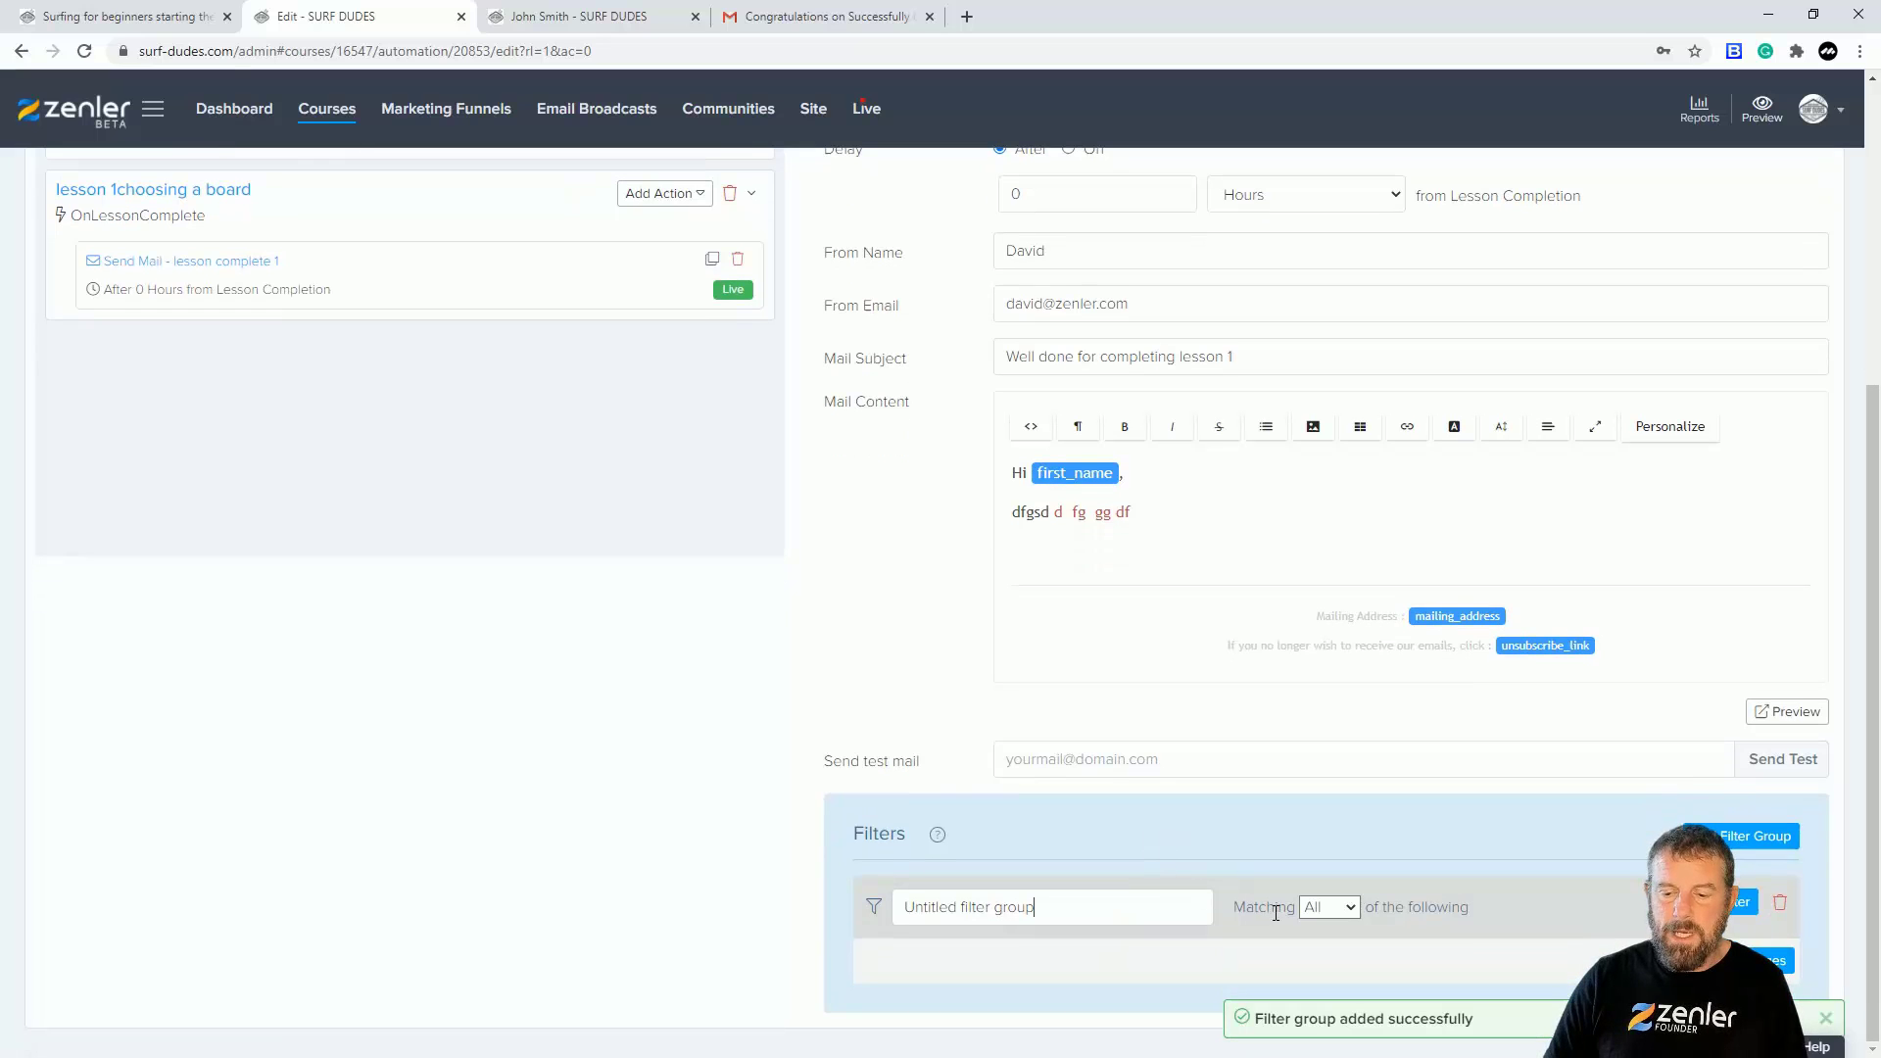
pyautogui.click(1351, 908)
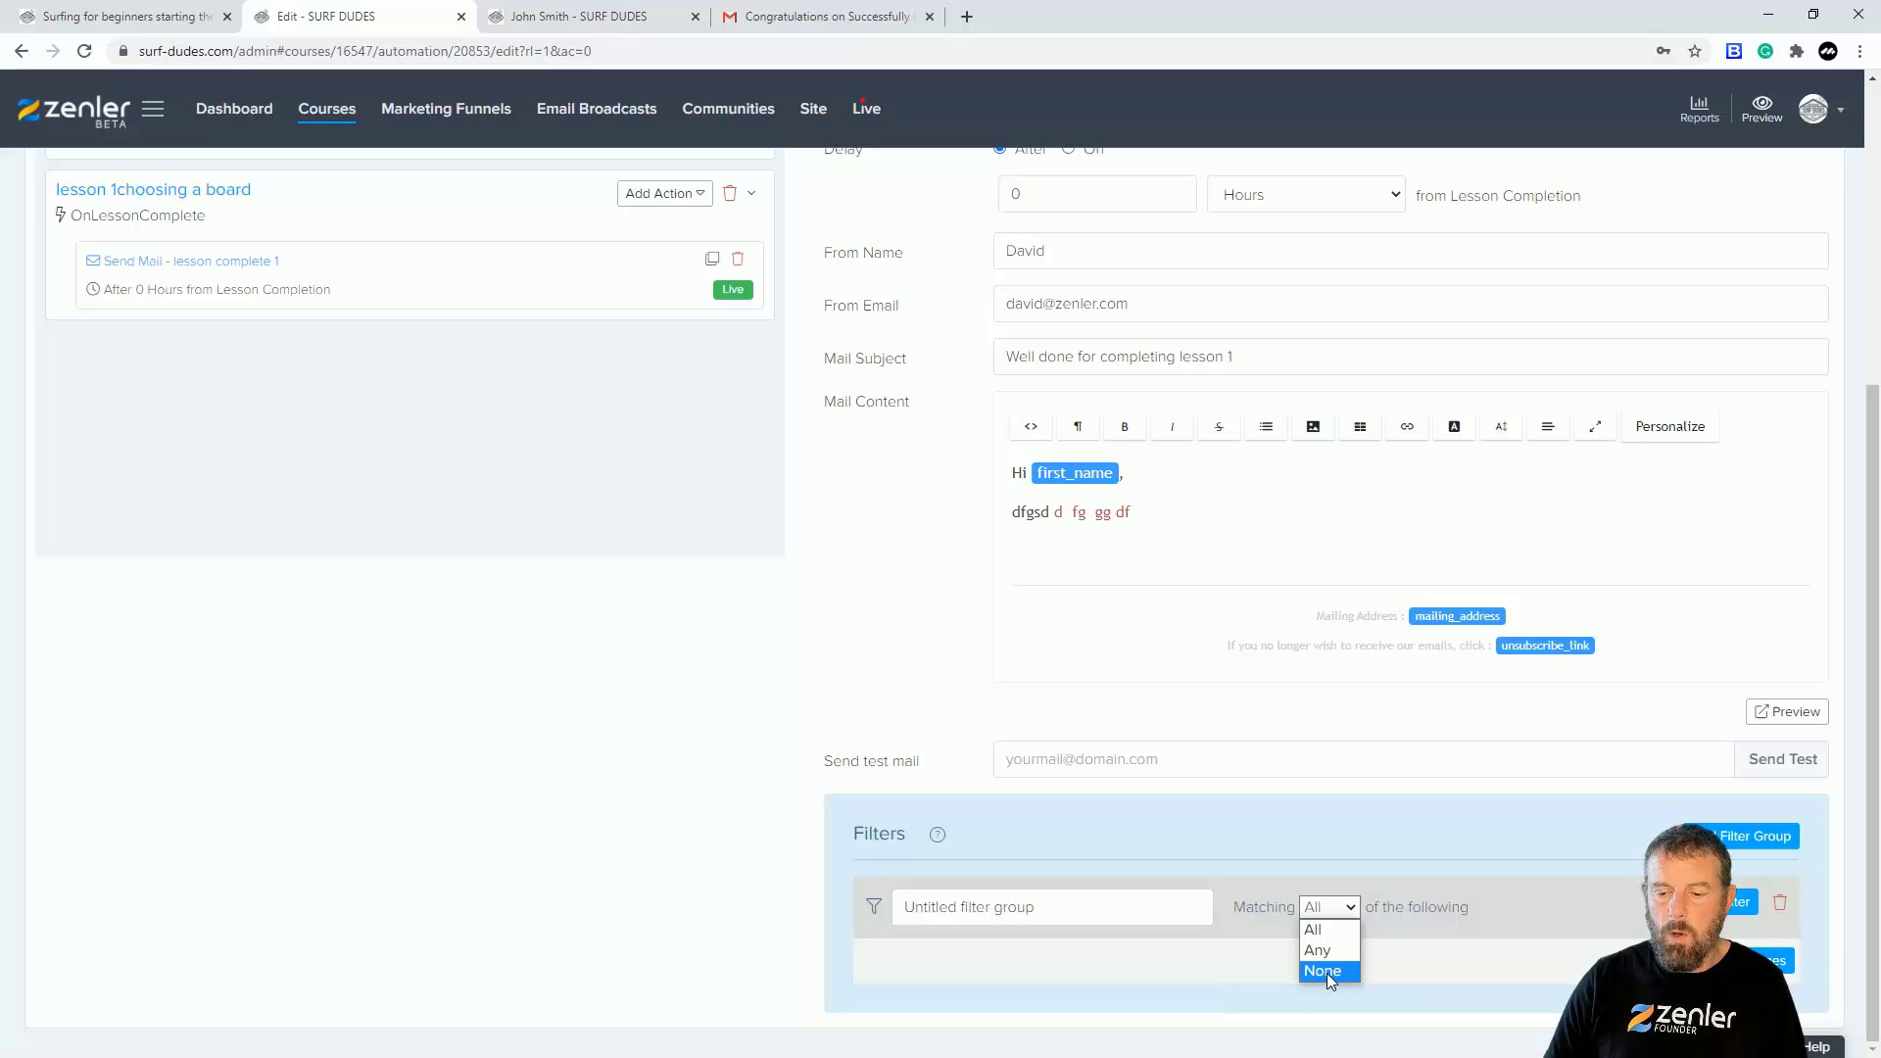
pyautogui.click(1064, 907)
pyautogui.tripleClick(981, 906)
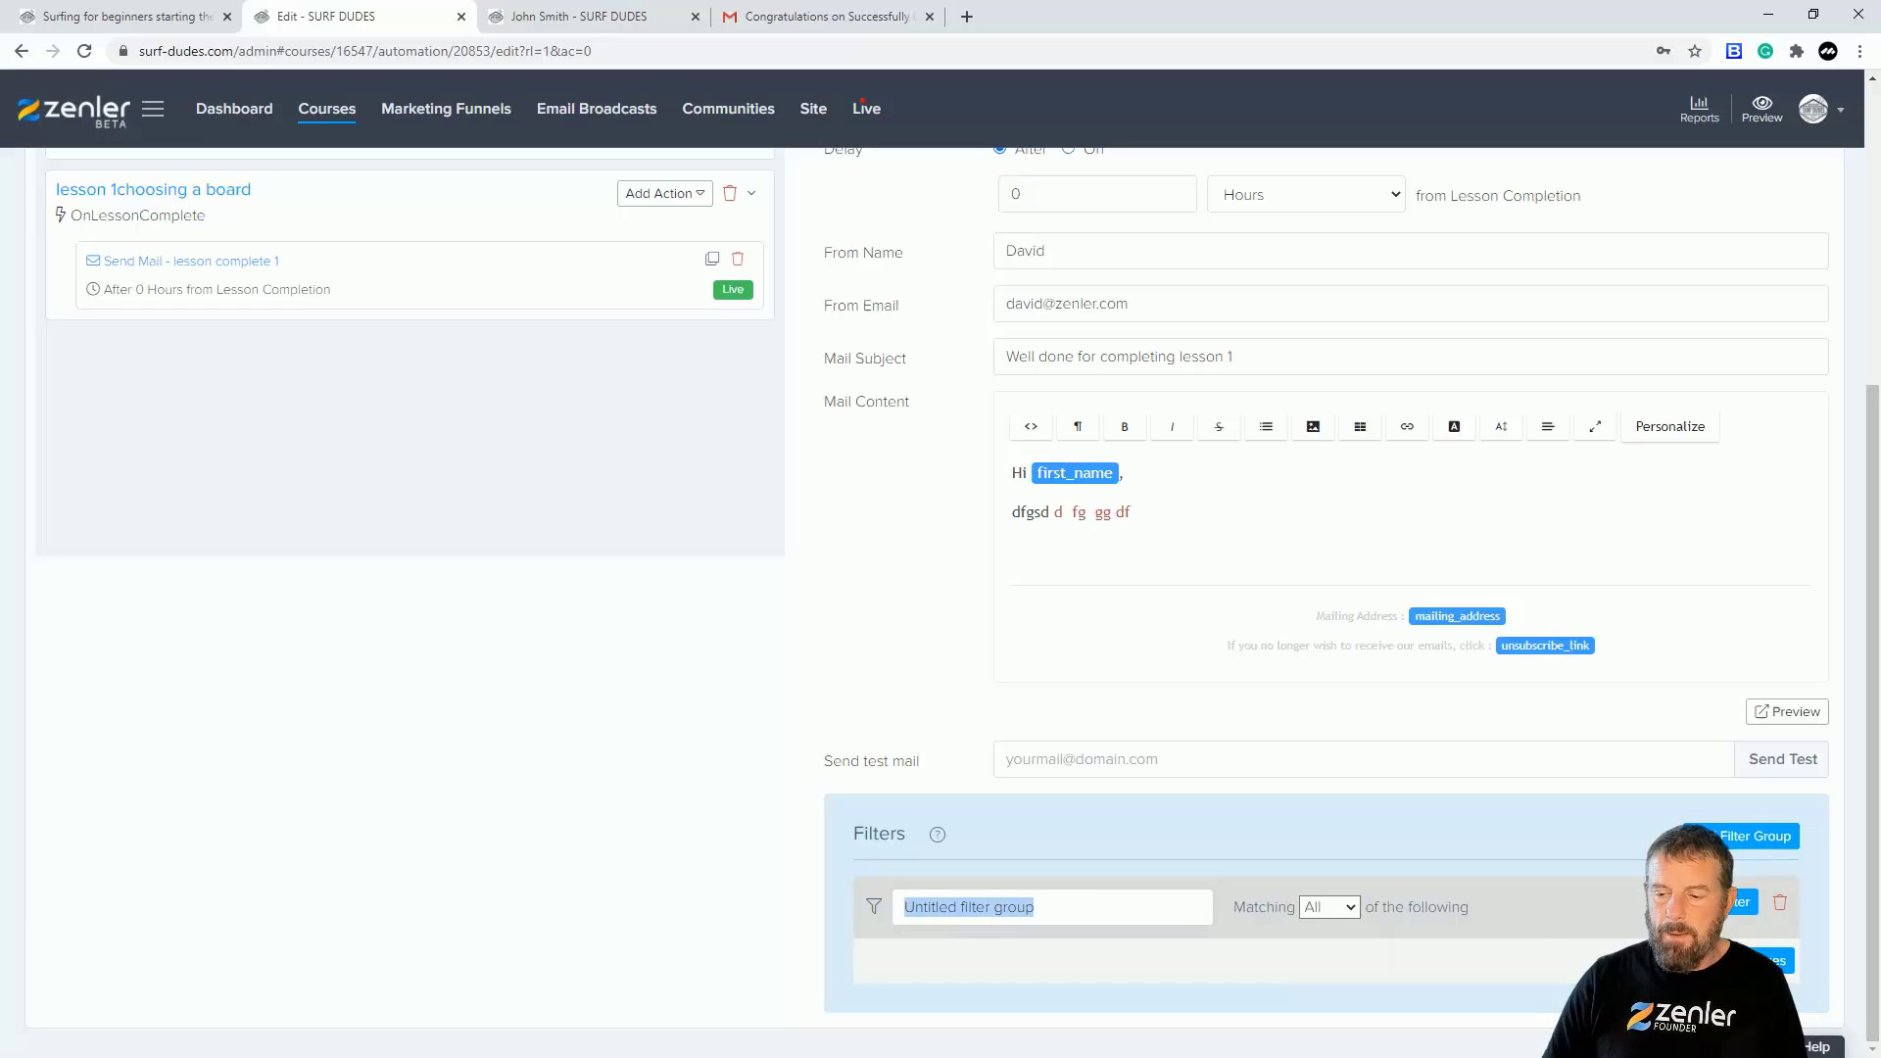
# Step: Add a filter to the untitled filter group and review the available filter conditions
pyautogui.click(1714, 902)
pyautogui.scroll(-1, 1296, 783)
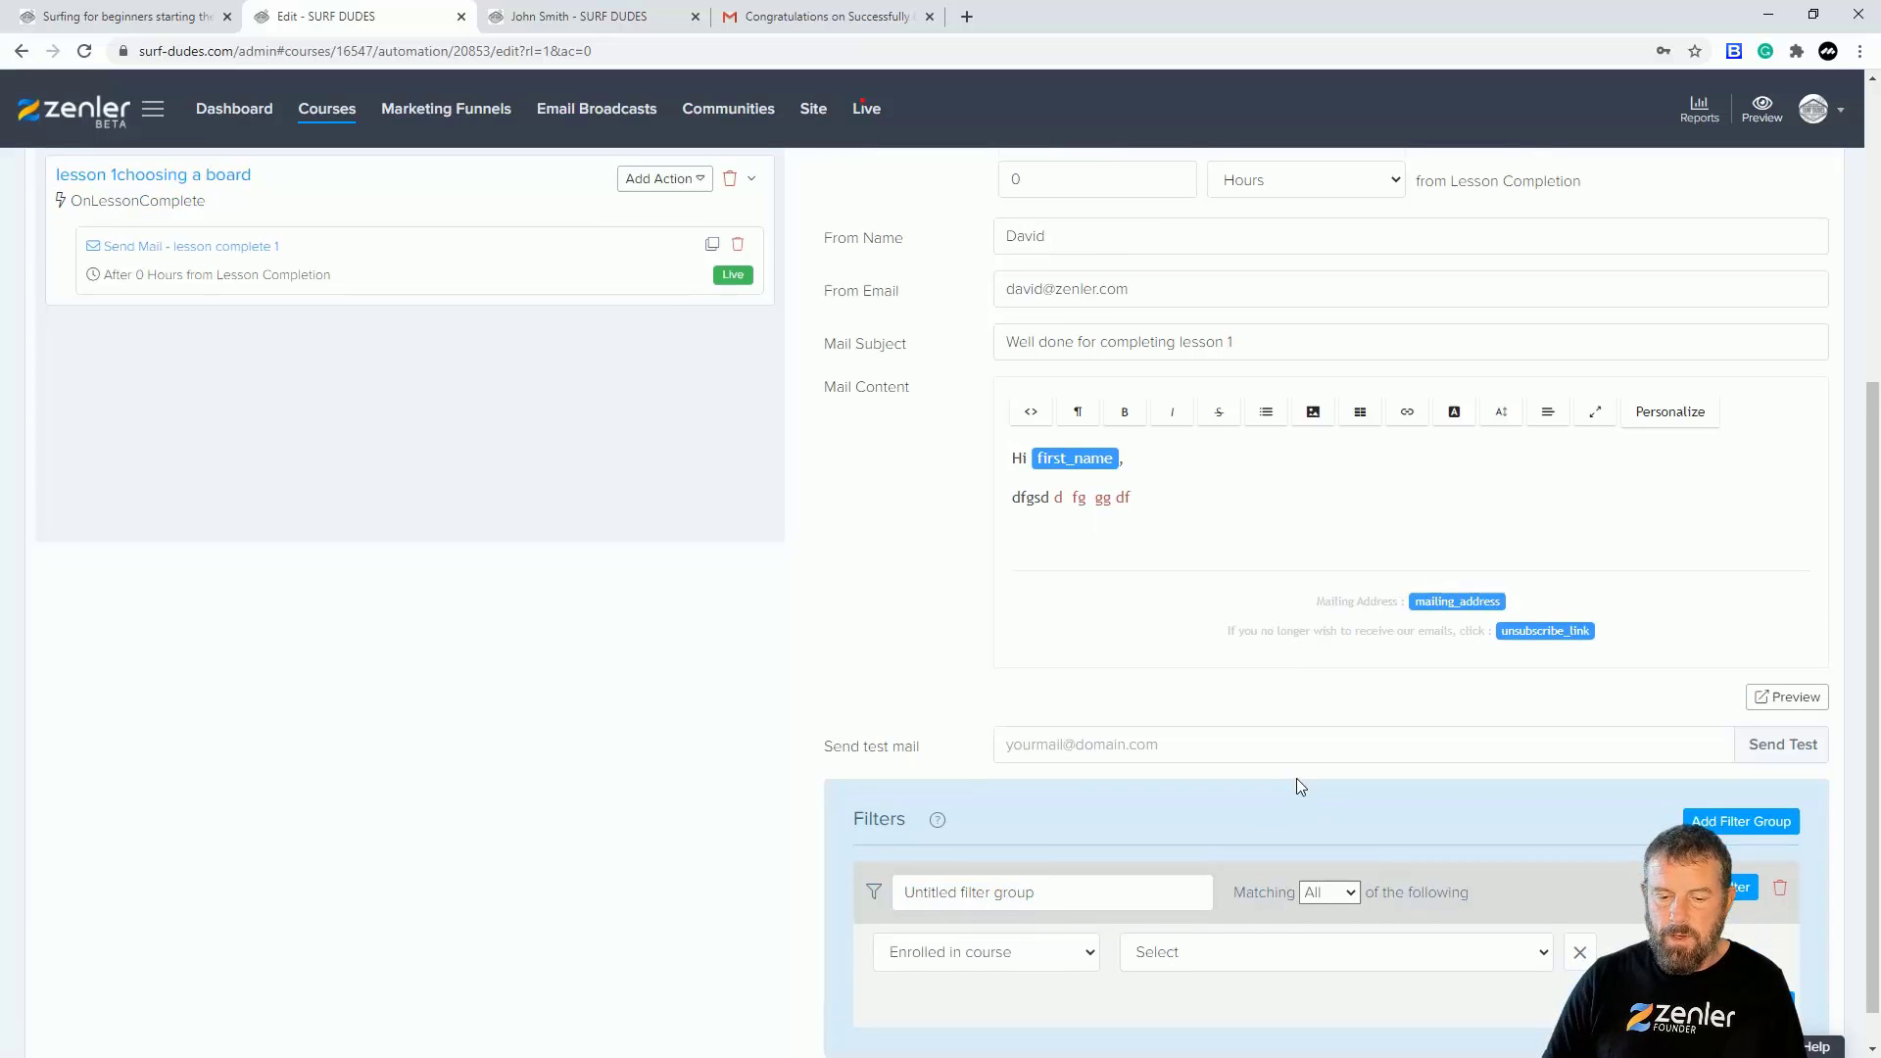
pyautogui.click(1090, 913)
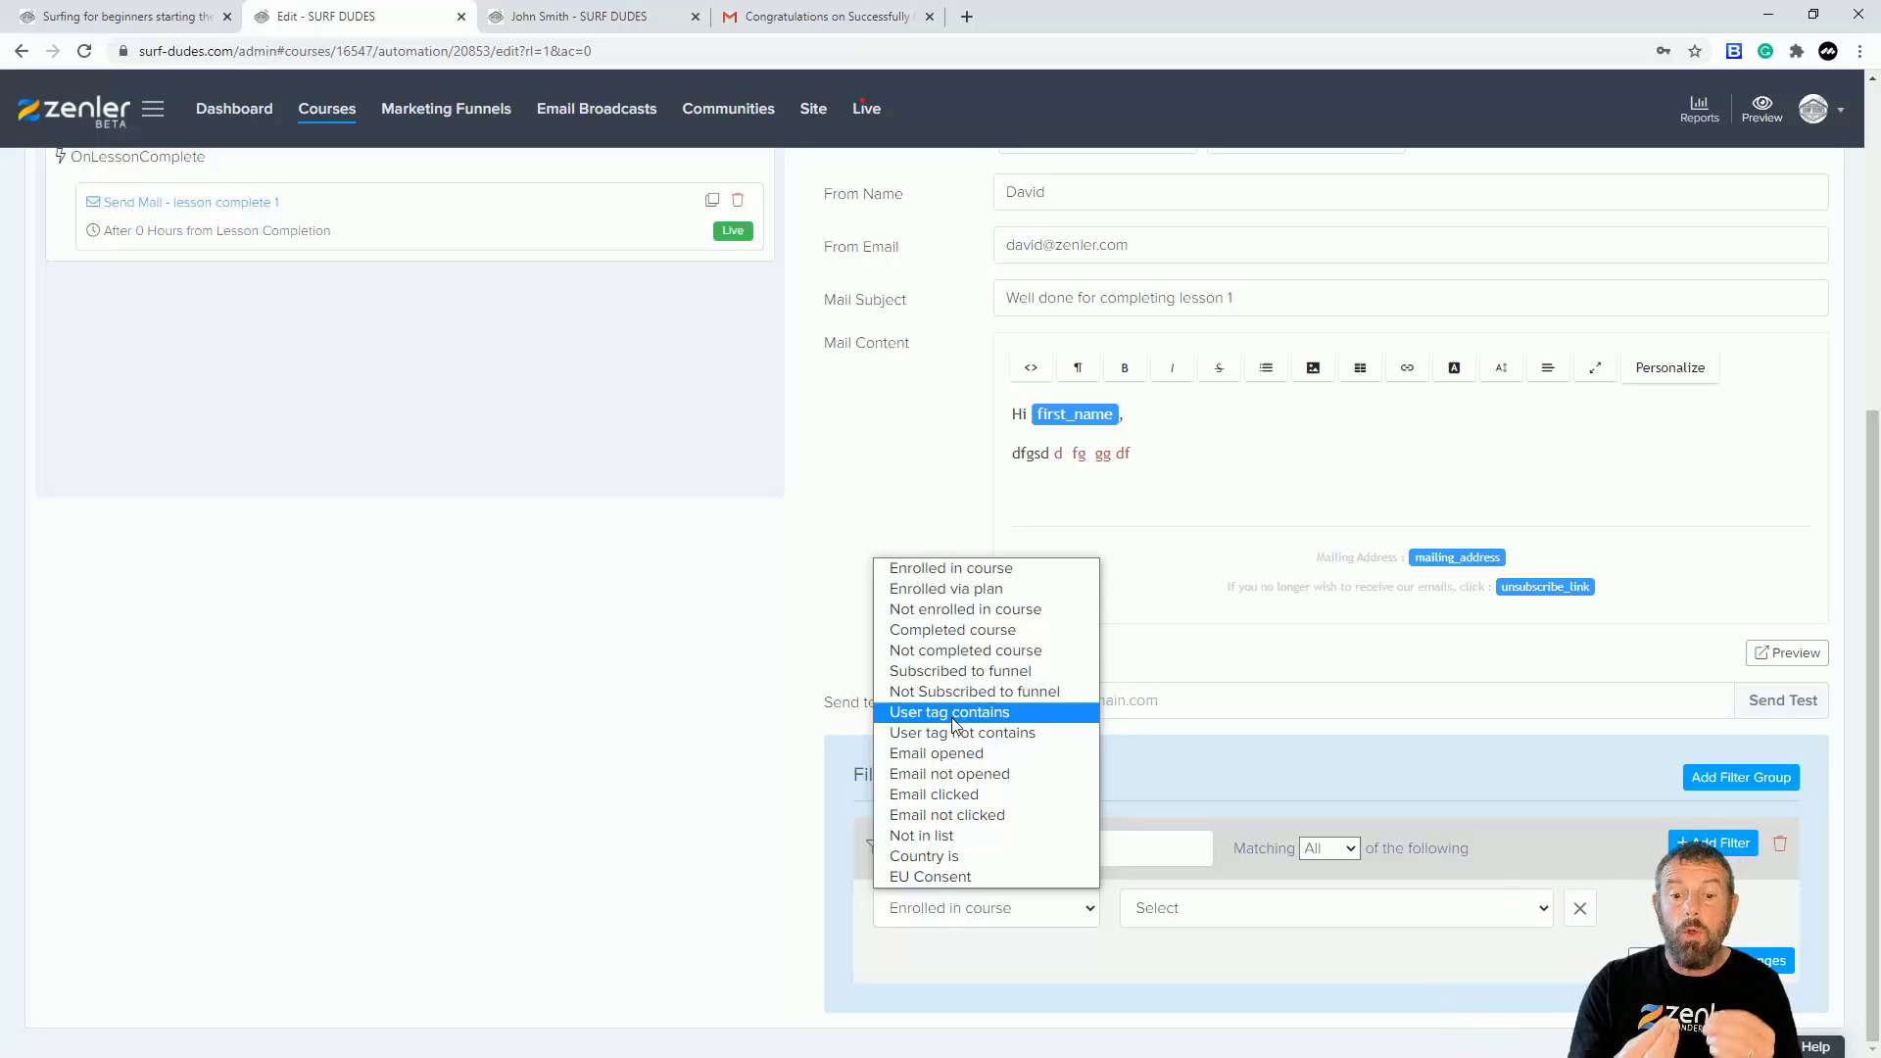
pyautogui.click(731, 707)
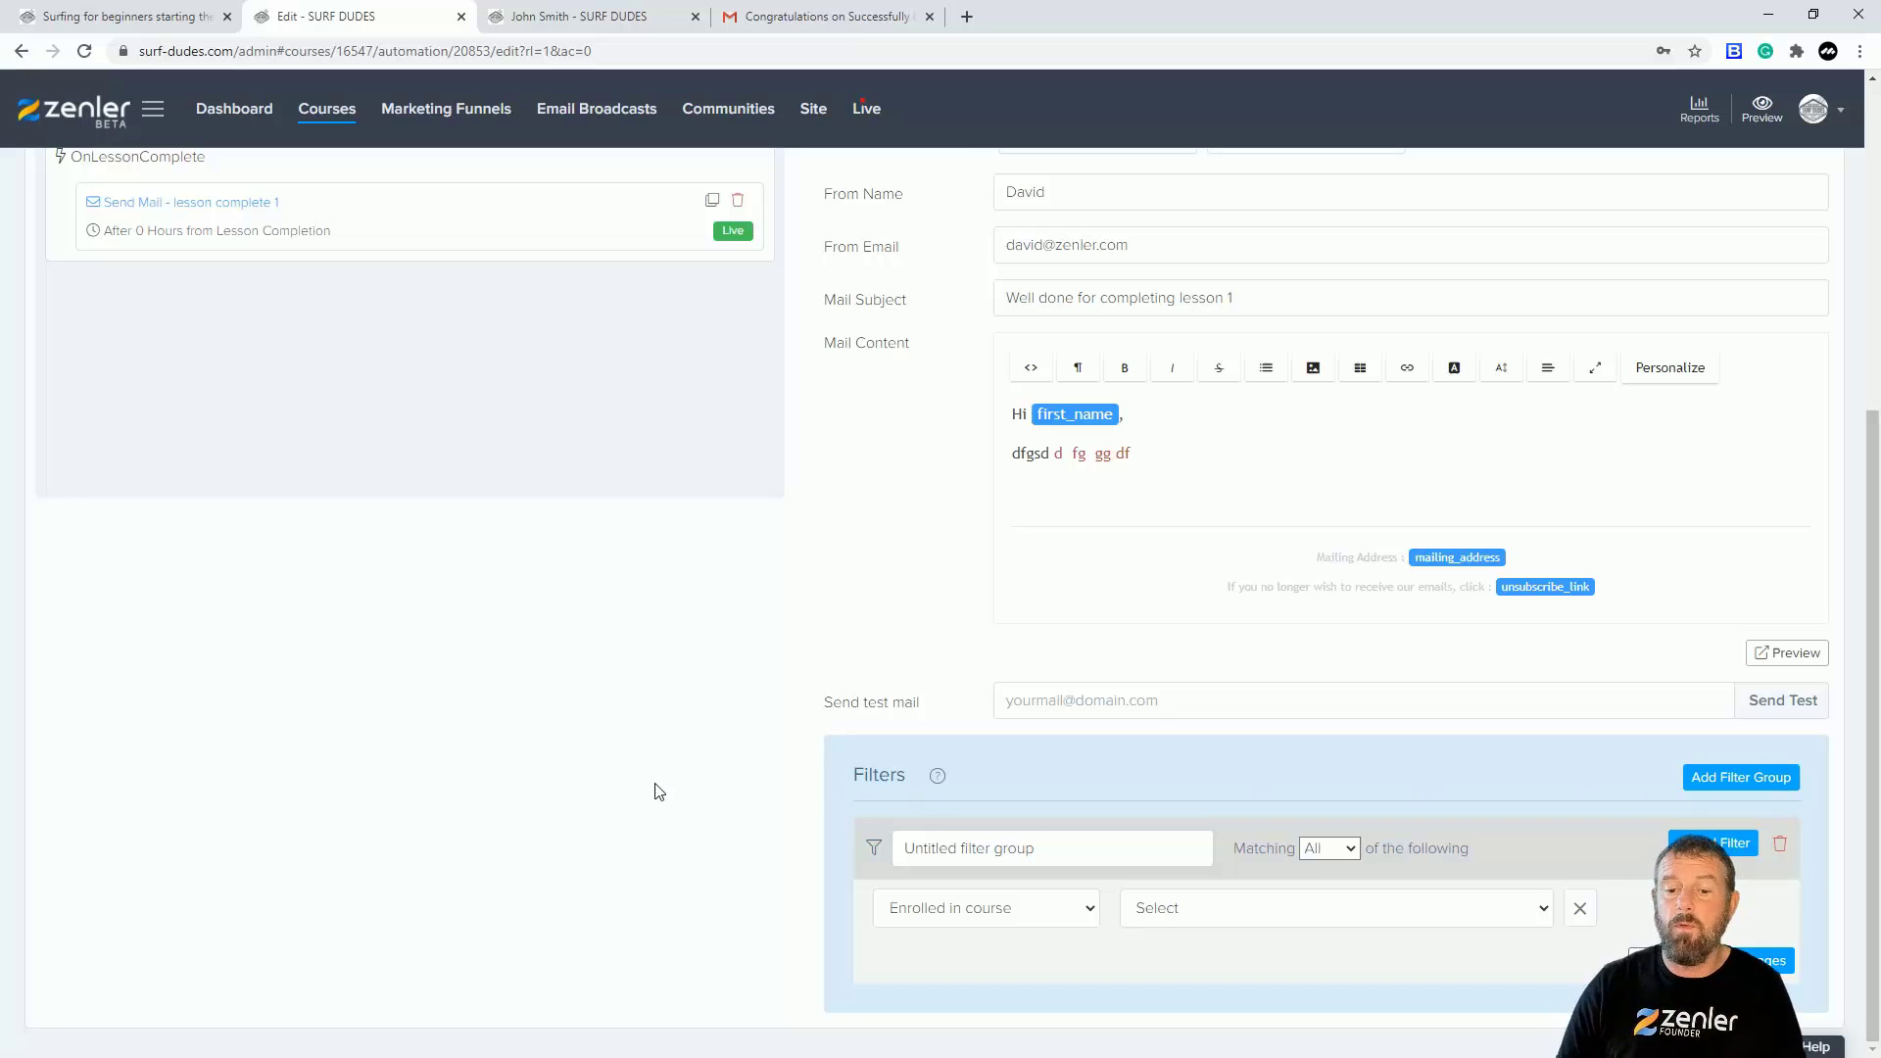
# Step: Add a second Send Mail action to the Enroll Email Sequence rule and examine its settings down to the filters
pyautogui.scroll(5, 676, 790)
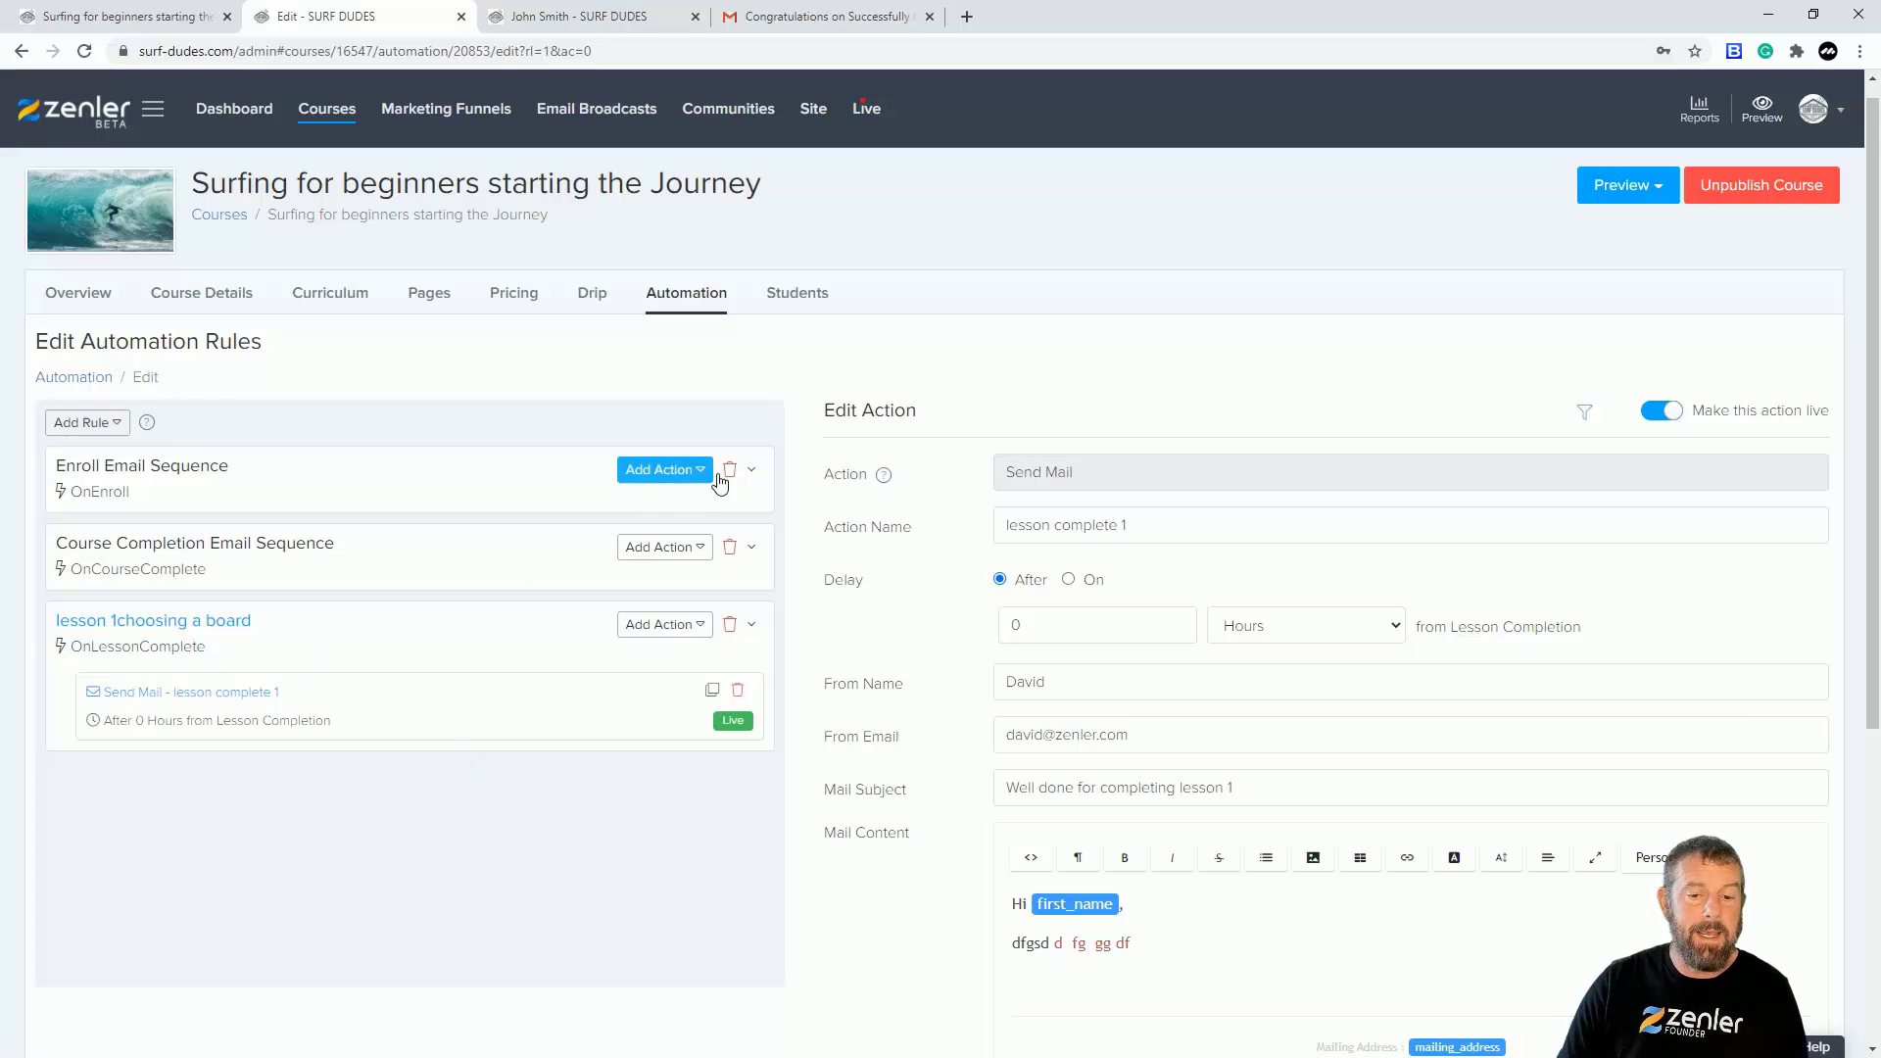
pyautogui.click(196, 466)
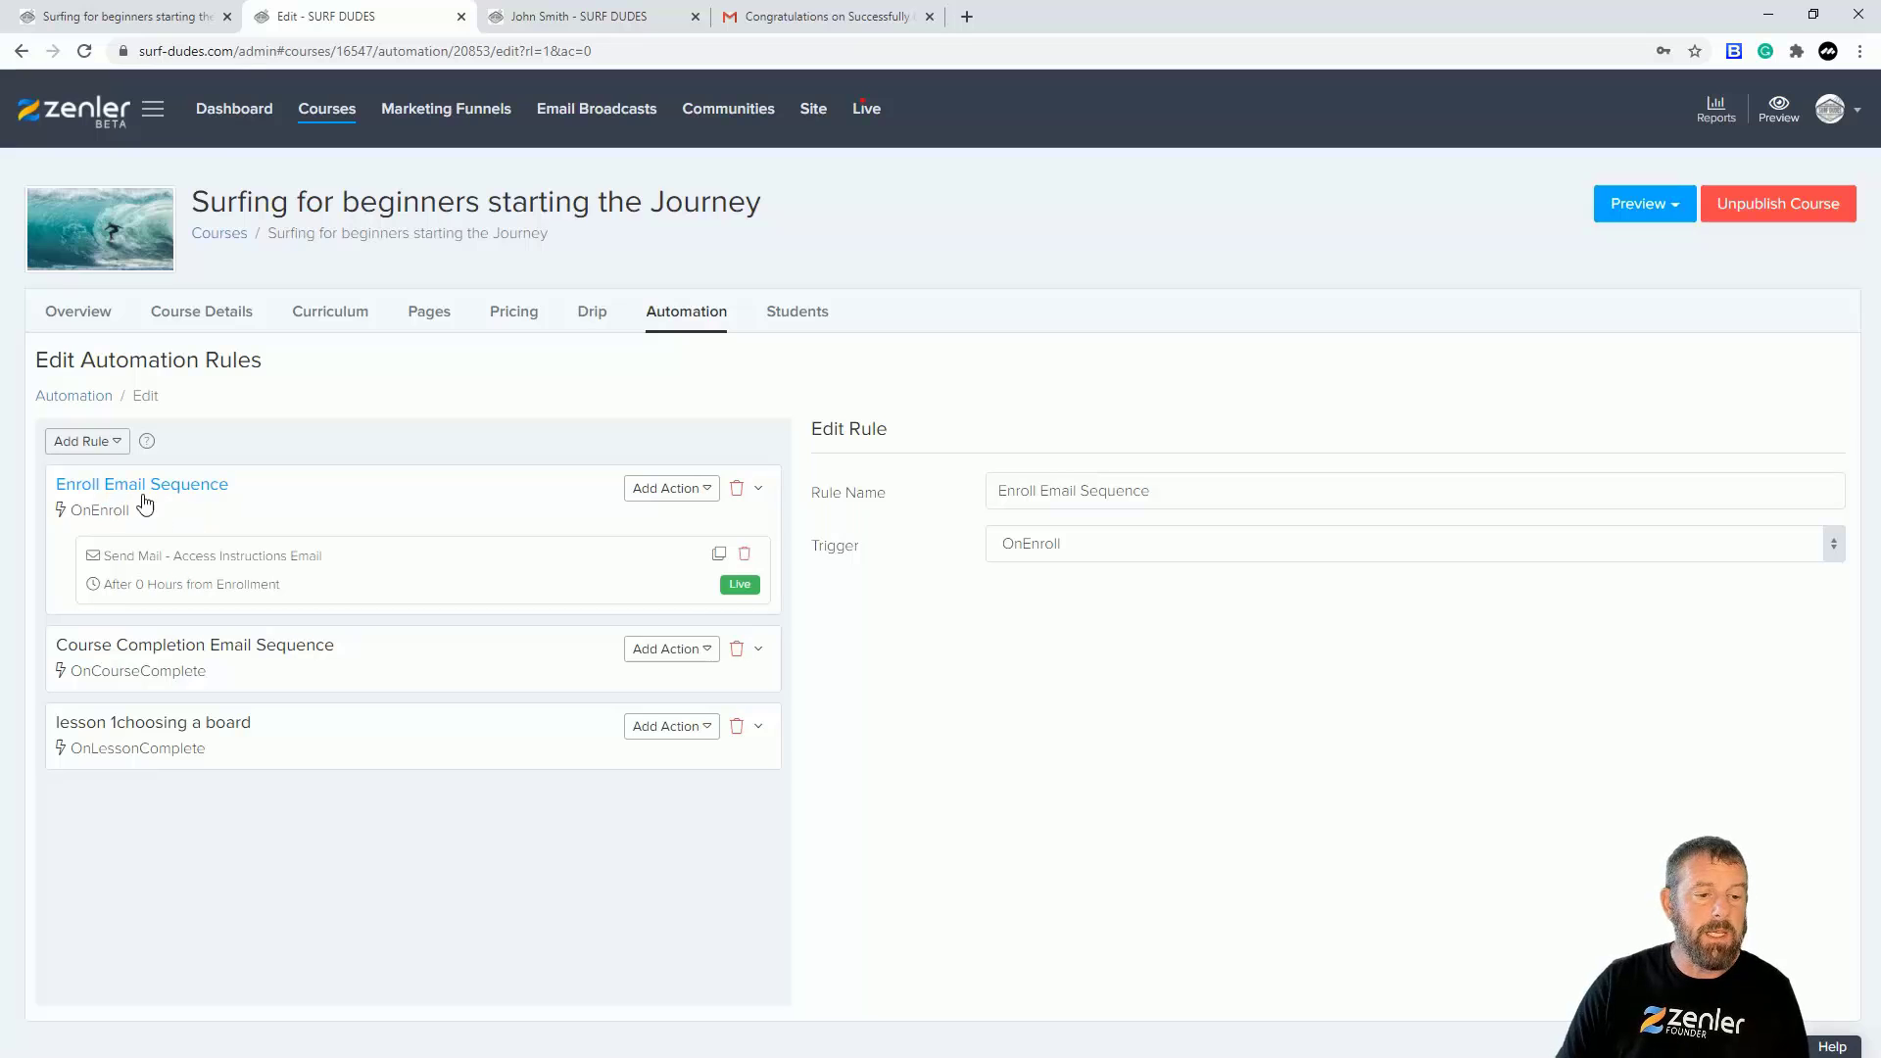
pyautogui.click(705, 494)
pyautogui.click(668, 533)
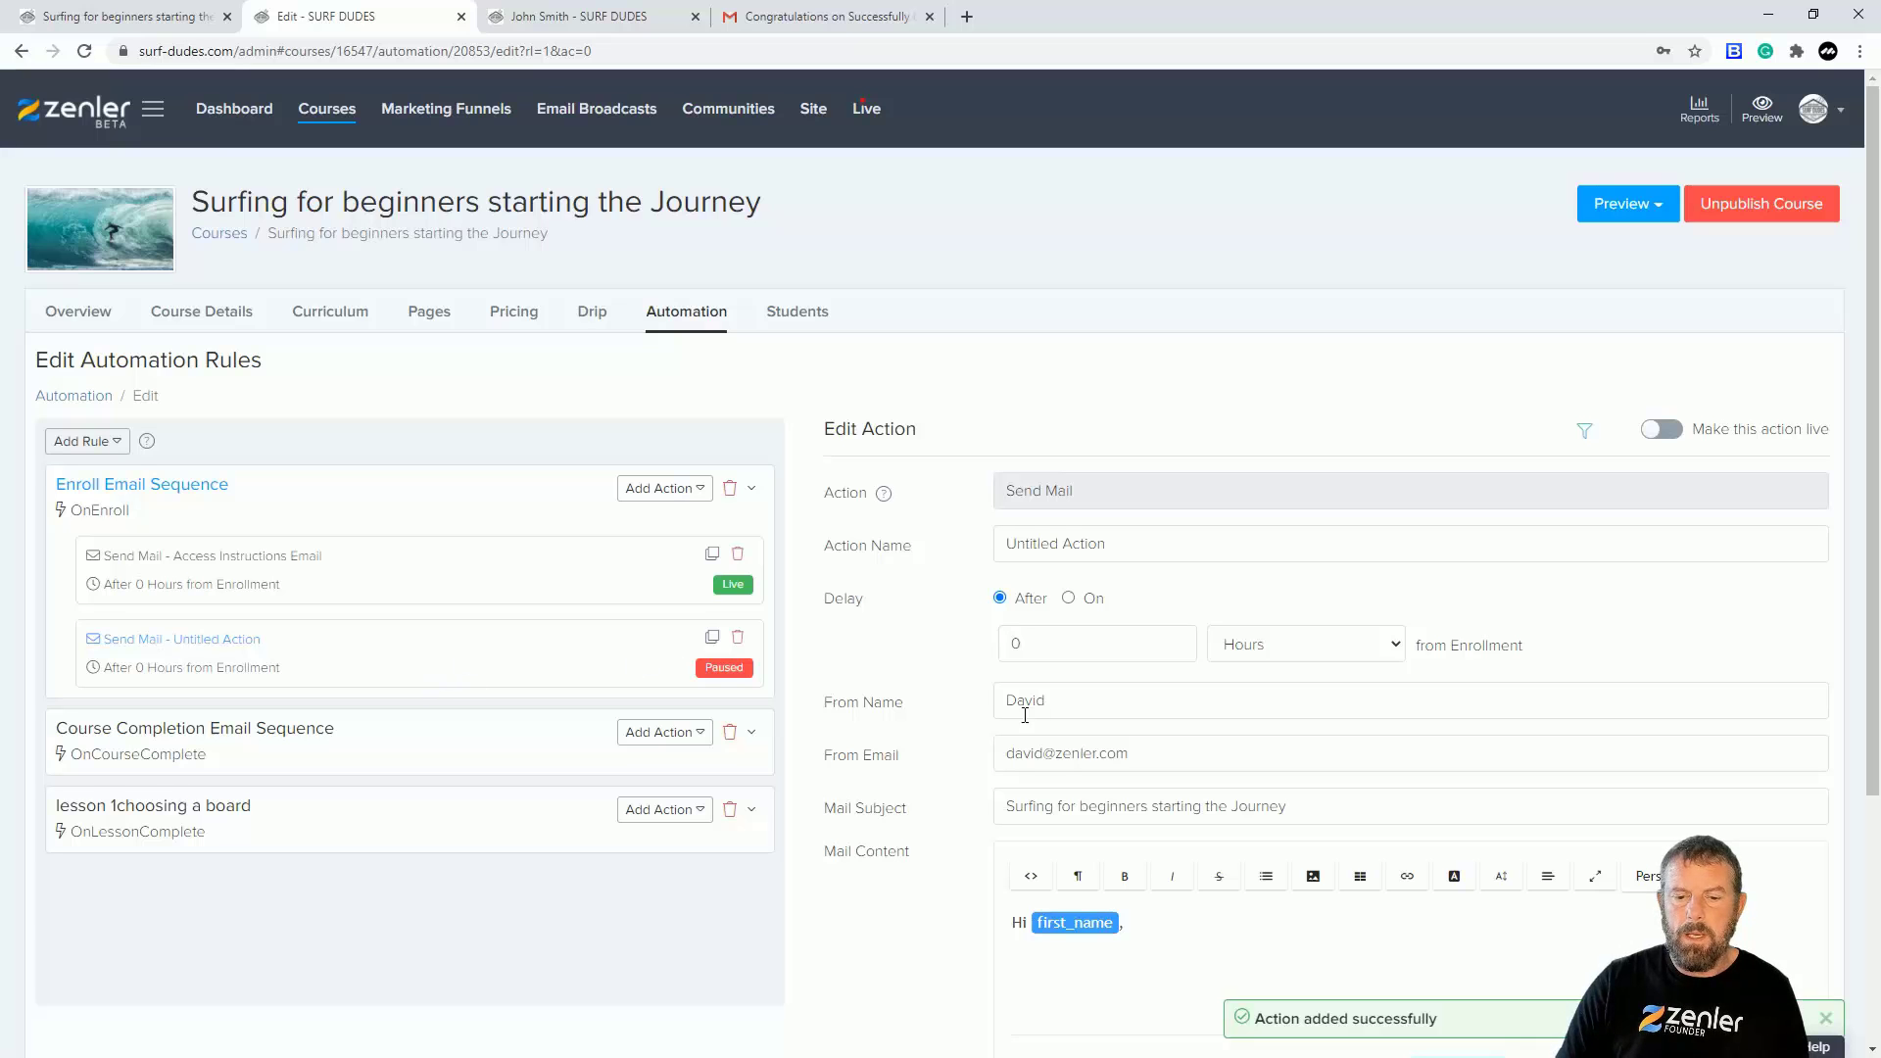
pyautogui.scroll(-2, 930, 722)
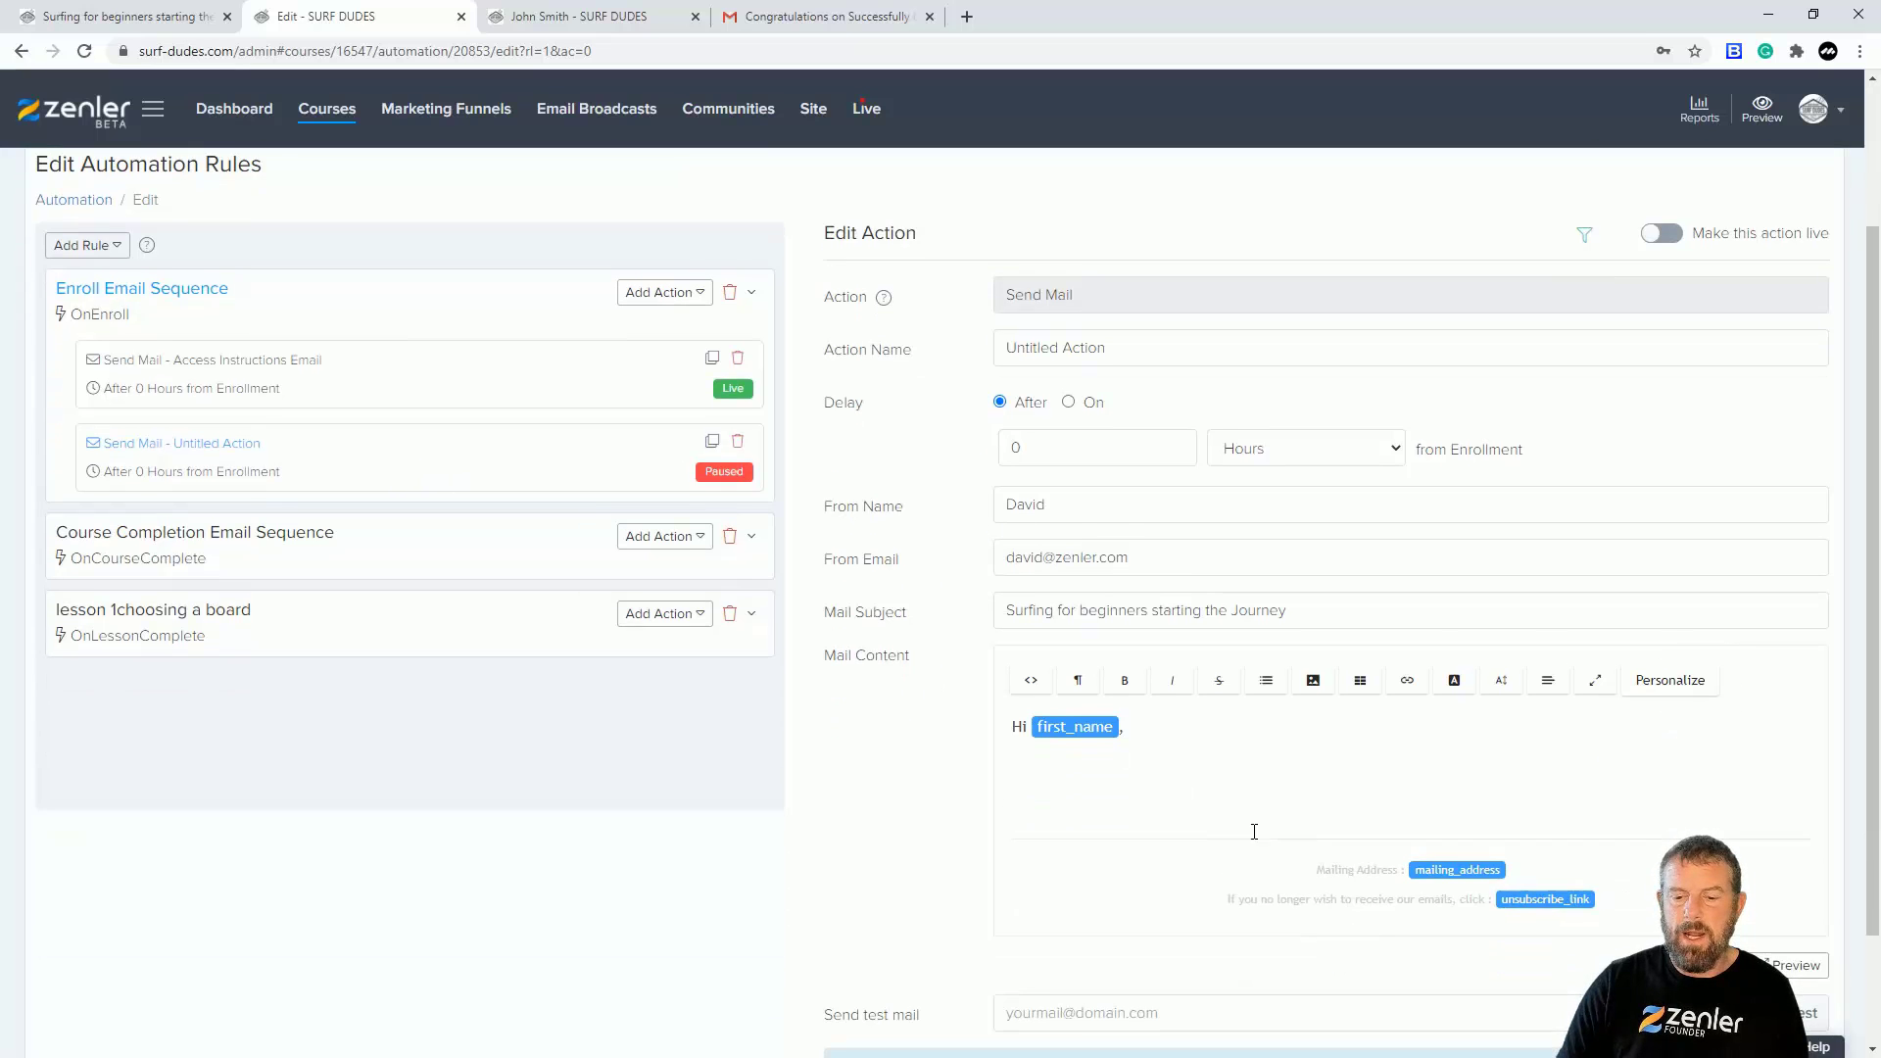
pyautogui.scroll(-2, 1175, 871)
pyautogui.scroll(3, 926, 784)
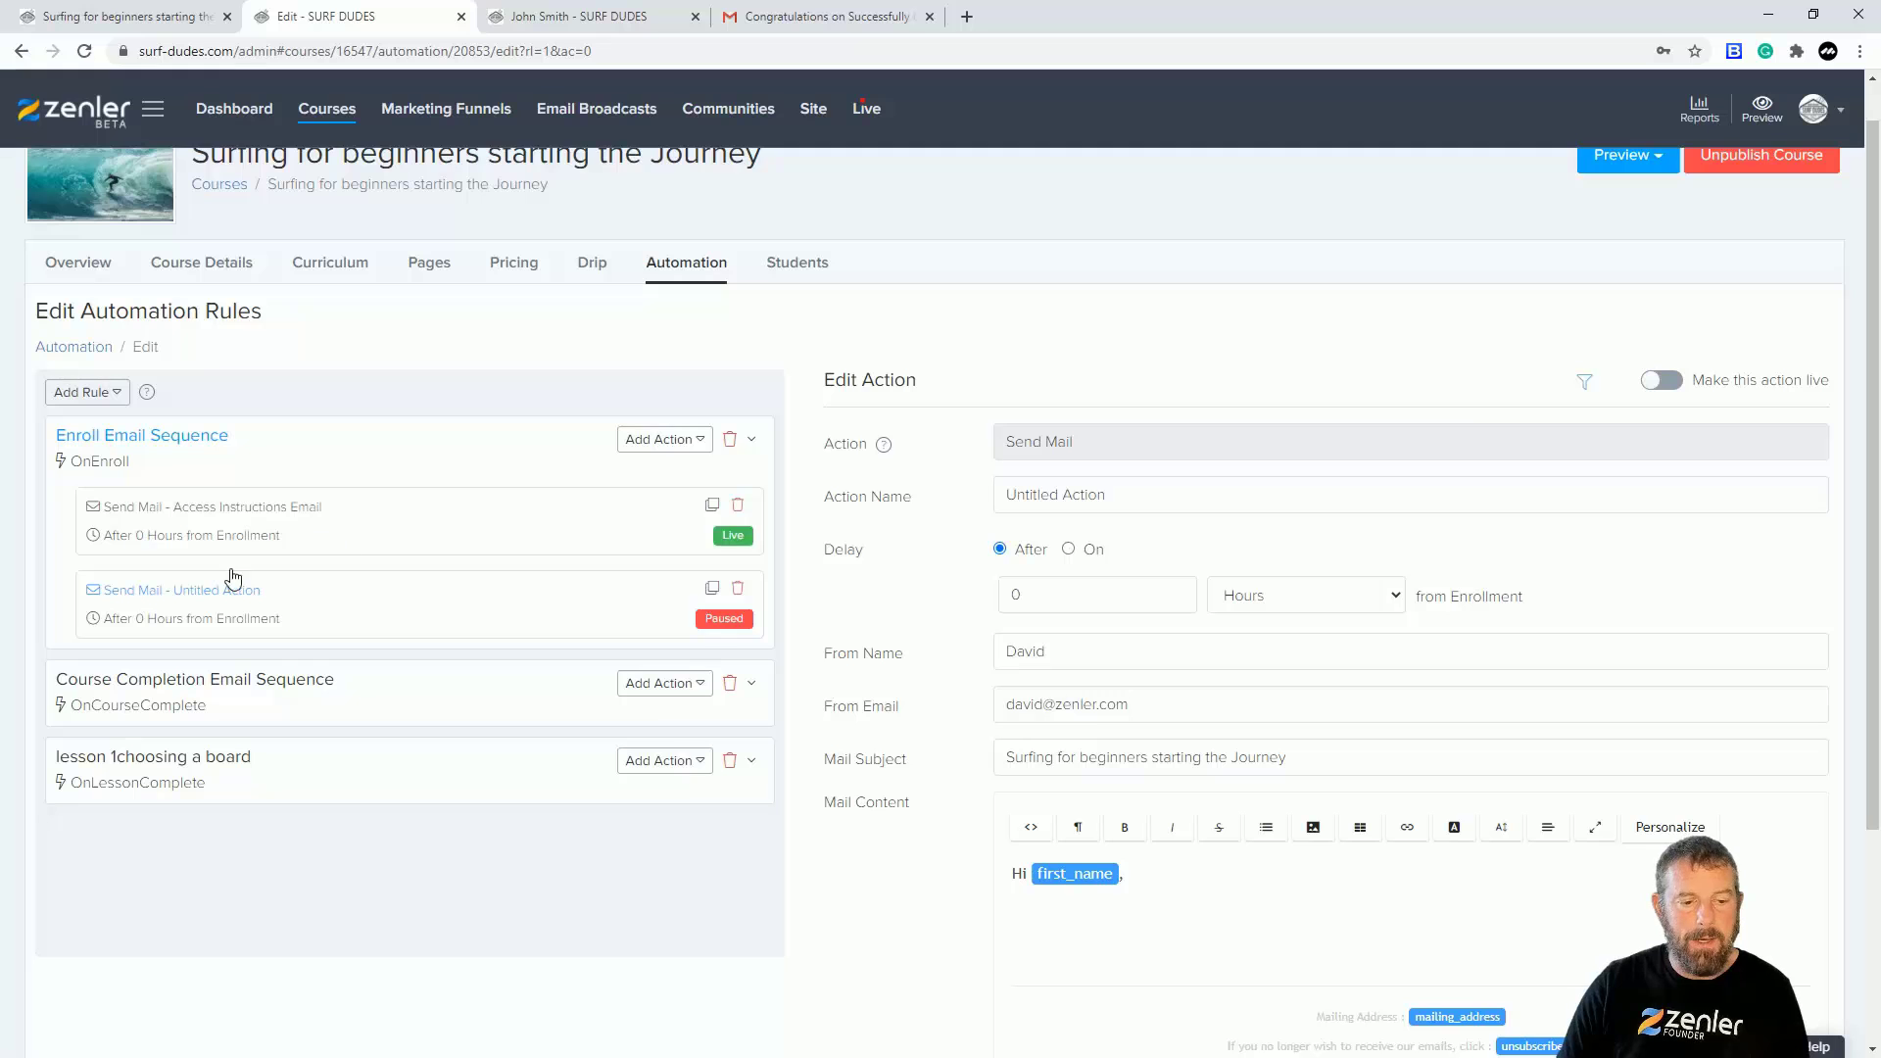
pyautogui.scroll(-1, 1128, 906)
pyautogui.scroll(-3, 1128, 906)
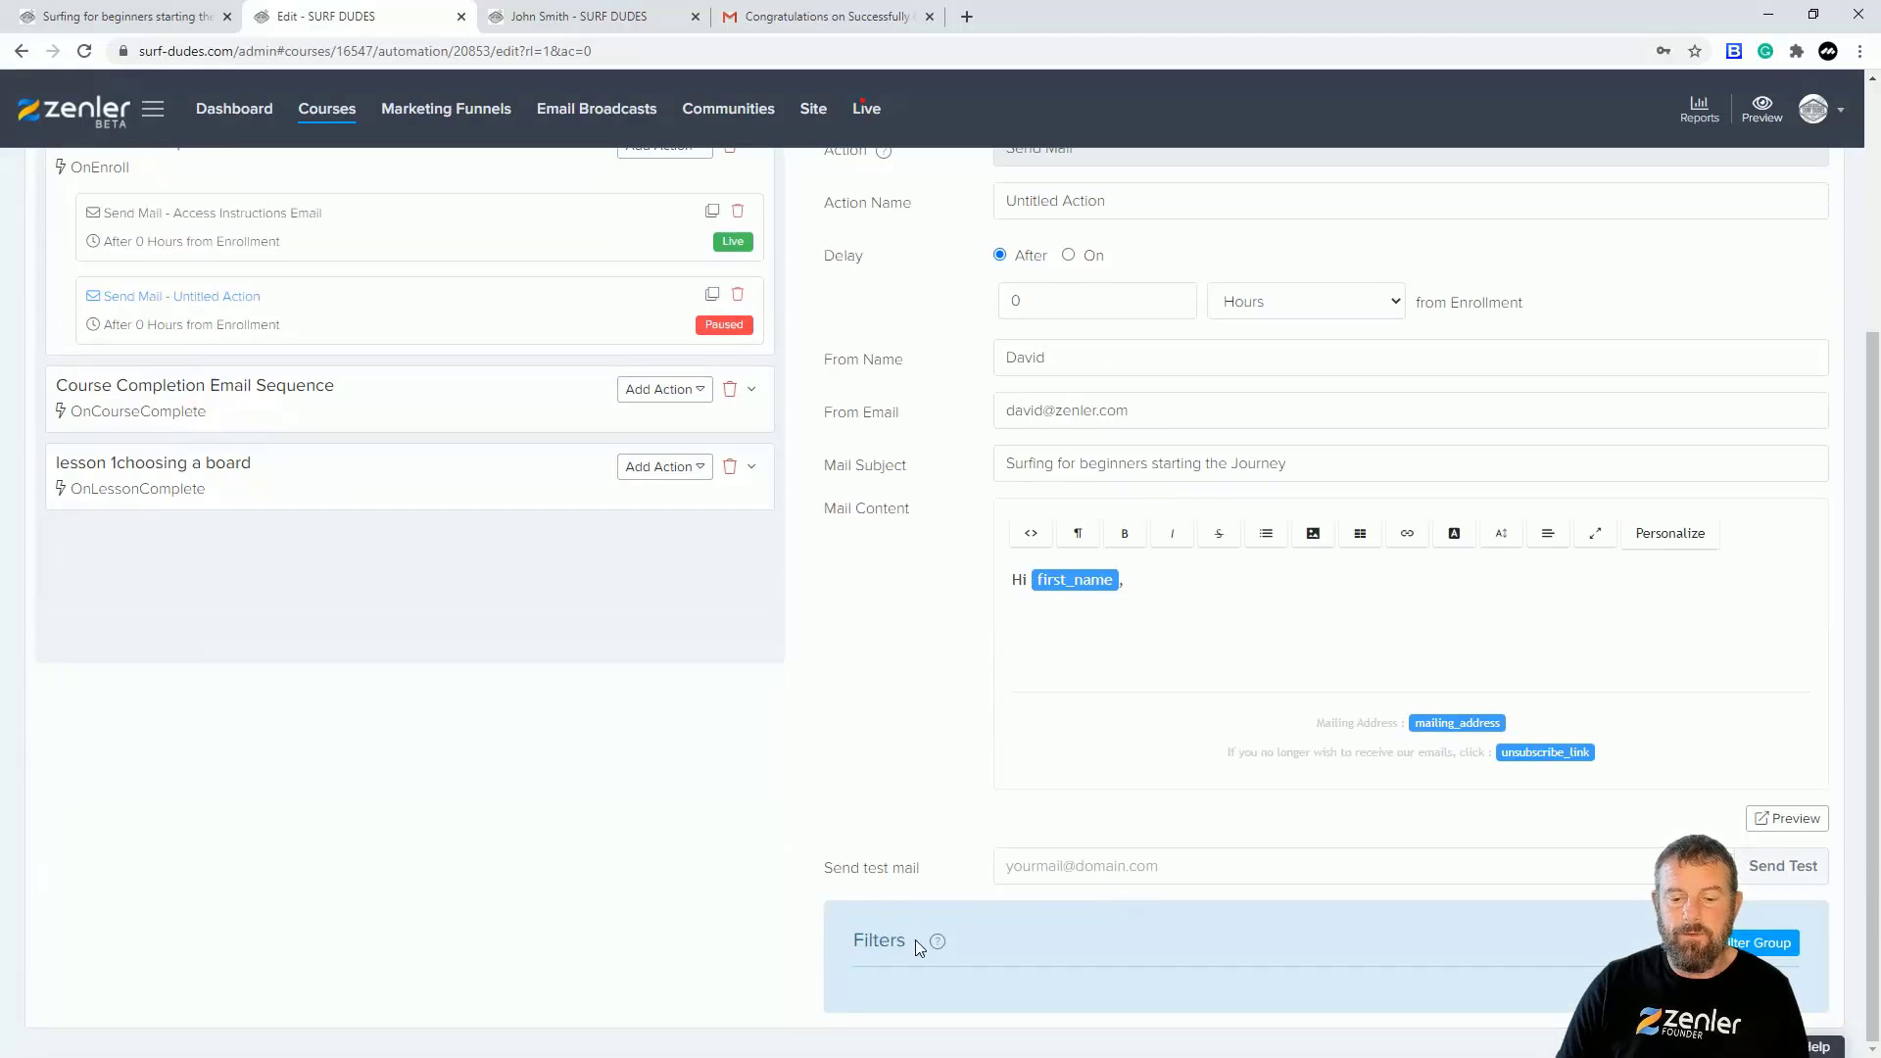
# Step: Open the automation of the SURF dudes - Introduction Offer funnel and review the emails in its Email Drip Sequence rule
pyautogui.scroll(4, 664, 748)
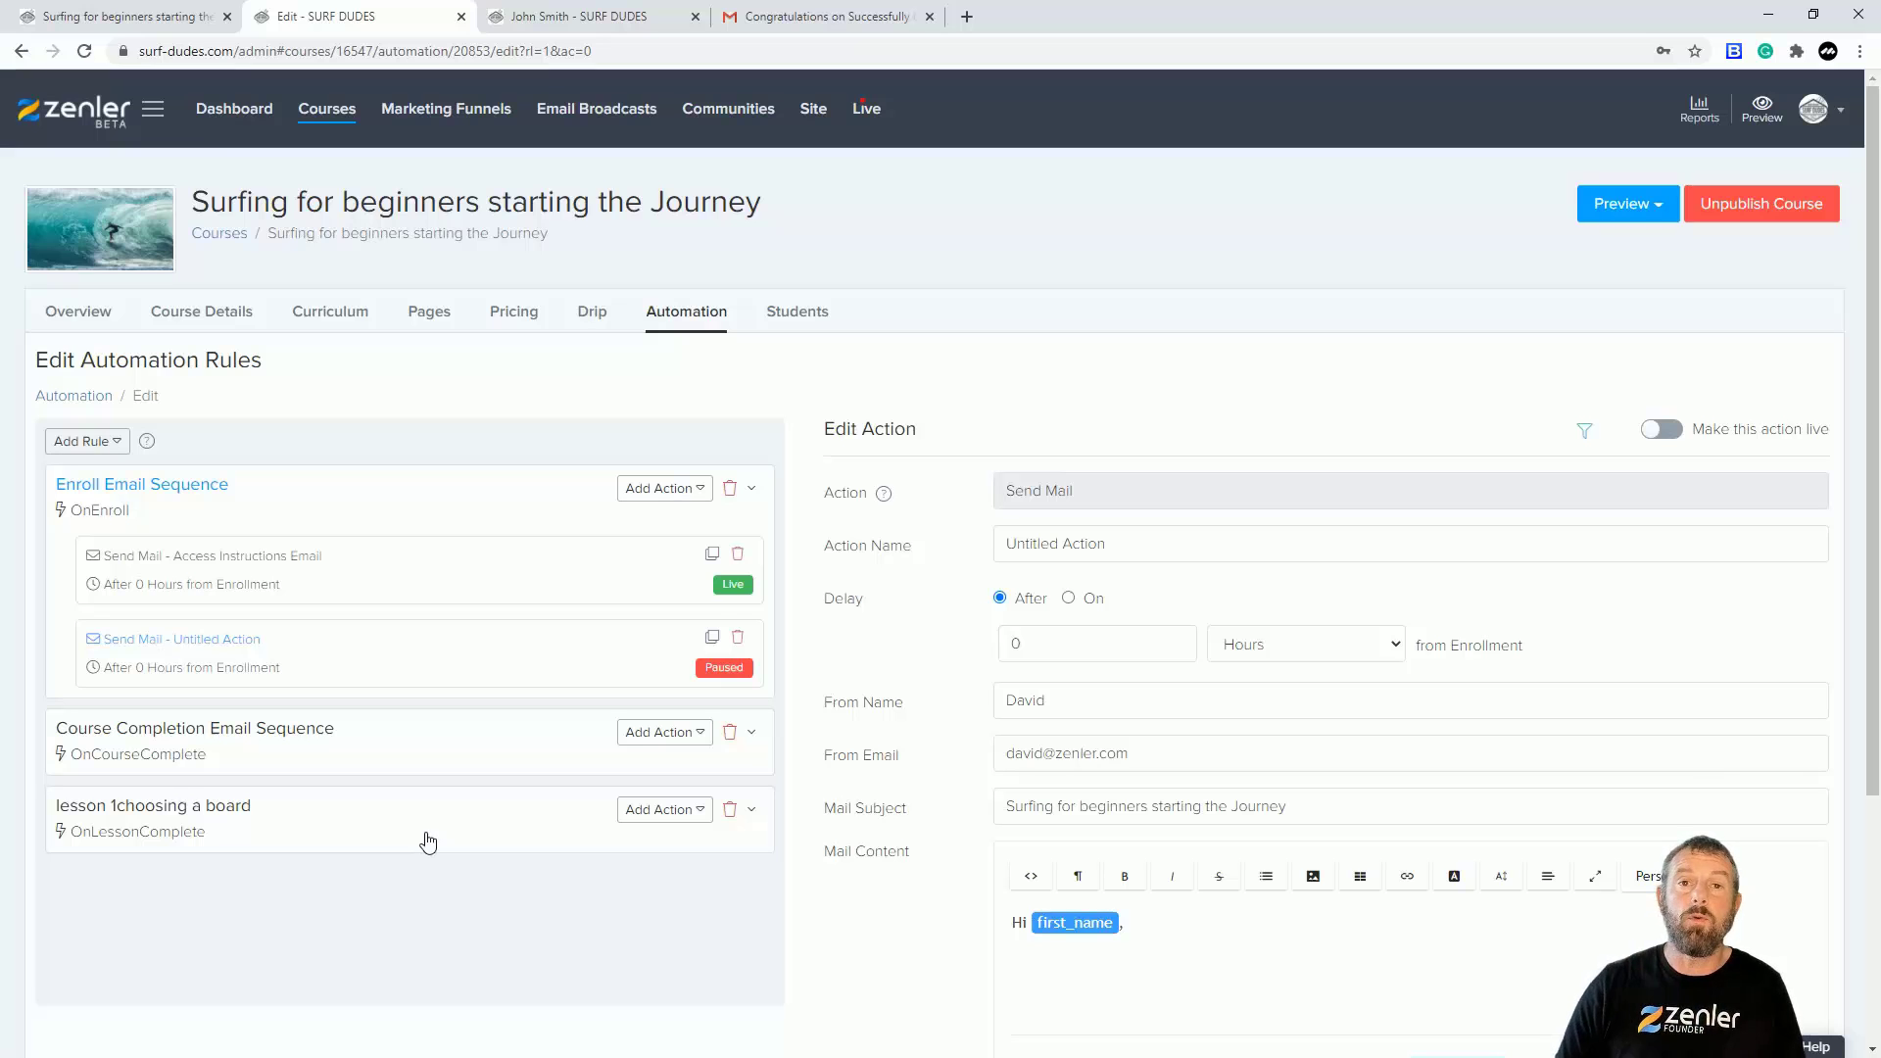
pyautogui.click(440, 119)
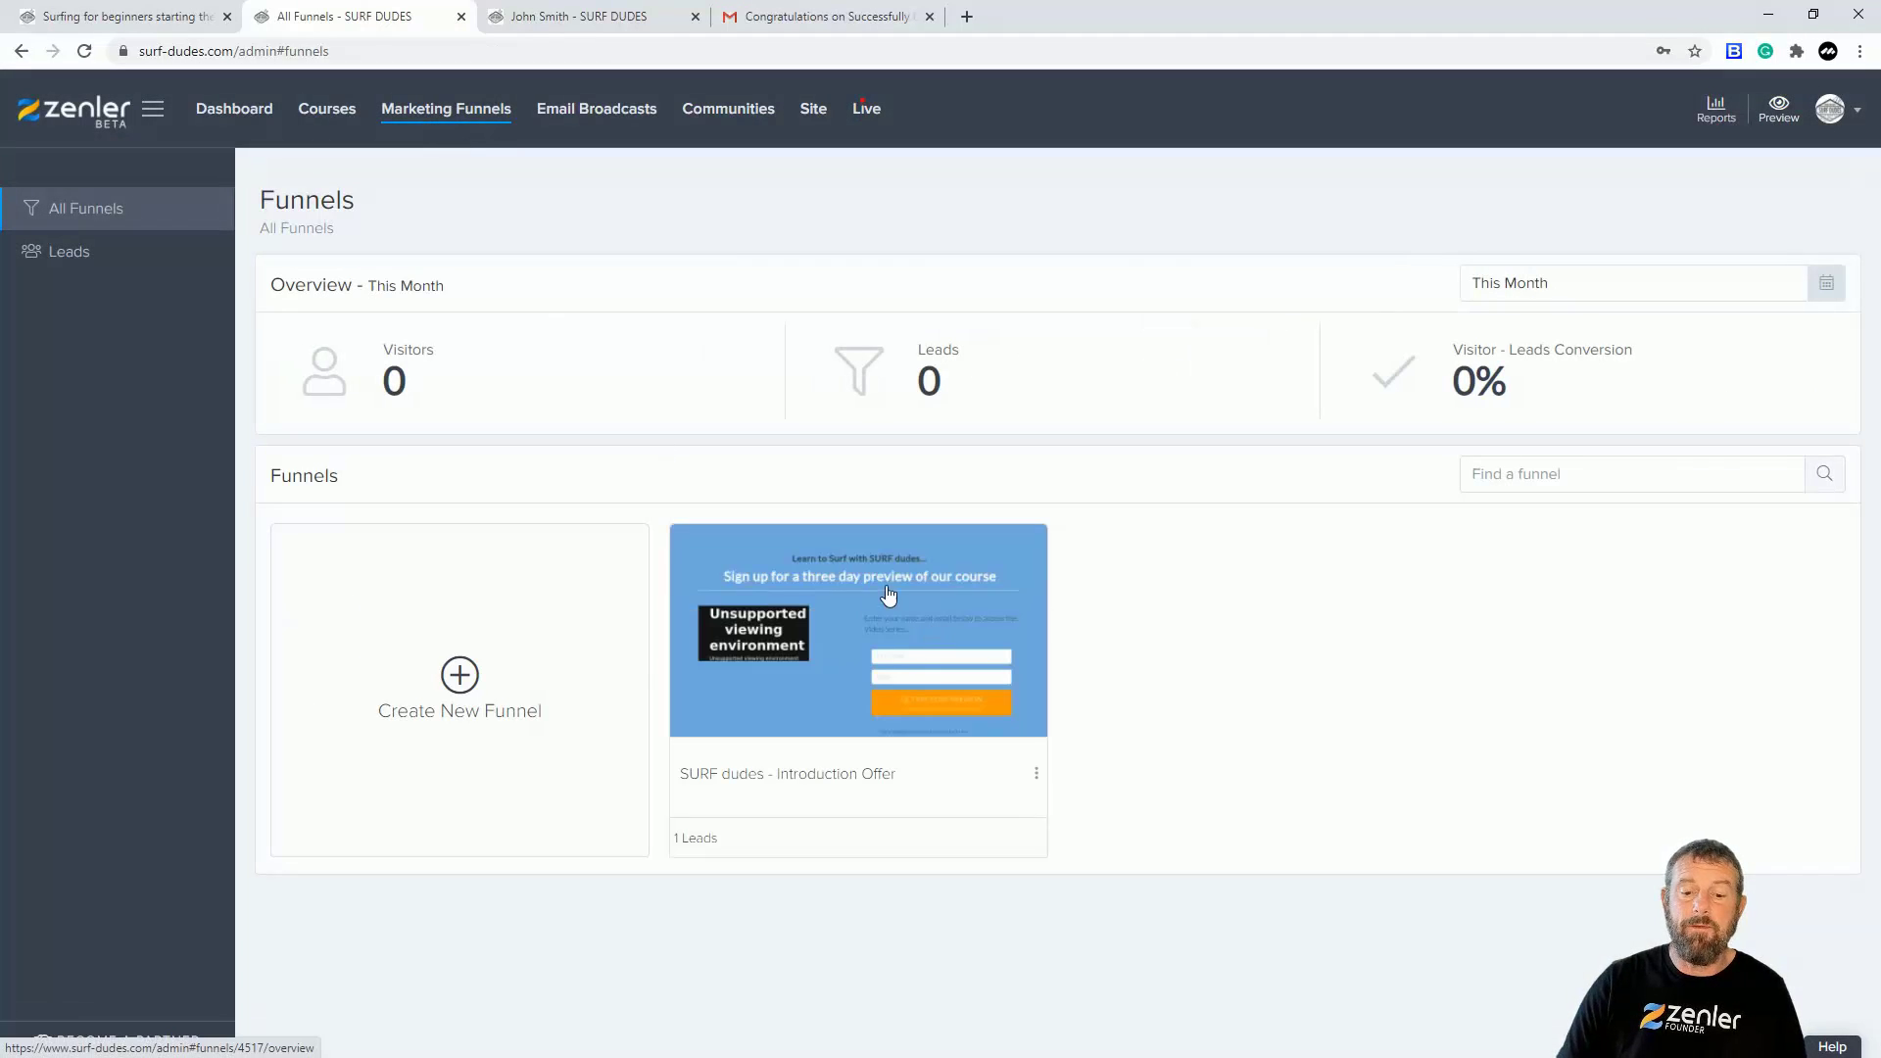
pyautogui.click(866, 619)
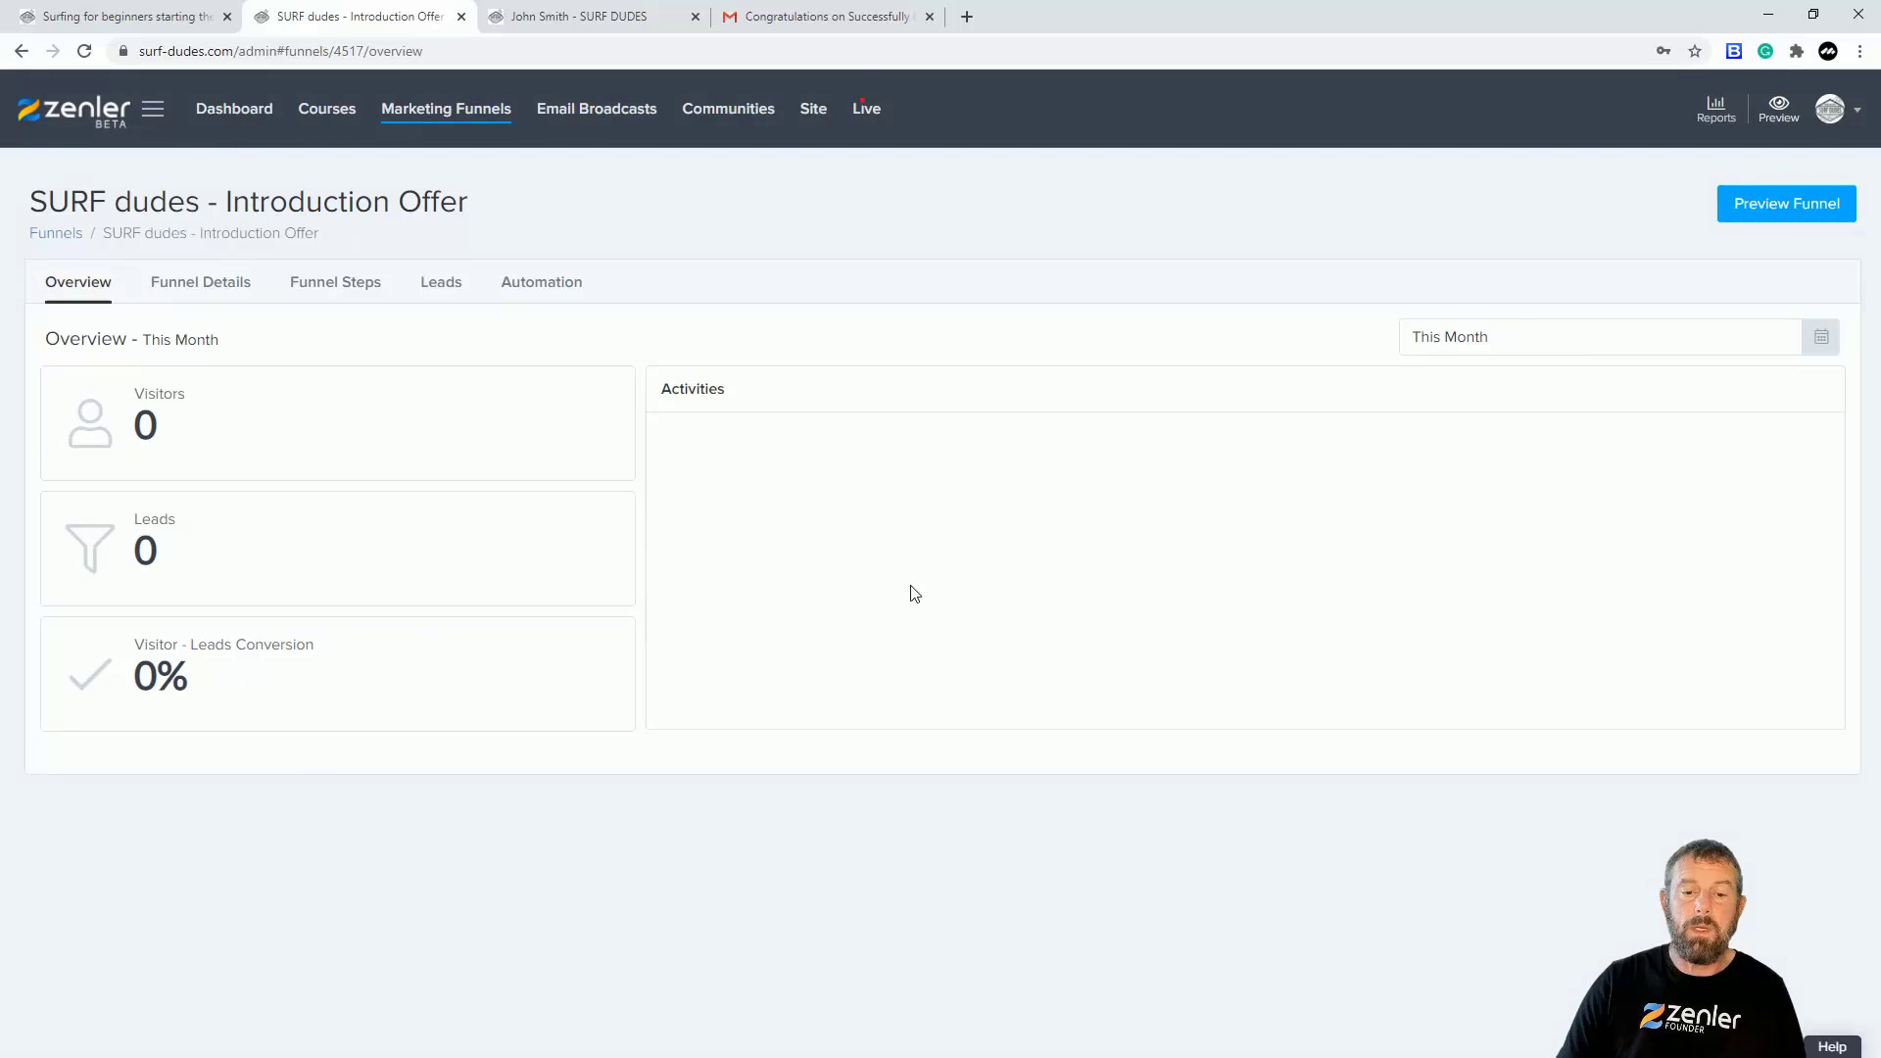
pyautogui.click(526, 286)
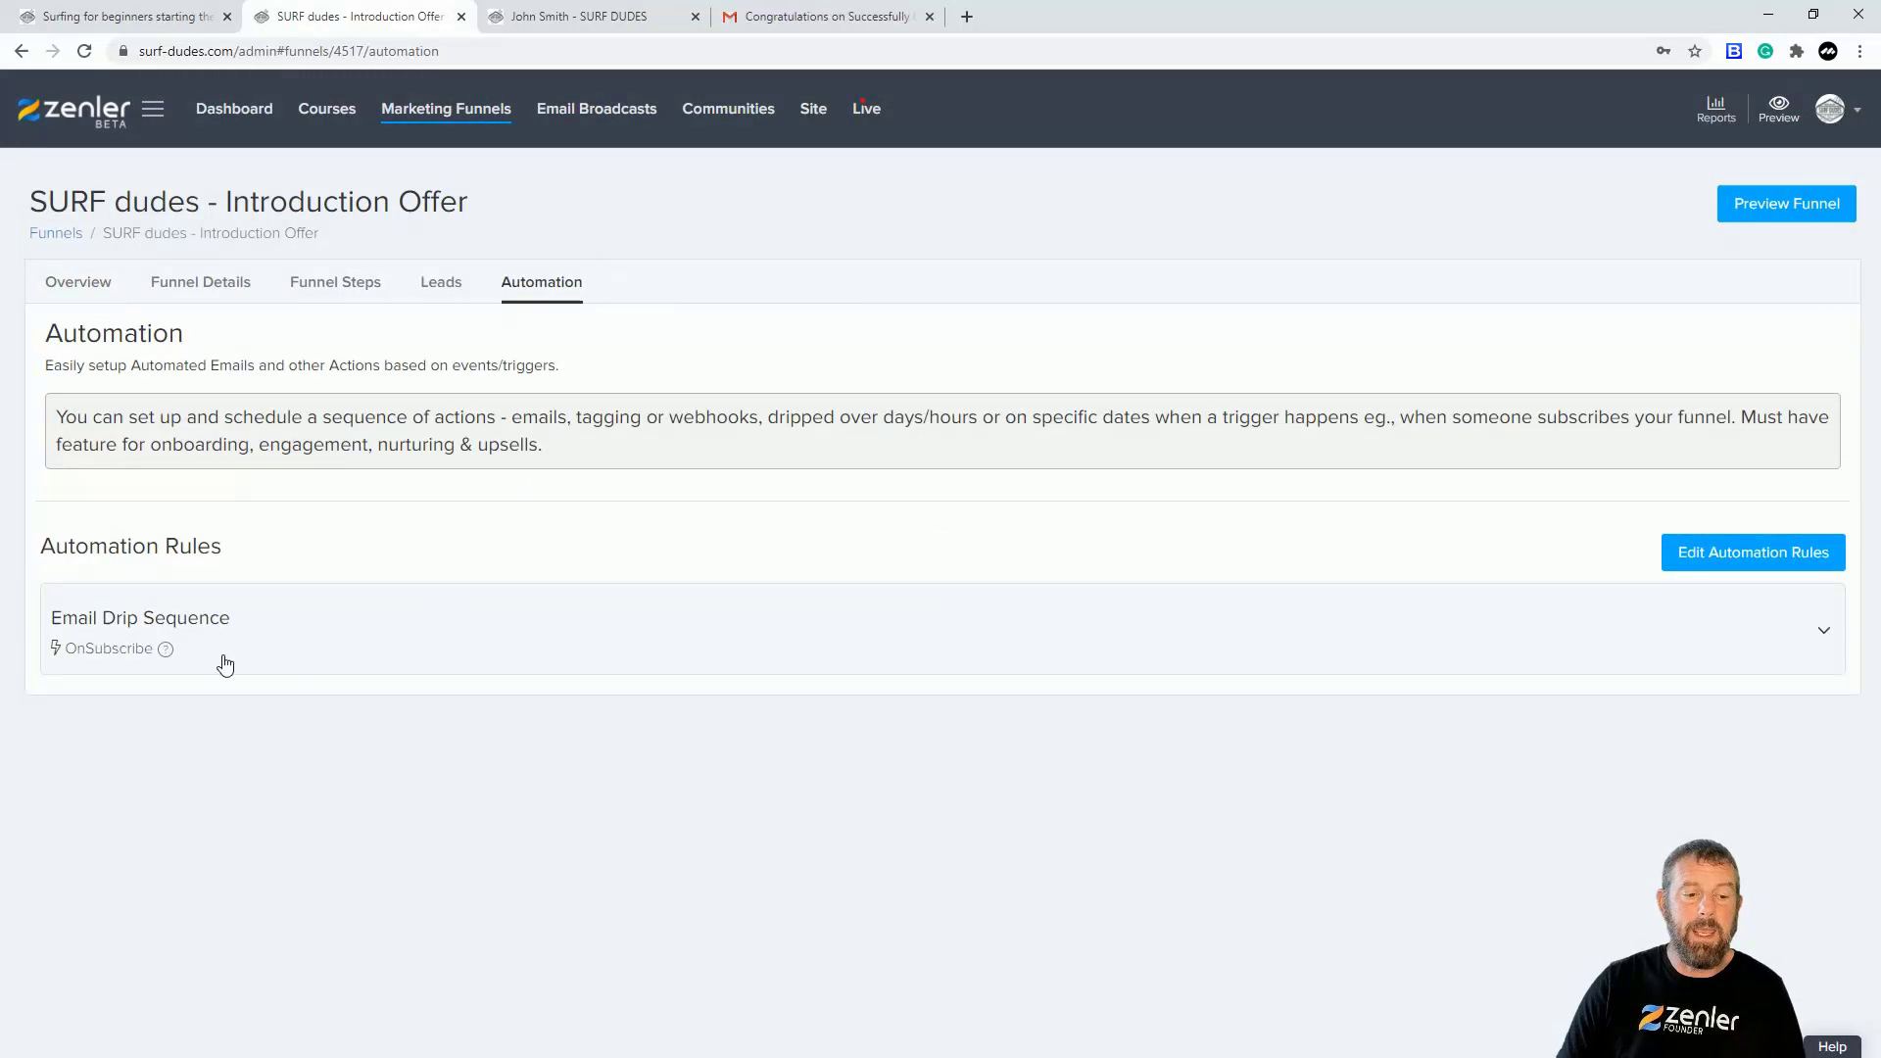
pyautogui.click(1824, 632)
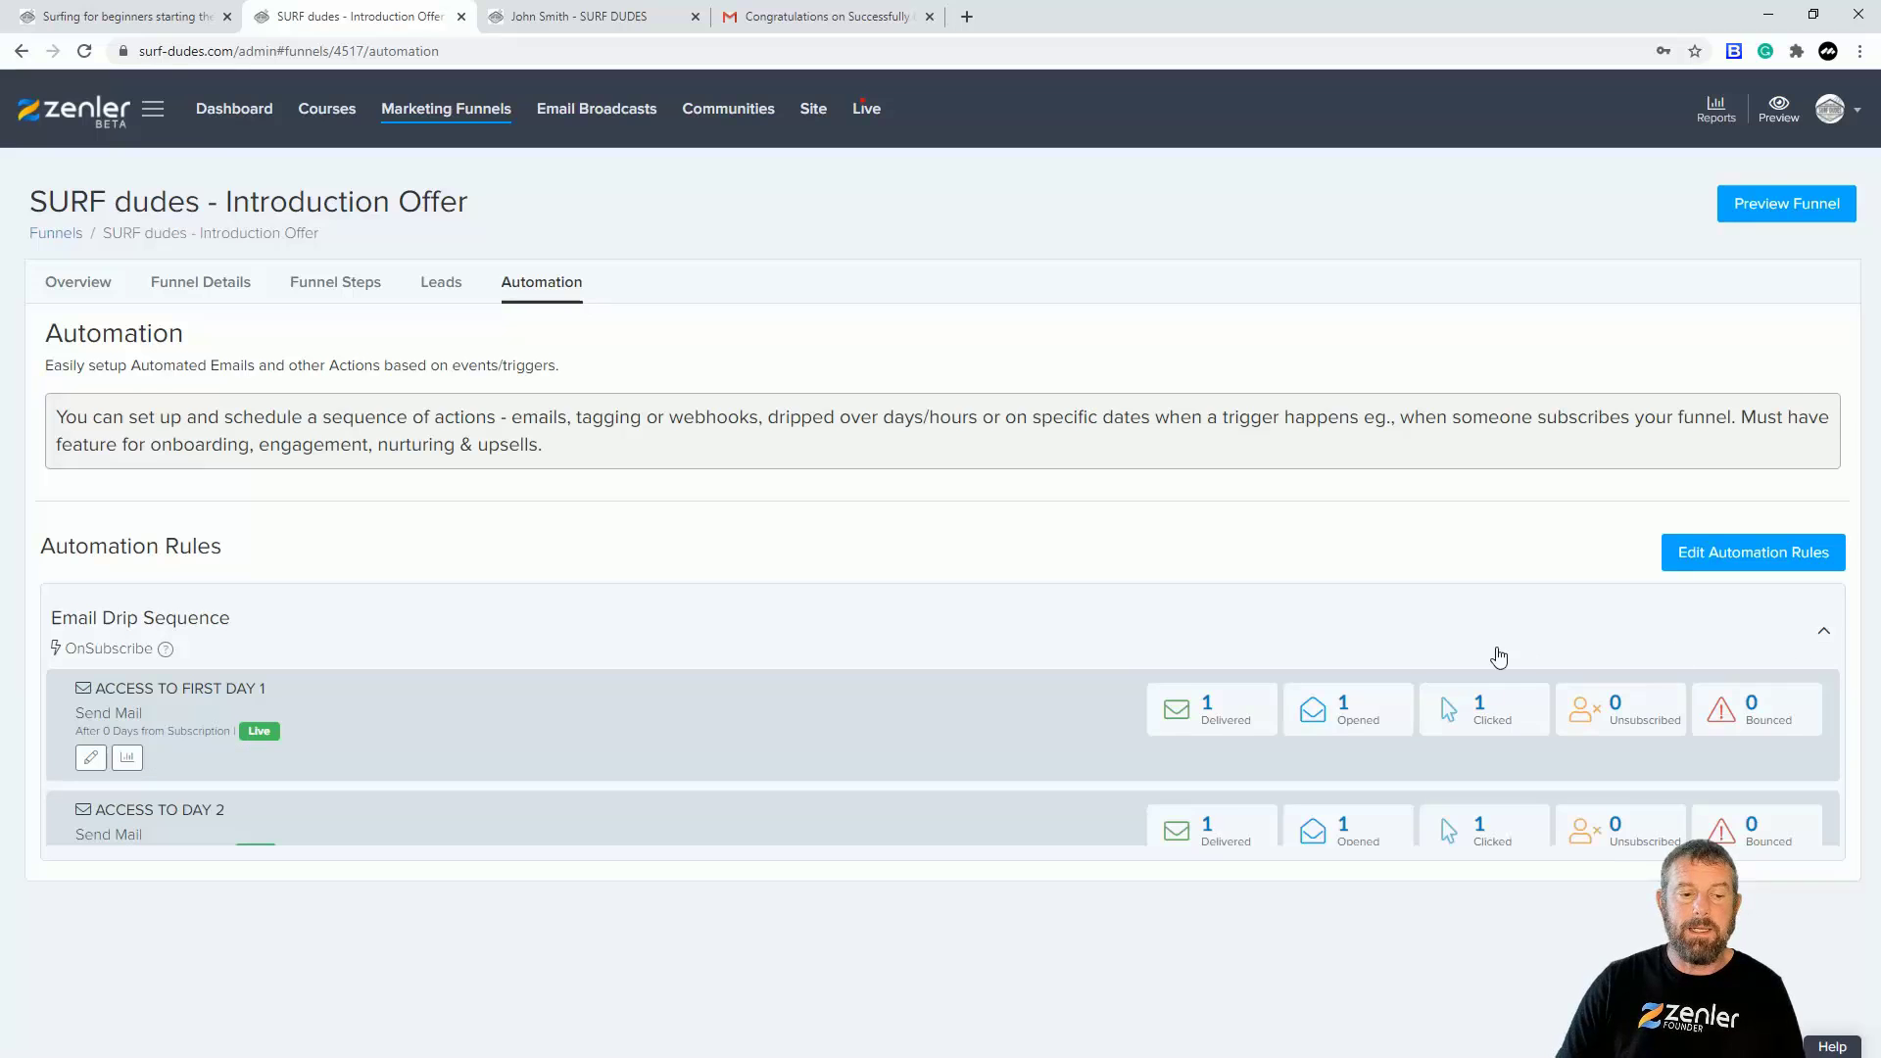
pyautogui.scroll(-1, 839, 636)
pyautogui.scroll(-1, 840, 637)
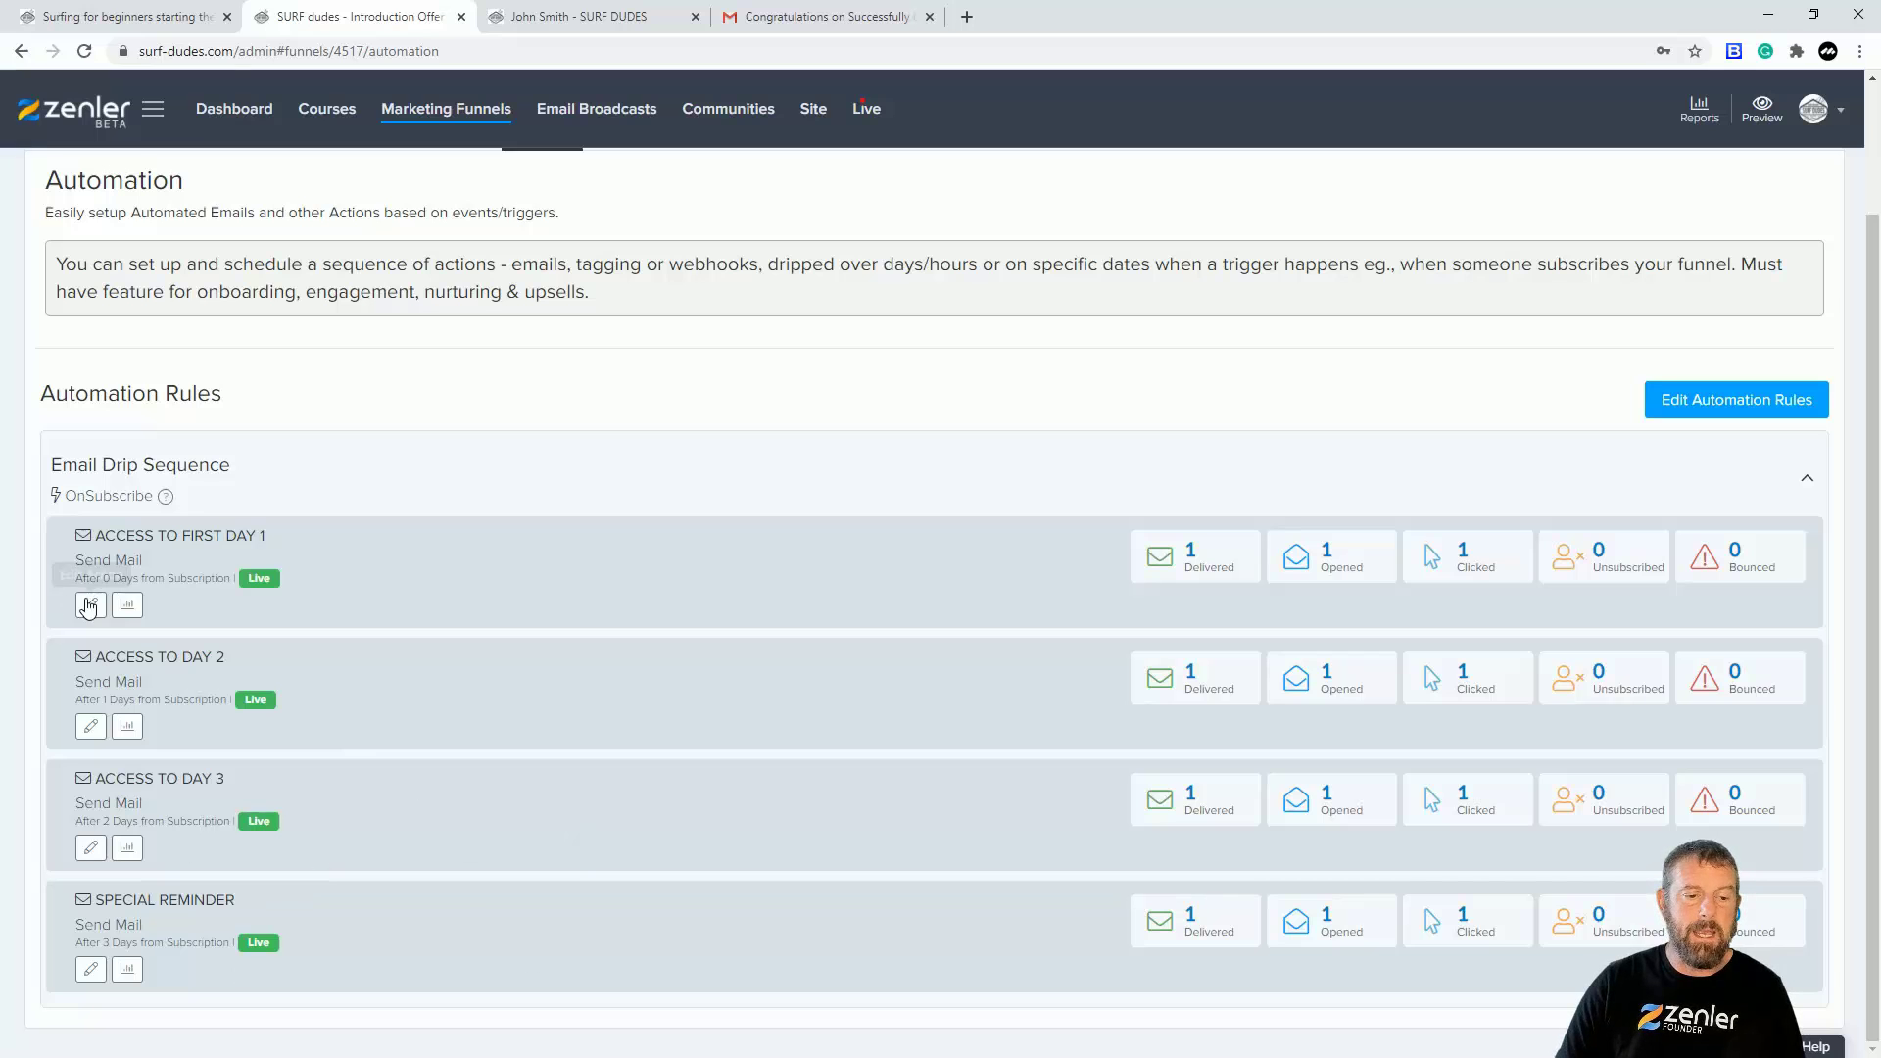
# Step: Open the funnel's ACCESS TO FIRST DAY 1 email action and check which triggers are offered for new funnel rules
pyautogui.click(91, 605)
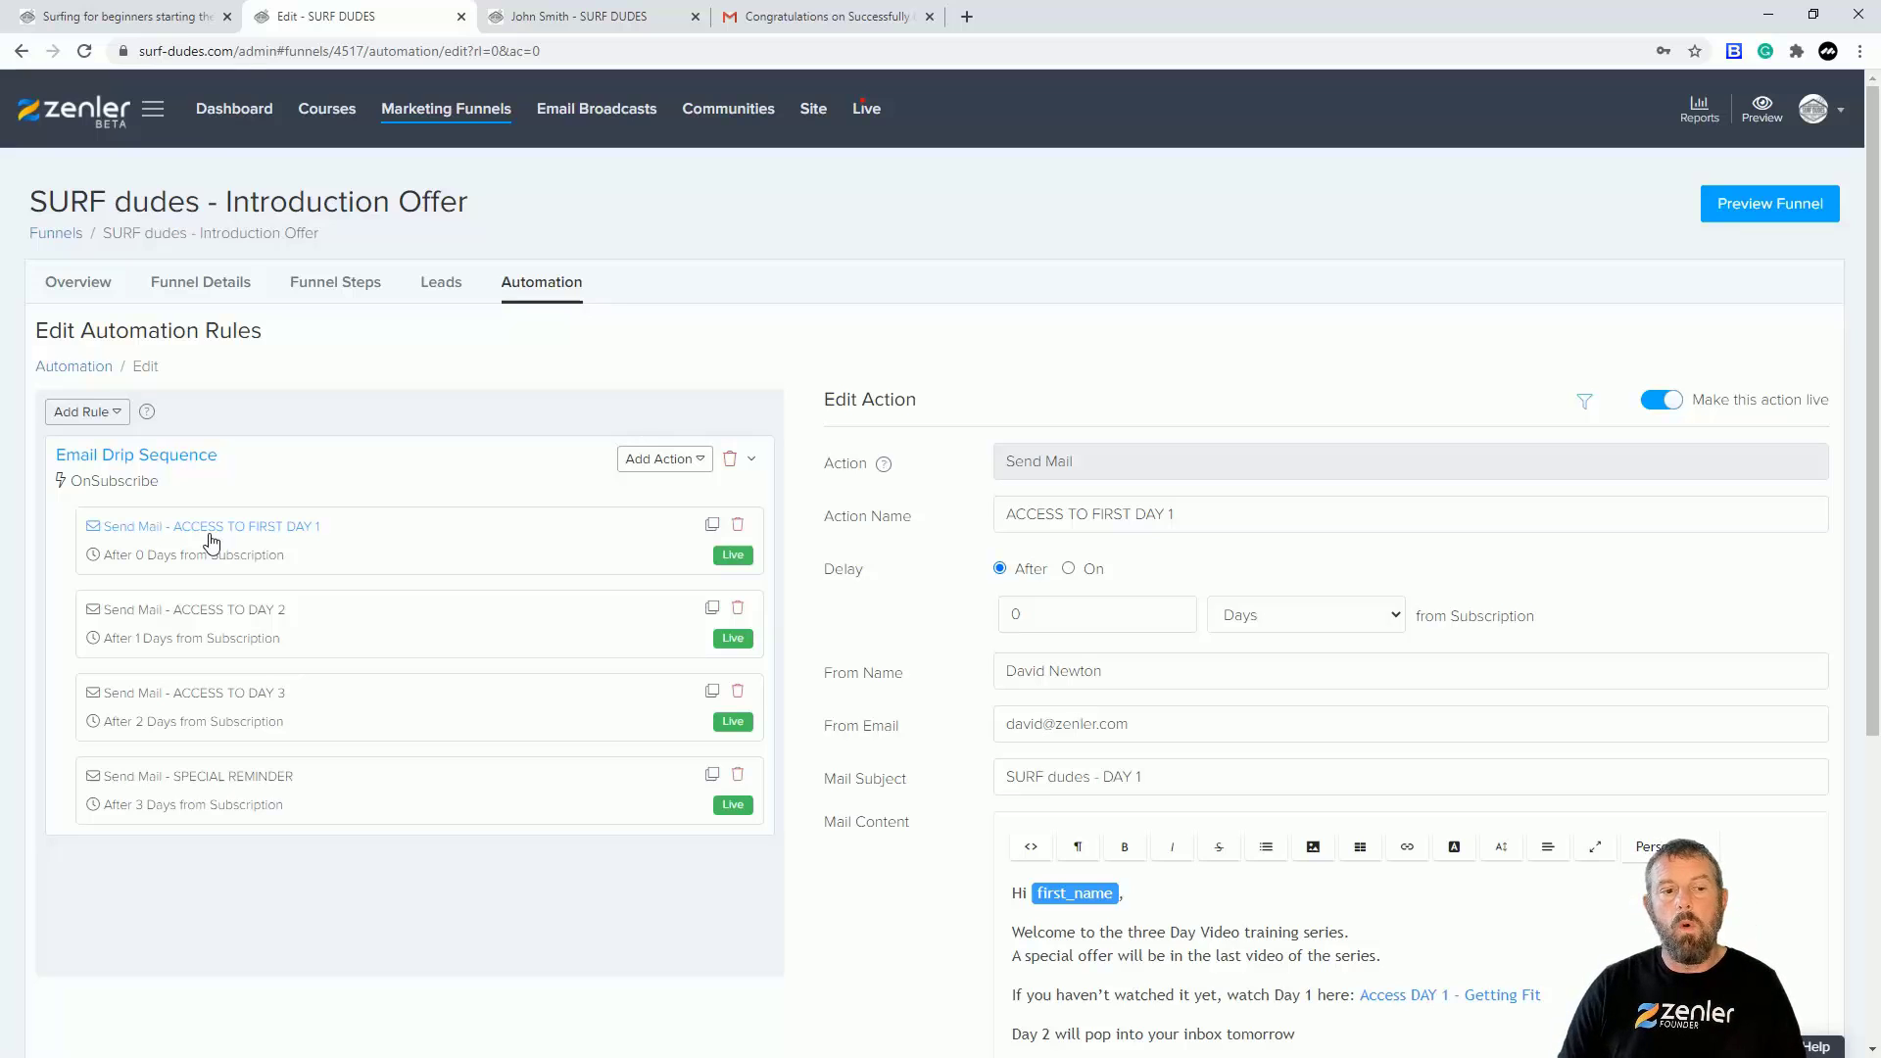
pyautogui.click(118, 415)
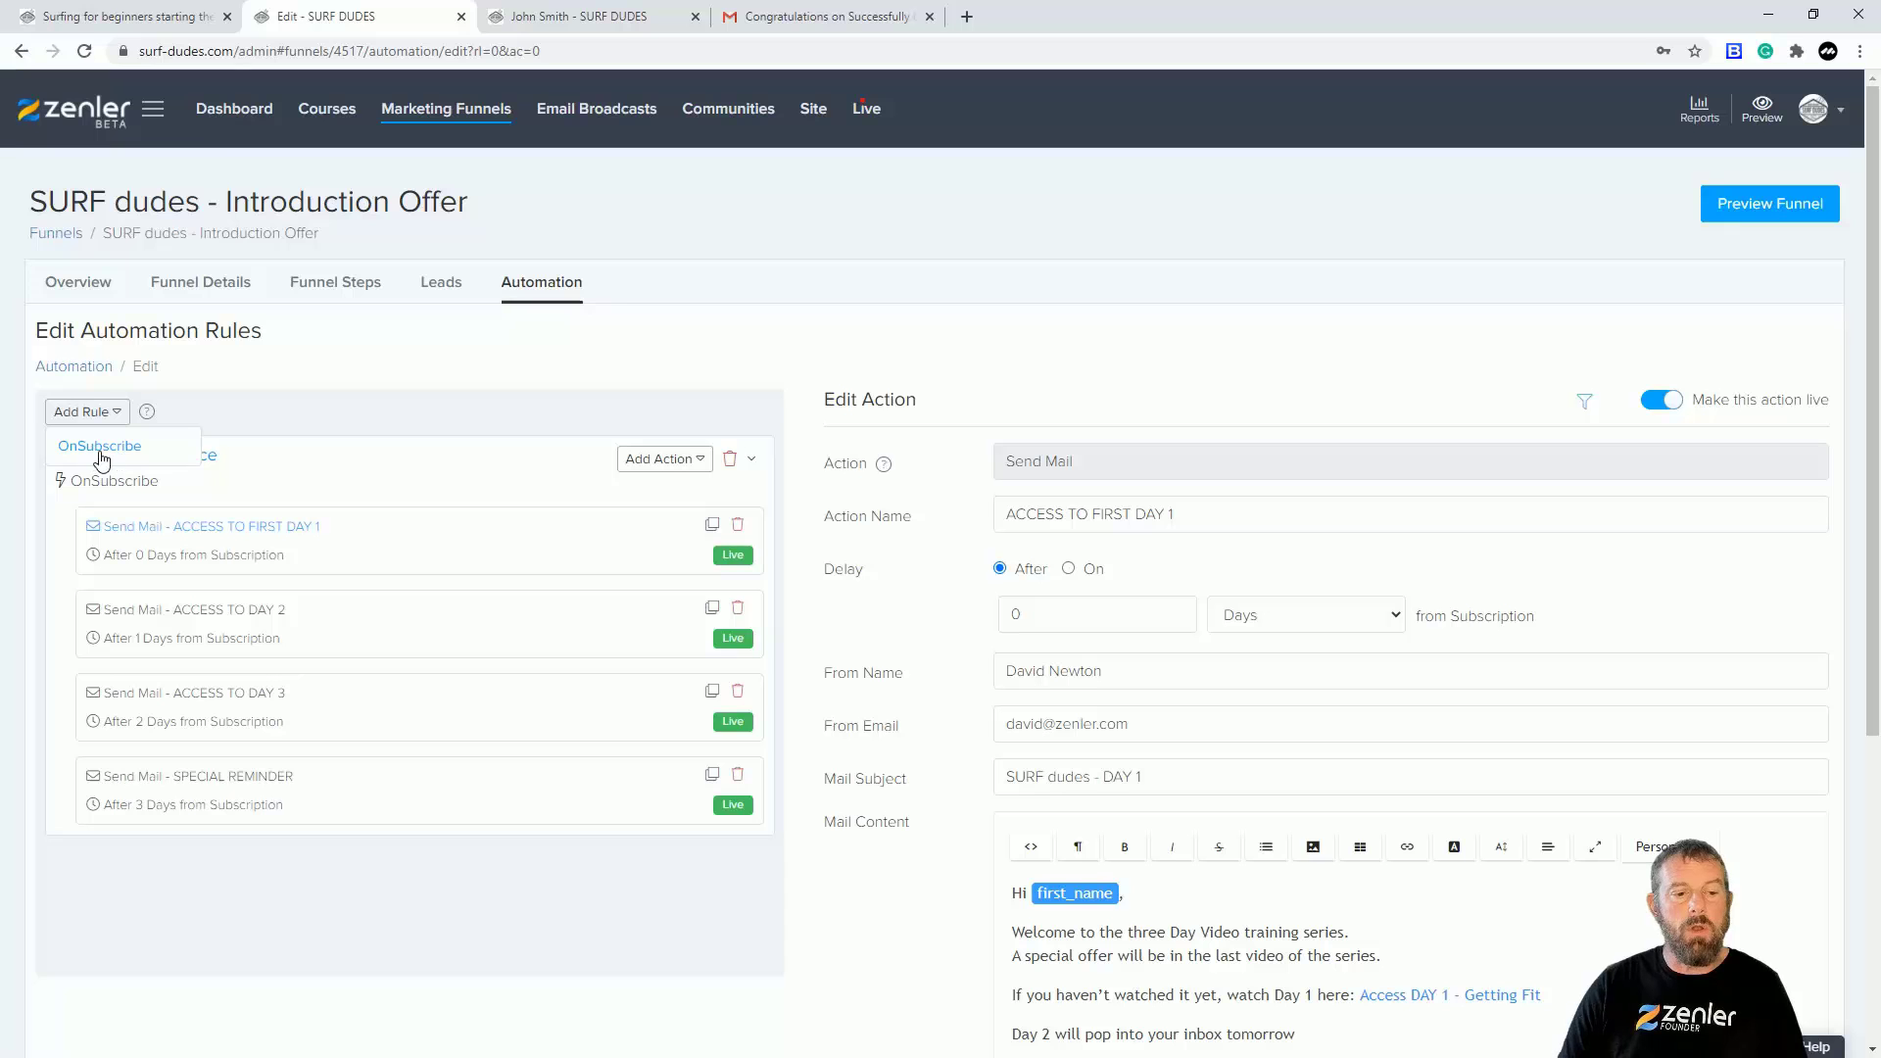
pyautogui.click(224, 409)
# Step: Return to the automation of the Surfing for beginners course and open the Access Instructions Email action in the Enroll Email Sequence
pyautogui.click(318, 119)
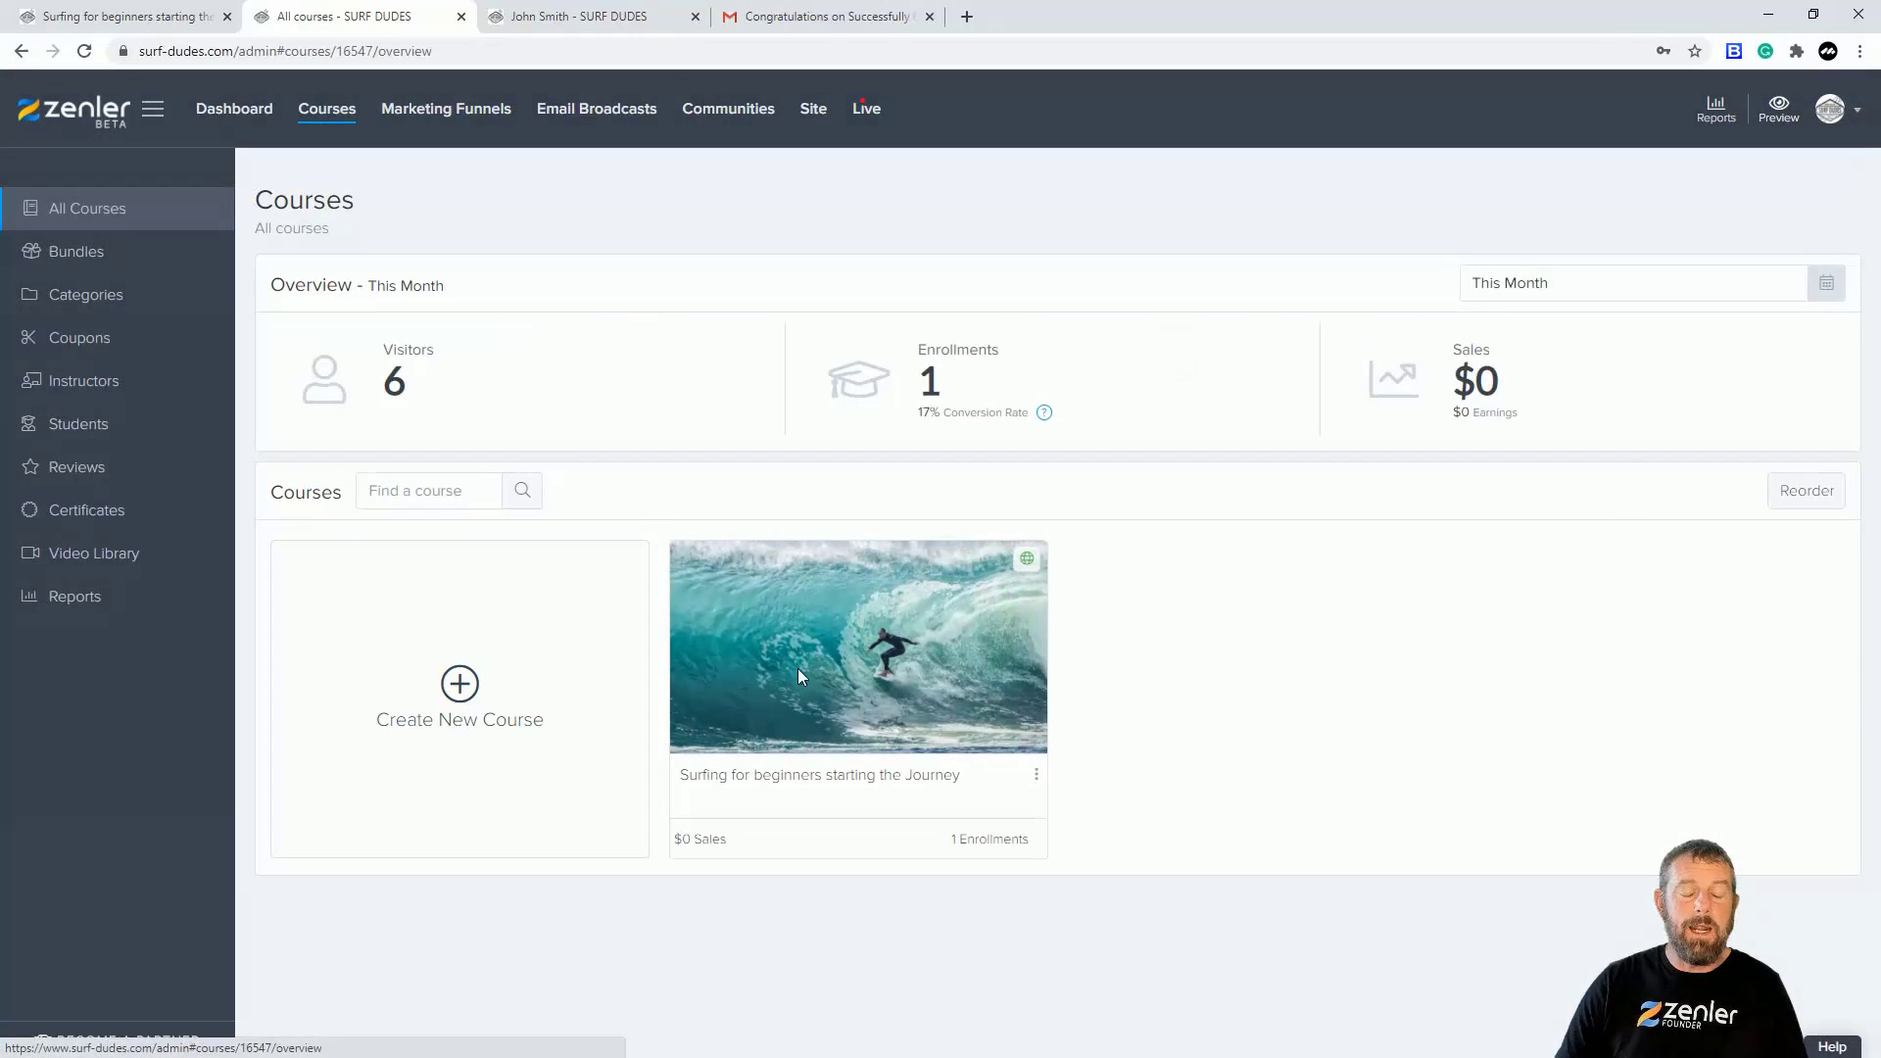
pyautogui.click(798, 675)
pyautogui.click(663, 321)
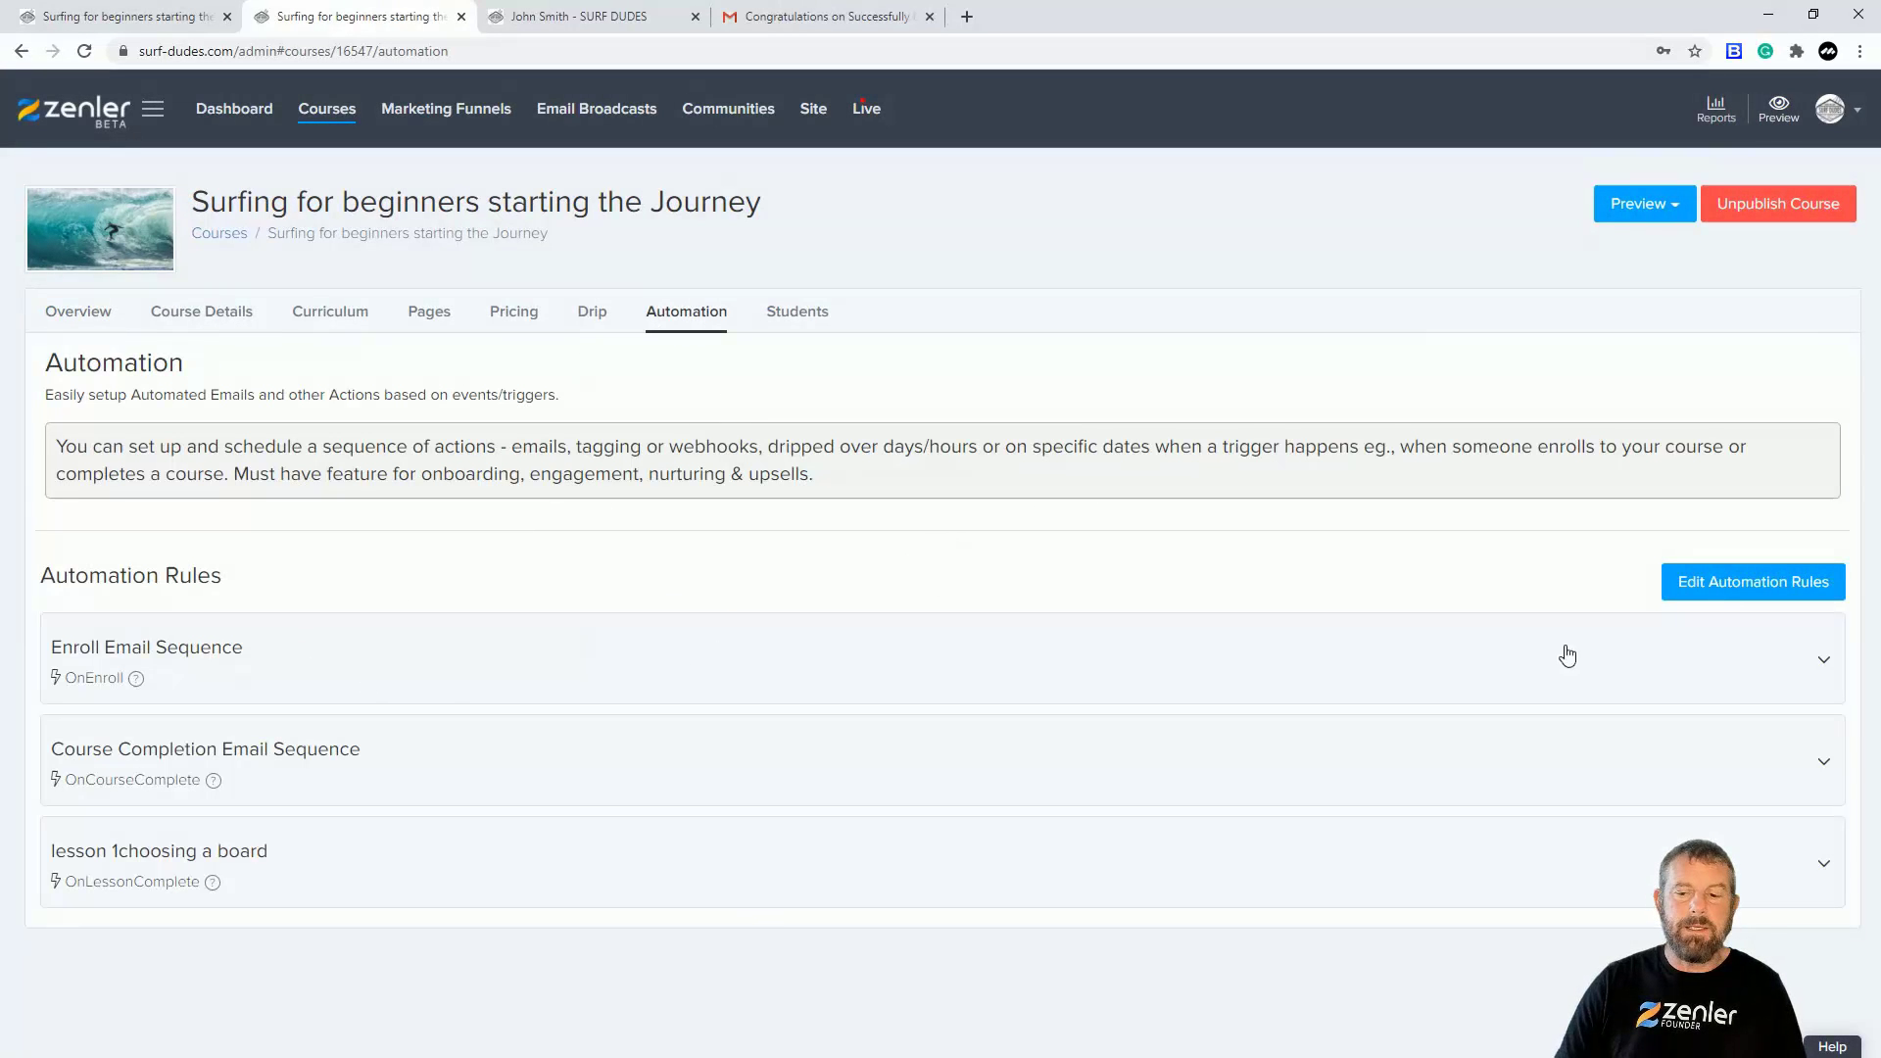
pyautogui.click(1822, 660)
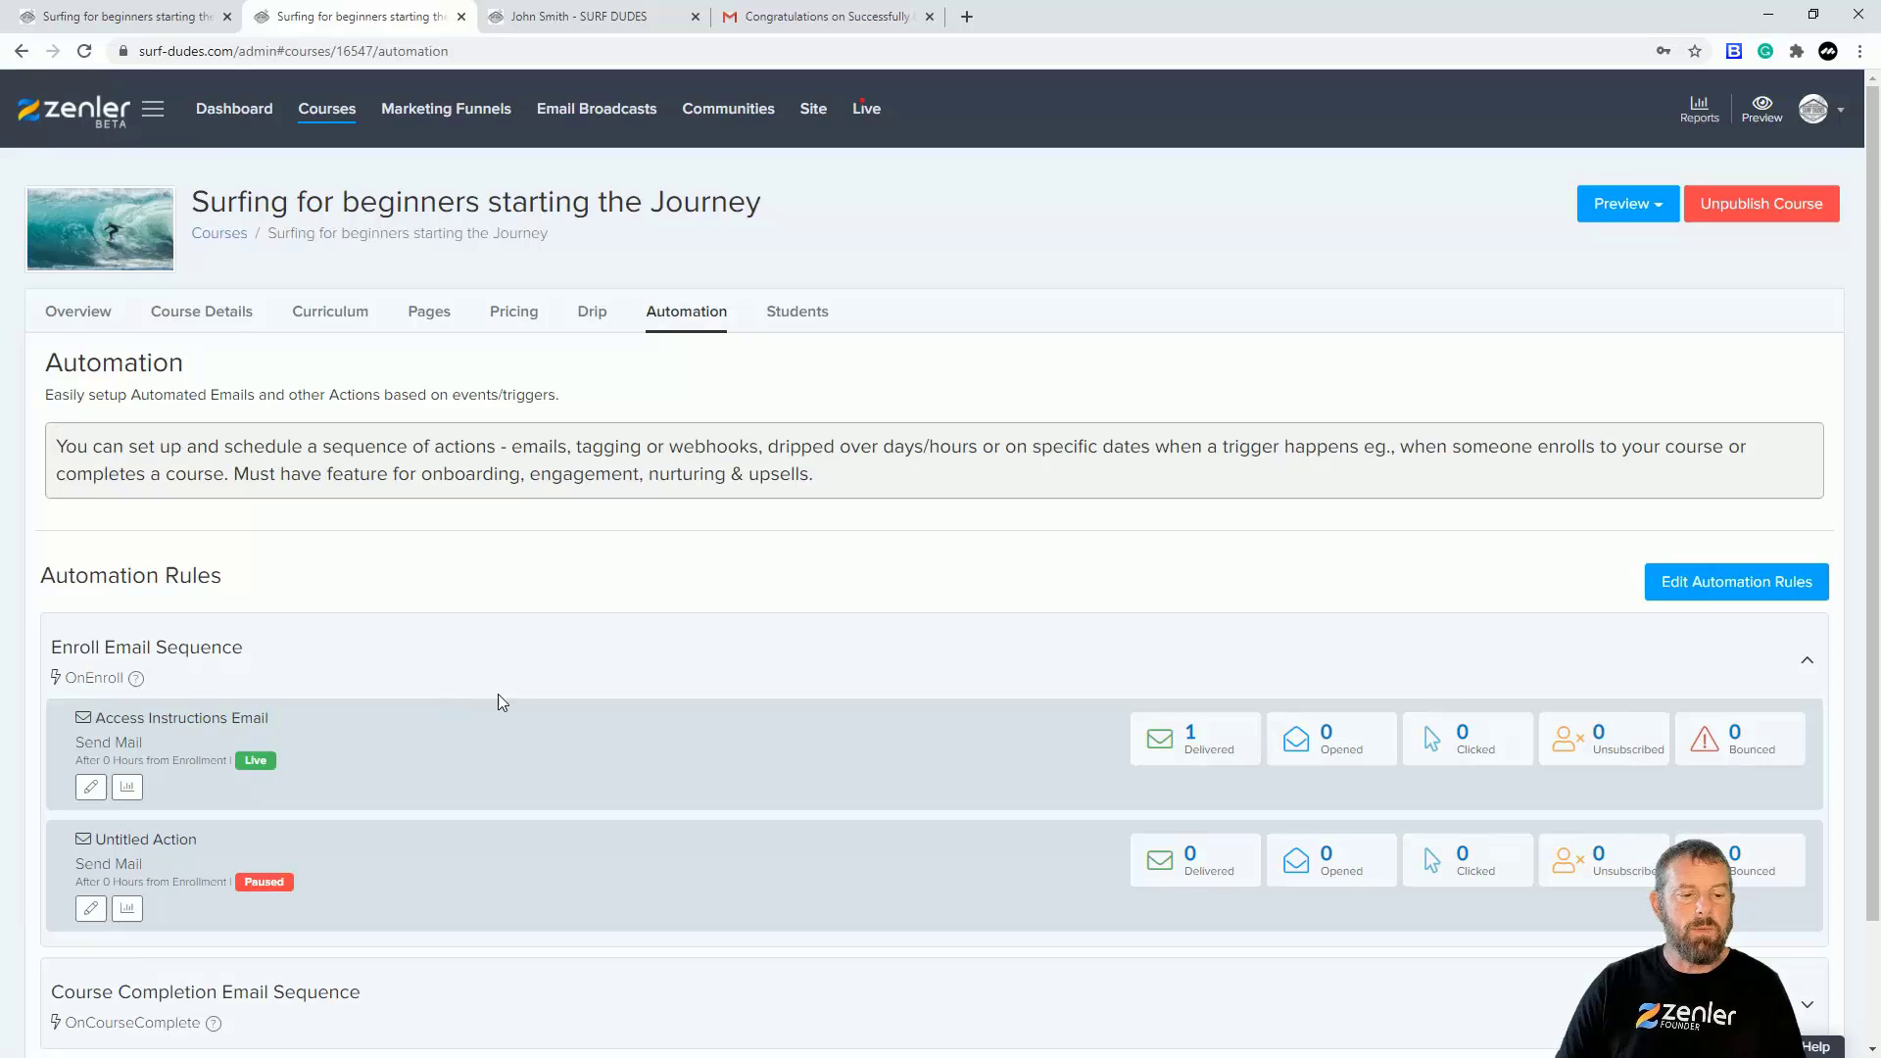
pyautogui.scroll(-1, 499, 693)
pyautogui.click(91, 643)
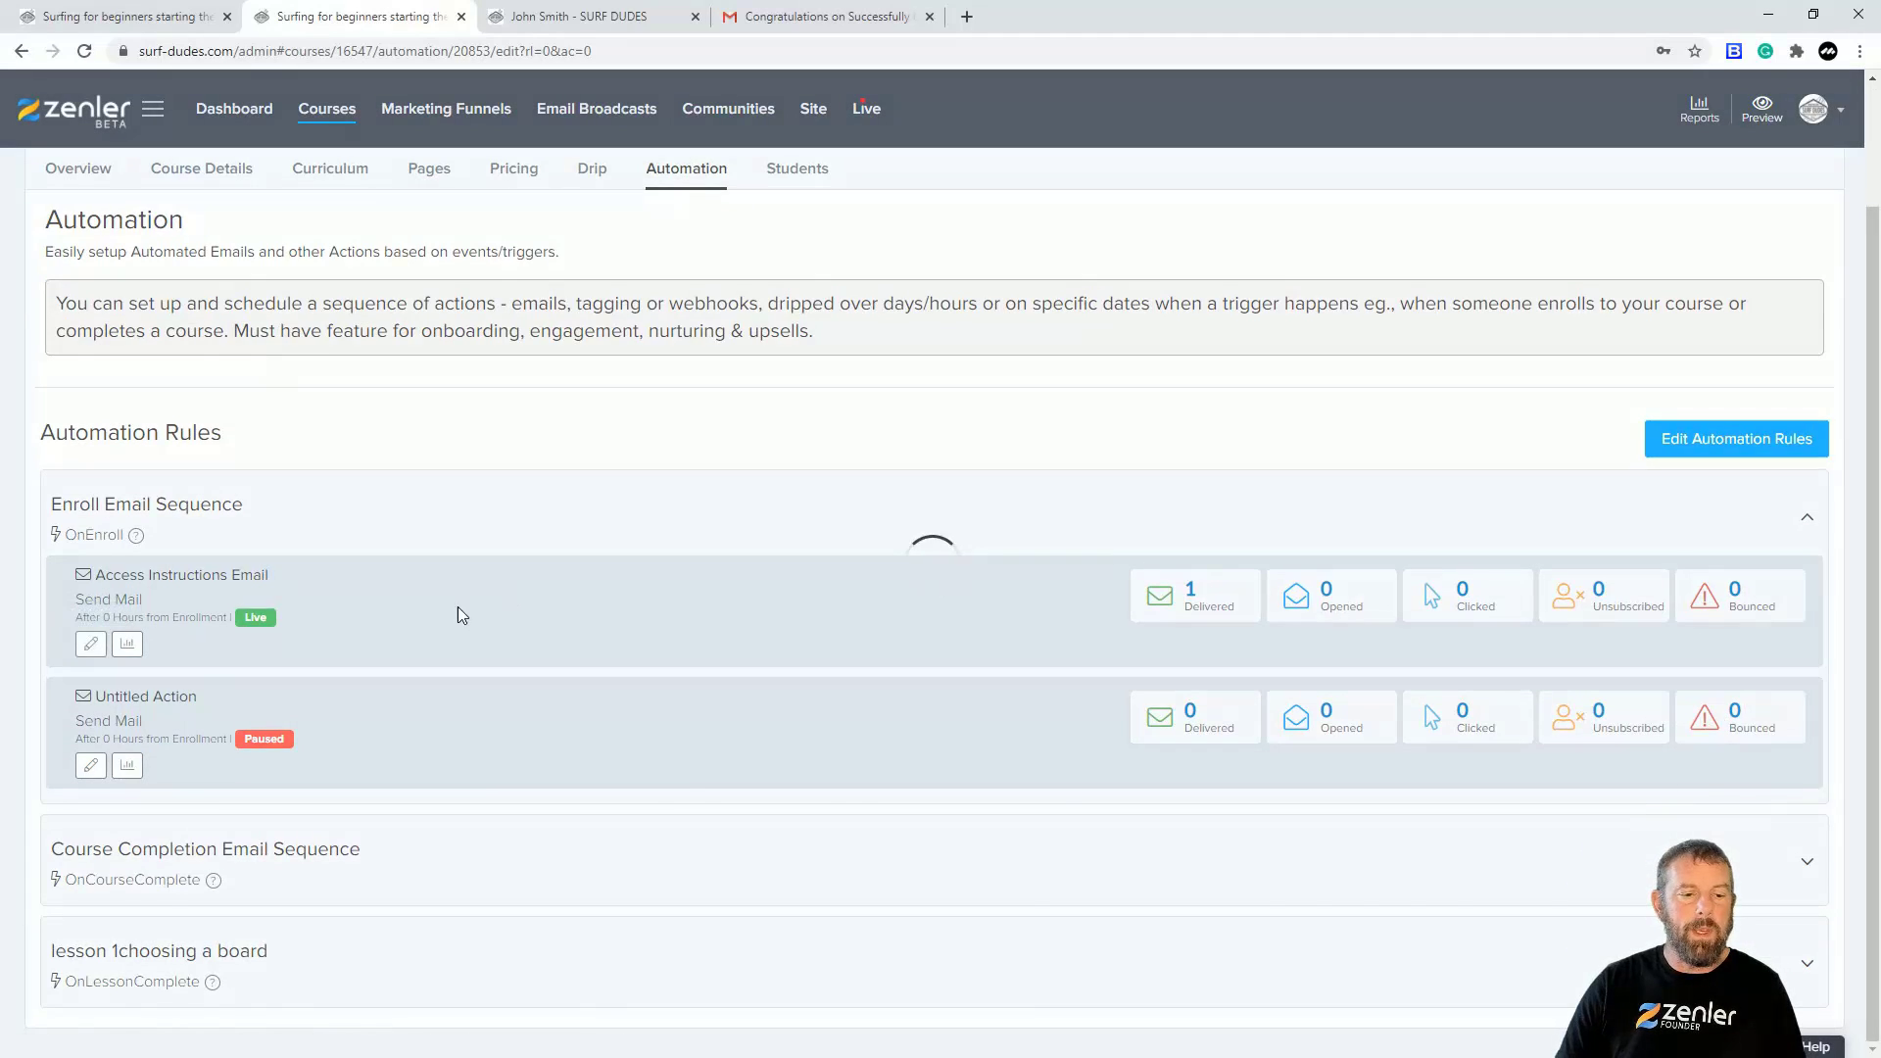
# Step: Check the triggers available for new course rules and view the Course Completion email action in the Course Completion Email Sequence
pyautogui.click(113, 442)
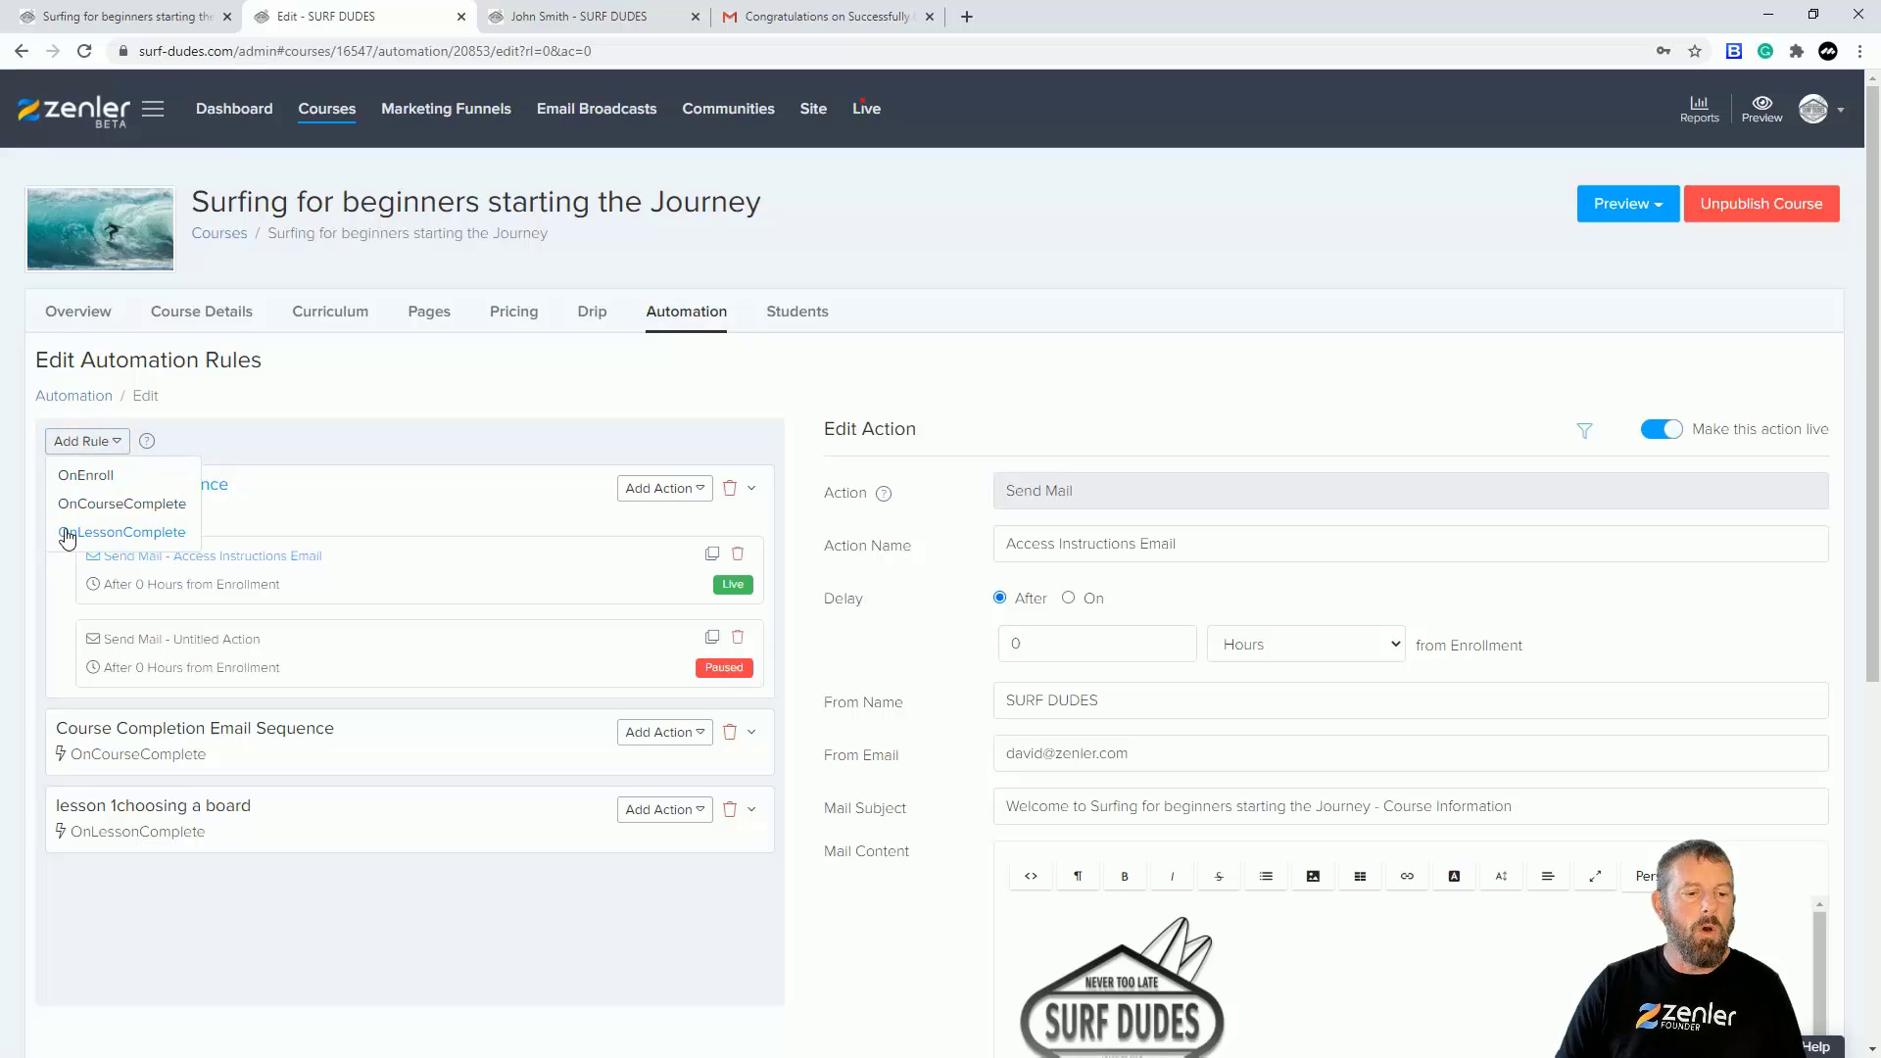
pyautogui.click(329, 914)
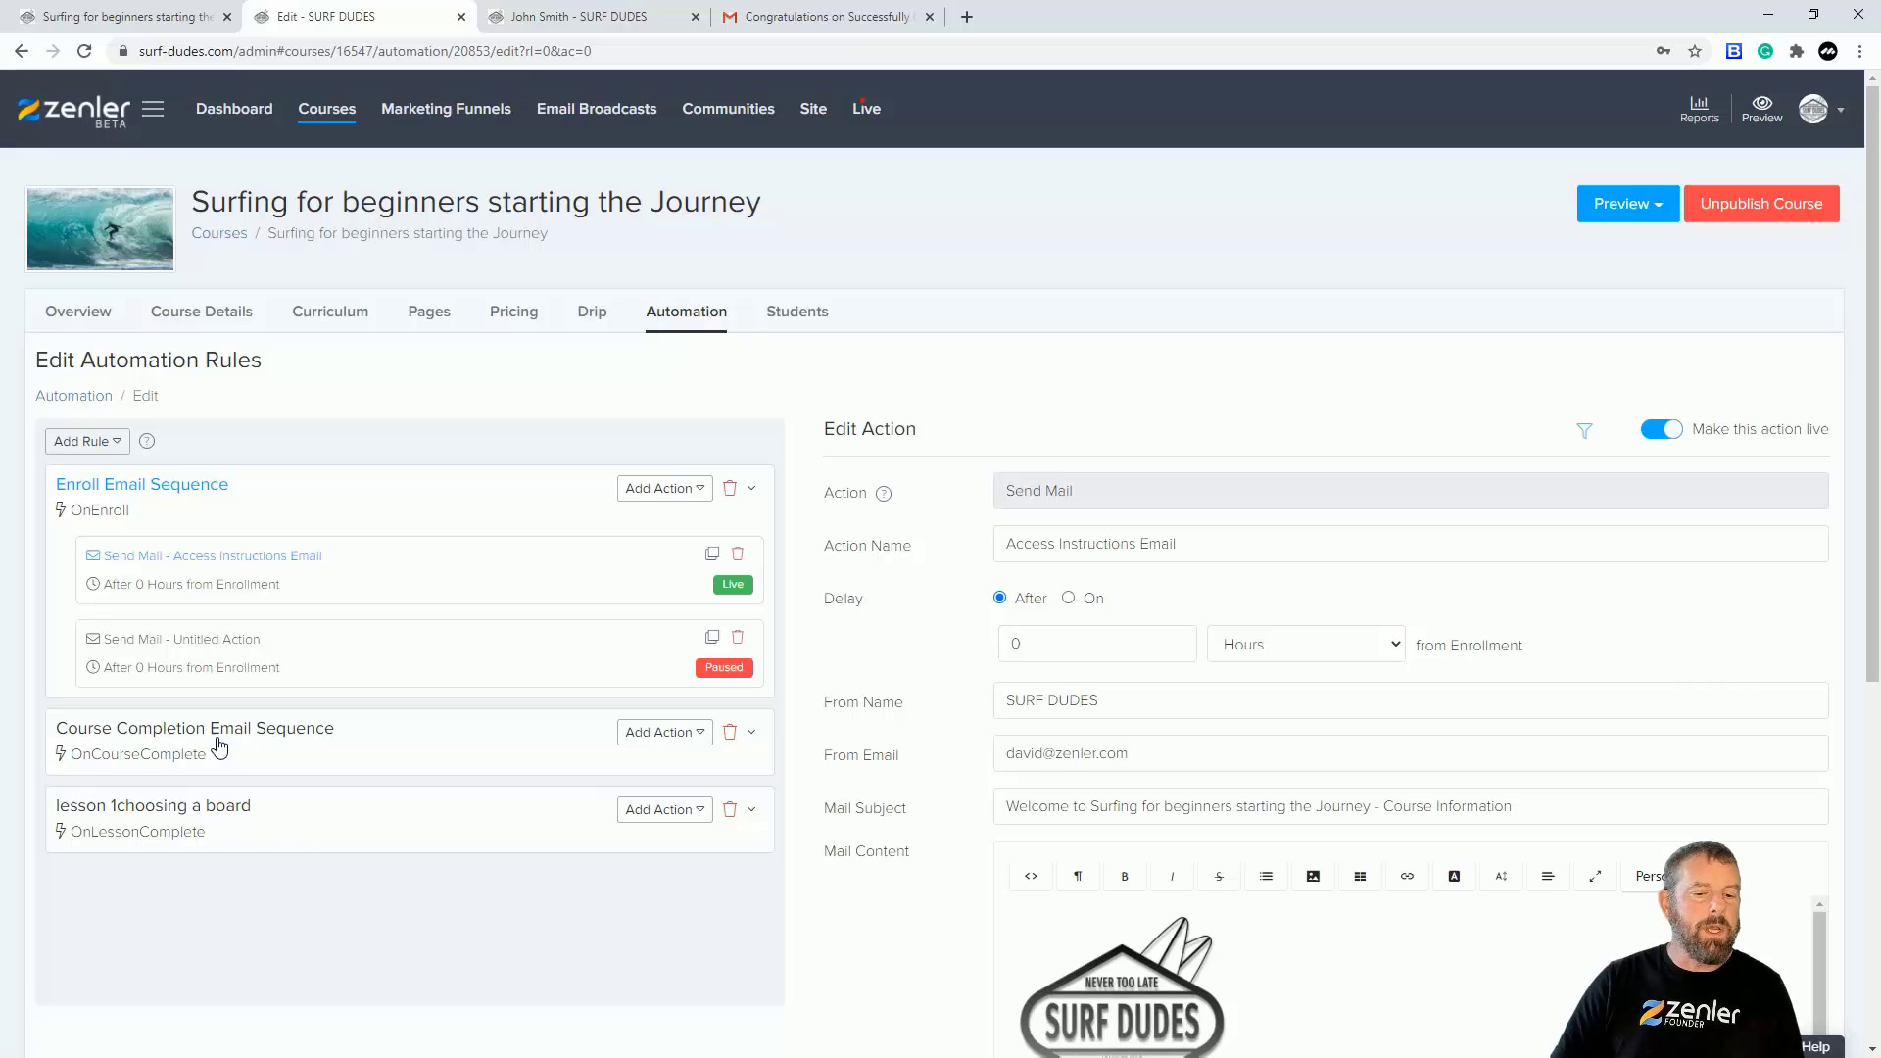
pyautogui.click(751, 732)
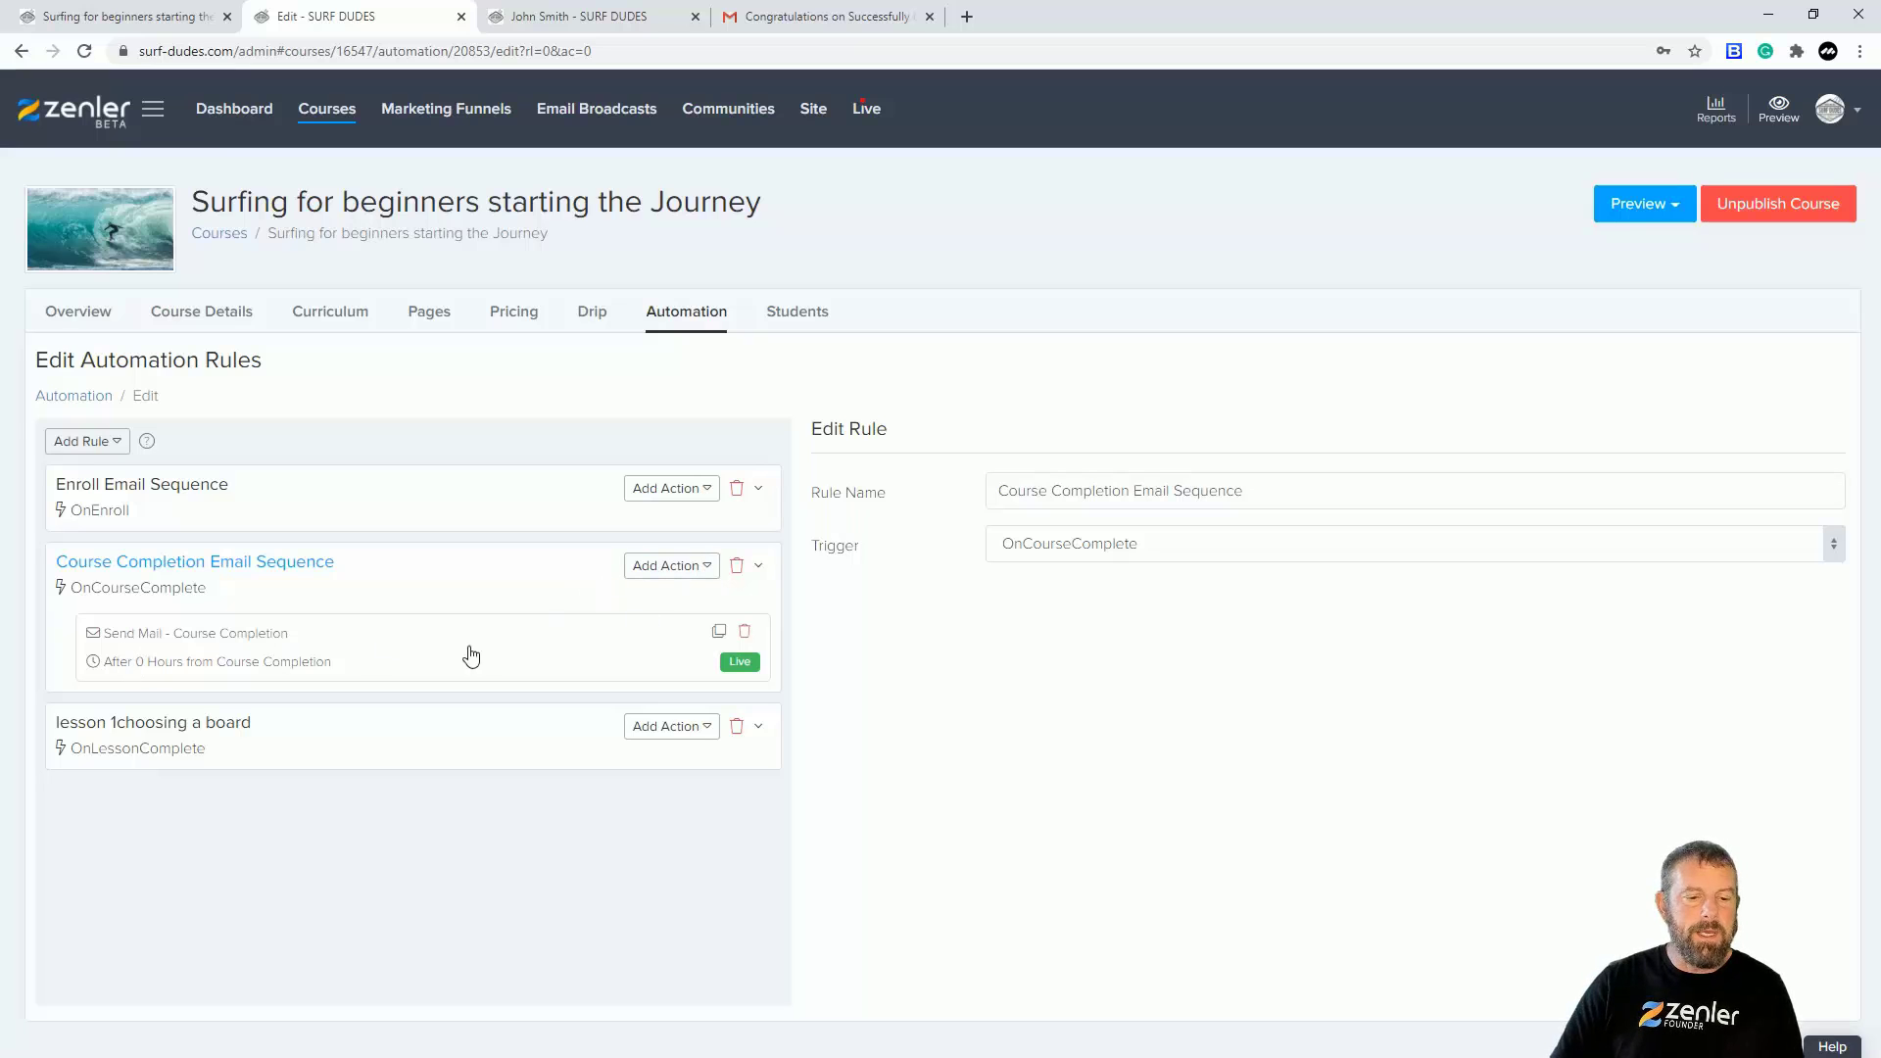
pyautogui.click(258, 646)
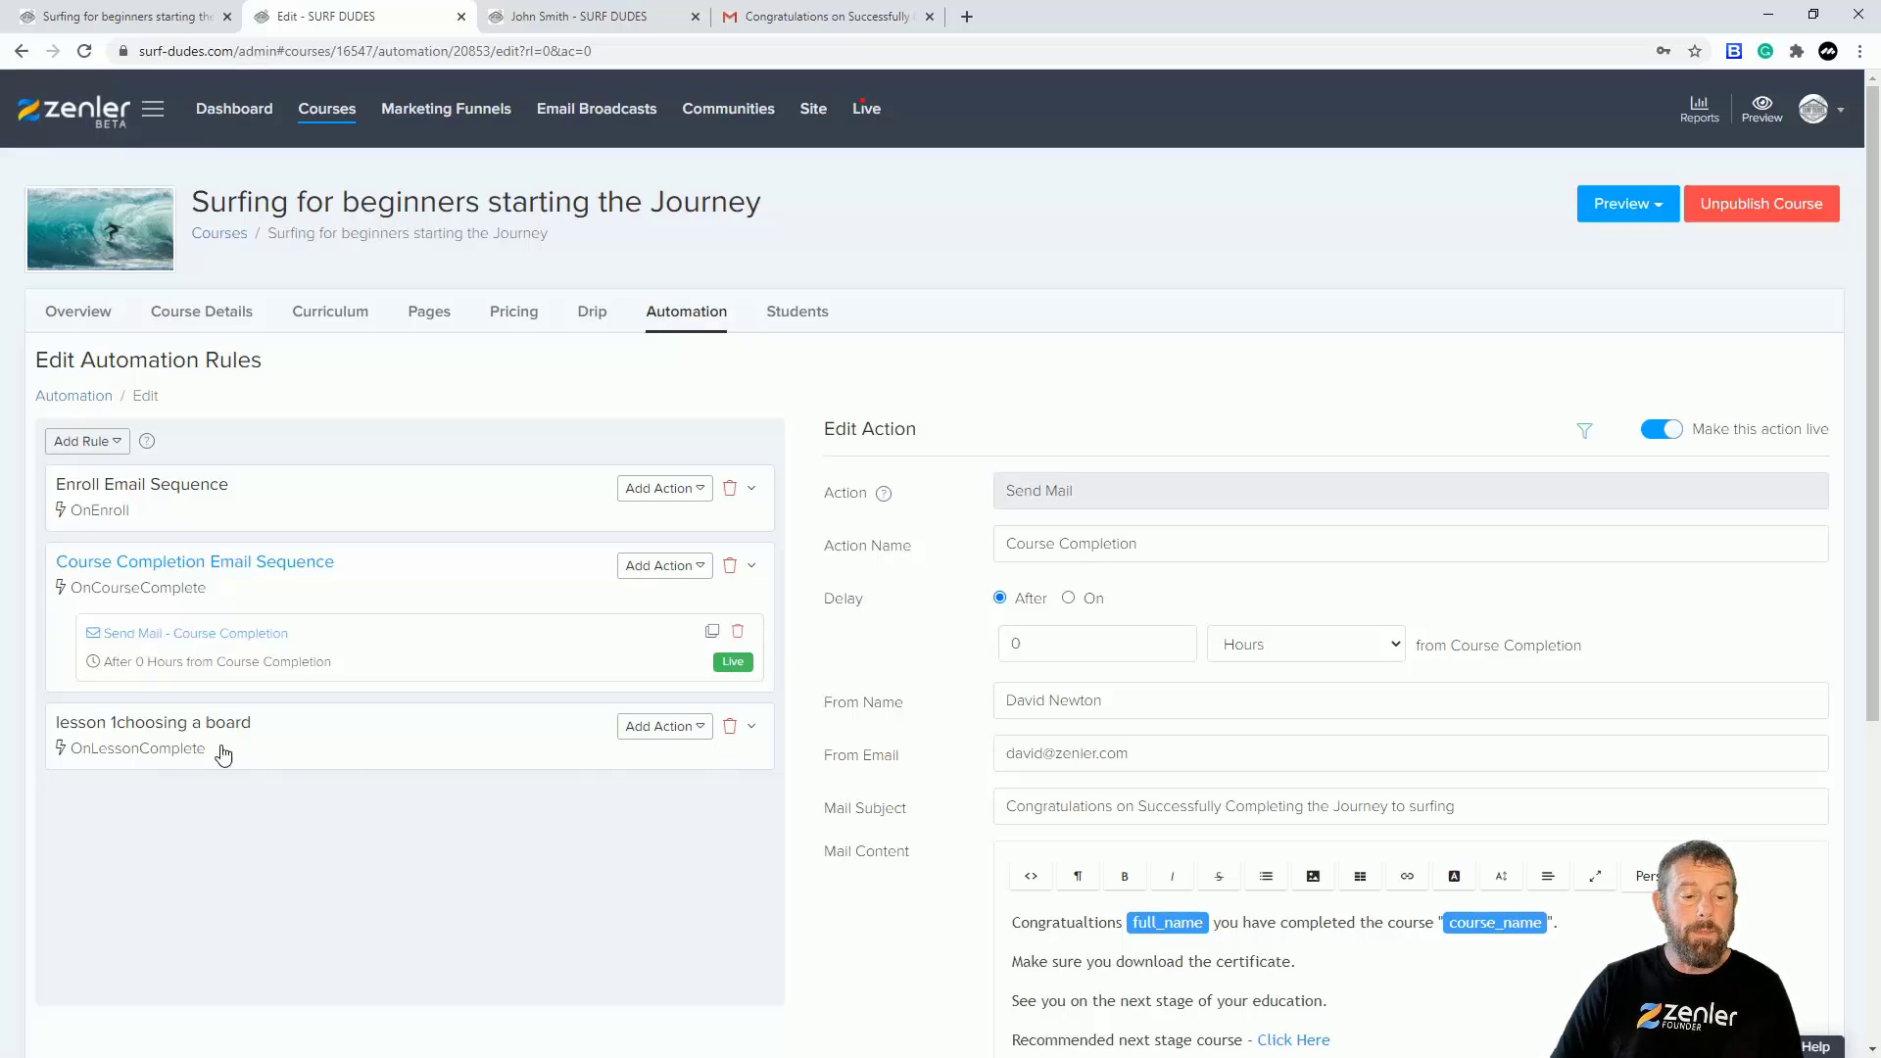
# Step: Delete the "lesson 1choosing a board" automation rule from the course
pyautogui.click(751, 733)
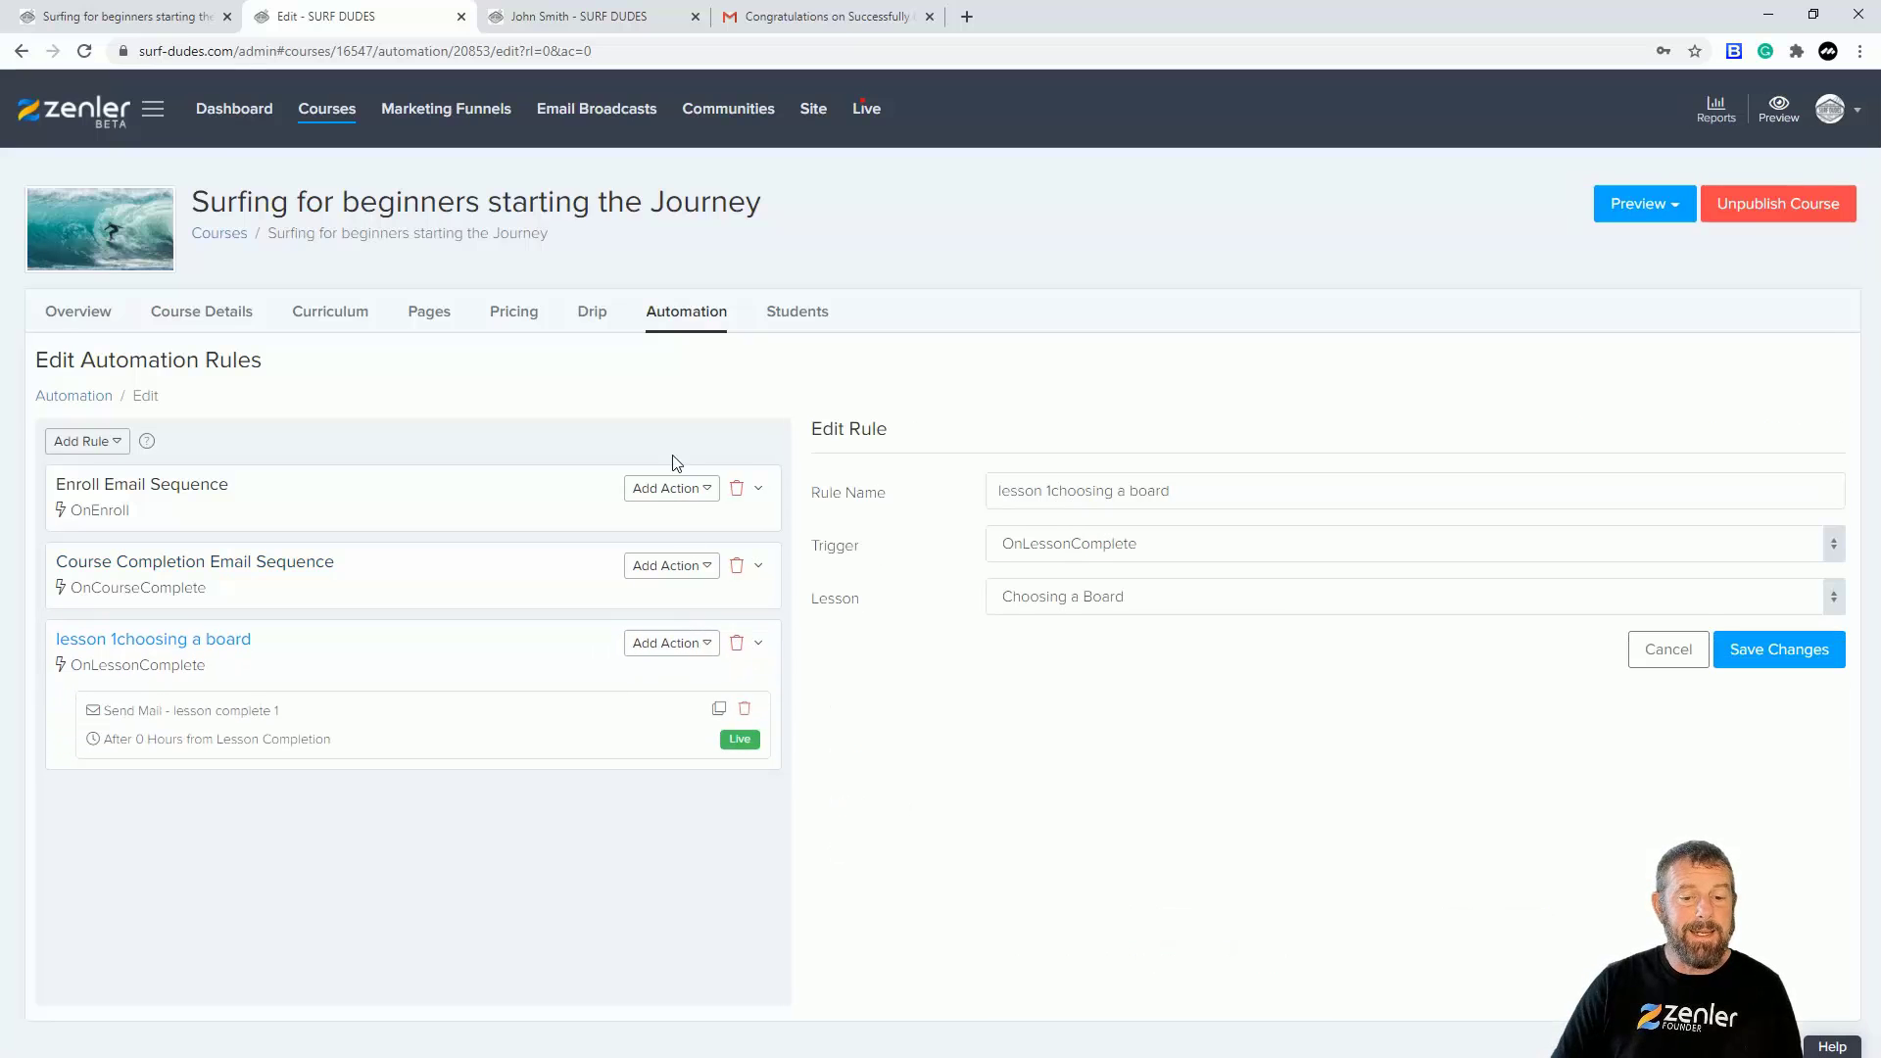
pyautogui.click(736, 645)
pyautogui.click(1009, 691)
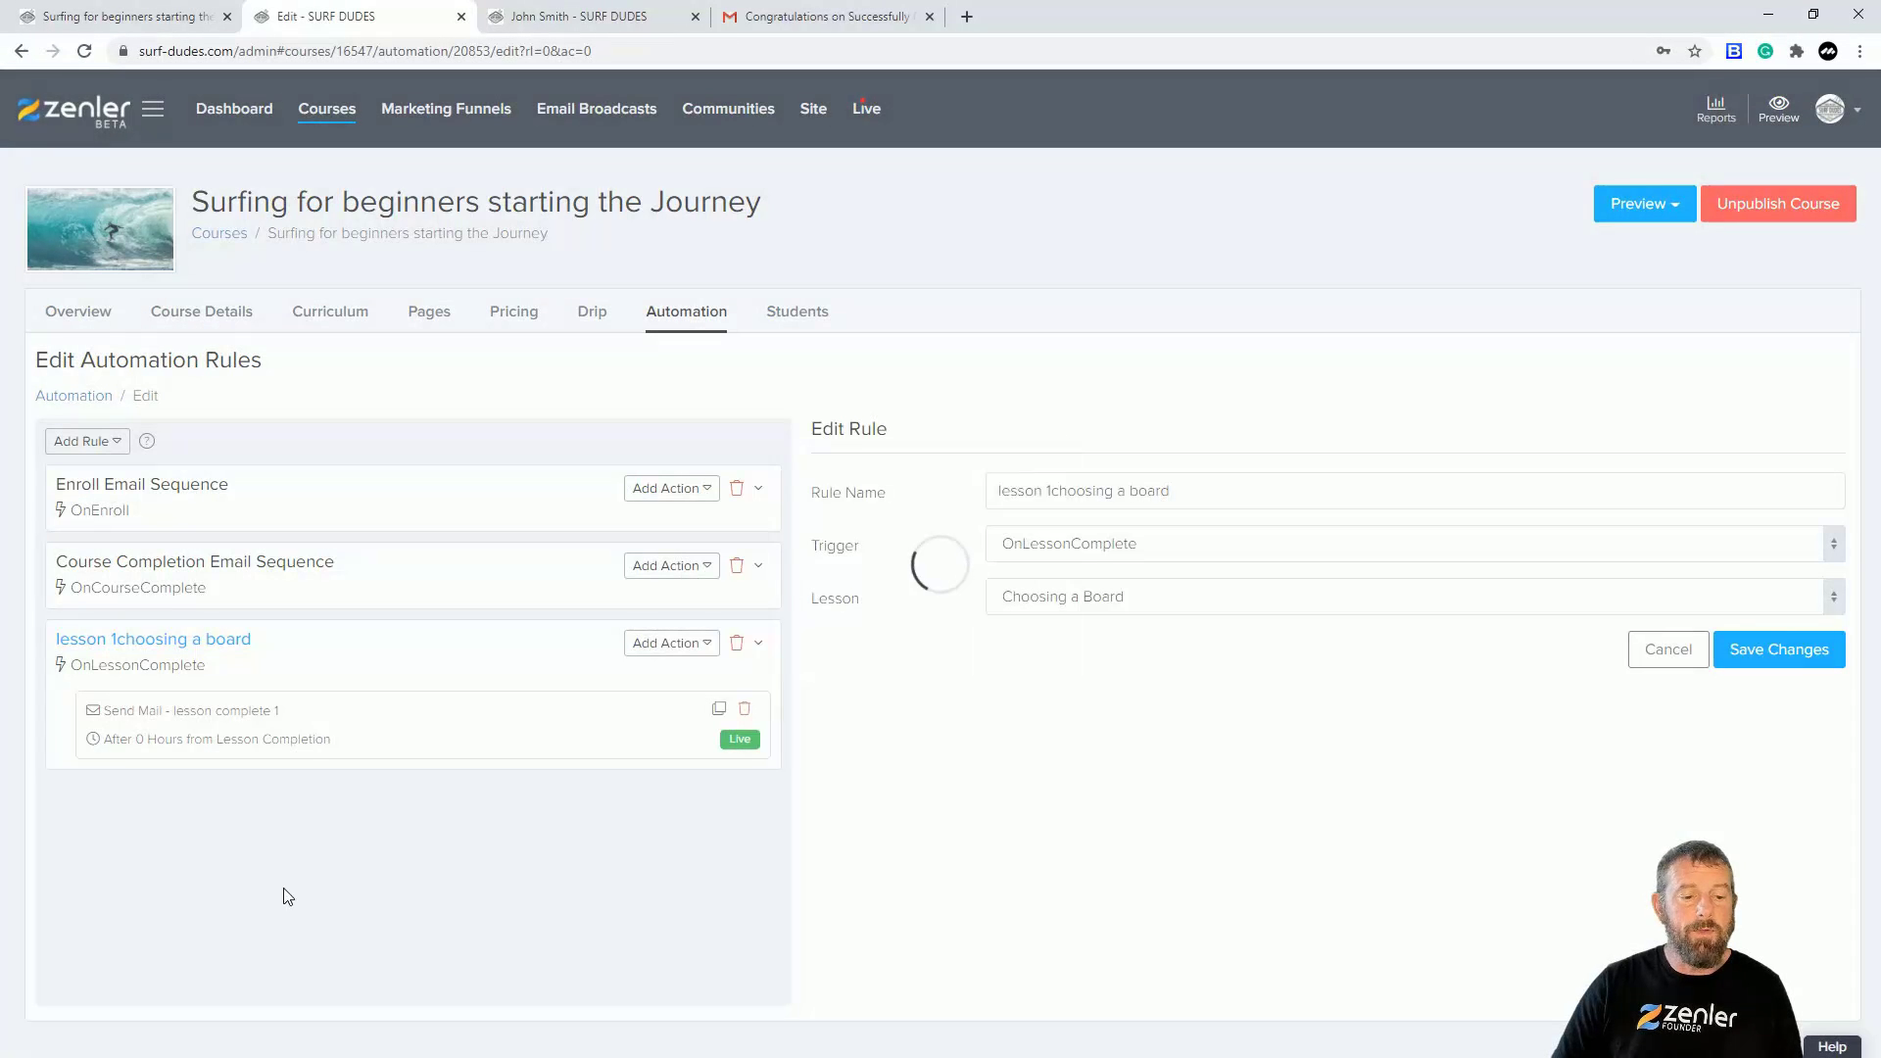